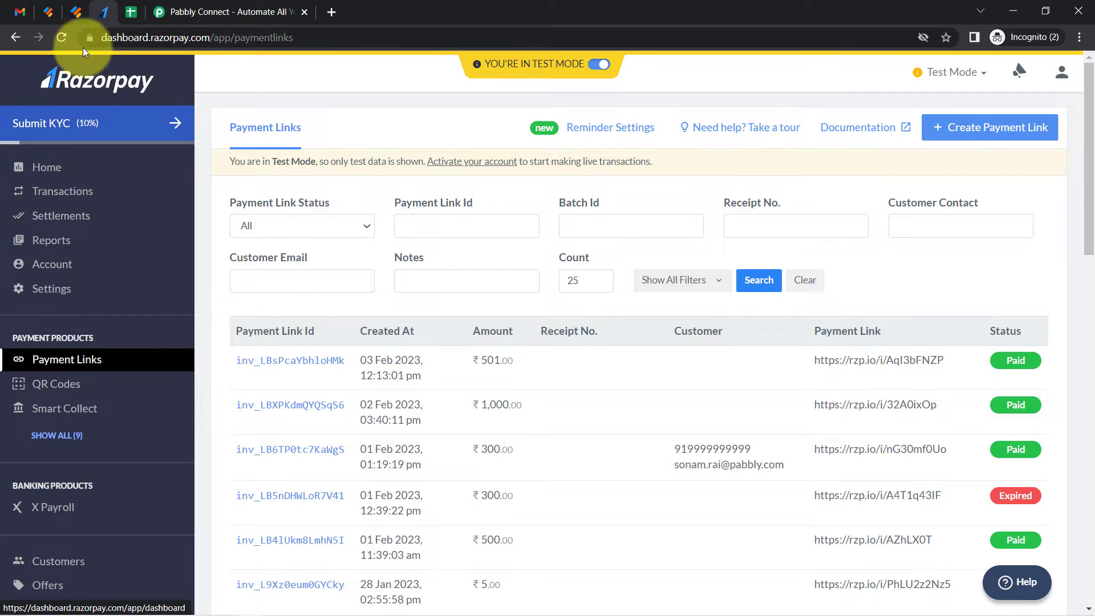
# Review the open Gmail, Google Sheets, Jotform, Razorpay and Pabbly Connect tabs
pyautogui.click(20, 16)
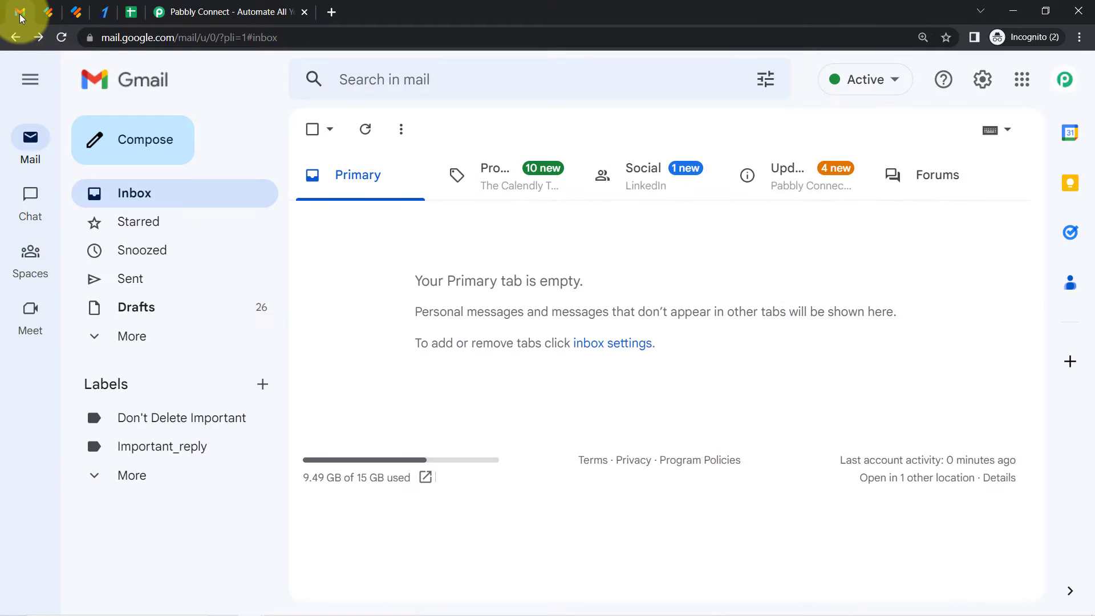
pyautogui.click(130, 11)
pyautogui.click(398, 303)
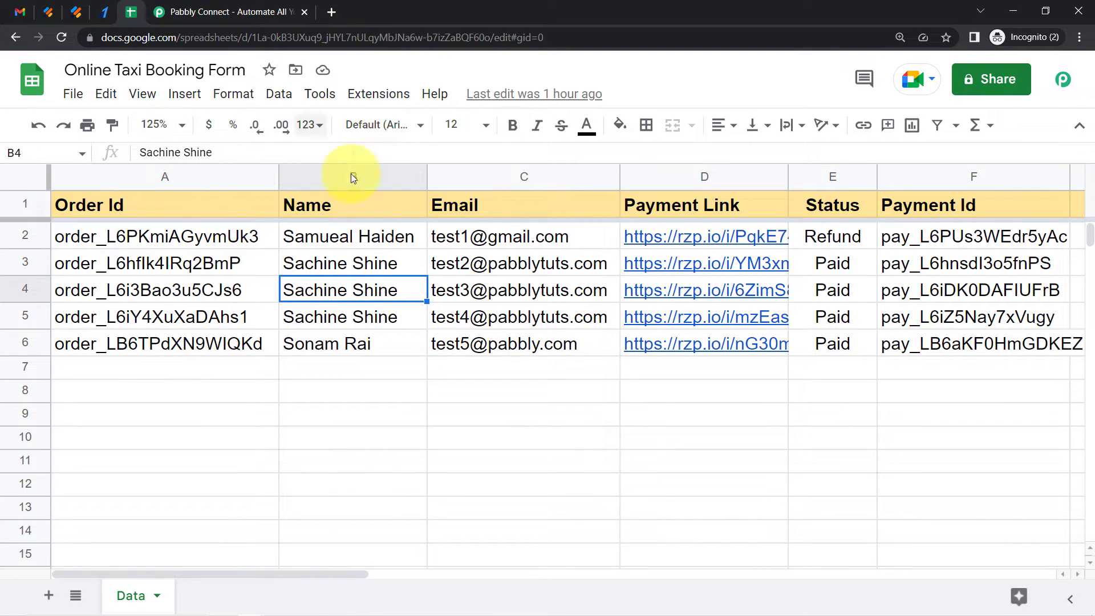
pyautogui.click(45, 8)
pyautogui.click(105, 12)
pyautogui.click(118, 12)
pyautogui.click(11, 12)
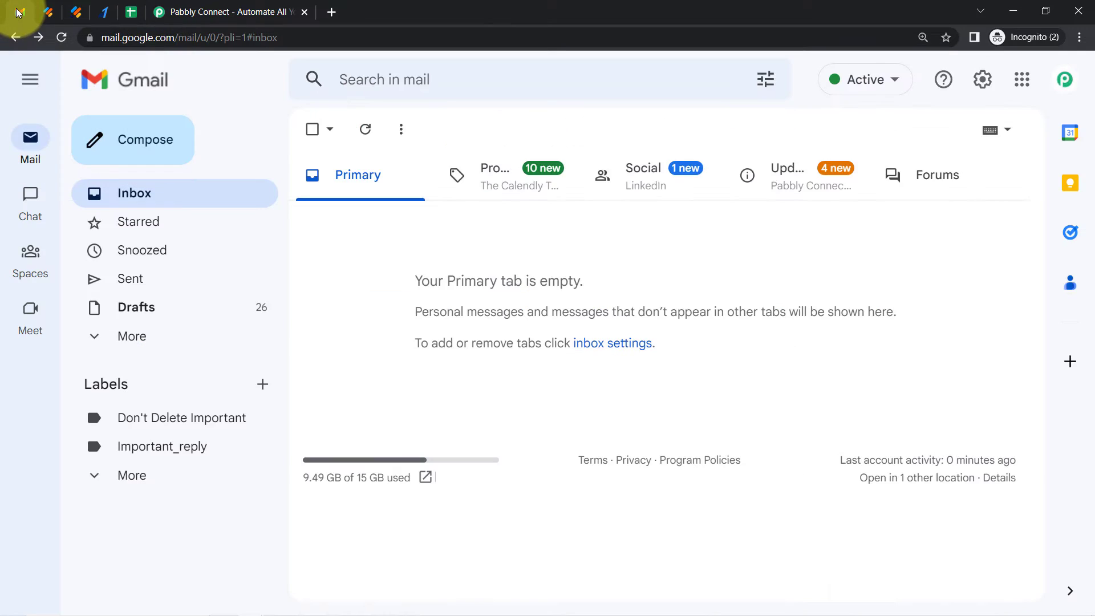
pyautogui.click(225, 12)
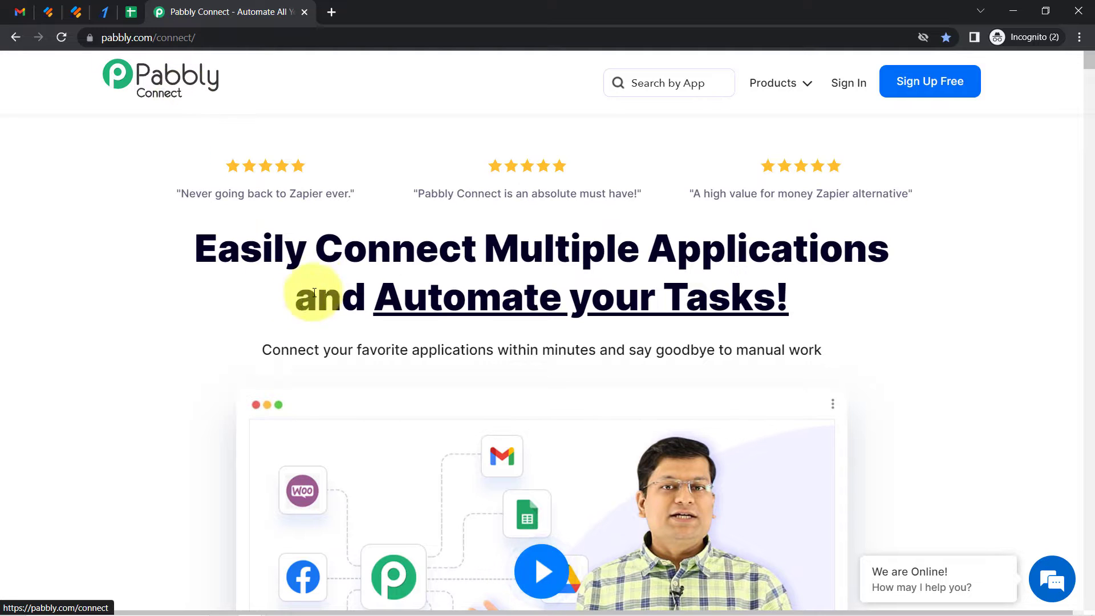
# Sign in to Pabbly Connect and open its dashboard
pyautogui.moveTo(286, 251); pyautogui.dragTo(790, 299)
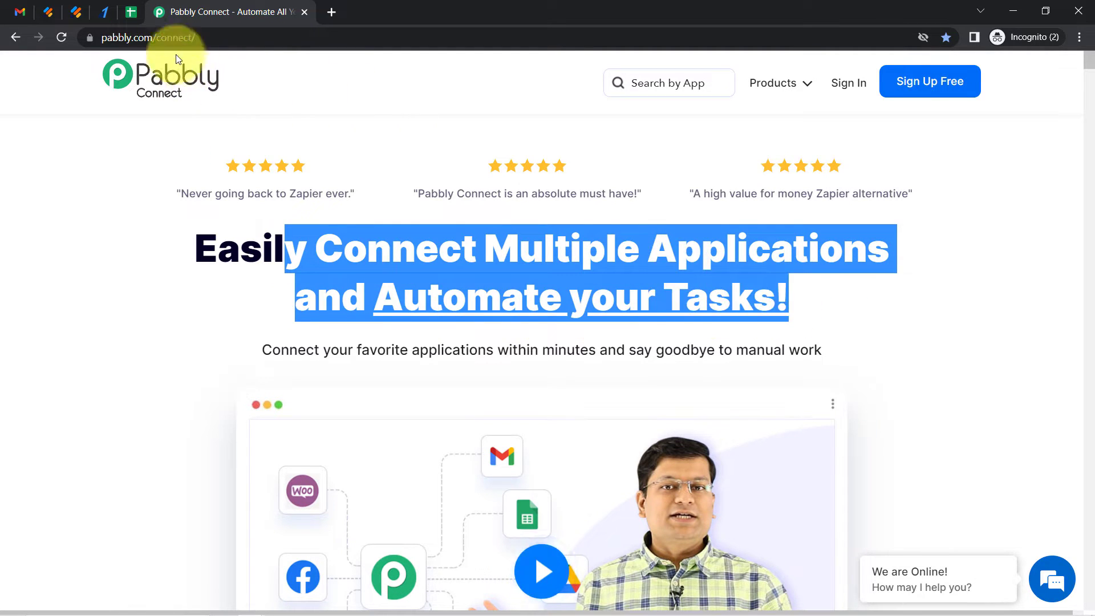
pyautogui.moveTo(131, 35); pyautogui.dragTo(234, 43)
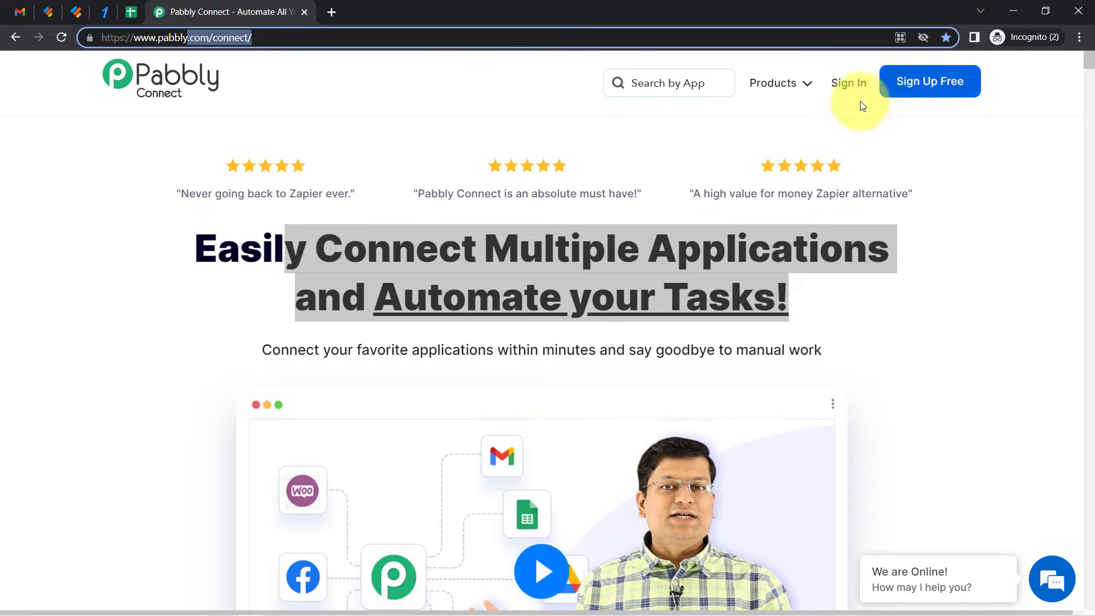
pyautogui.click(853, 85)
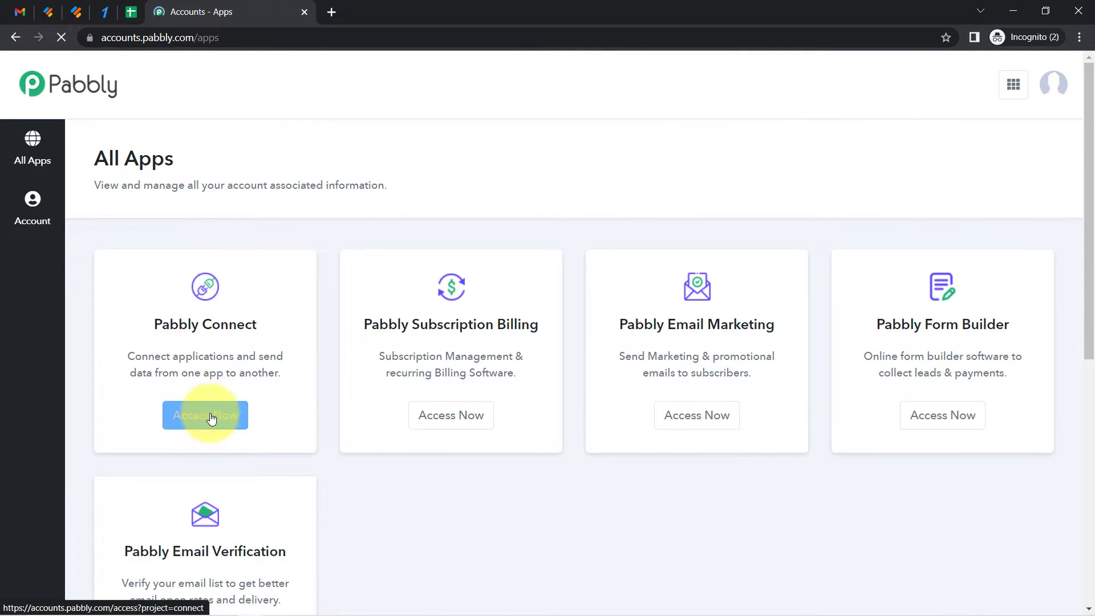
pyautogui.click(211, 418)
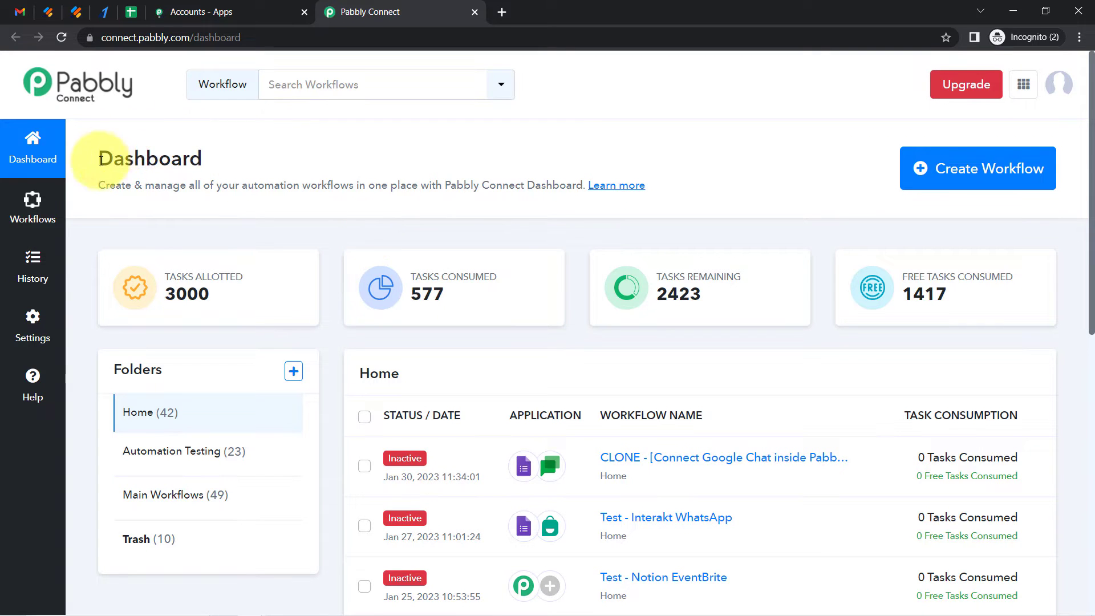
pyautogui.moveTo(98, 161); pyautogui.dragTo(207, 169)
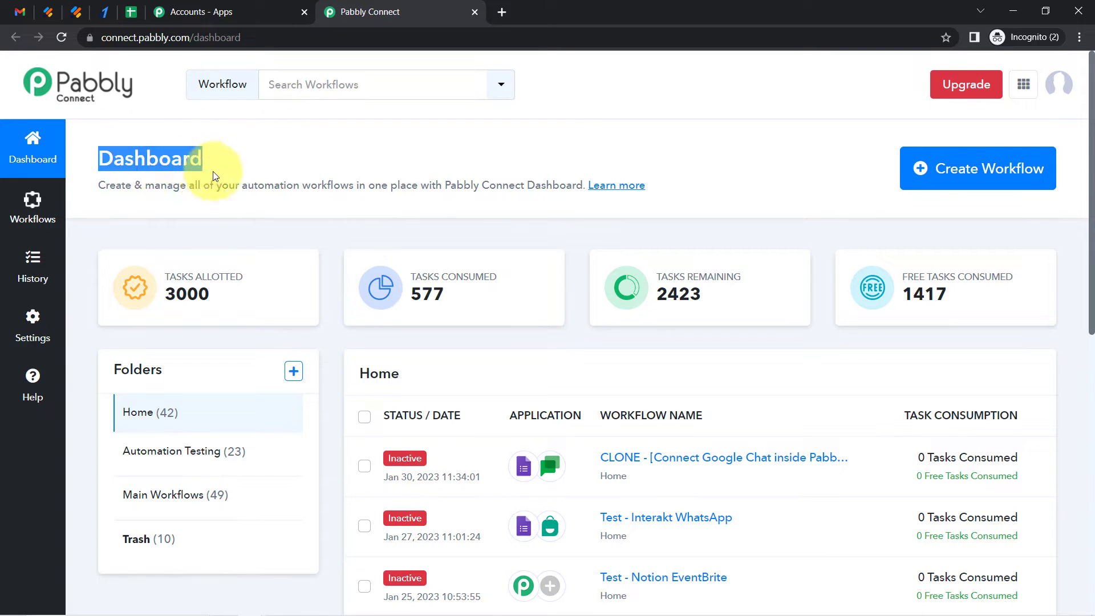
# Create a new workflow named "Automate Transportation Booking Process (New + Cancelled Booking)"
pyautogui.click(970, 174)
pyautogui.click(449, 339)
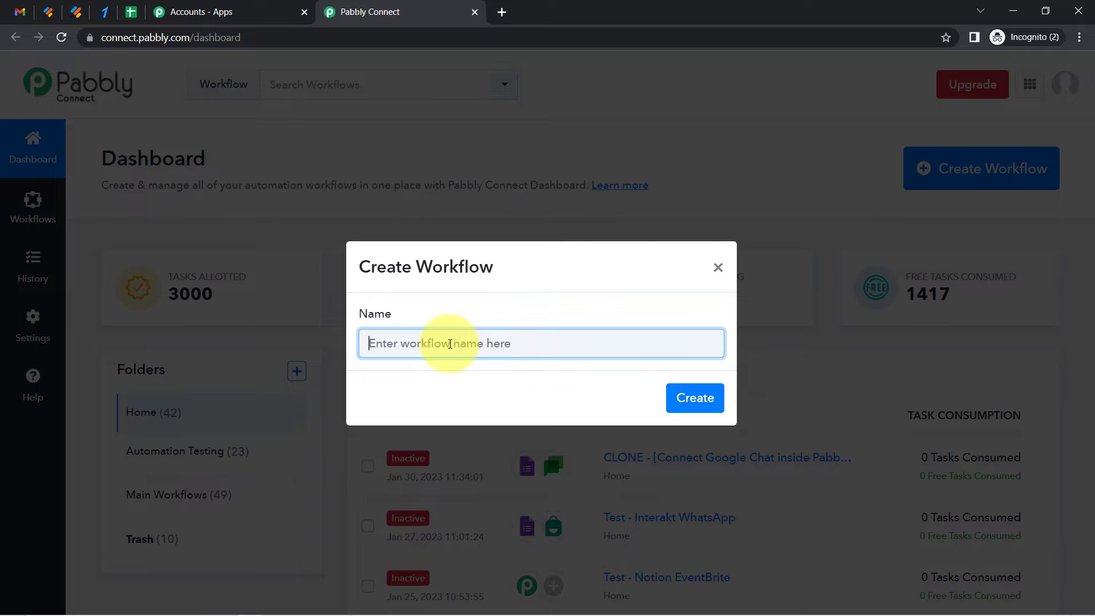
pyautogui.doubleClick(446, 275)
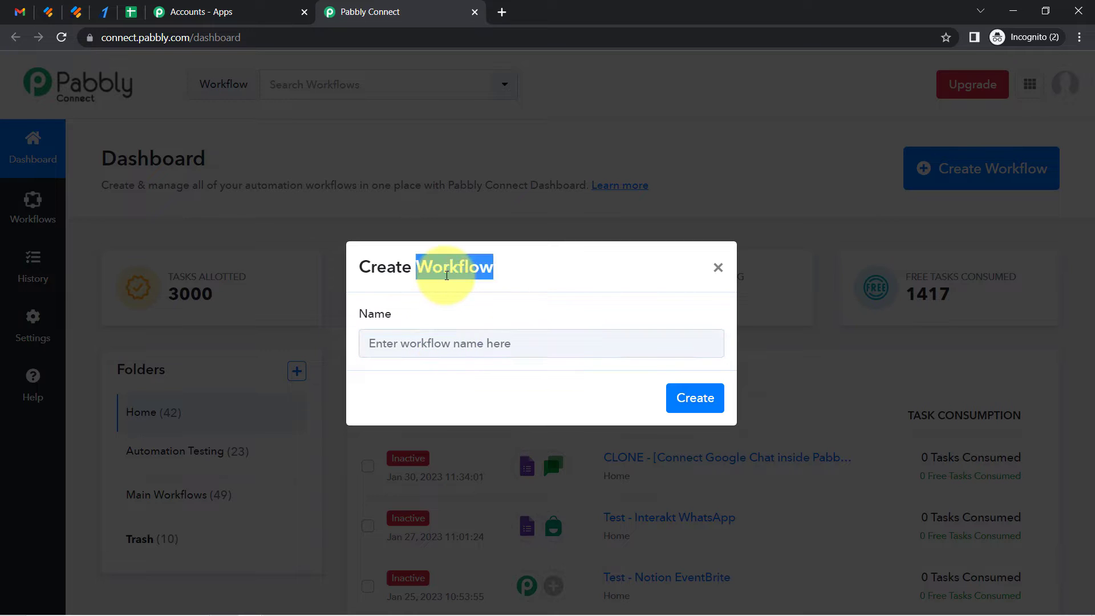
pyautogui.click(404, 343)
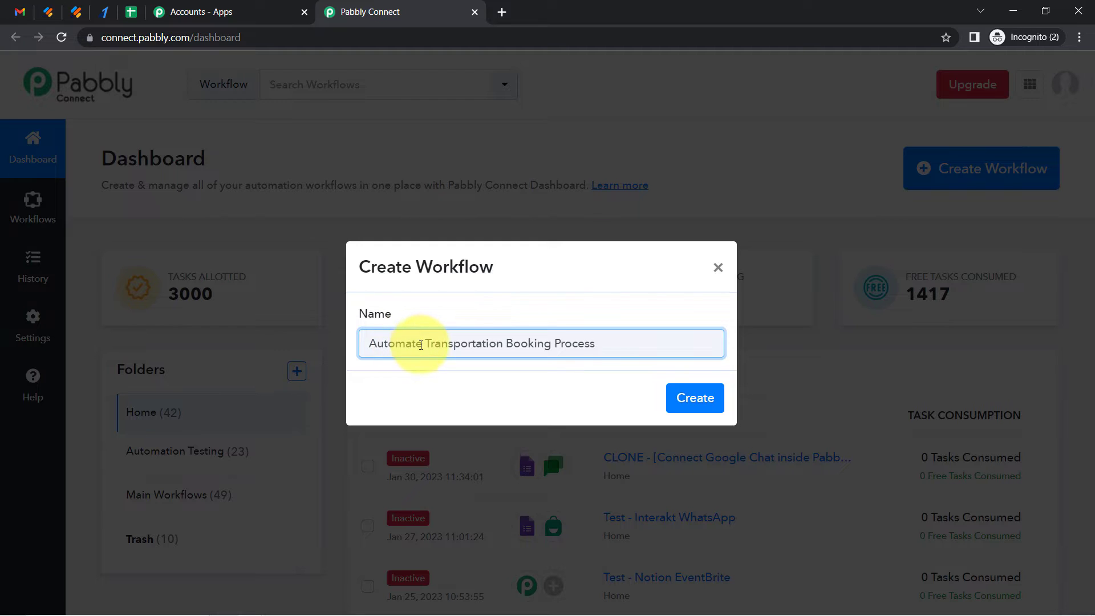
pyautogui.doubleClick(391, 348)
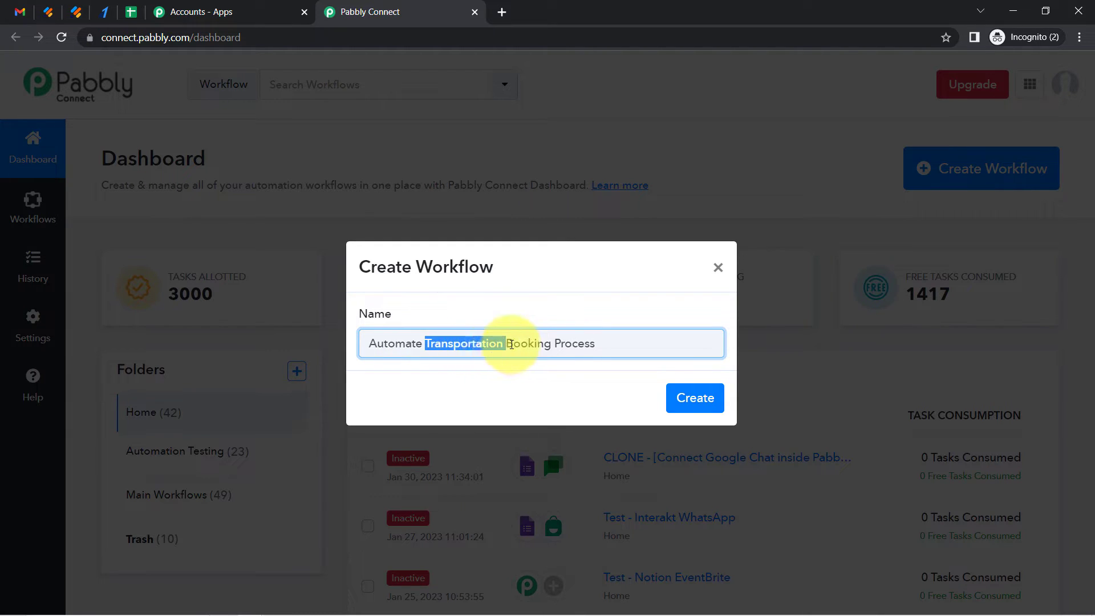
pyautogui.click(603, 338)
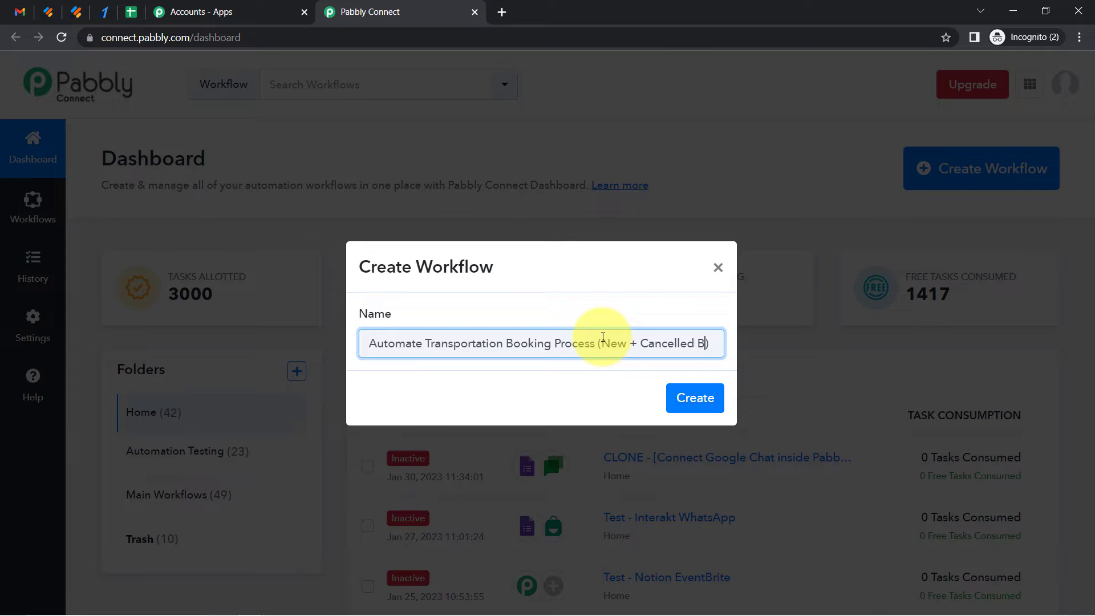
pyautogui.write('oking')
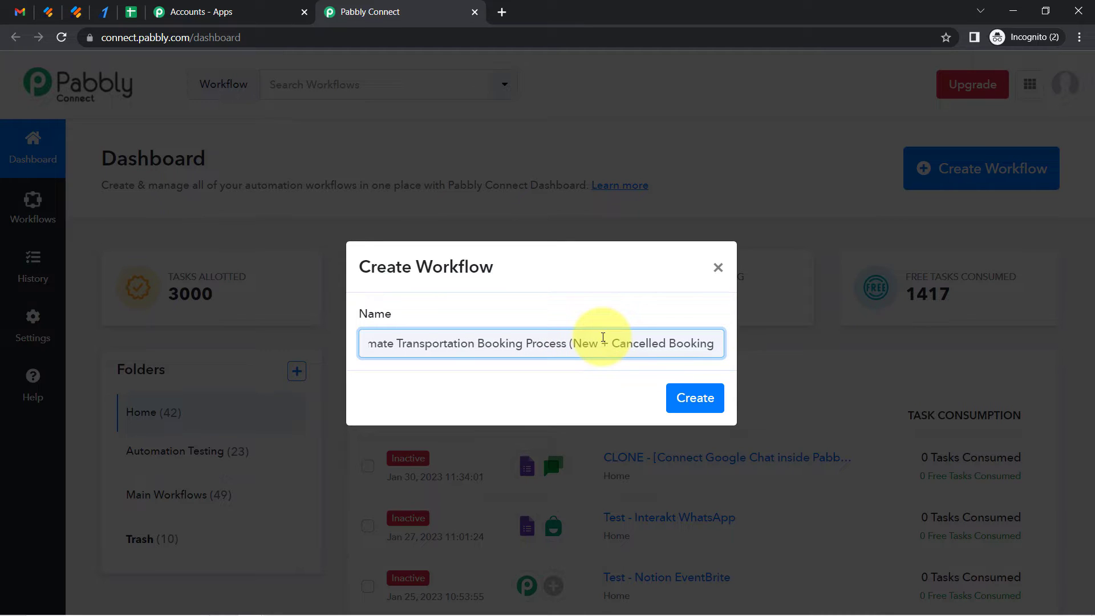
pyautogui.click(702, 407)
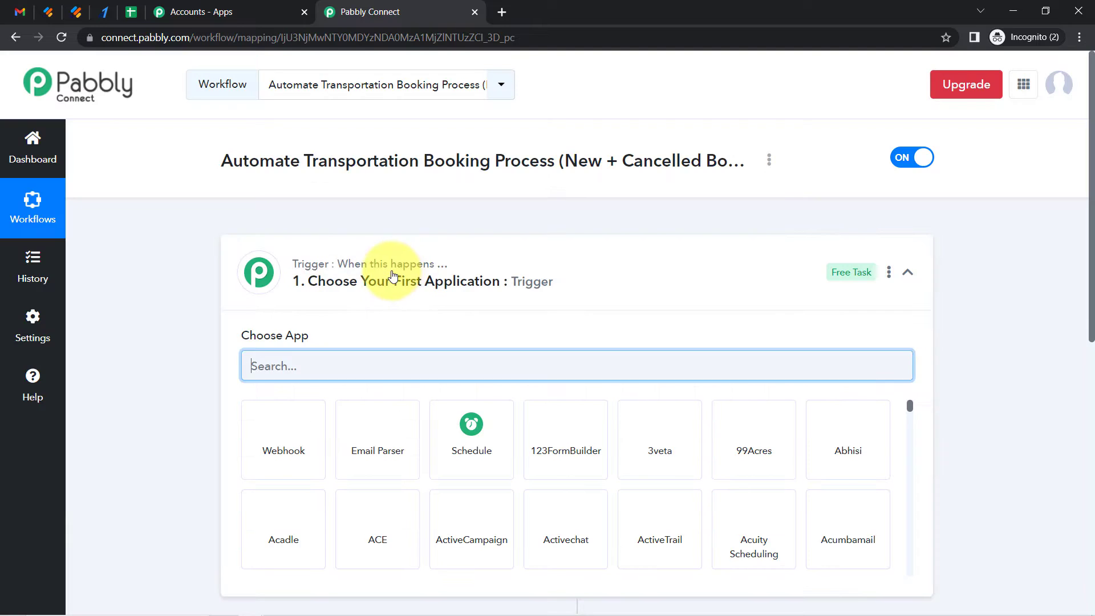
# Add an extra action step below the second action in the workflow
pyautogui.click(392, 275)
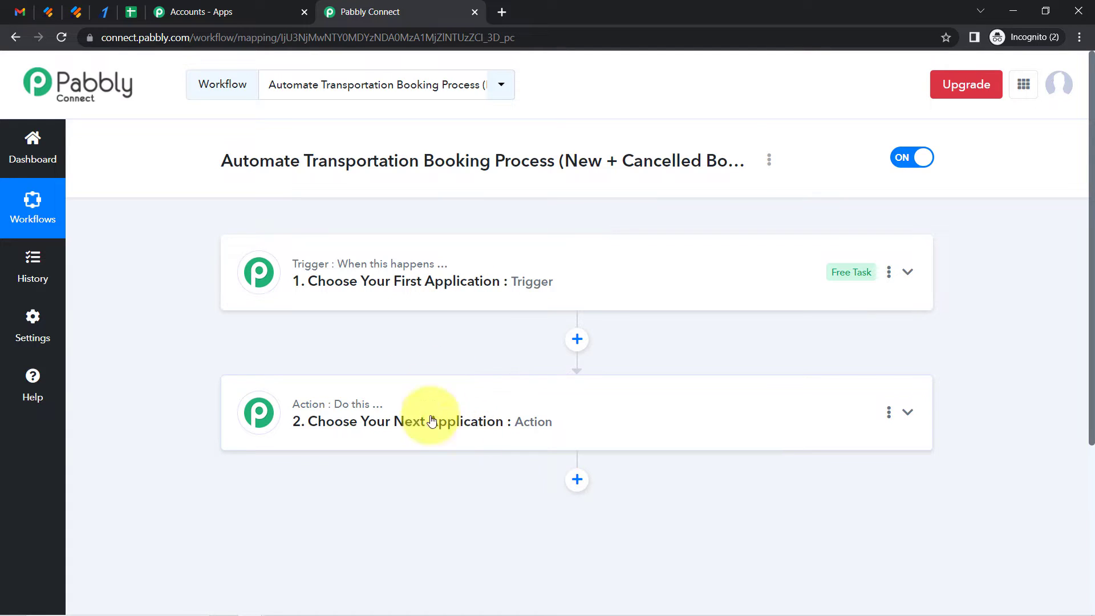
pyautogui.moveTo(249, 161); pyautogui.dragTo(672, 166)
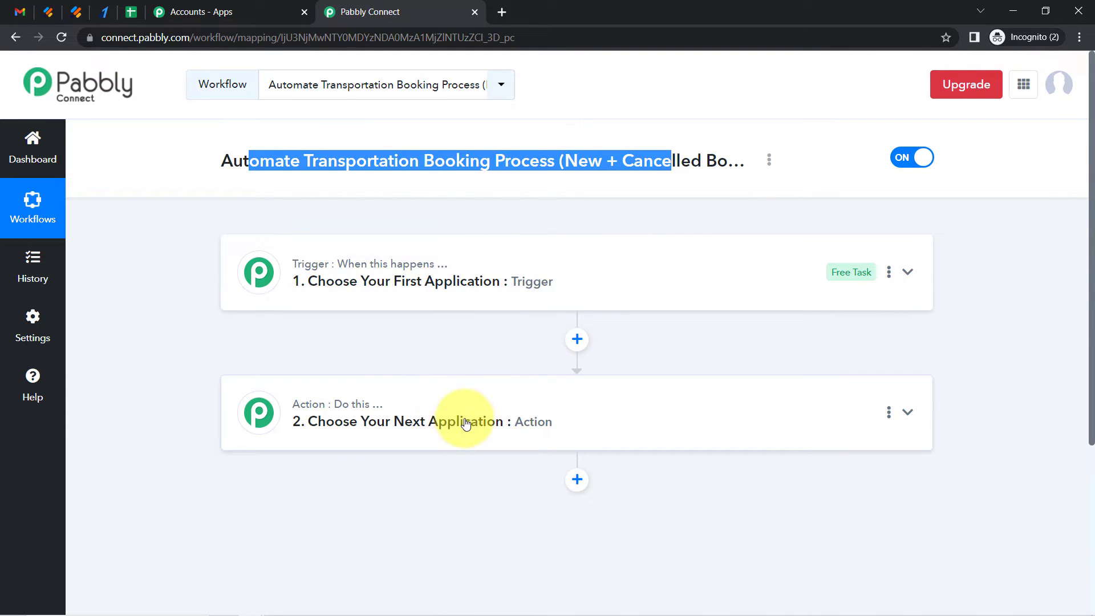
pyautogui.click(578, 478)
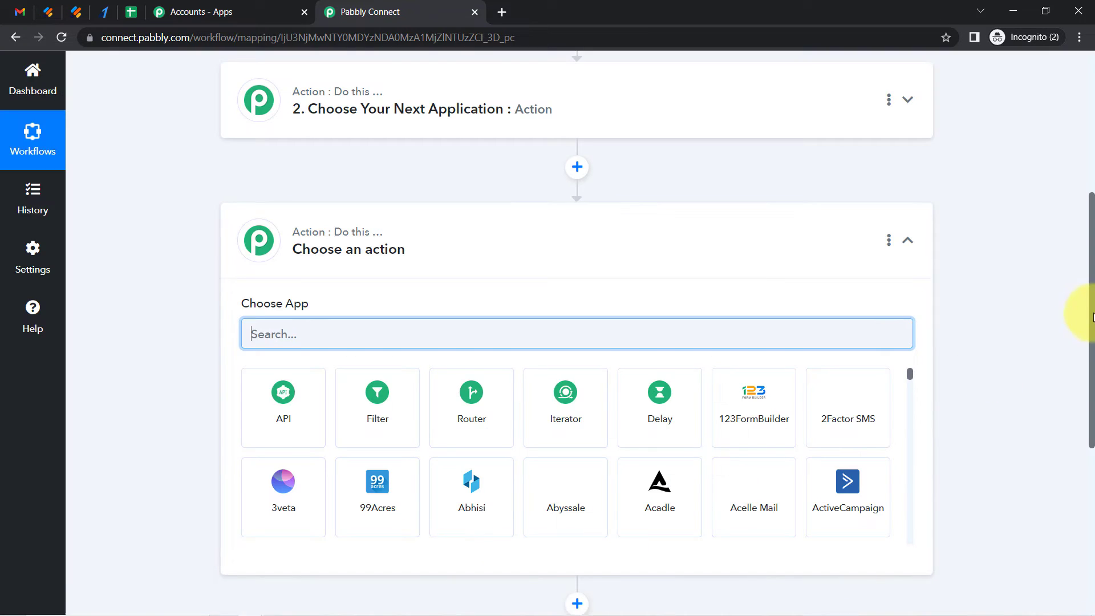
pyautogui.moveTo(1090, 296); pyautogui.dragTo(1087, 427)
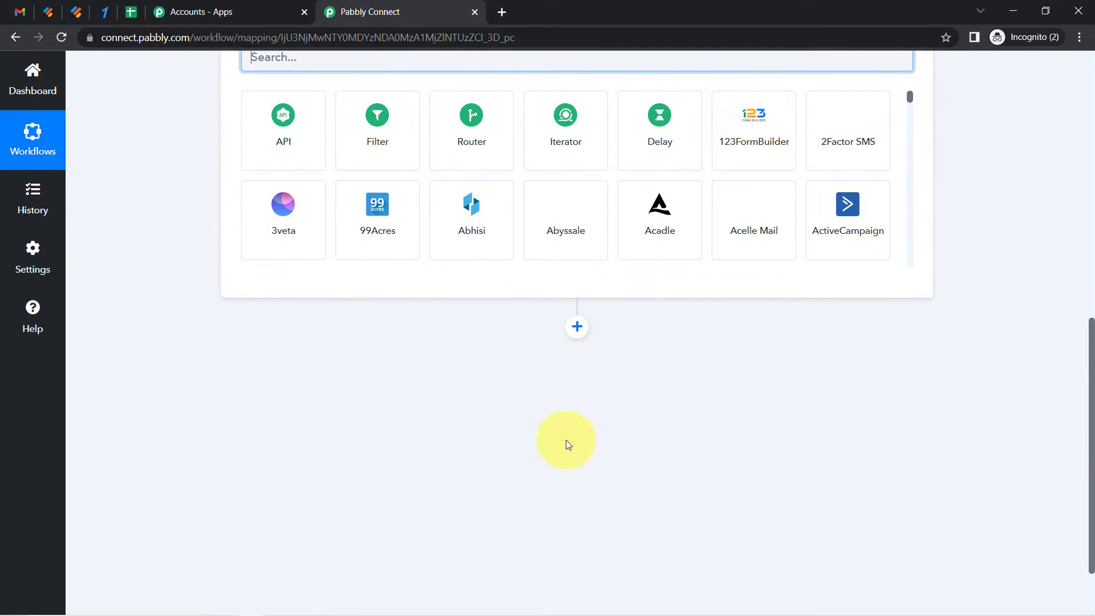
pyautogui.moveTo(1090, 393); pyautogui.dragTo(1087, 150)
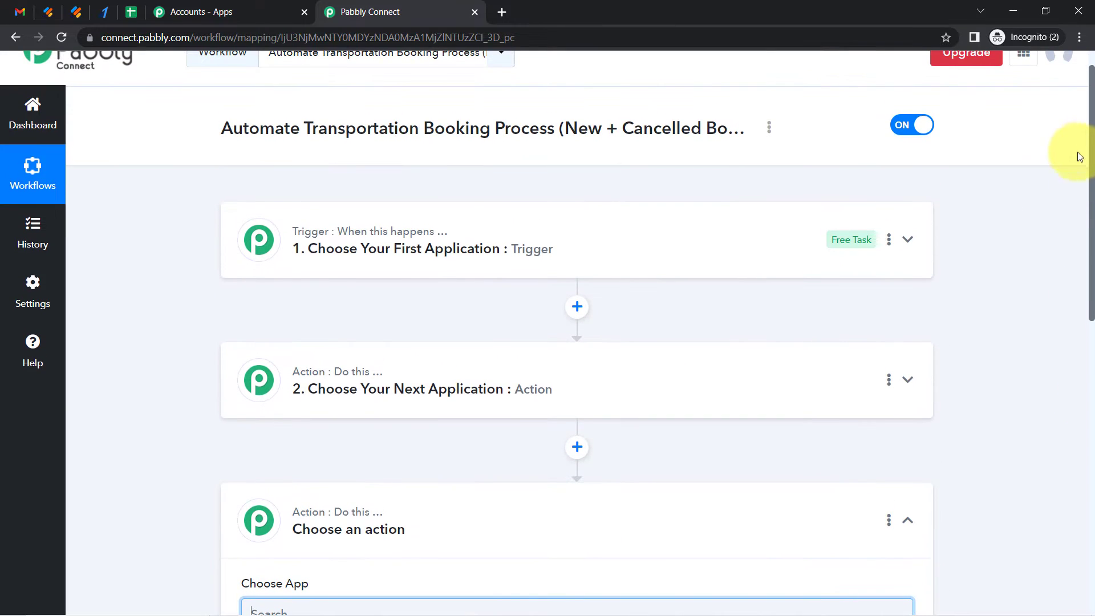
# Set the trigger app to JotForm with the New Response trigger event
pyautogui.click(335, 260)
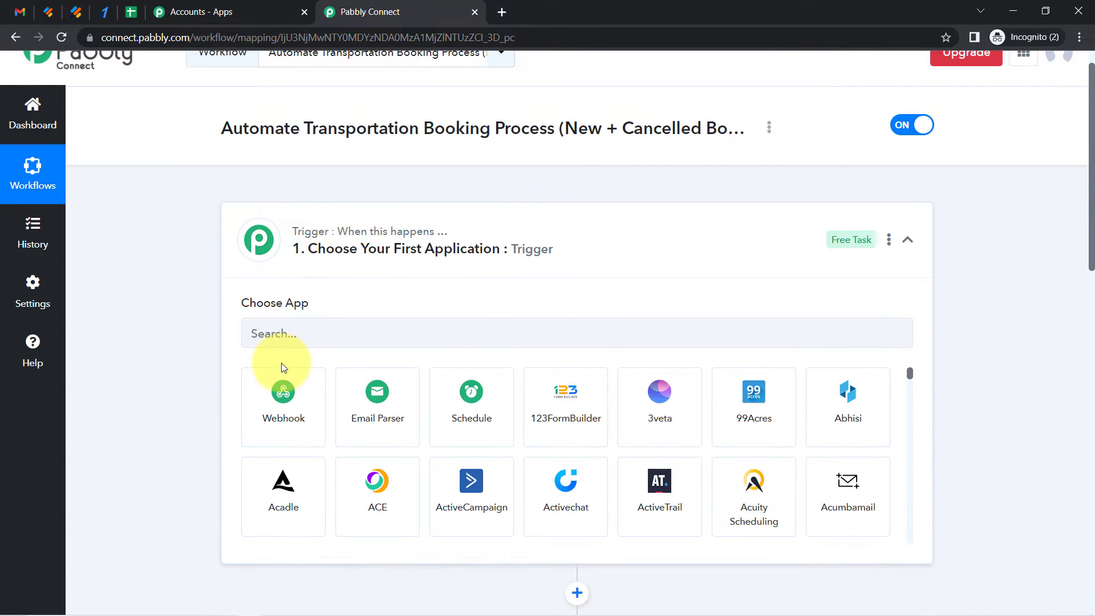
pyautogui.click(268, 333)
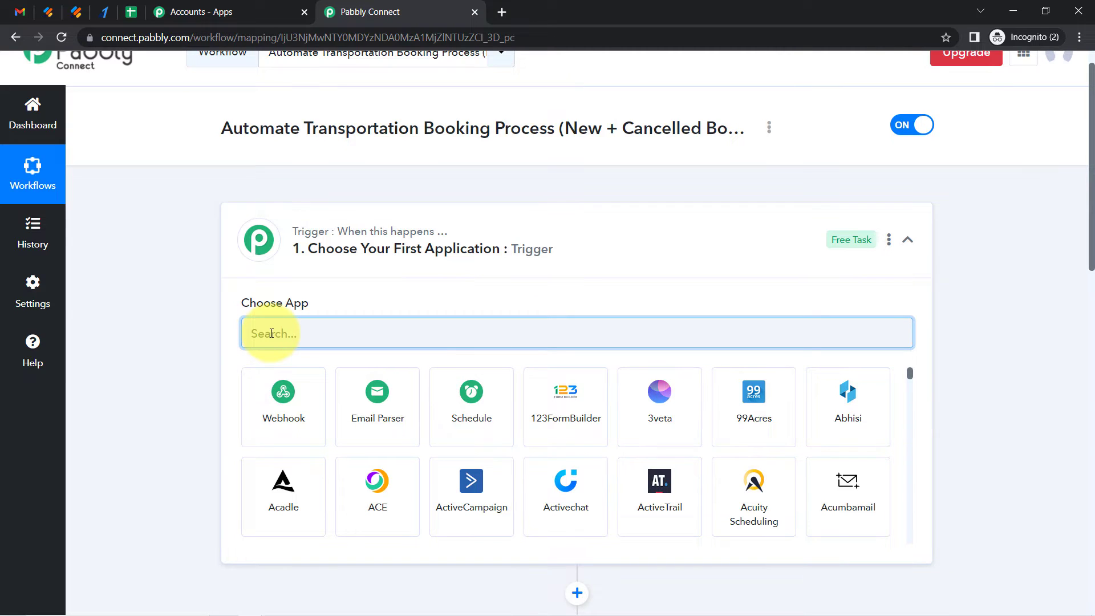
pyautogui.write('jotf')
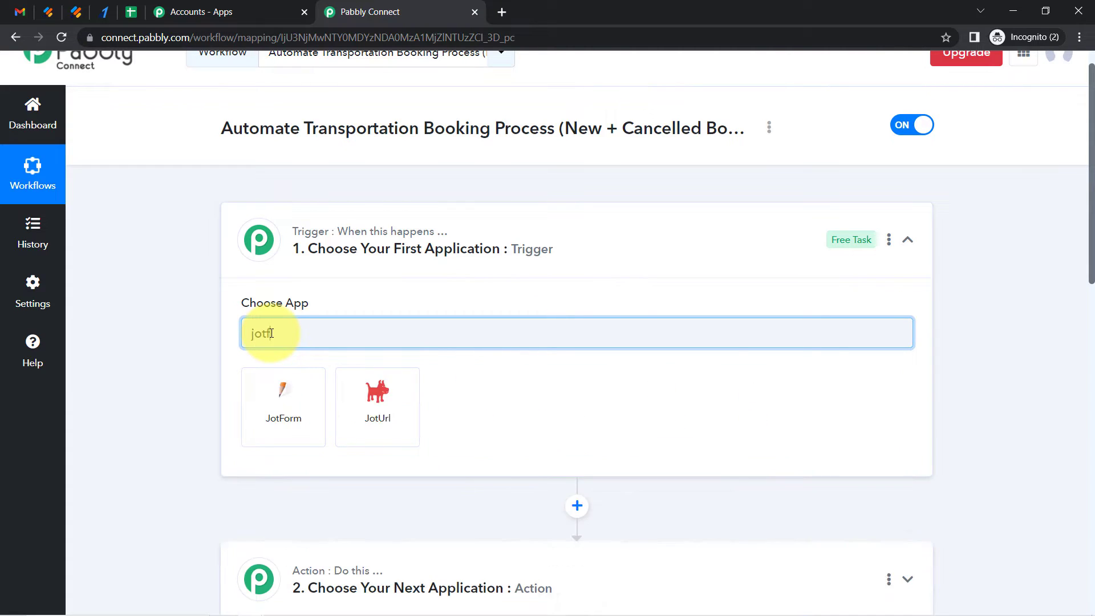
pyautogui.click(281, 413)
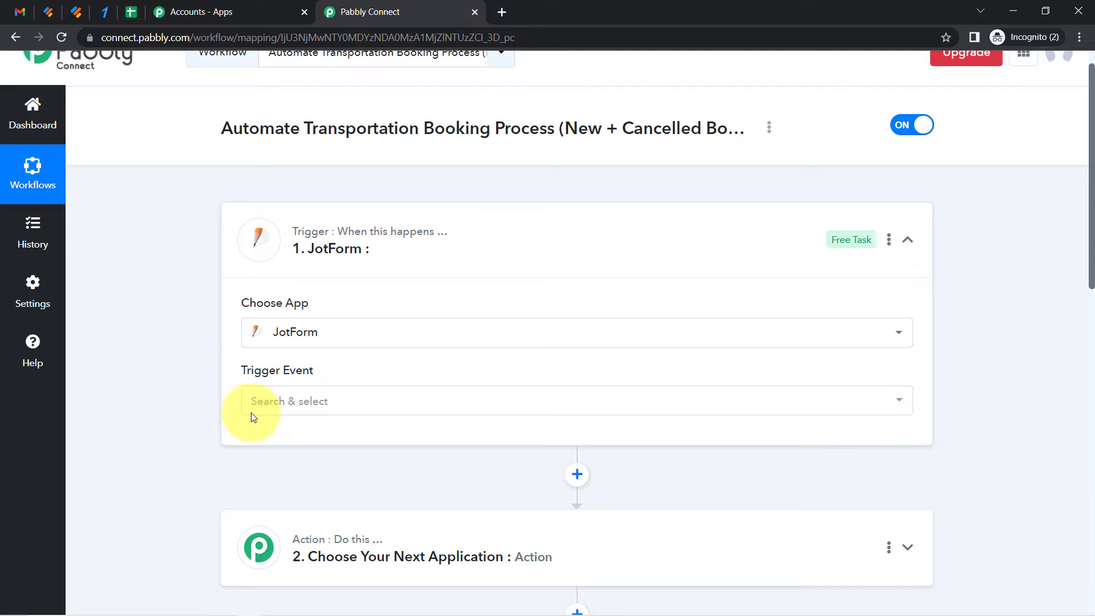
pyautogui.click(256, 397)
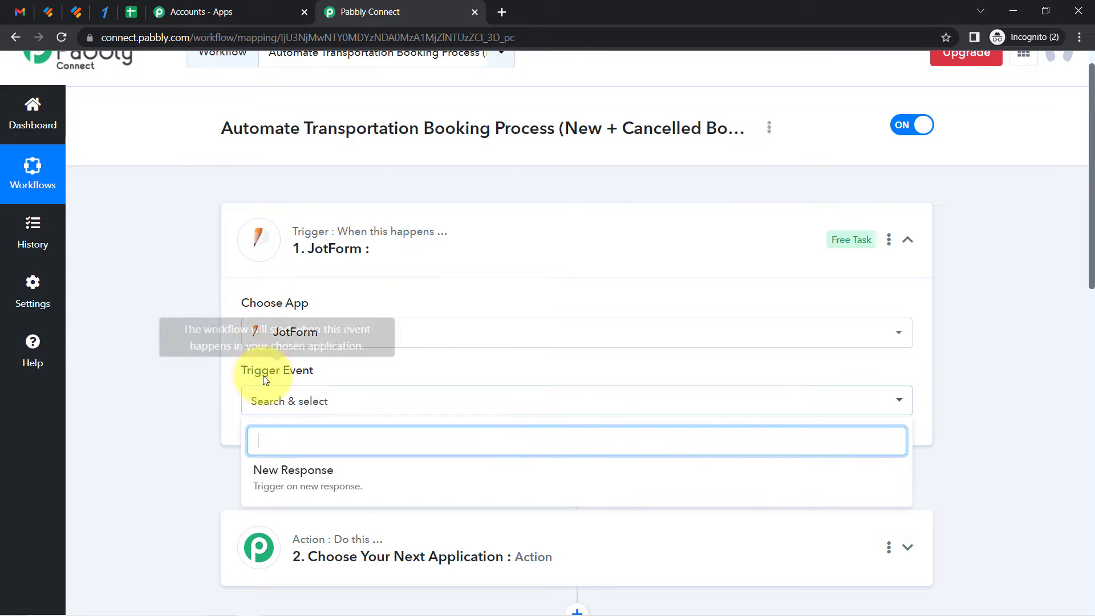
pyautogui.click(262, 478)
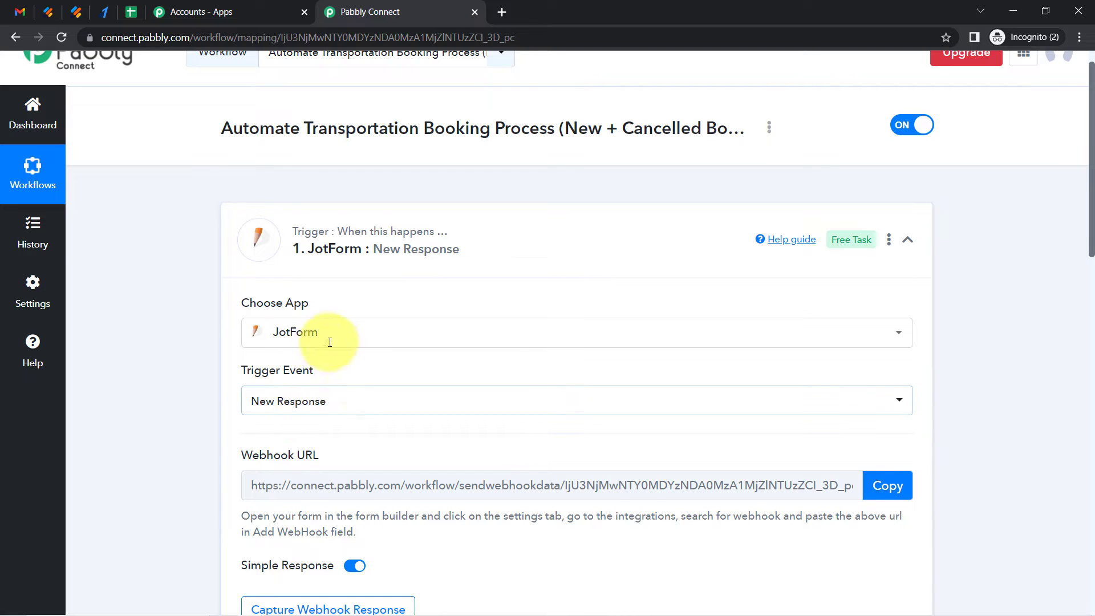
# Copy the trigger's webhook URL
pyautogui.moveTo(1091, 187); pyautogui.dragTo(1092, 251)
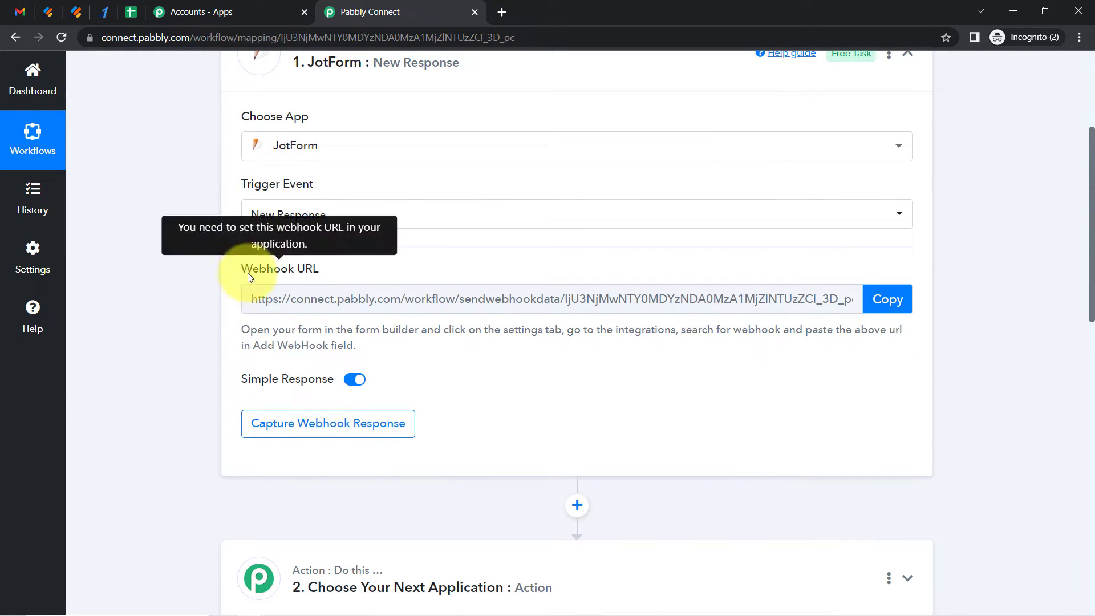
pyautogui.moveTo(247, 273); pyautogui.dragTo(319, 271)
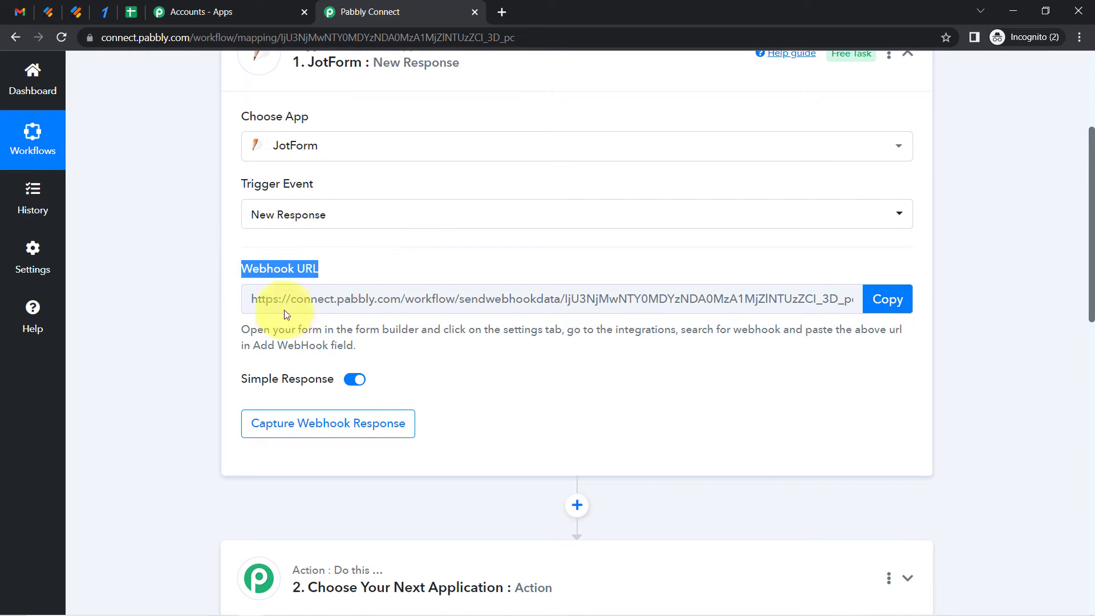
pyautogui.click(886, 299)
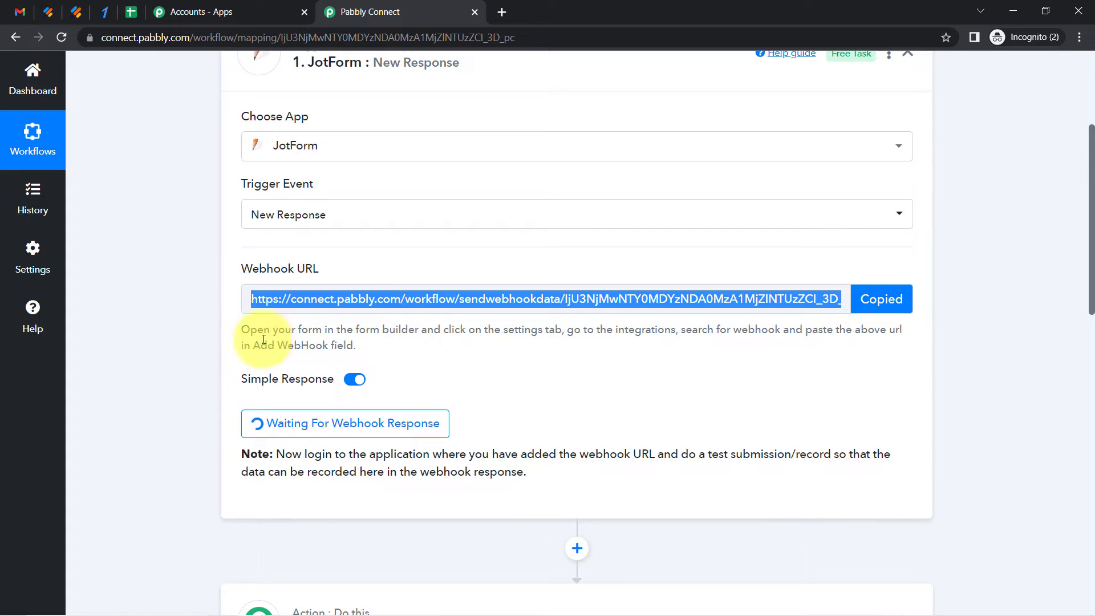
pyautogui.moveTo(255, 331); pyautogui.dragTo(385, 351)
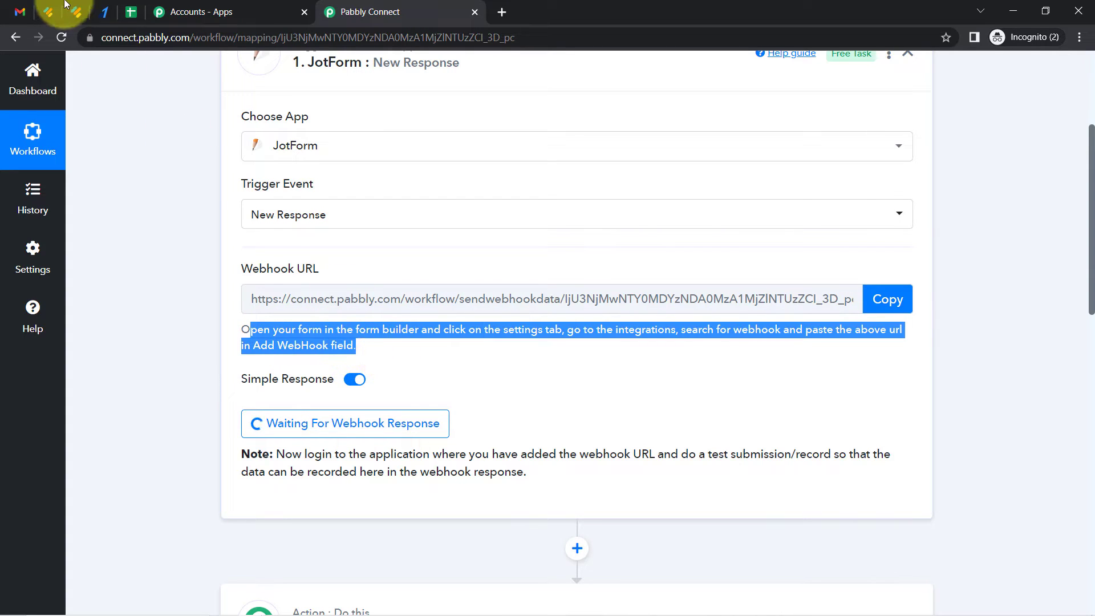
# Open the Online Taxi Booking Form in the Jotform form builder
pyautogui.click(50, 11)
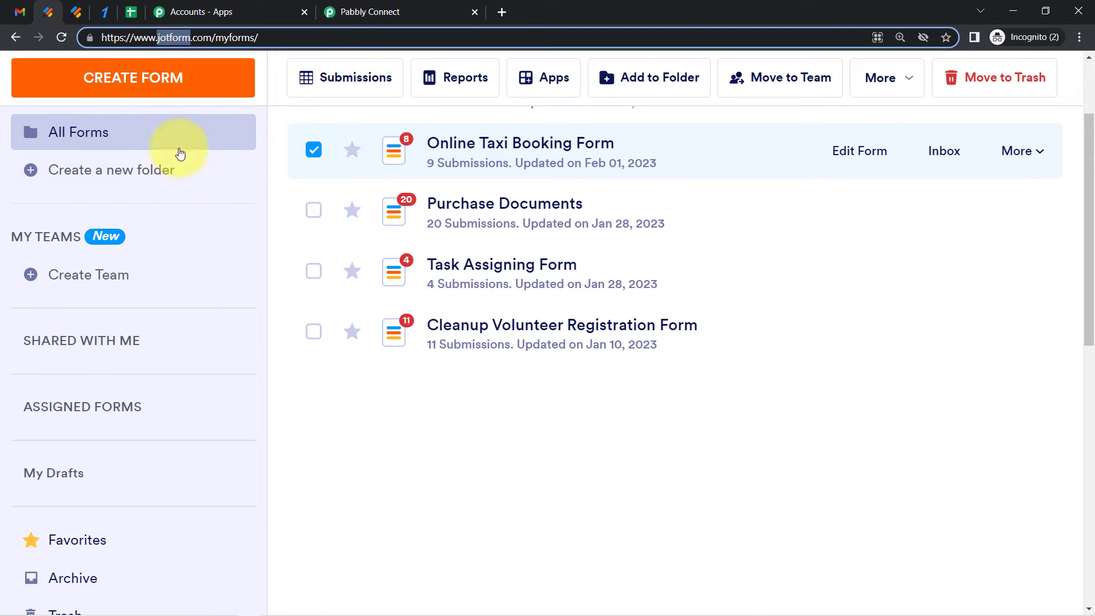
pyautogui.click(860, 161)
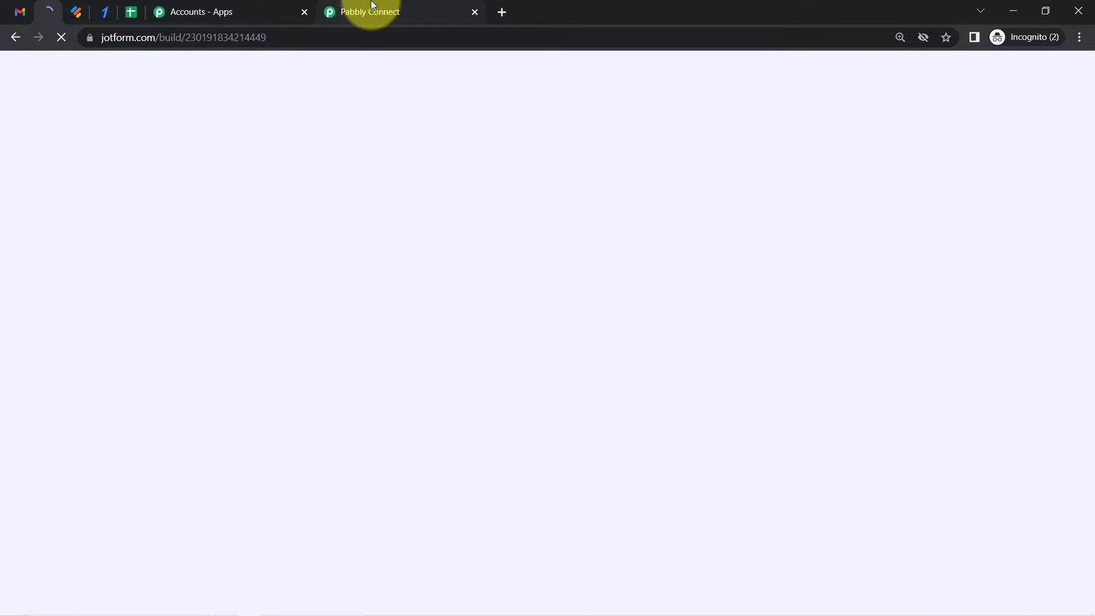
pyautogui.click(372, 7)
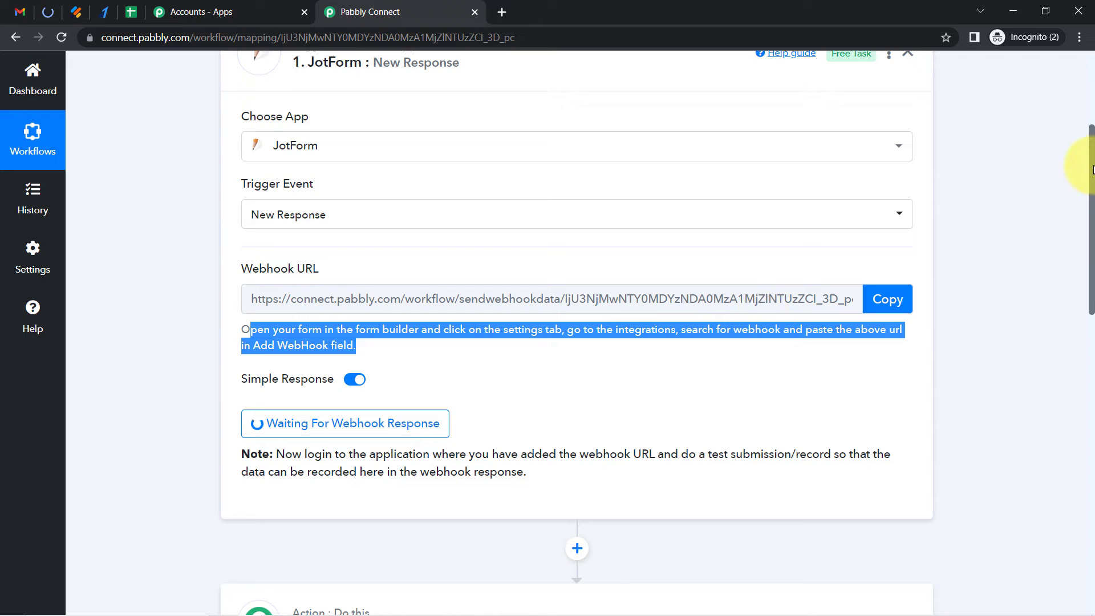
pyautogui.moveTo(1093, 161); pyautogui.dragTo(1062, 195)
pyautogui.click(48, 12)
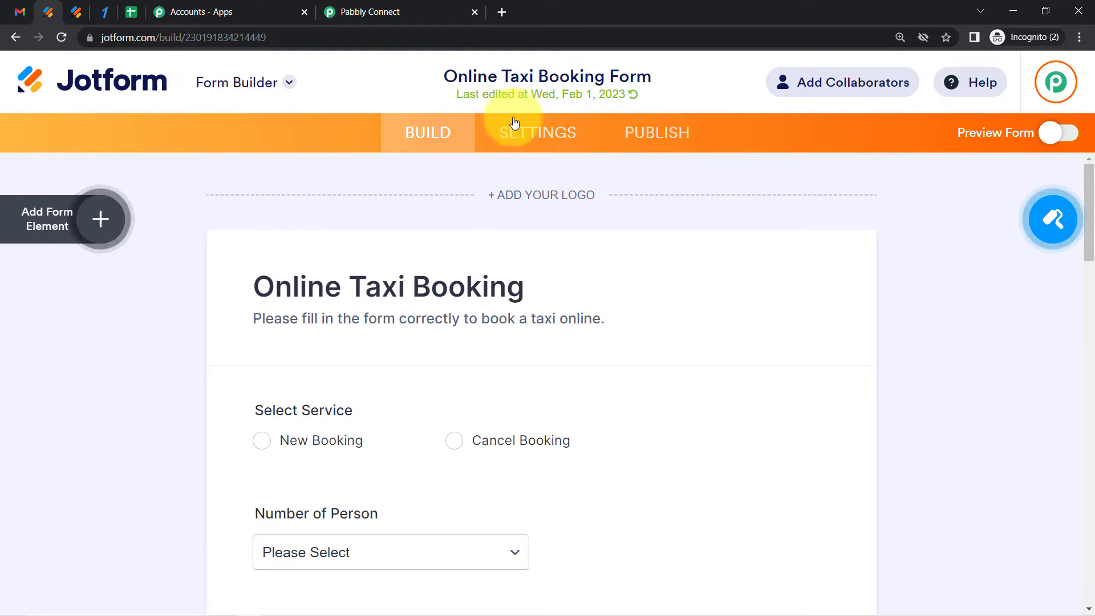
# Open the form's Webhooks integration for editing and clear the existing webhook URL
pyautogui.click(522, 140)
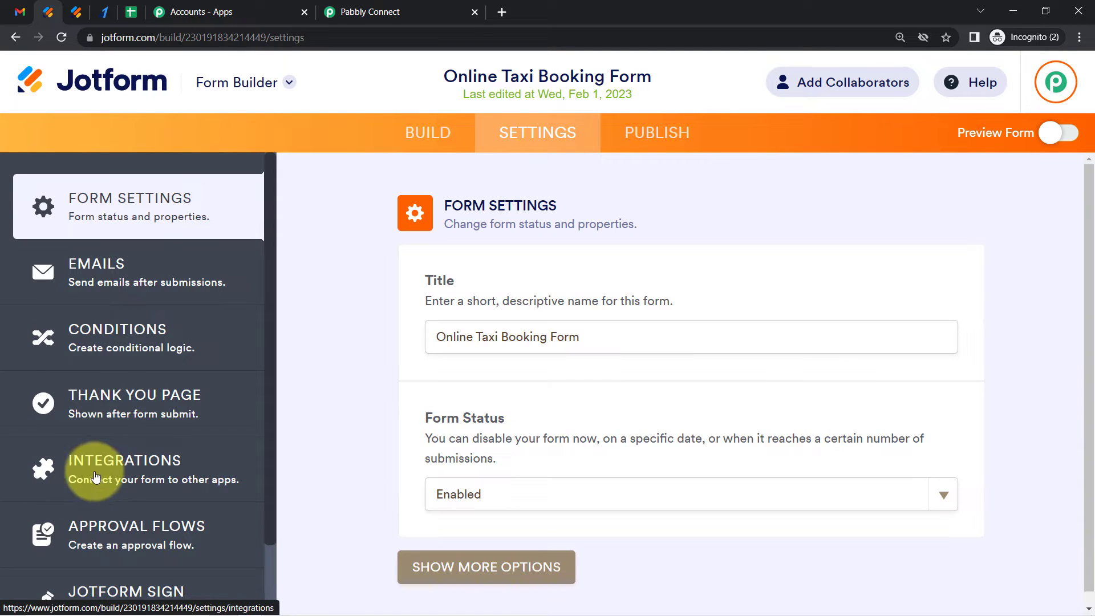
pyautogui.click(96, 475)
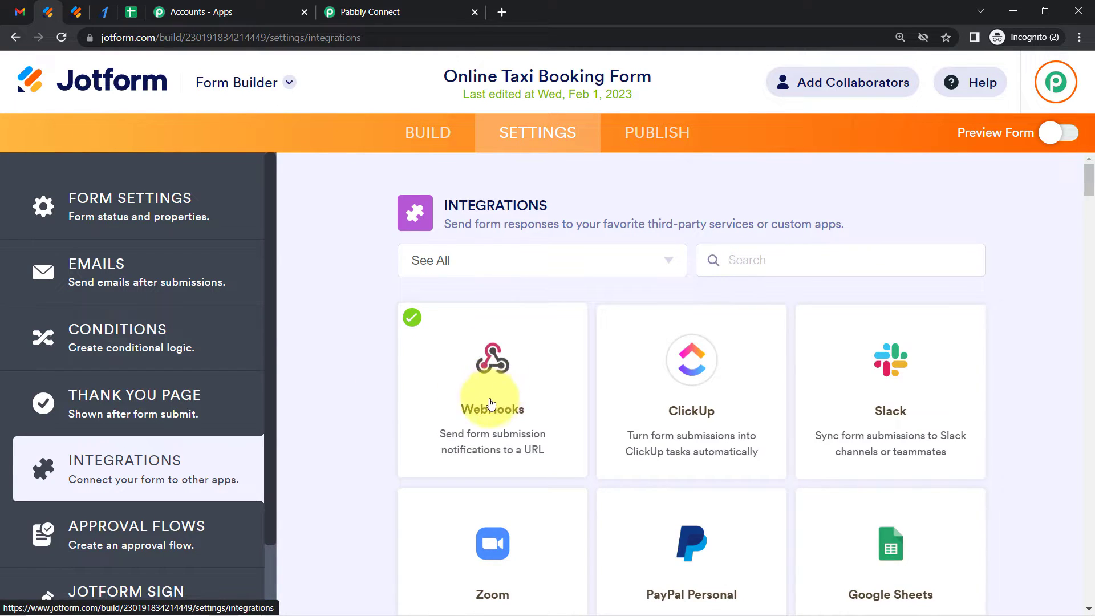
pyautogui.click(494, 402)
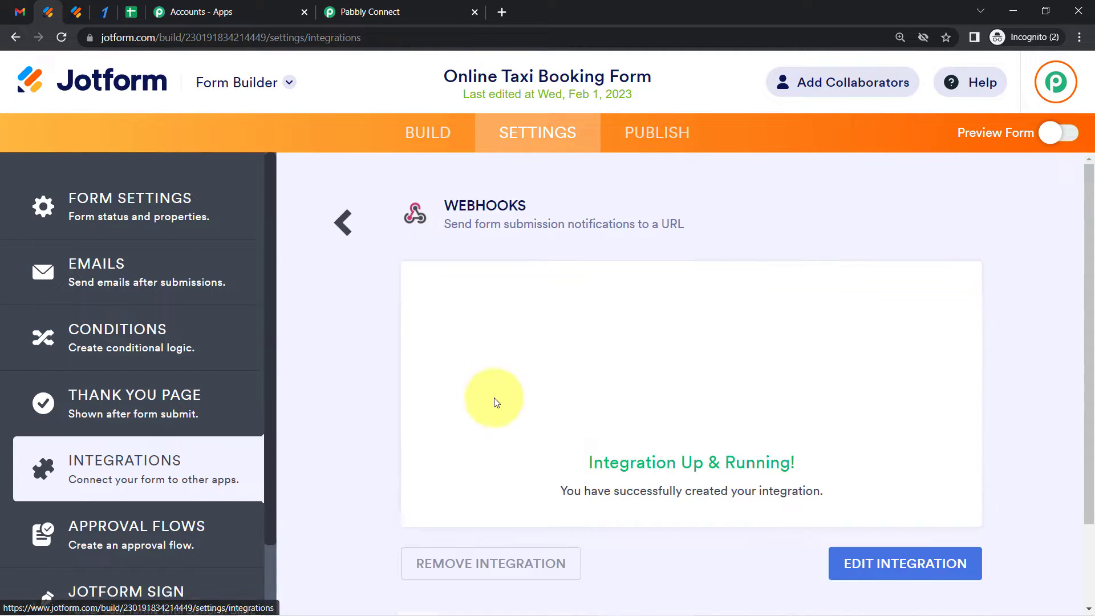
pyautogui.click(855, 567)
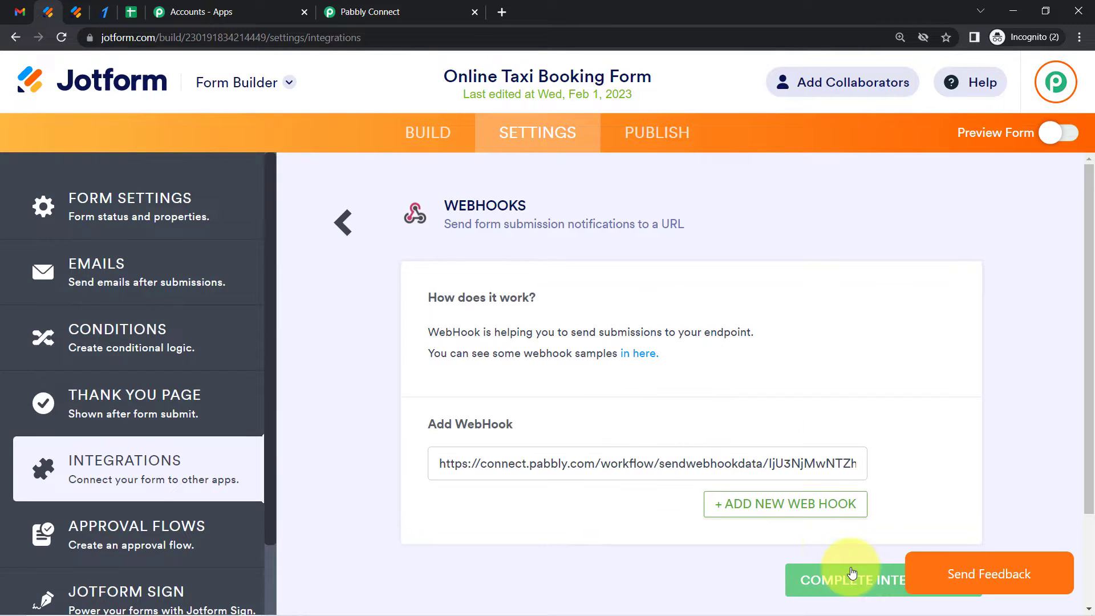
pyautogui.tripleClick(536, 465)
pyautogui.press('BackSpace')
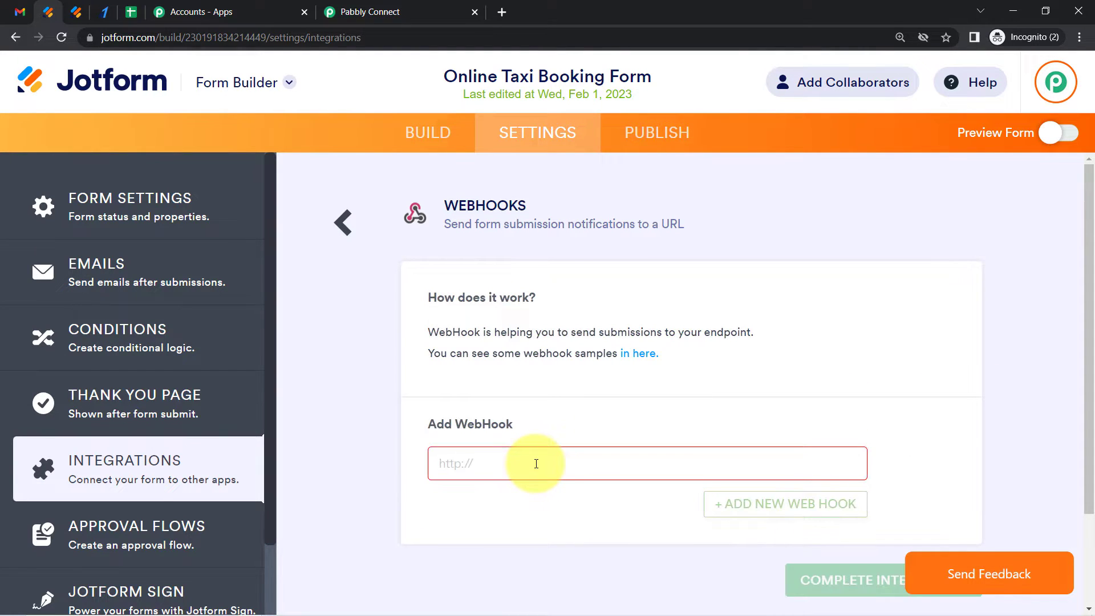
# Copy the Pabbly trigger's webhook URL, paste it into the Add WebHook field and complete the integration
pyautogui.click(440, 8)
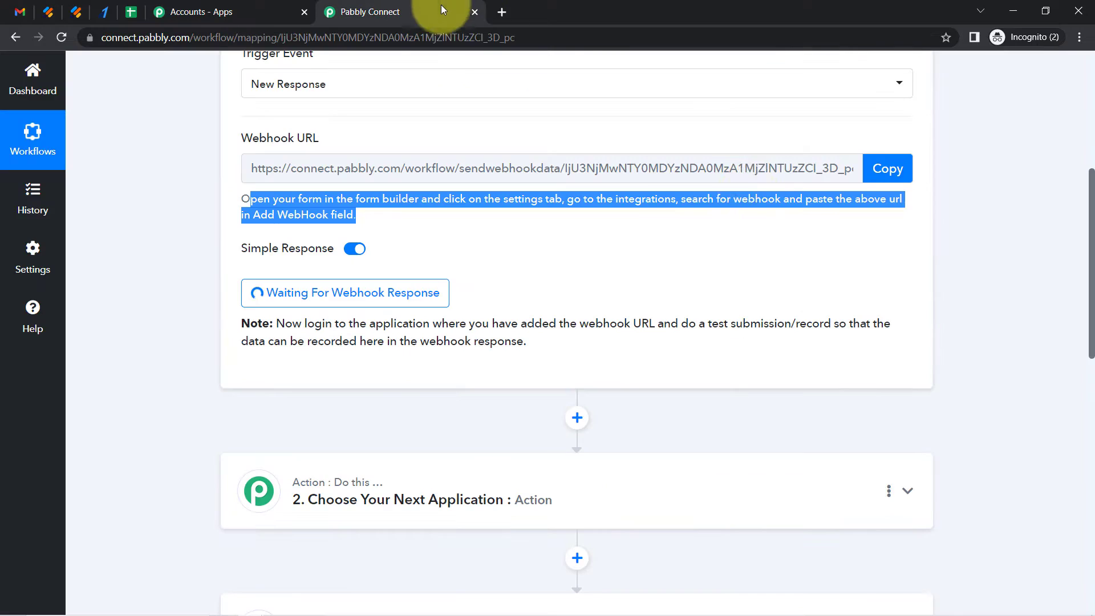
pyautogui.click(883, 171)
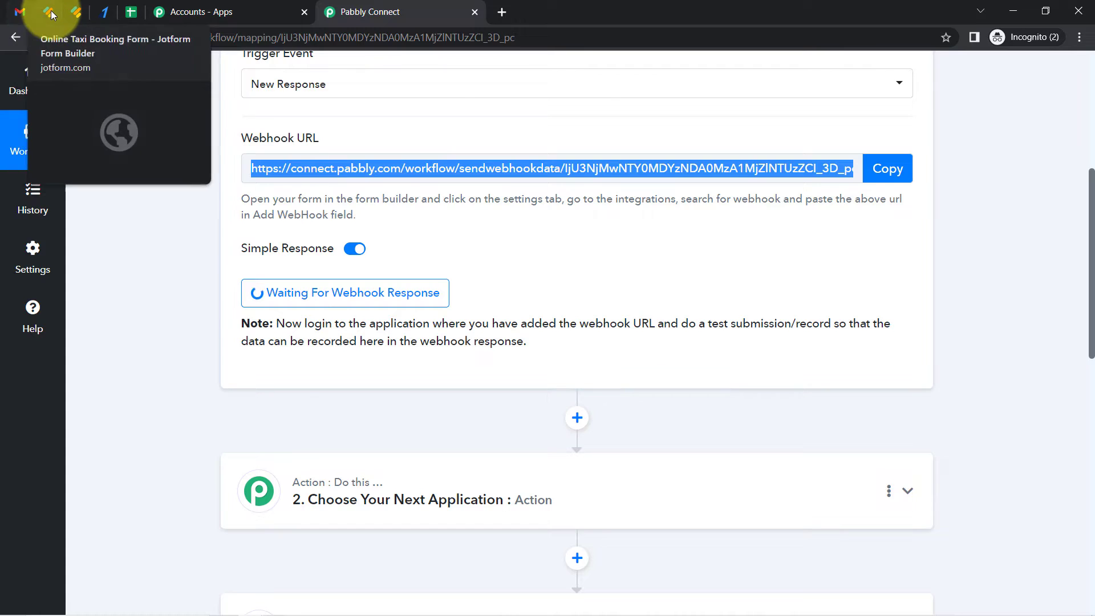
pyautogui.click(50, 10)
pyautogui.hotkey('ctrl', 'v')
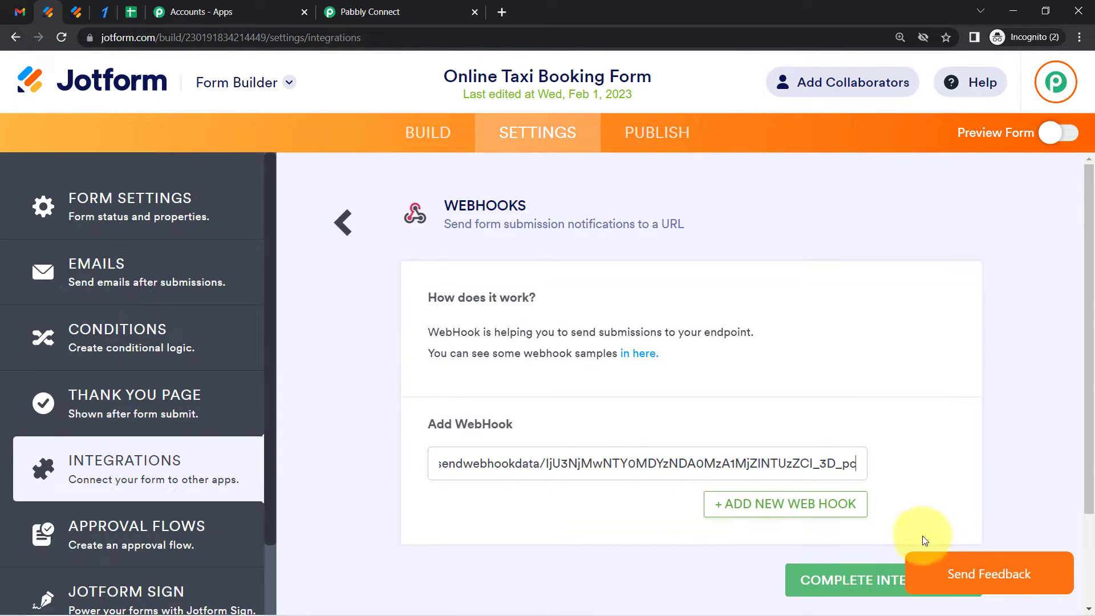
pyautogui.click(821, 582)
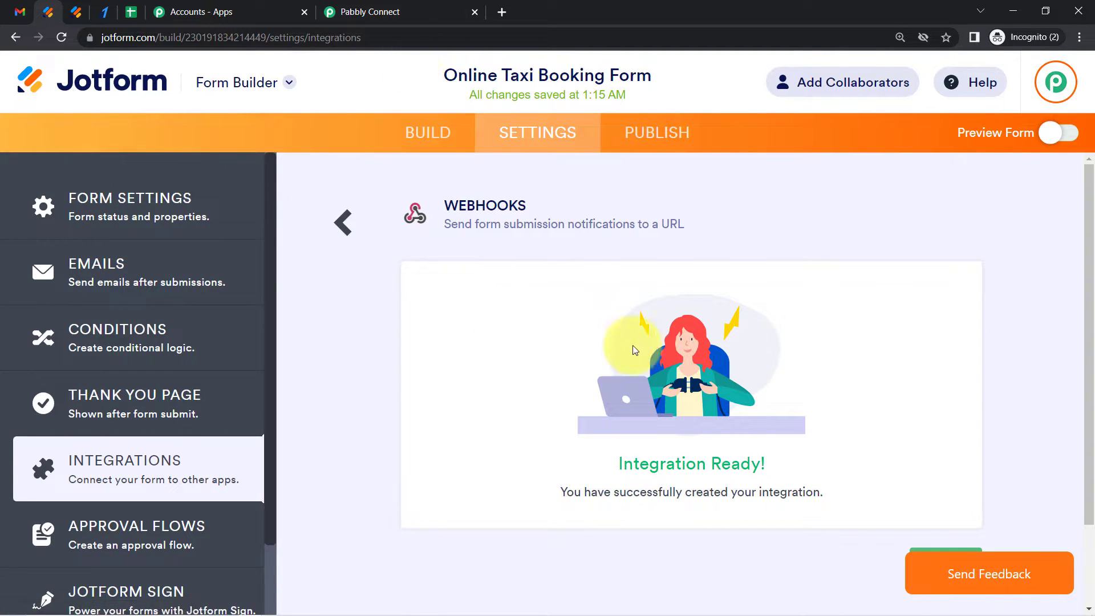
# Review the trigger step's note about making a test submission to capture the webhook response
pyautogui.moveTo(632, 462); pyautogui.dragTo(830, 492)
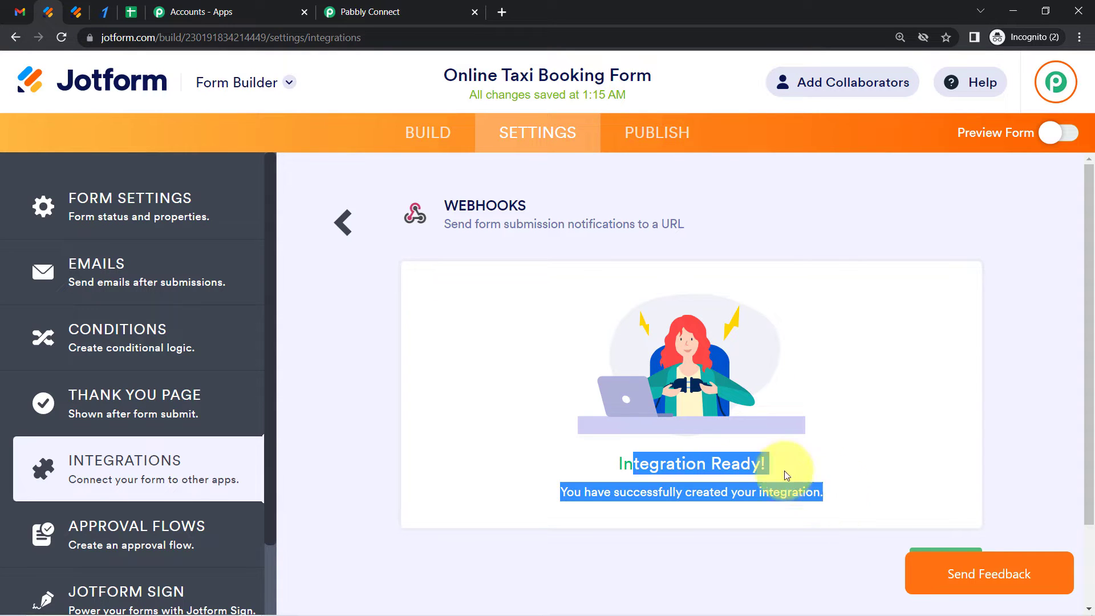
pyautogui.click(369, 13)
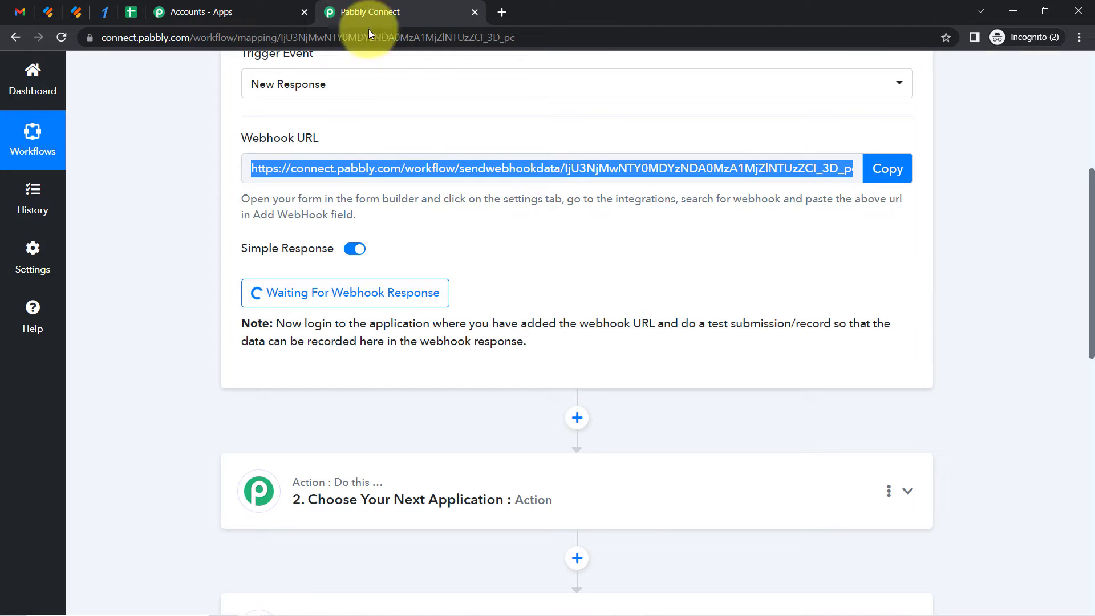
pyautogui.click(1086, 190)
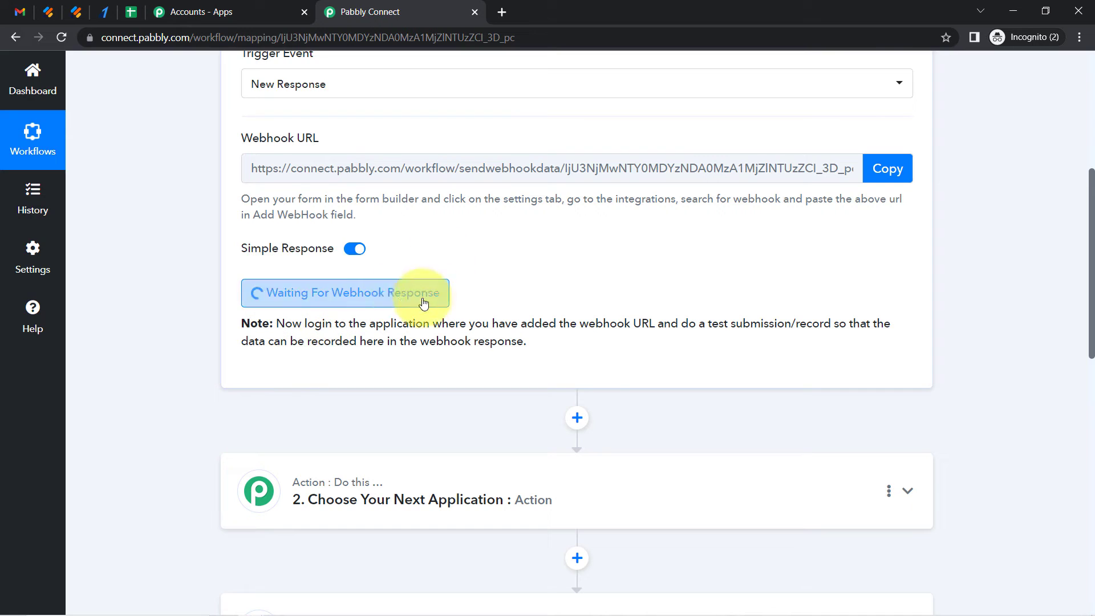
pyautogui.moveTo(305, 323); pyautogui.dragTo(523, 337)
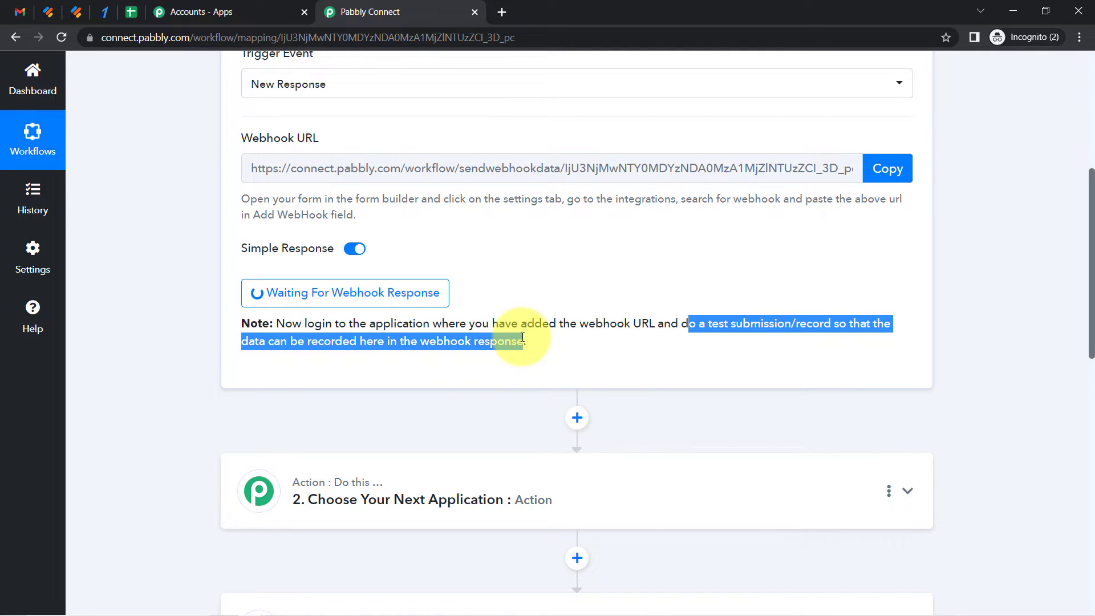
pyautogui.click(689, 325)
pyautogui.moveTo(690, 325); pyautogui.dragTo(841, 324)
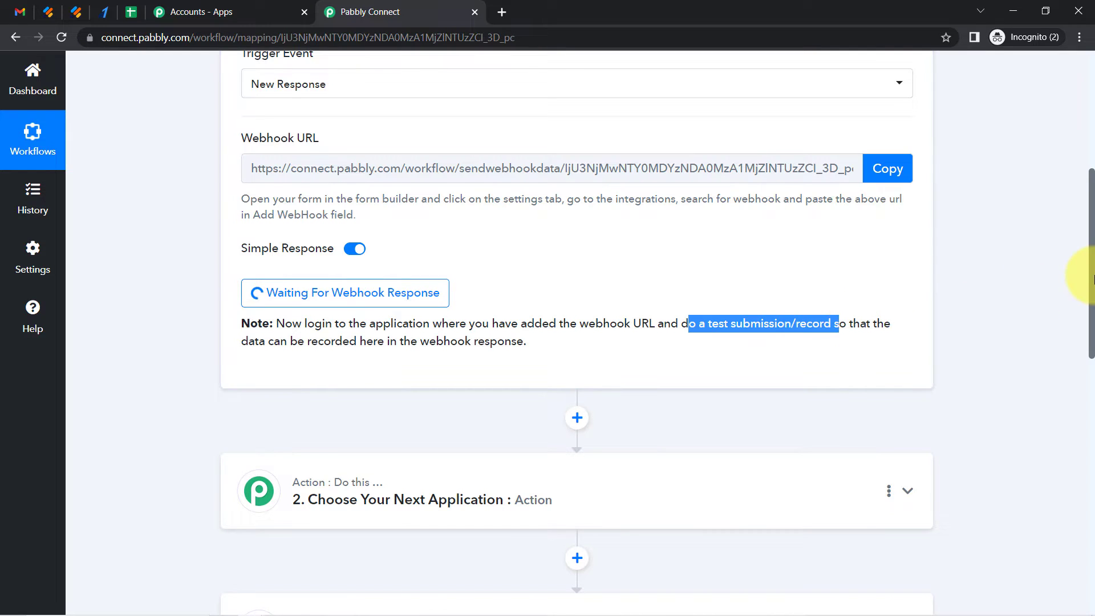
pyautogui.scroll(3, 1087, 257)
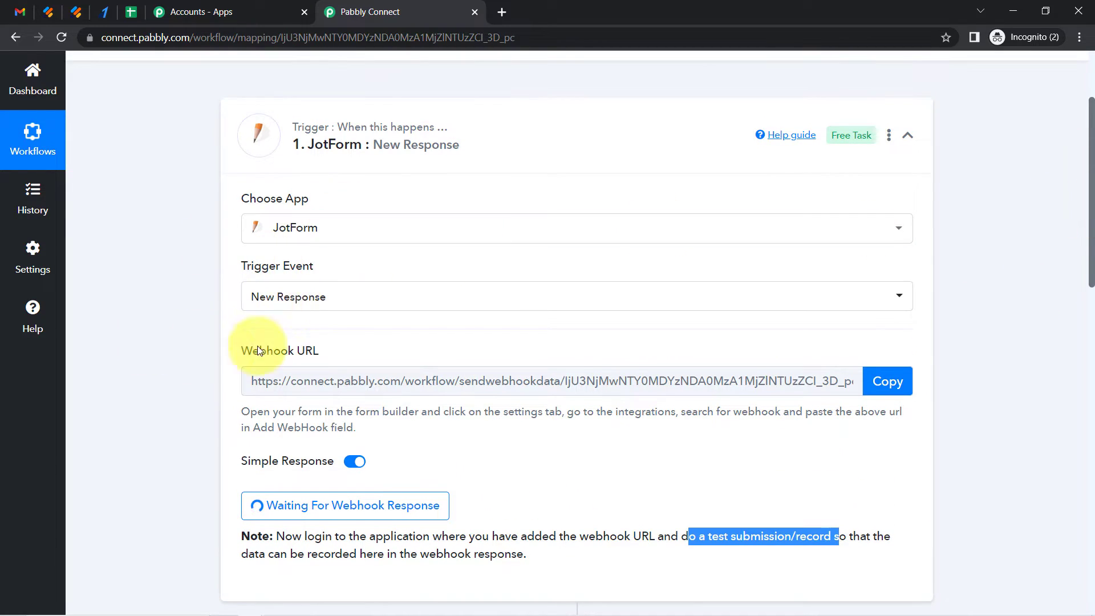
# Open the live taxi booking form, choose New Booking and set Number of Person to 3
pyautogui.click(82, 14)
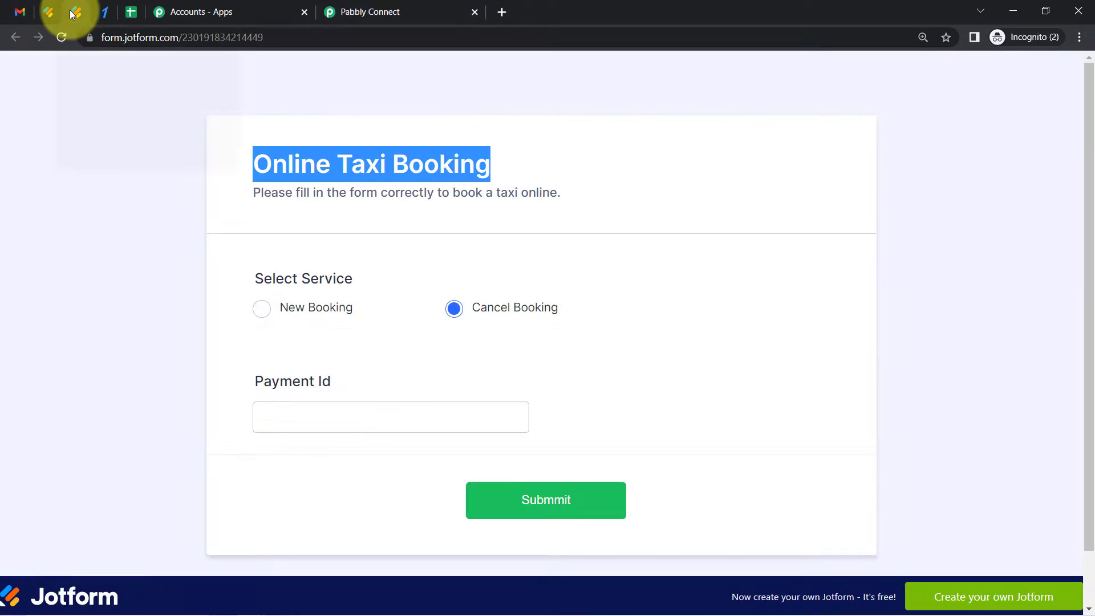
pyautogui.click(306, 319)
pyautogui.moveTo(1090, 160); pyautogui.dragTo(1069, 228)
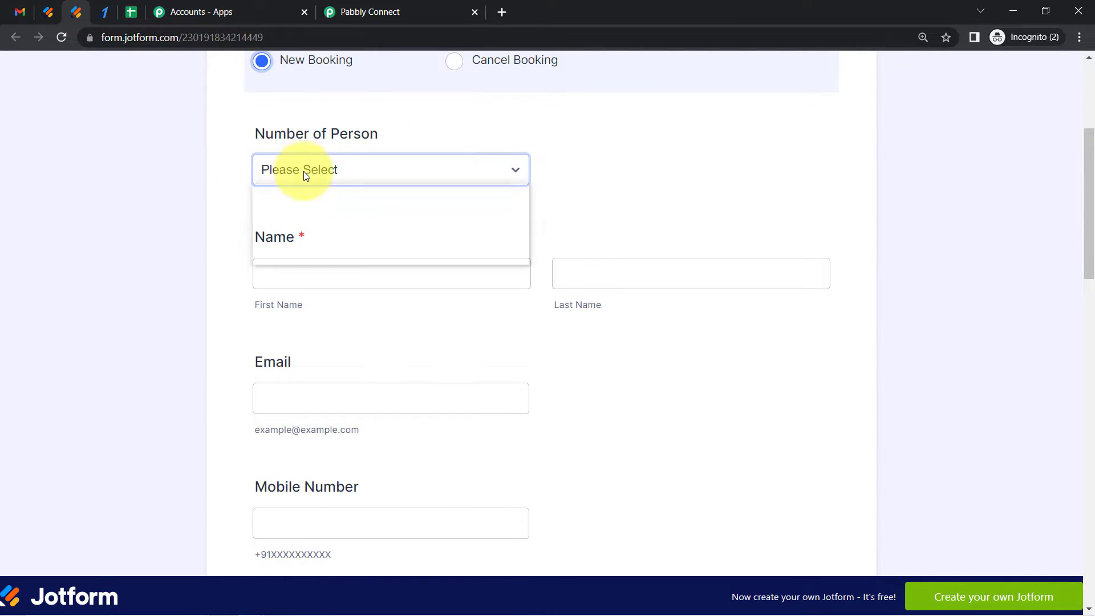
pyautogui.click(304, 171)
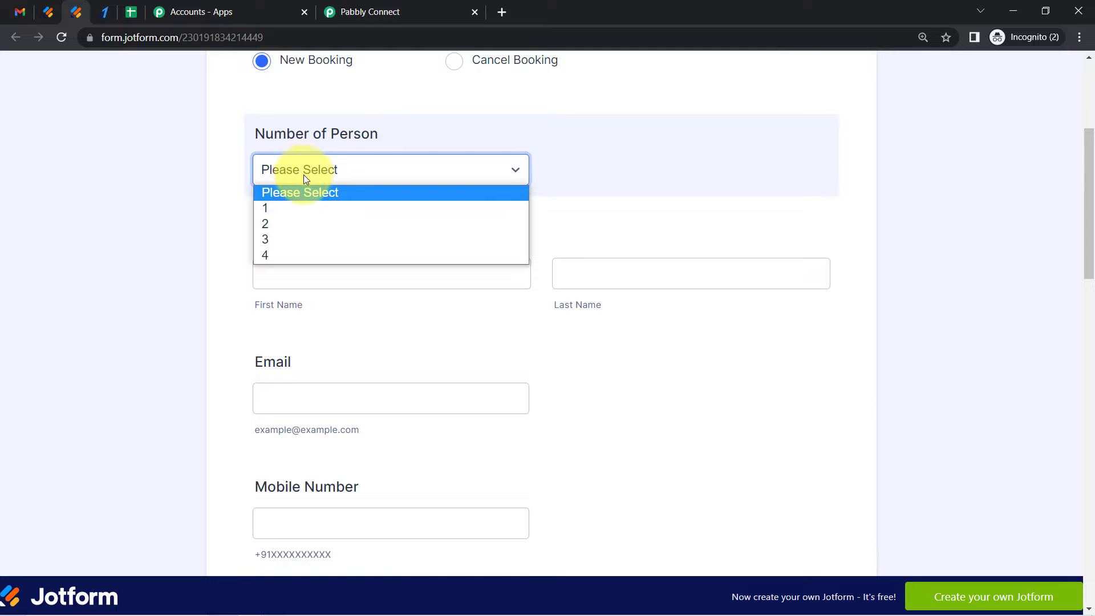
pyautogui.click(265, 238)
# Enter a dummy customer's first and last name and the customer's e-mail address
pyautogui.click(283, 271)
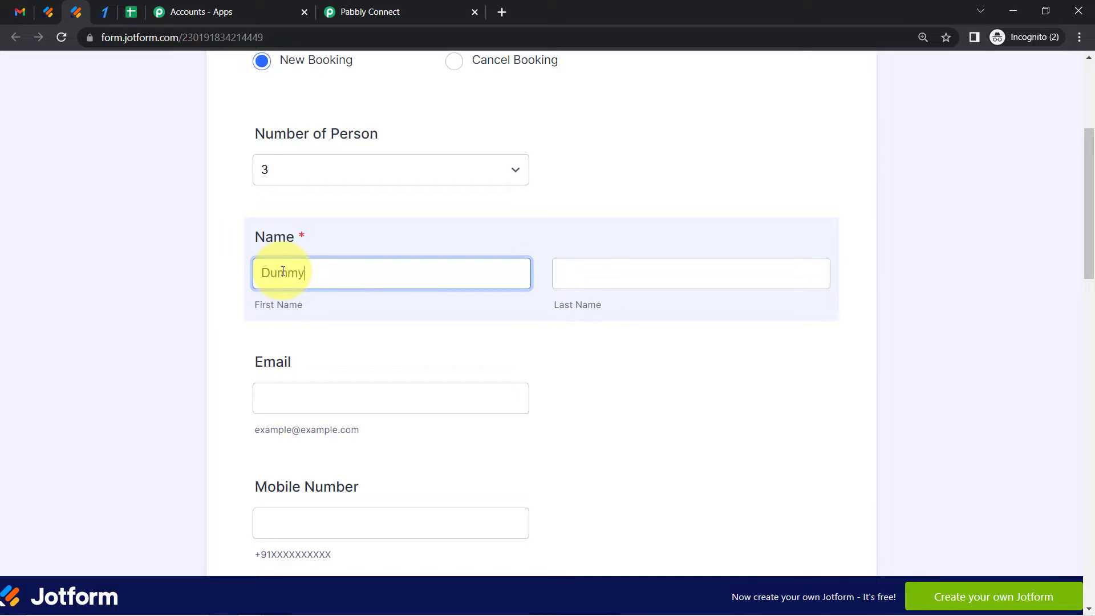
pyautogui.press('Tab')
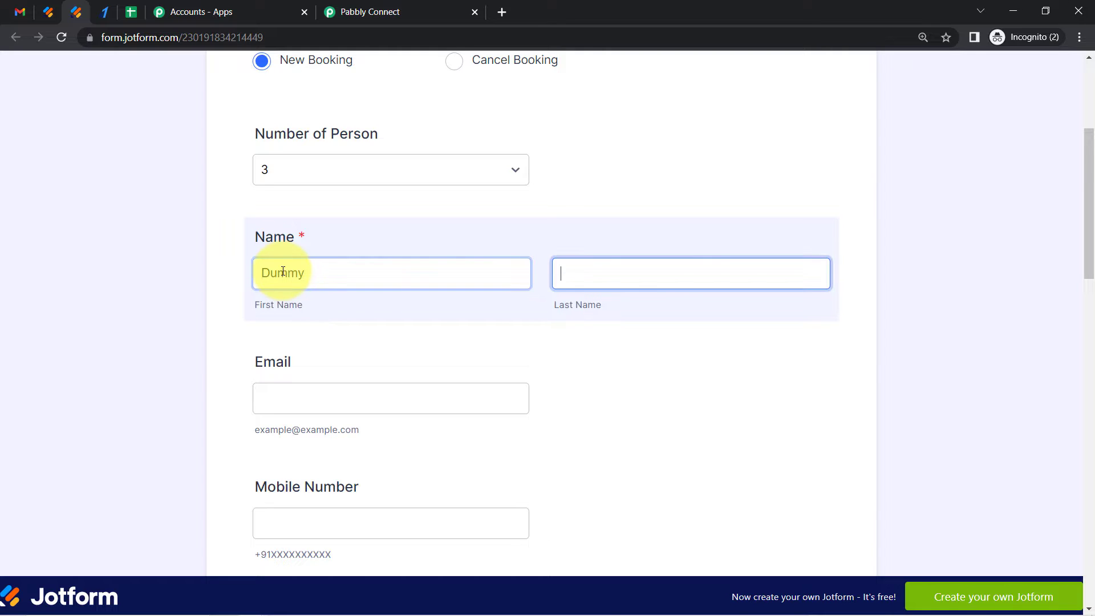
pyautogui.press('Tab')
pyautogui.write('ad')
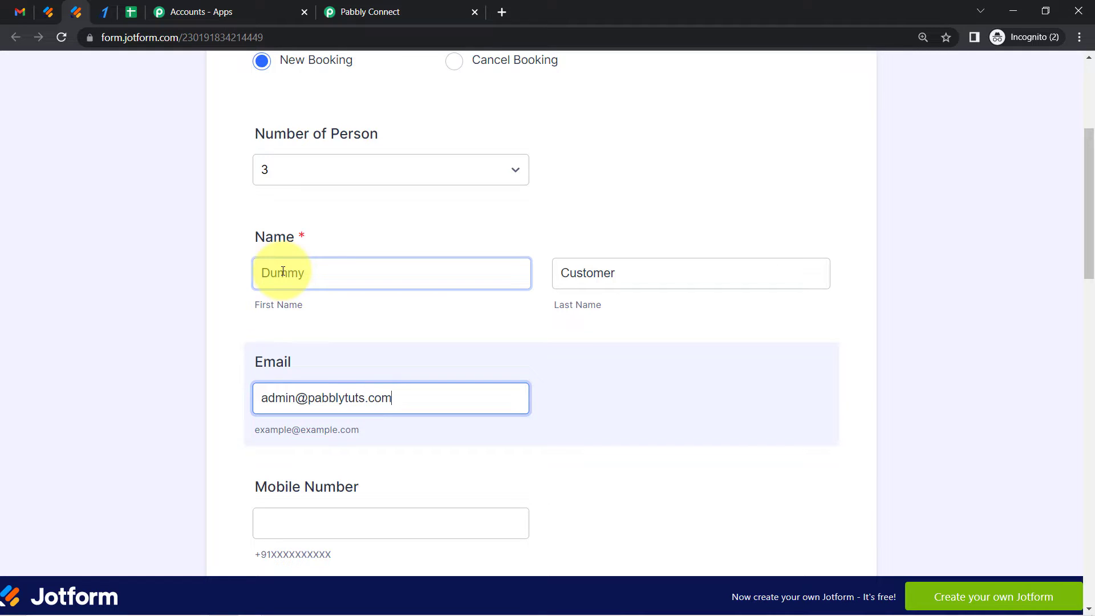
# Enter the customer's mobile number and a distance of 45 KM
pyautogui.moveTo(1089, 178); pyautogui.dragTo(1089, 243)
pyautogui.click(376, 275)
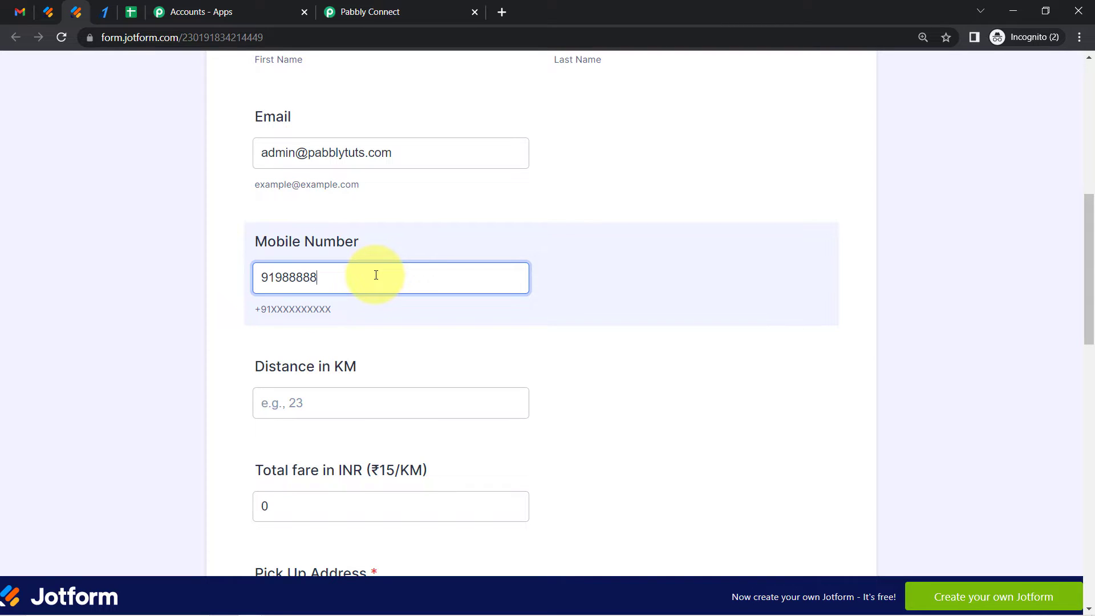
pyautogui.press('Tab')
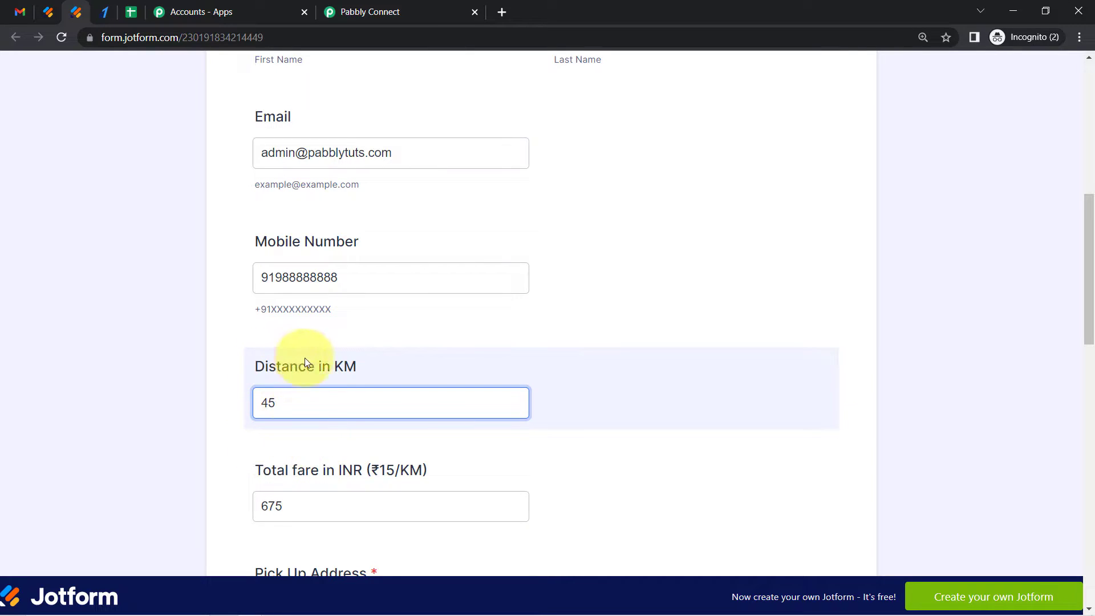
# Examine the Total fare in INR field and its ₹15/KM rate against the entered distance
pyautogui.moveTo(271, 471); pyautogui.dragTo(342, 478)
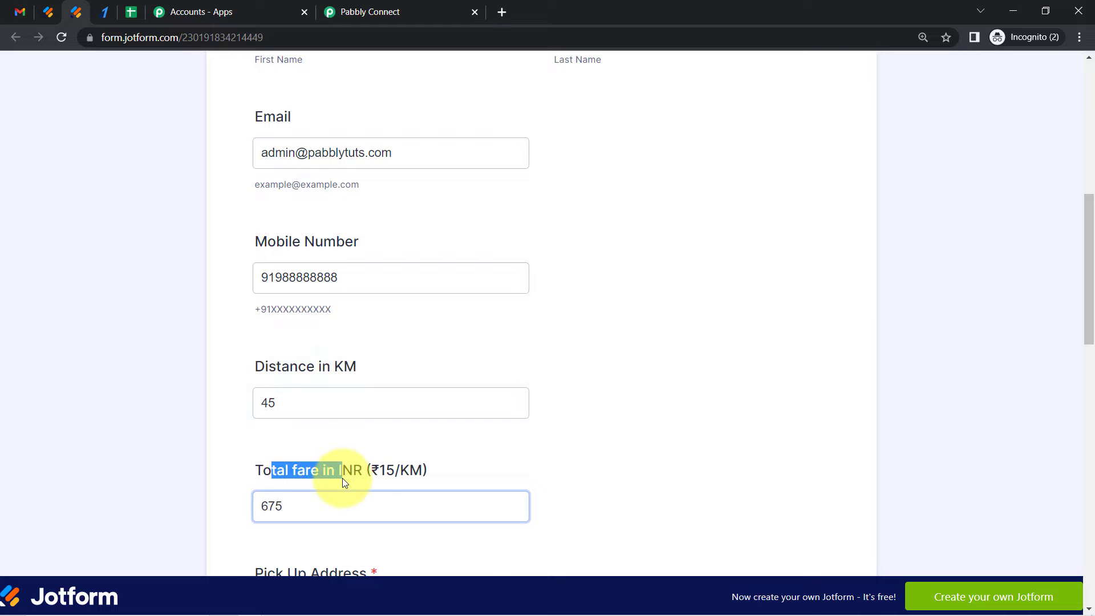
pyautogui.scroll(-3, 1084, 302)
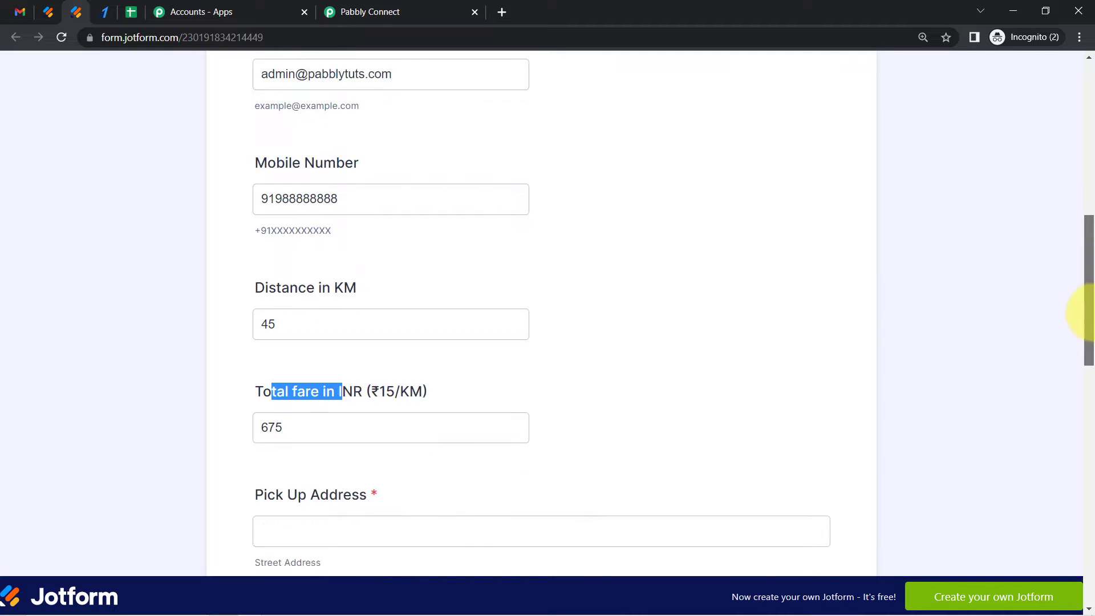
pyautogui.click(488, 326)
pyautogui.click(406, 298)
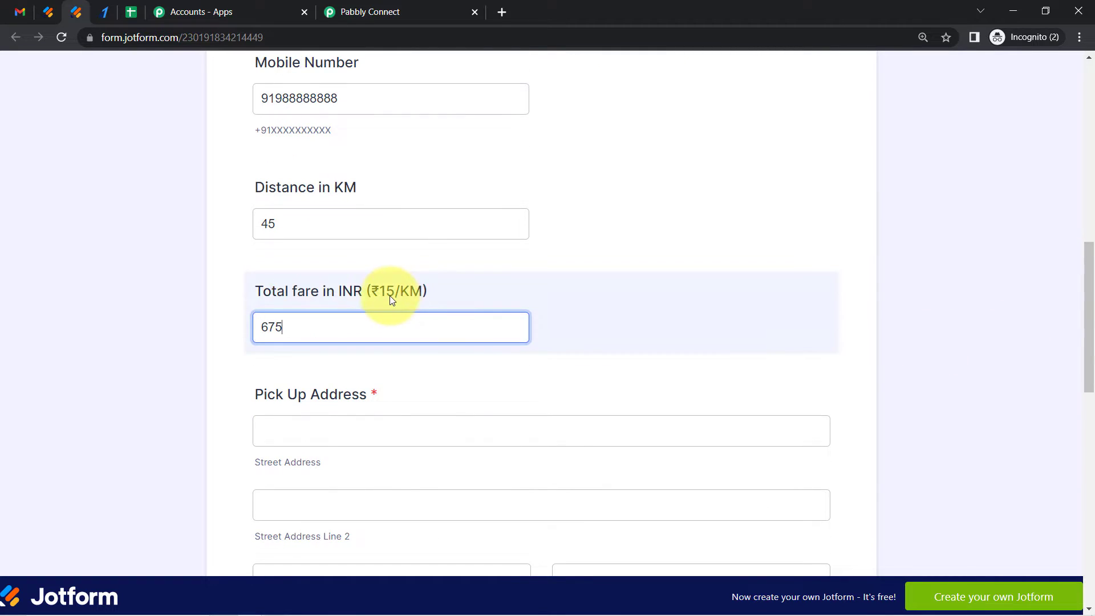
pyautogui.moveTo(377, 294); pyautogui.dragTo(400, 307)
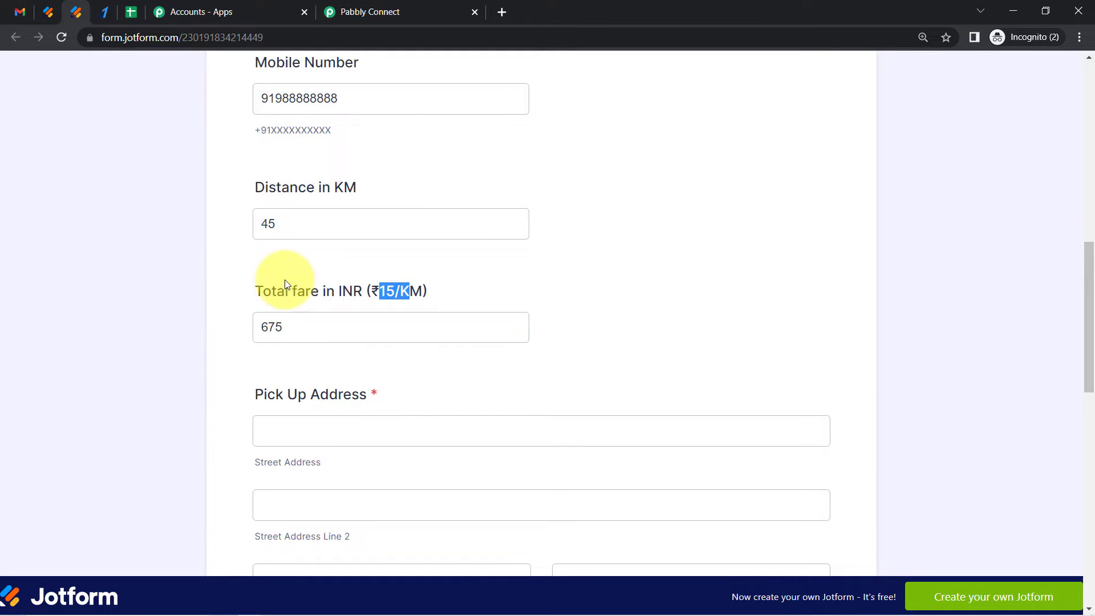
pyautogui.moveTo(281, 232); pyautogui.dragTo(248, 231)
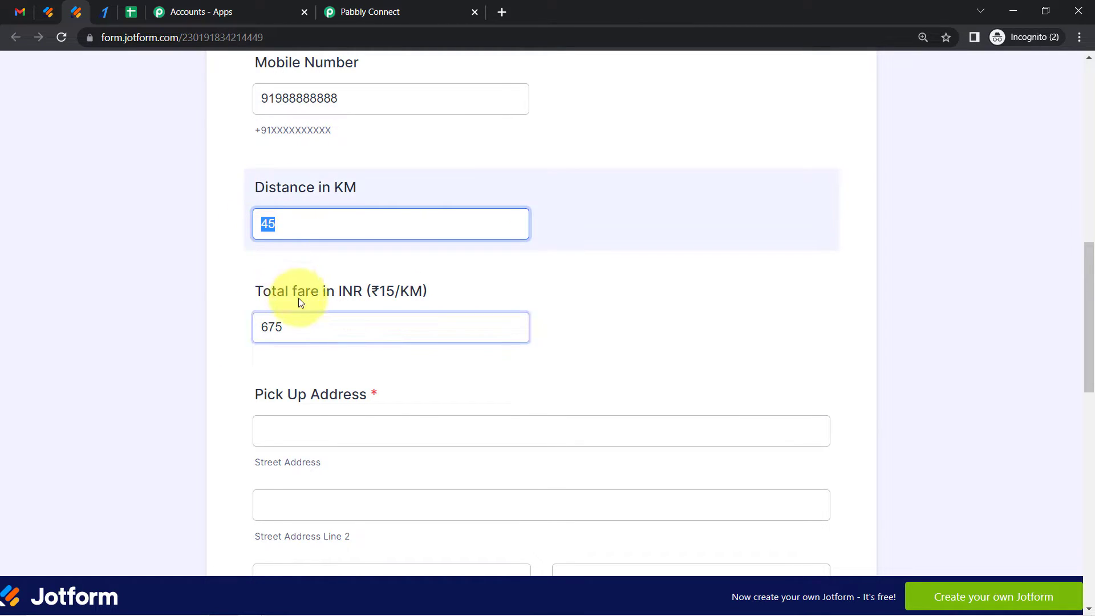
pyautogui.moveTo(294, 333); pyautogui.dragTo(255, 336)
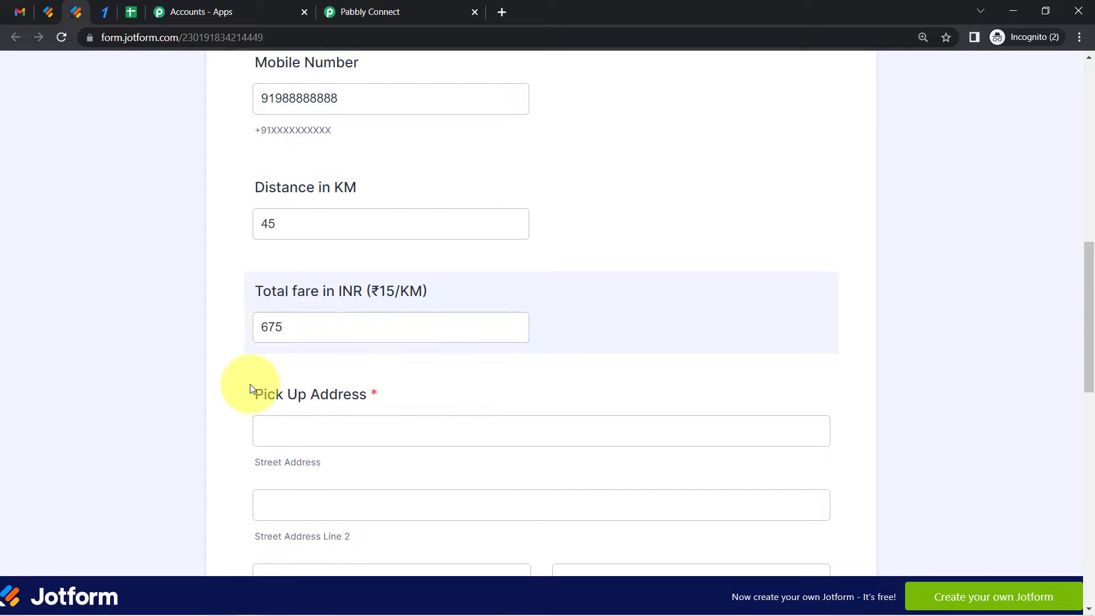
# Fill in the pick-up street address, city, state and postal code fields
pyautogui.click(291, 430)
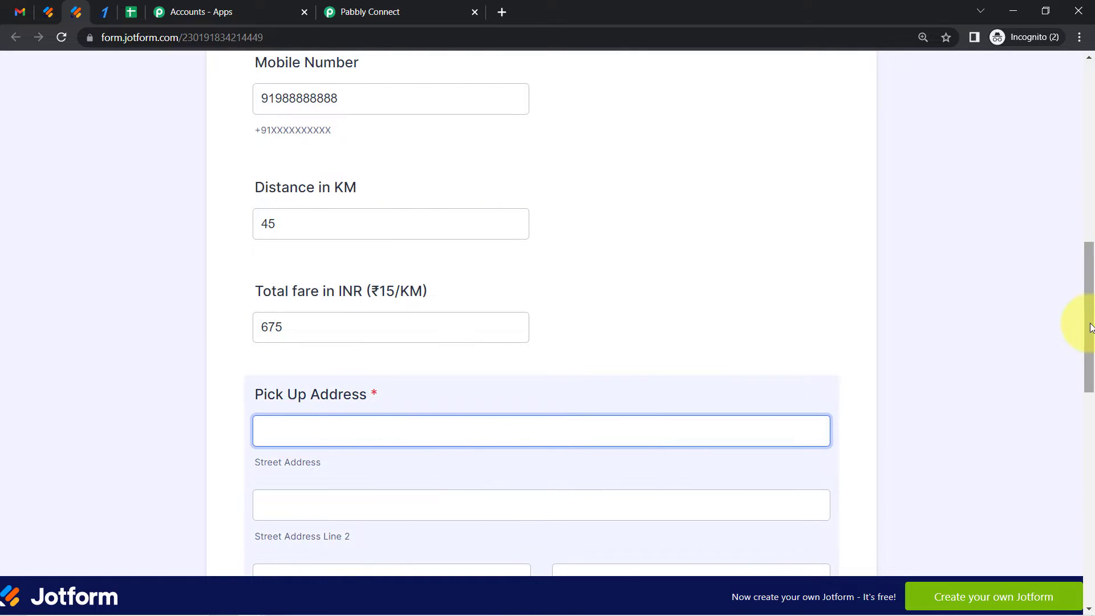
pyautogui.moveTo(1092, 327); pyautogui.dragTo(1089, 371)
pyautogui.write('Premire')
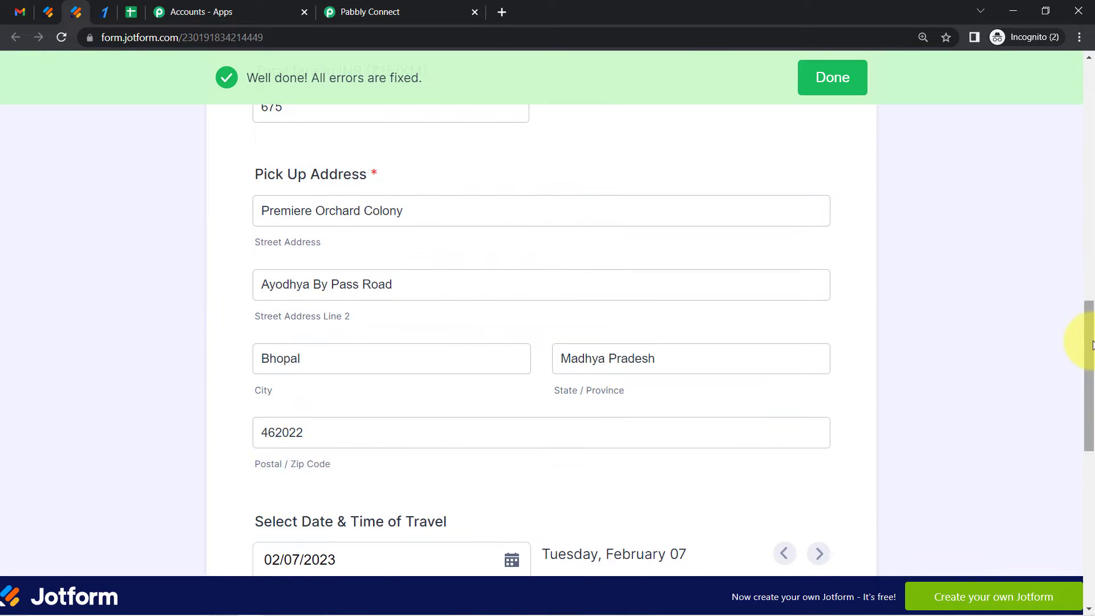
pyautogui.moveTo(1089, 342); pyautogui.dragTo(1091, 432)
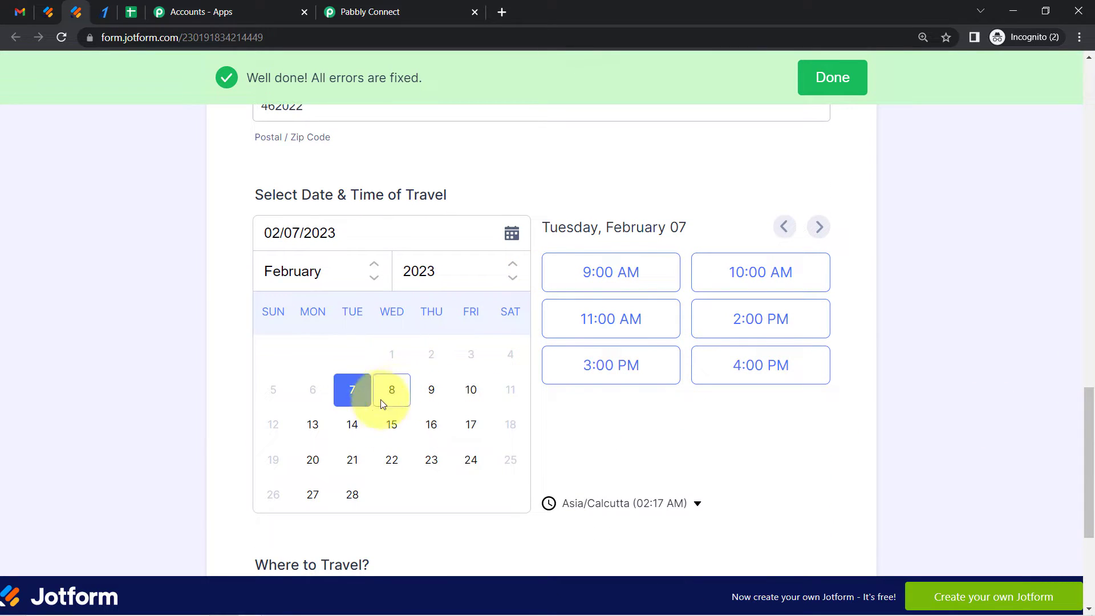
# Select Tuesday, February 14, 2023 at 9:00 AM as travel date and time, and enter Sehore as destination
pyautogui.click(353, 425)
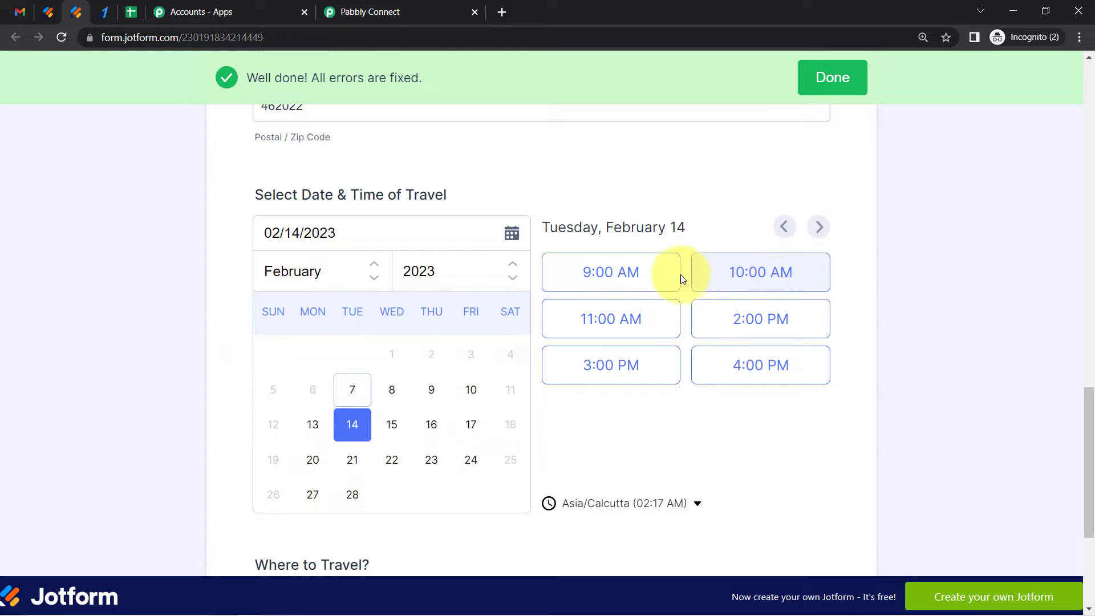
pyautogui.click(624, 281)
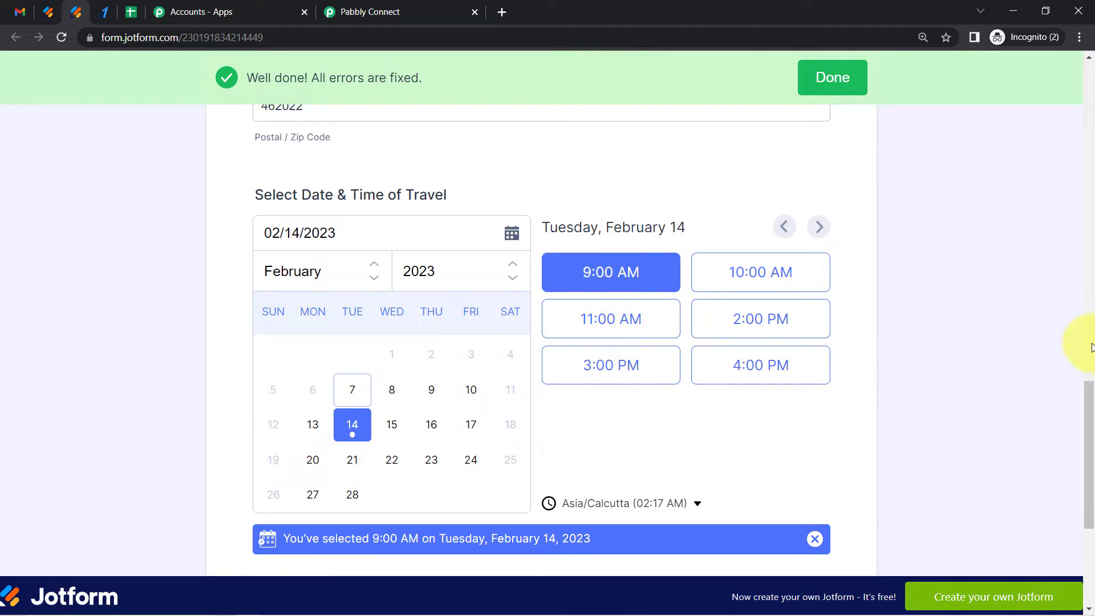
pyautogui.scroll(-1, 1090, 411)
pyautogui.scroll(-4, 1083, 445)
pyautogui.click(328, 354)
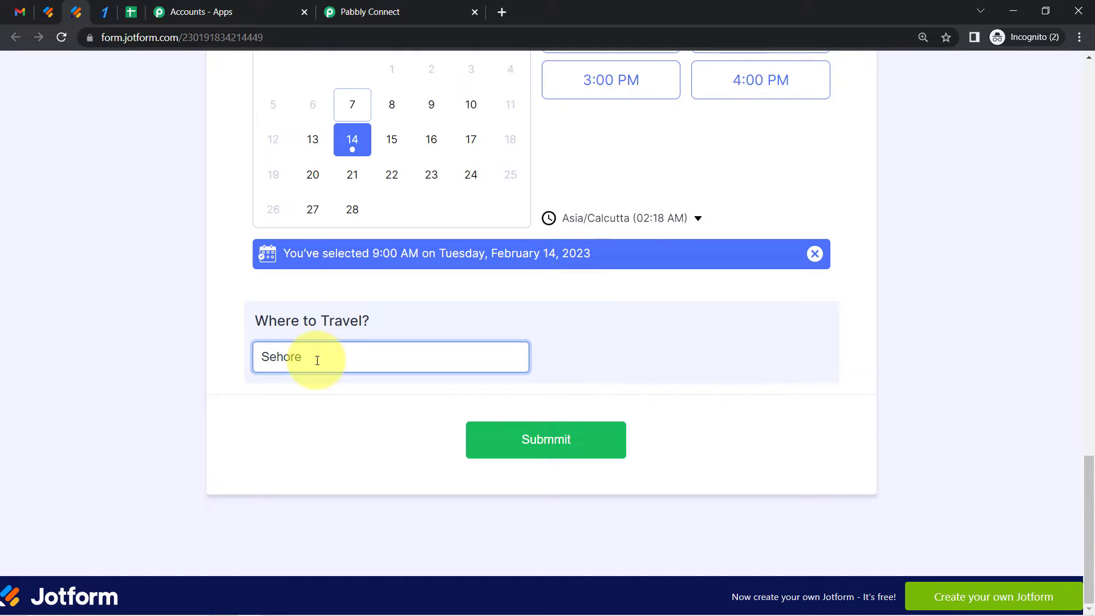
# Submit the taxi booking form and return to the Pabbly Connect workflow
pyautogui.click(518, 446)
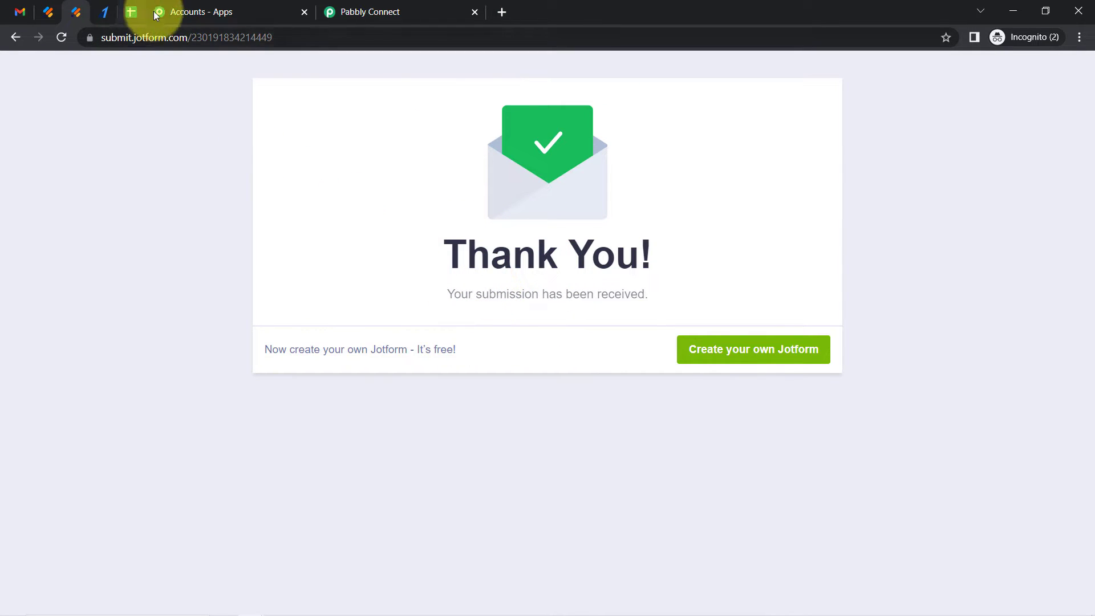
pyautogui.click(373, 8)
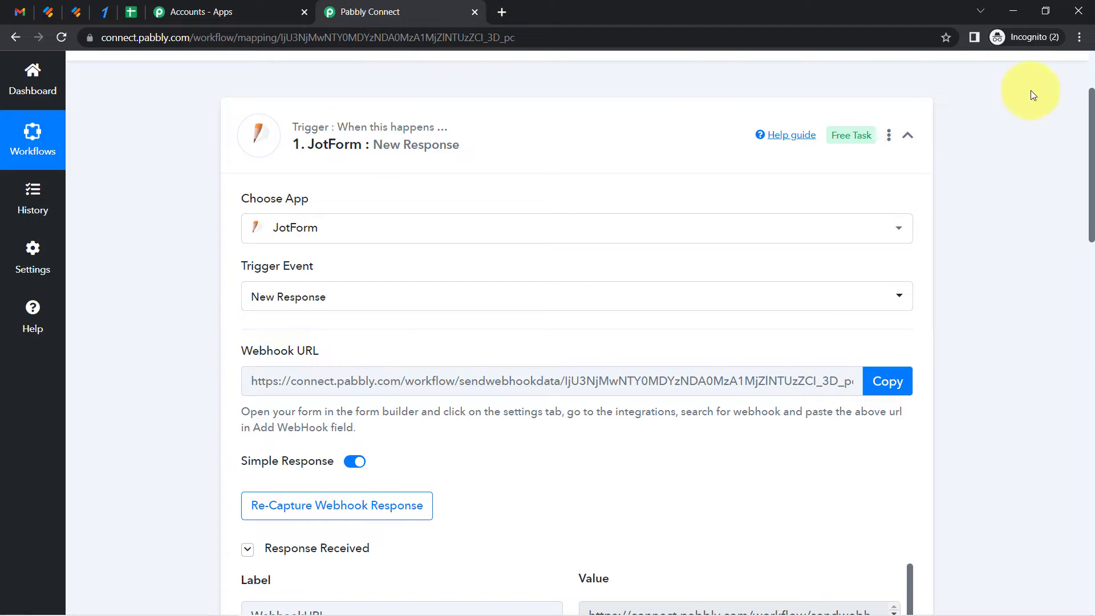
# Examine the captured JotForm webhook response fields for the submitted booking
pyautogui.scroll(-5, 1087, 111)
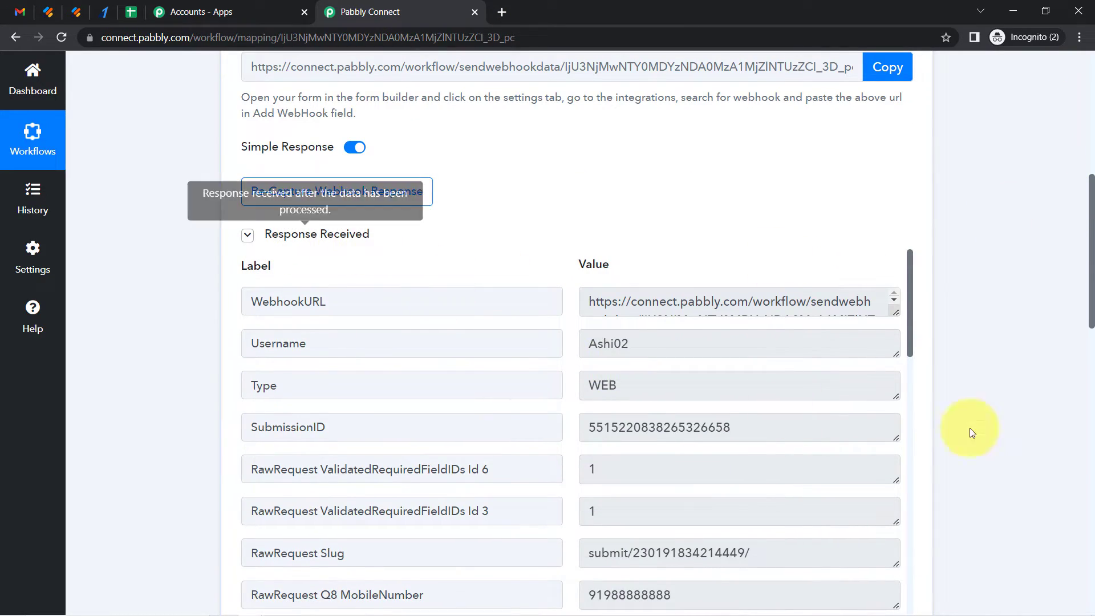
pyautogui.moveTo(1093, 283); pyautogui.dragTo(1091, 317)
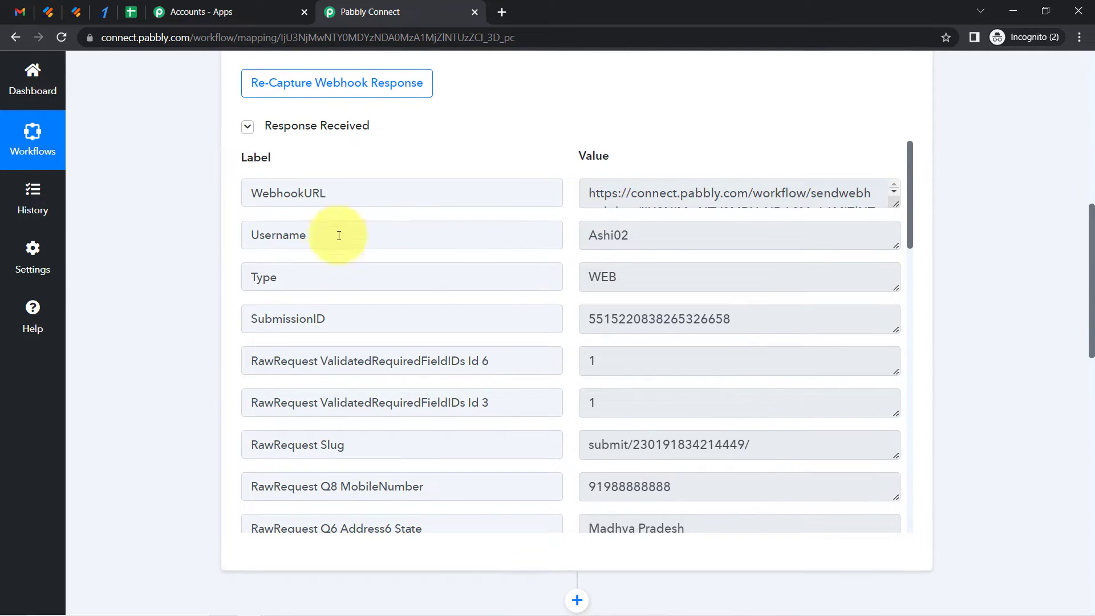
pyautogui.moveTo(911, 188); pyautogui.dragTo(914, 251)
pyautogui.doubleClick(700, 258)
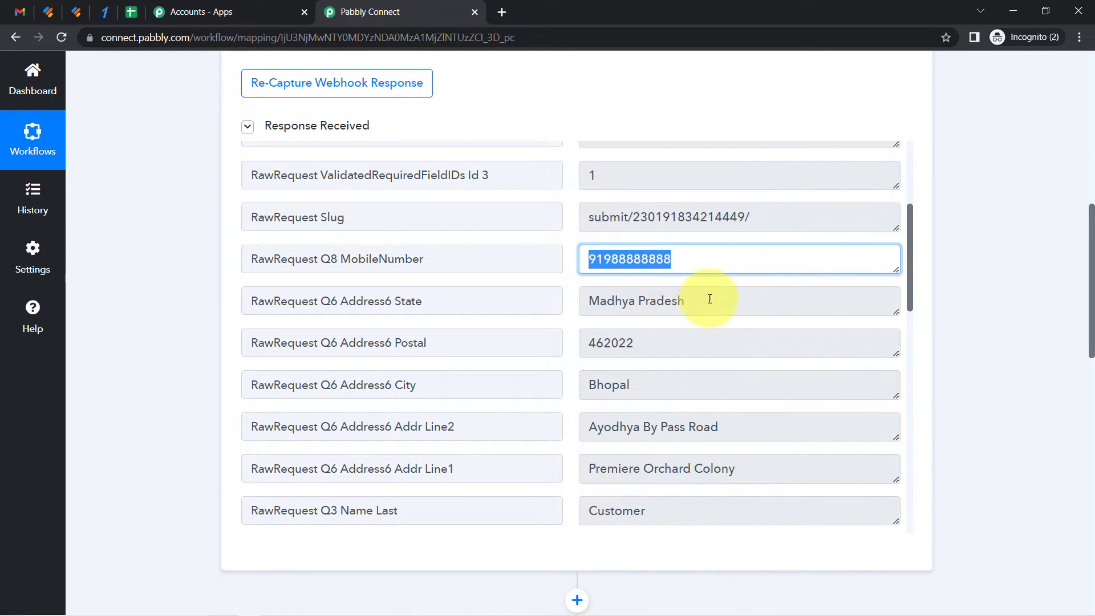
pyautogui.click(665, 301)
pyautogui.moveTo(606, 344); pyautogui.dragTo(639, 346)
pyautogui.moveTo(605, 426); pyautogui.dragTo(645, 427)
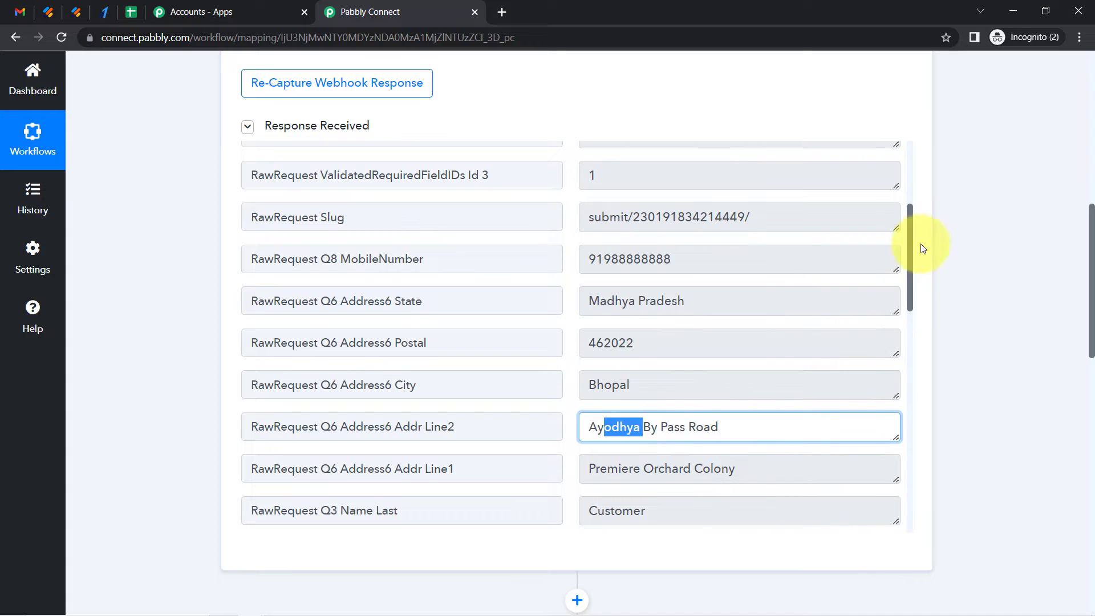
pyautogui.moveTo(911, 232); pyautogui.dragTo(907, 313)
pyautogui.moveTo(640, 263); pyautogui.dragTo(587, 261)
pyautogui.moveTo(641, 222); pyautogui.dragTo(579, 247)
pyautogui.click(627, 229)
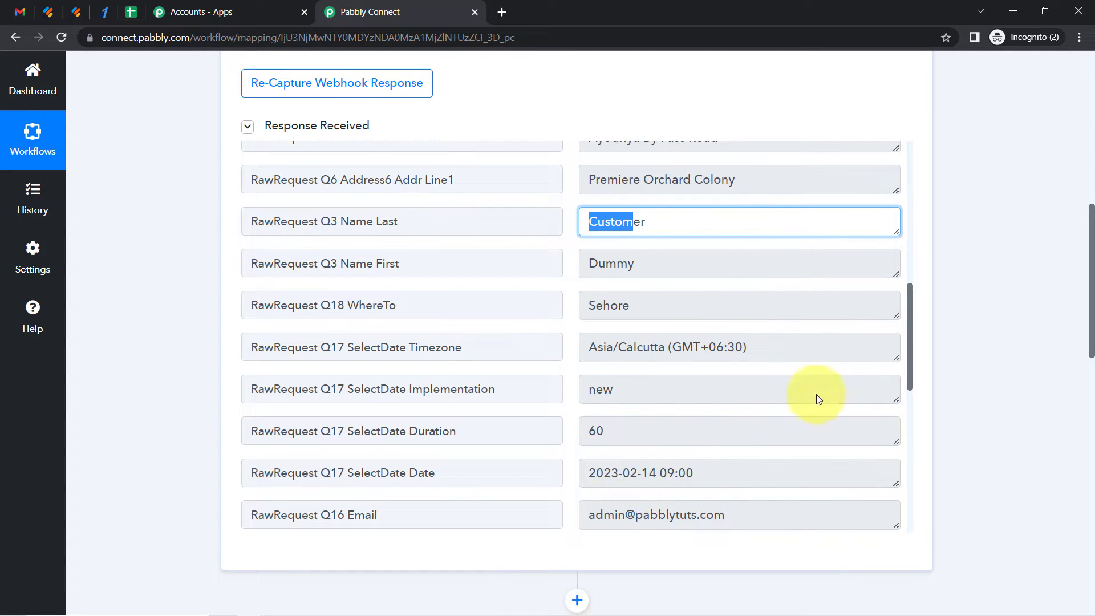
pyautogui.moveTo(910, 330); pyautogui.dragTo(904, 378)
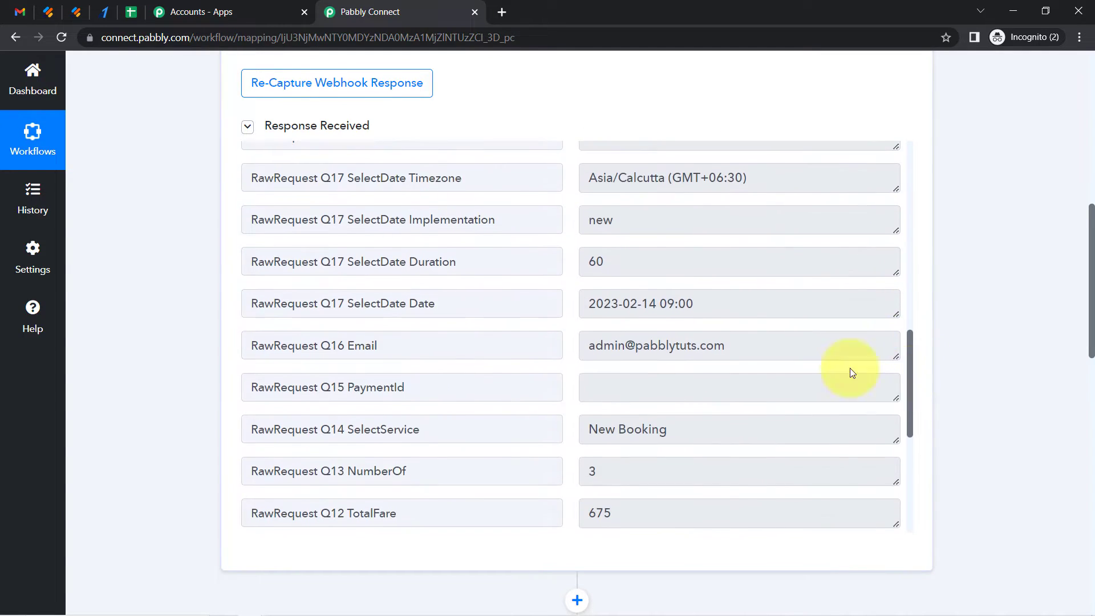
pyautogui.moveTo(675, 304); pyautogui.dragTo(603, 304)
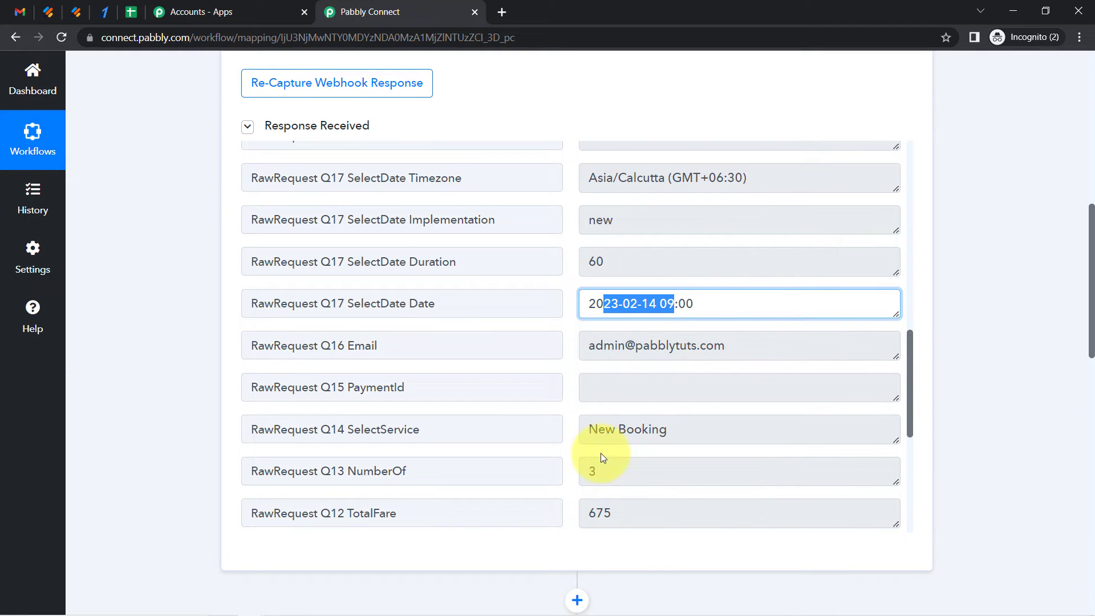
pyautogui.moveTo(610, 516); pyautogui.dragTo(588, 494)
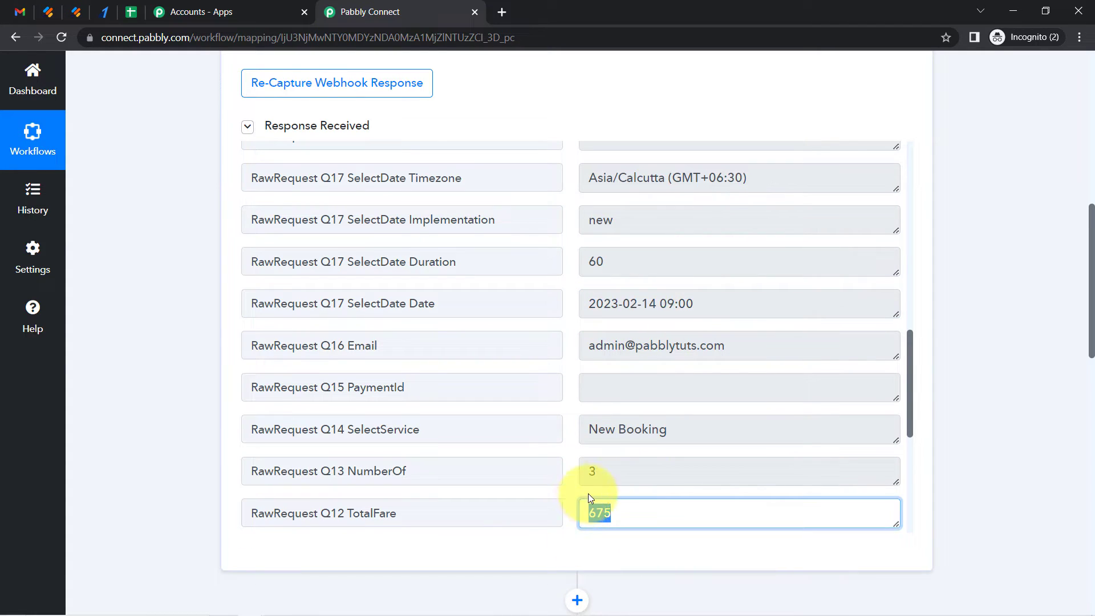
pyautogui.moveTo(634, 429); pyautogui.dragTo(618, 428)
pyautogui.moveTo(910, 359); pyautogui.dragTo(911, 443)
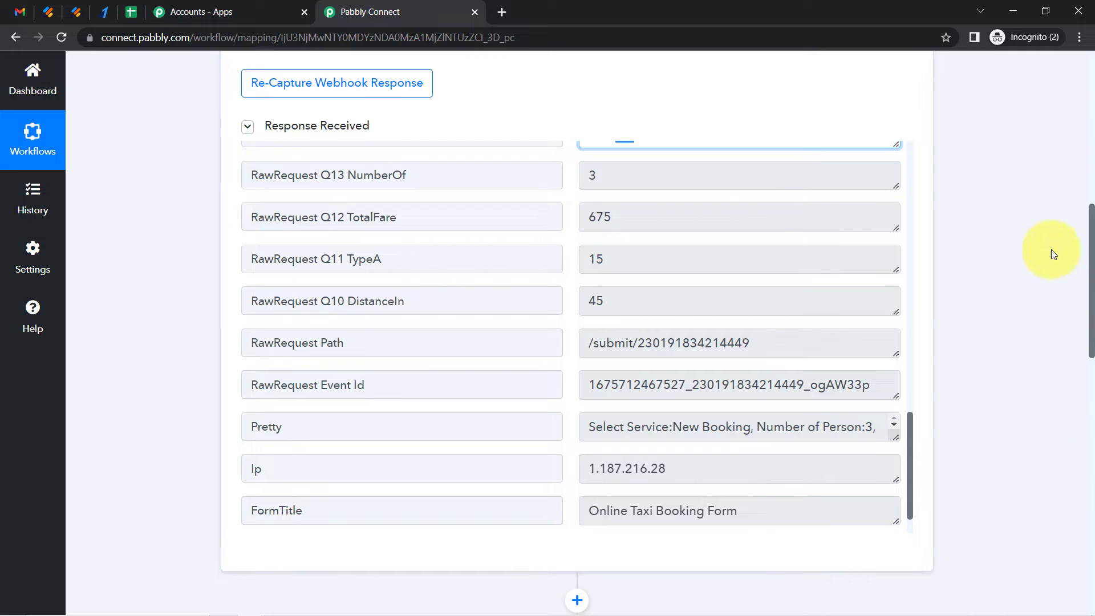
pyautogui.moveTo(1090, 269); pyautogui.dragTo(1090, 392)
# Search for the Router app as the second step's application and dismiss the warning
pyautogui.click(411, 264)
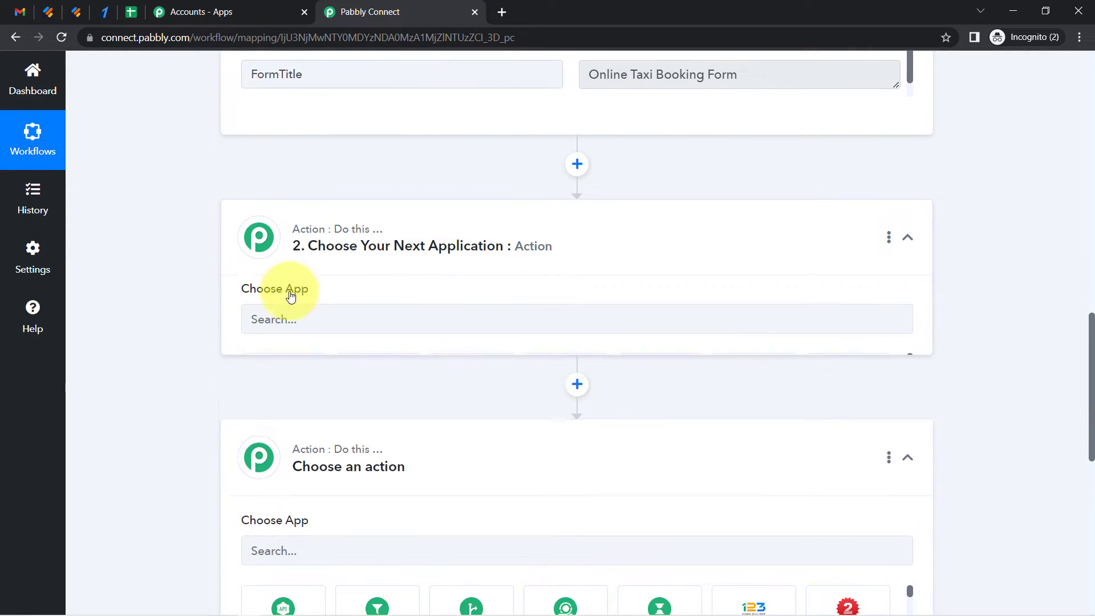
pyautogui.click(305, 339)
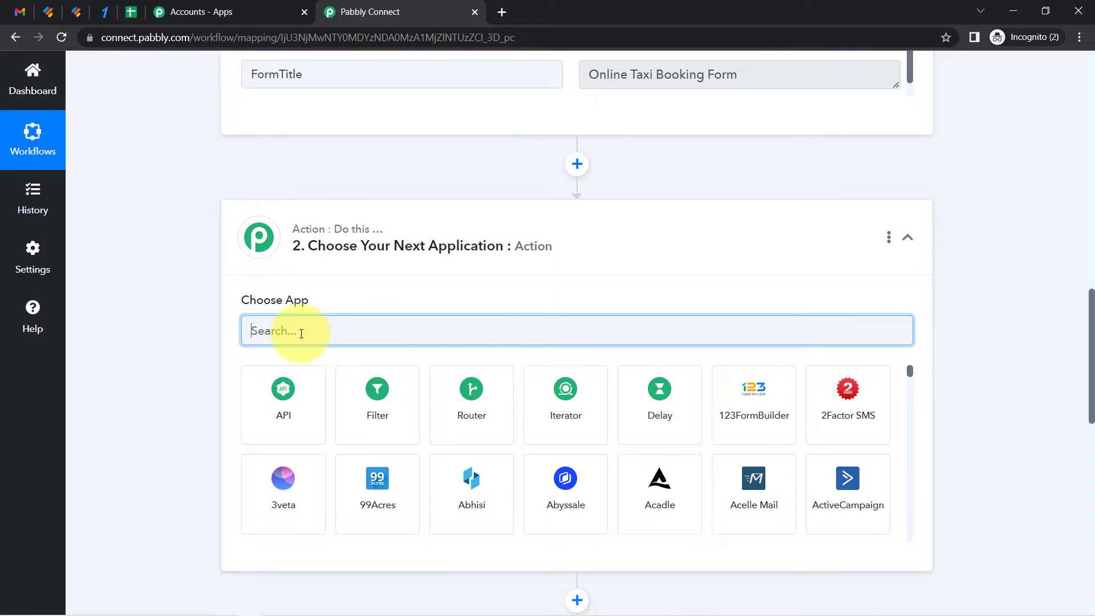
pyautogui.write('Router')
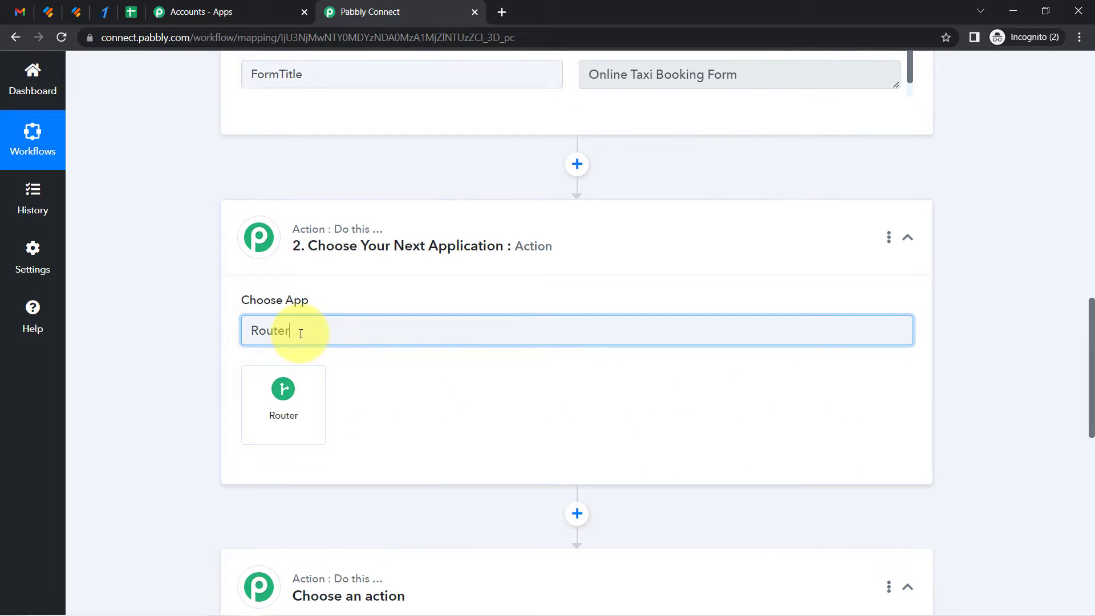
pyautogui.click(279, 390)
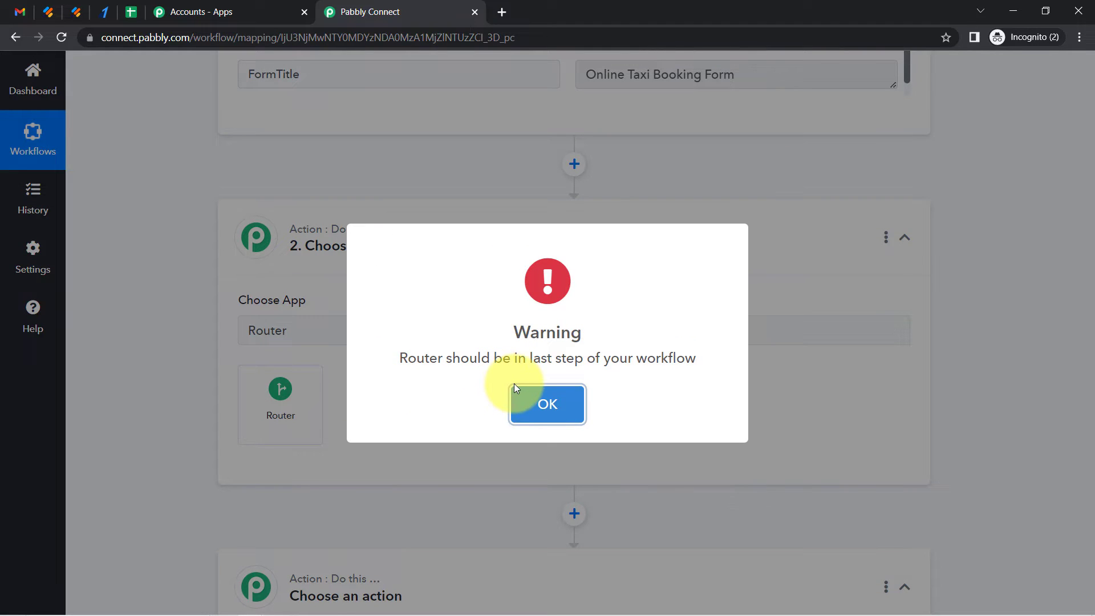
pyautogui.click(546, 406)
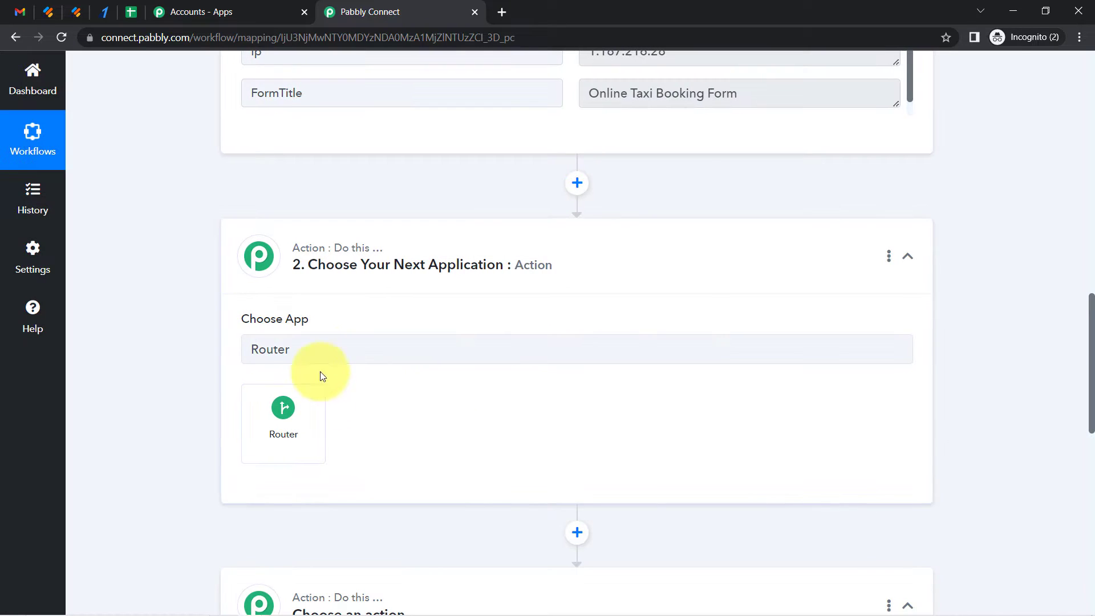
# Delete the empty action step below and select Router for the second step
pyautogui.moveTo(1094, 347); pyautogui.dragTo(1082, 375)
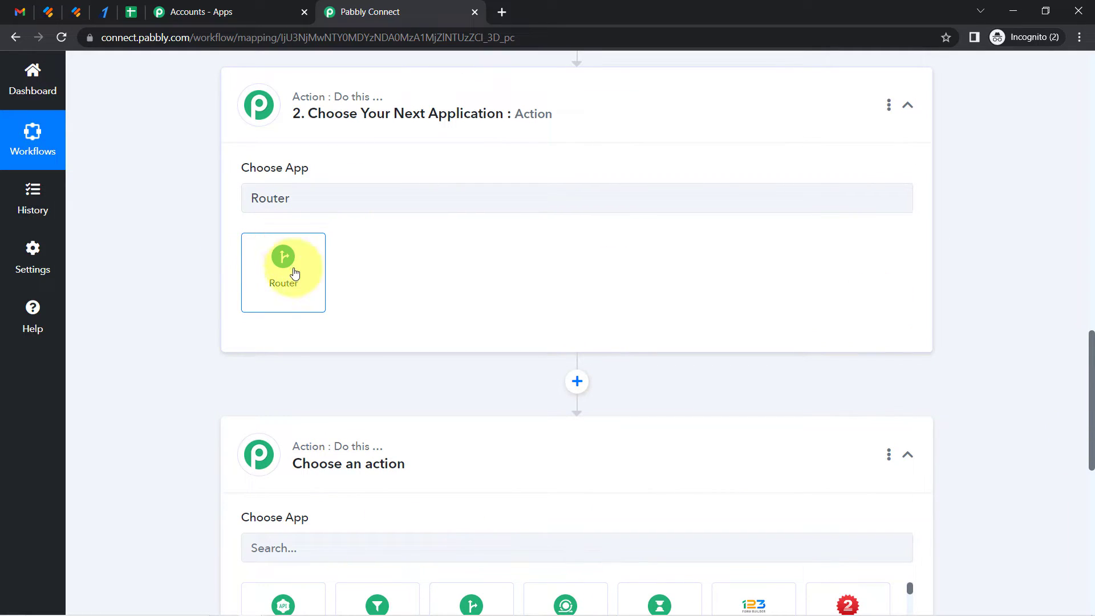
pyautogui.scroll(-3, 1072, 294)
pyautogui.click(889, 292)
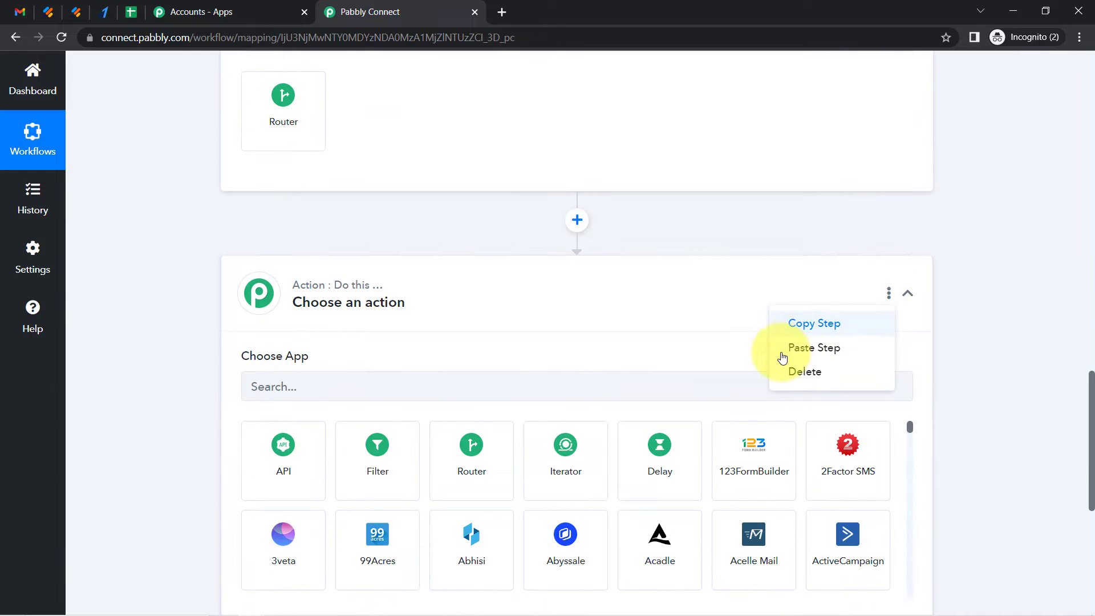
pyautogui.click(801, 372)
pyautogui.click(527, 412)
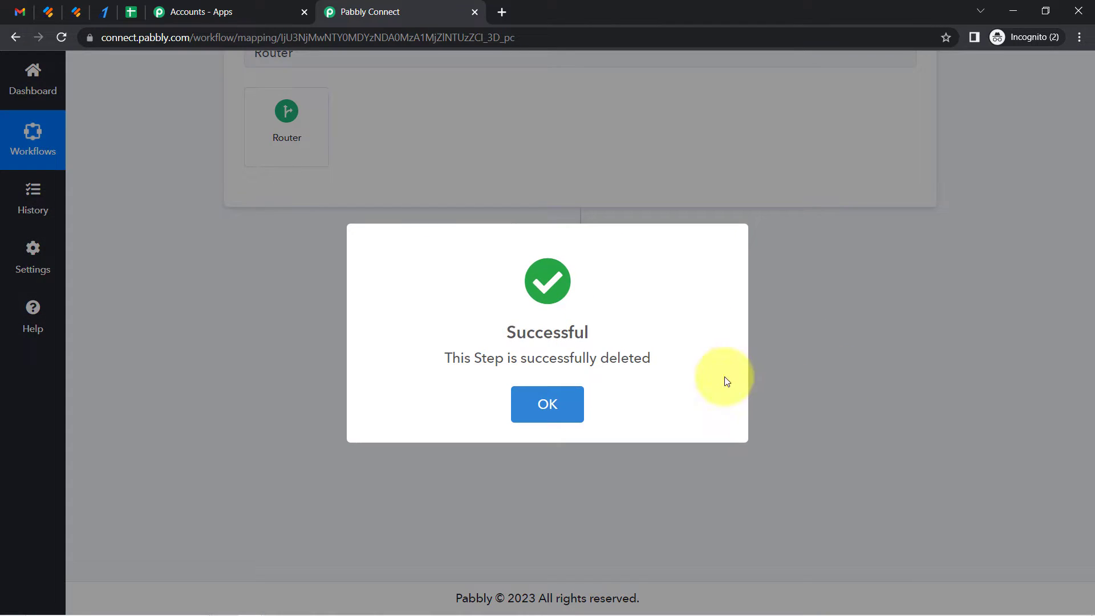
pyautogui.click(575, 396)
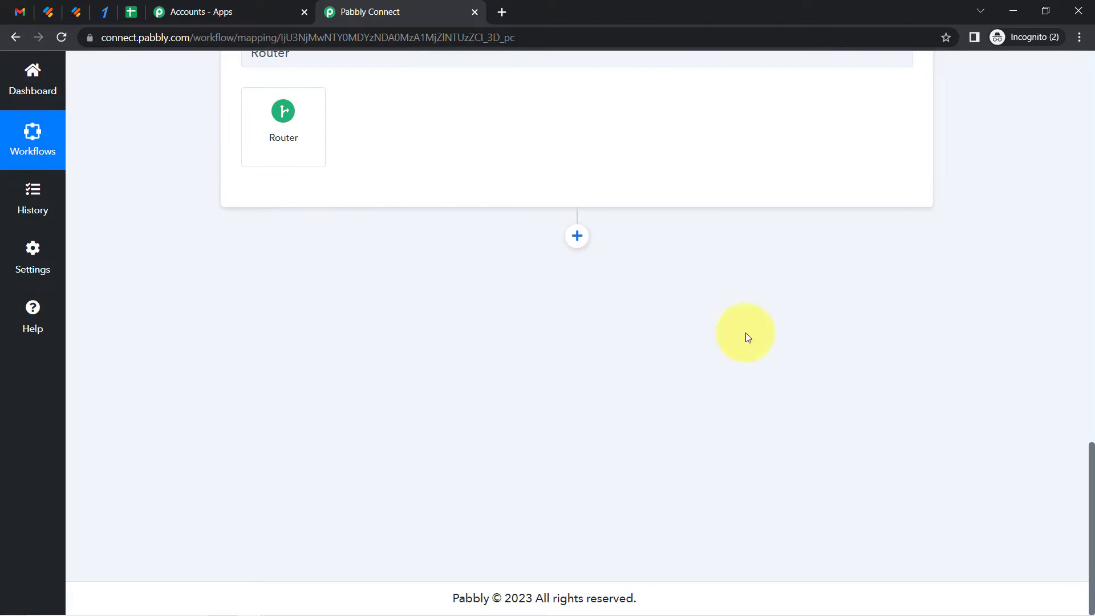
pyautogui.moveTo(1090, 499); pyautogui.dragTo(1087, 450)
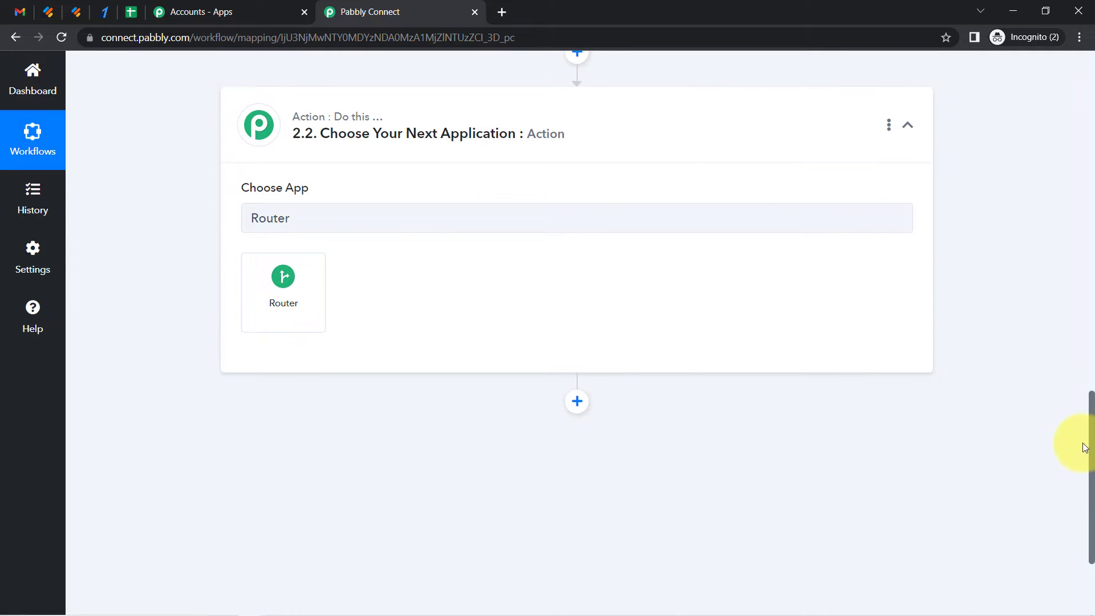
pyautogui.click(263, 297)
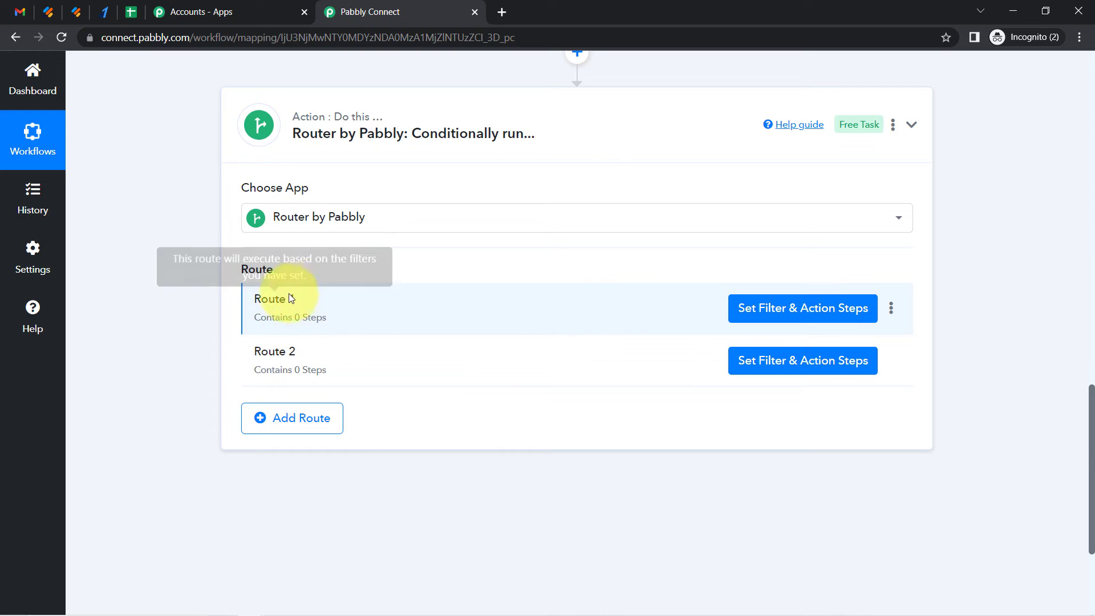
# Rename Route 1 to Create a Payment Link in Razorpay
pyautogui.click(892, 315)
pyautogui.click(812, 333)
pyautogui.click(442, 346)
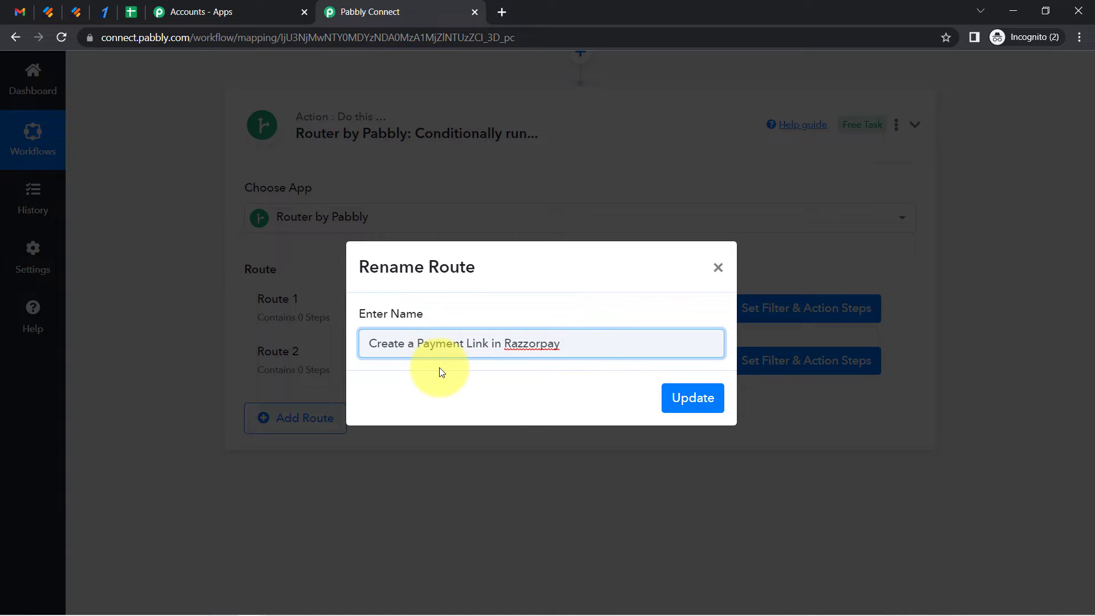
pyautogui.press('Left')
pyautogui.press('Left')
pyautogui.press('Left')
pyautogui.press('Left')
pyautogui.press('Left')
pyautogui.press('Left')
pyautogui.press('BackSpace')
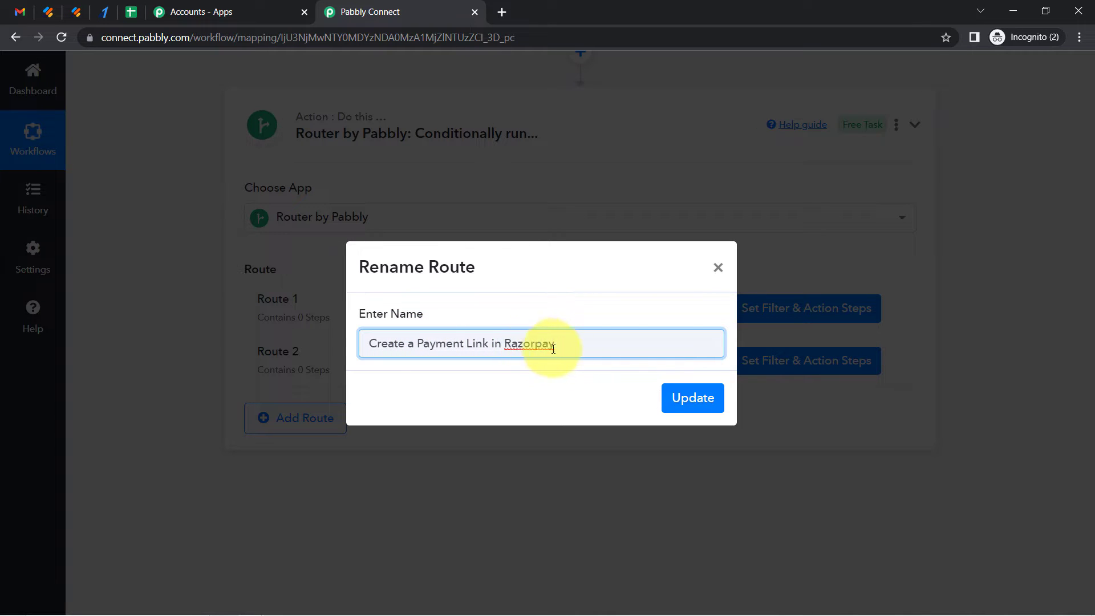
pyautogui.click(676, 398)
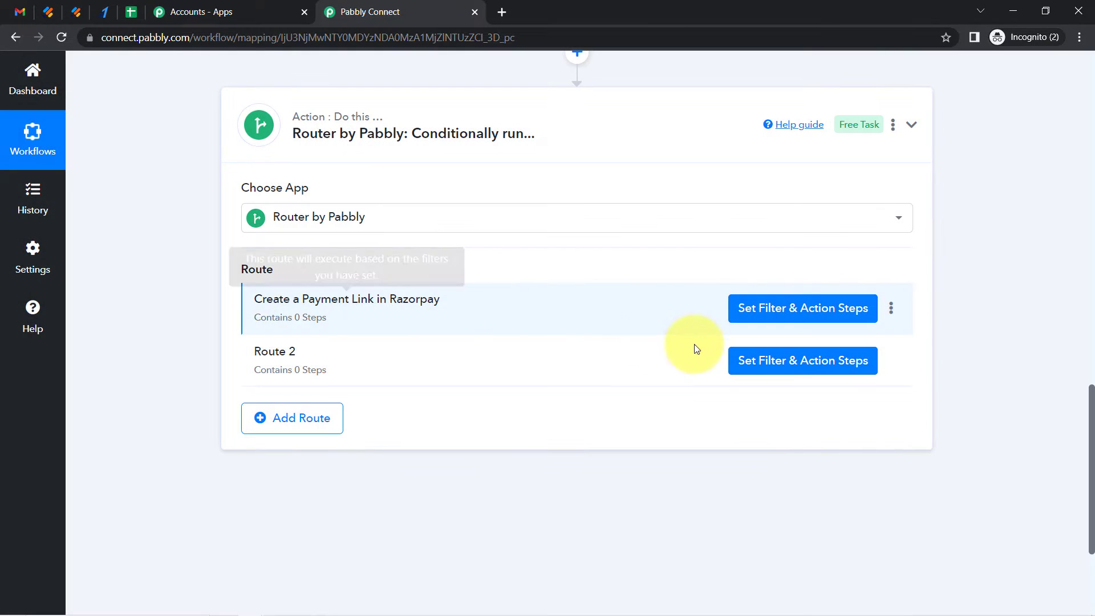
# Rename Route 2 to Cancel Booking
pyautogui.click(892, 364)
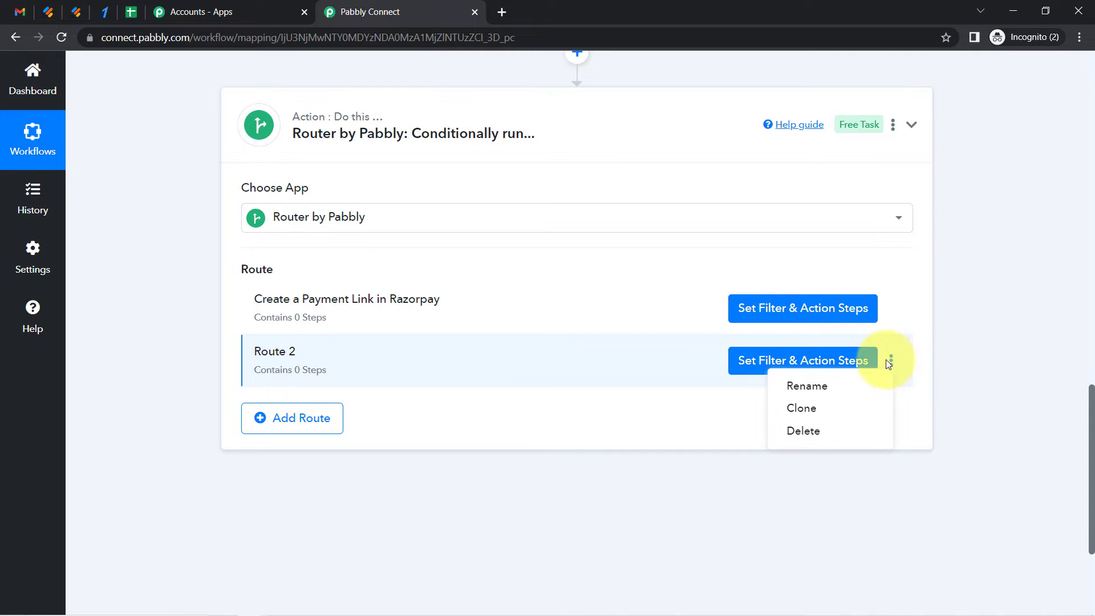
pyautogui.click(802, 387)
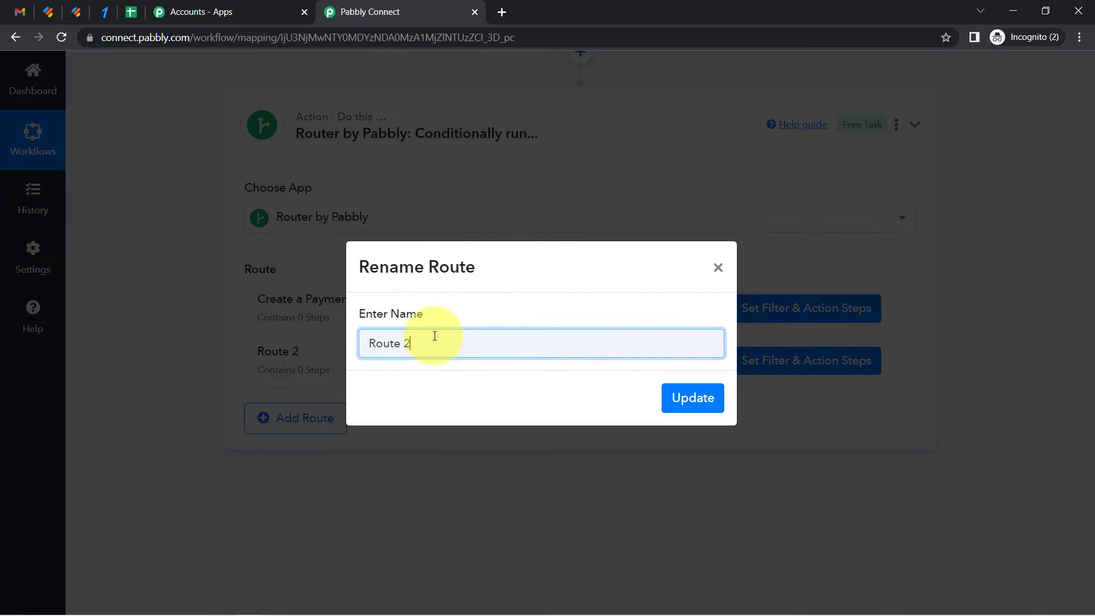
pyautogui.tripleClick(434, 336)
pyautogui.press('BackSpace')
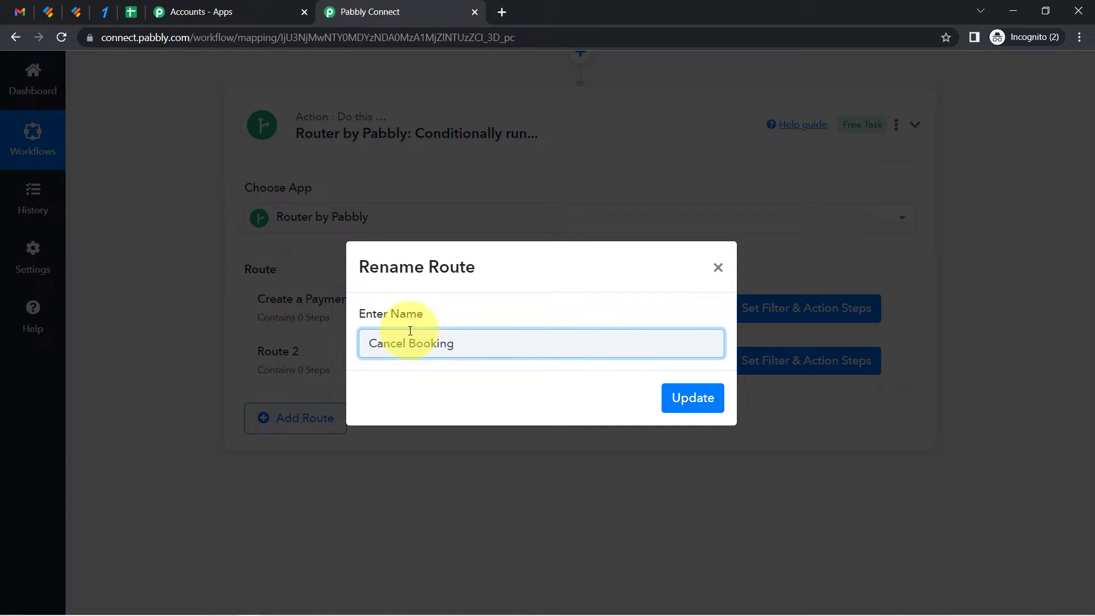
pyautogui.click(687, 402)
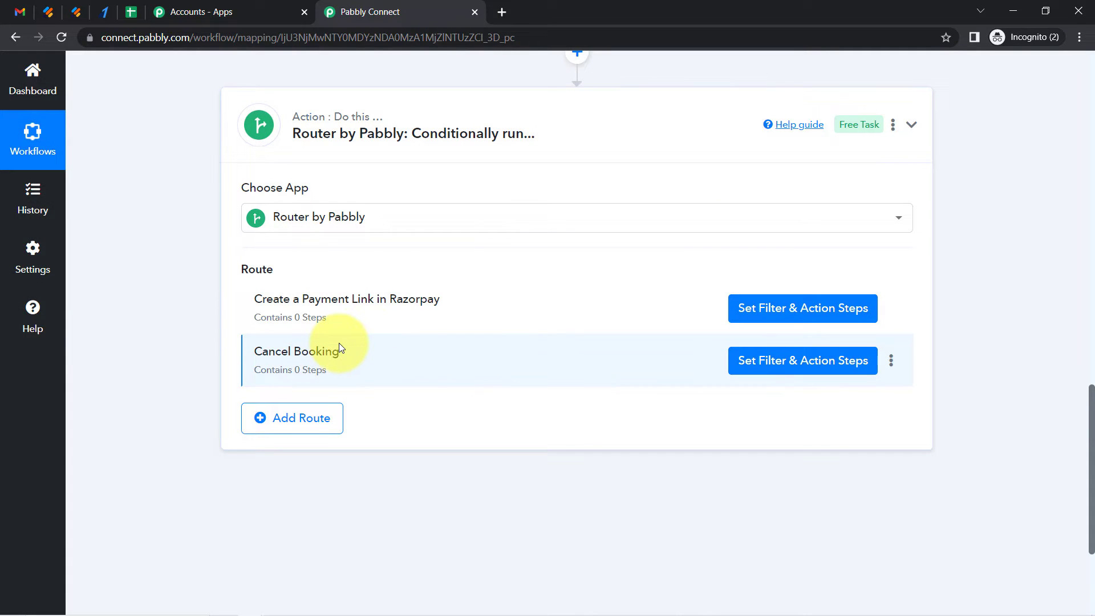
# Open the filter and action steps of the Create a Payment Link in Razorpay route
pyautogui.moveTo(1091, 401); pyautogui.dragTo(1081, 421)
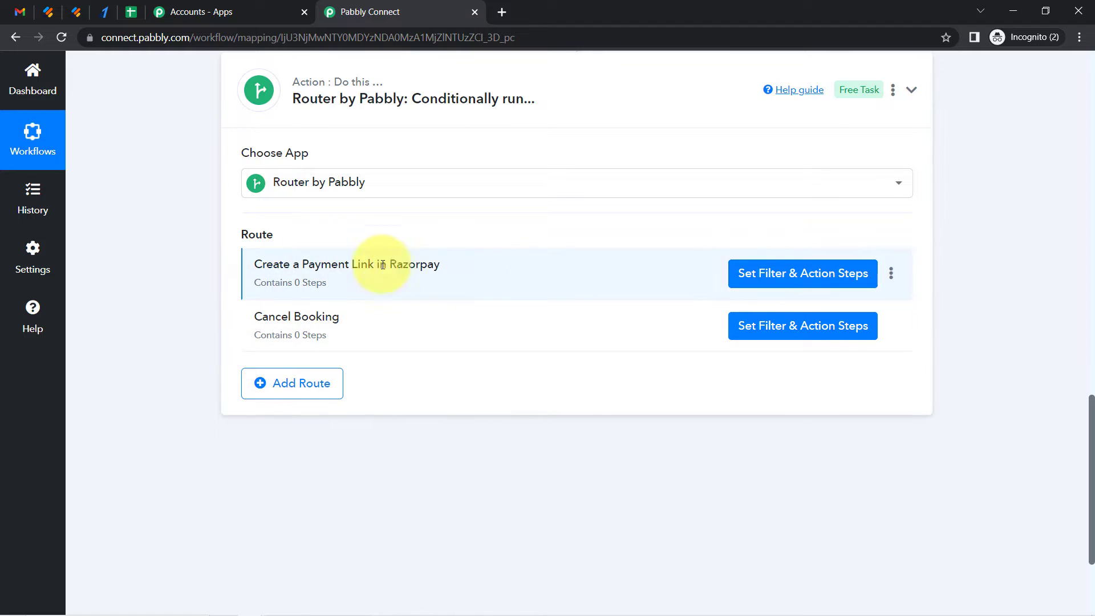
pyautogui.click(790, 281)
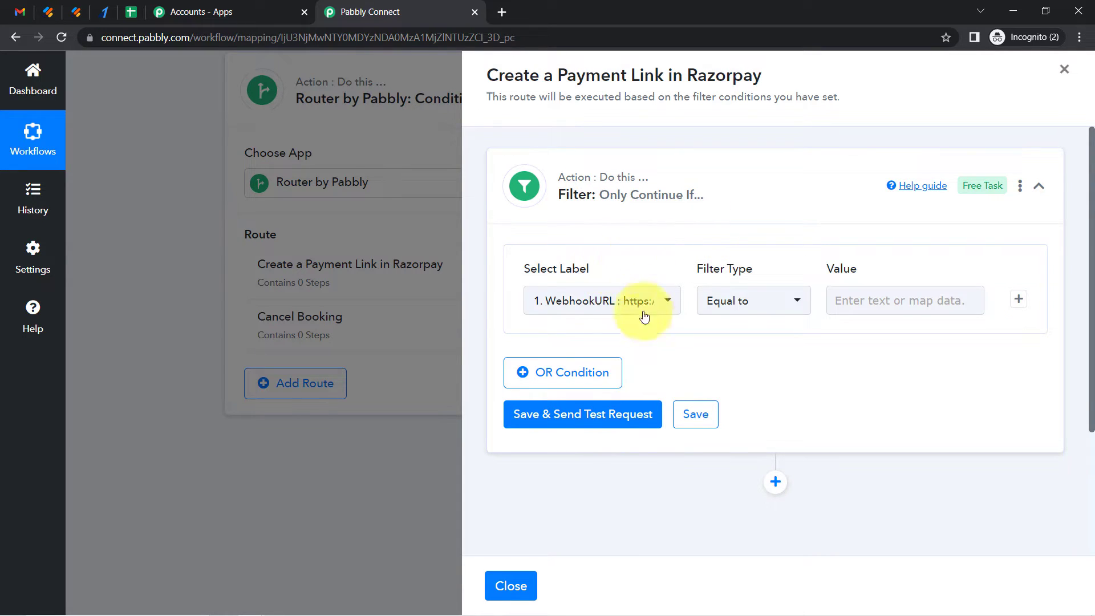
pyautogui.moveTo(1092, 239); pyautogui.dragTo(1056, 345)
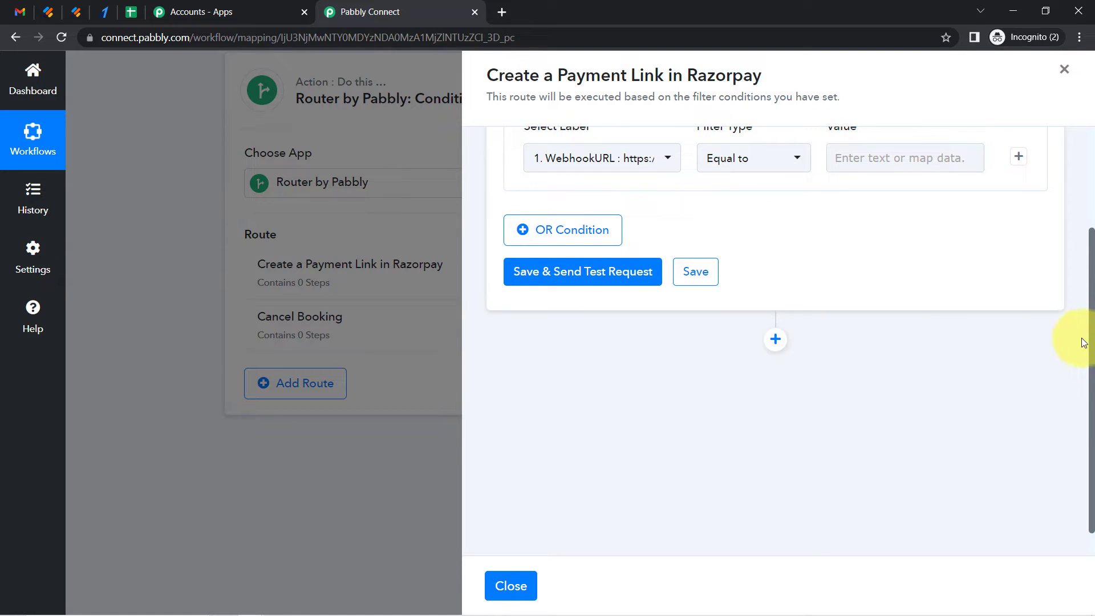
pyautogui.scroll(1, 831, 367)
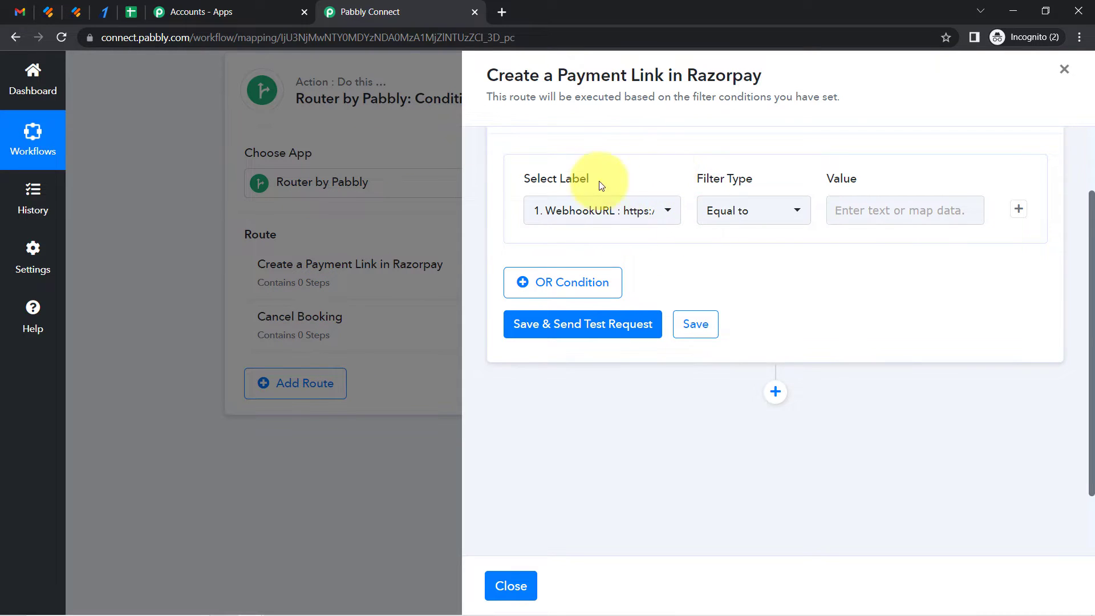
# Review the Jotform taxi booking form's Select Service options, New Booking and Cancel Booking
pyautogui.click(73, 8)
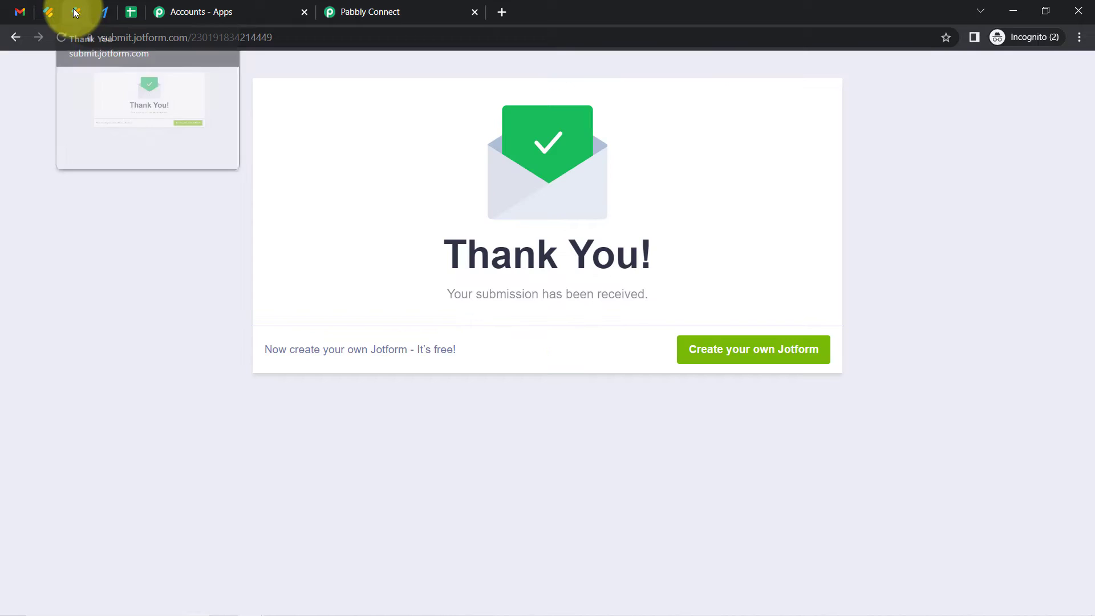
pyautogui.click(59, 41)
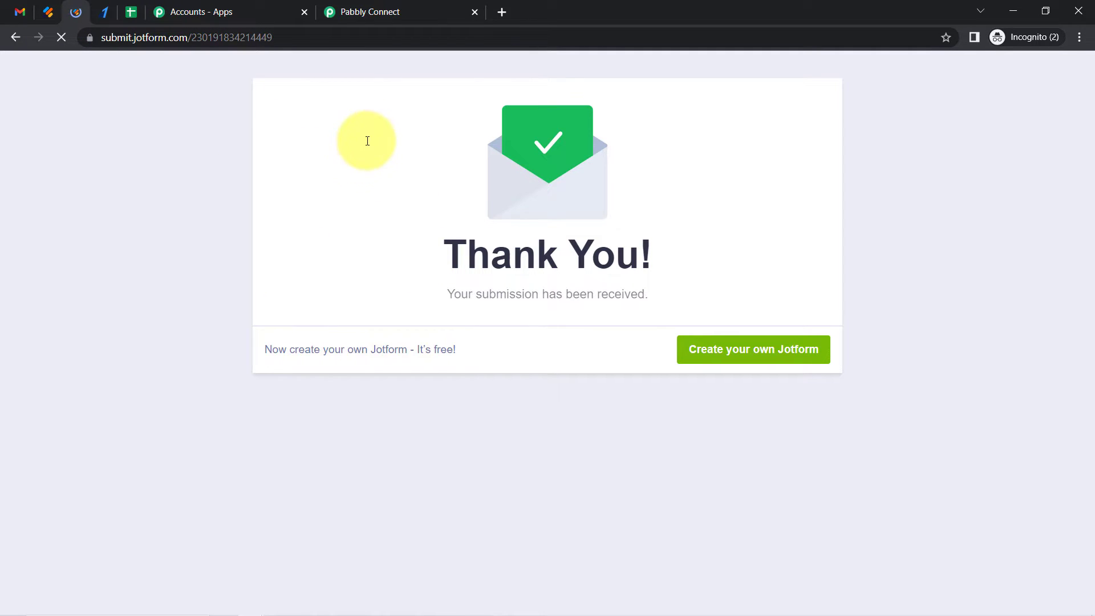
pyautogui.click(300, 279)
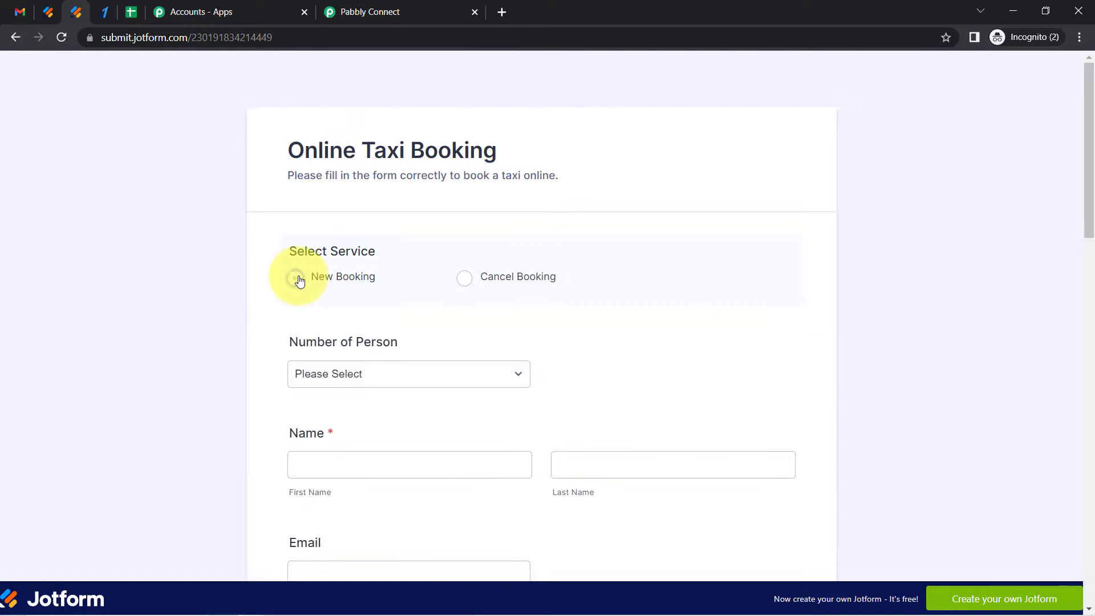
pyautogui.click(381, 12)
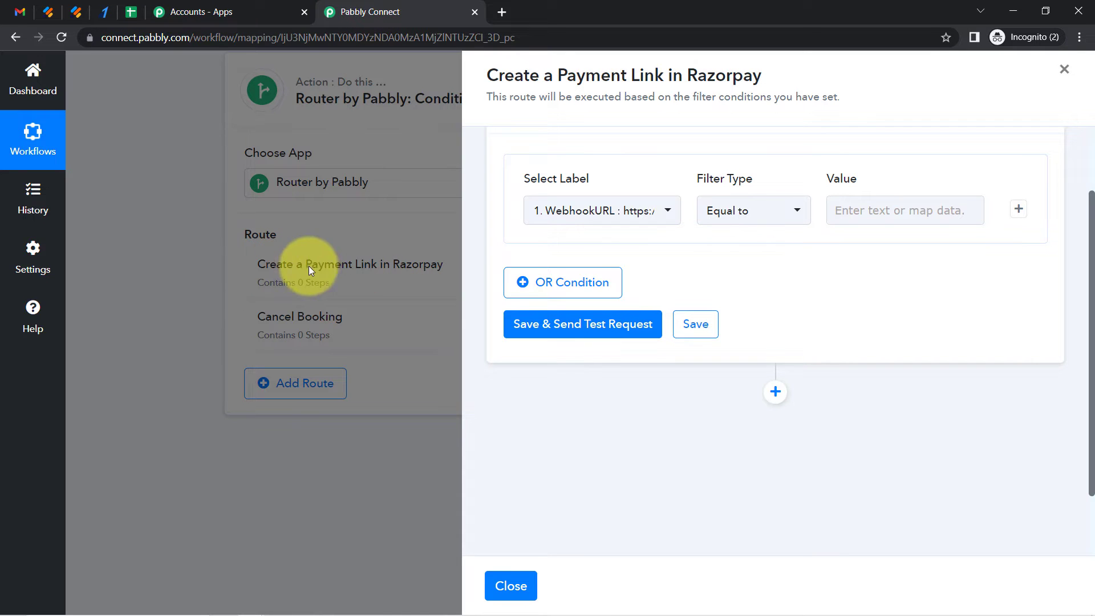
pyautogui.click(76, 11)
pyautogui.click(506, 272)
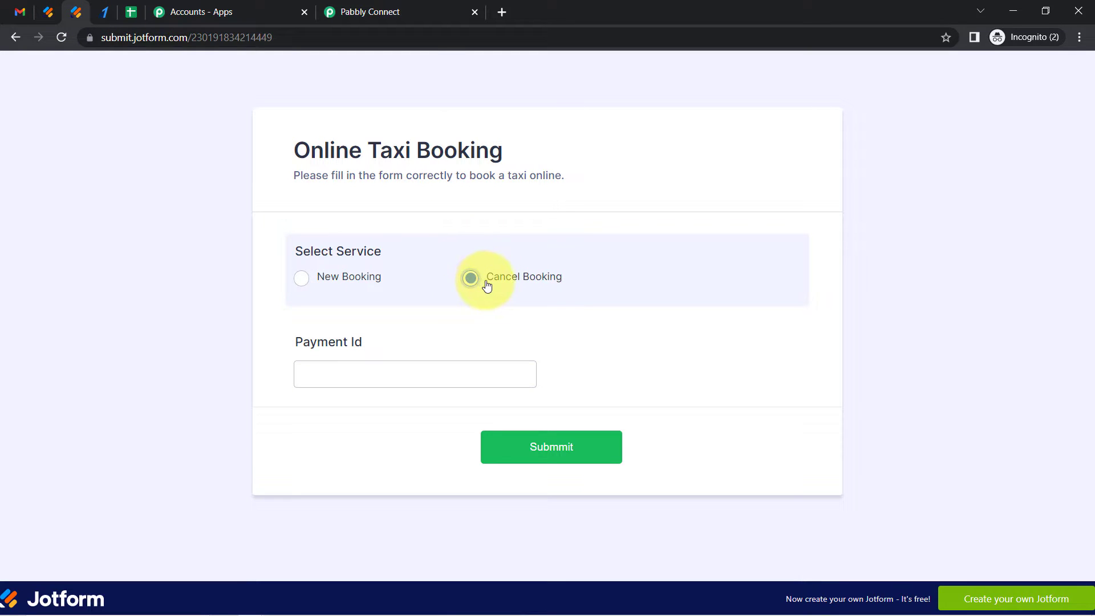
pyautogui.click(419, 11)
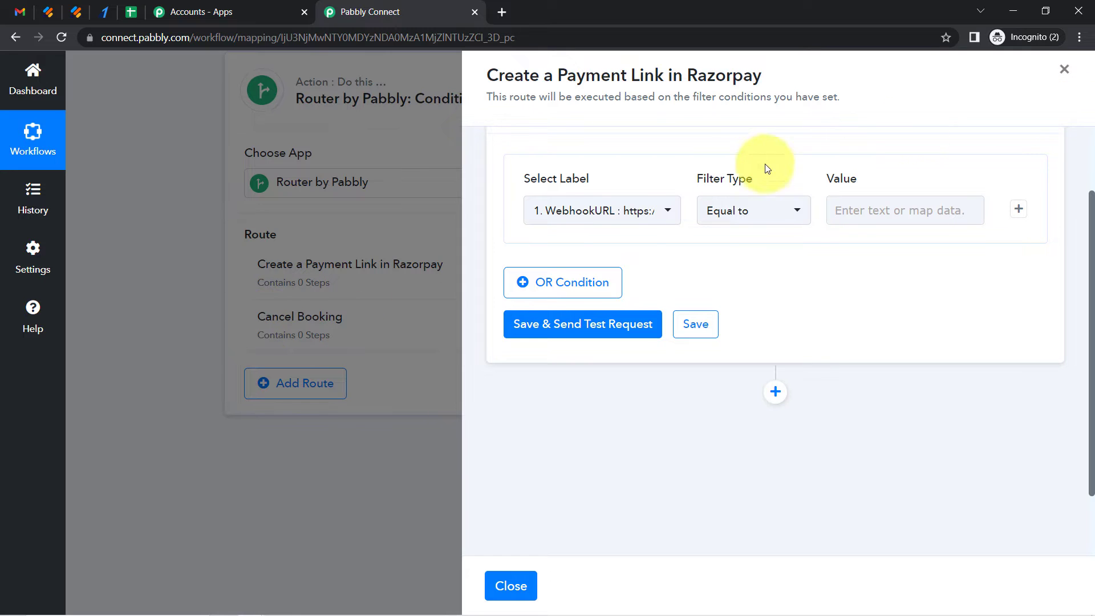
# Find and copy the RawRequest Q14 SelectService field name in the Jotform trigger's response
pyautogui.click(1065, 69)
pyautogui.moveTo(1091, 426); pyautogui.dragTo(1068, 269)
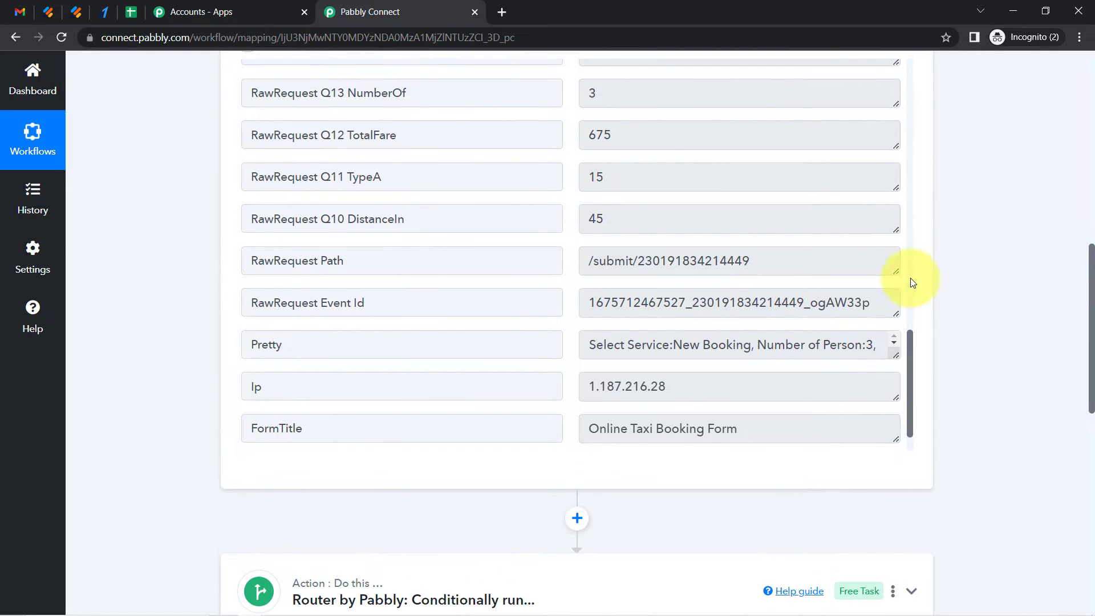
pyautogui.moveTo(912, 388); pyautogui.dragTo(904, 327)
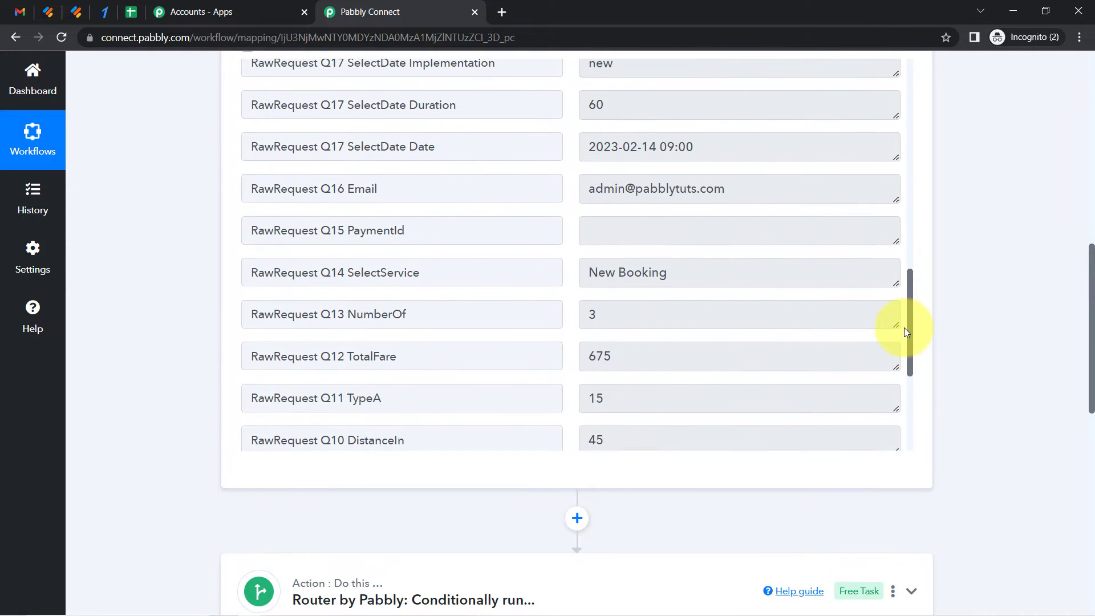
pyautogui.moveTo(345, 273); pyautogui.dragTo(445, 272)
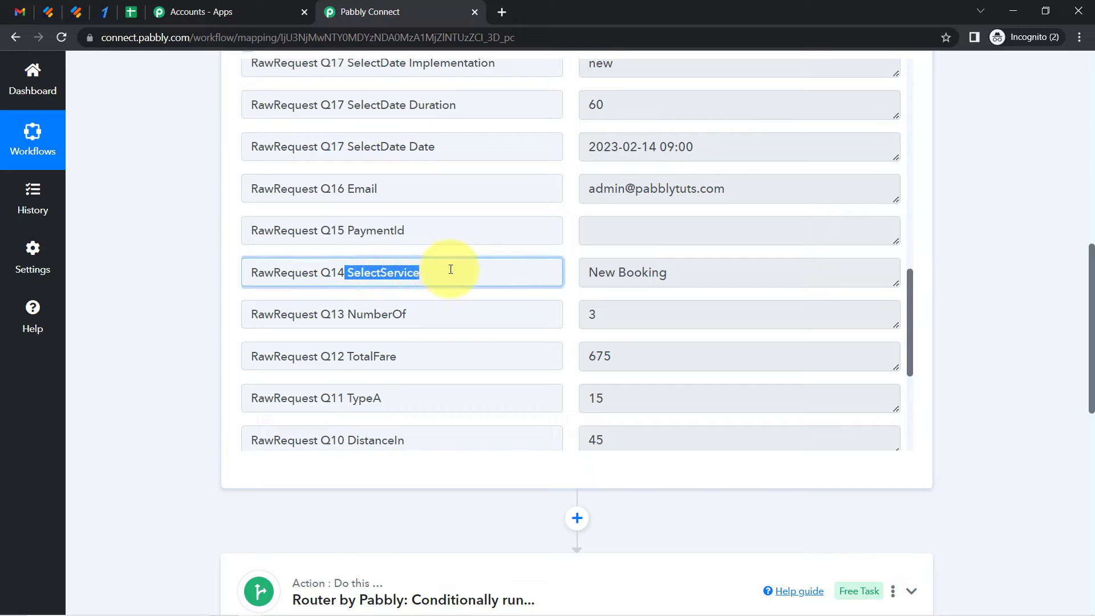
pyautogui.doubleClick(622, 280)
pyautogui.doubleClick(590, 276)
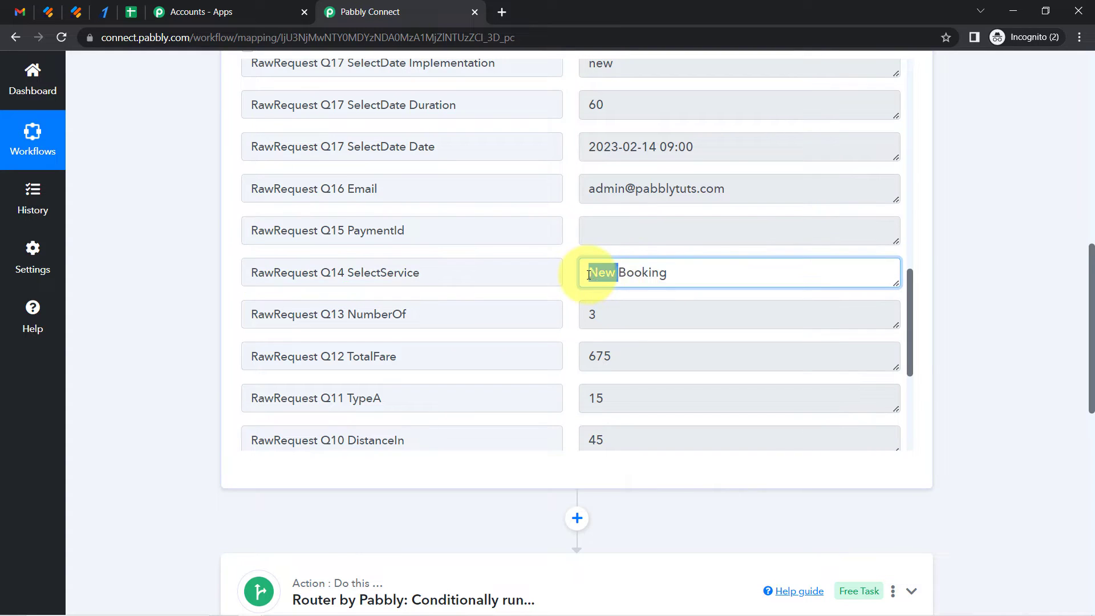
pyautogui.tripleClick(631, 278)
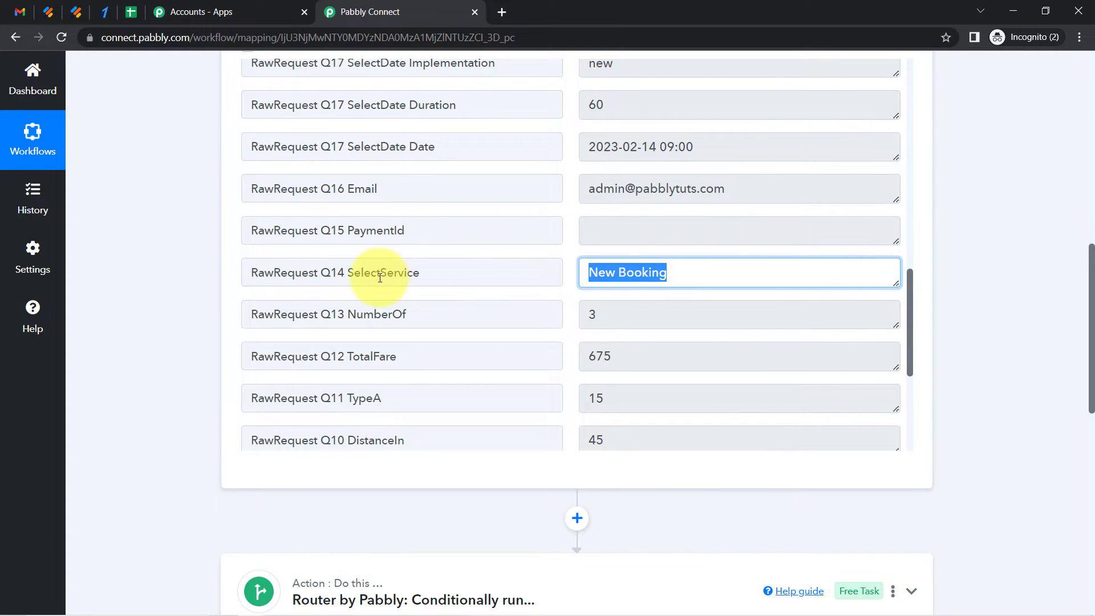
pyautogui.tripleClick(379, 276)
pyautogui.doubleClick(685, 276)
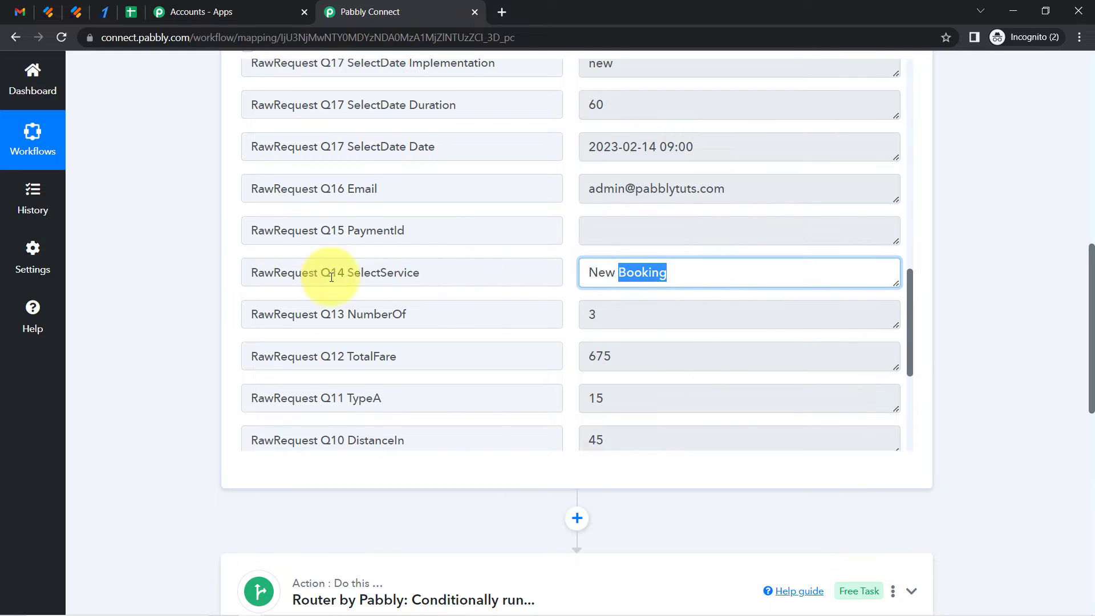
pyautogui.moveTo(1091, 323); pyautogui.dragTo(1074, 347)
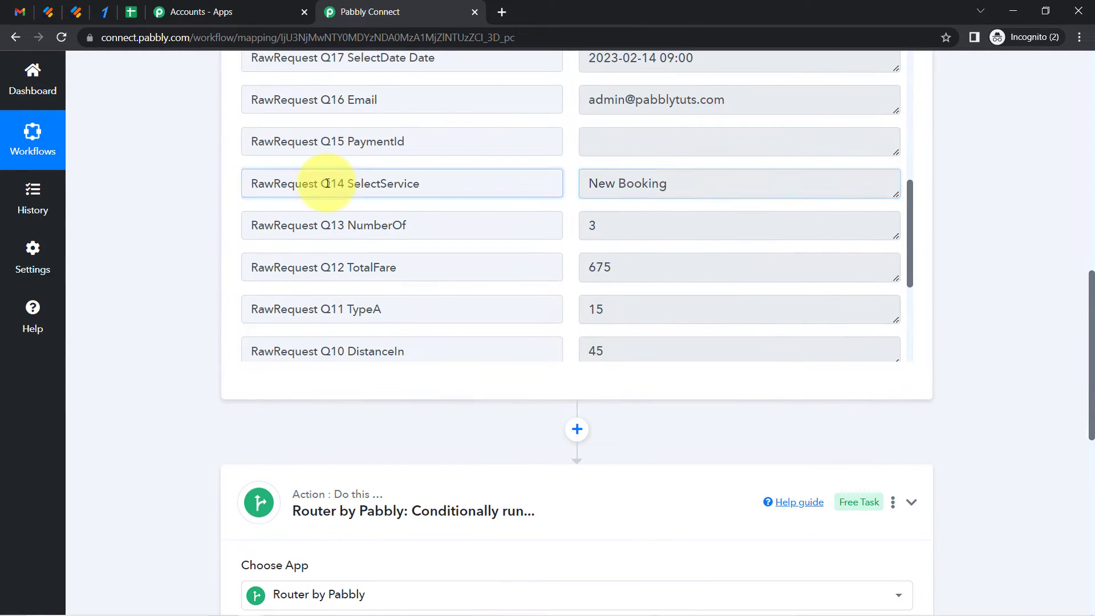
pyautogui.tripleClick(328, 183)
pyautogui.hotkey('ctrl', 'c')
# Reopen the Create a Payment Link in Razorpay route's filter and set its label to RawRequest Q14 SelectService
pyautogui.moveTo(1091, 368); pyautogui.dragTo(1085, 455)
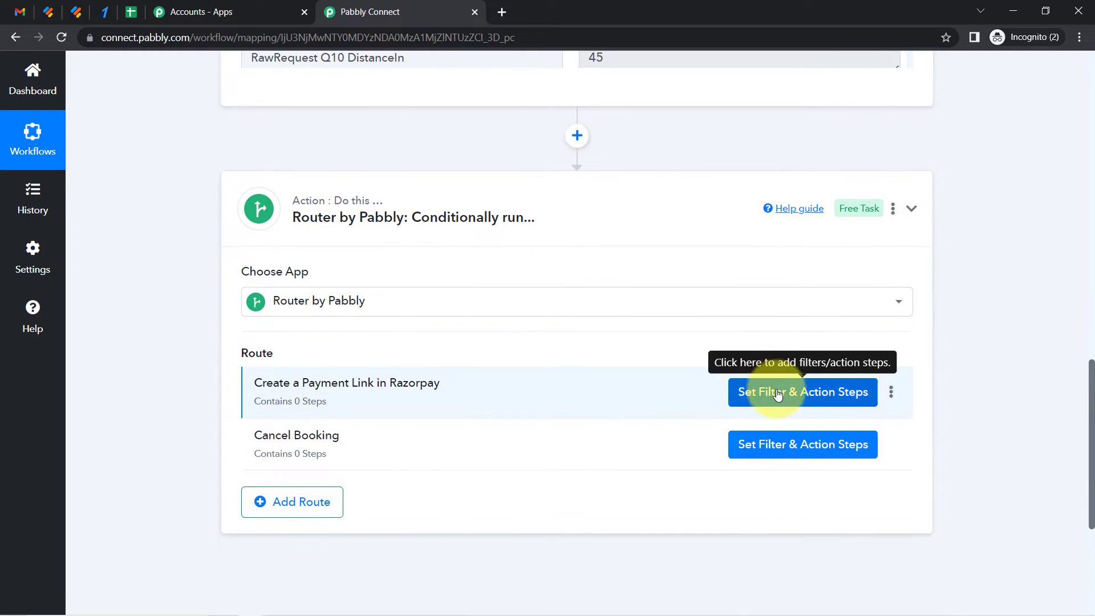
pyautogui.click(778, 394)
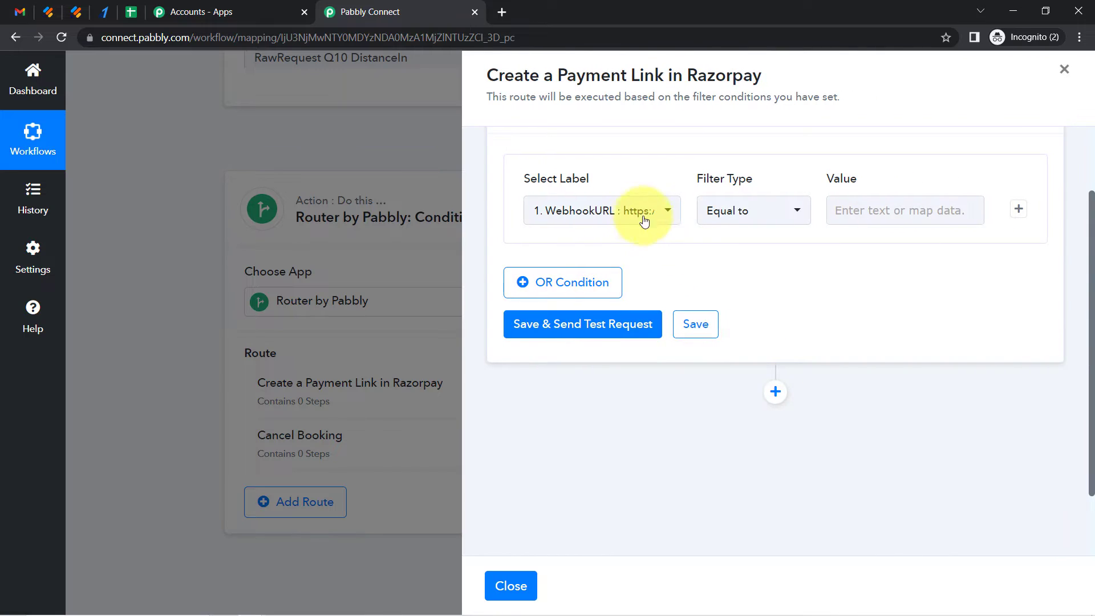
pyautogui.click(633, 211)
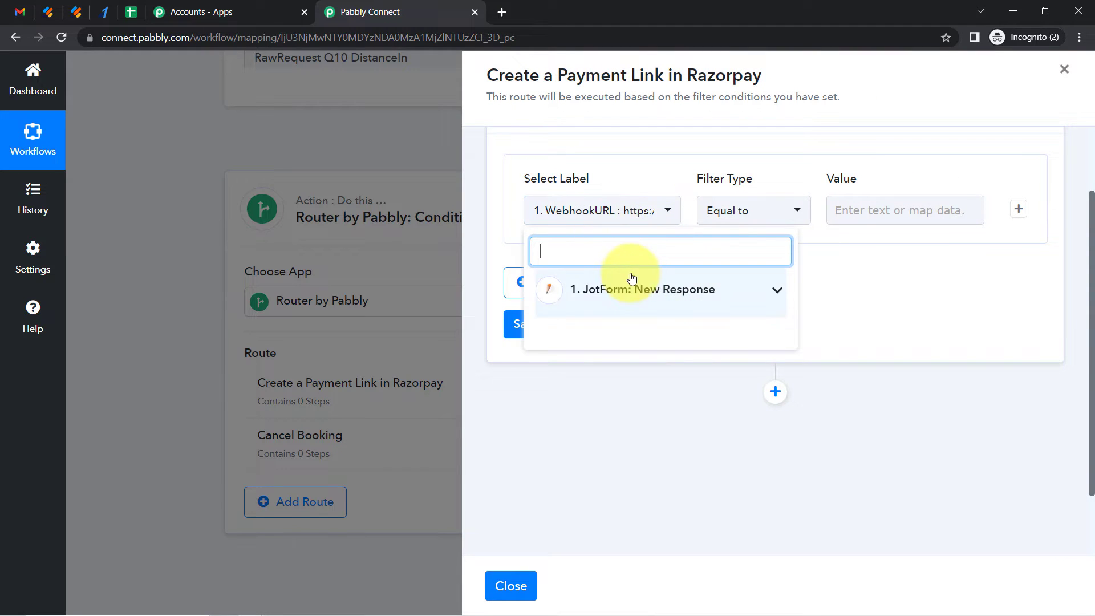
pyautogui.hotkey('ctrl', 'v')
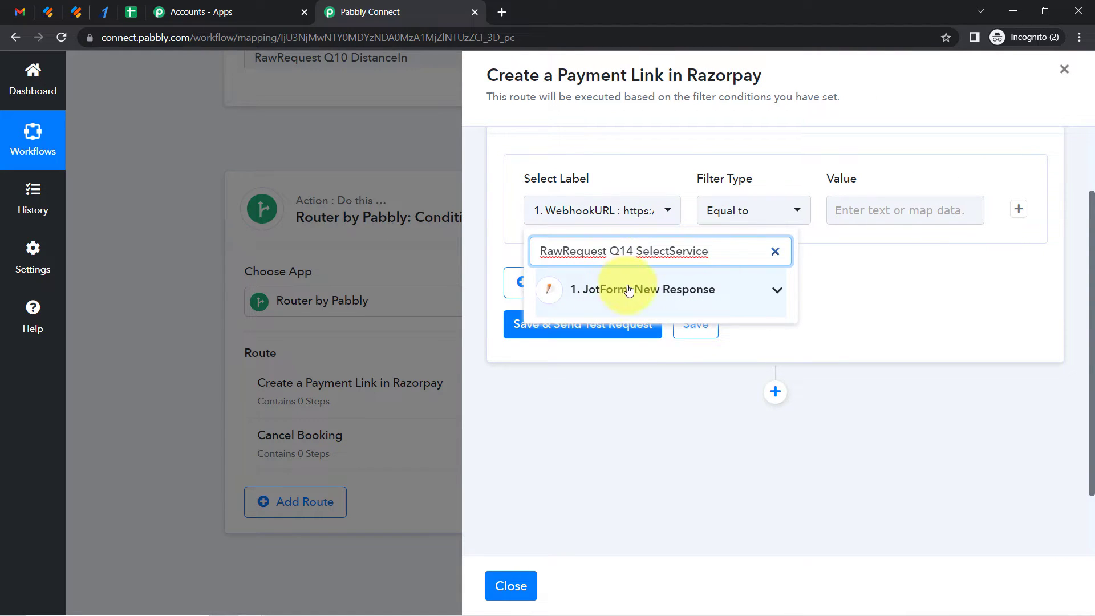
pyautogui.click(657, 337)
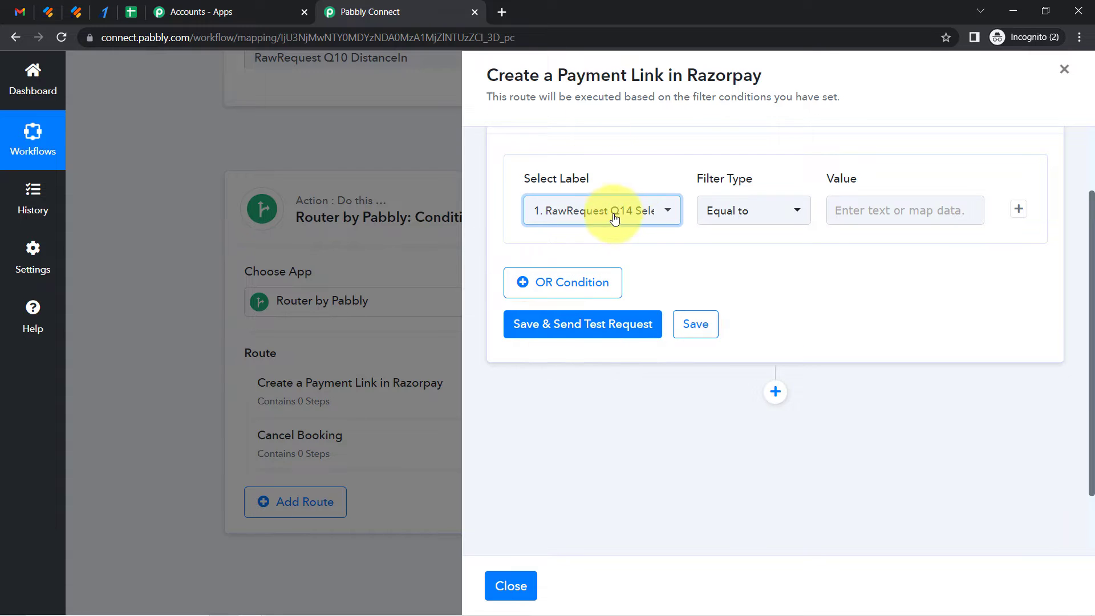
# Set the filter value to New Booking with Equal to, and save it with a test request
pyautogui.click(833, 209)
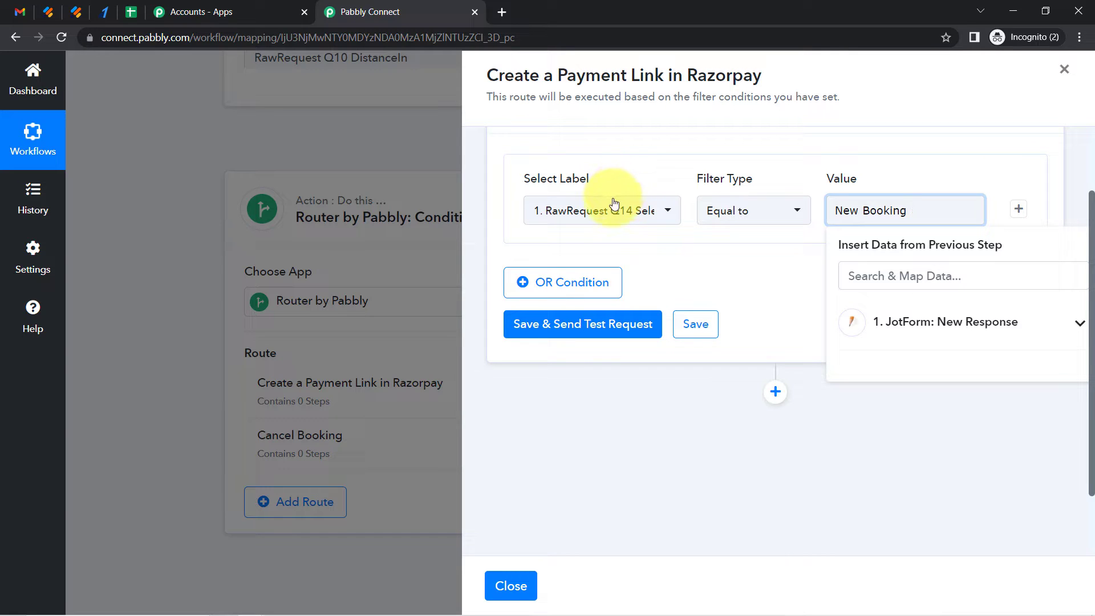
pyautogui.click(611, 208)
pyautogui.click(609, 207)
pyautogui.doubleClick(878, 211)
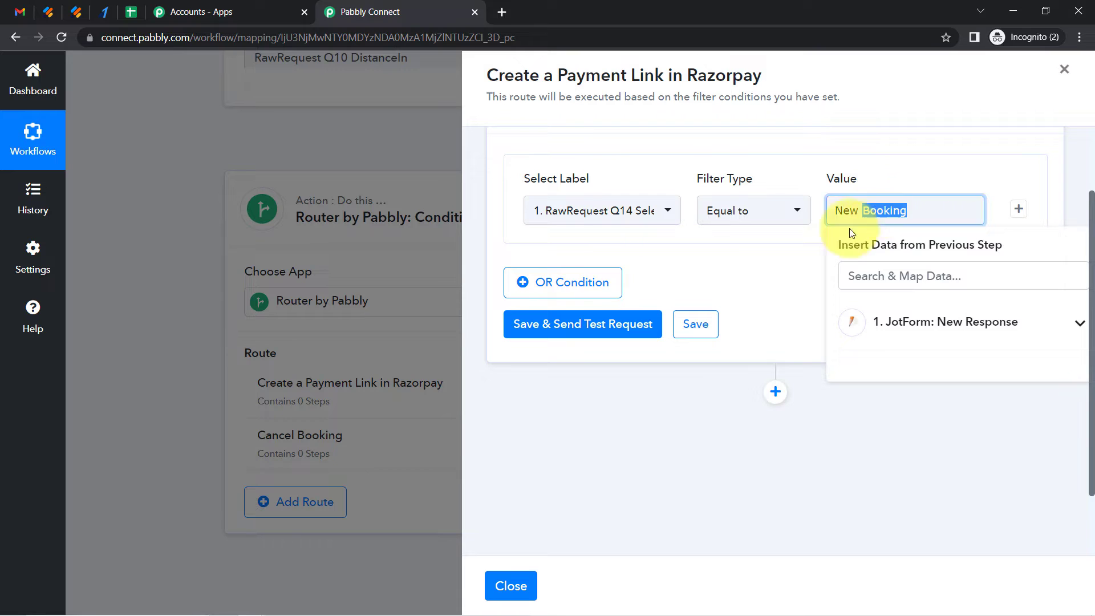
pyautogui.click(779, 276)
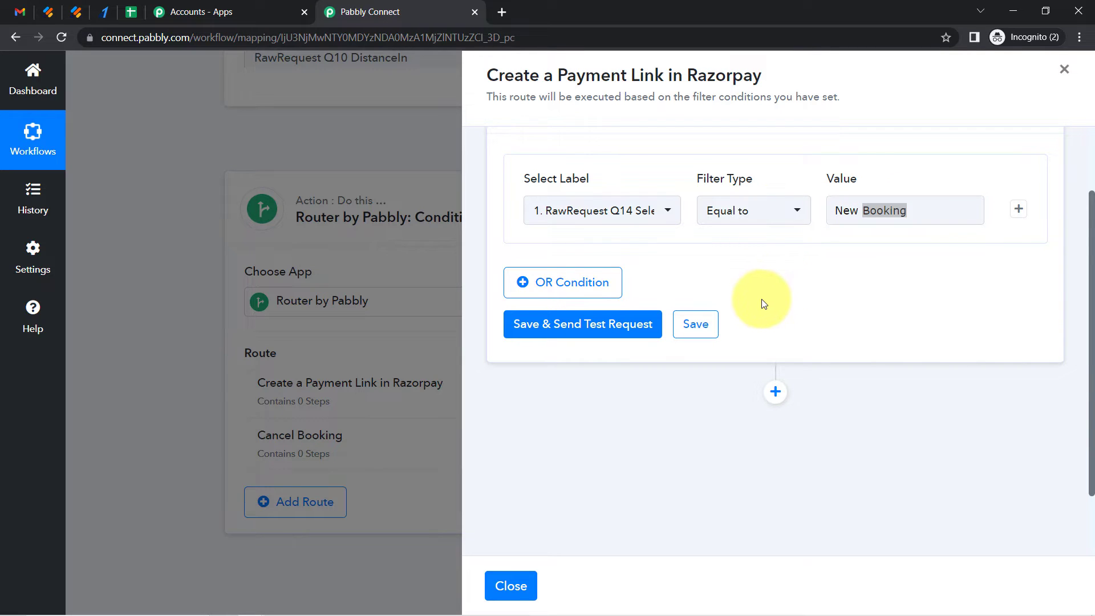
pyautogui.click(610, 329)
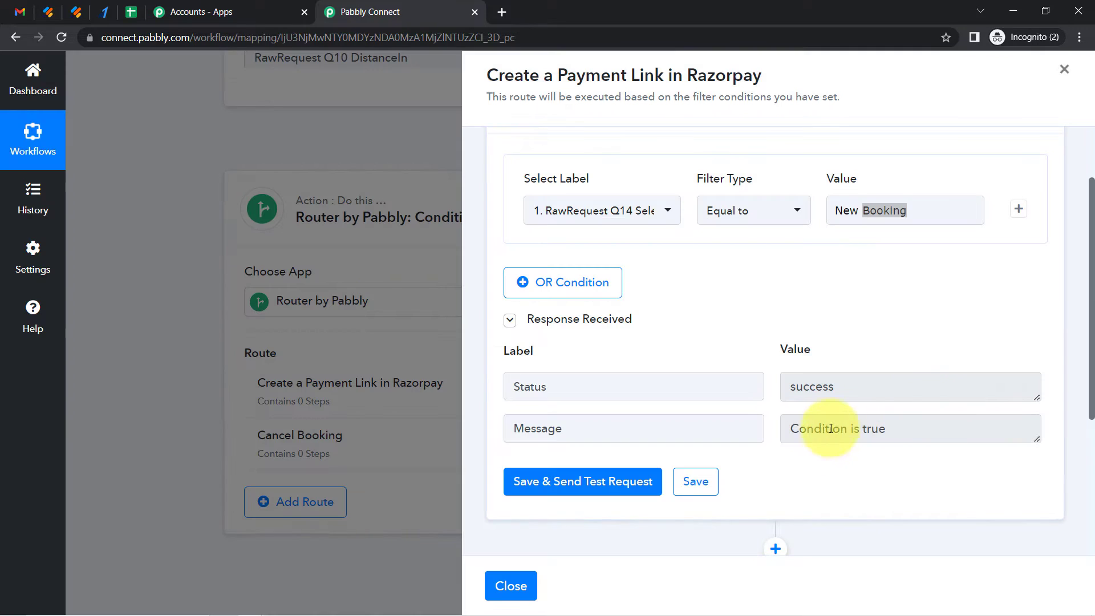
# Add an action step to the route using Razorpay with the Create Payment Link event
pyautogui.moveTo(1092, 256); pyautogui.dragTo(1076, 416)
pyautogui.click(777, 309)
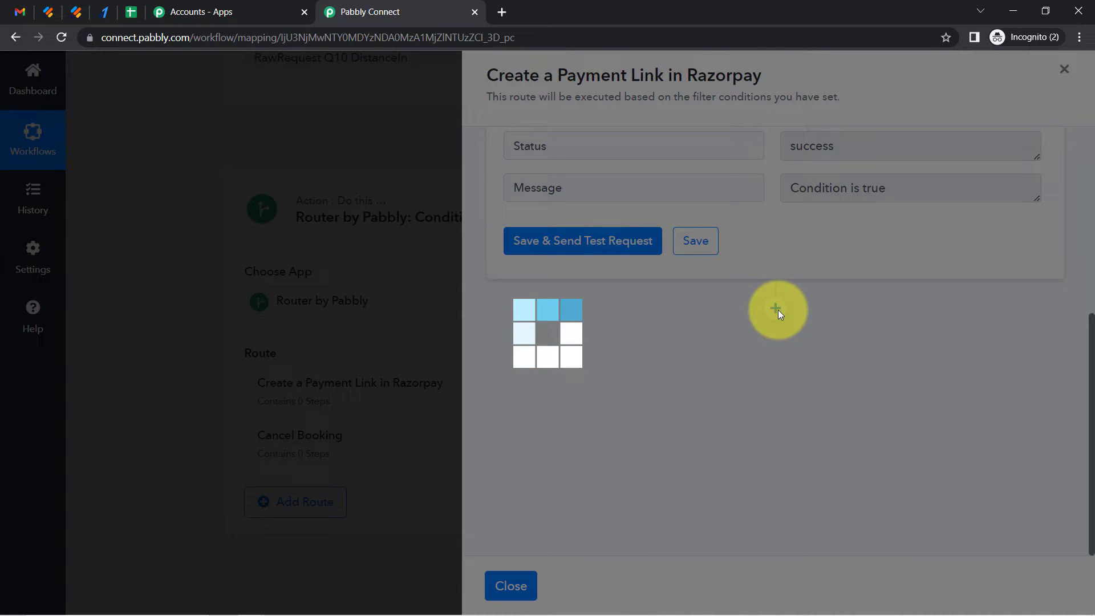
pyautogui.click(597, 463)
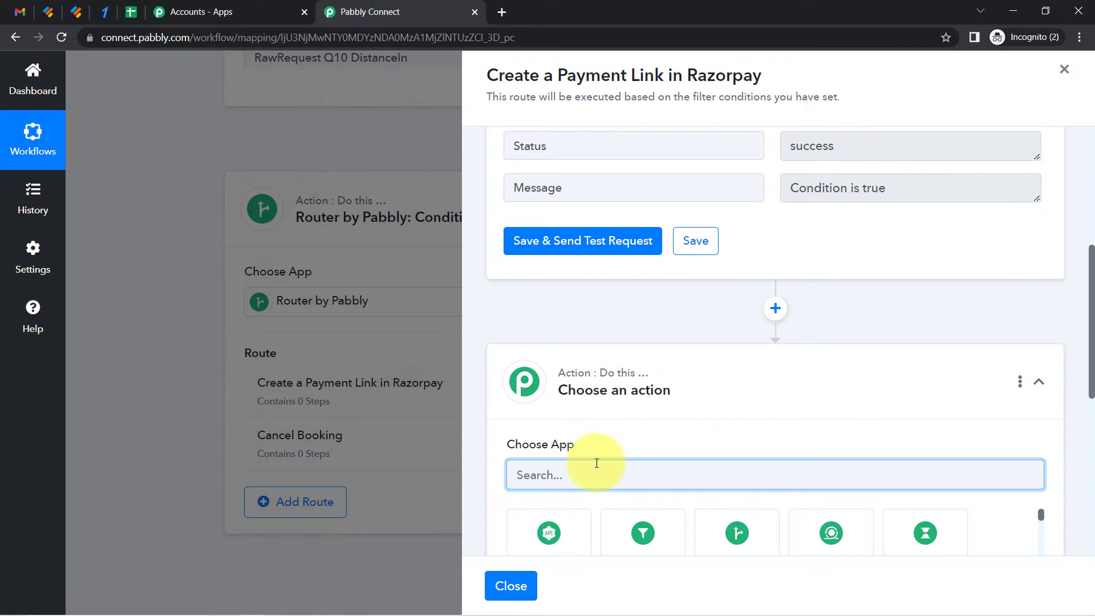
pyautogui.write('raz')
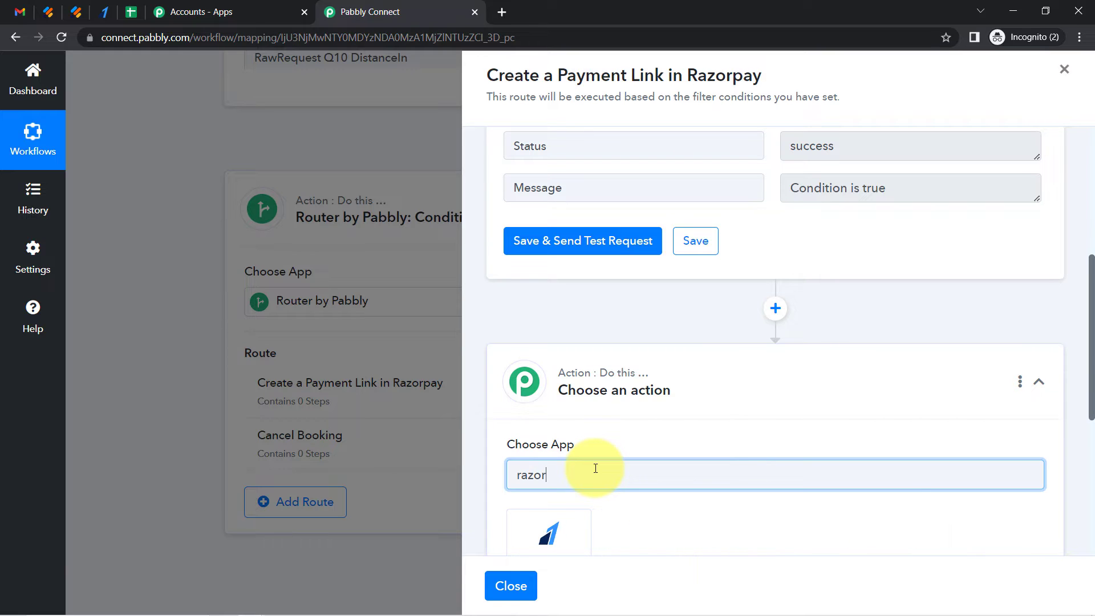
pyautogui.write('or')
pyautogui.click(540, 529)
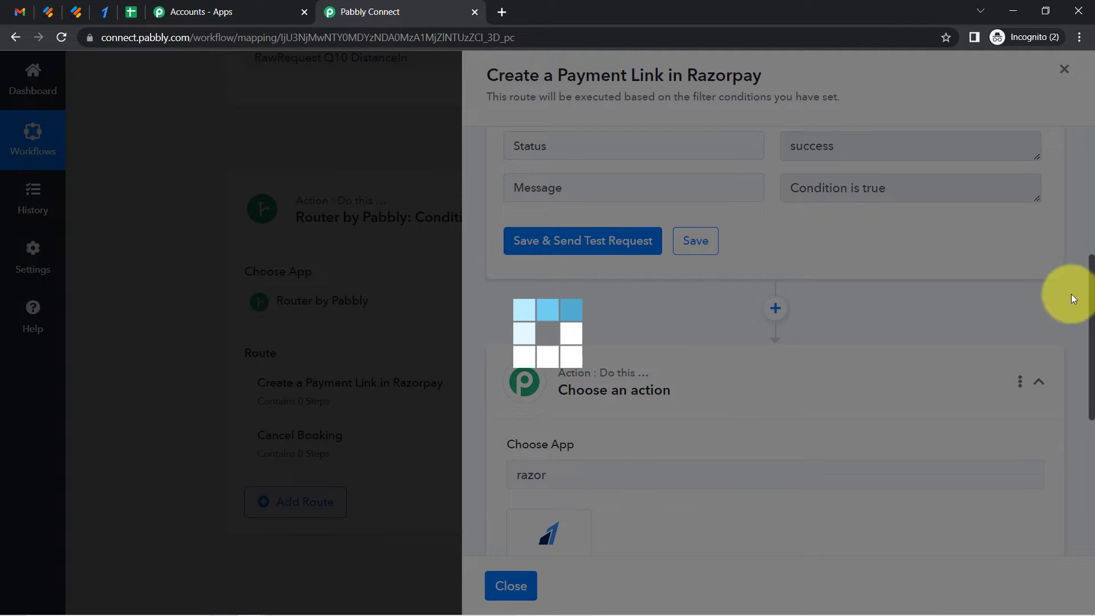
pyautogui.scroll(-5, 1076, 319)
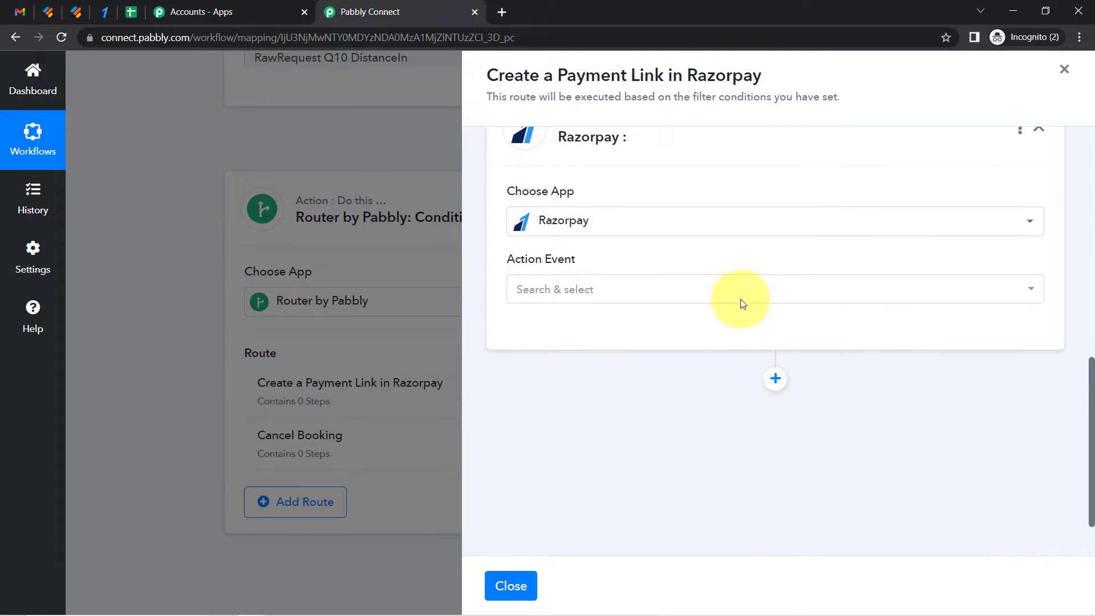
pyautogui.click(614, 287)
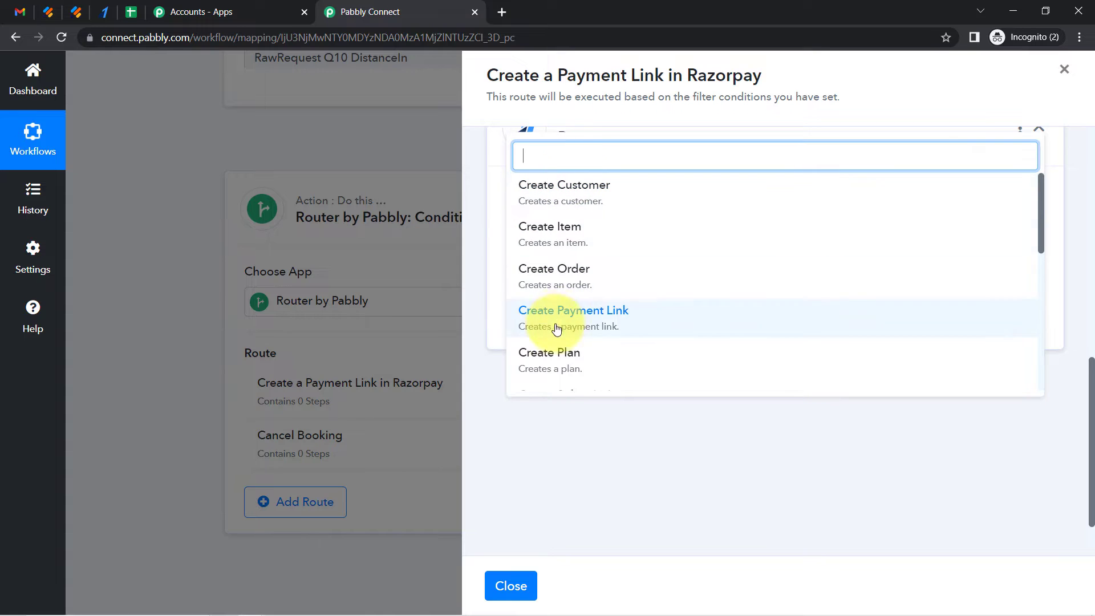
pyautogui.click(568, 318)
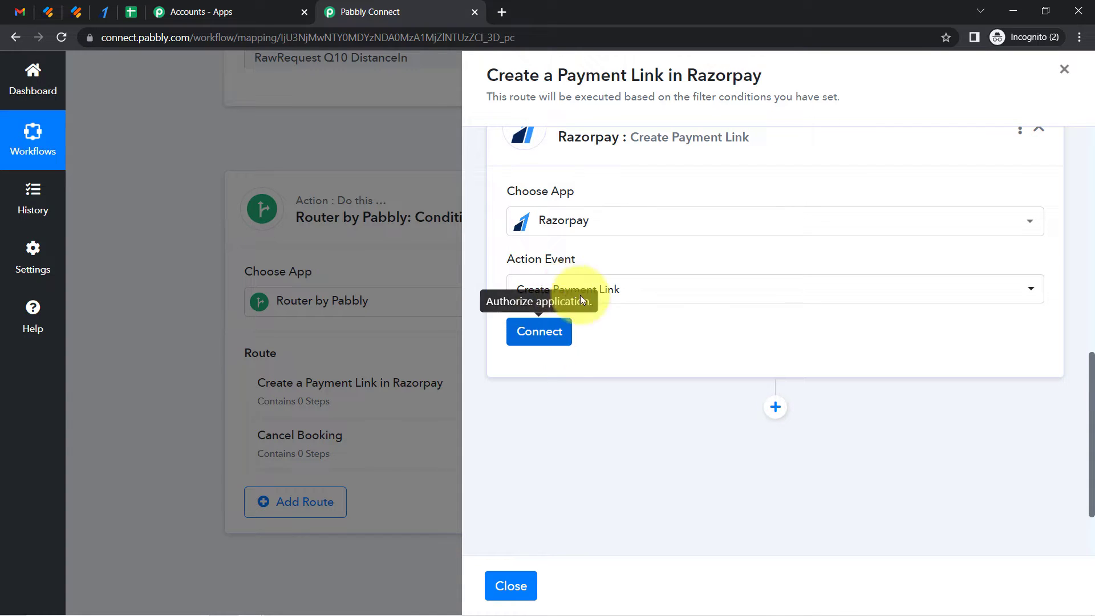
# Start adding a new Razorpay connection and read the Key ID and Key Secret instructions
pyautogui.click(537, 334)
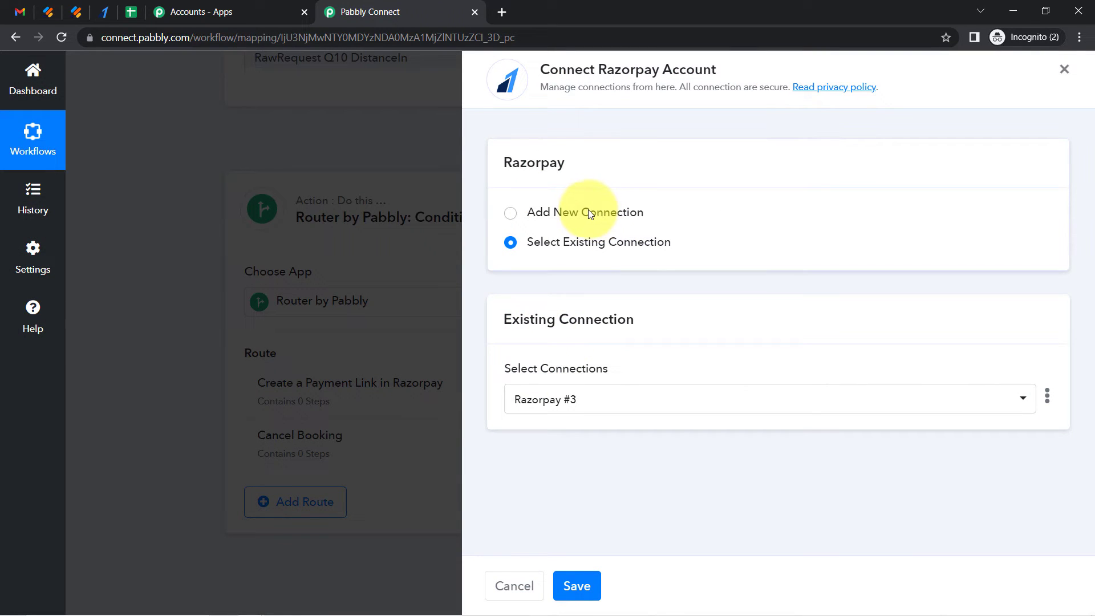
pyautogui.click(590, 216)
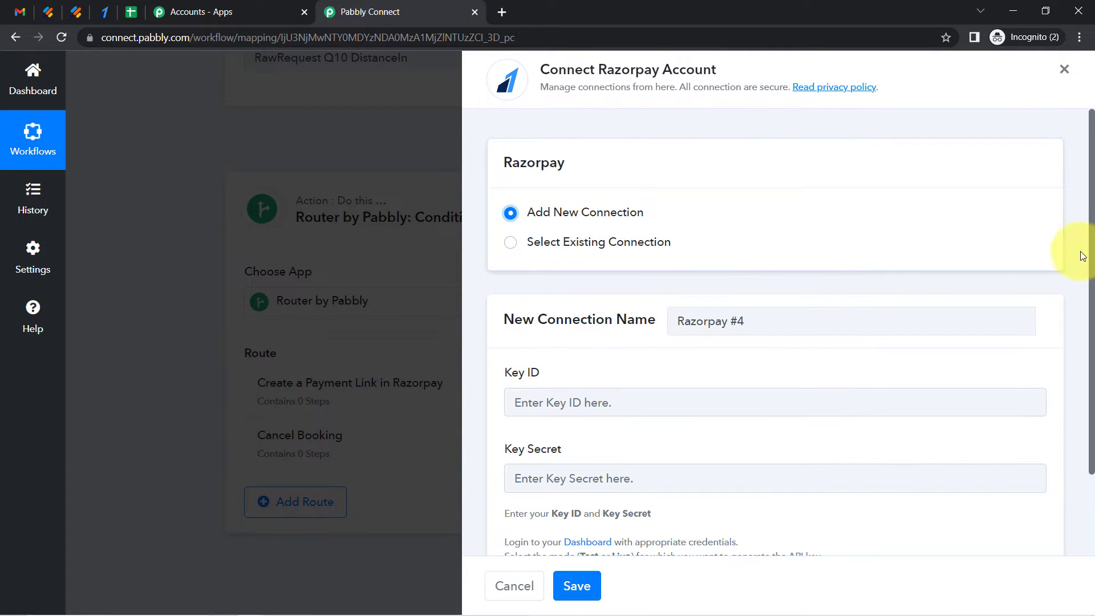
pyautogui.moveTo(1092, 242); pyautogui.dragTo(1093, 330)
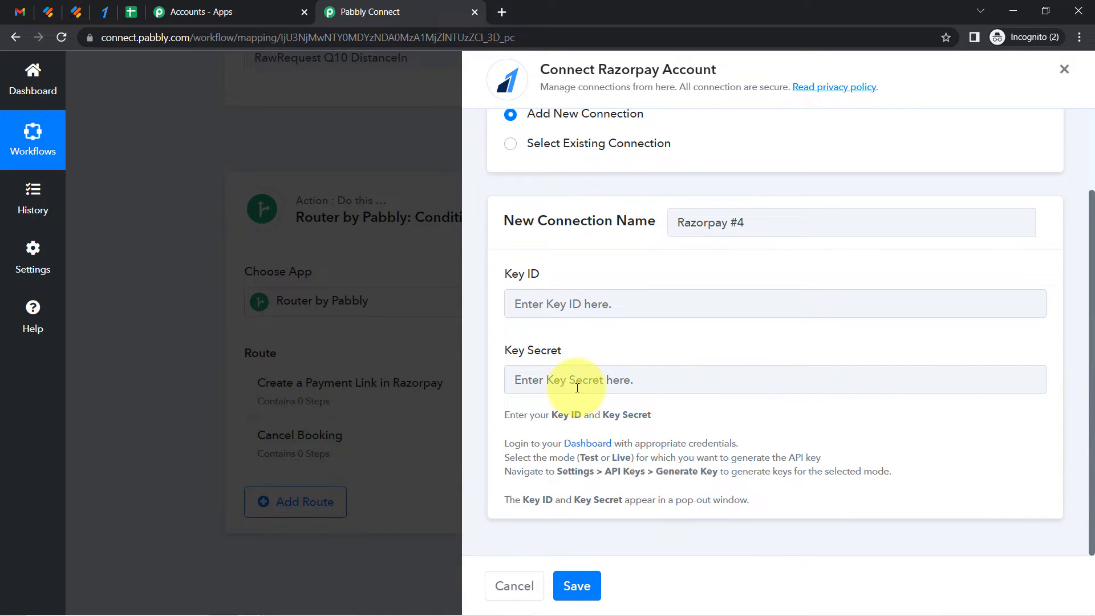
pyautogui.moveTo(518, 417); pyautogui.dragTo(658, 490)
# In the Razorpay dashboard's API key settings, regenerate the test key, deactivating the old key in 24 hours
pyautogui.click(658, 490)
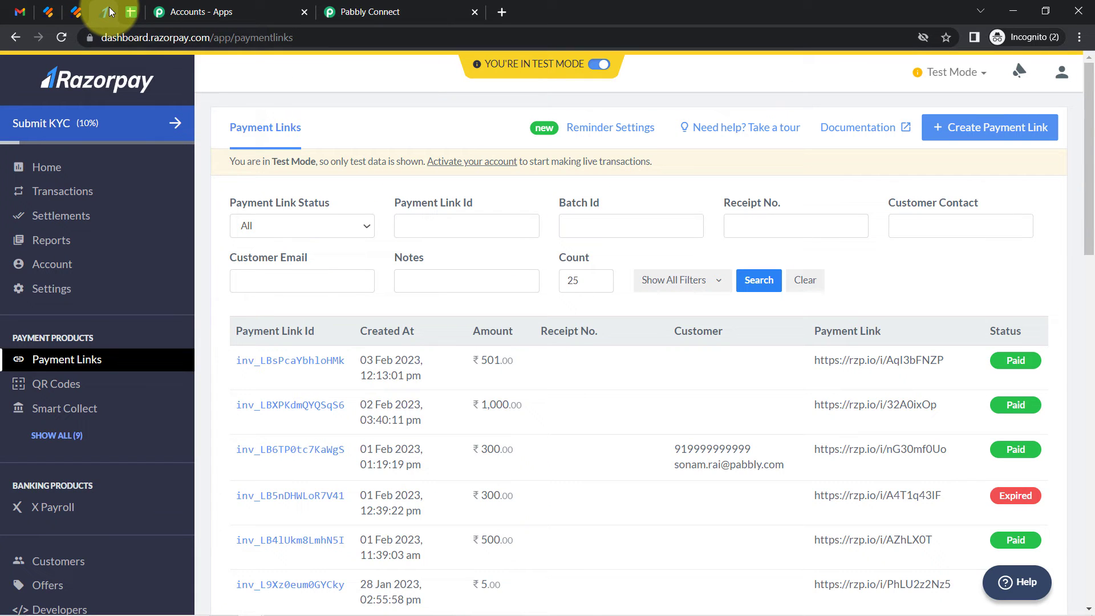
pyautogui.scroll(-4, 22, 479)
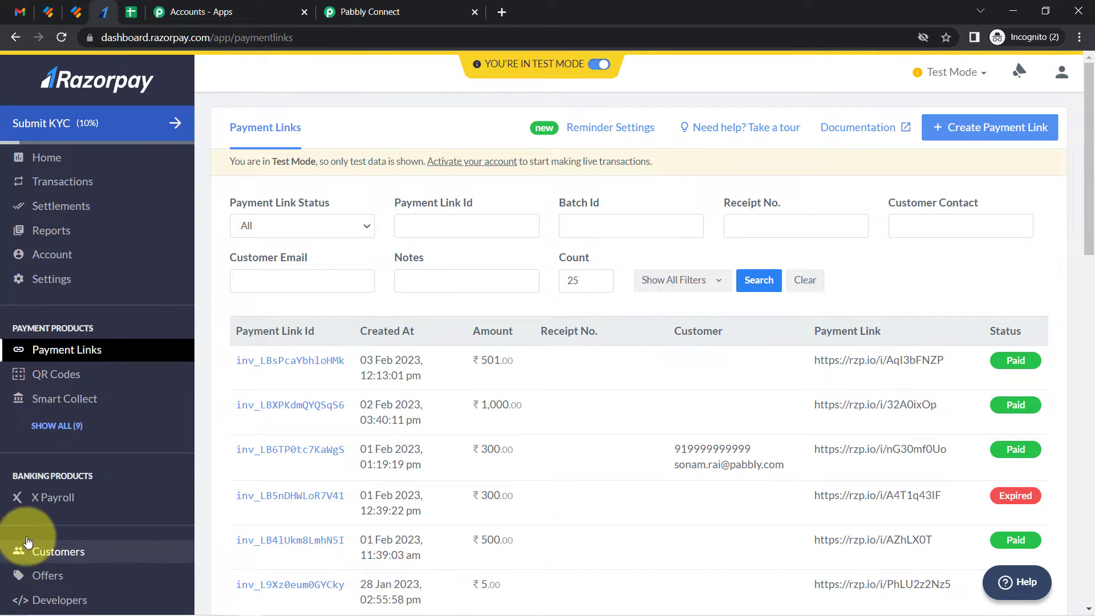
pyautogui.click(44, 233)
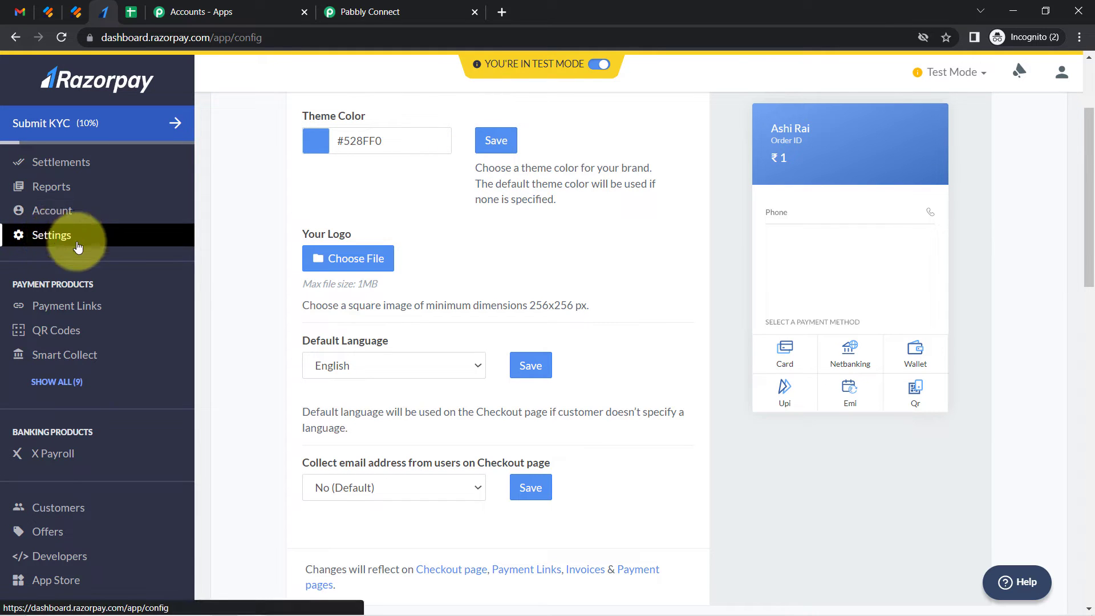
pyautogui.scroll(3, 1089, 214)
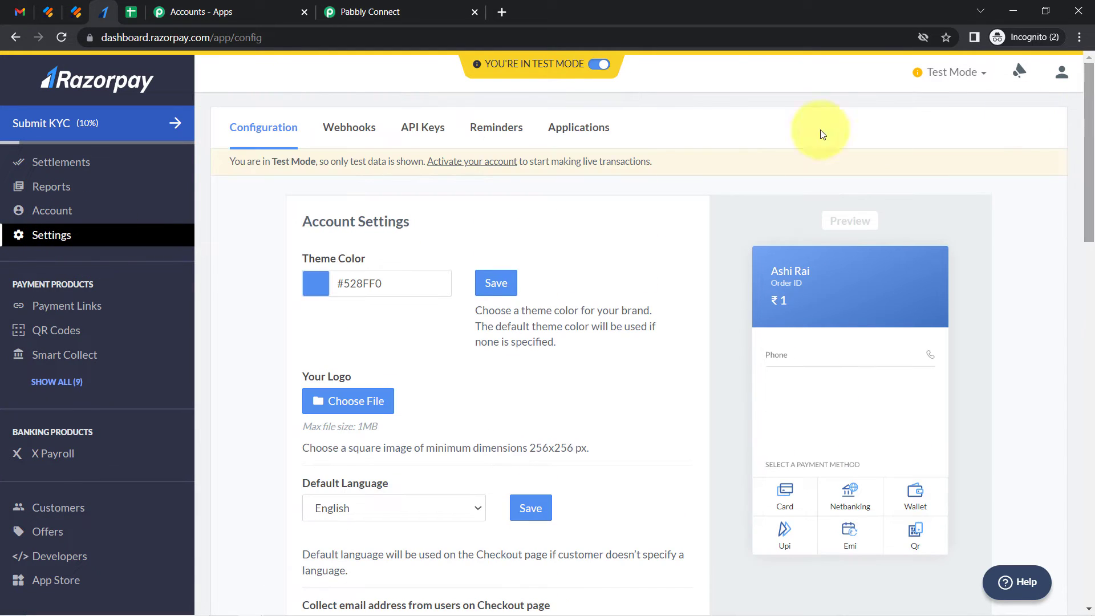
pyautogui.click(419, 128)
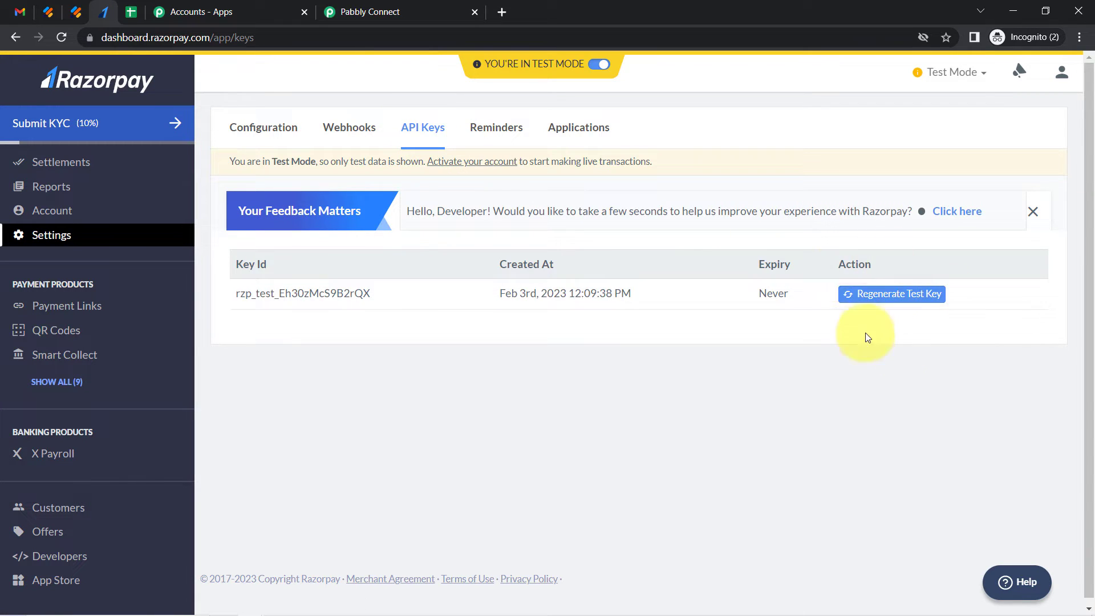
pyautogui.click(873, 300)
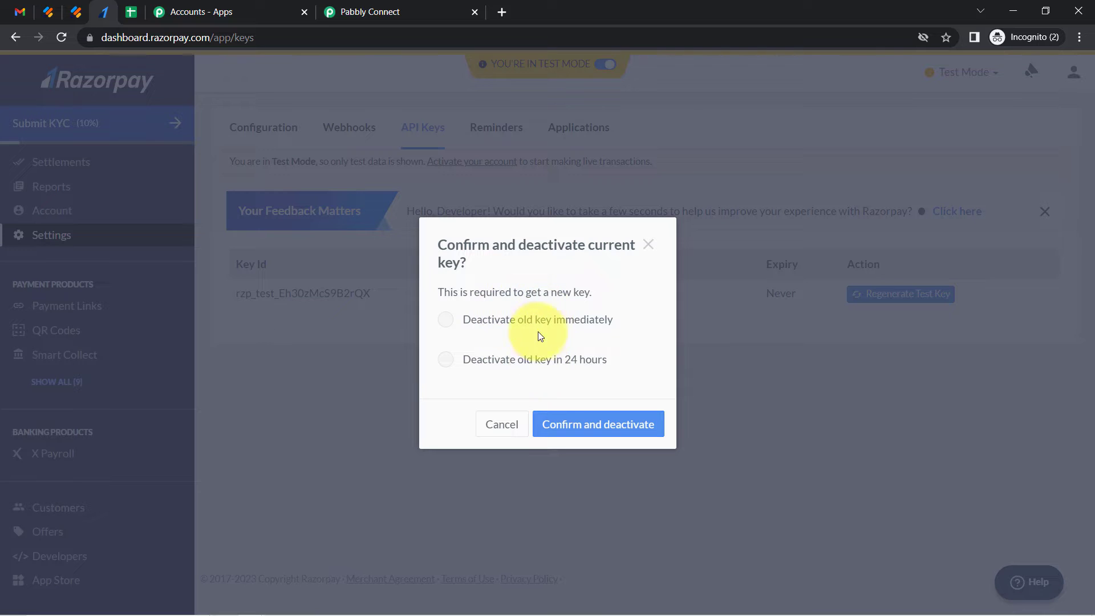
pyautogui.click(533, 362)
pyautogui.click(587, 423)
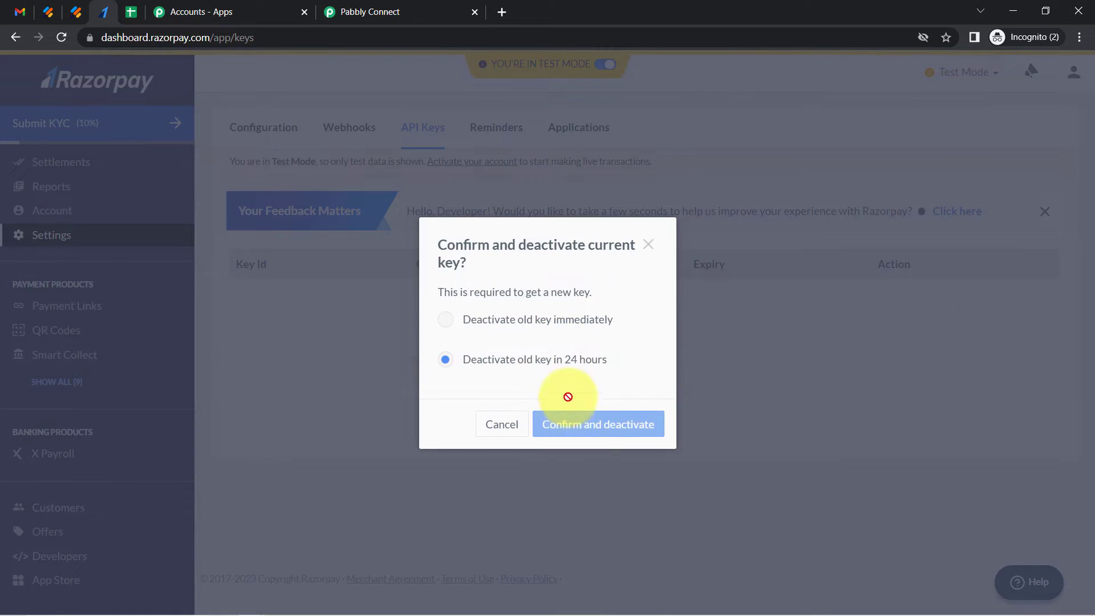
# Copy the new Key ID into the Razorpay connection's Key ID field
pyautogui.click(551, 276)
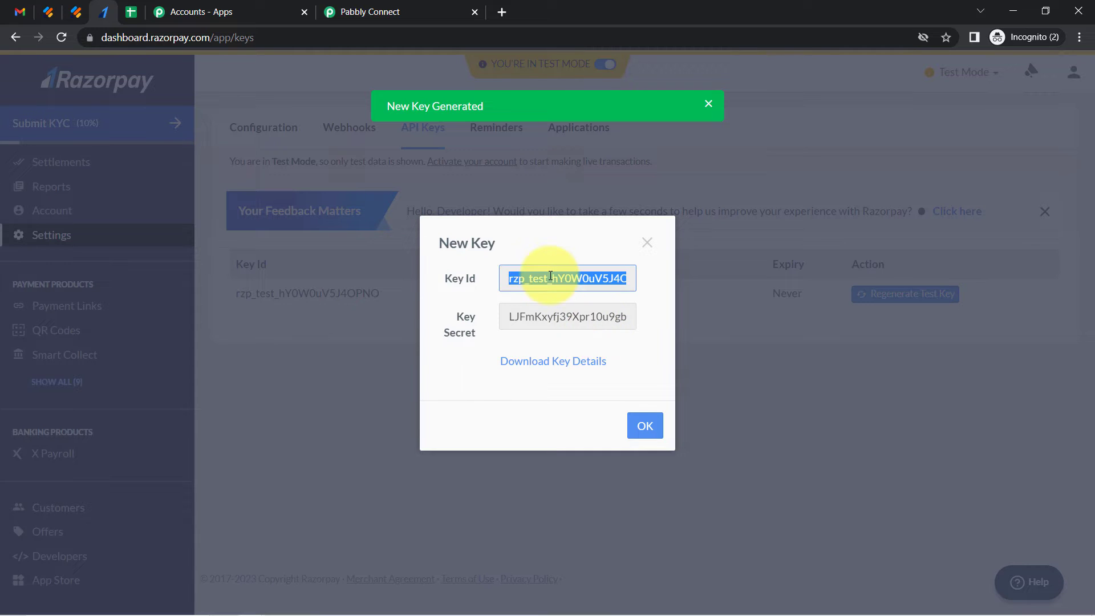
pyautogui.click(399, 12)
pyautogui.click(538, 303)
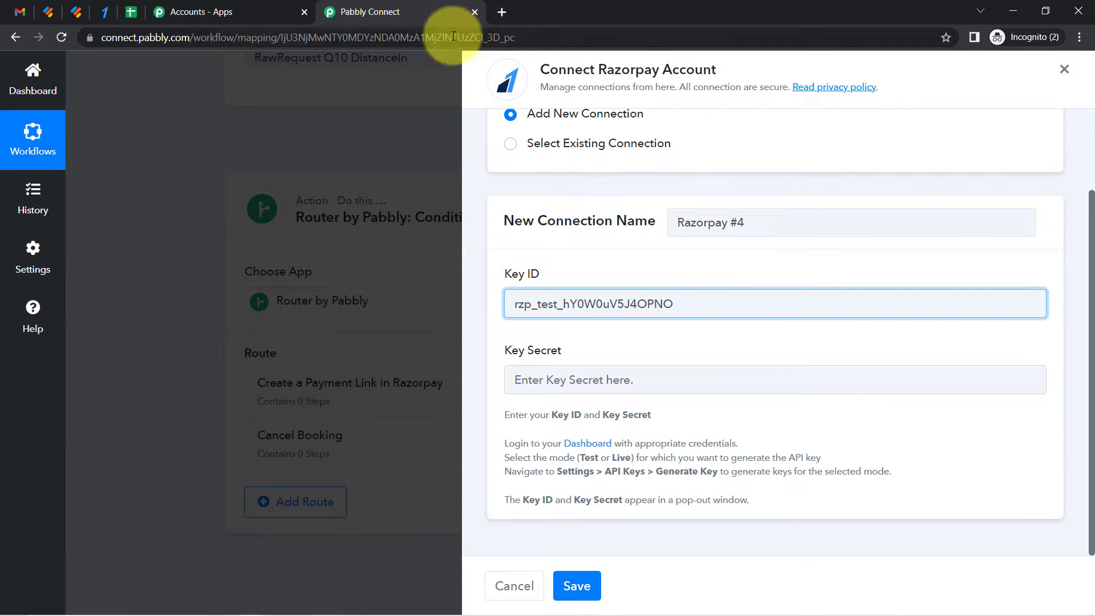
# Copy the new Key Secret into the connection's Key Secret field and save the Razorpay connection
pyautogui.click(105, 13)
pyautogui.doubleClick(555, 317)
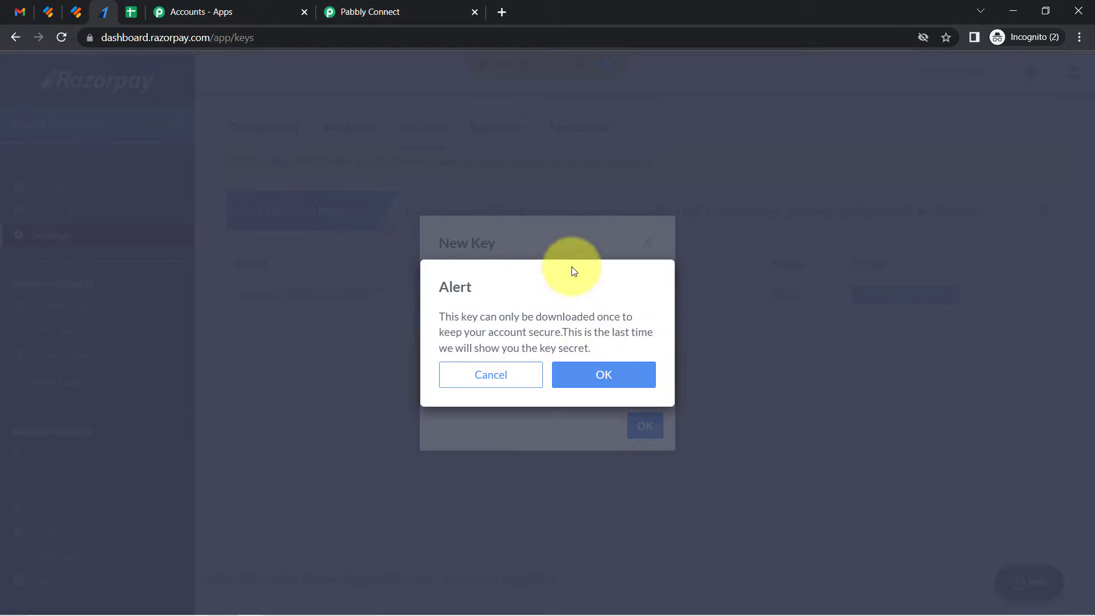
pyautogui.click(592, 365)
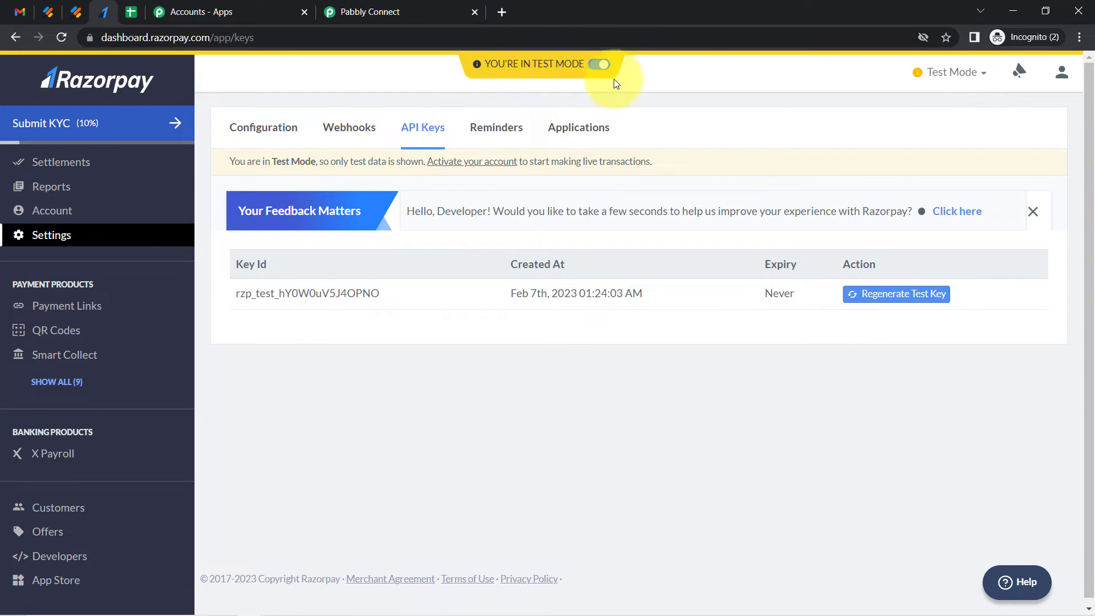
pyautogui.click(399, 7)
pyautogui.click(499, 372)
pyautogui.hotkey('ctrl', 'v')
pyautogui.click(577, 583)
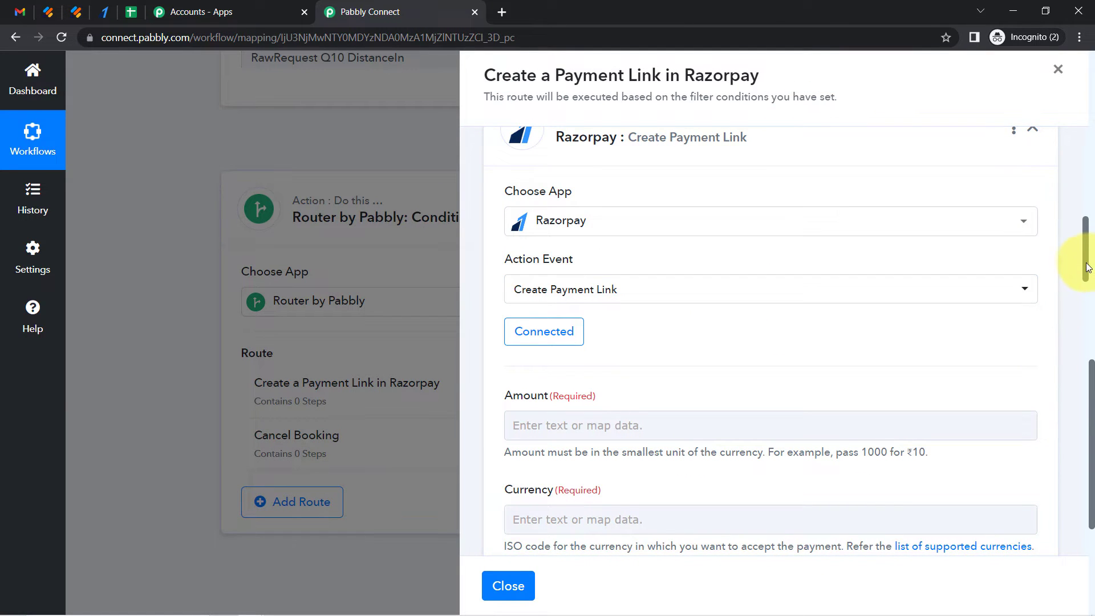
# Read the Amount field's hint and set the payment link Amount to 1
pyautogui.moveTo(1087, 267); pyautogui.dragTo(1085, 286)
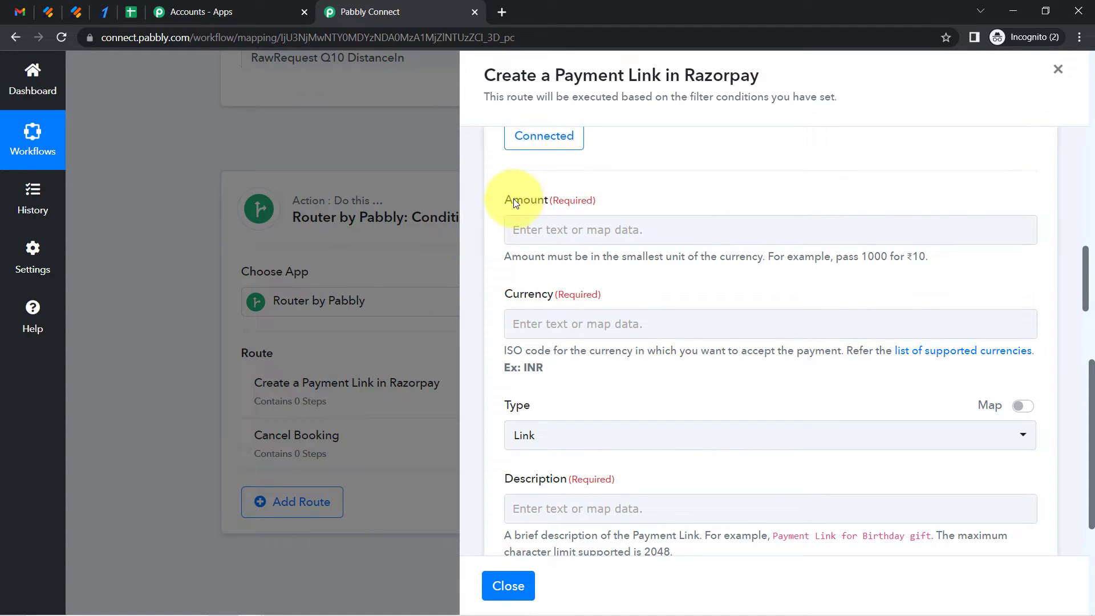
pyautogui.moveTo(514, 203); pyautogui.dragTo(577, 200)
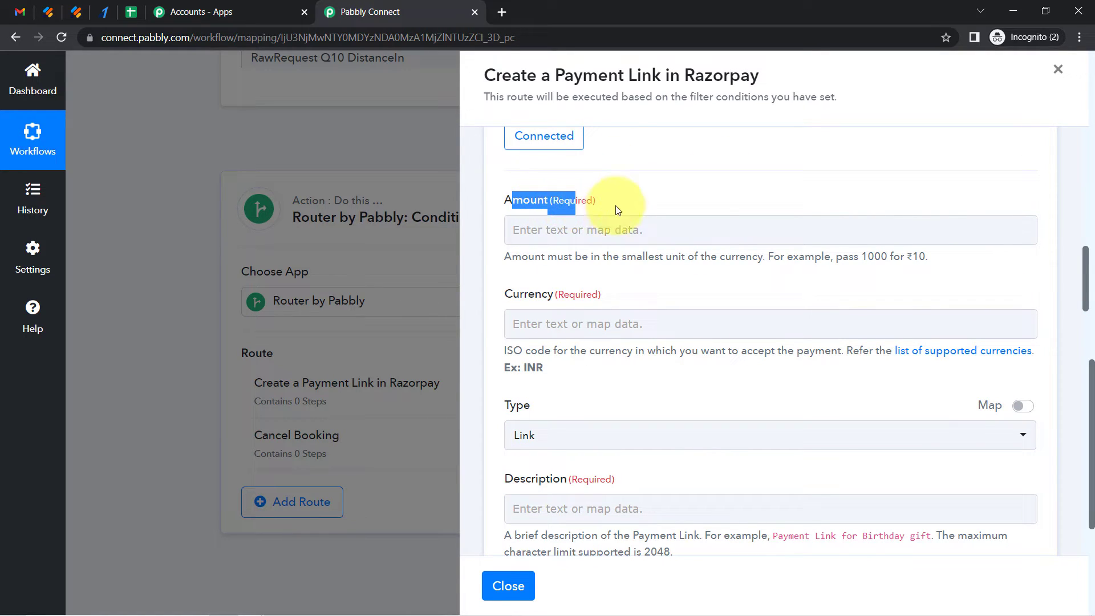
pyautogui.moveTo(532, 257); pyautogui.dragTo(685, 261)
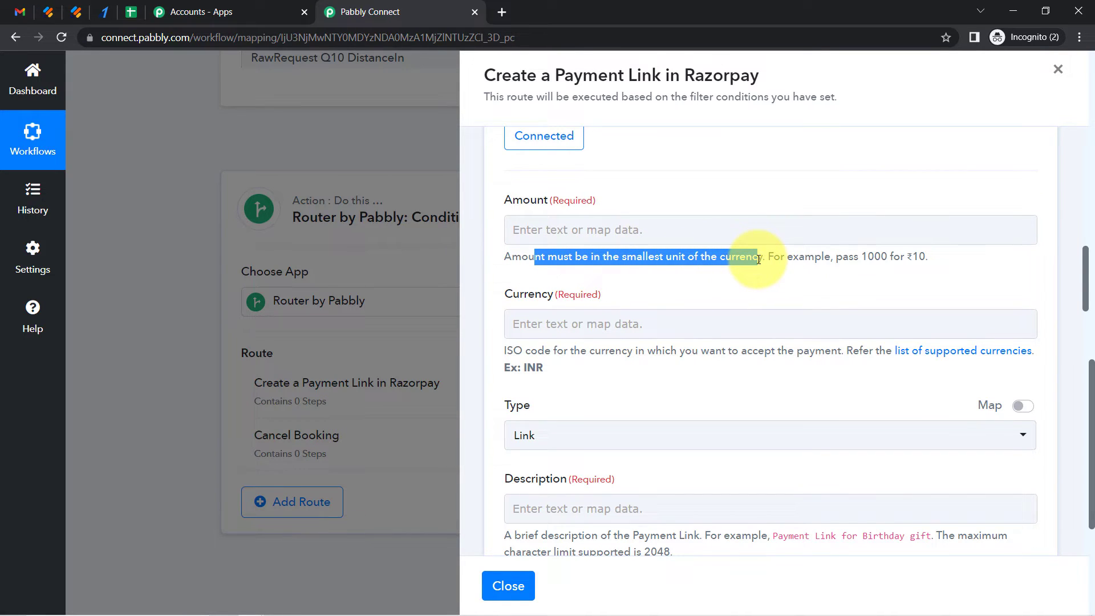
pyautogui.click(622, 230)
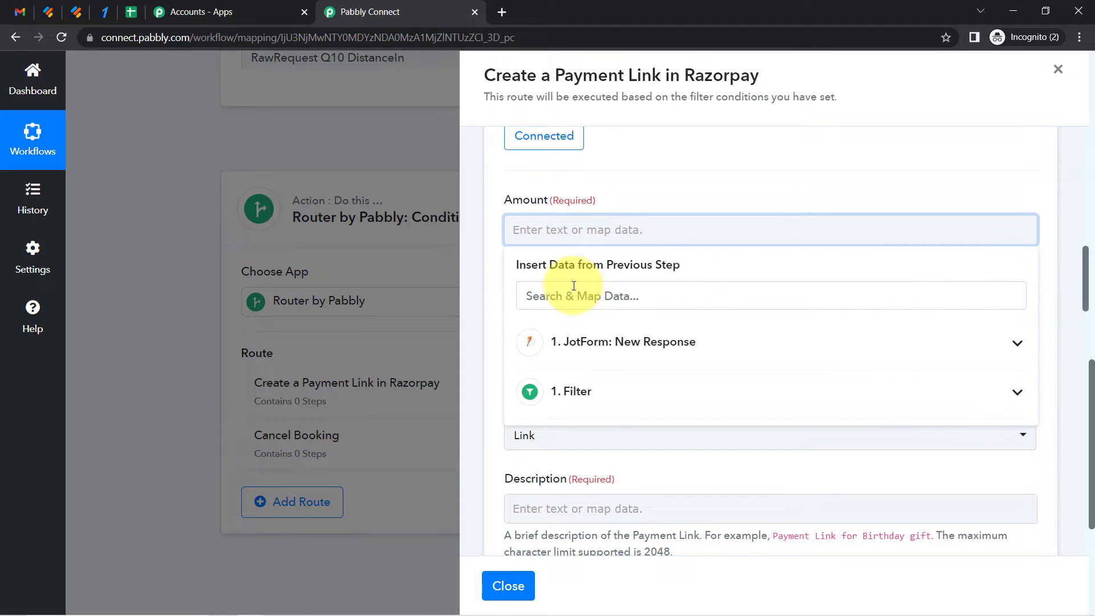
pyautogui.click(588, 175)
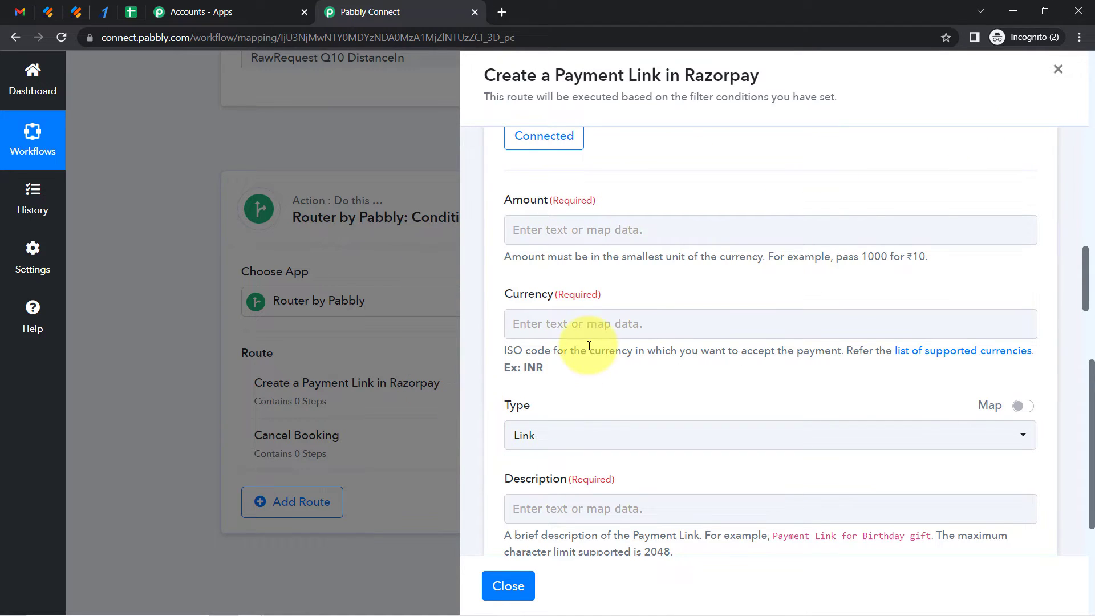
pyautogui.click(552, 233)
pyautogui.write('1')
# Set the payment link Currency to INR
pyautogui.click(563, 196)
pyautogui.click(535, 313)
pyautogui.write('1')
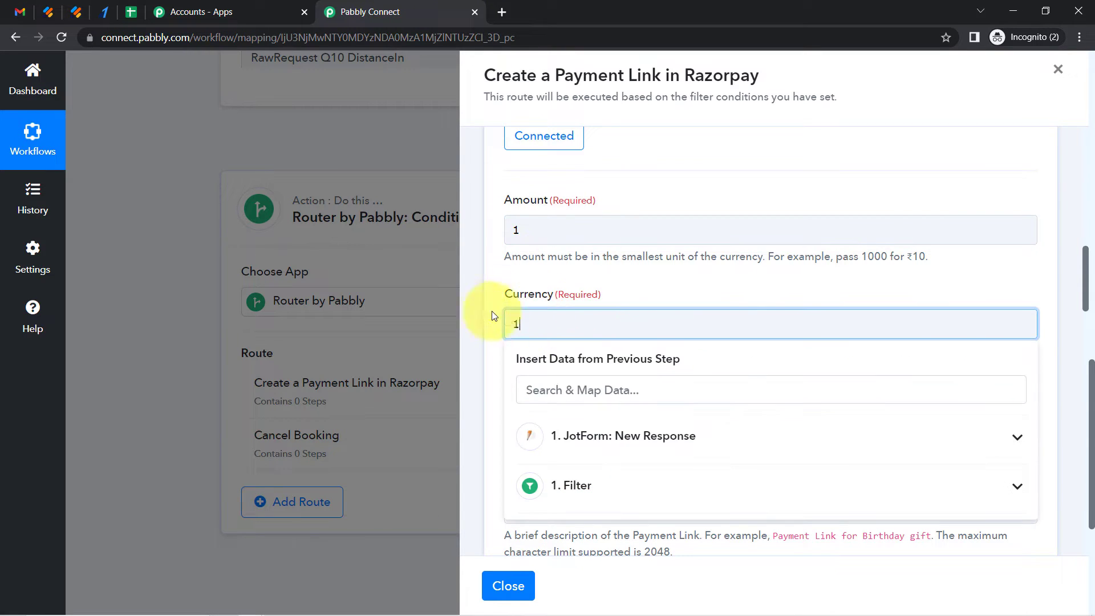
pyautogui.click(480, 308)
pyautogui.click(541, 326)
pyautogui.press('BackSpace')
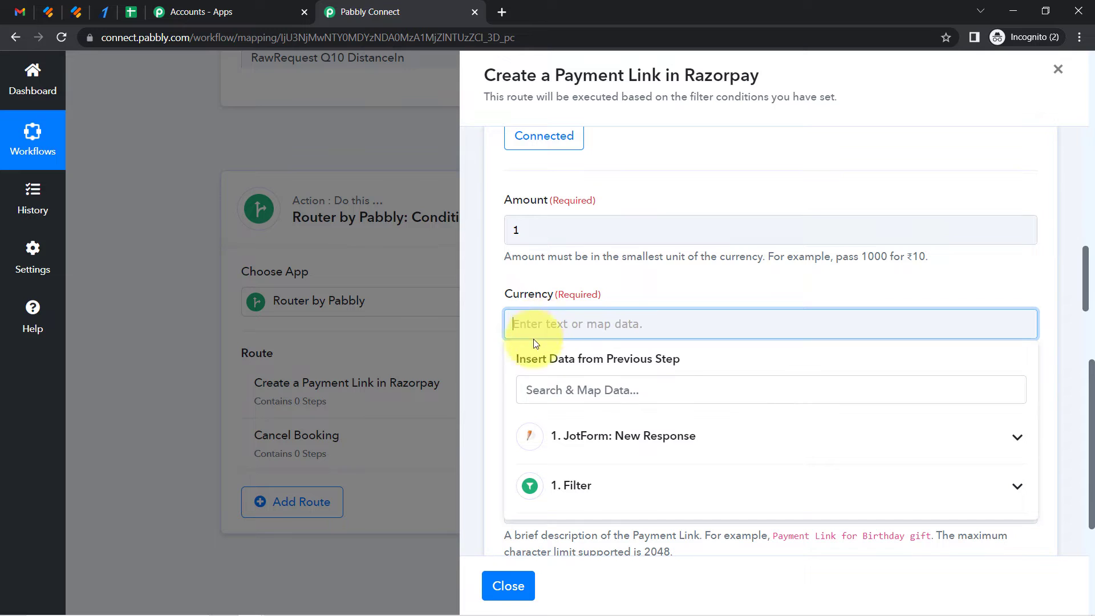
pyautogui.click(465, 377)
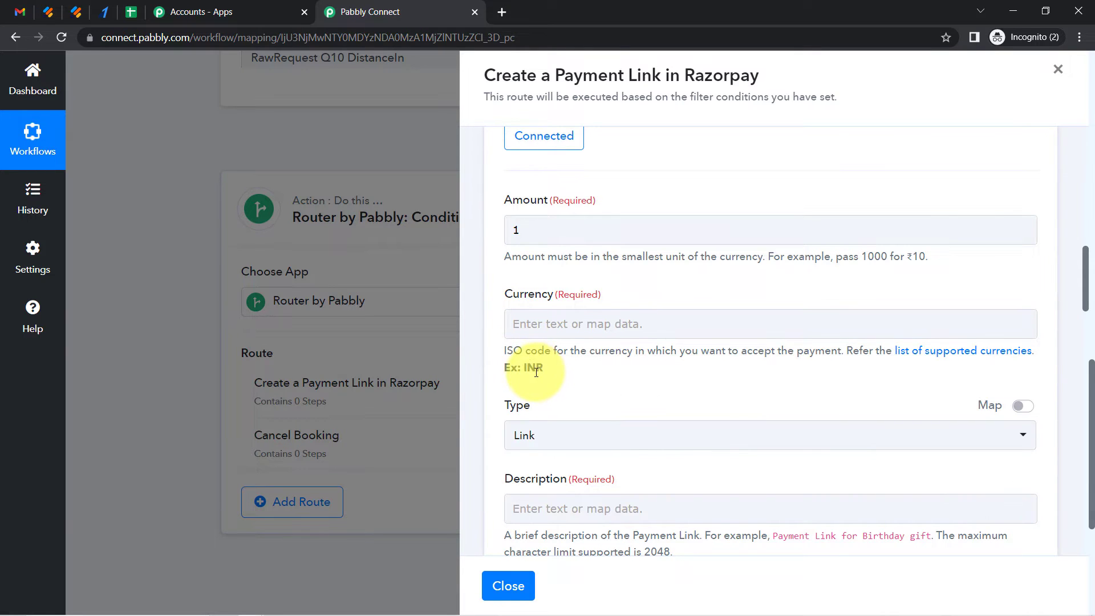
pyautogui.click(518, 324)
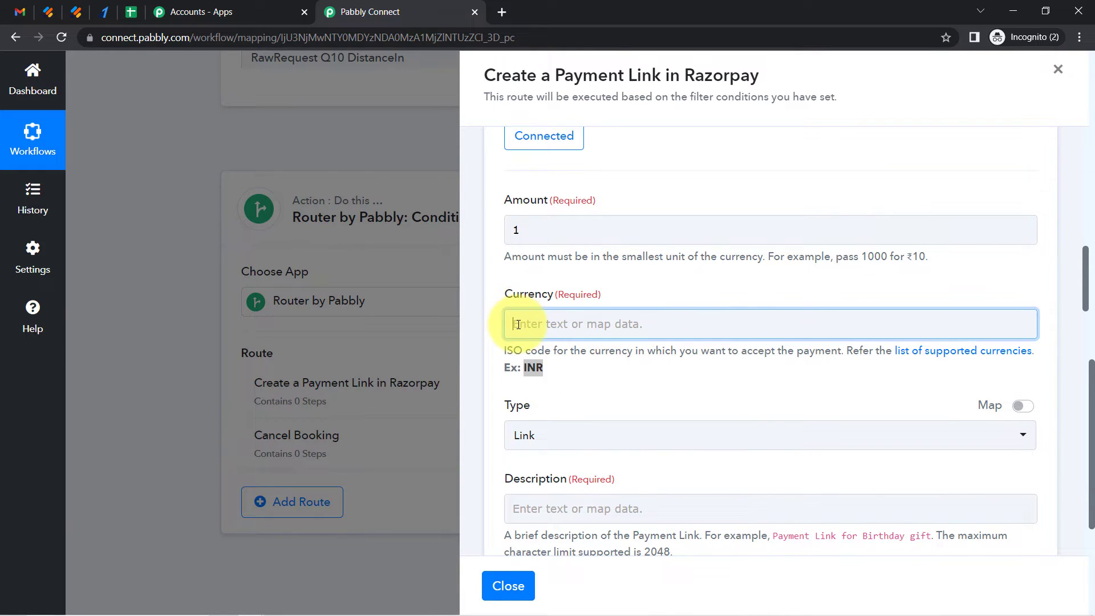
pyautogui.write('INR')
pyautogui.click(488, 292)
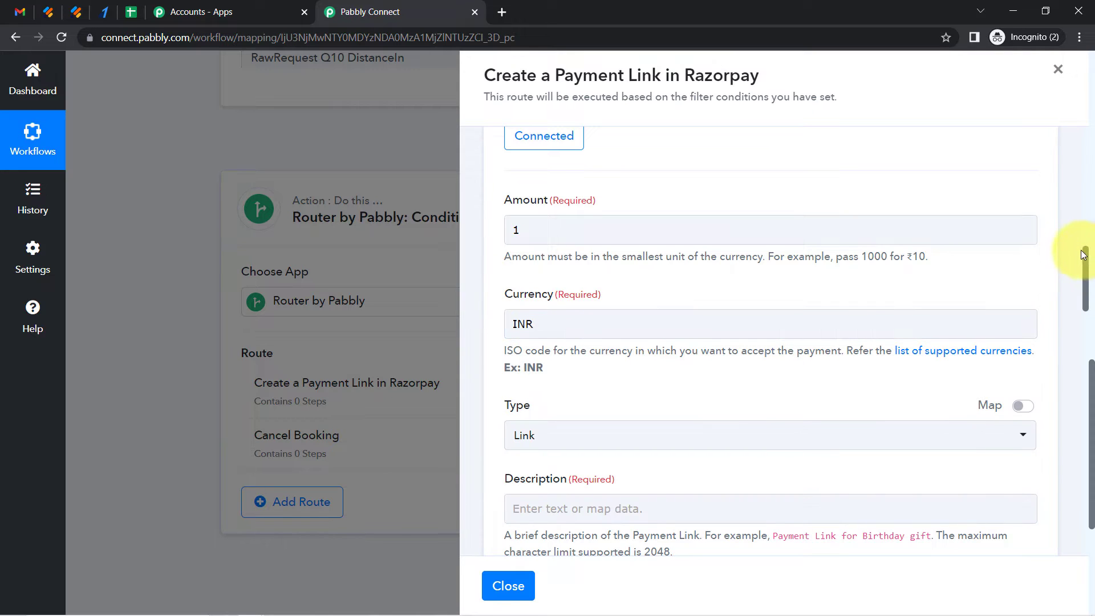
# Set the payment link Description to a
pyautogui.scroll(-5, 1087, 274)
pyautogui.click(622, 238)
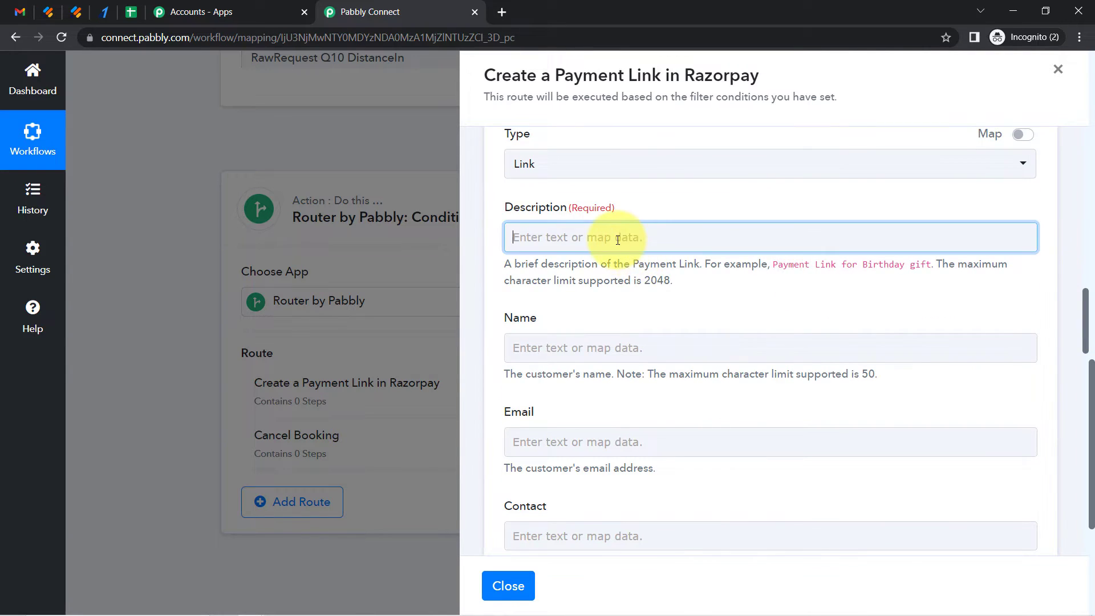
pyautogui.write('a')
pyautogui.click(483, 325)
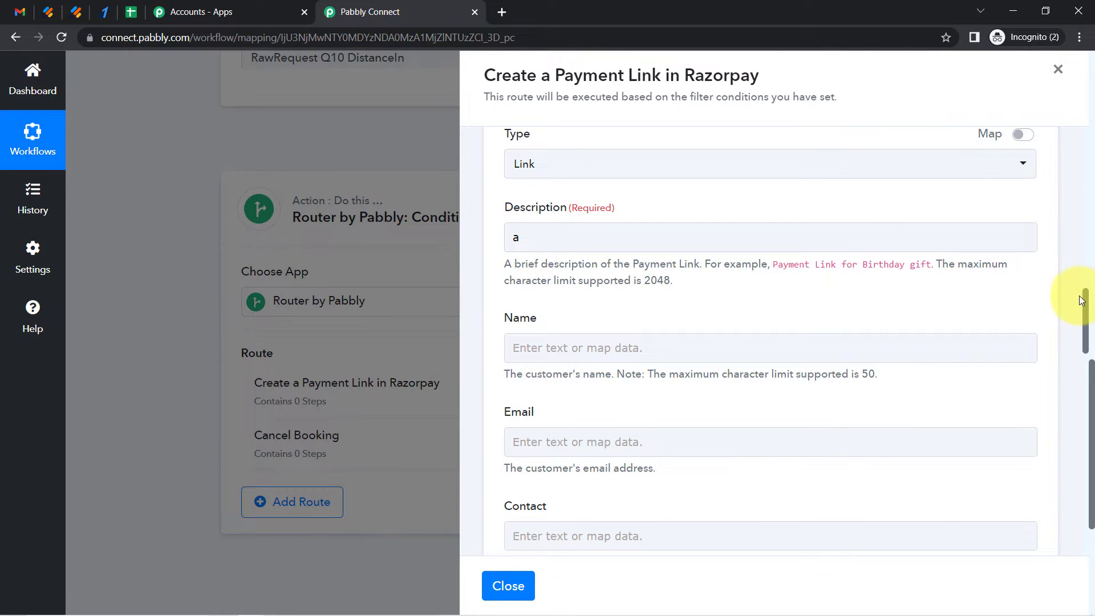
# Try to save the Create Payment Link action step
pyautogui.moveTo(1086, 307); pyautogui.dragTo(1086, 463)
pyautogui.scroll(-3, 797, 321)
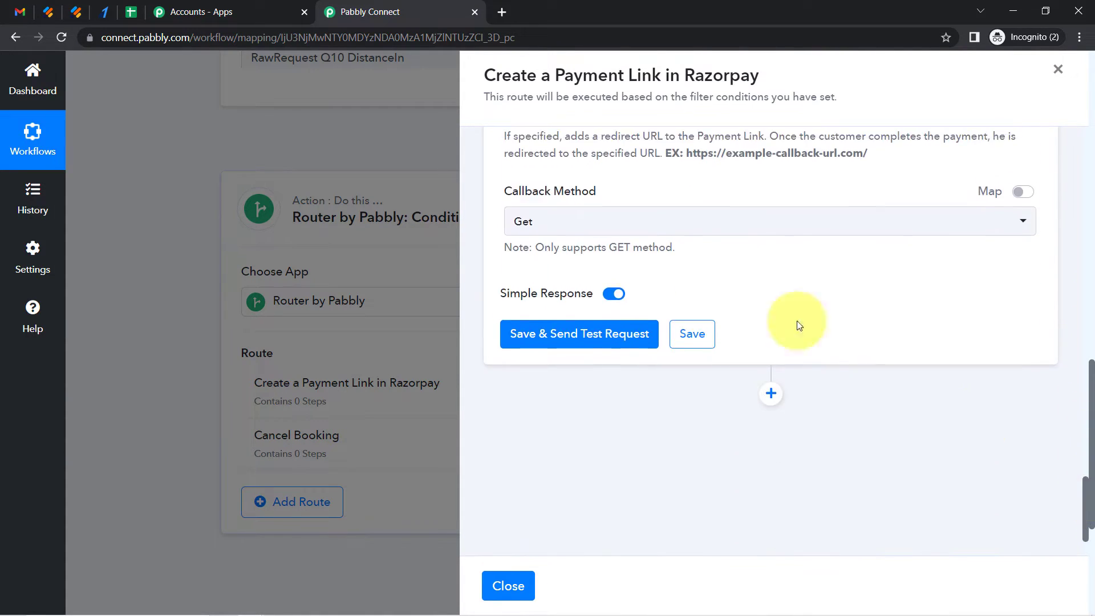
pyautogui.click(707, 335)
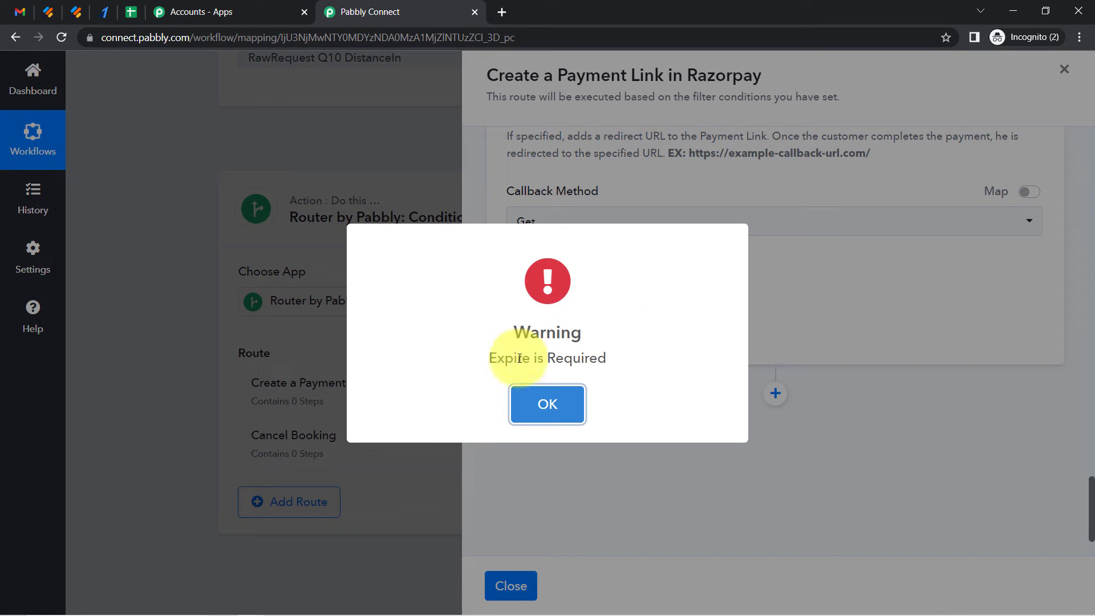
pyautogui.click(544, 407)
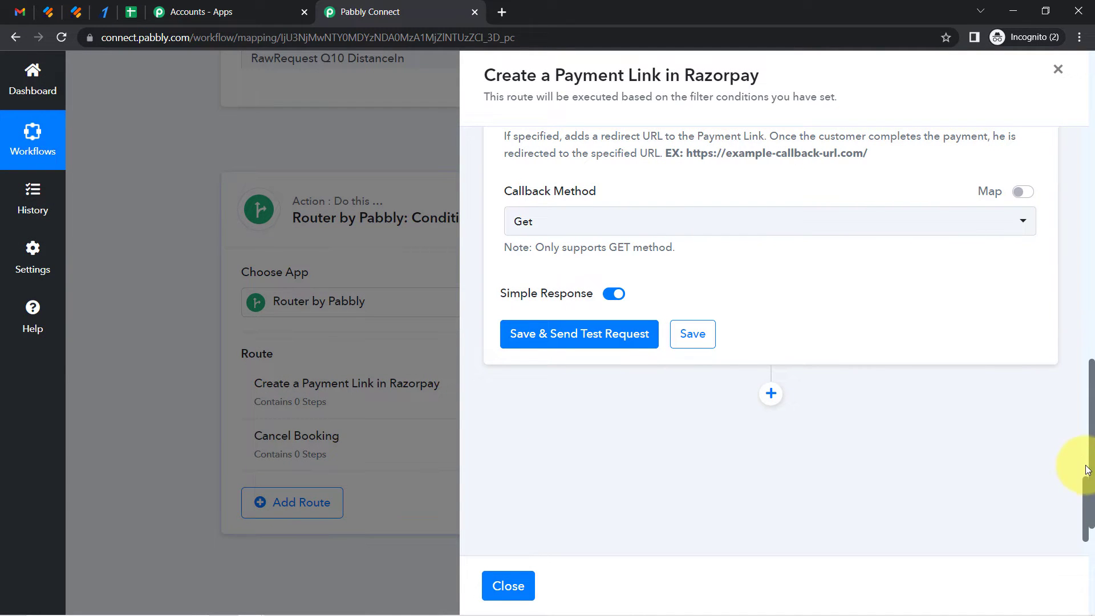
# Set the Expire field to 50 and save the Create Payment Link action step
pyautogui.moveTo(1087, 494); pyautogui.dragTo(1075, 407)
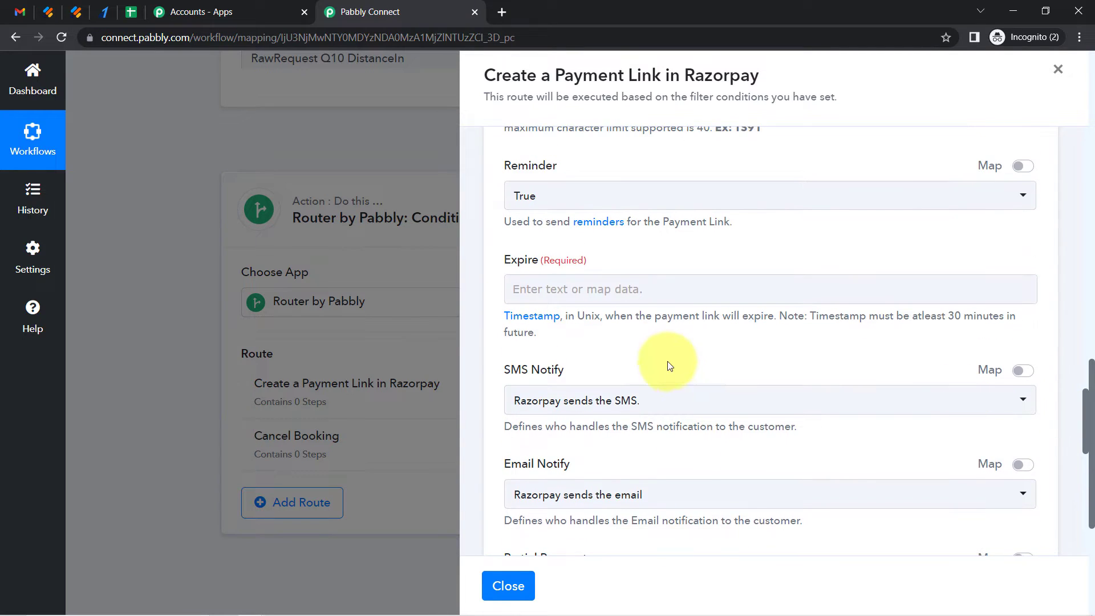
pyautogui.click(623, 286)
pyautogui.scroll(1, 589, 518)
pyautogui.click(554, 353)
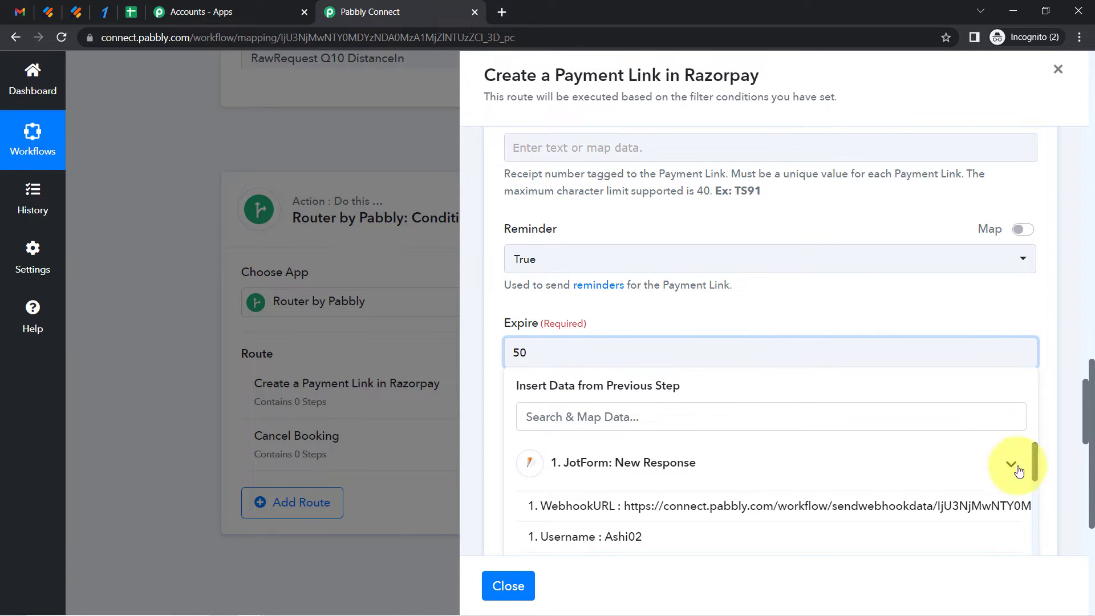
pyautogui.moveTo(1086, 429); pyautogui.dragTo(1067, 508)
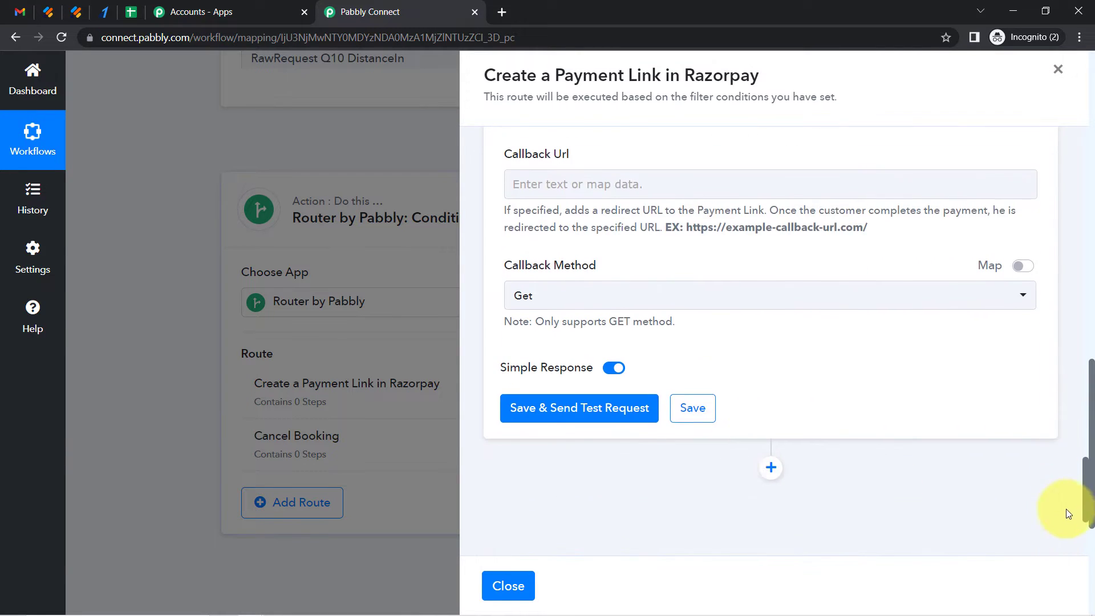
pyautogui.click(693, 417)
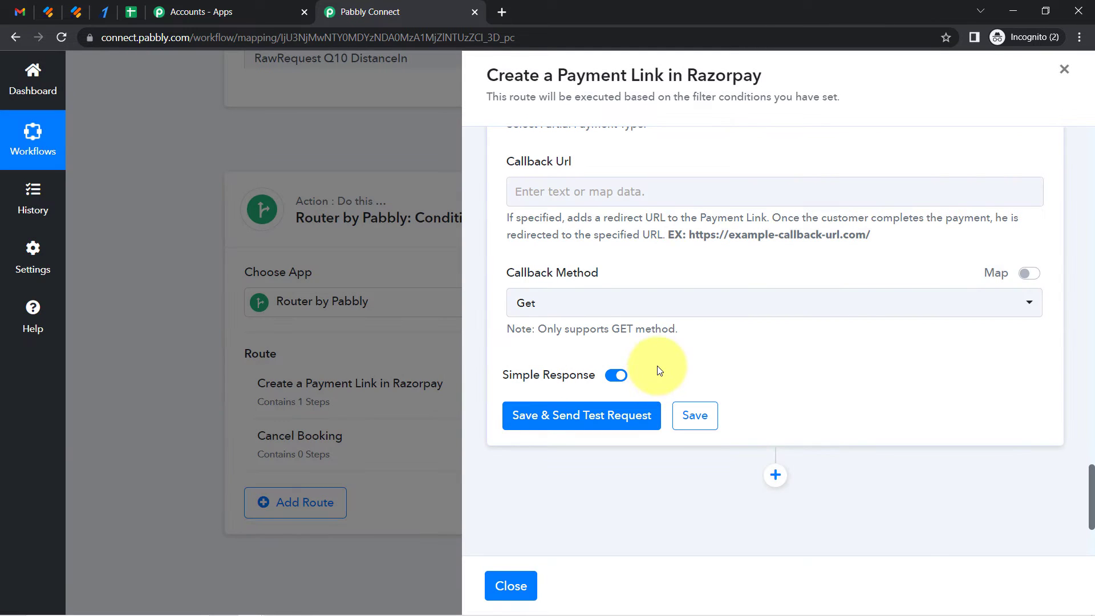
# Close the route panel and examine the TotalFare value in the Jotform trigger's received response
pyautogui.click(1065, 69)
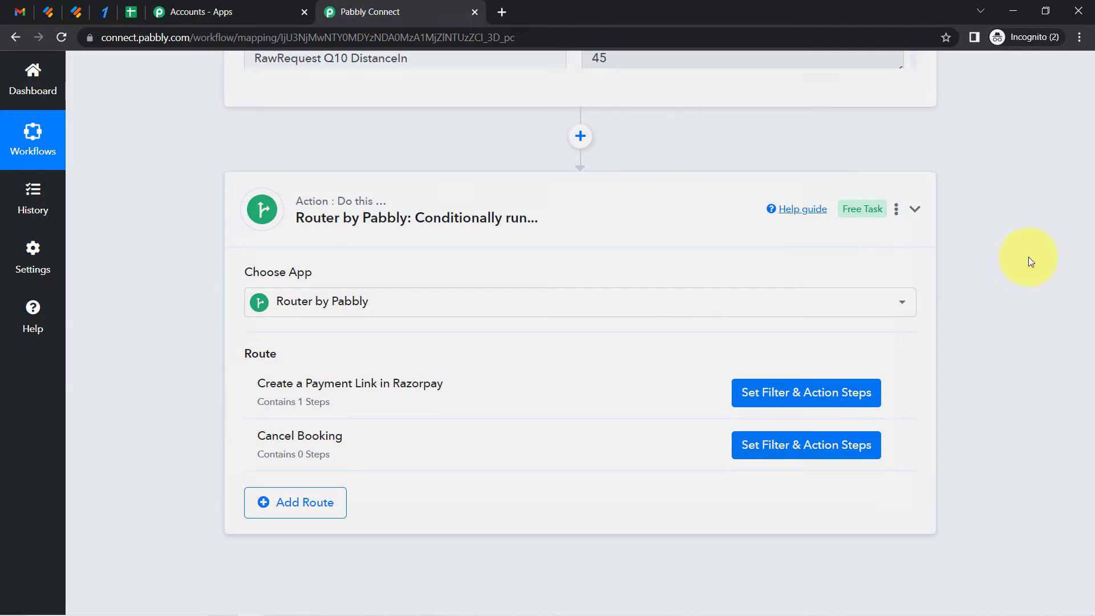
pyautogui.scroll(8, 1091, 443)
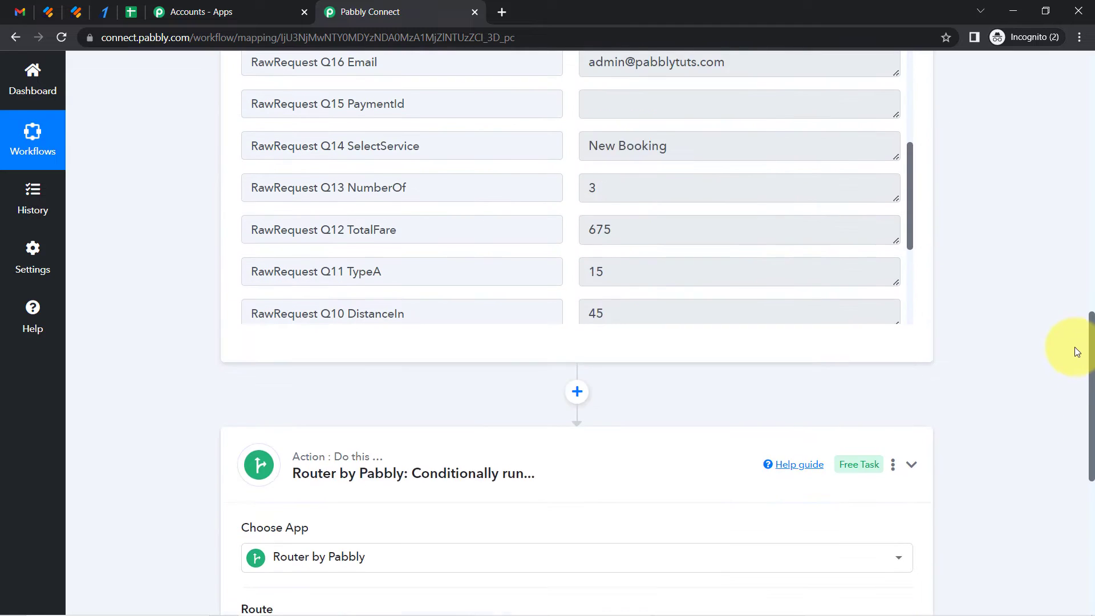
pyautogui.scroll(1, 1072, 292)
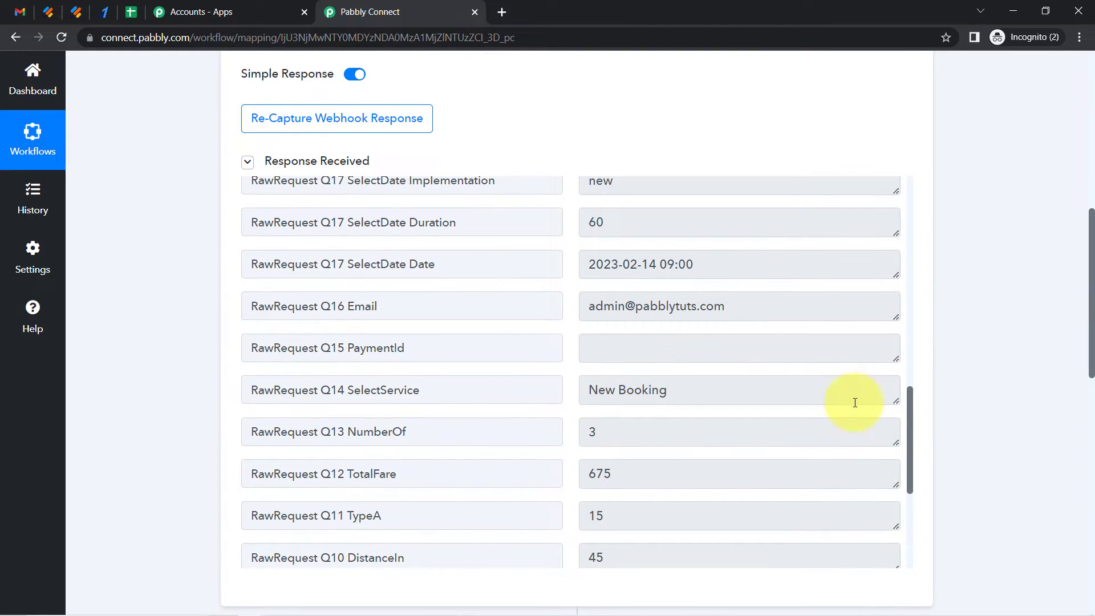
pyautogui.moveTo(911, 406); pyautogui.dragTo(908, 433)
pyautogui.click(602, 342)
pyautogui.doubleClick(600, 349)
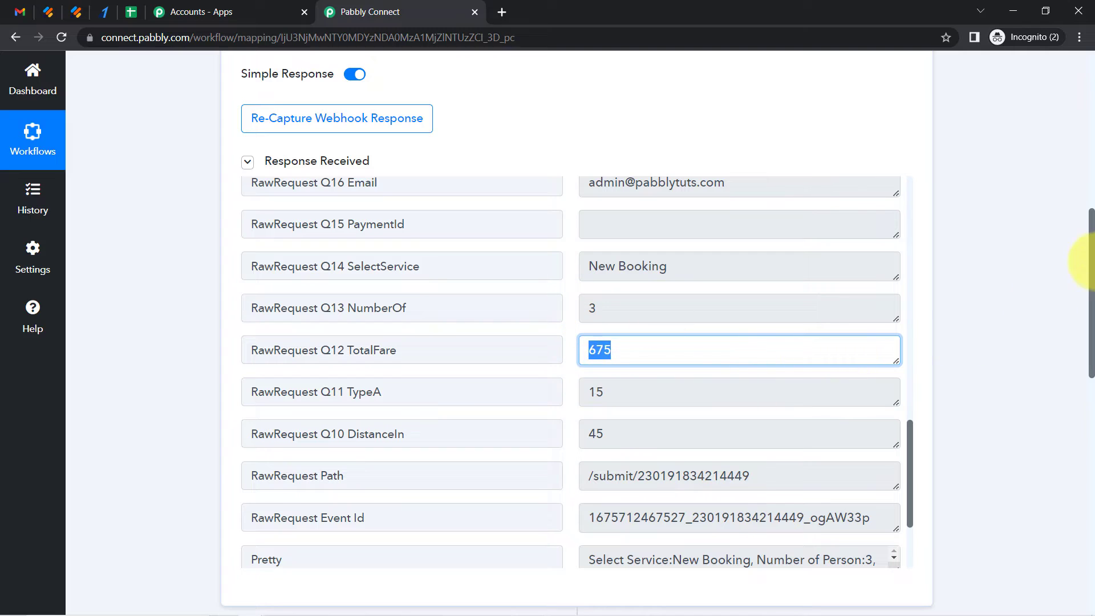
# Reopen the Razorpay Create Payment Link step and map its Amount field to the Jotform TotalFare value
pyautogui.moveTo(1092, 261); pyautogui.dragTo(1069, 451)
pyautogui.click(764, 300)
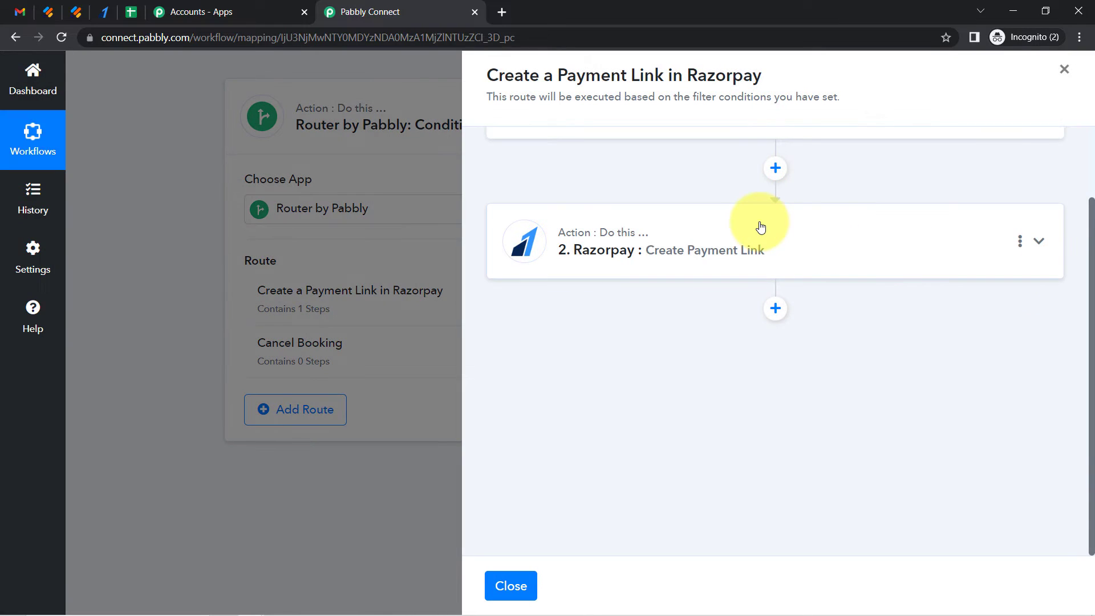
pyautogui.click(761, 228)
pyautogui.moveTo(1092, 195); pyautogui.dragTo(1092, 269)
pyautogui.click(565, 195)
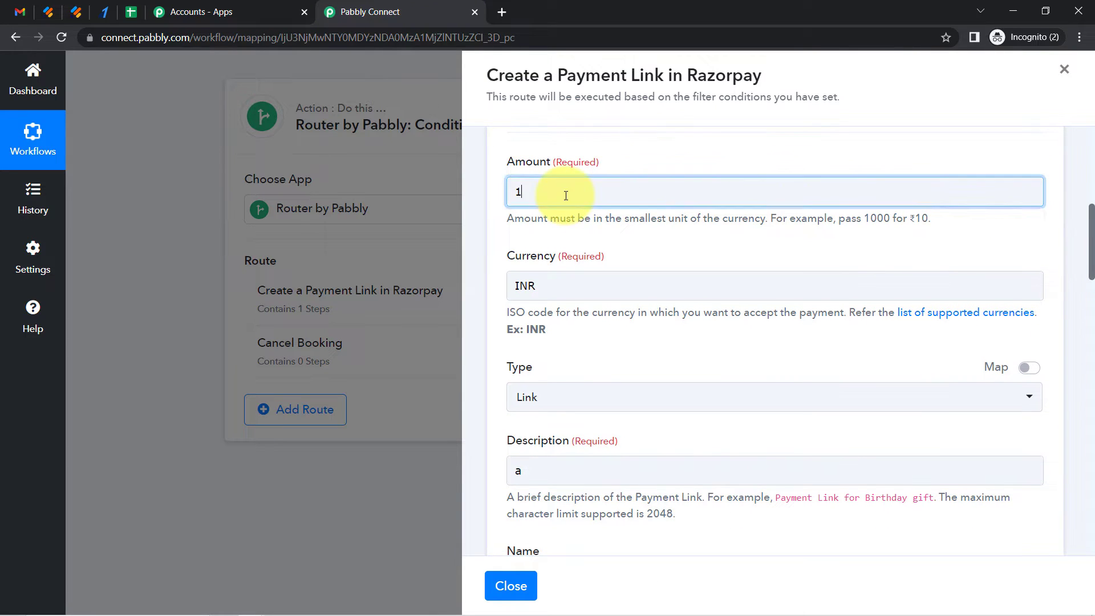
pyautogui.click(564, 152)
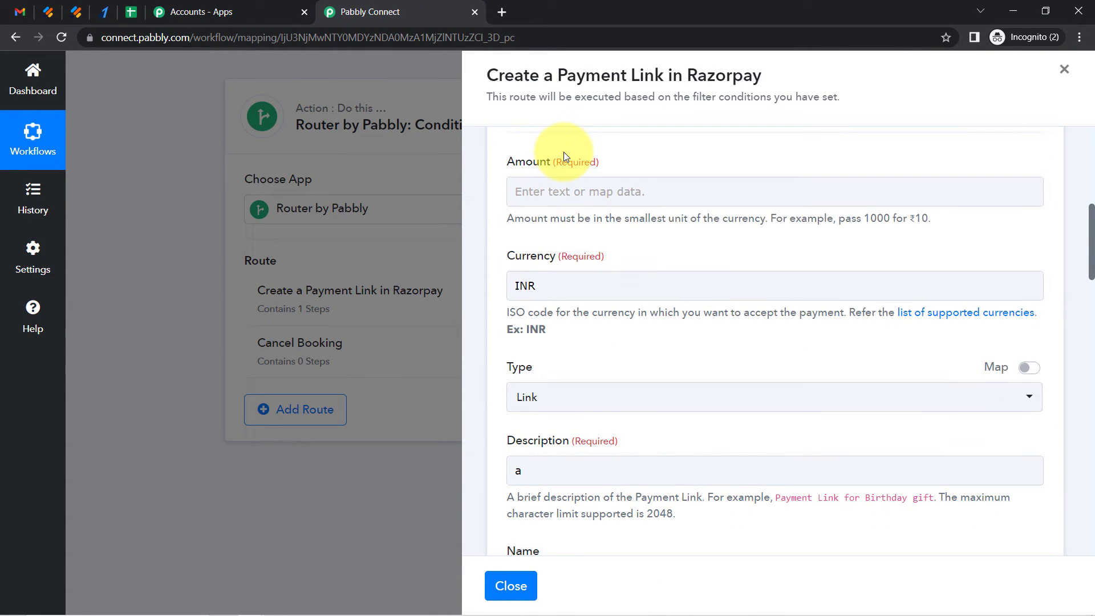
pyautogui.click(532, 192)
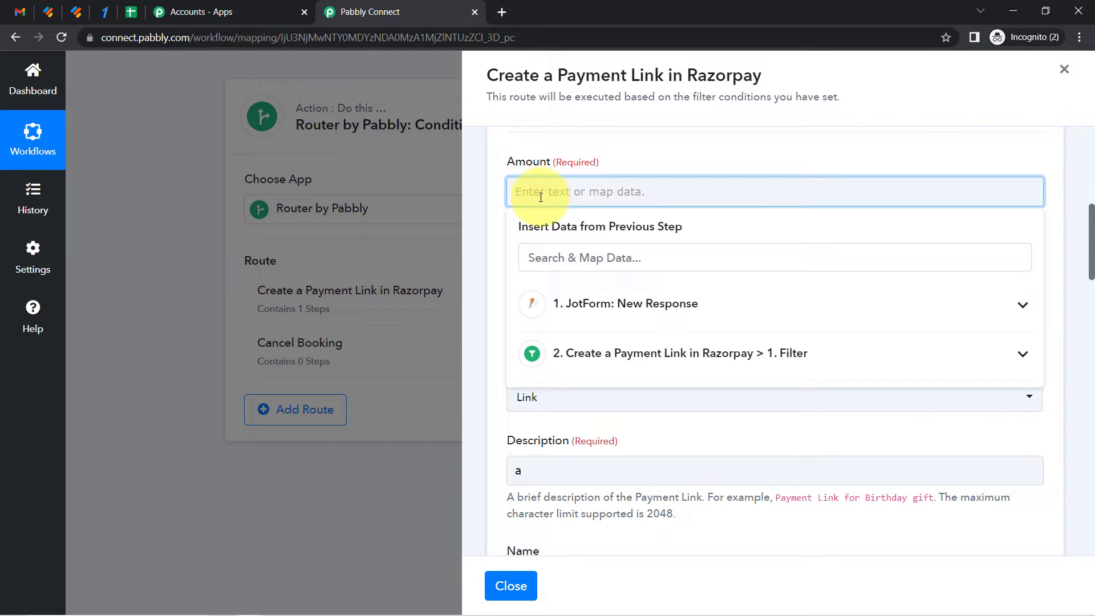
pyautogui.click(611, 308)
pyautogui.click(571, 263)
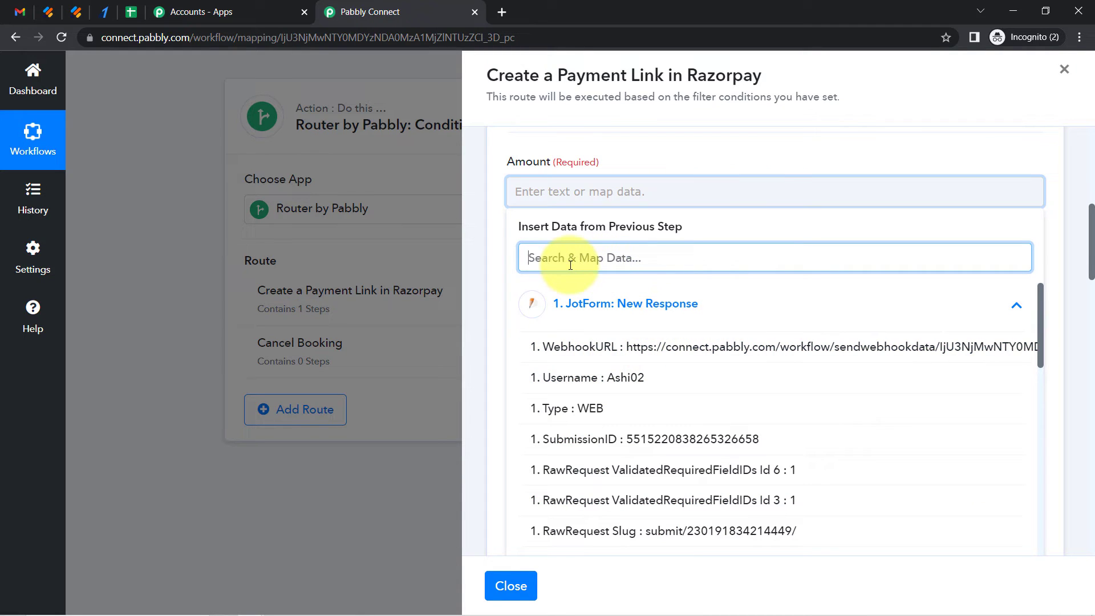
pyautogui.write('64')
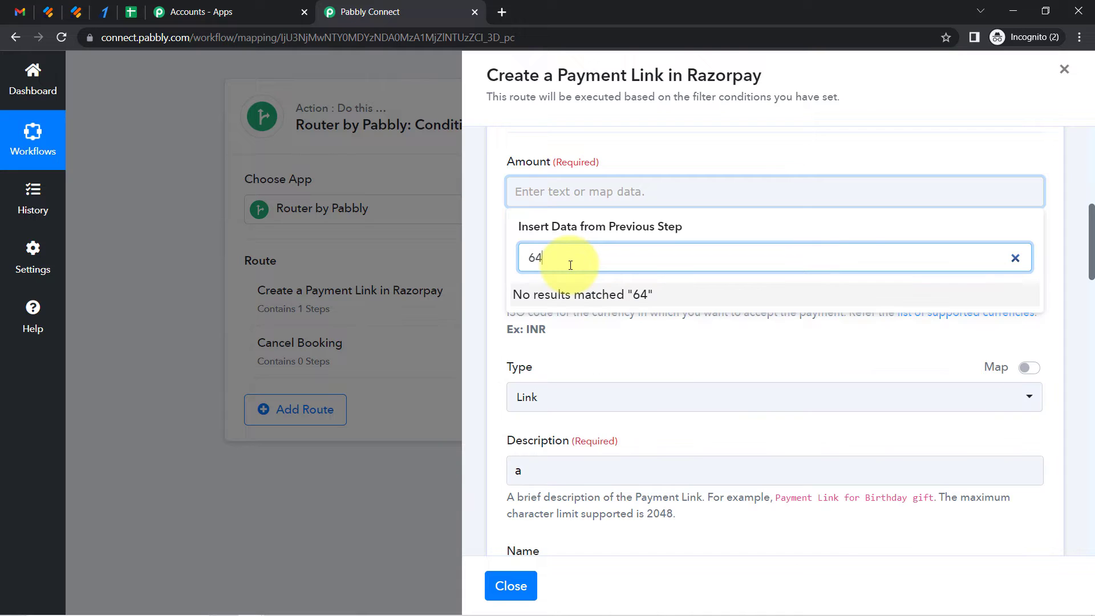
pyautogui.press('BackSpace')
pyautogui.press('BackSpace')
pyautogui.press('BackSpace')
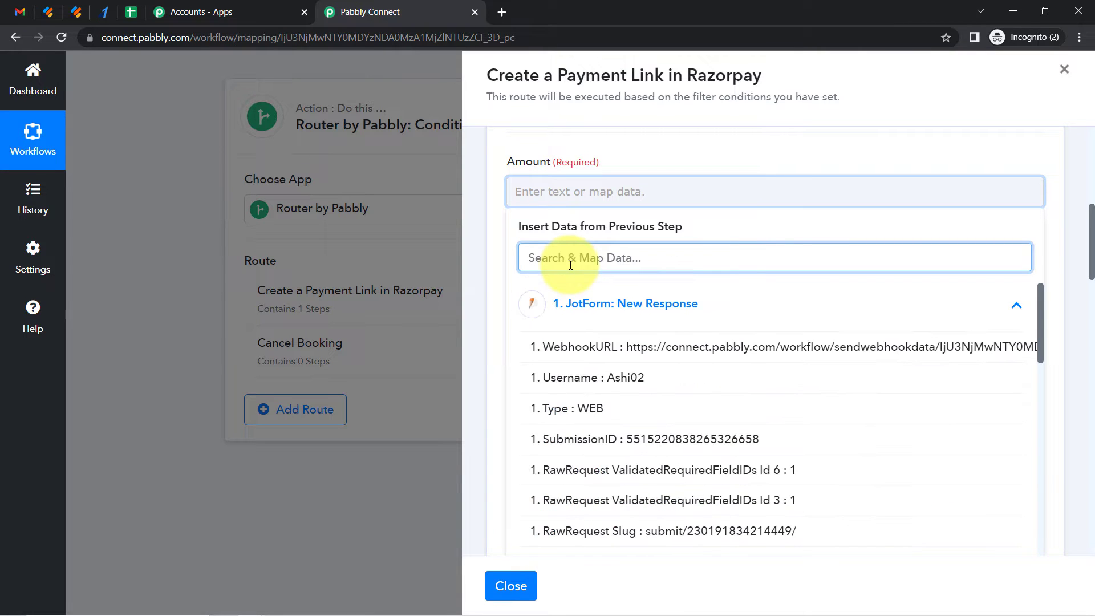
pyautogui.moveTo(1040, 329); pyautogui.dragTo(1018, 492)
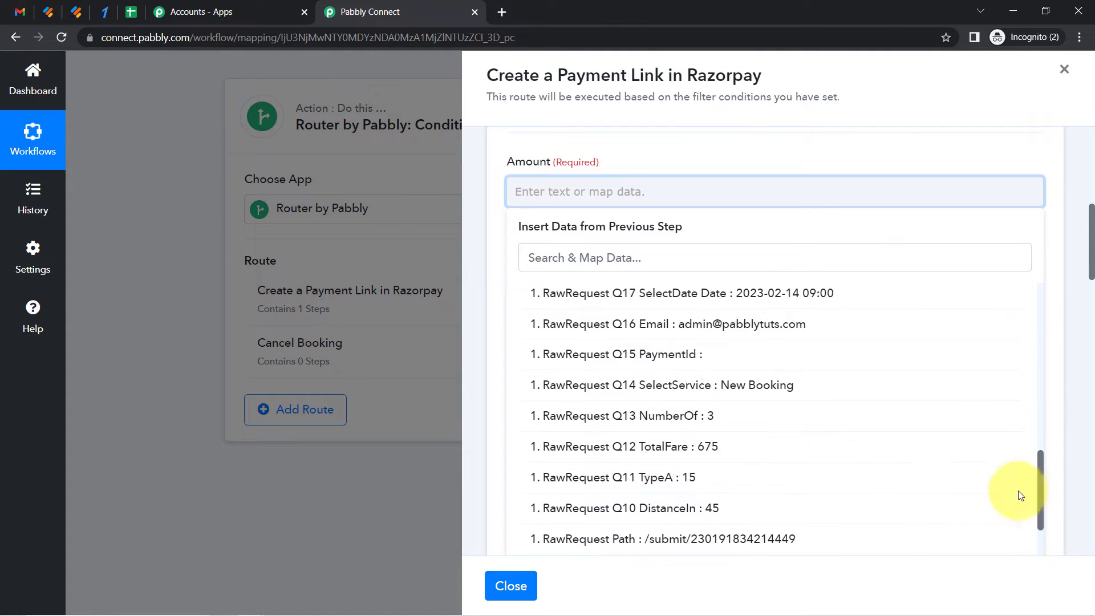
pyautogui.click(707, 451)
# Append 00 after the mapped TotalFare in Amount so the fare is expressed in the smallest currency unit
pyautogui.click(594, 159)
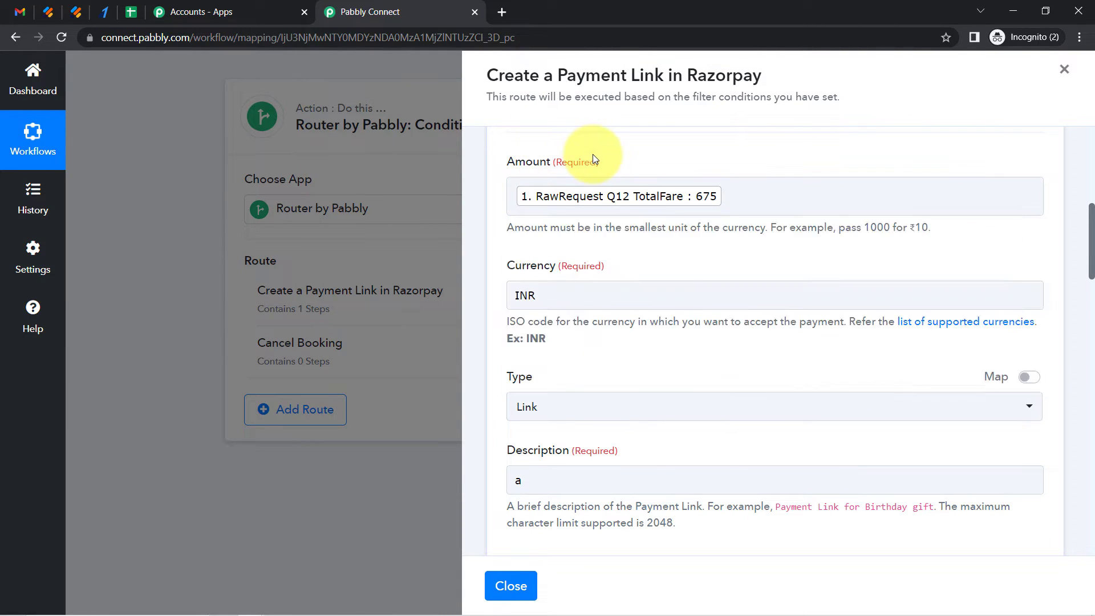
pyautogui.moveTo(548, 227); pyautogui.dragTo(729, 226)
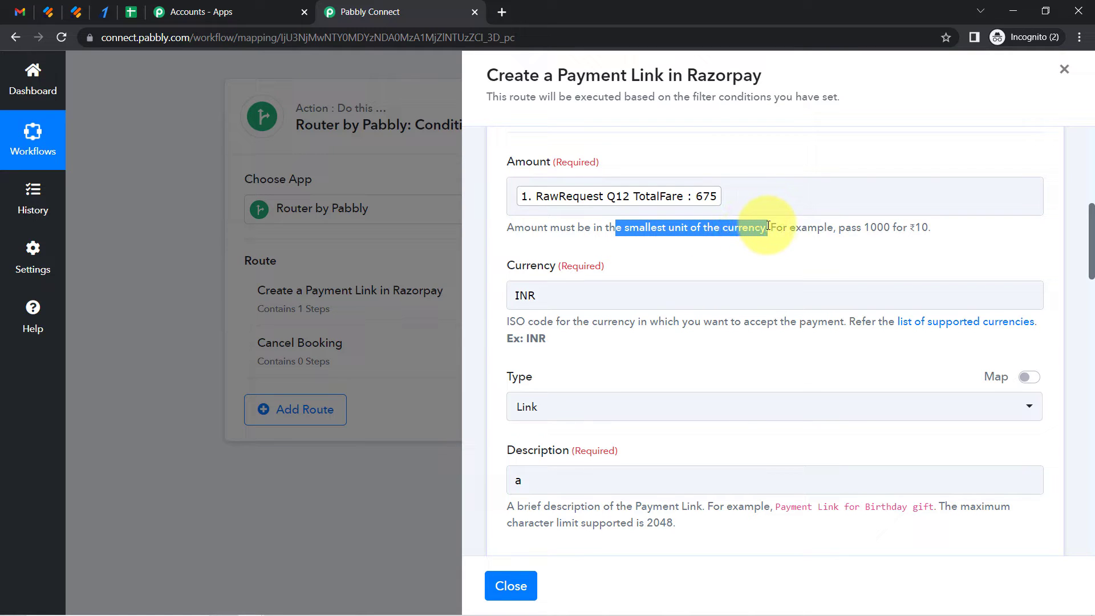
pyautogui.click(926, 225)
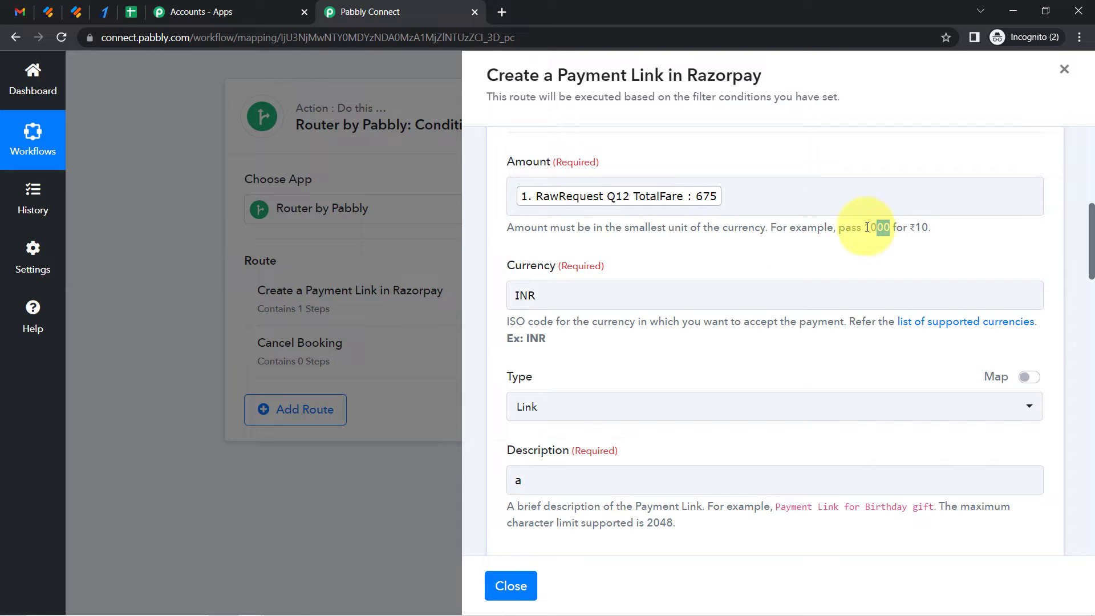
pyautogui.click(743, 194)
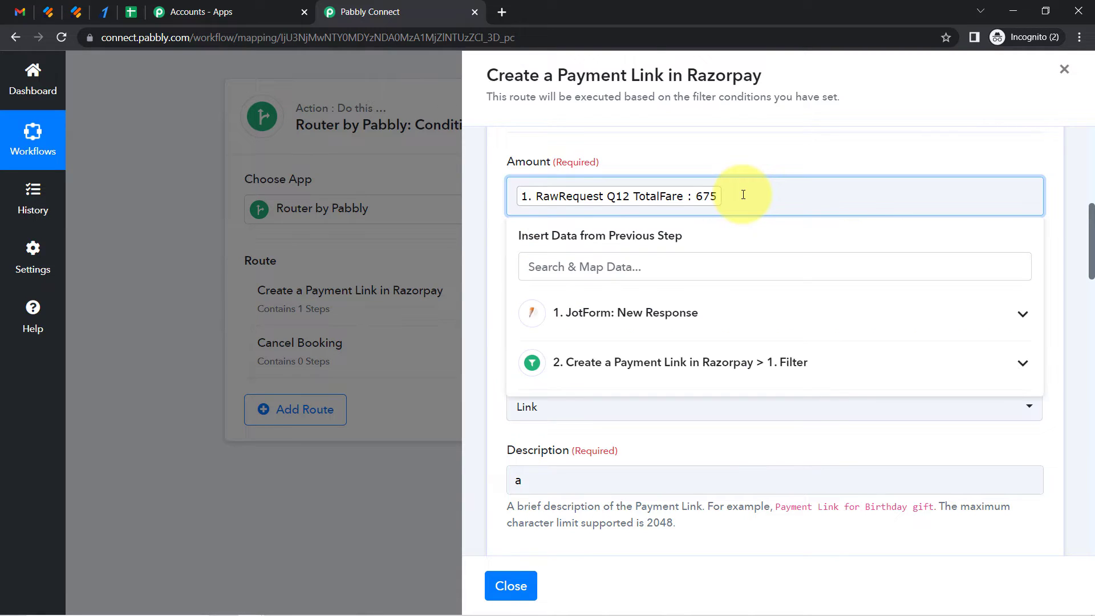
pyautogui.click(743, 156)
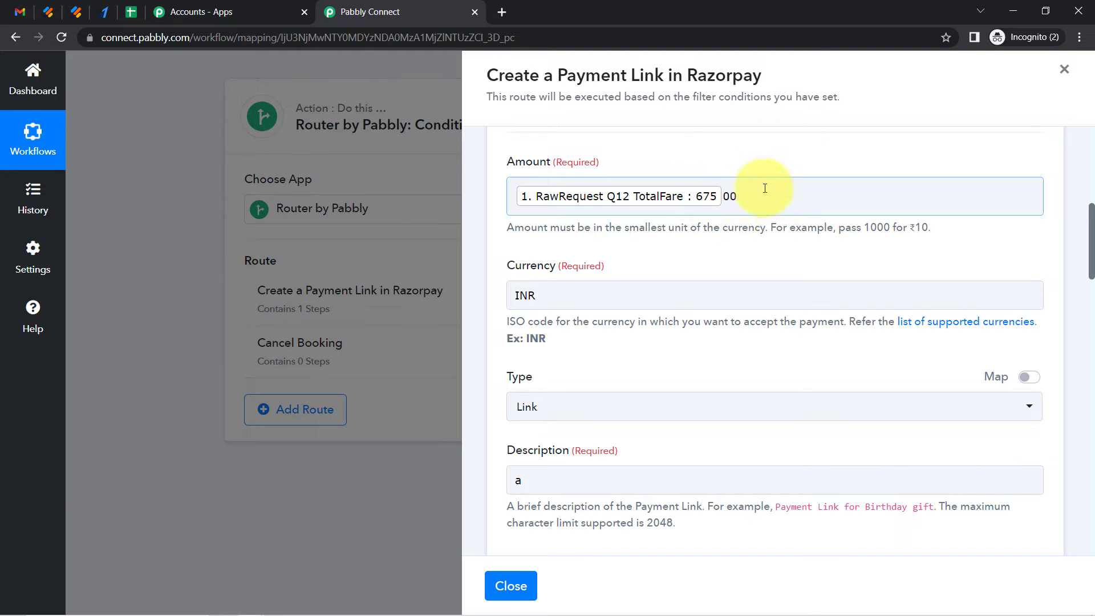
# Set the Description to "Payment Link for New Taxi Booking"
pyautogui.moveTo(1088, 224); pyautogui.dragTo(1091, 268)
pyautogui.click(523, 220)
pyautogui.press('BackSpace')
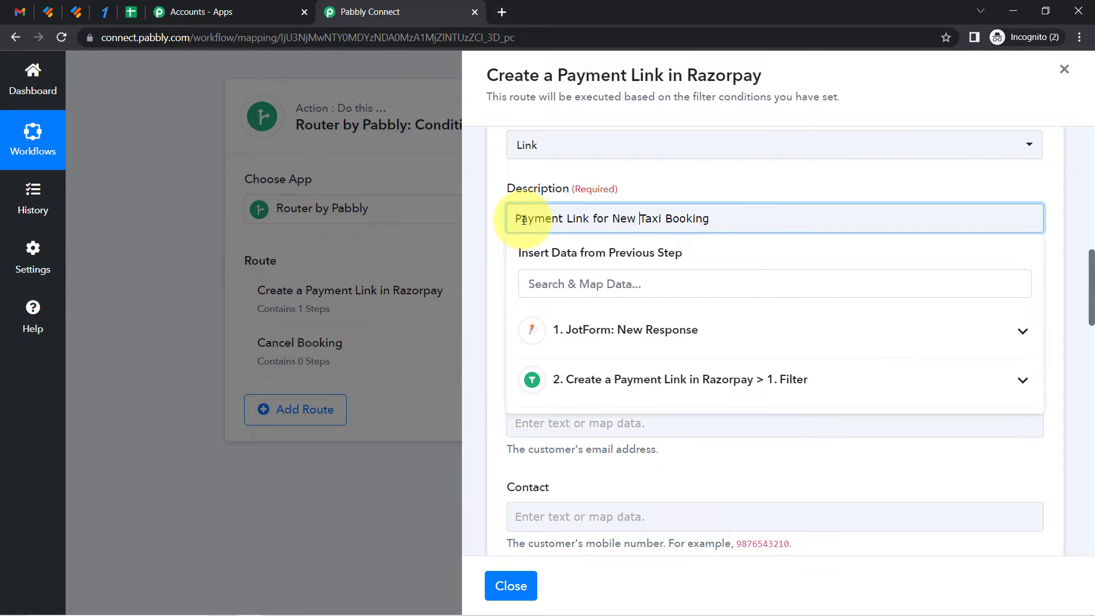
pyautogui.click(576, 184)
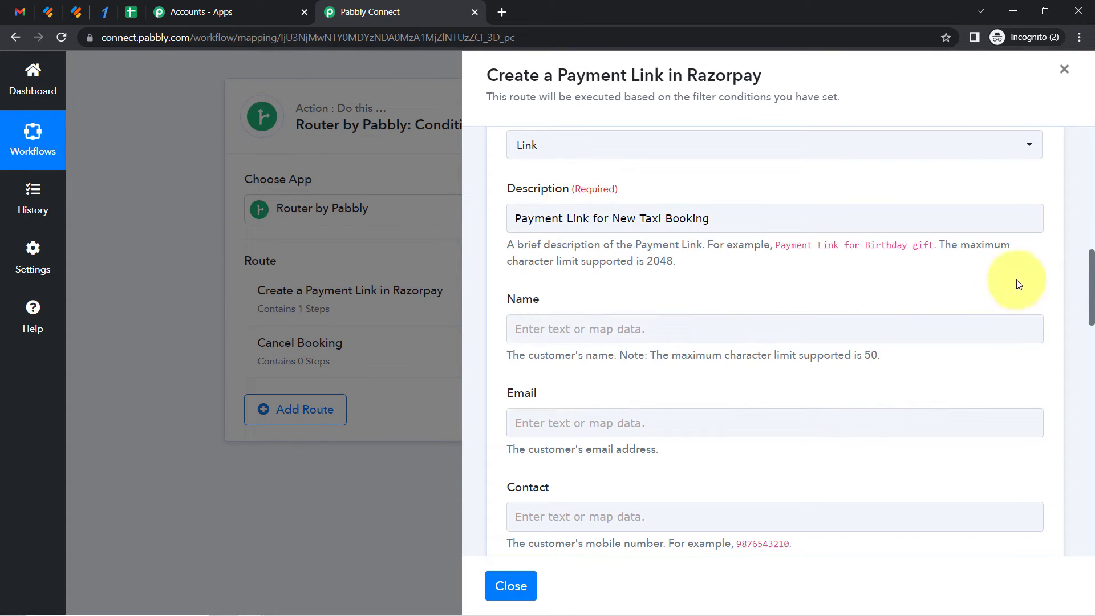
# Map the Name field to the Jotform first-name and last-name values
pyautogui.moveTo(1092, 285); pyautogui.dragTo(1090, 301)
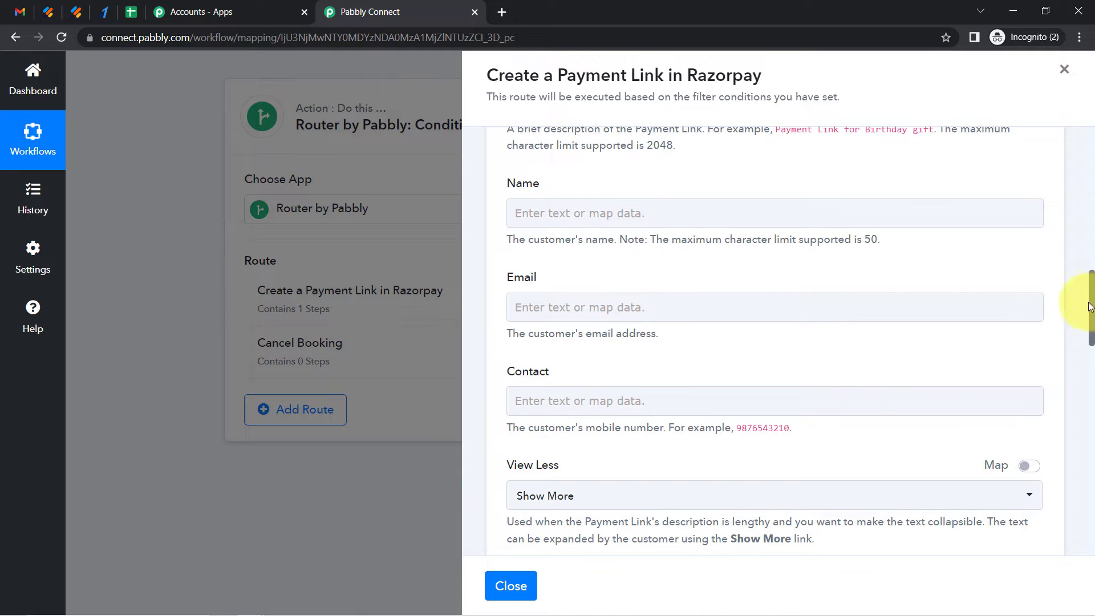
pyautogui.click(563, 214)
pyautogui.click(584, 273)
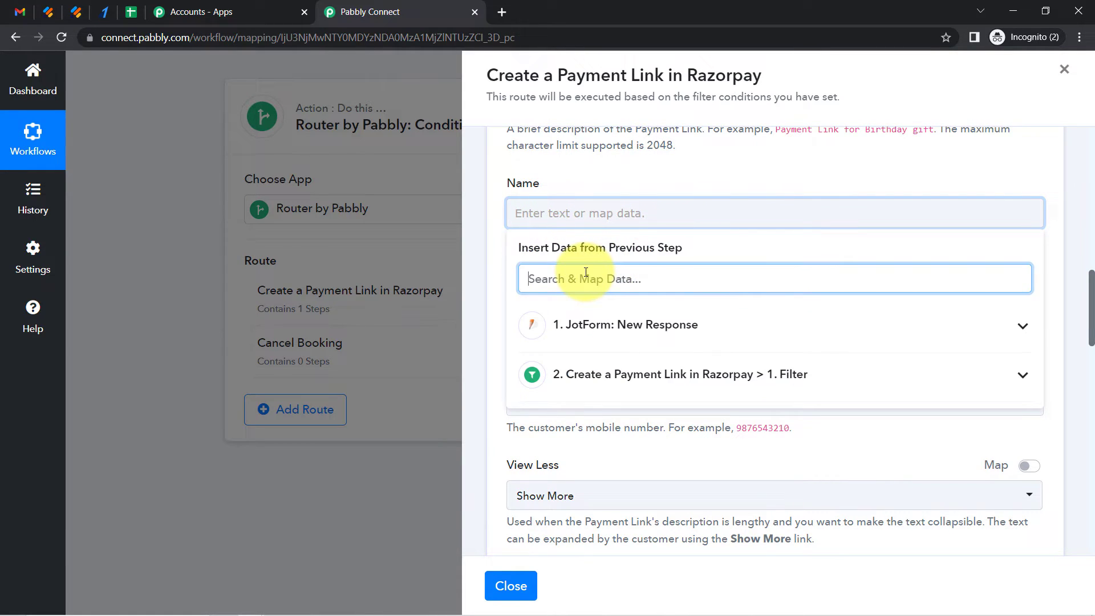
pyautogui.write('name')
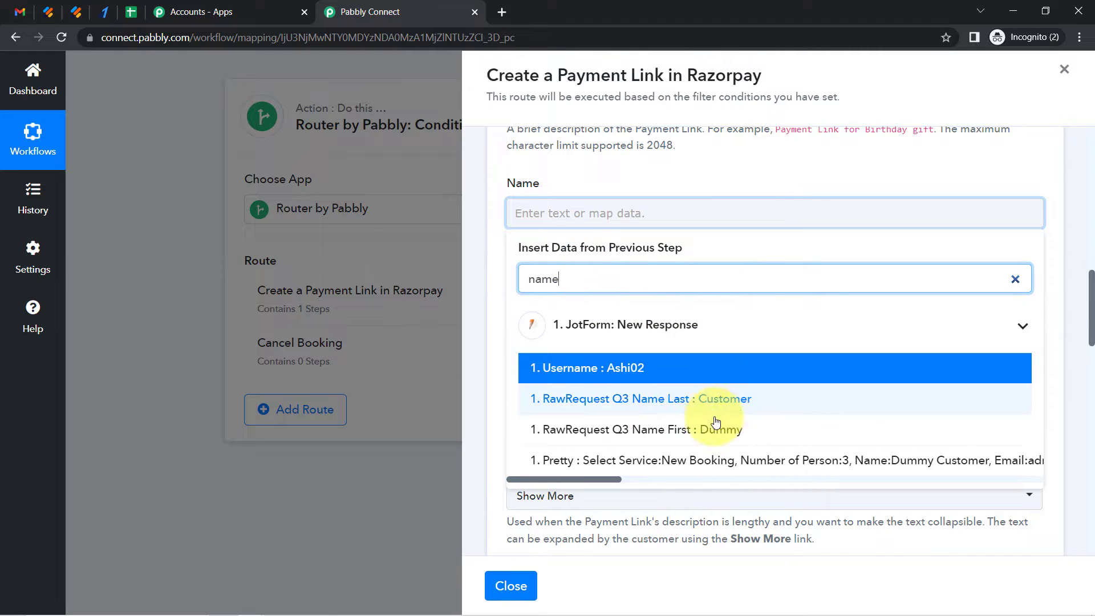
pyautogui.click(727, 429)
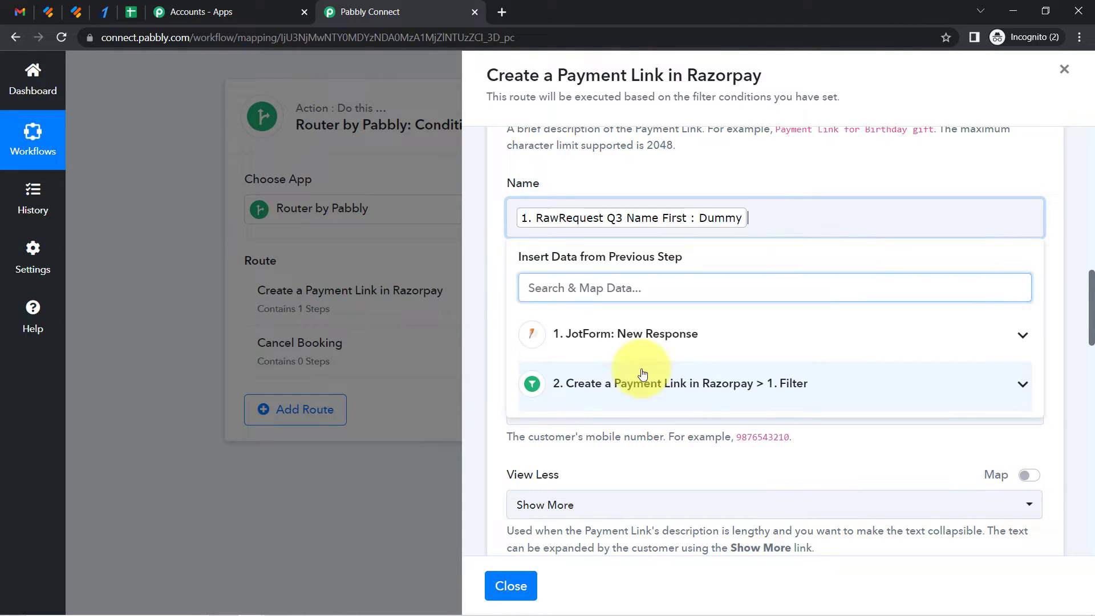
pyautogui.click(492, 300)
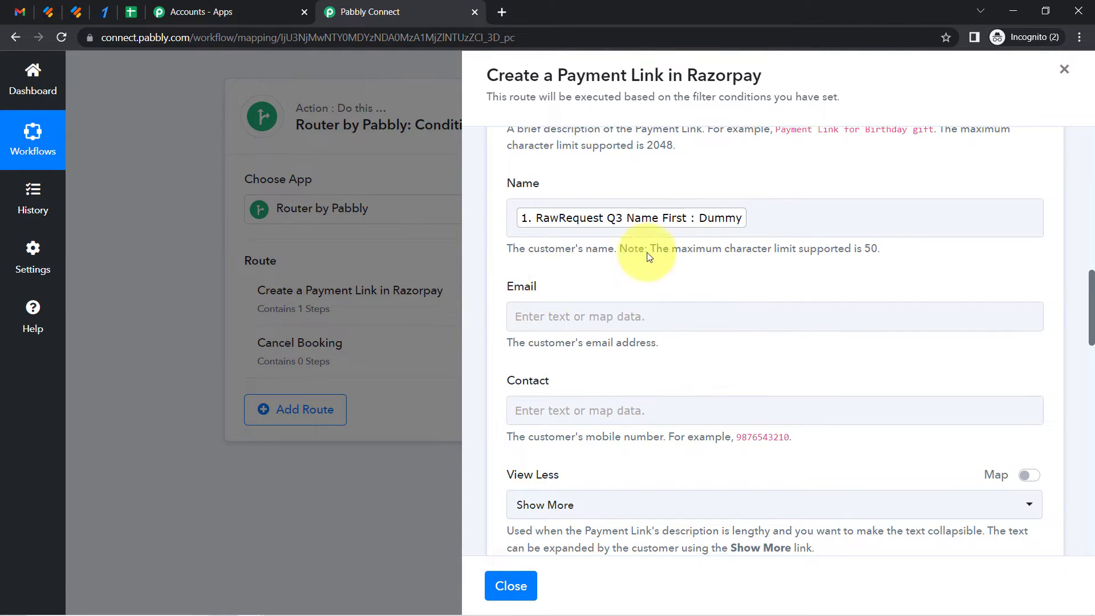
pyautogui.click(766, 214)
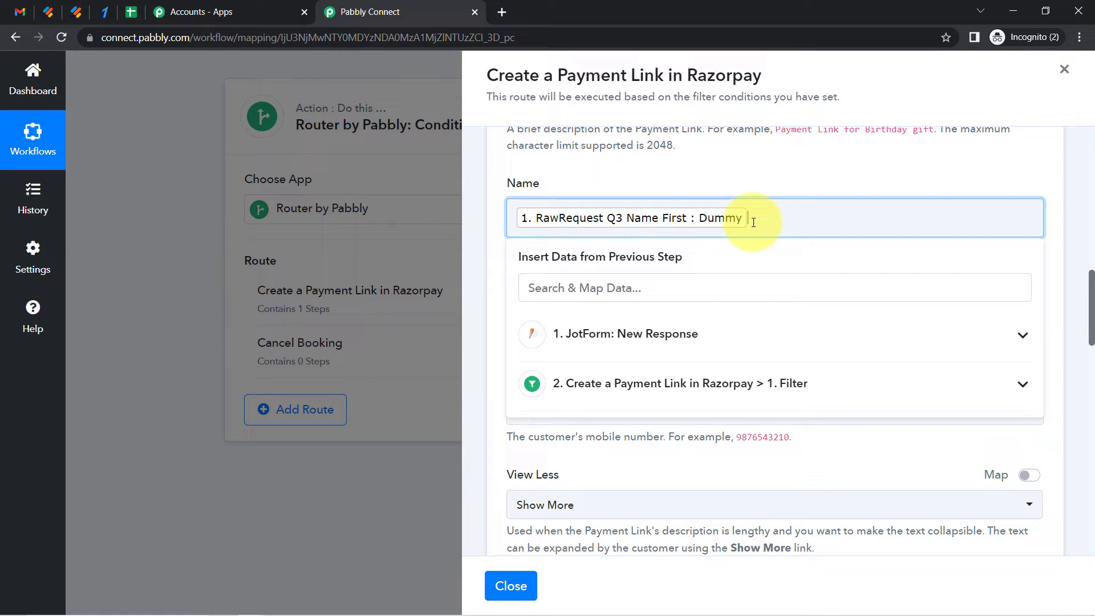
pyautogui.click(668, 284)
pyautogui.write('cus')
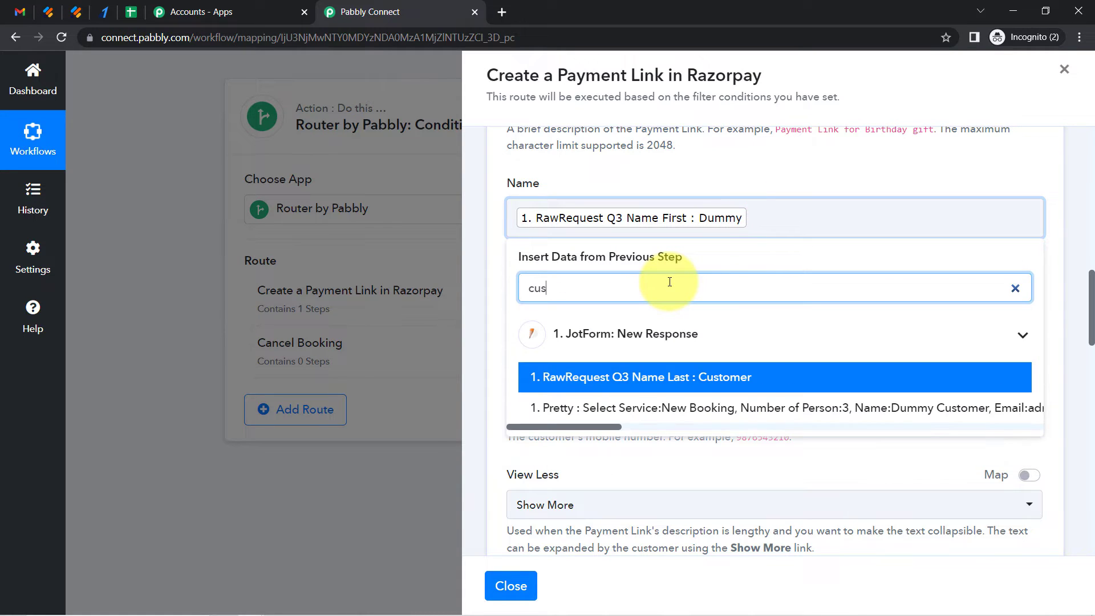
pyautogui.write('t')
pyautogui.click(687, 376)
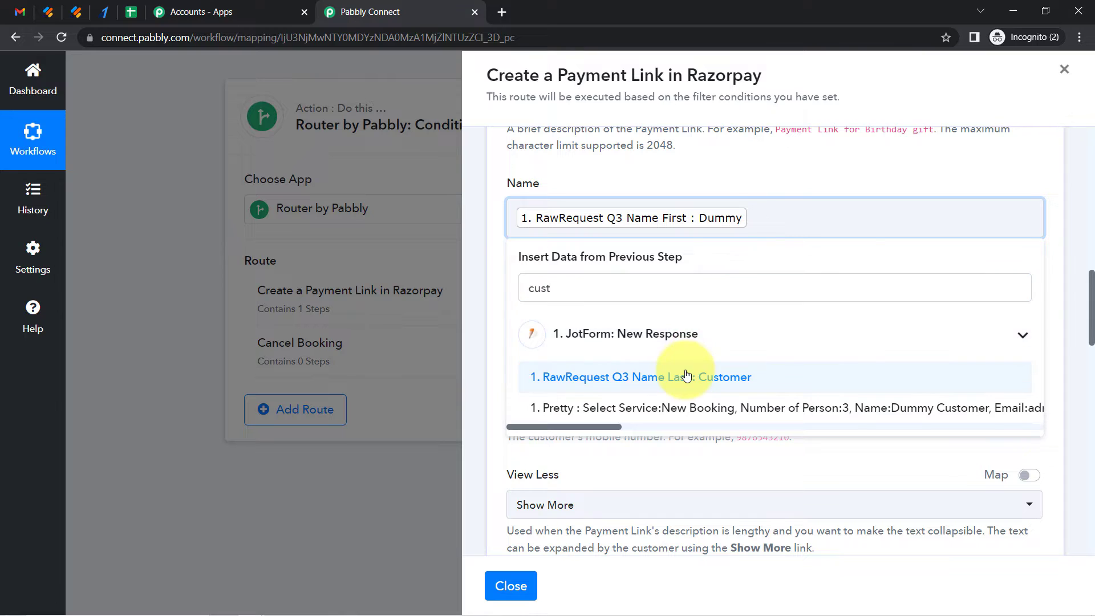
pyautogui.click(489, 374)
# Map the Email field to the Jotform Q16 Email value
pyautogui.click(530, 319)
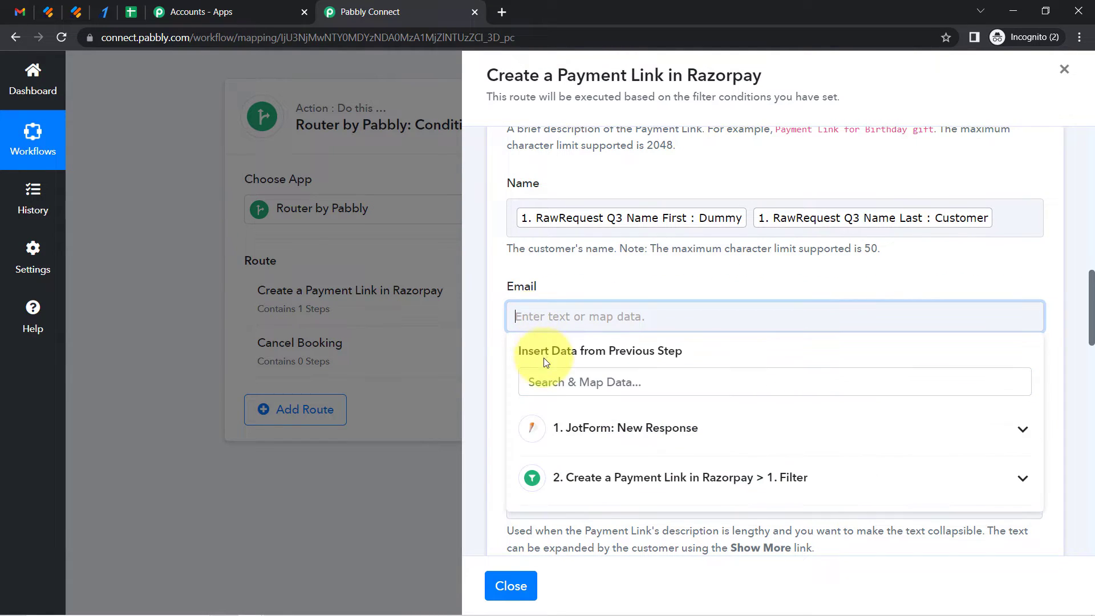
pyautogui.click(542, 386)
pyautogui.write('@')
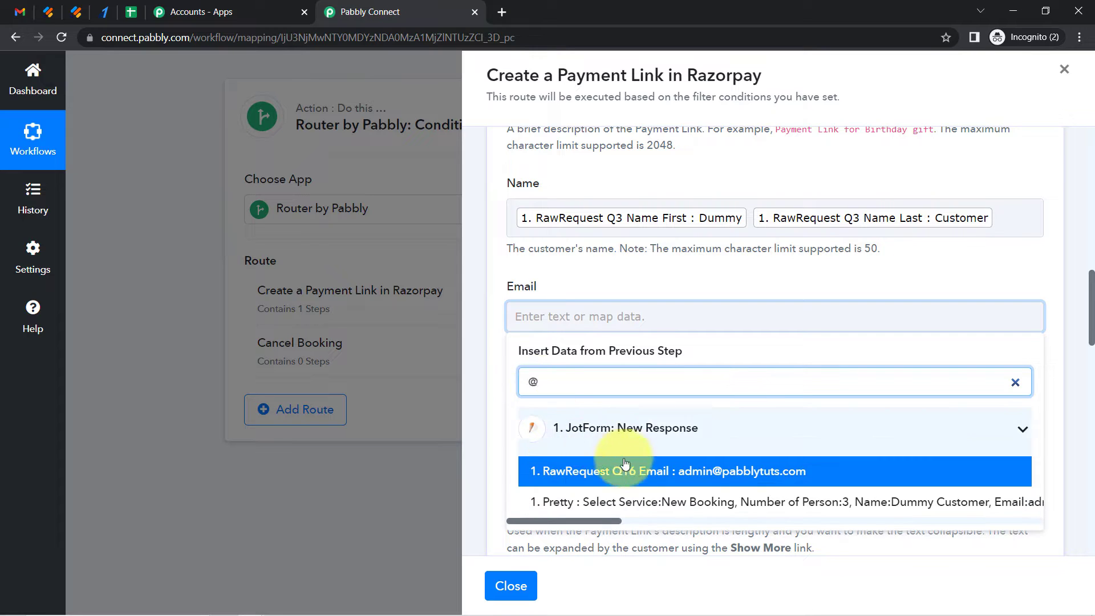
pyautogui.click(678, 473)
pyautogui.click(1090, 288)
pyautogui.scroll(-4, 1091, 288)
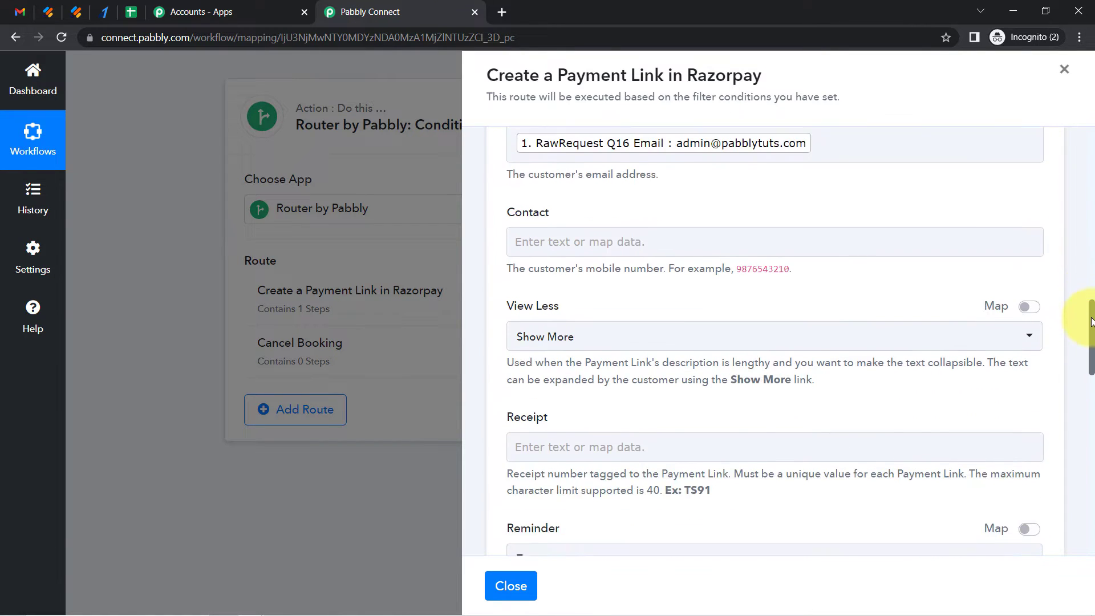
# Map the Contact field to the Jotform Q8 MobileNumber value
pyautogui.click(556, 220)
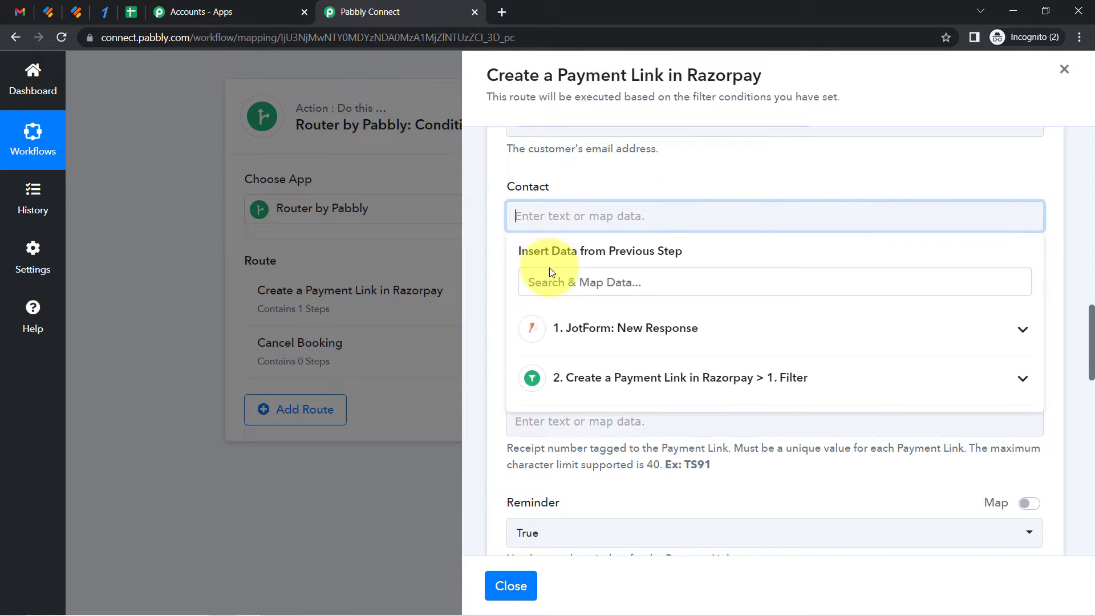
pyautogui.write('9')
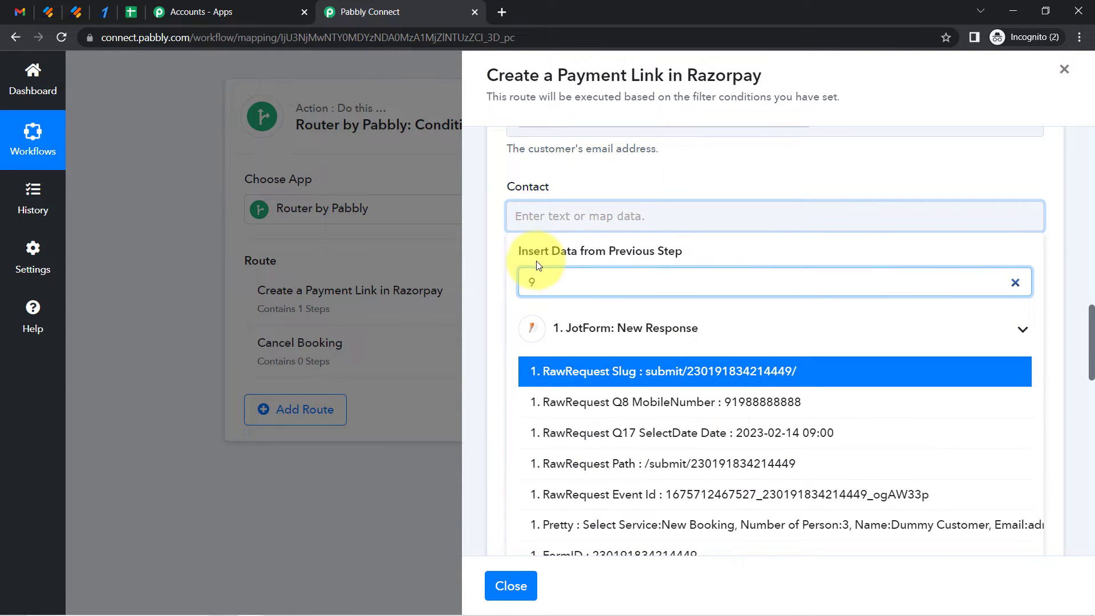
pyautogui.click(718, 411)
pyautogui.click(501, 340)
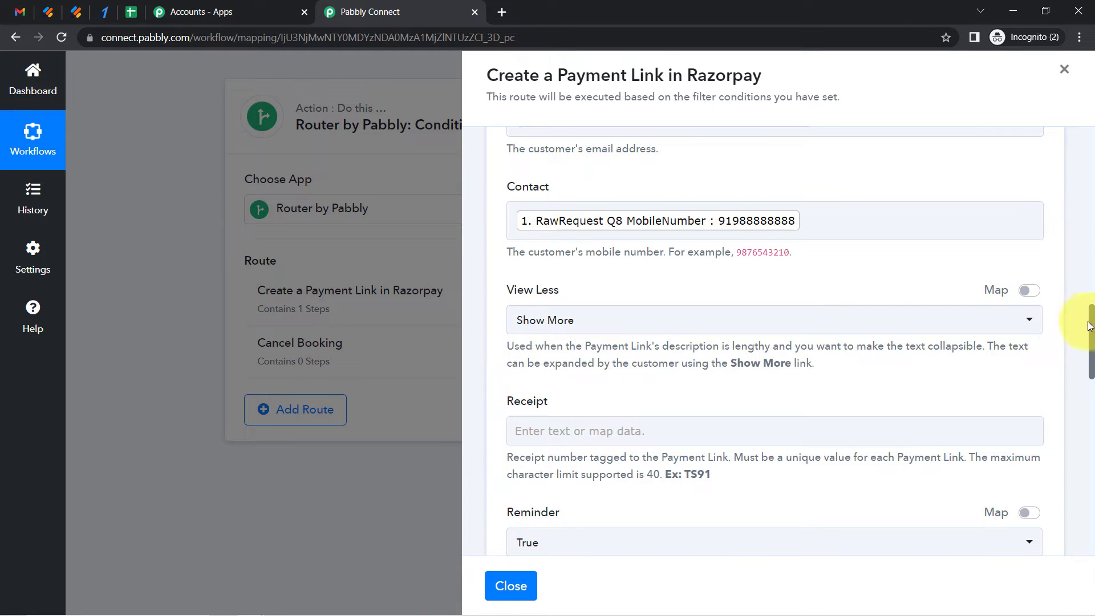
# Clear the value in the Expire field
pyautogui.moveTo(1092, 329); pyautogui.dragTo(1093, 388)
pyautogui.moveTo(546, 292); pyautogui.dragTo(500, 292)
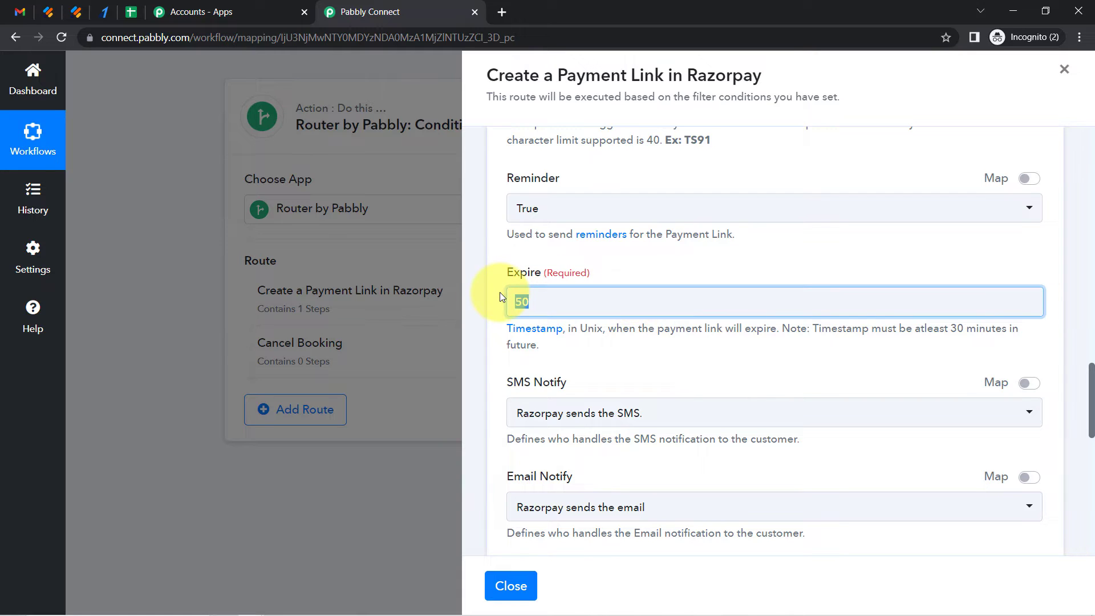
pyautogui.press('BackSpace')
pyautogui.click(600, 301)
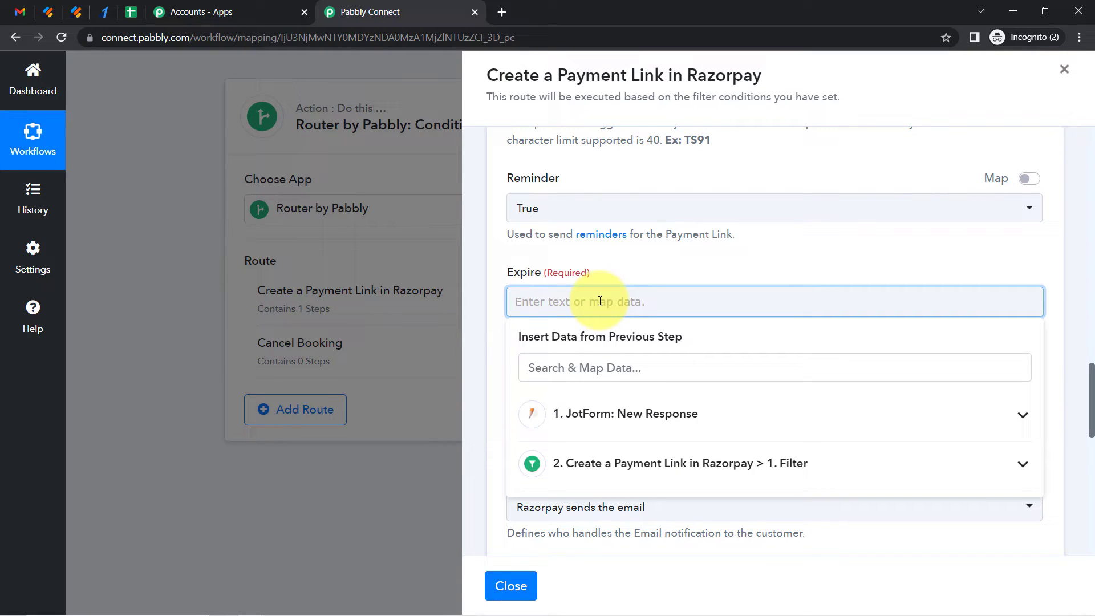
pyautogui.click(554, 277)
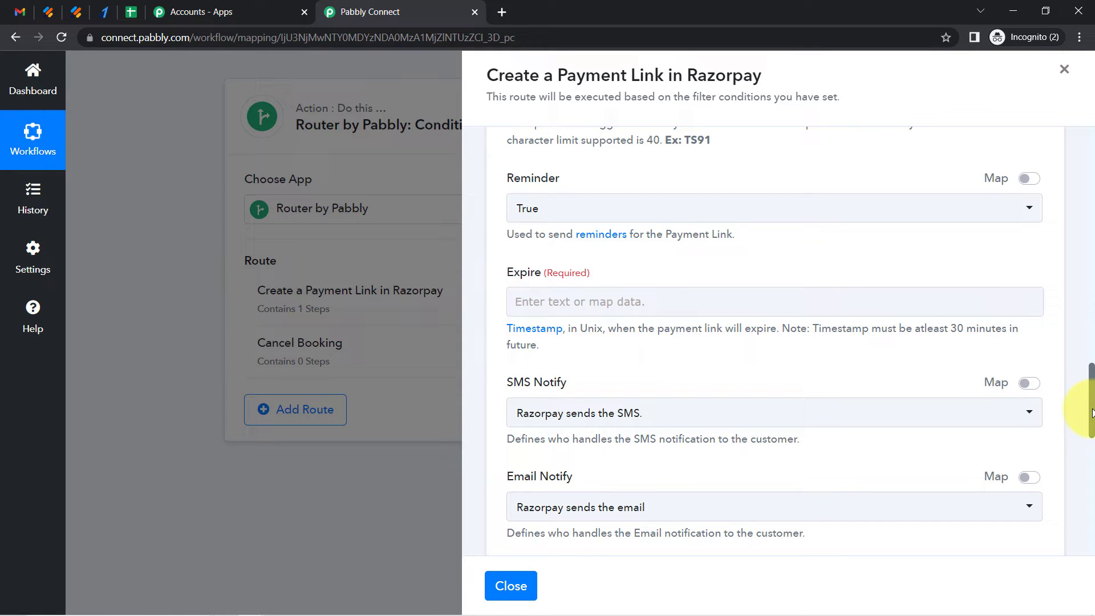
# Insert a Date/Time Formatter action between the filter and the Razorpay payment link step
pyautogui.moveTo(1093, 413); pyautogui.dragTo(1078, 143)
pyautogui.click(763, 244)
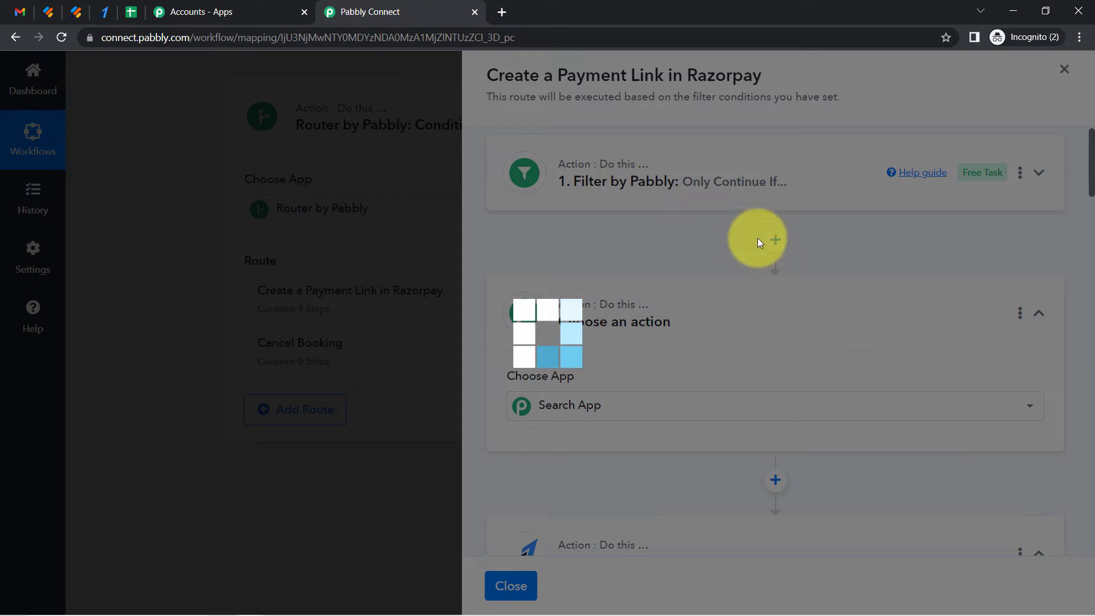
pyautogui.click(585, 408)
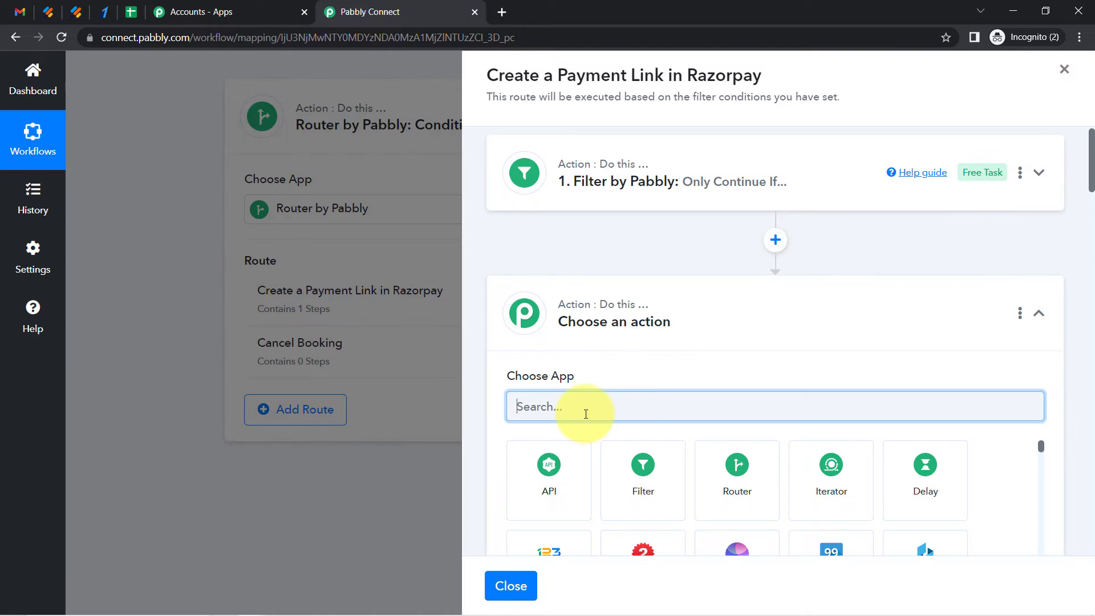
pyautogui.write('date')
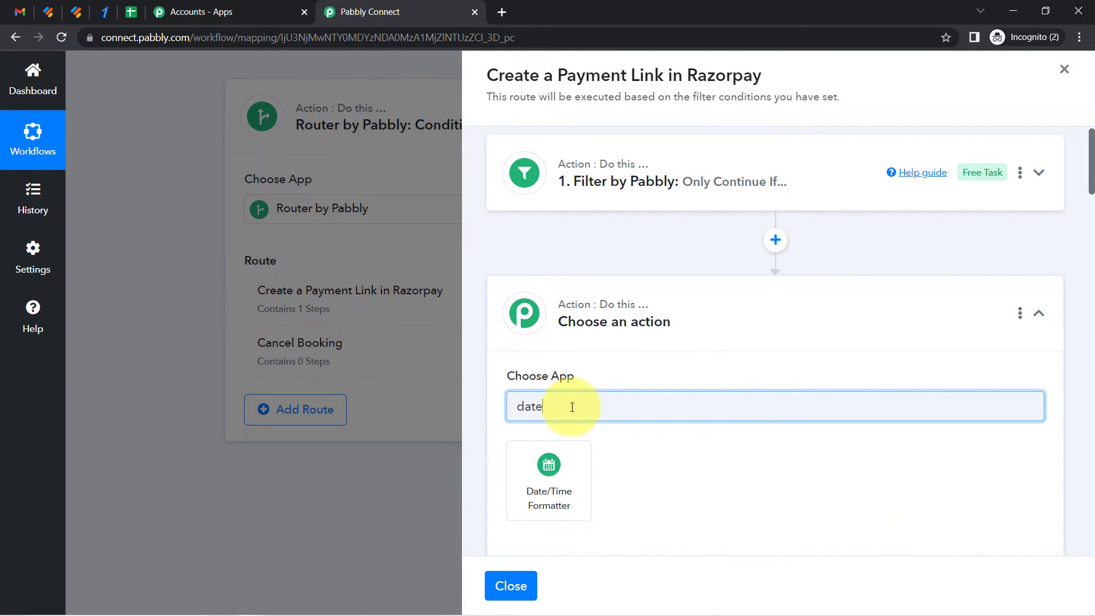
pyautogui.click(551, 467)
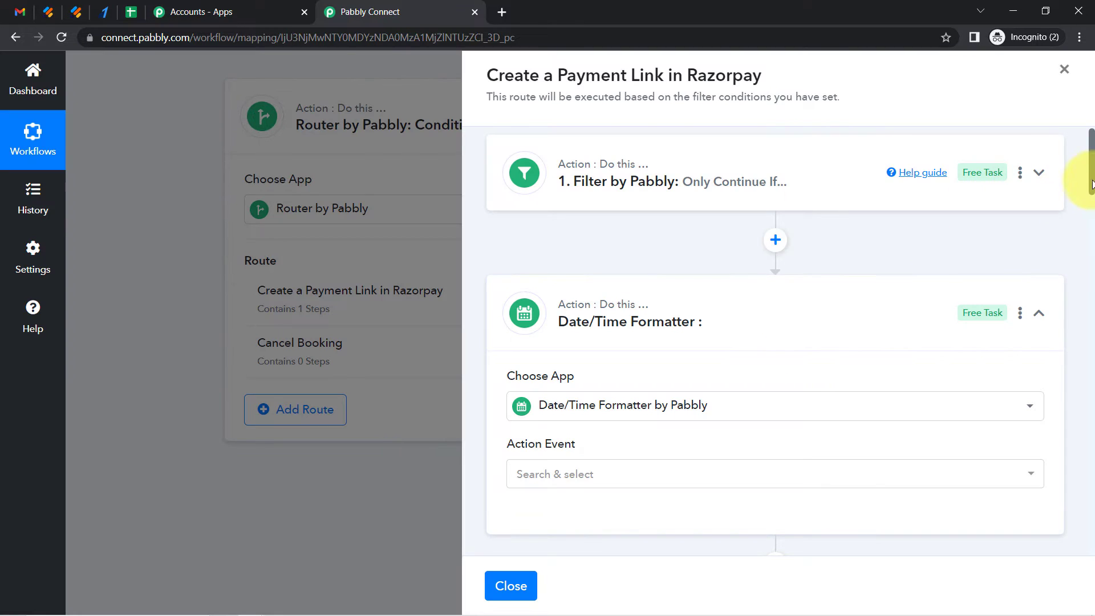
# Set the formatter's action event to Modify Current Date and connect it
pyautogui.scroll(-3, 1092, 183)
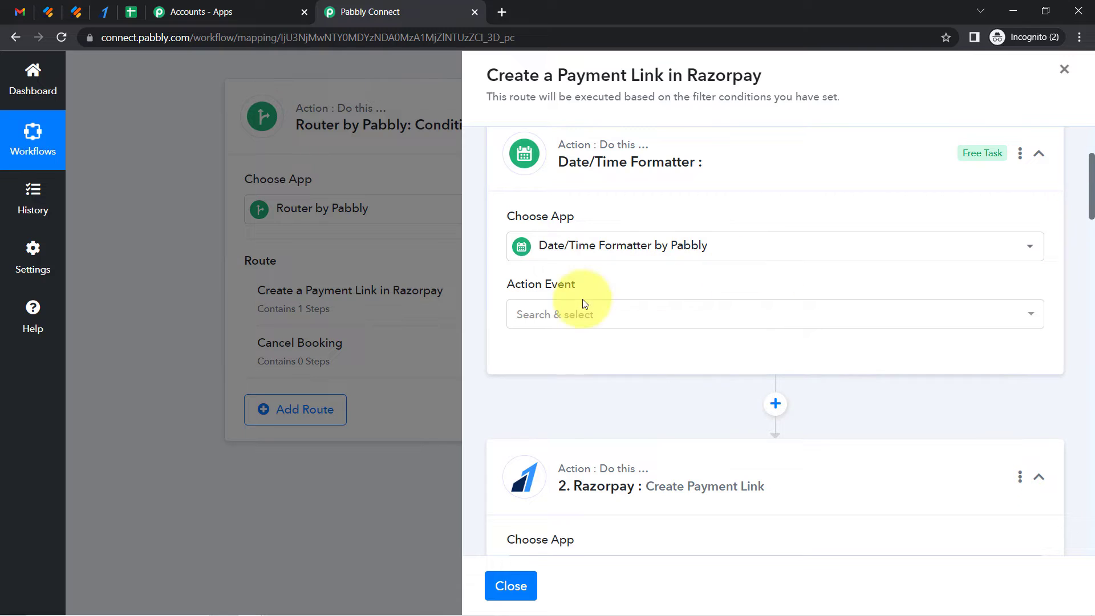
pyautogui.click(520, 325)
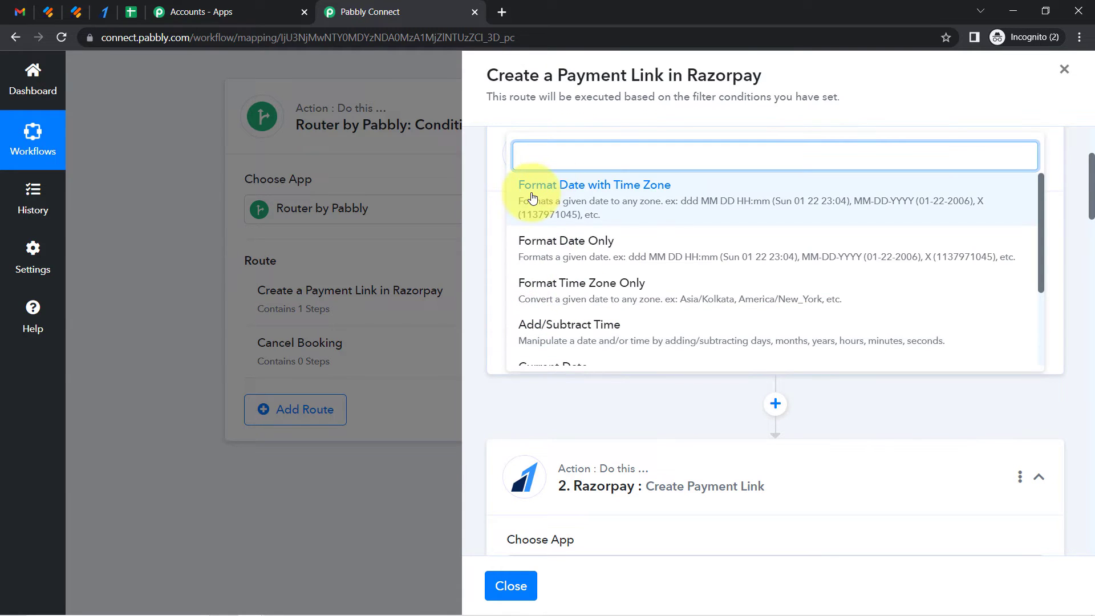
pyautogui.write('modi')
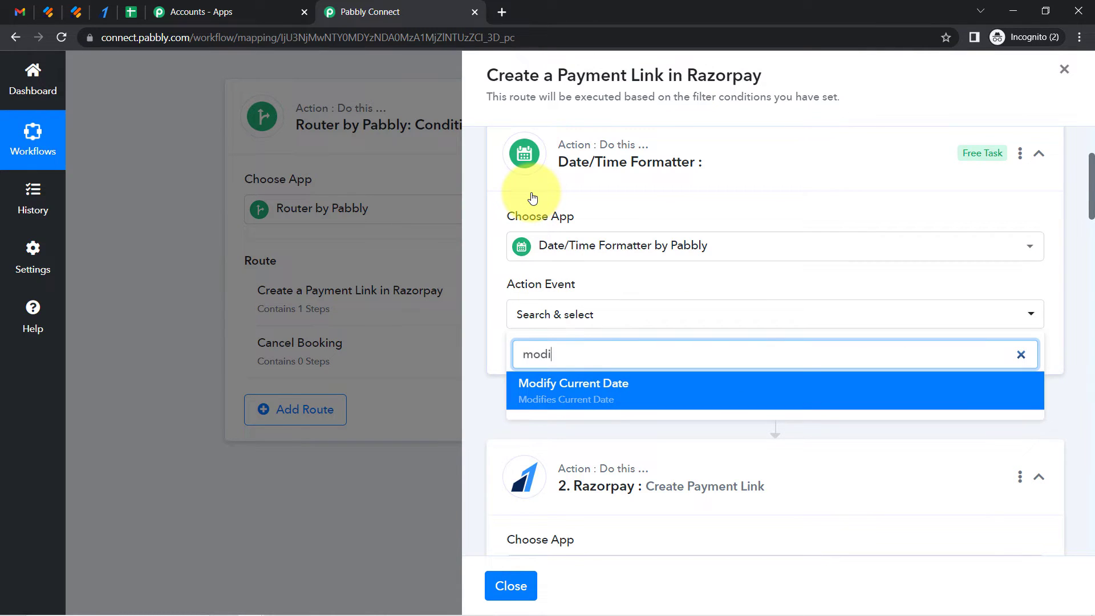
pyautogui.click(549, 403)
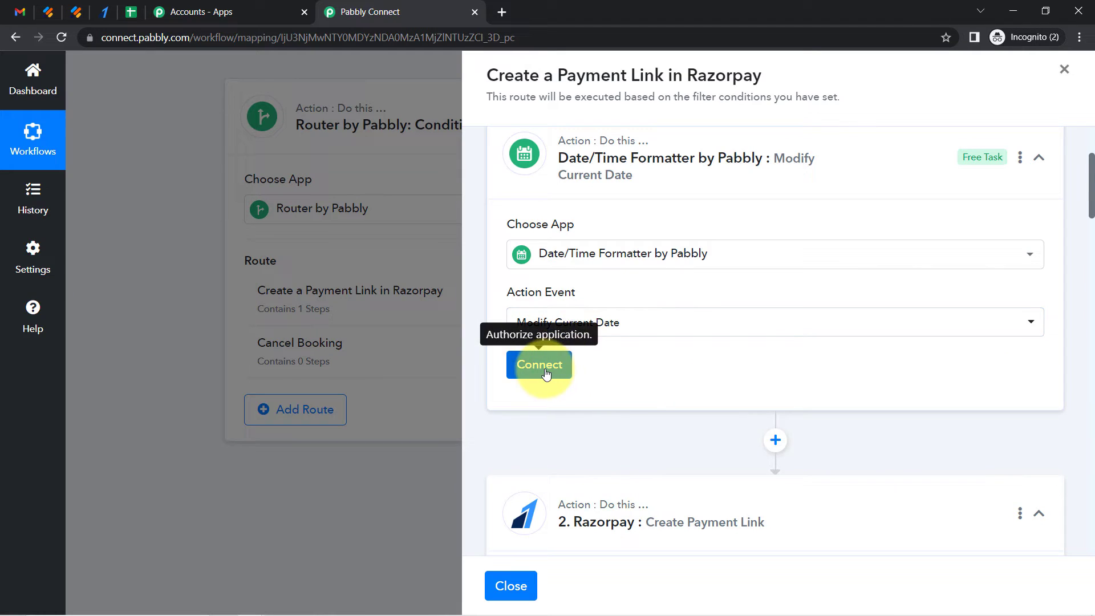
pyautogui.click(541, 372)
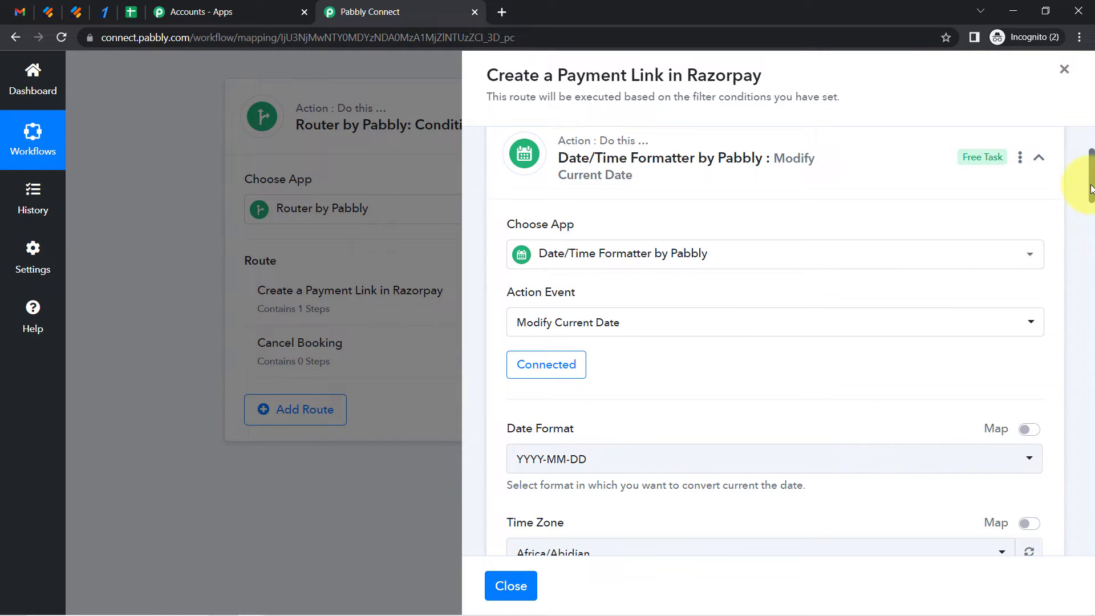
# Set the Date Format to YYYY-MM-DDTHH:mm:ssZ
pyautogui.moveTo(1090, 188); pyautogui.dragTo(1092, 214)
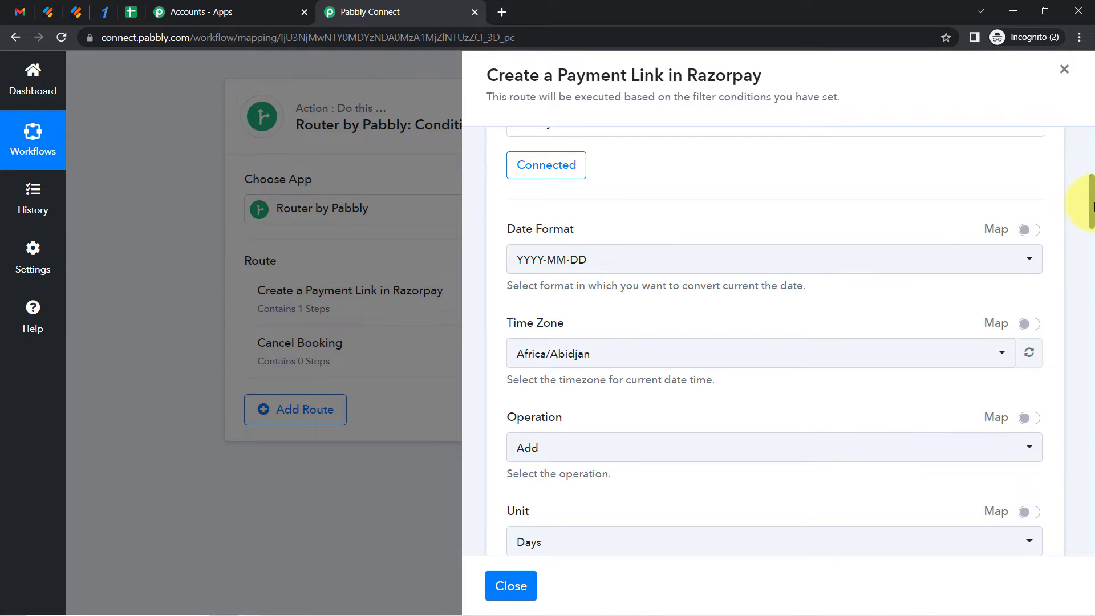
pyautogui.click(594, 261)
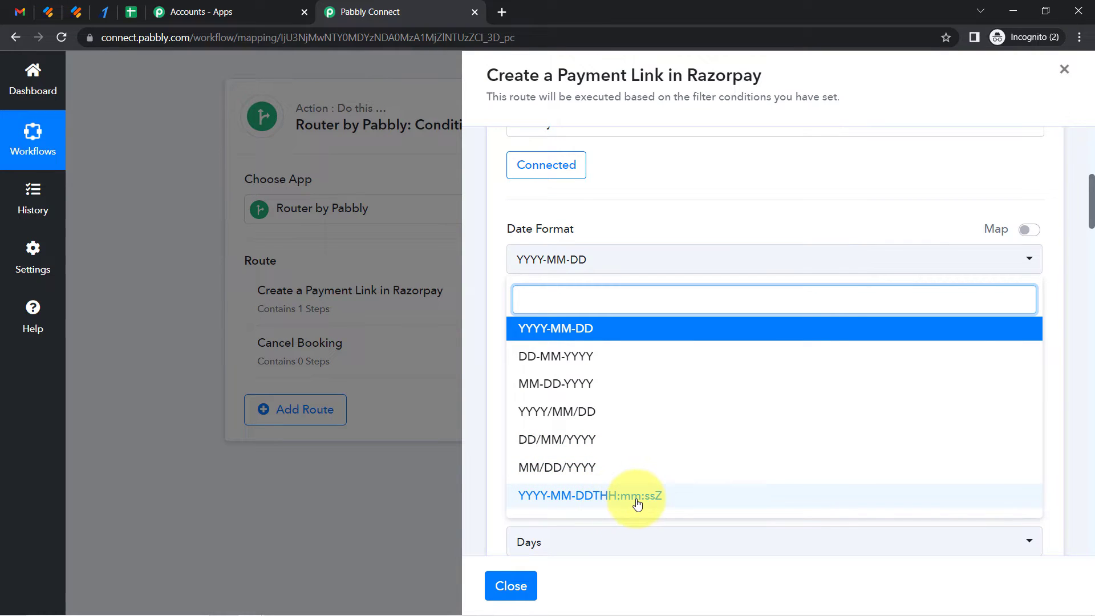
pyautogui.click(613, 496)
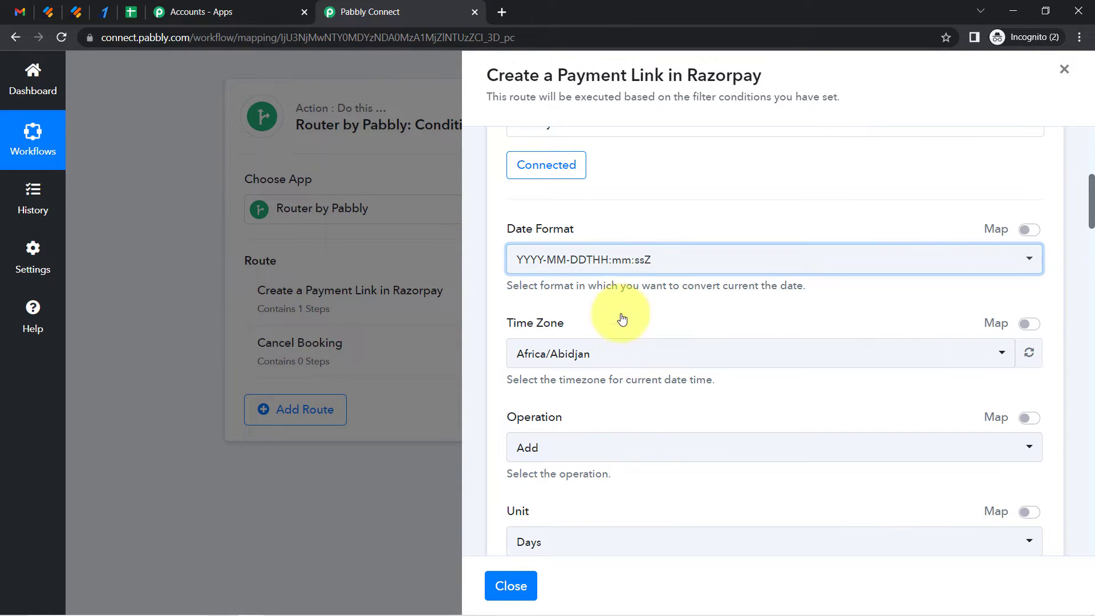
# Set the Time Zone to Asia/Kolkata
pyautogui.click(542, 358)
pyautogui.write('asia/ko')
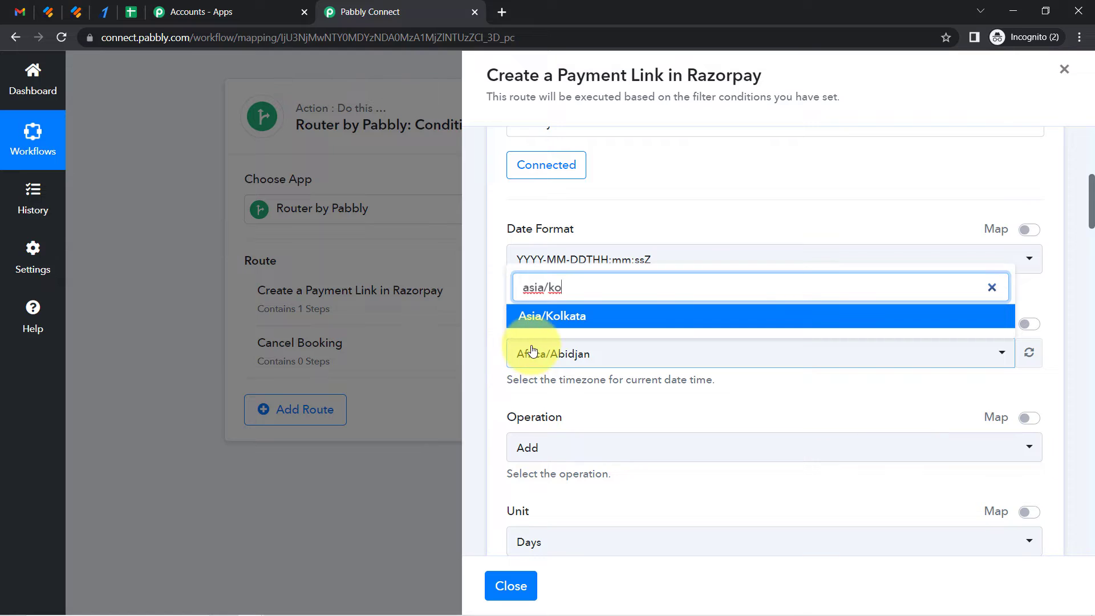
pyautogui.click(551, 317)
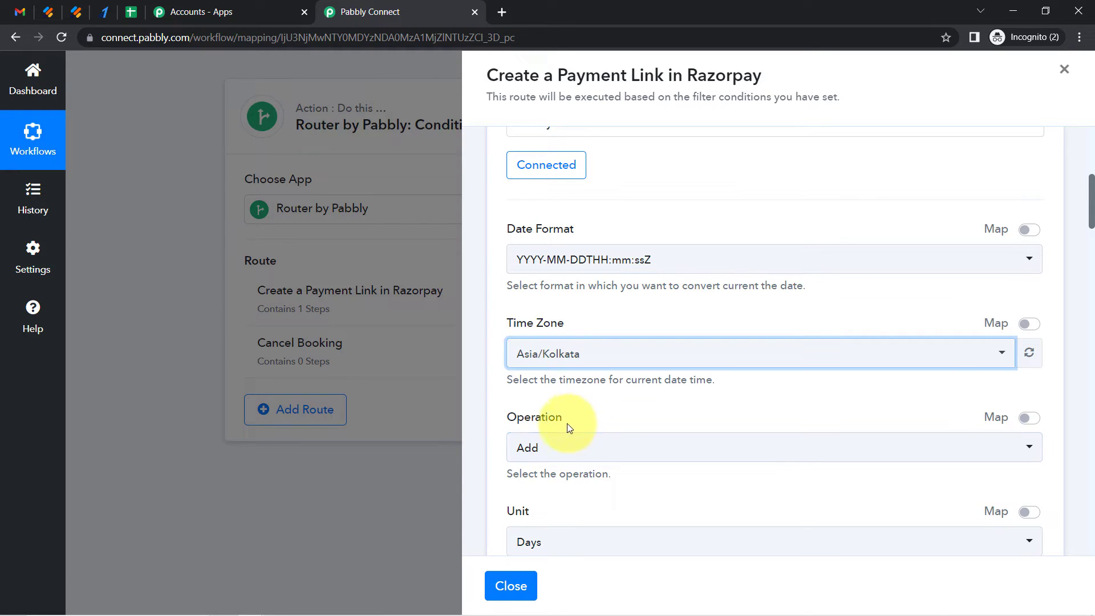
# Keep the Add operation with the Days unit and set the Value to 1
pyautogui.moveTo(511, 423); pyautogui.dragTo(552, 423)
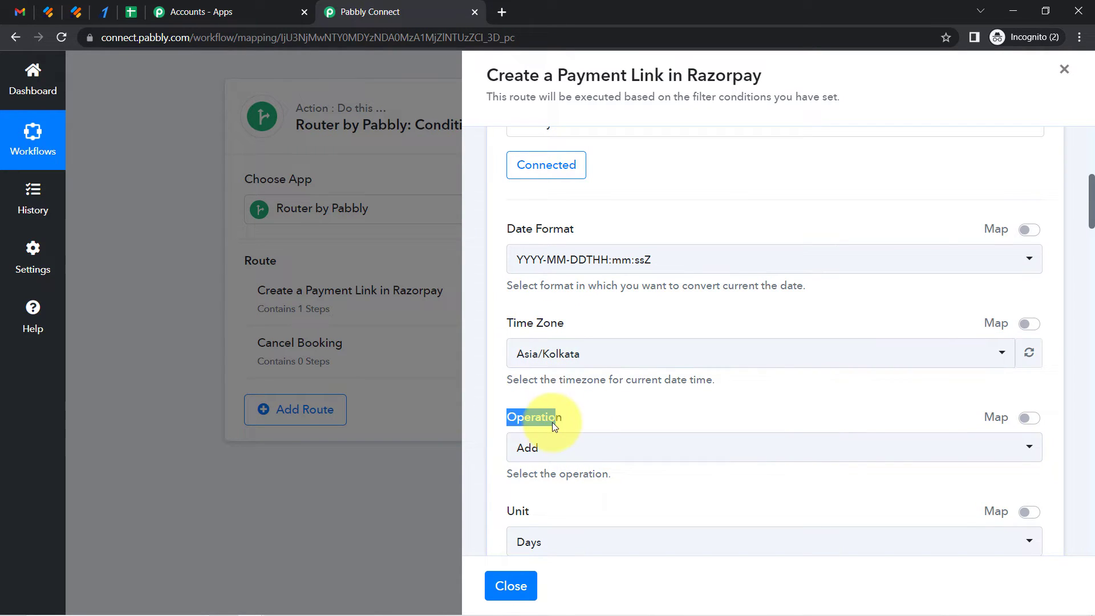
pyautogui.scroll(-2, 1091, 223)
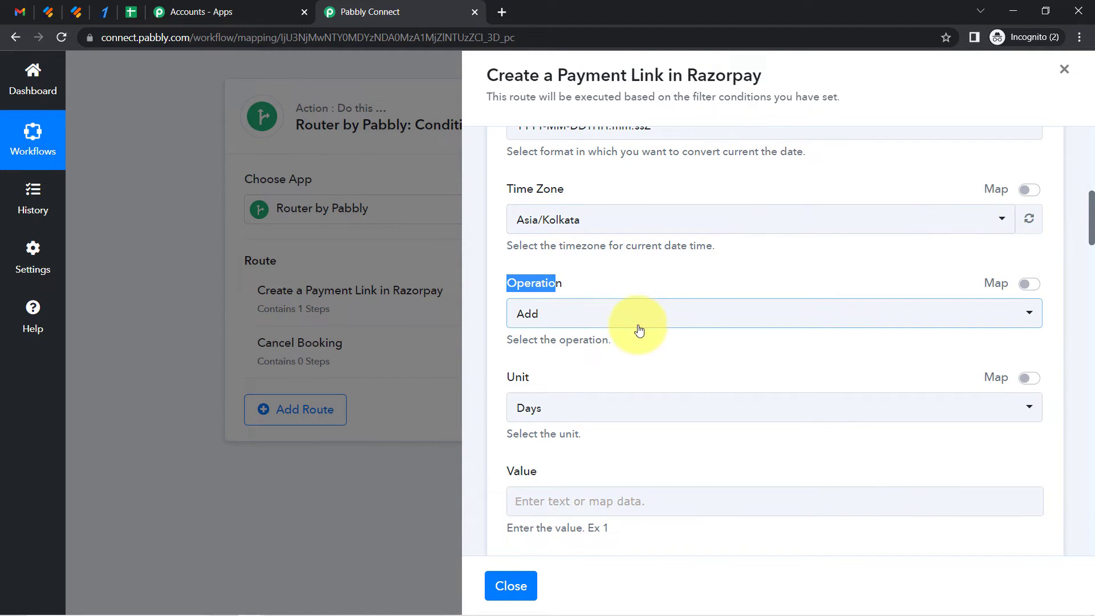
pyautogui.click(530, 418)
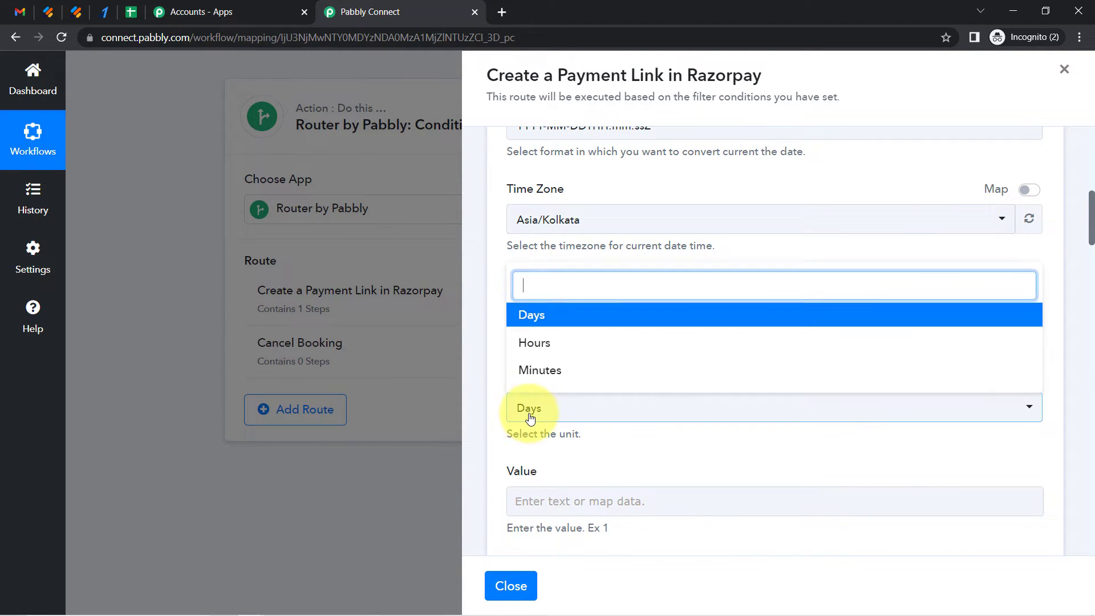
pyautogui.click(530, 418)
pyautogui.click(528, 409)
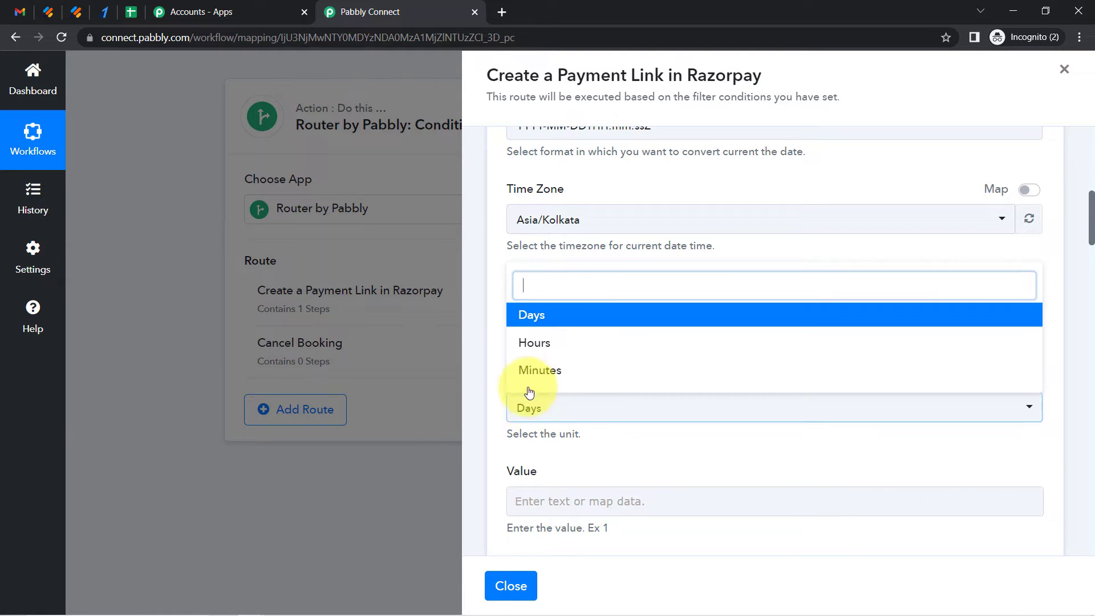
pyautogui.click(534, 317)
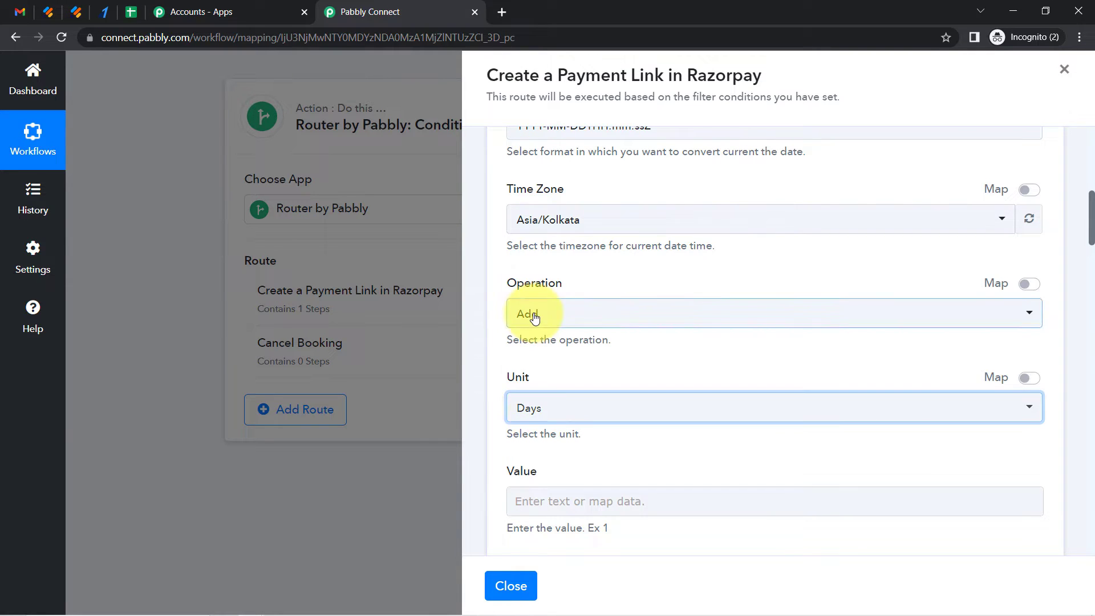
pyautogui.click(527, 410)
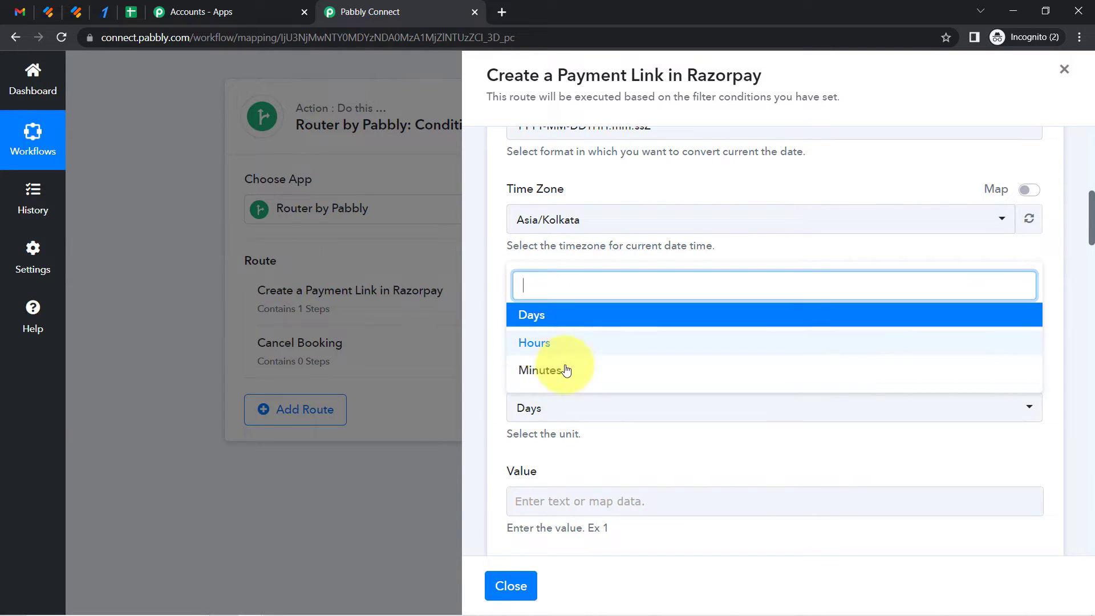
pyautogui.click(524, 437)
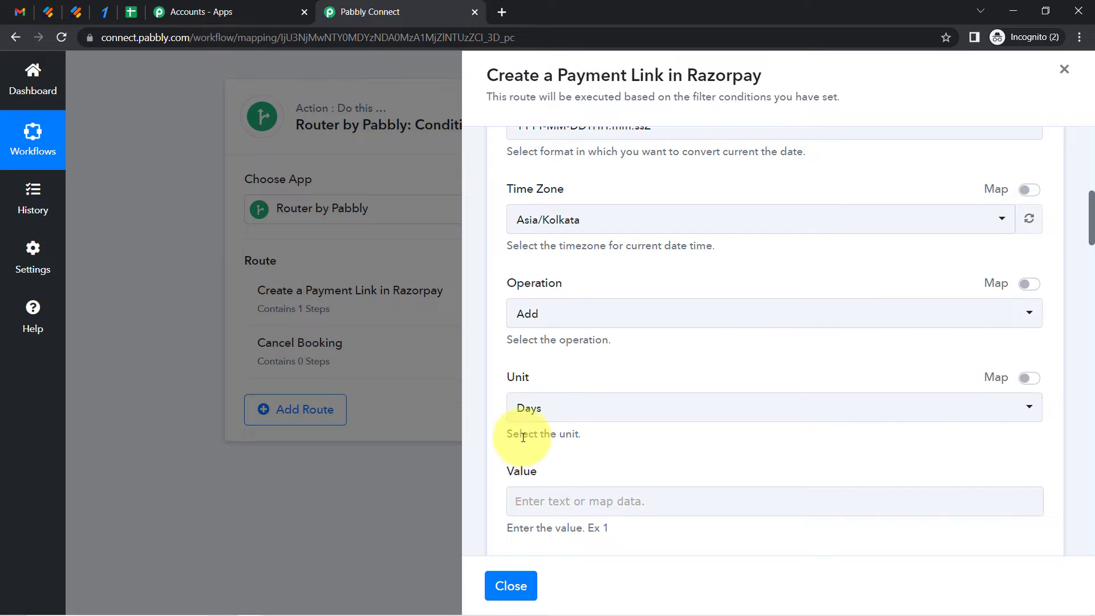
pyautogui.click(525, 505)
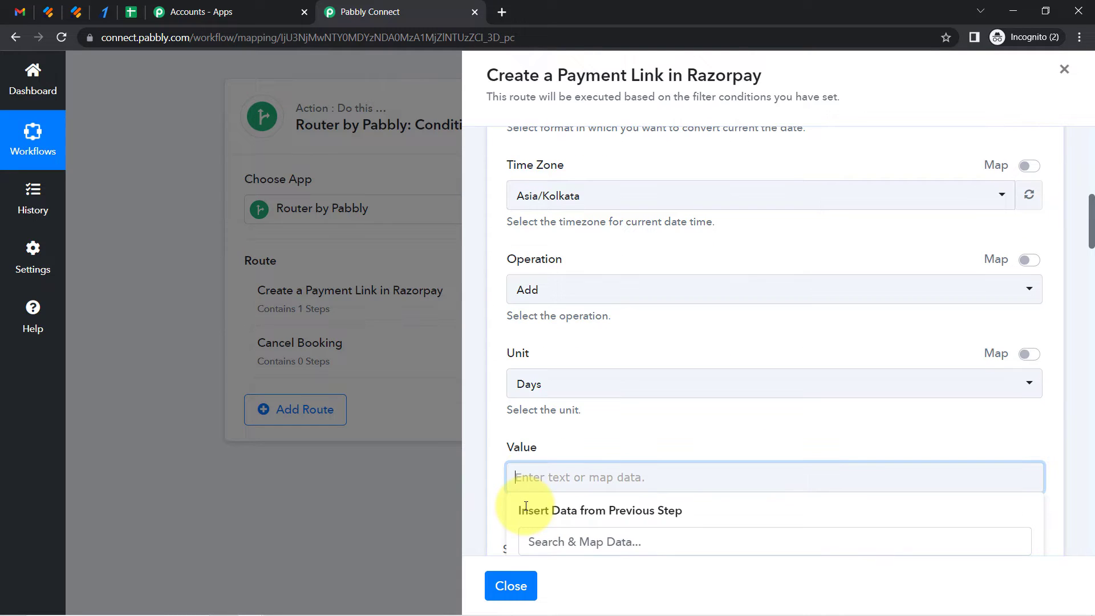
pyautogui.click(533, 386)
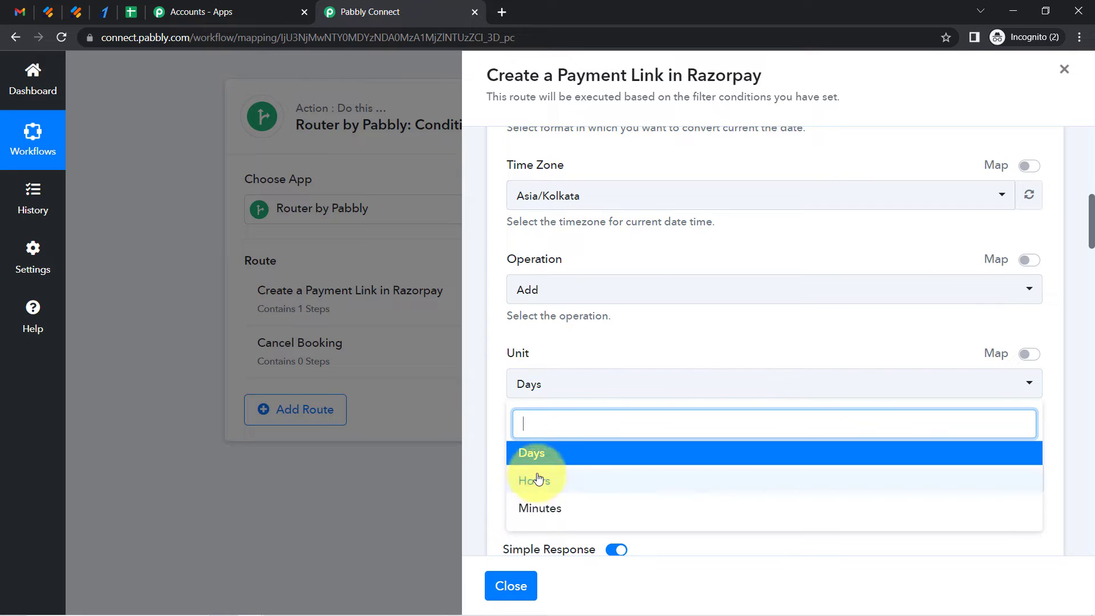
pyautogui.click(491, 539)
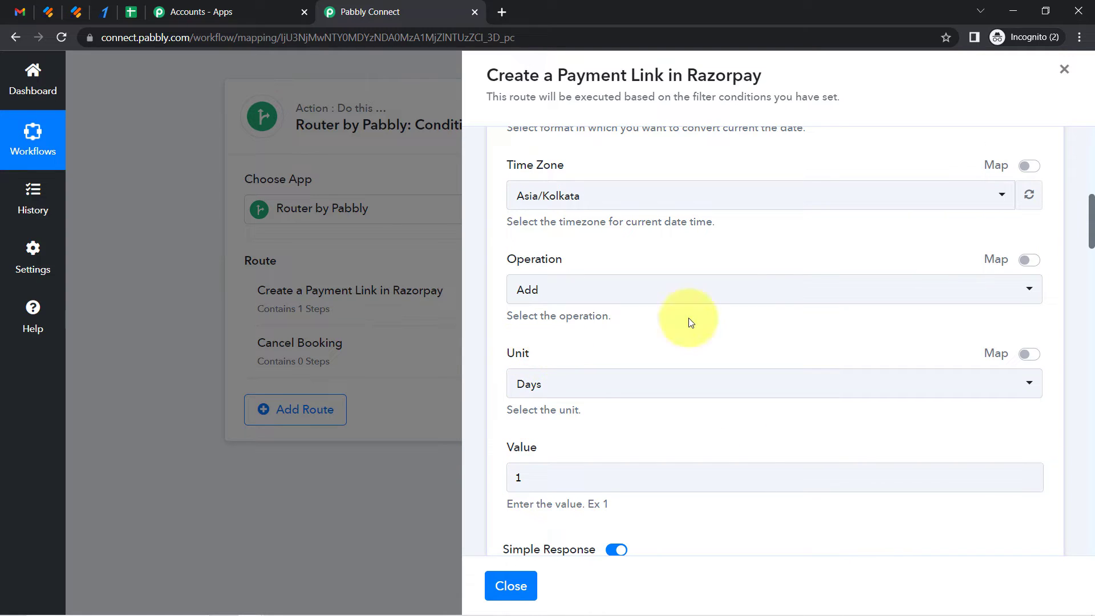
# Save the date formatter step and send a test request
pyautogui.moveTo(1091, 219); pyautogui.dragTo(1091, 200)
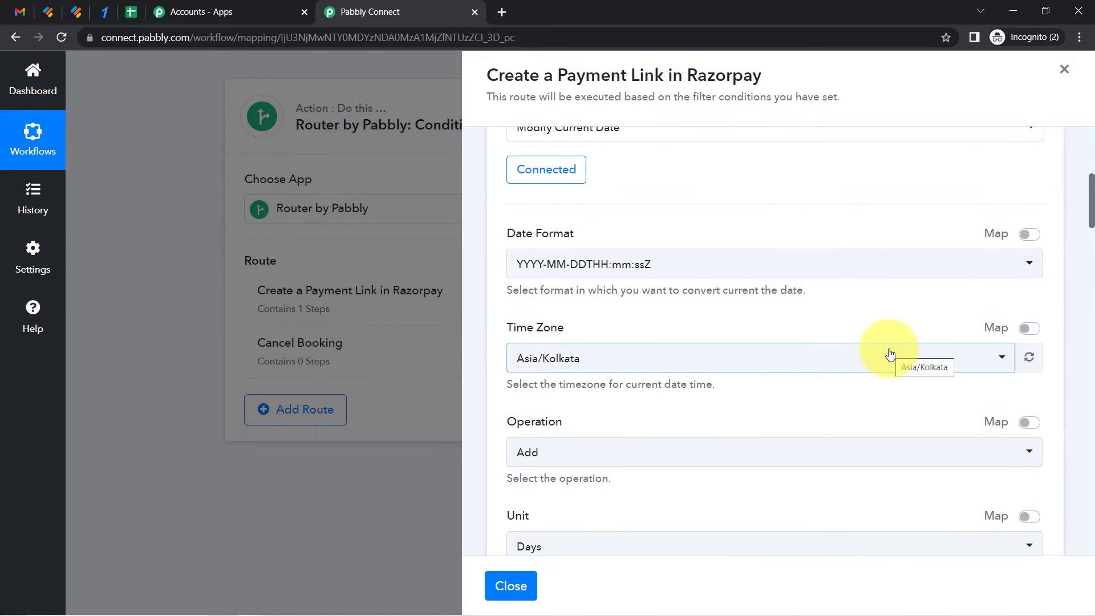
pyautogui.moveTo(1043, 604)
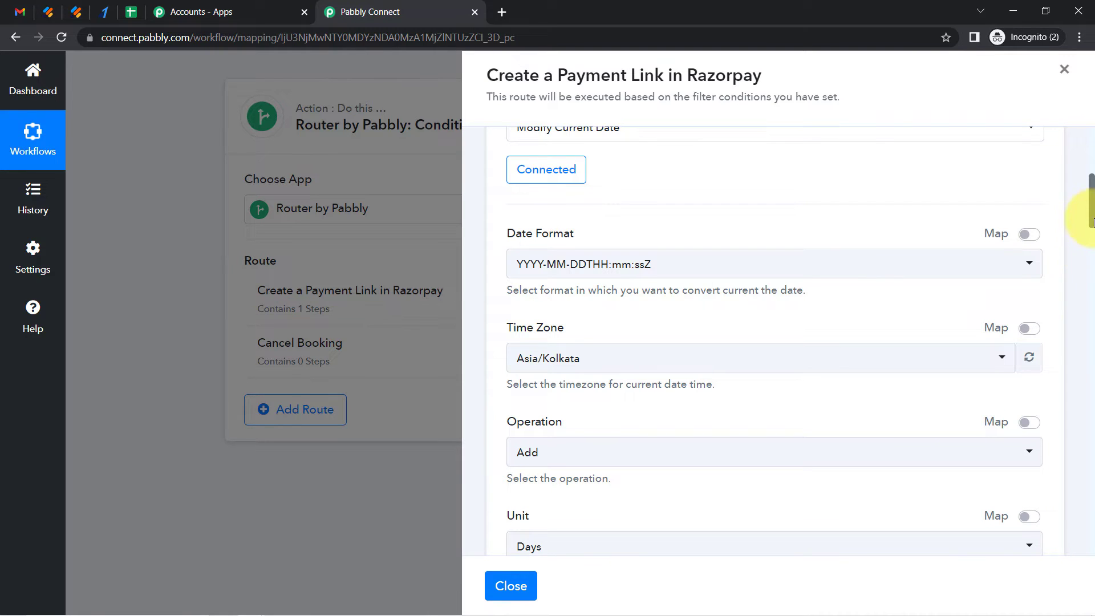
pyautogui.moveTo(1092, 223); pyautogui.dragTo(1089, 287)
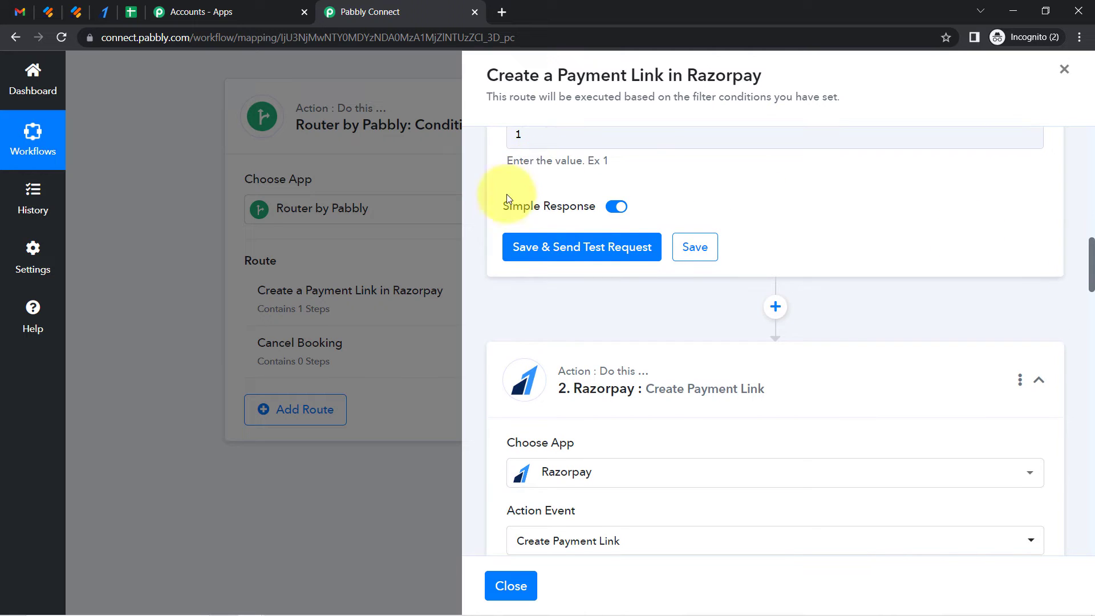
pyautogui.click(564, 251)
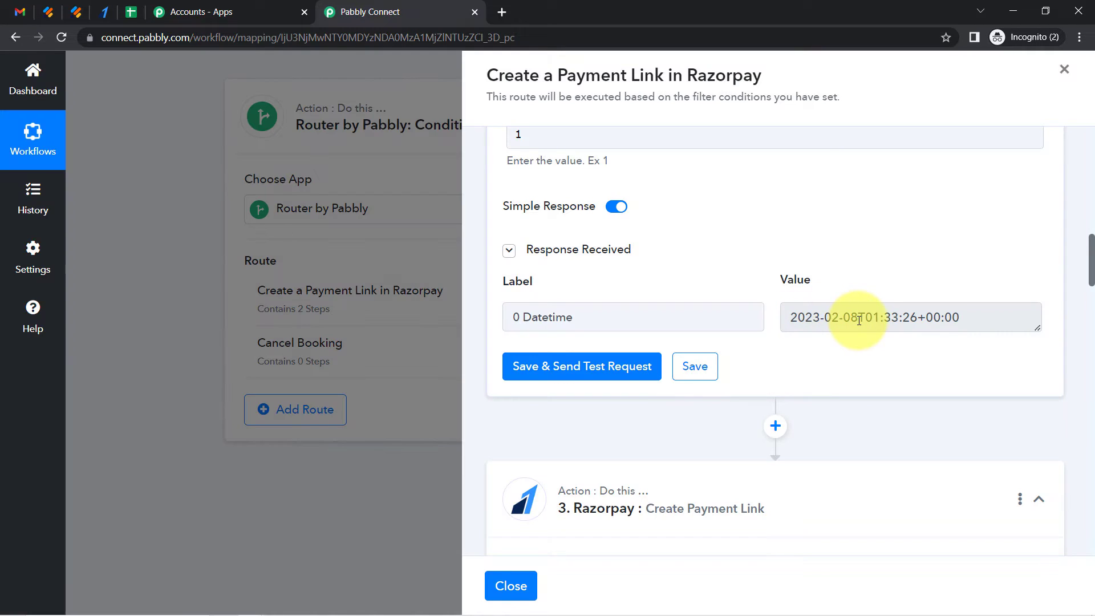
# Examine the datetime value returned in the test response
pyautogui.click(859, 320)
pyautogui.moveTo(854, 320); pyautogui.dragTo(797, 322)
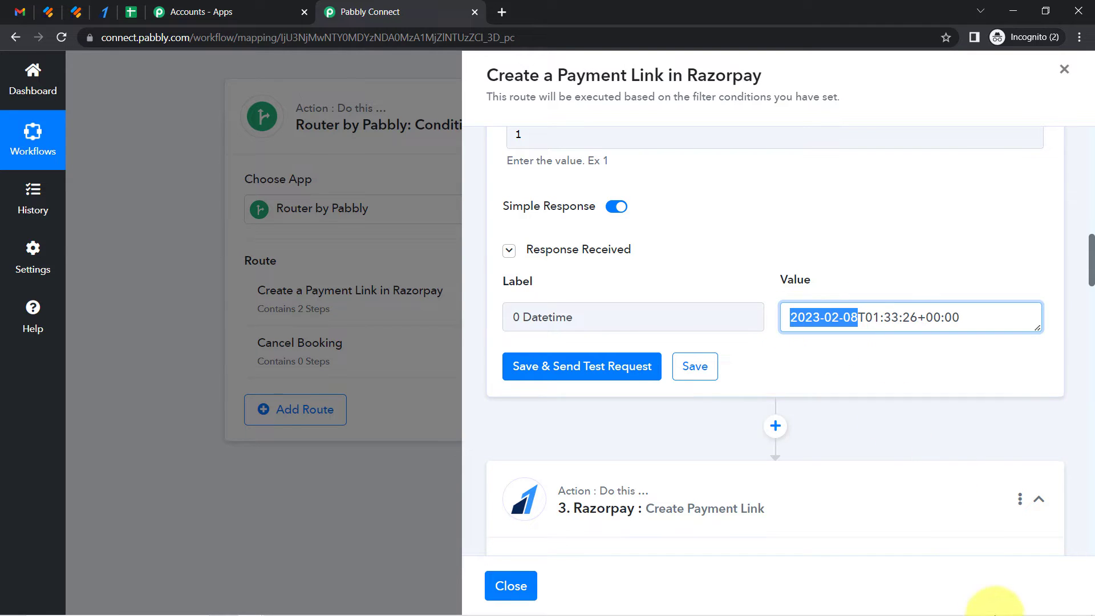
pyautogui.moveTo(1047, 609)
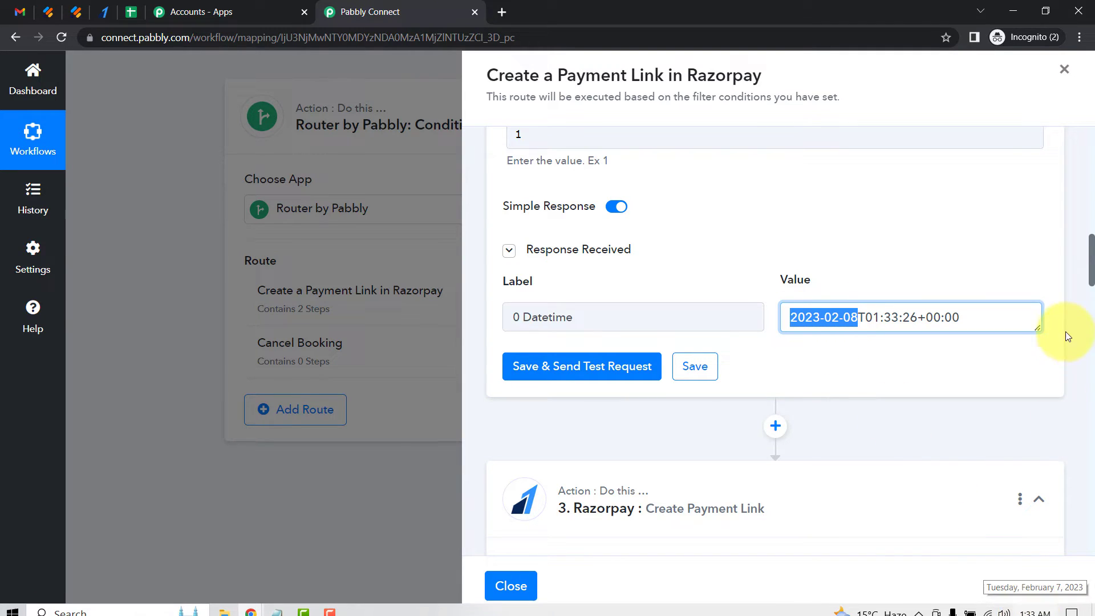
pyautogui.scroll(2, 1086, 256)
pyautogui.moveTo(1091, 262); pyautogui.dragTo(1086, 211)
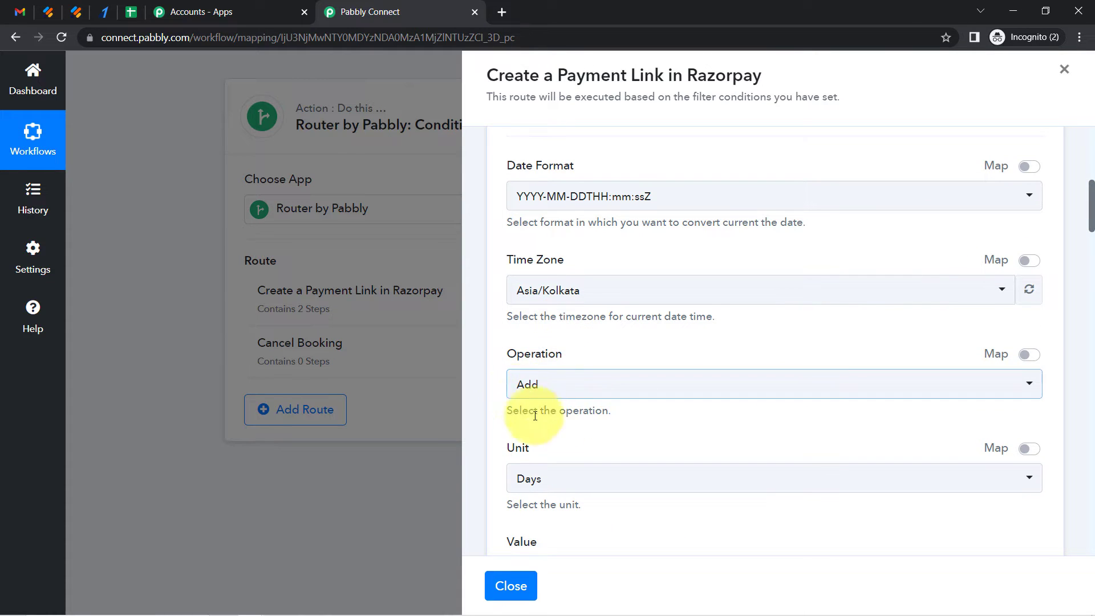
pyautogui.scroll(-8, 1084, 194)
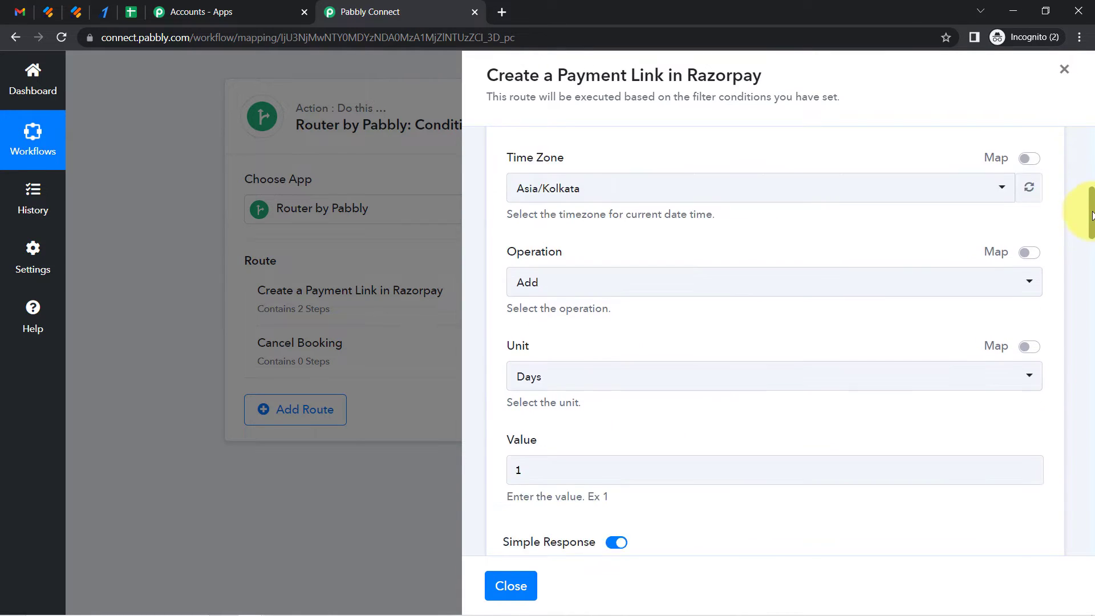
pyautogui.doubleClick(859, 279)
pyautogui.tripleClick(858, 282)
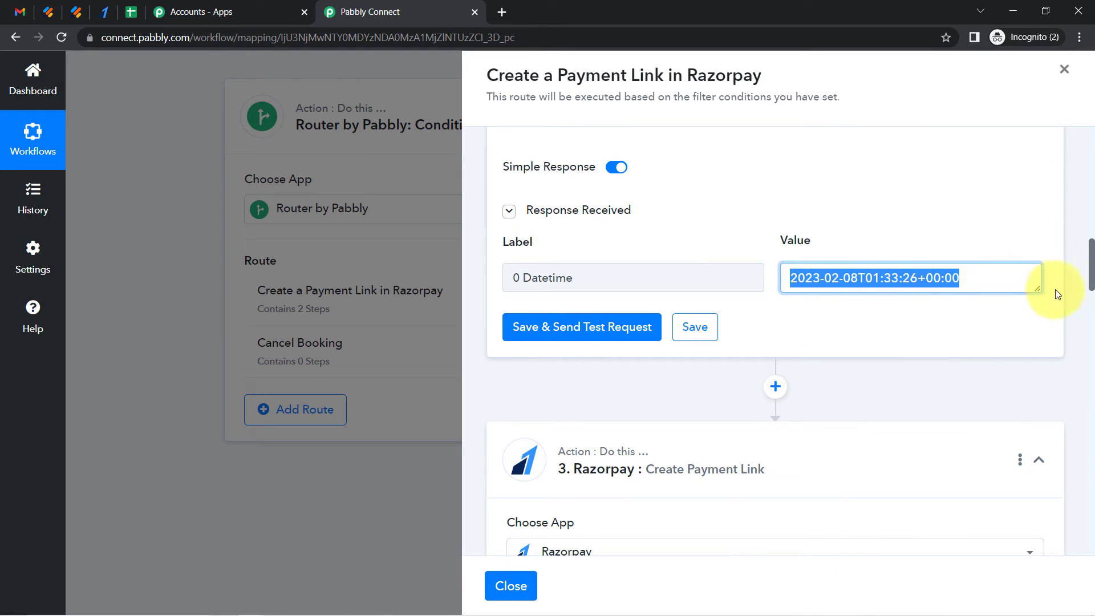
# Open the Timestamp help link under the Razorpay Expire field in a new tab
pyautogui.moveTo(1091, 267); pyautogui.dragTo(1058, 448)
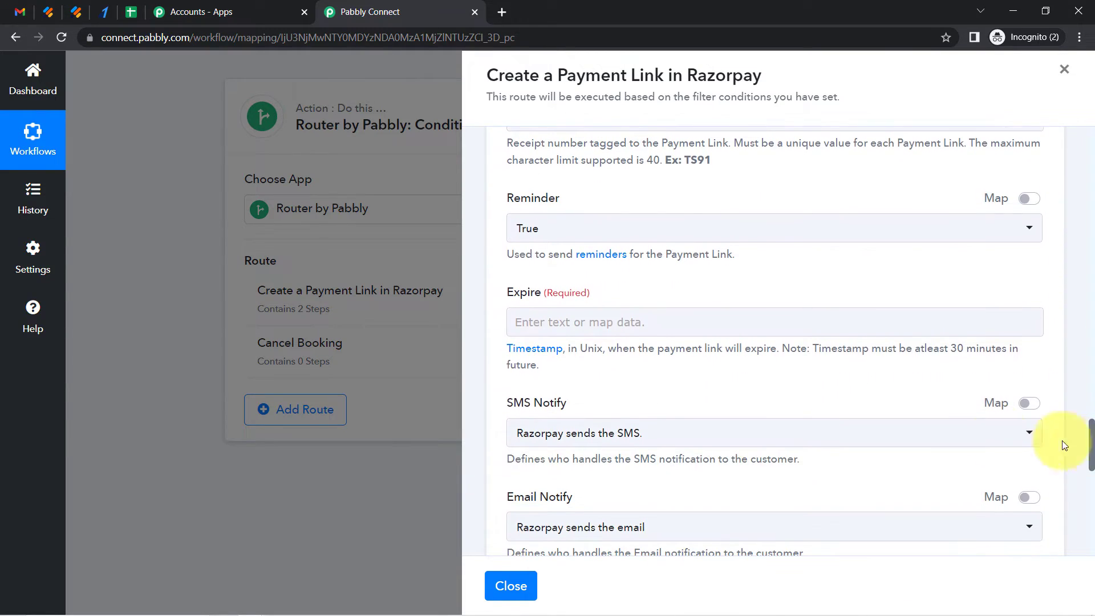
pyautogui.rightClick(531, 352)
pyautogui.click(551, 360)
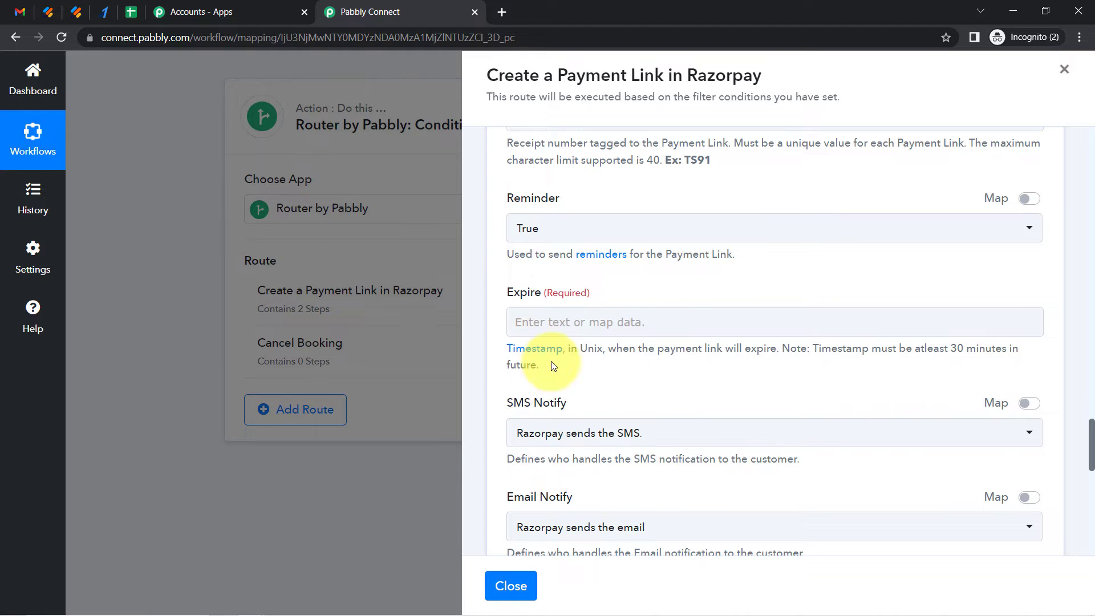
pyautogui.click(522, 11)
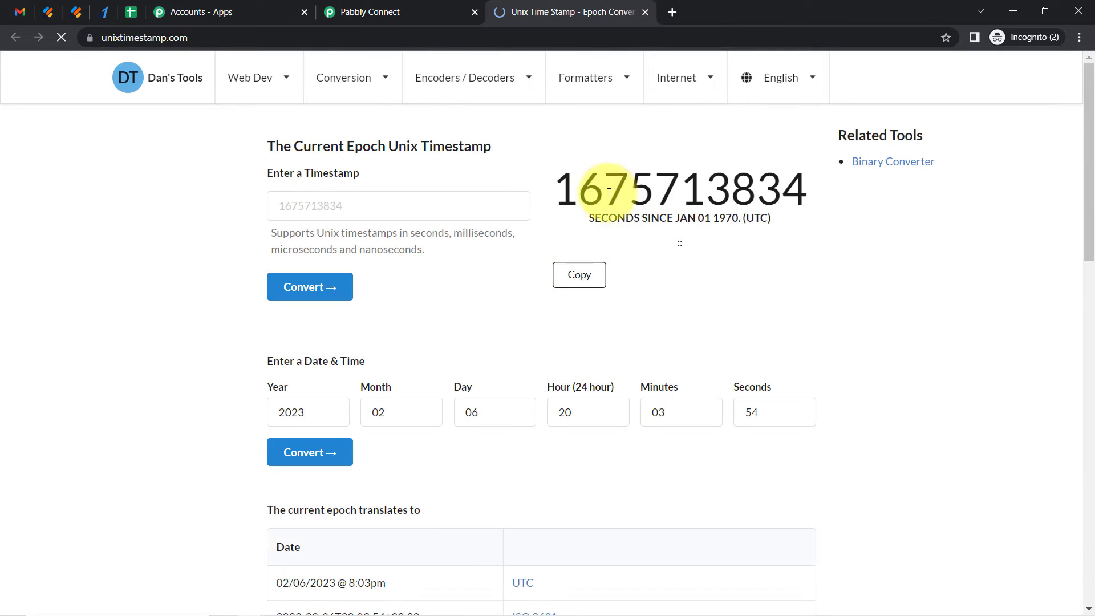
pyautogui.moveTo(561, 191); pyautogui.dragTo(830, 194)
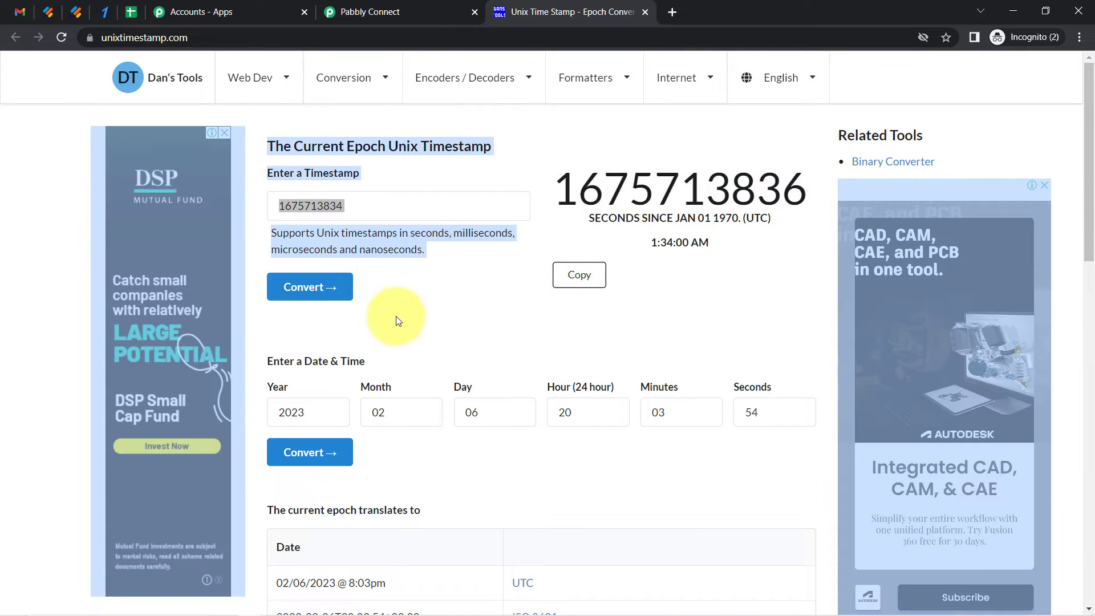
pyautogui.click(284, 398)
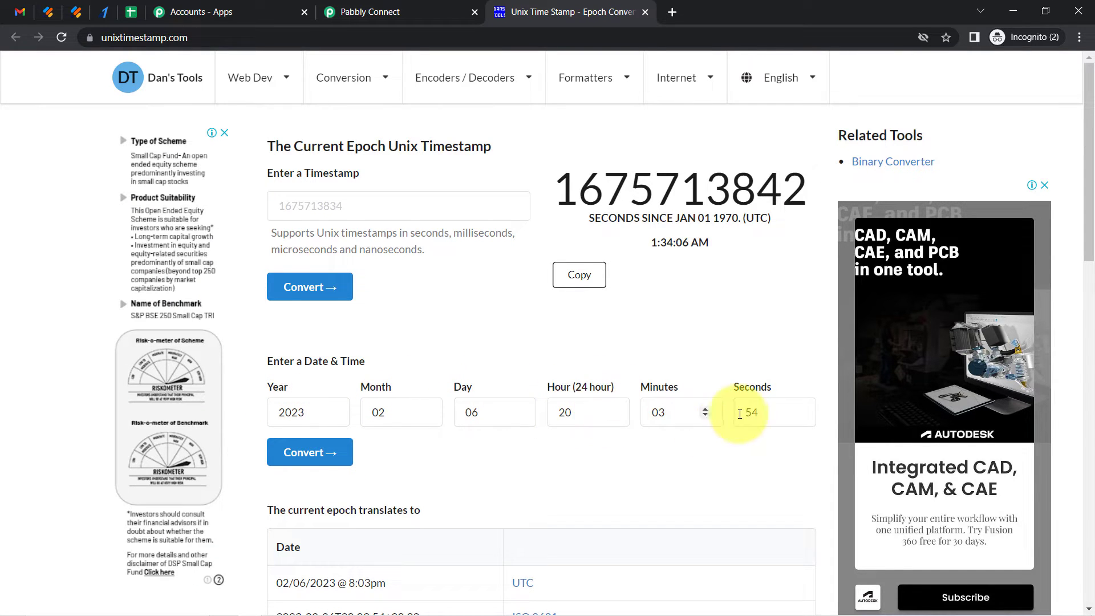
pyautogui.click(339, 450)
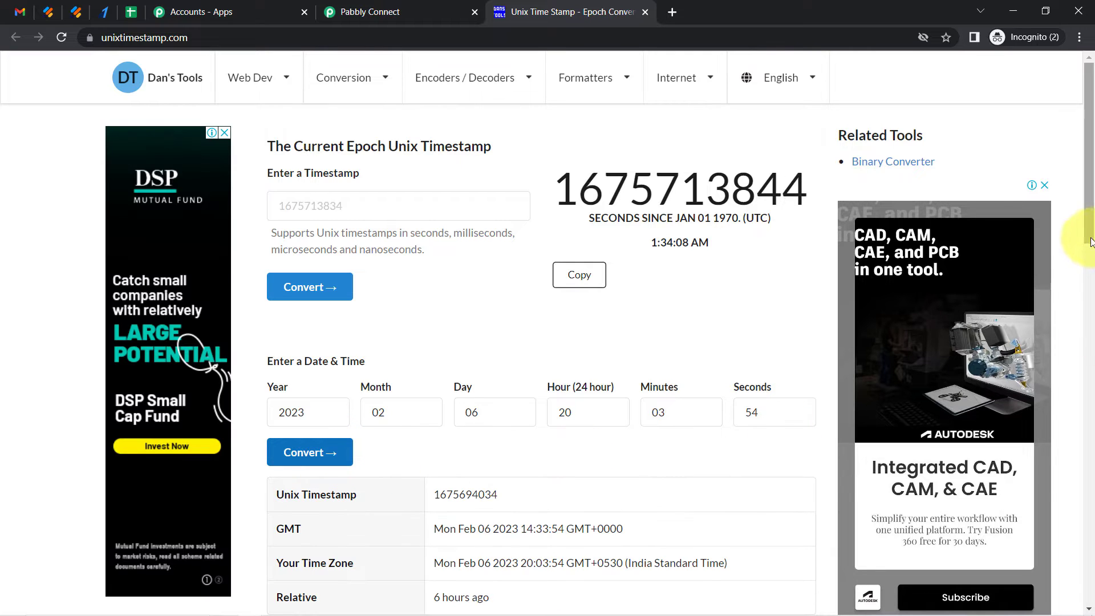
pyautogui.scroll(-3, 1093, 217)
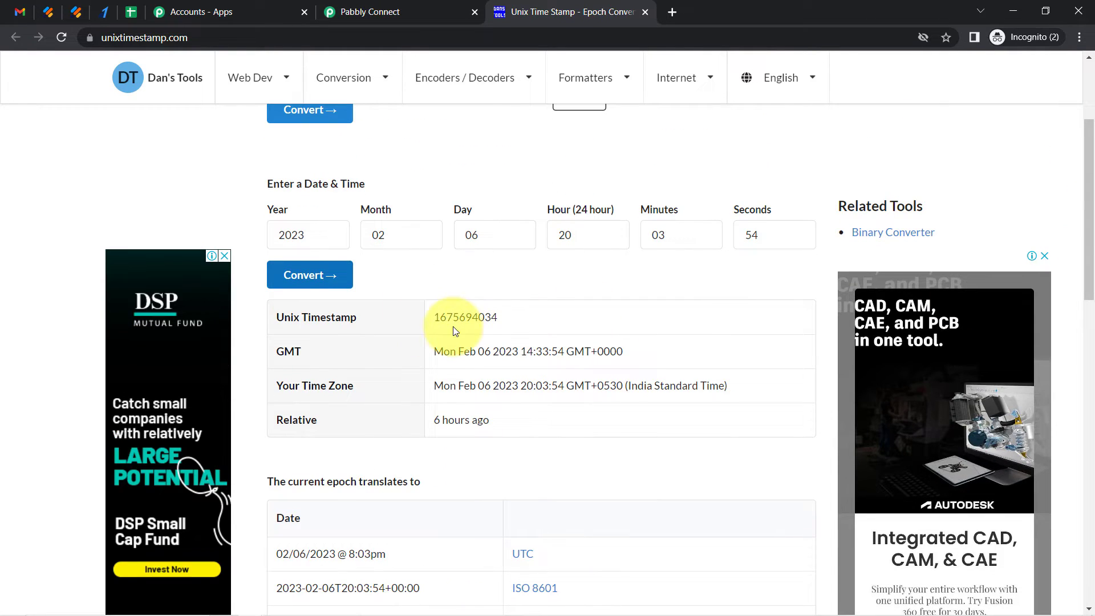
pyautogui.doubleClick(467, 317)
pyautogui.click(478, 308)
pyautogui.doubleClick(478, 308)
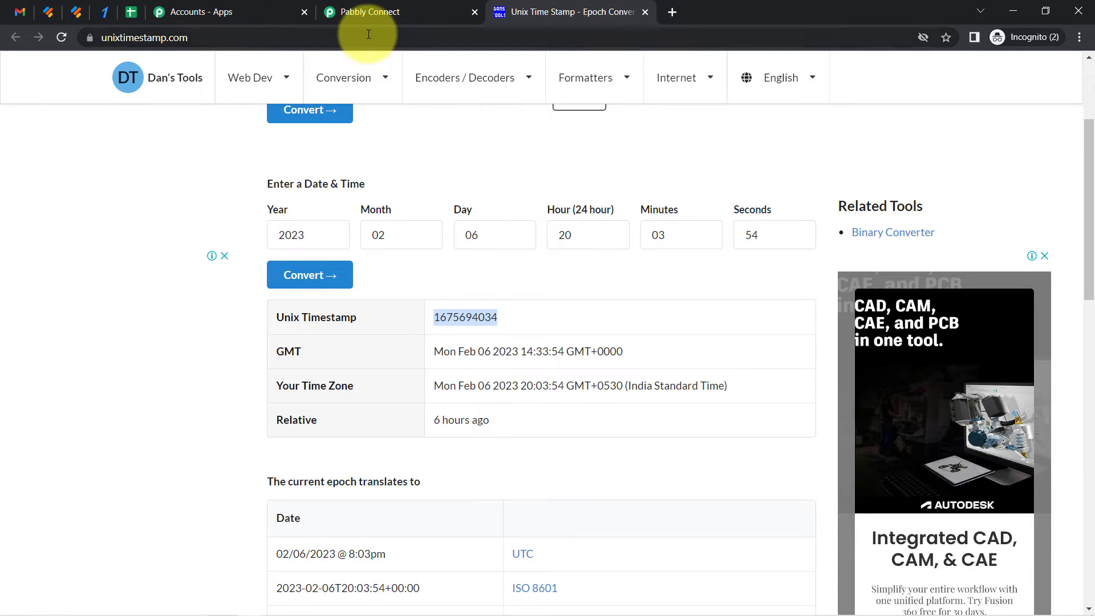
# Return to the workflow and add a new Date/Time Formatter action after the Modify Current Date step
pyautogui.click(355, 13)
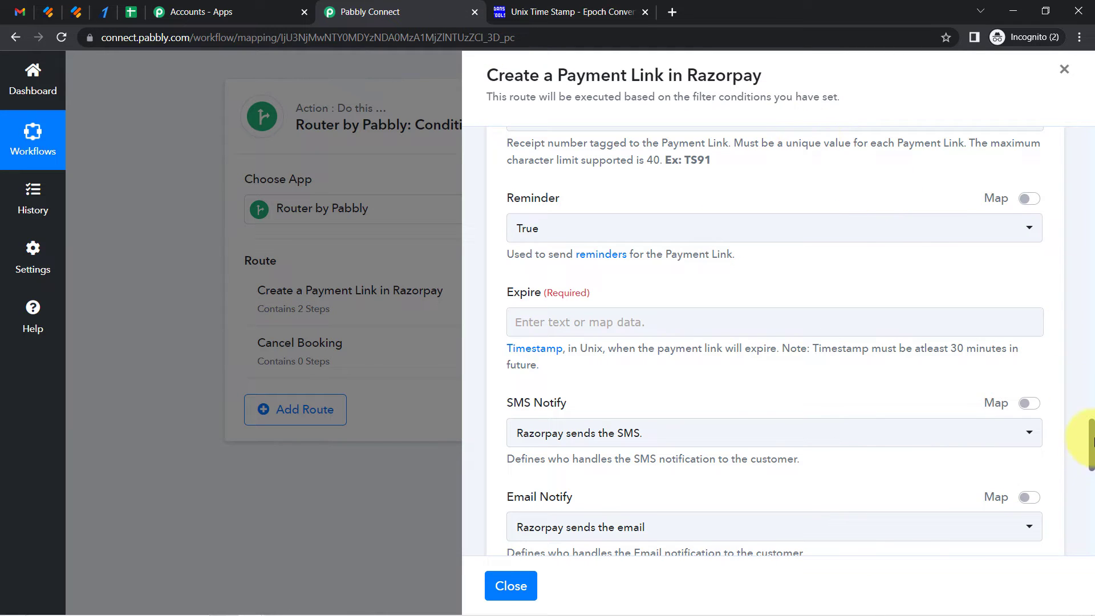
pyautogui.scroll(20, 1076, 335)
pyautogui.scroll(8, 1072, 311)
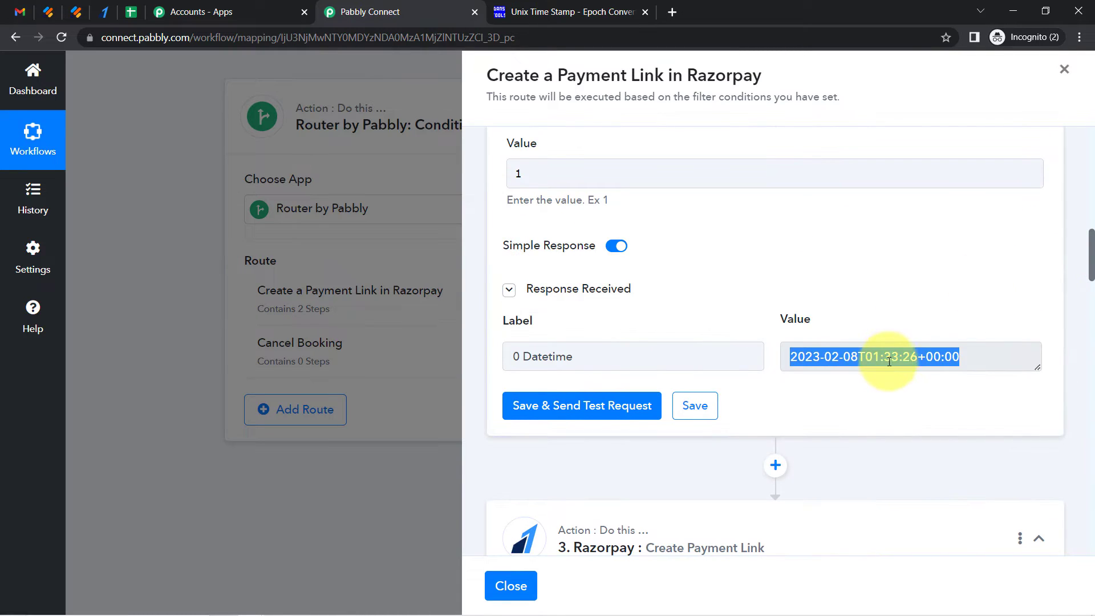
pyautogui.tripleClick(889, 362)
pyautogui.scroll(-4, 1088, 251)
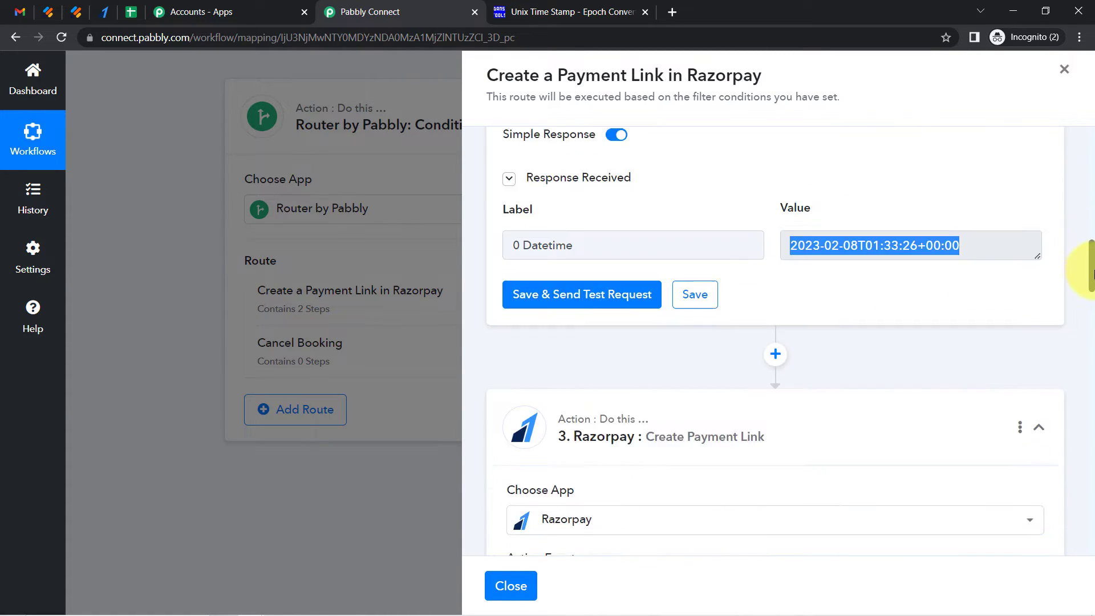
pyautogui.click(776, 243)
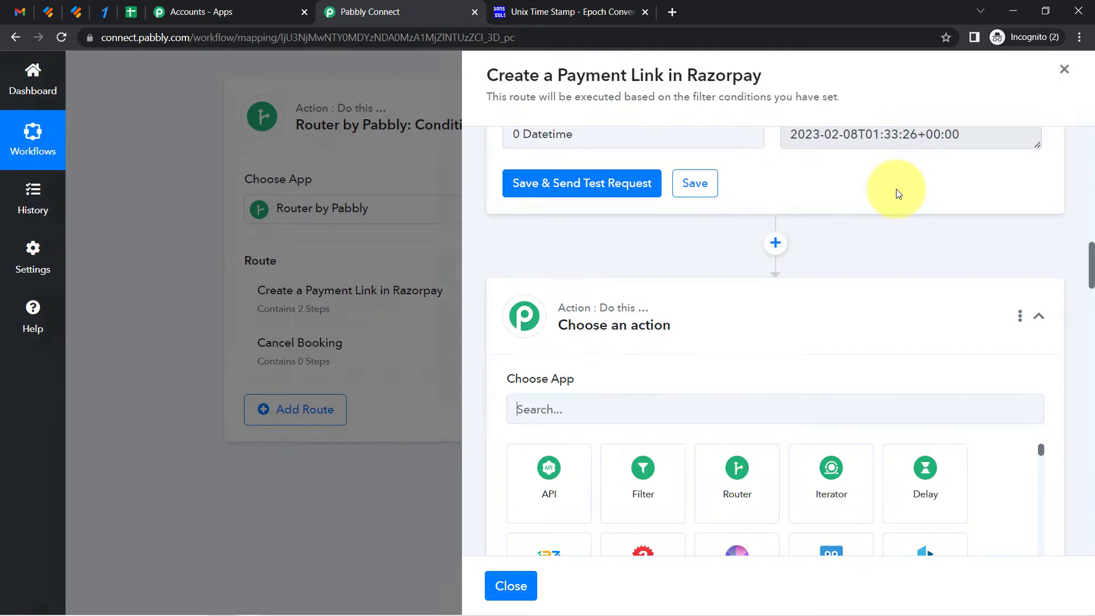
pyautogui.click(559, 402)
pyautogui.write('date')
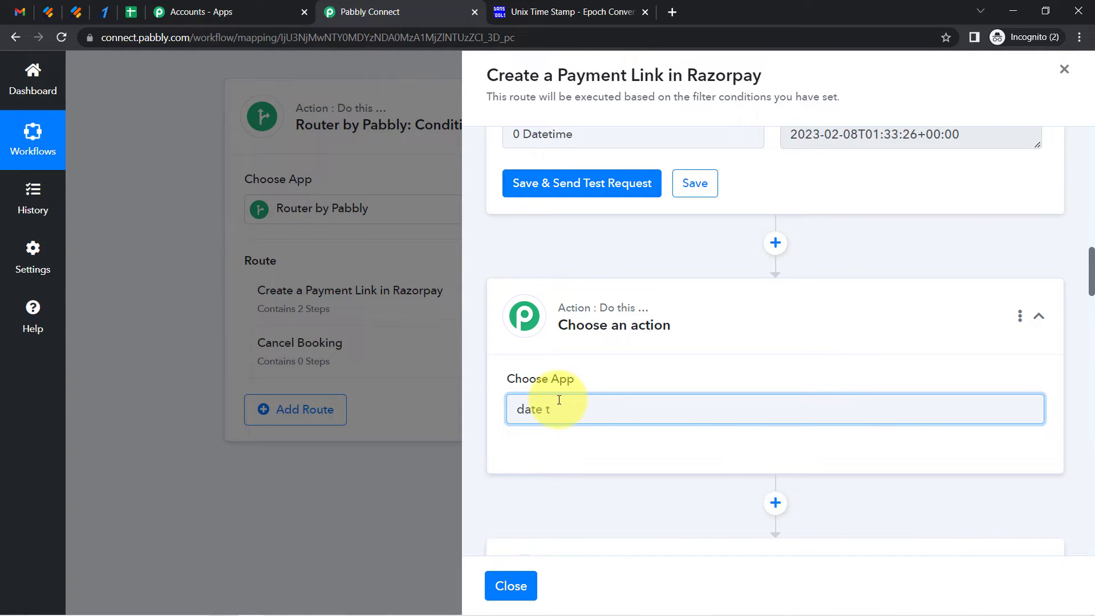
pyautogui.write(' t')
pyautogui.press('BackSpace')
pyautogui.press('BackSpace')
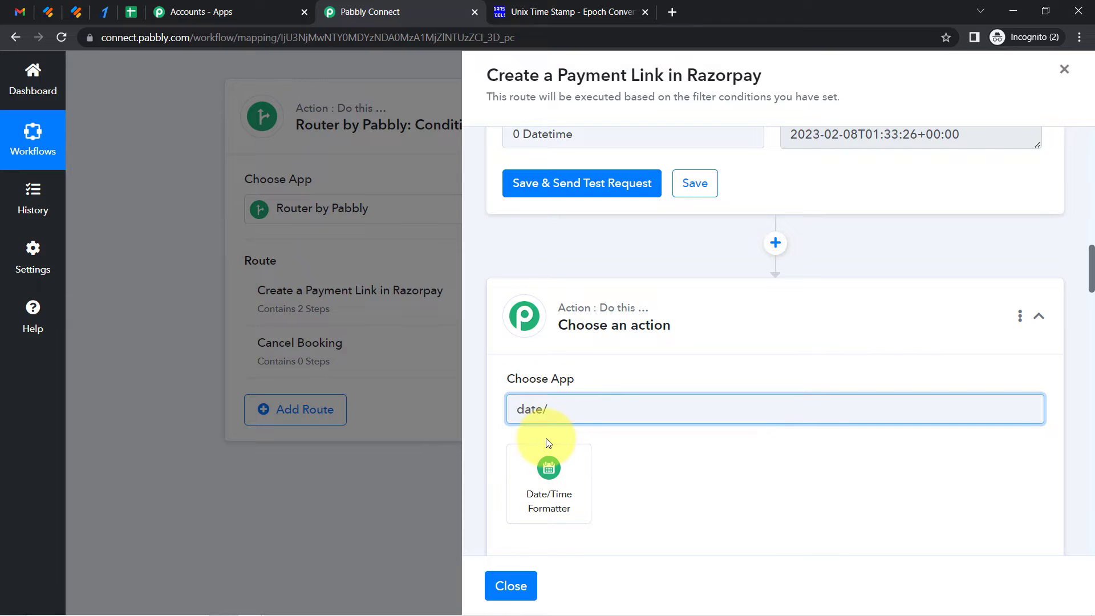
pyautogui.click(551, 468)
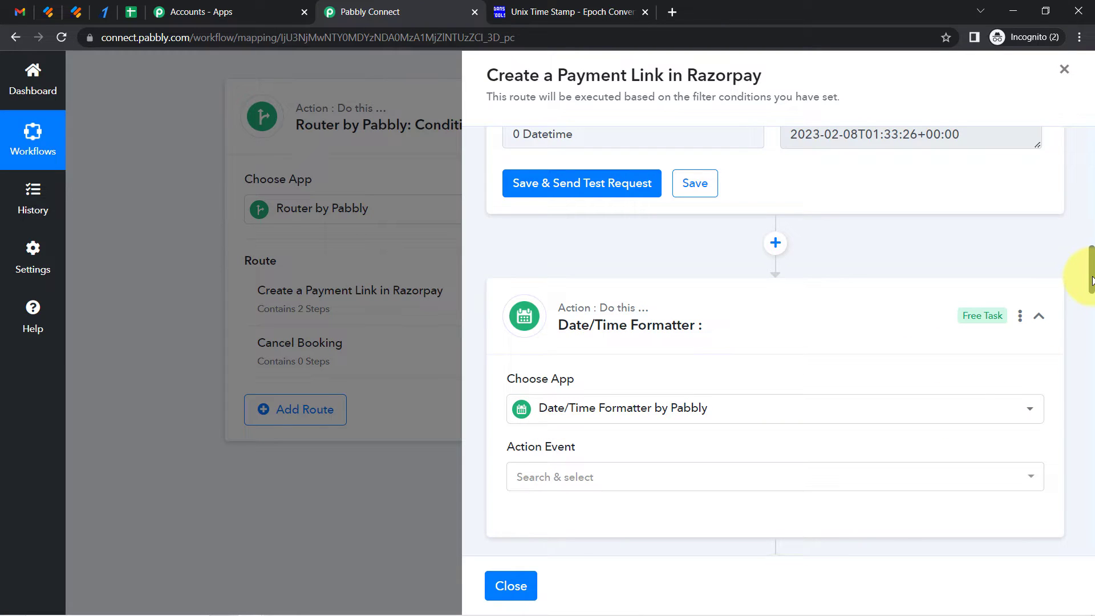
# Set the formatter's action event to Format Date with Time Zone and connect it
pyautogui.moveTo(1091, 280); pyautogui.dragTo(1090, 307)
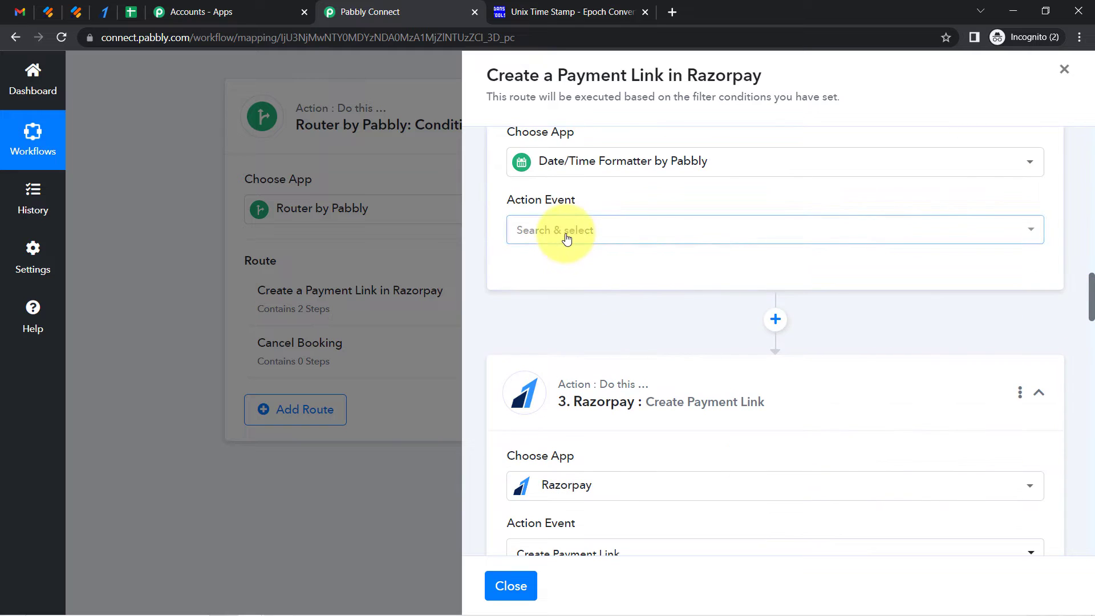
pyautogui.click(566, 238)
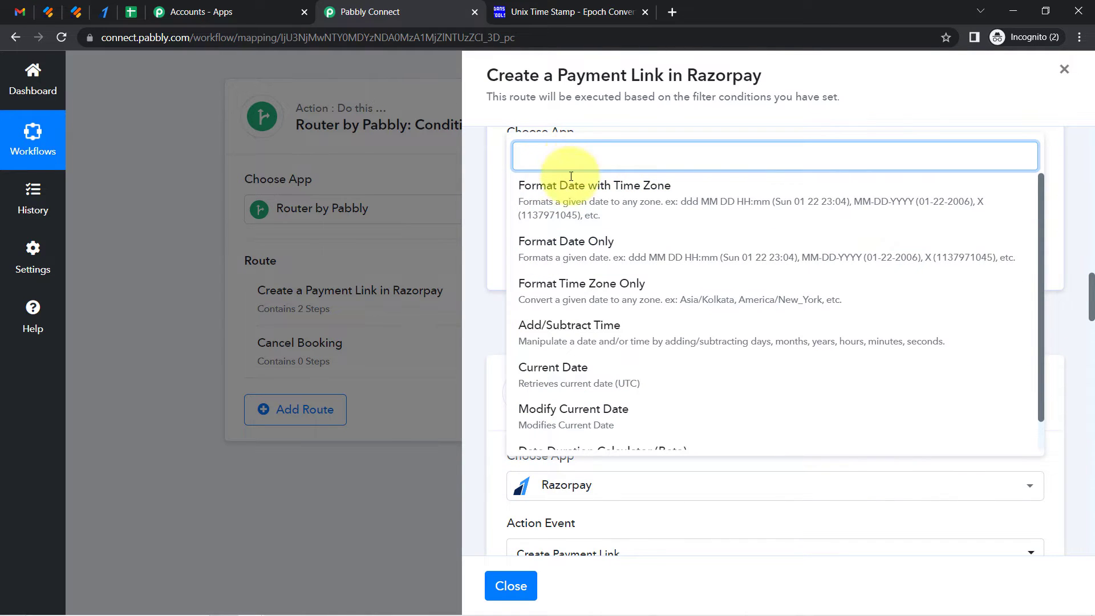
pyautogui.click(577, 199)
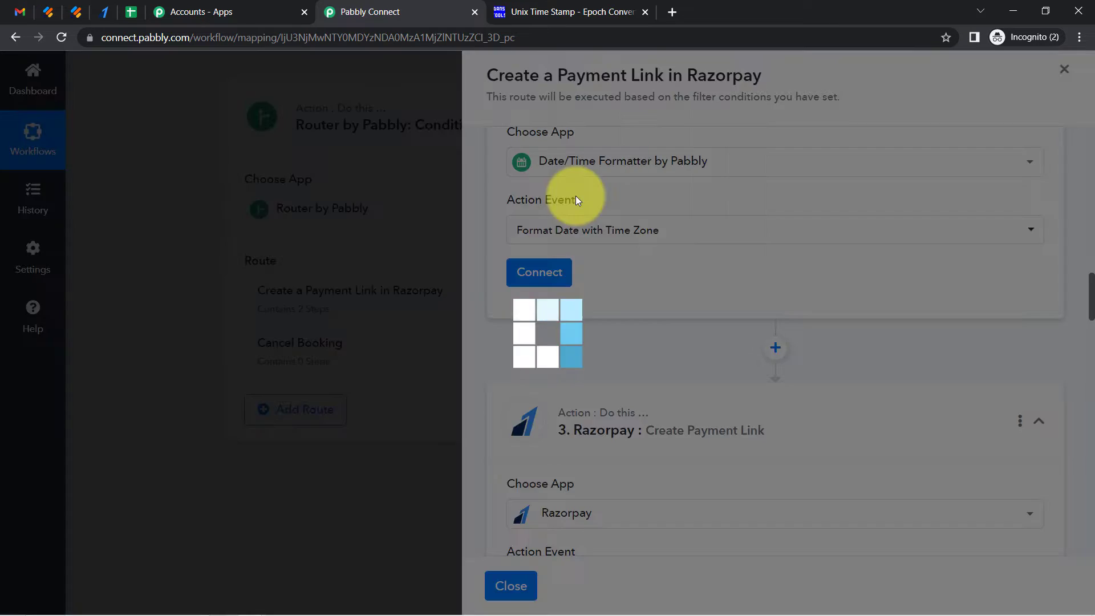
pyautogui.click(540, 273)
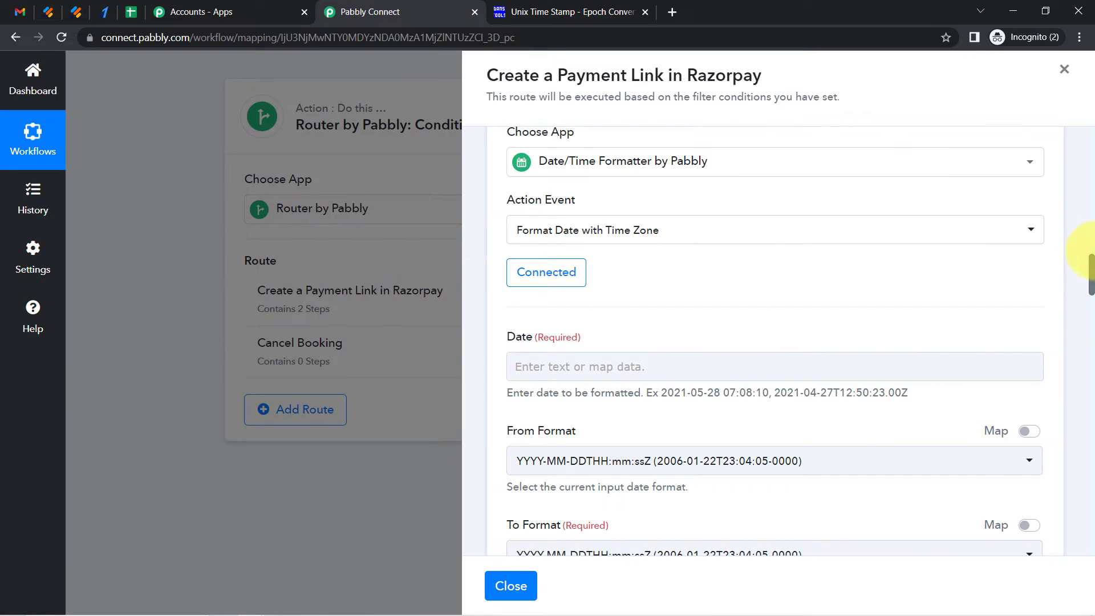
# Map the Datetime value from the Modify Current Date step into the Date field
pyautogui.scroll(-1, 1084, 262)
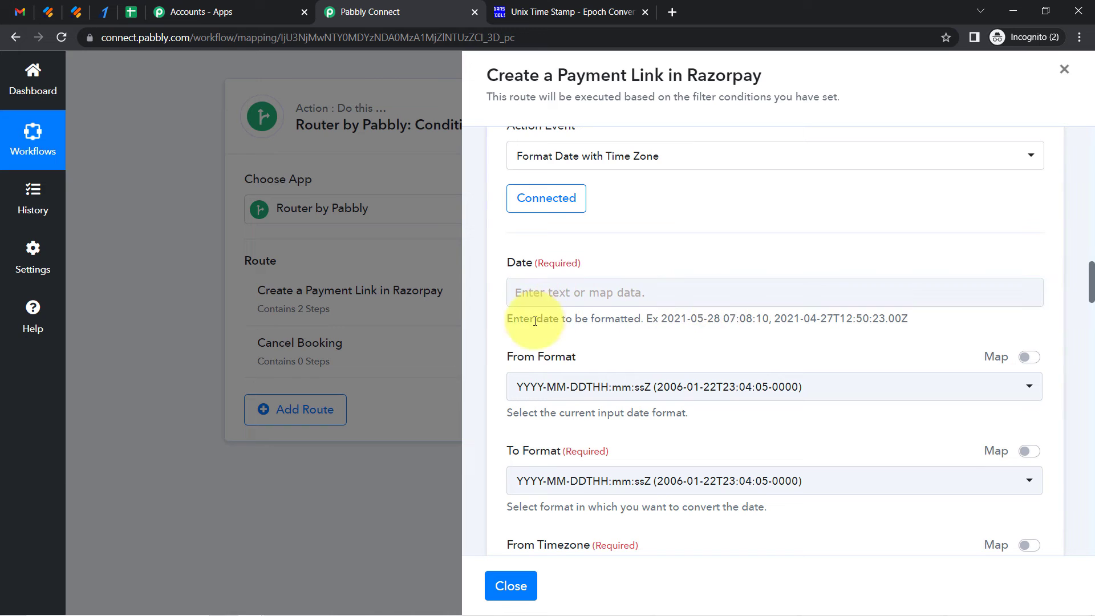
pyautogui.moveTo(508, 321); pyautogui.dragTo(560, 320)
pyautogui.click(553, 293)
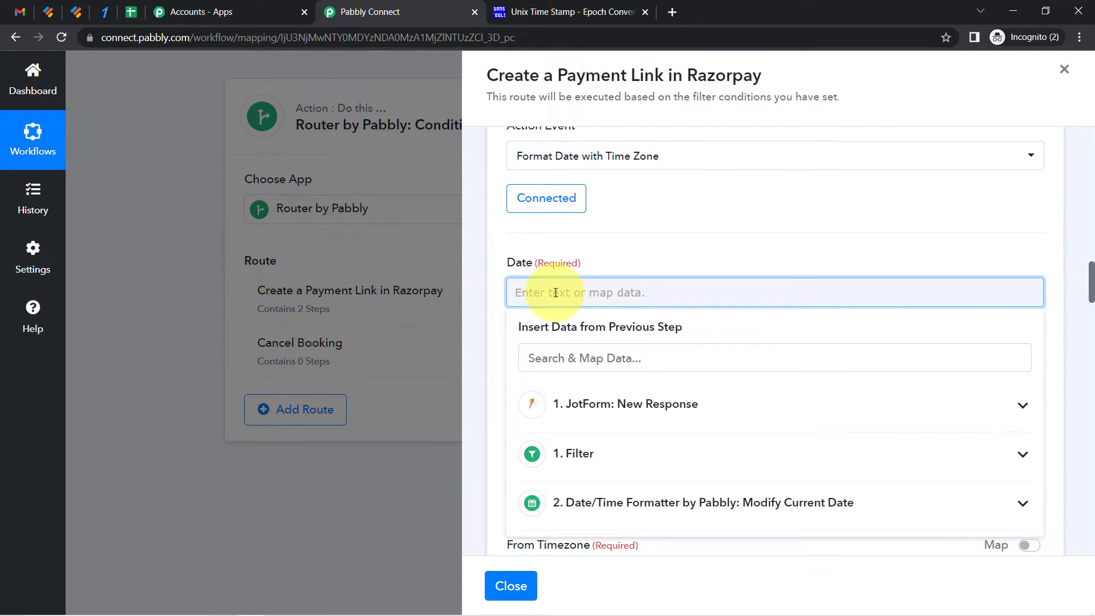
pyautogui.click(779, 513)
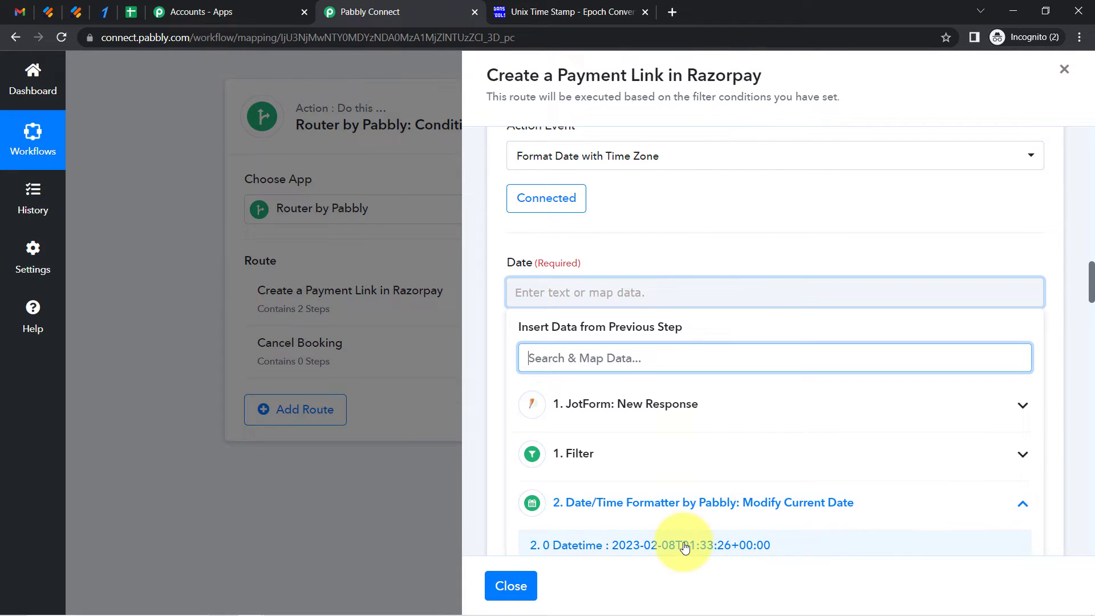
pyautogui.click(667, 545)
pyautogui.click(670, 252)
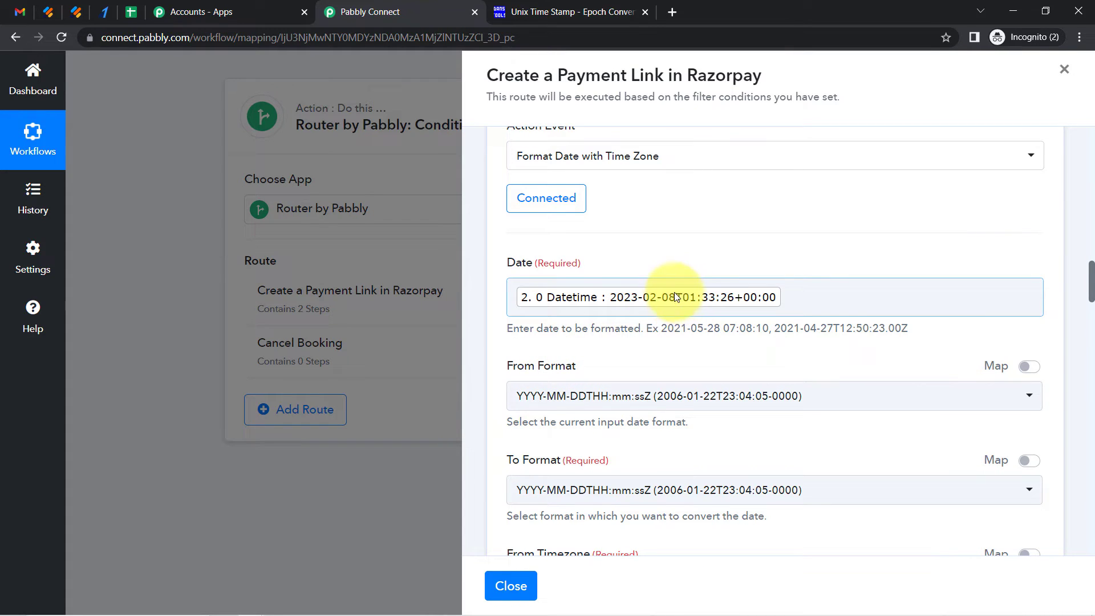
pyautogui.click(652, 401)
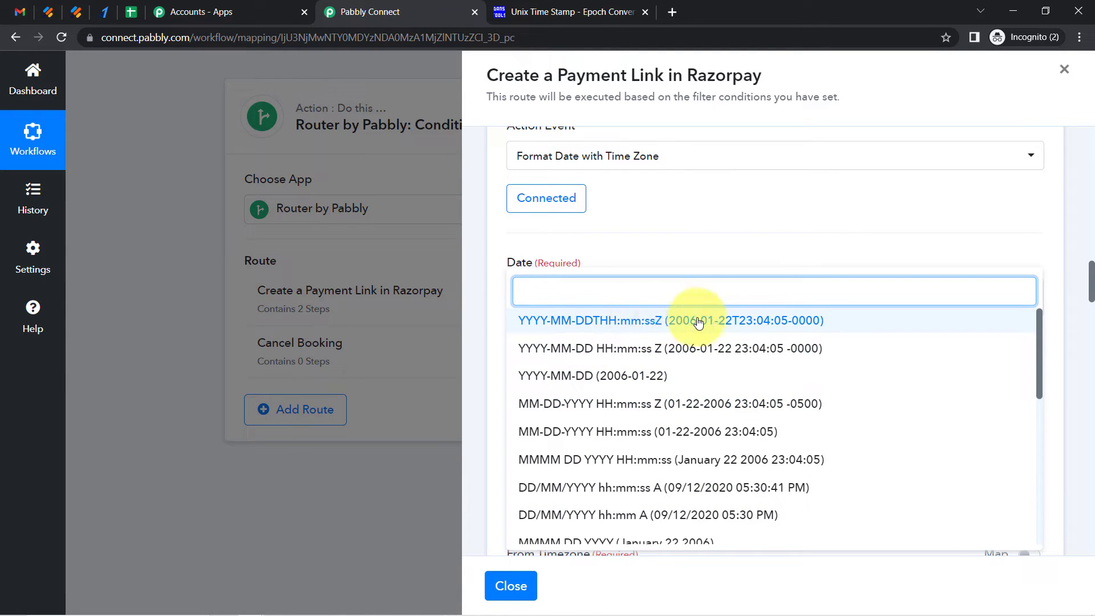
pyautogui.click(648, 322)
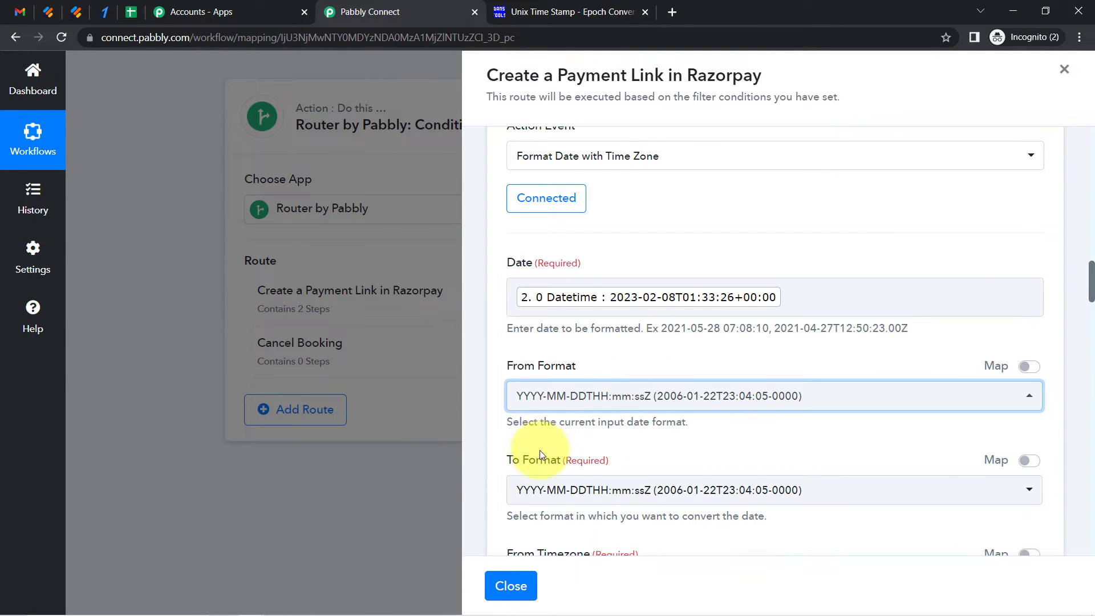
pyautogui.scroll(-5, 1087, 280)
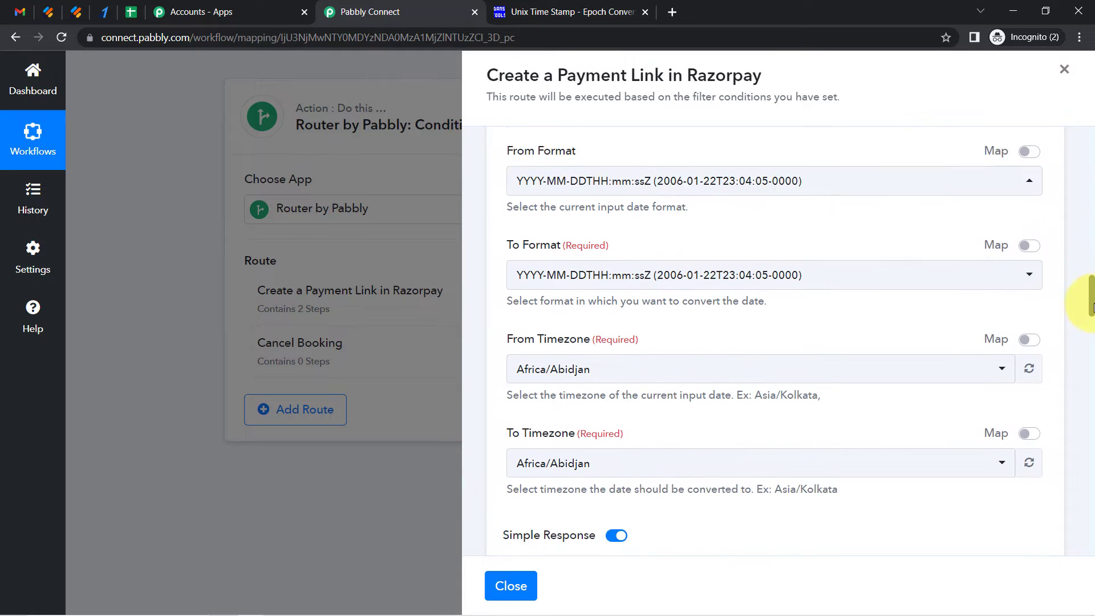
pyautogui.click(649, 218)
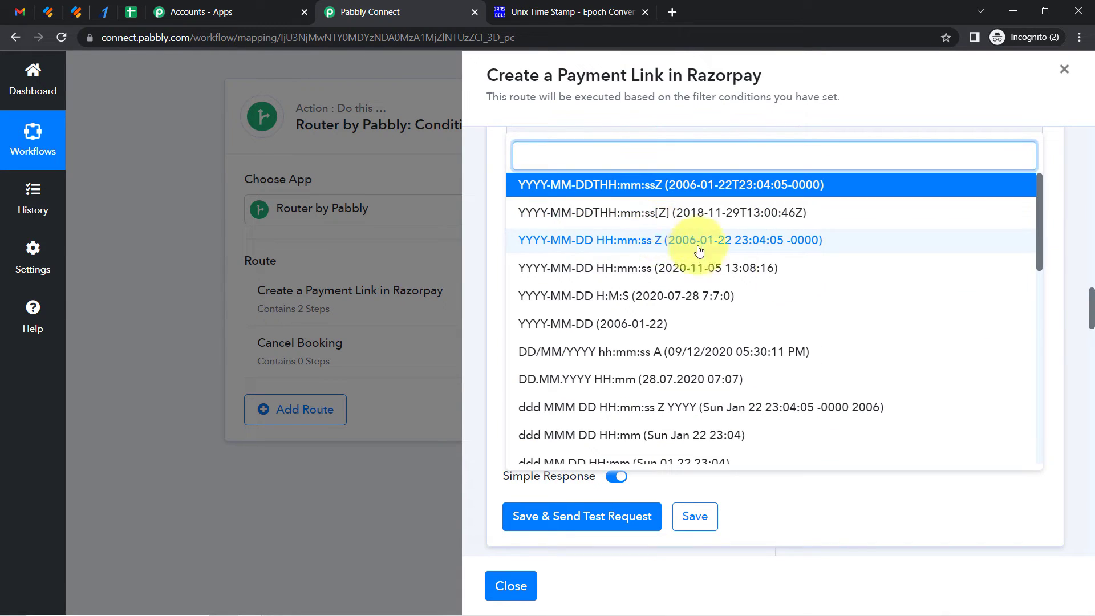
pyautogui.moveTo(1038, 263); pyautogui.dragTo(1041, 442)
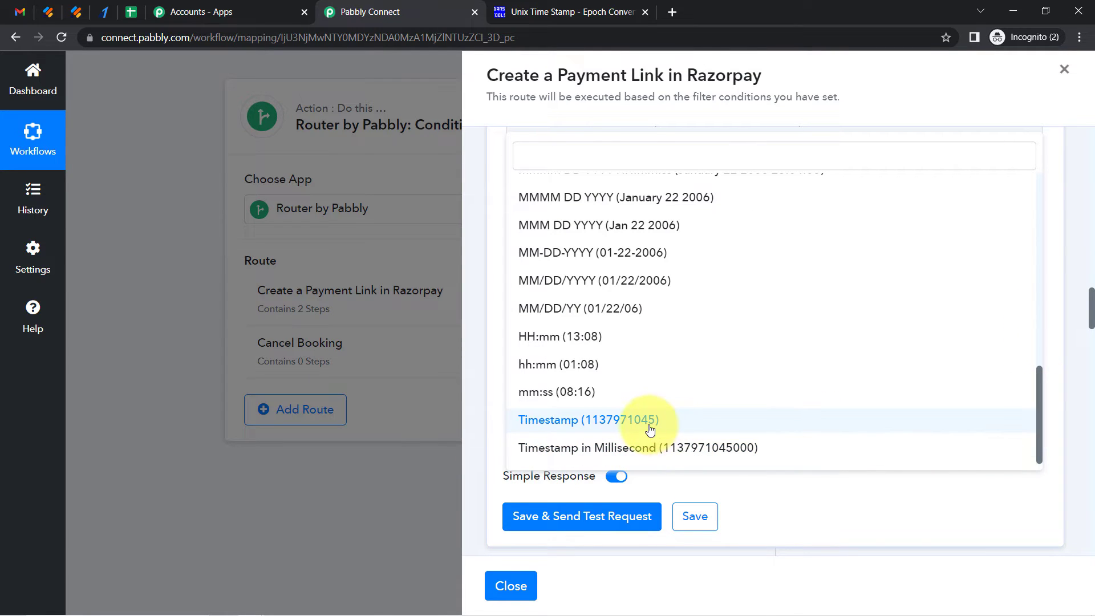
pyautogui.click(650, 430)
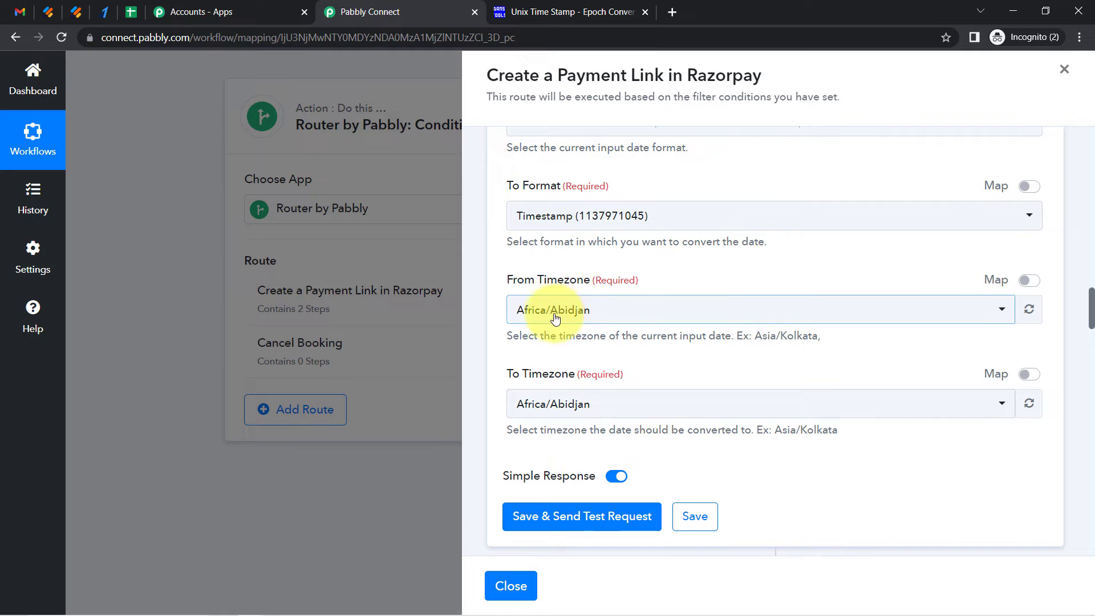
# Set the To Timezone to Asia/Kolkata
pyautogui.click(521, 299)
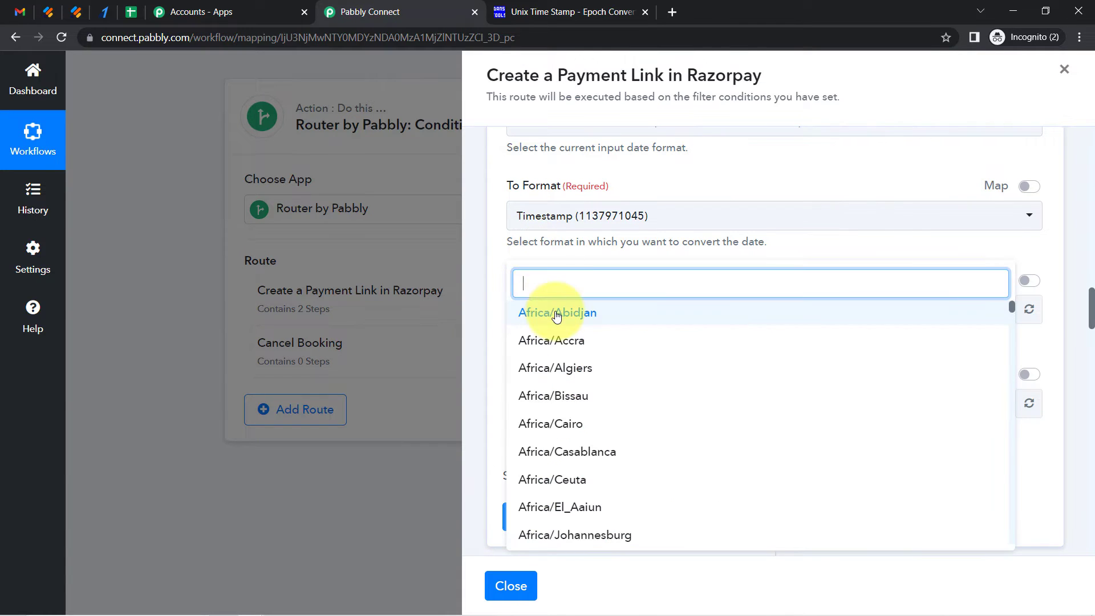
pyautogui.write('asia/kolk')
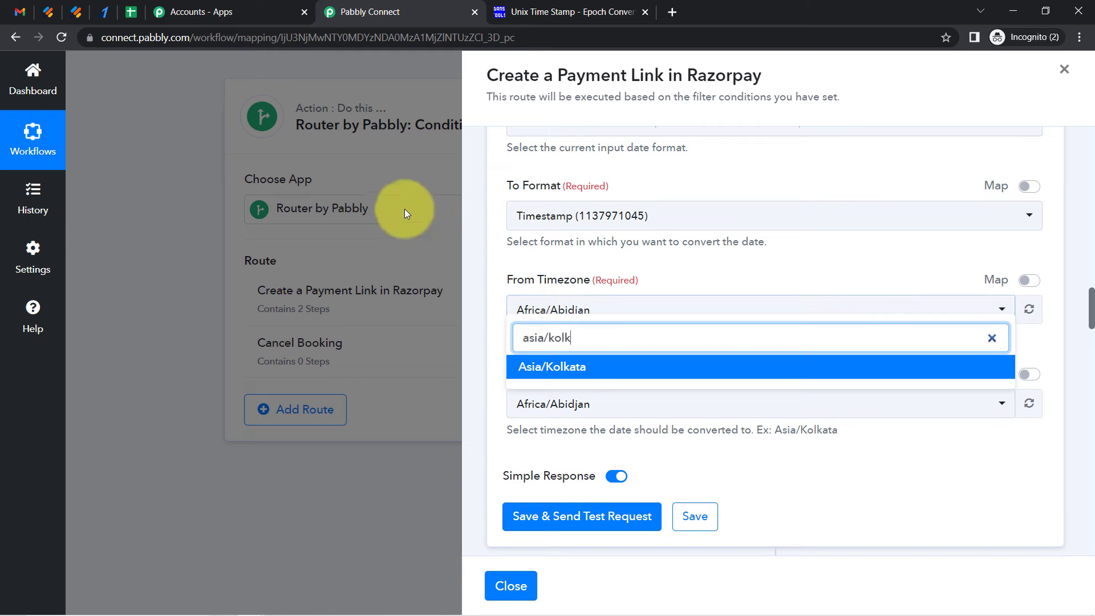
pyautogui.click(557, 369)
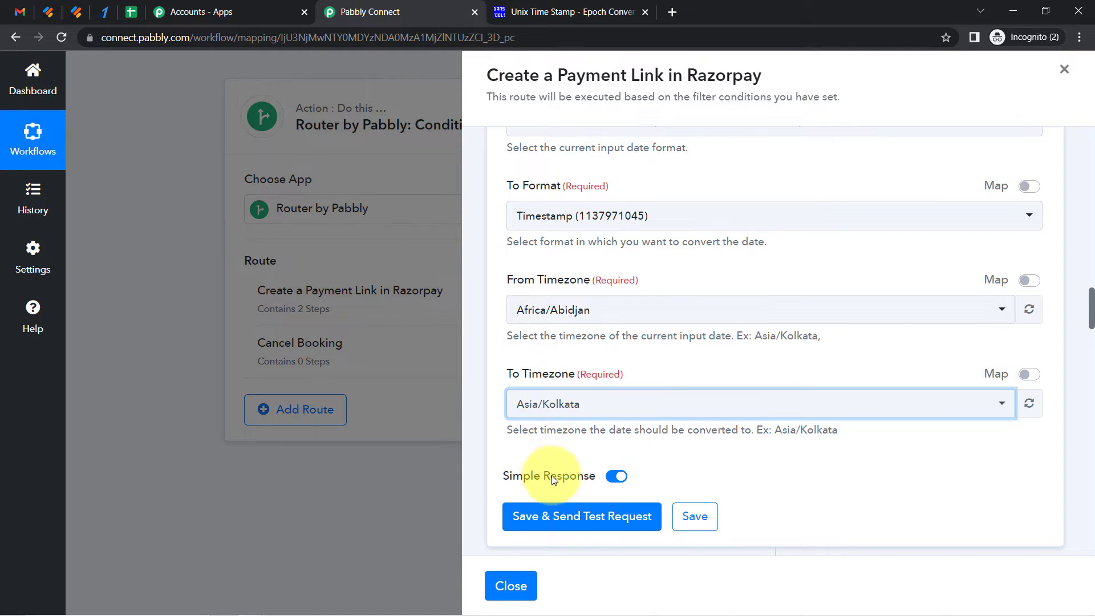
# Save the timestamp formatter step, send a test request and select the returned result
pyautogui.click(558, 520)
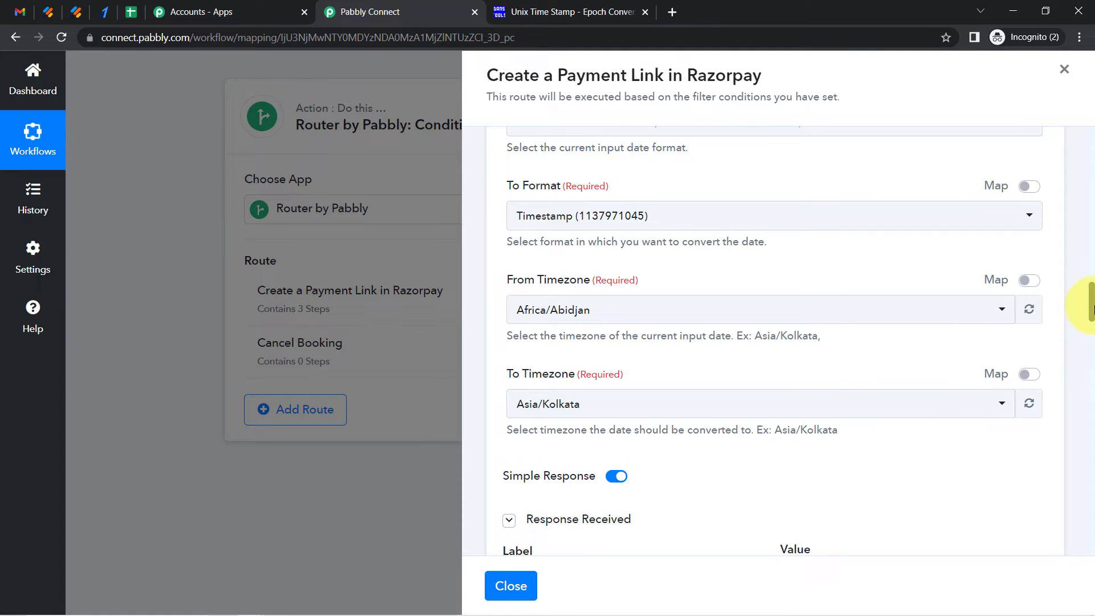
pyautogui.scroll(-5, 1090, 308)
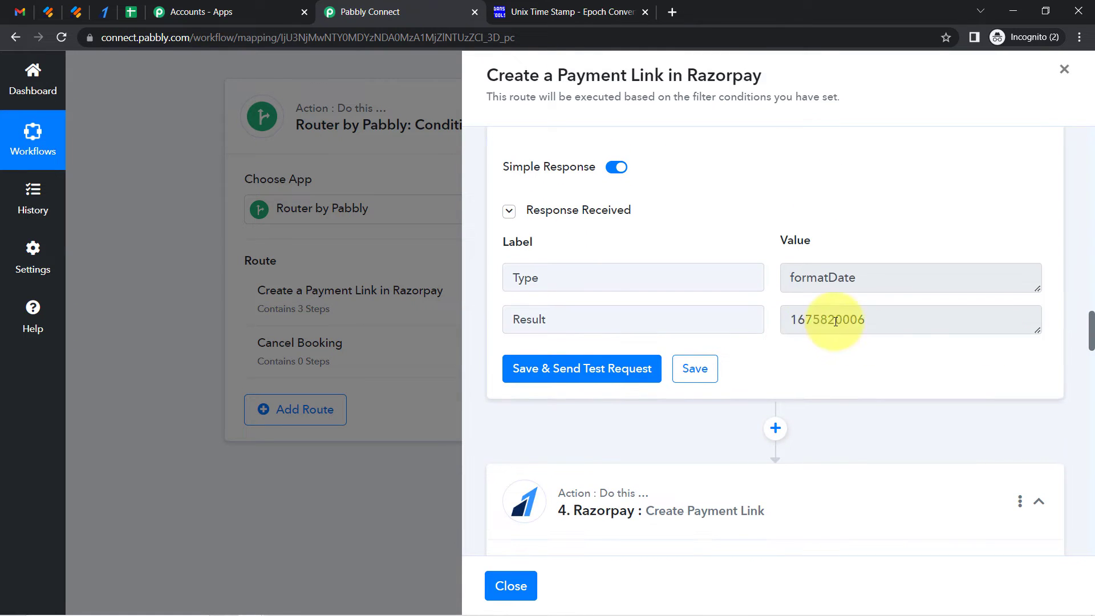
pyautogui.doubleClick(833, 322)
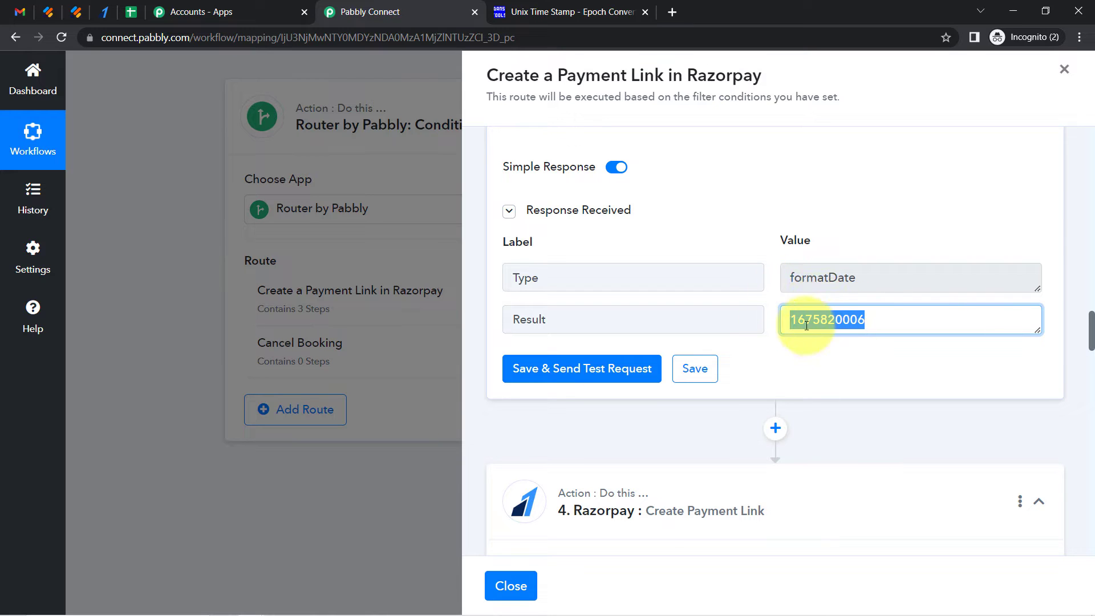
# Map the Result value from the timestamp formatter step into the Razorpay step's Expire field
pyautogui.moveTo(1090, 336); pyautogui.dragTo(1090, 471)
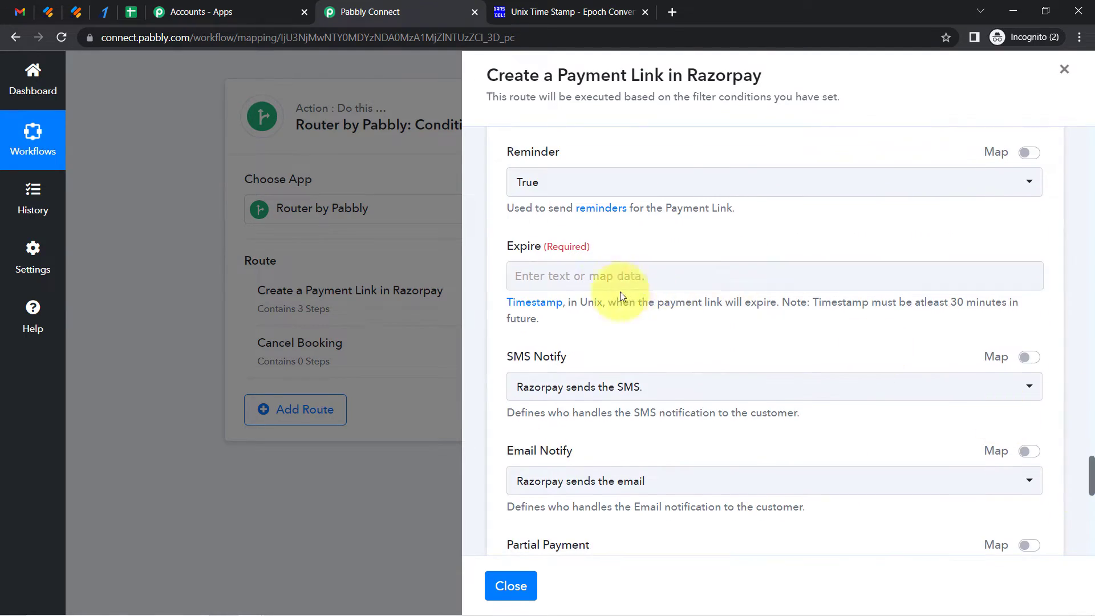
pyautogui.click(594, 276)
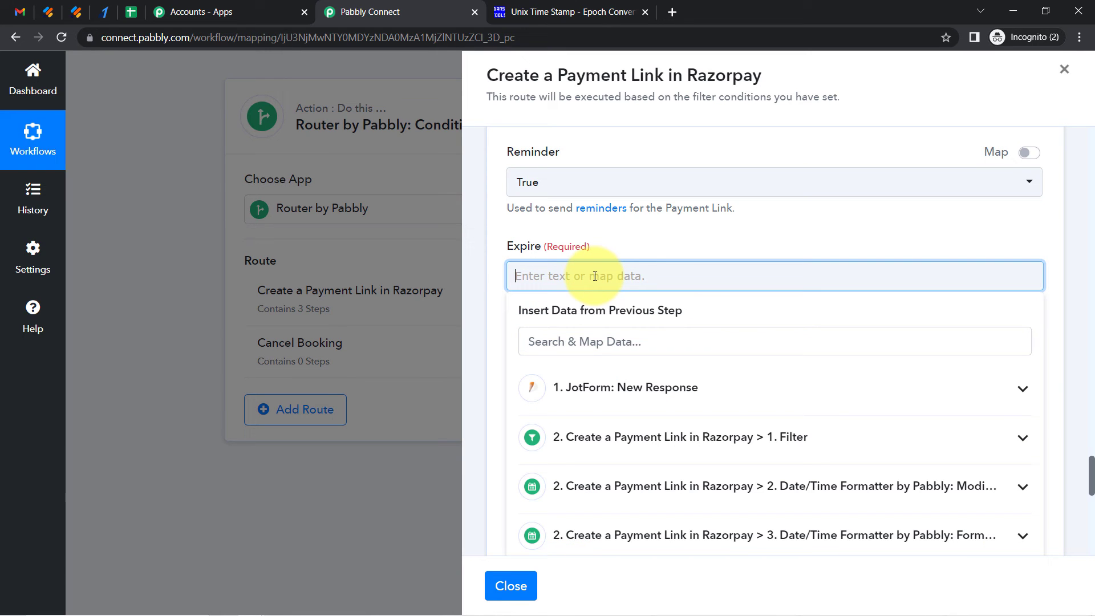
pyautogui.click(710, 543)
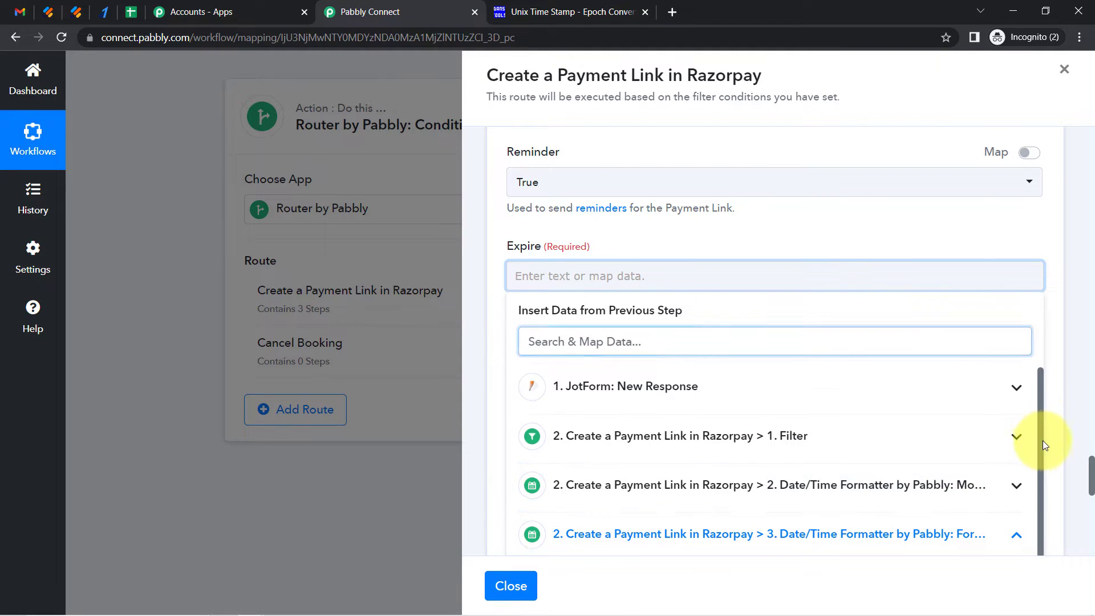
pyautogui.scroll(-2, 1042, 436)
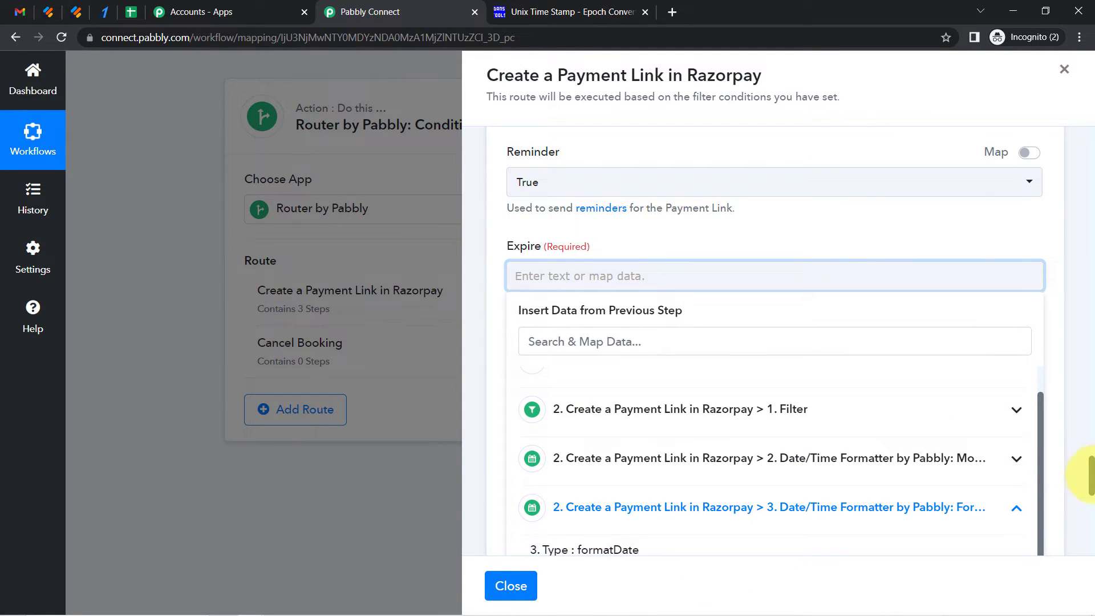
pyautogui.scroll(-4, 1090, 473)
pyautogui.click(602, 364)
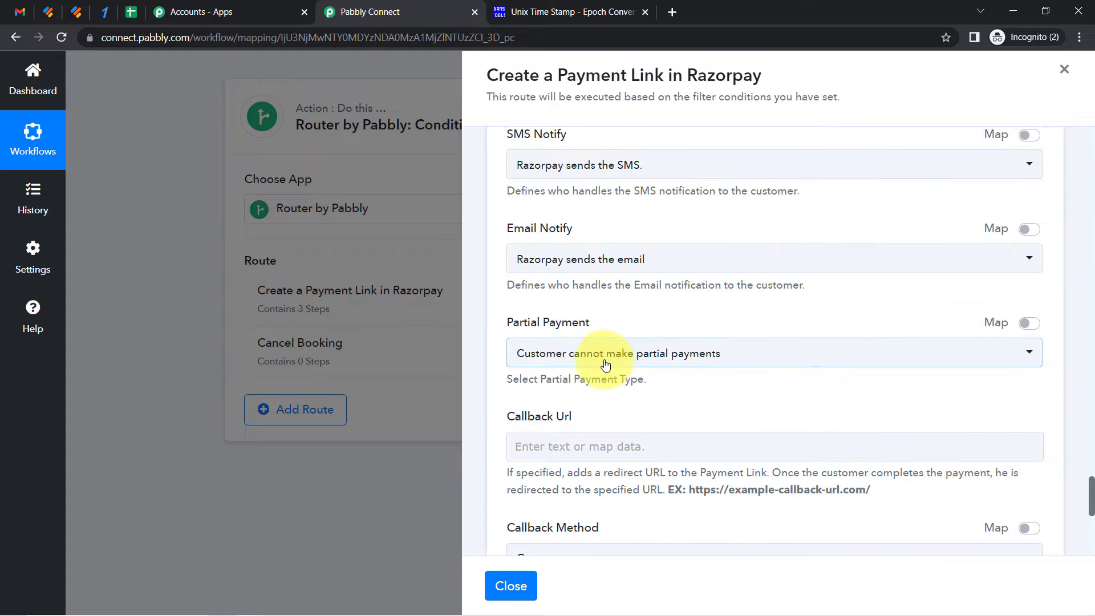
# Save the Create Payment Link step and send a test request
pyautogui.moveTo(1091, 489); pyautogui.dragTo(1091, 465)
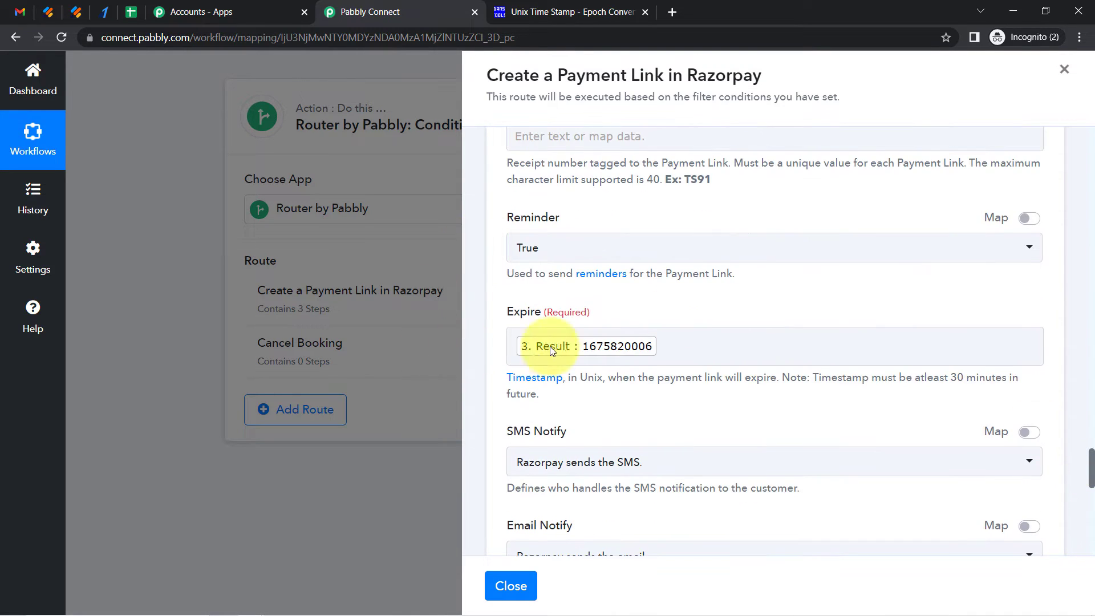
pyautogui.doubleClick(518, 309)
pyautogui.moveTo(518, 309); pyautogui.dragTo(644, 310)
pyautogui.click(667, 312)
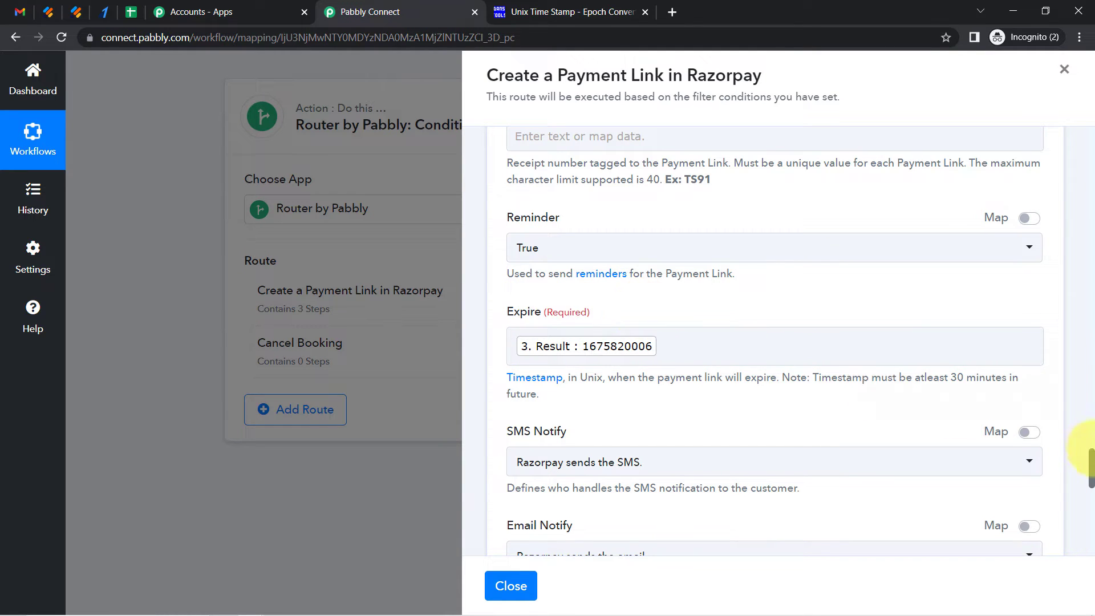
pyautogui.moveTo(1092, 460); pyautogui.dragTo(1077, 477)
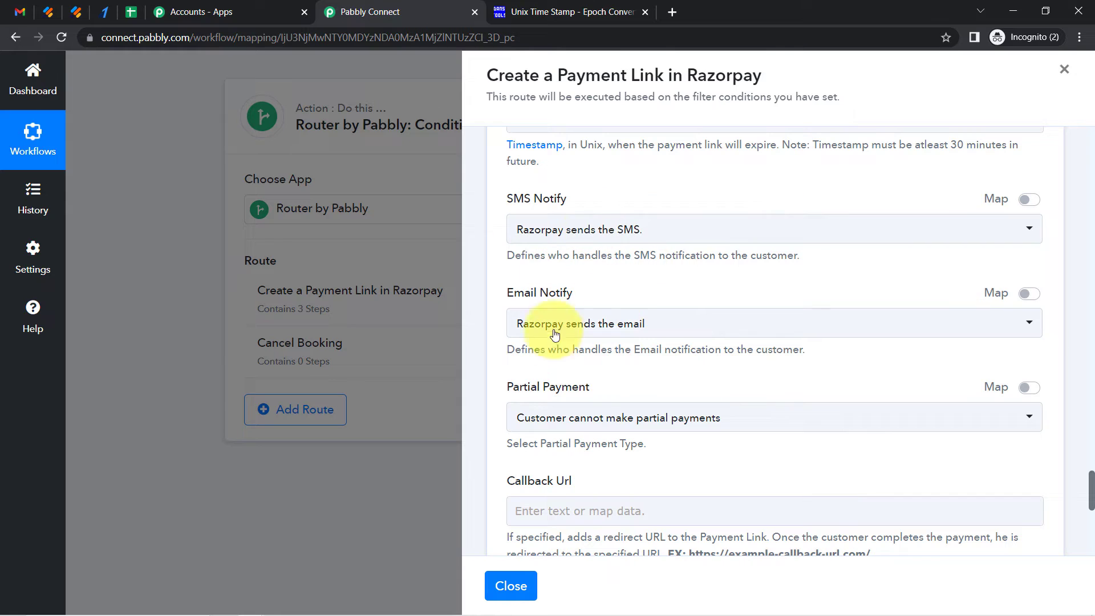
pyautogui.scroll(-5, 1092, 494)
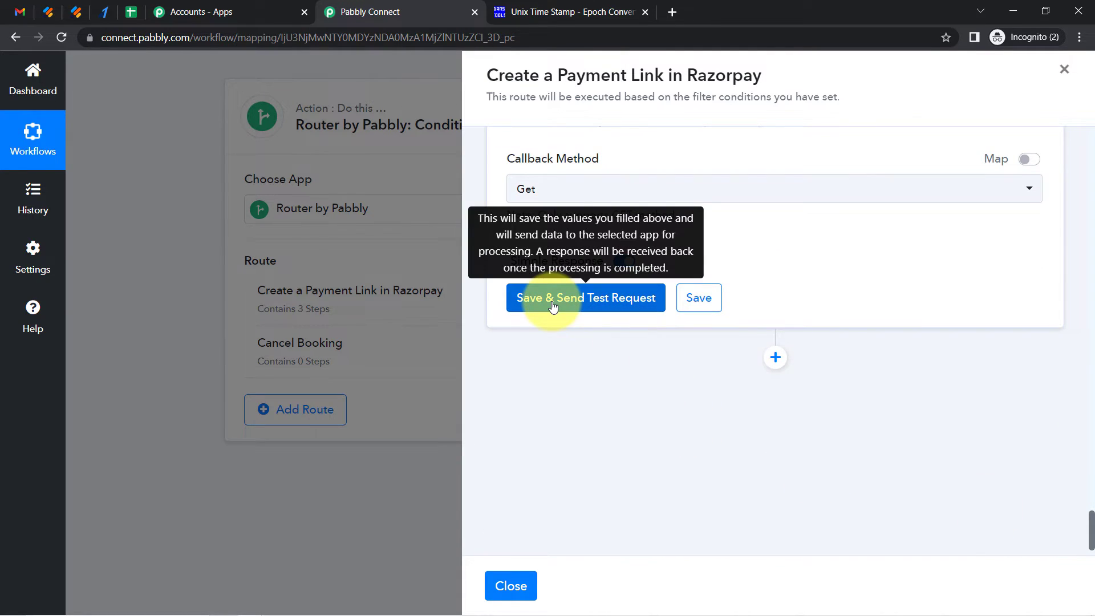
pyautogui.click(104, 13)
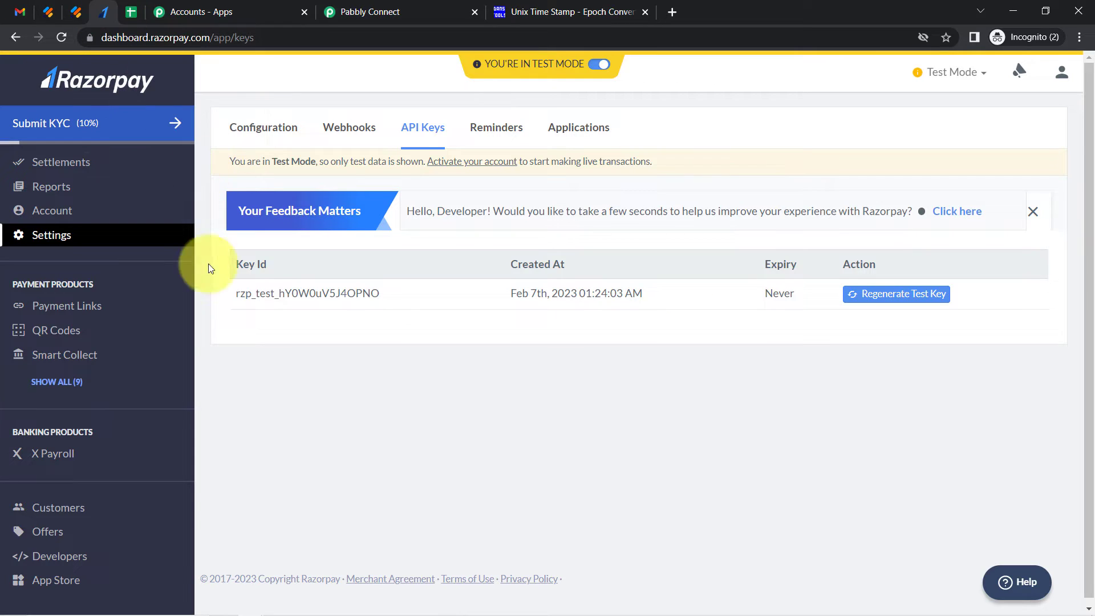
pyautogui.click(73, 307)
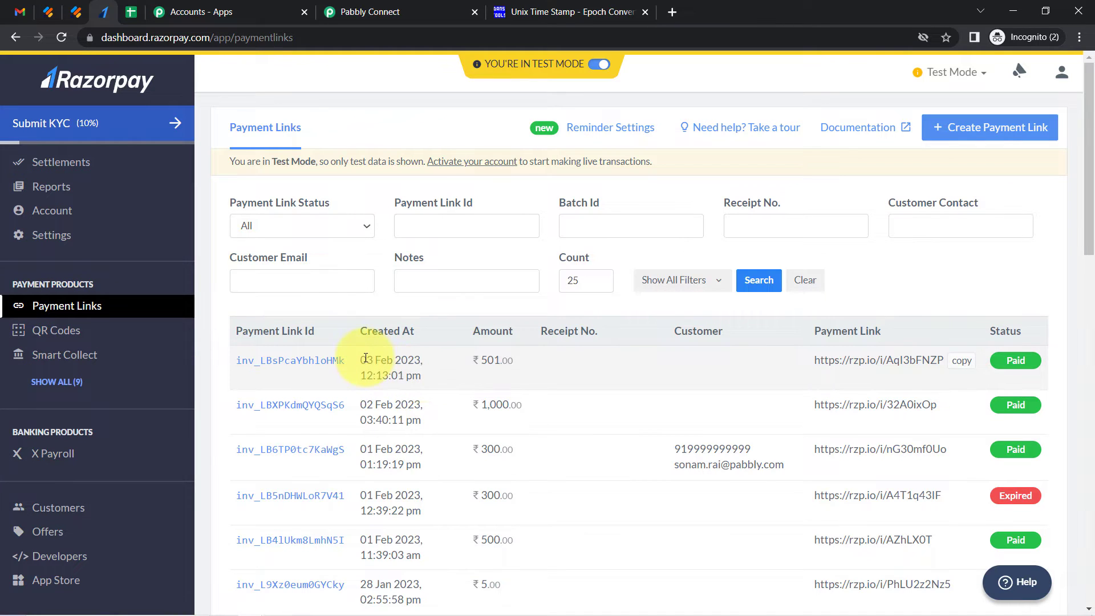
pyautogui.click(402, 12)
pyautogui.click(536, 304)
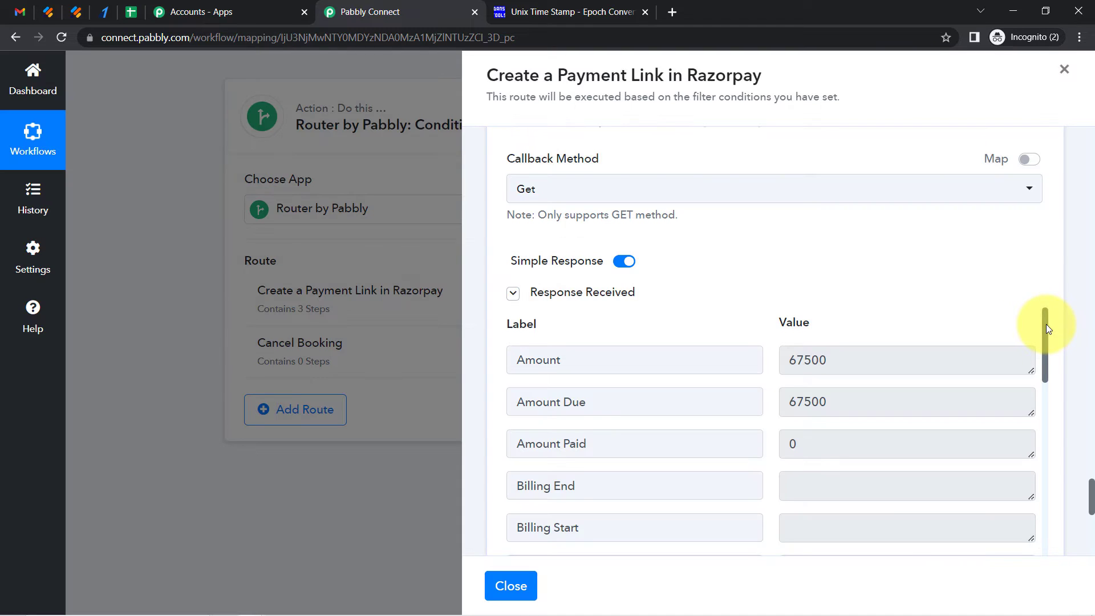
# Copy the Short Url from the test response and open it in a new browser tab
pyautogui.moveTo(1046, 325); pyautogui.dragTo(1046, 327)
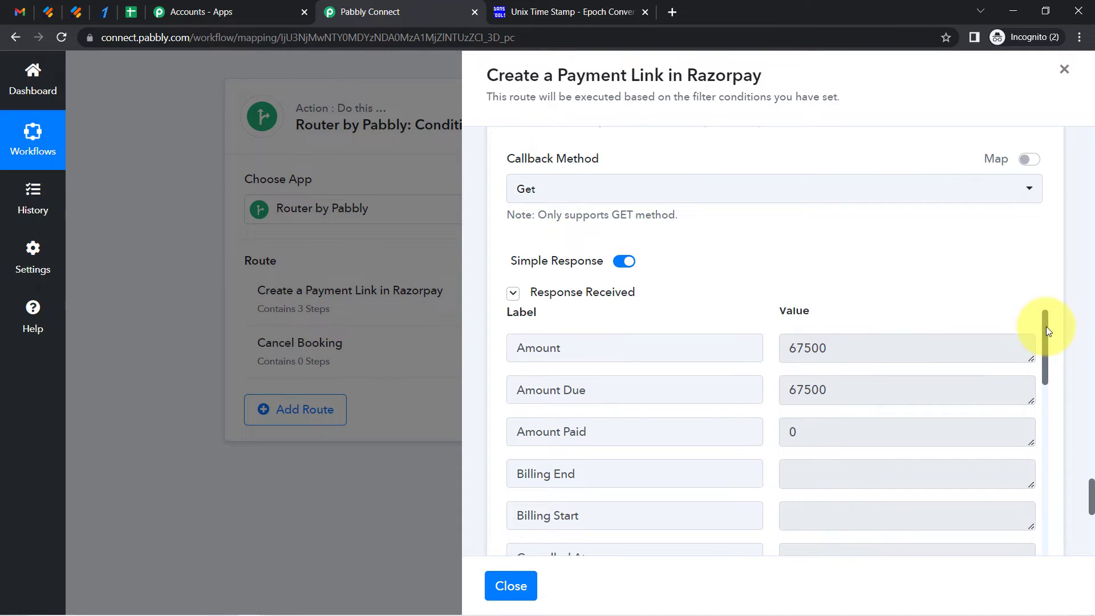
pyautogui.click(868, 349)
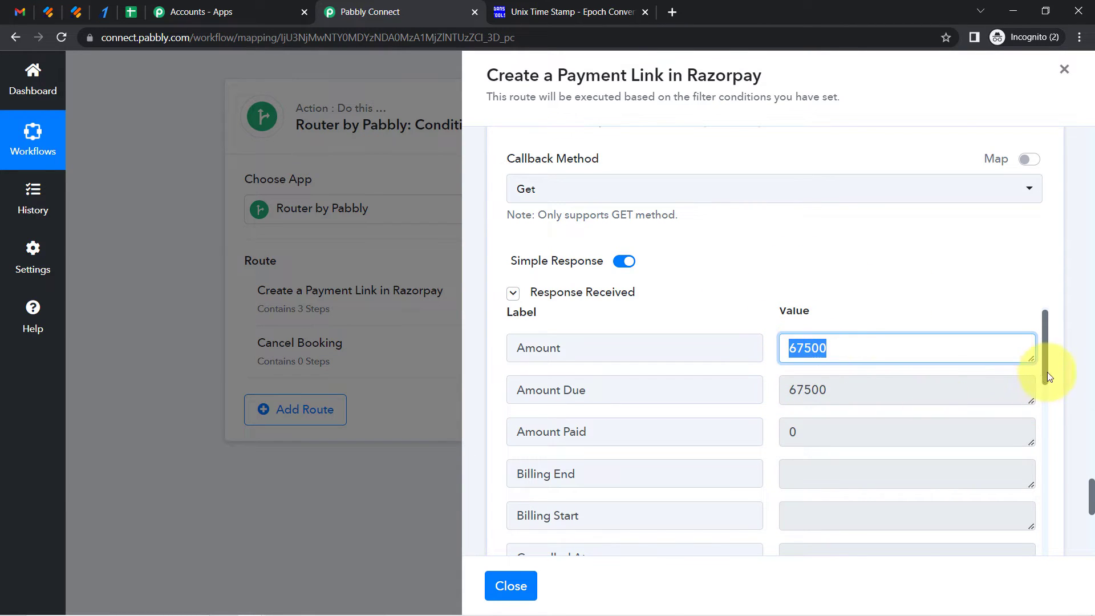
pyautogui.click(864, 388)
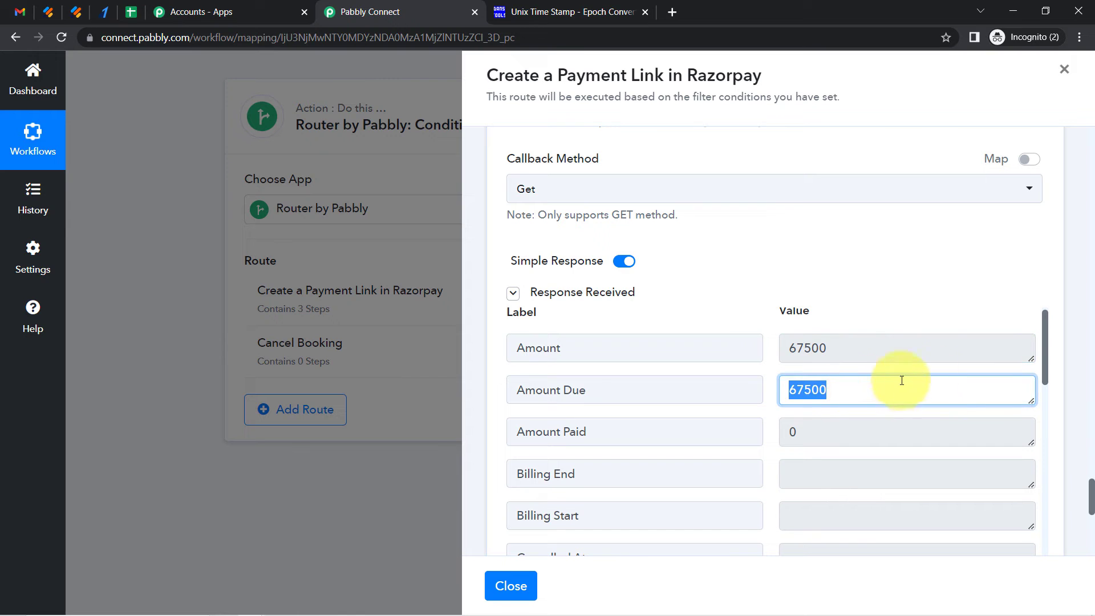
pyautogui.moveTo(1051, 352); pyautogui.dragTo(1032, 609)
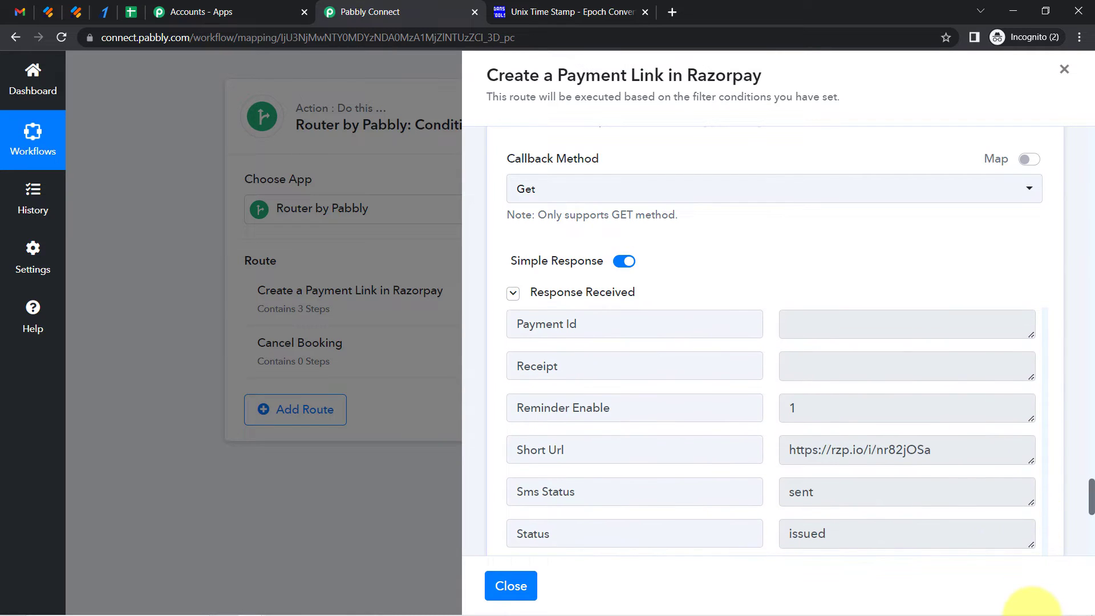
pyautogui.tripleClick(529, 450)
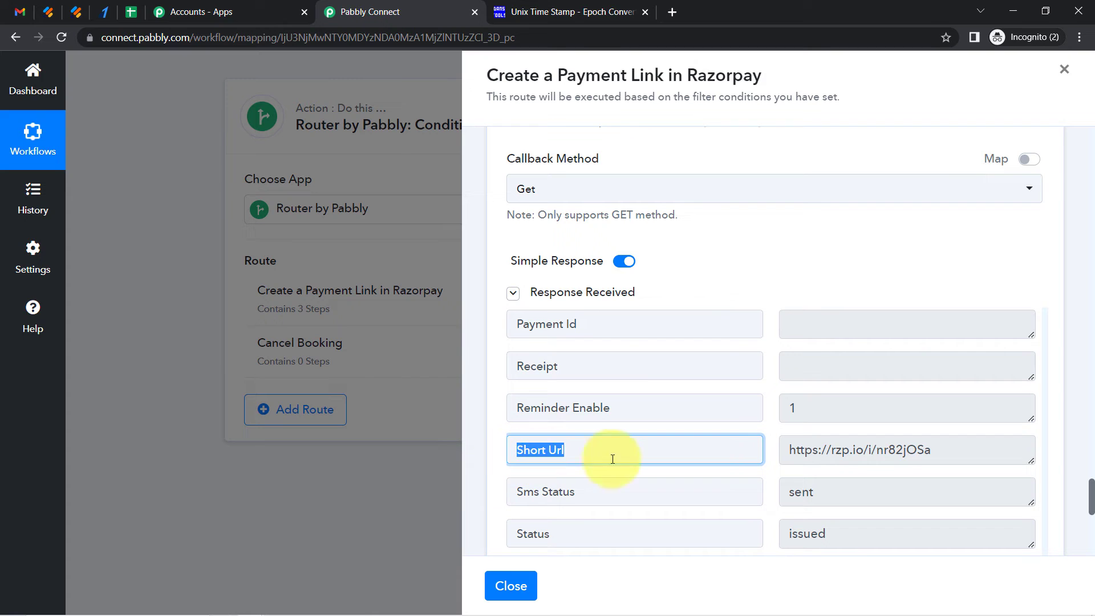
pyautogui.tripleClick(810, 454)
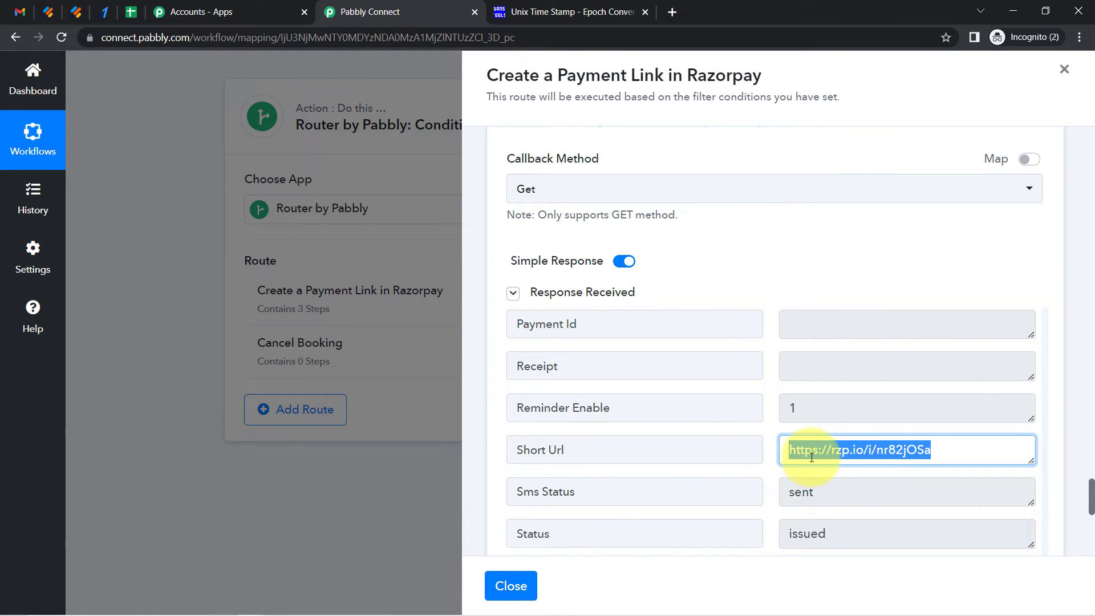
pyautogui.hotkey('ctrl', 'c')
pyautogui.hotkey('ctrl', 't')
pyautogui.hotkey('ctrl', 'v')
pyautogui.press('Return')
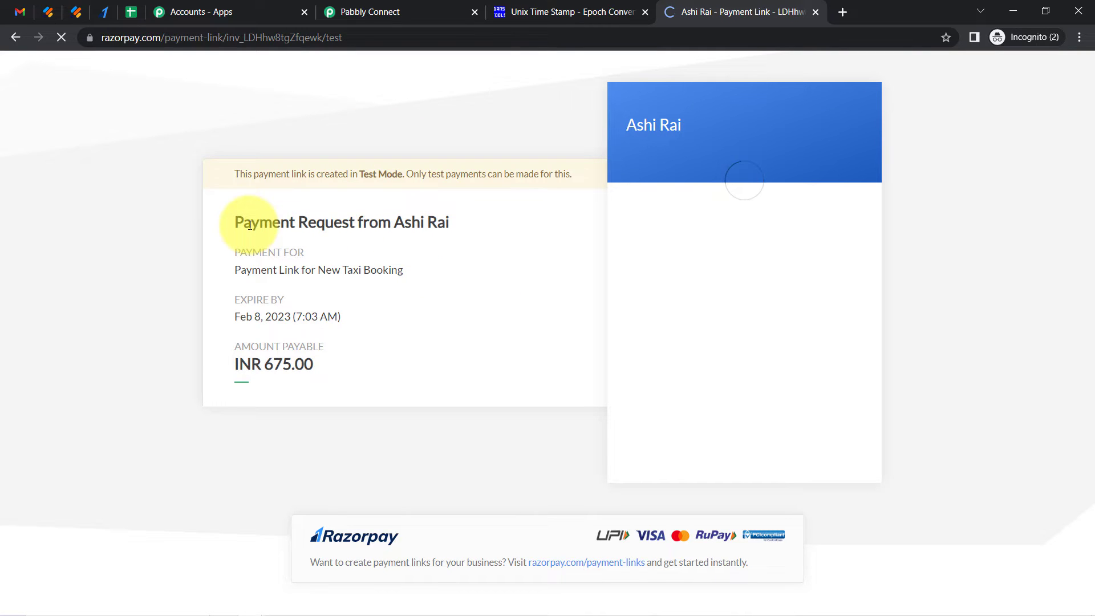
# Examine the payment page's description, expiry date and payable amount
pyautogui.moveTo(251, 225); pyautogui.dragTo(426, 224)
pyautogui.moveTo(263, 270); pyautogui.dragTo(383, 273)
pyautogui.doubleClick(381, 273)
pyautogui.tripleClick(381, 273)
pyautogui.moveTo(284, 300)
pyautogui.mouseDown()
pyautogui.moveTo(231, 308)
pyautogui.moveTo(257, 320)
pyautogui.moveTo(291, 302)
pyautogui.moveTo(282, 294)
pyautogui.mouseUp()
pyautogui.moveTo(235, 365); pyautogui.dragTo(312, 366)
pyautogui.click(306, 366)
pyautogui.click(301, 369)
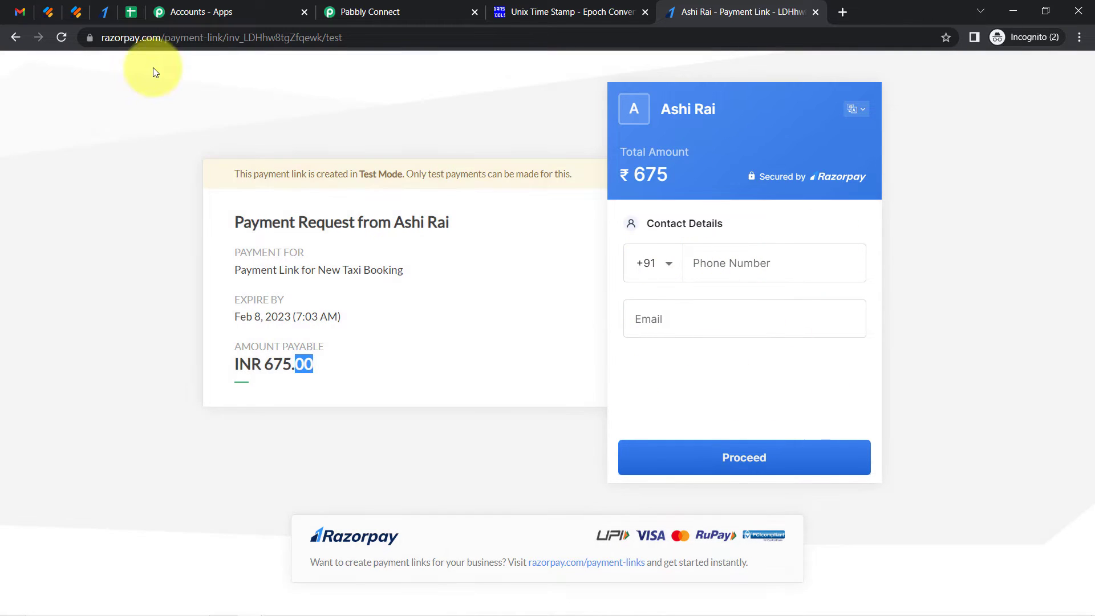
# Reload the Razorpay payment links list and check the newest link's creation time
pyautogui.click(101, 12)
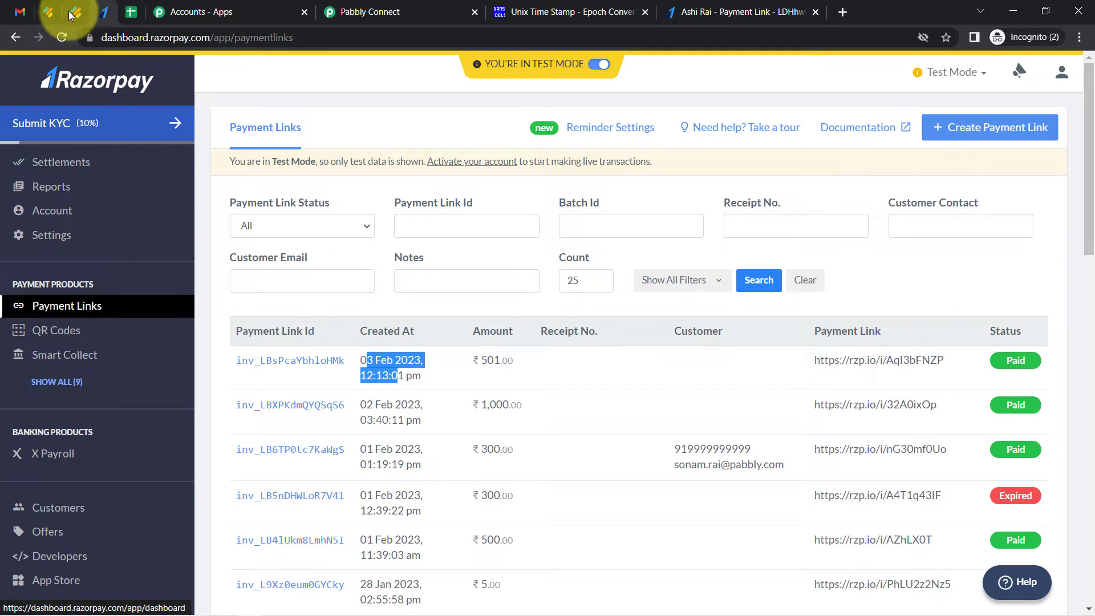
pyautogui.click(63, 37)
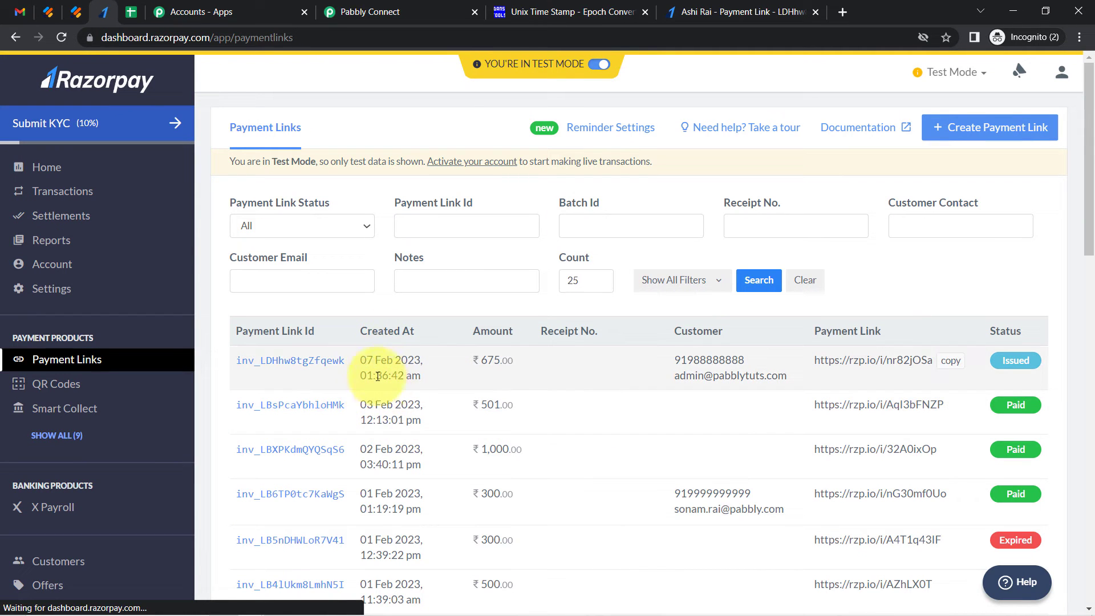
pyautogui.moveTo(367, 360); pyautogui.dragTo(404, 375)
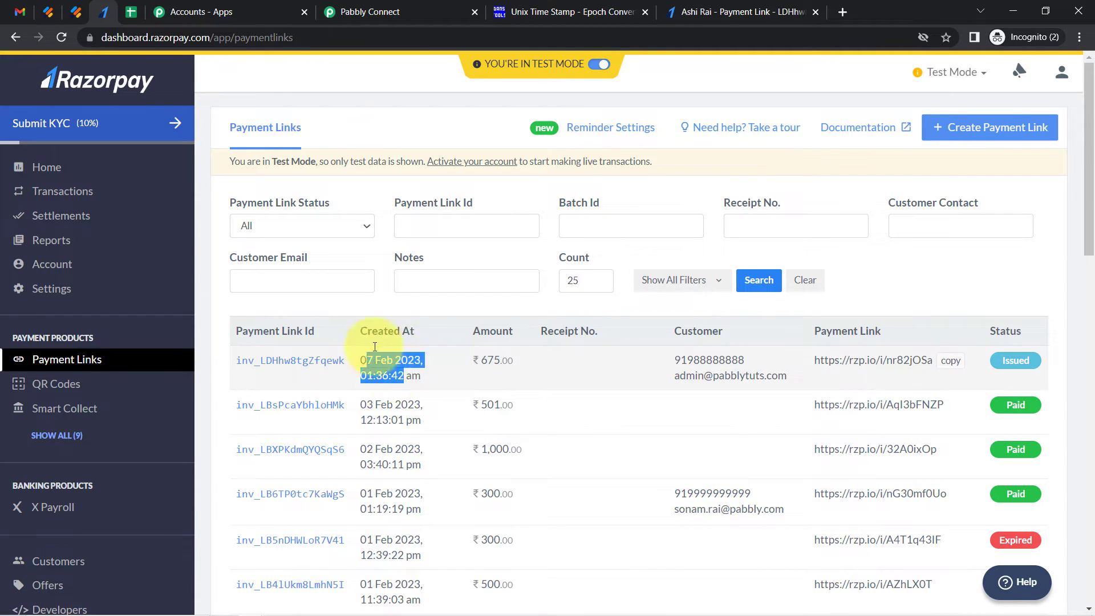
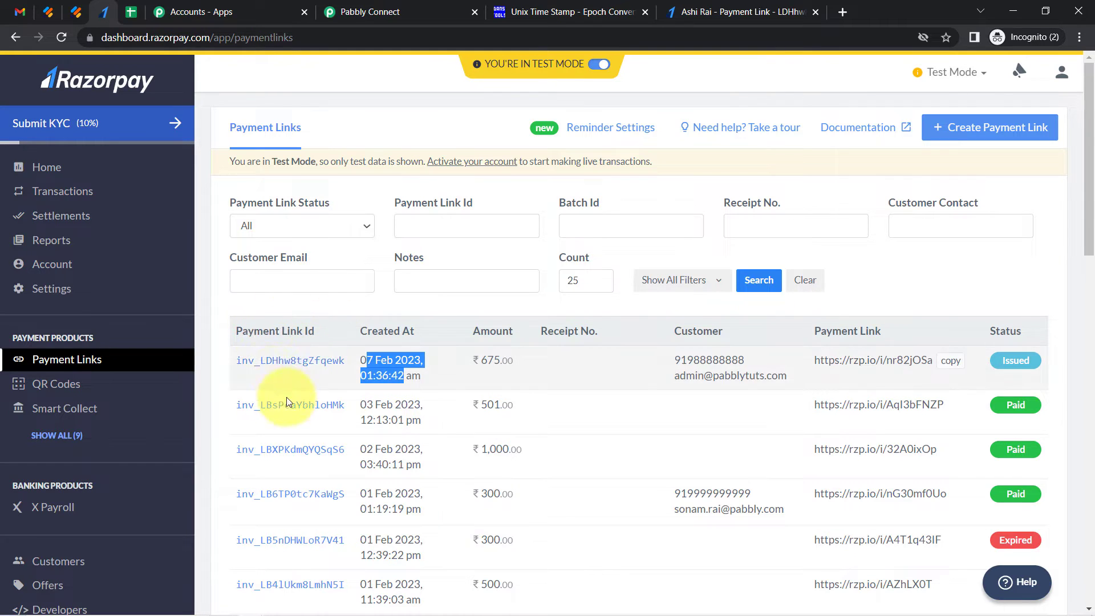
# Return to the workflow, add a new action step after the Razorpay step and choose the Gmail app
pyautogui.click(708, 11)
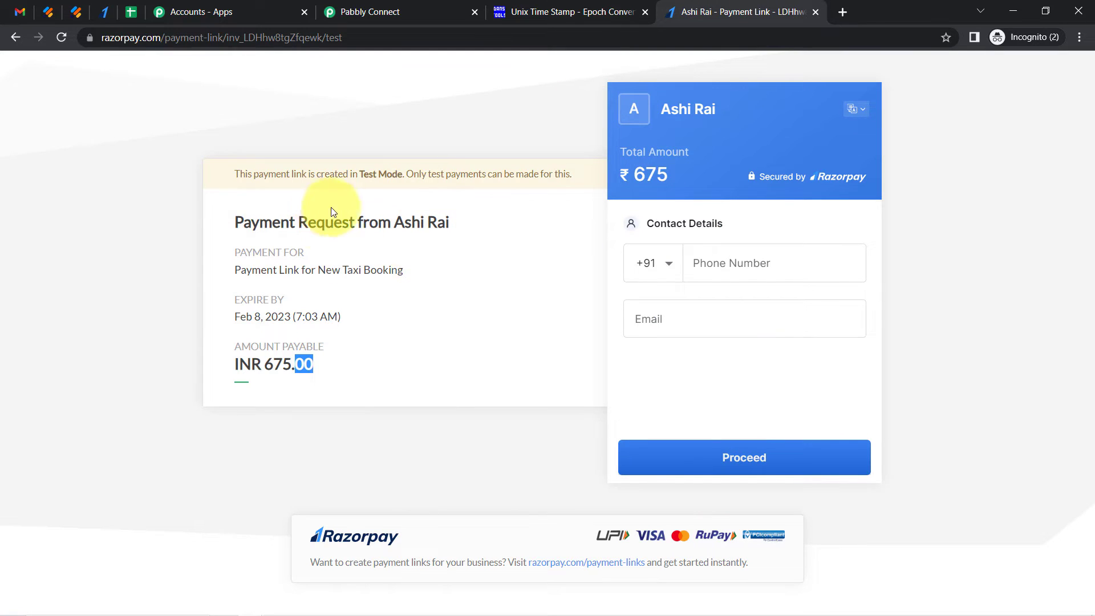
pyautogui.click(351, 5)
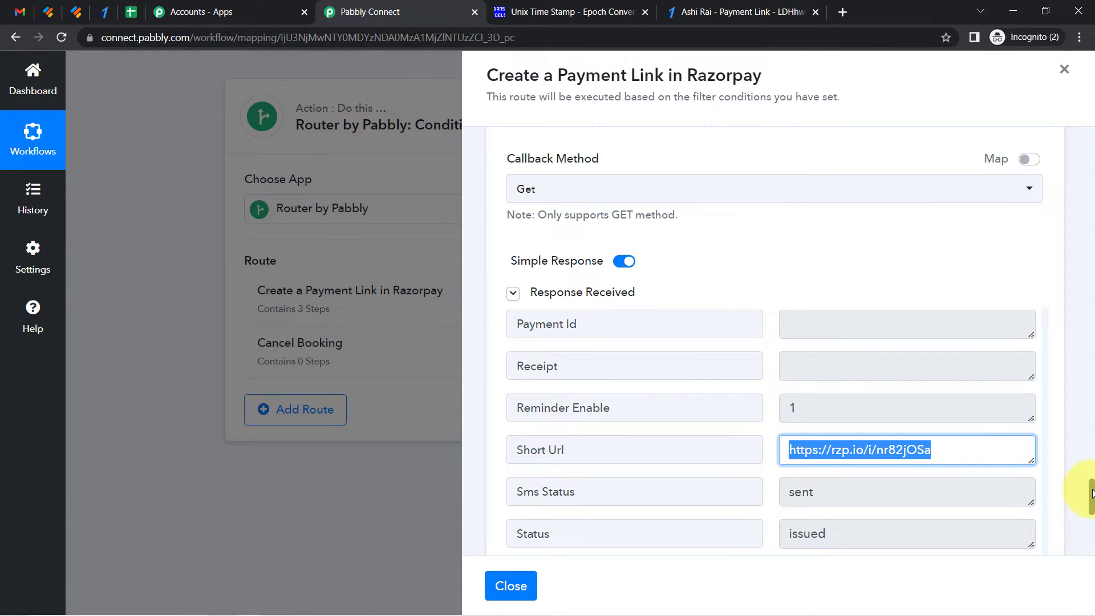
pyautogui.moveTo(1090, 491); pyautogui.dragTo(1090, 536)
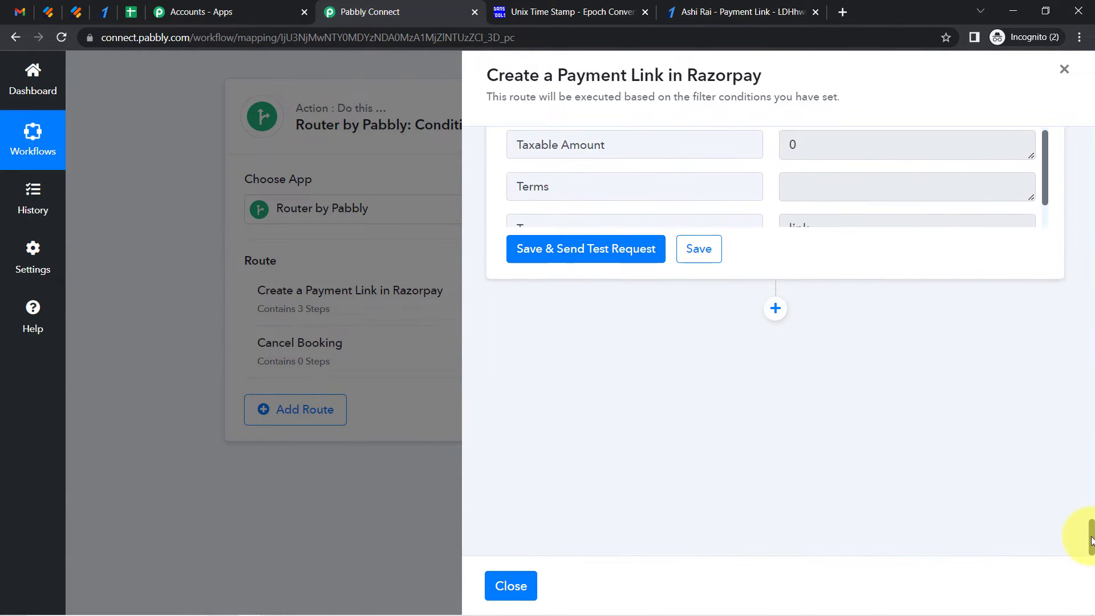
pyautogui.click(779, 317)
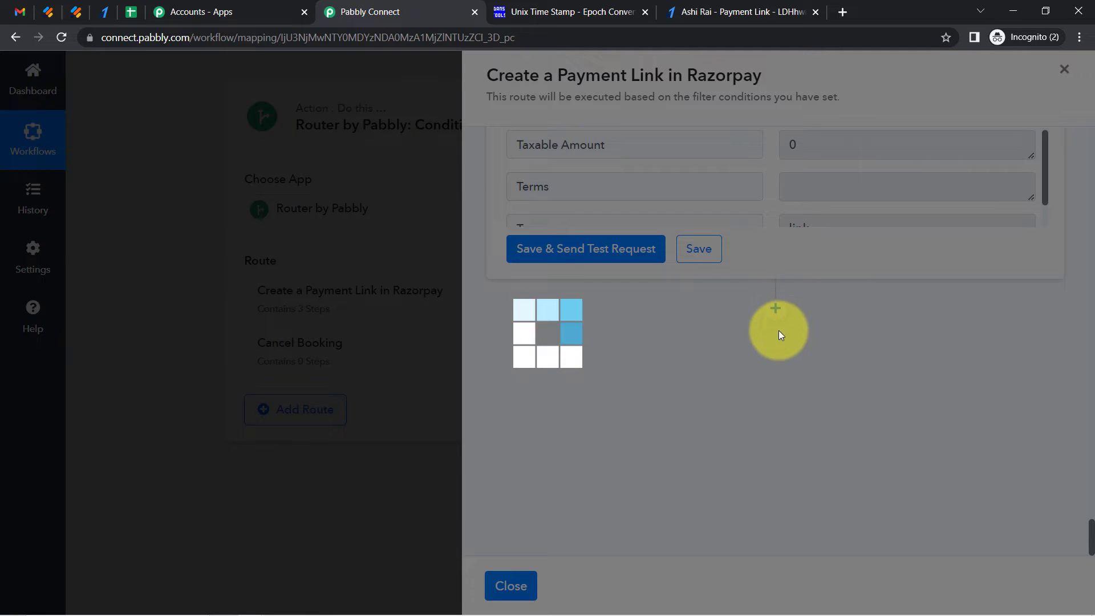
pyautogui.click(570, 477)
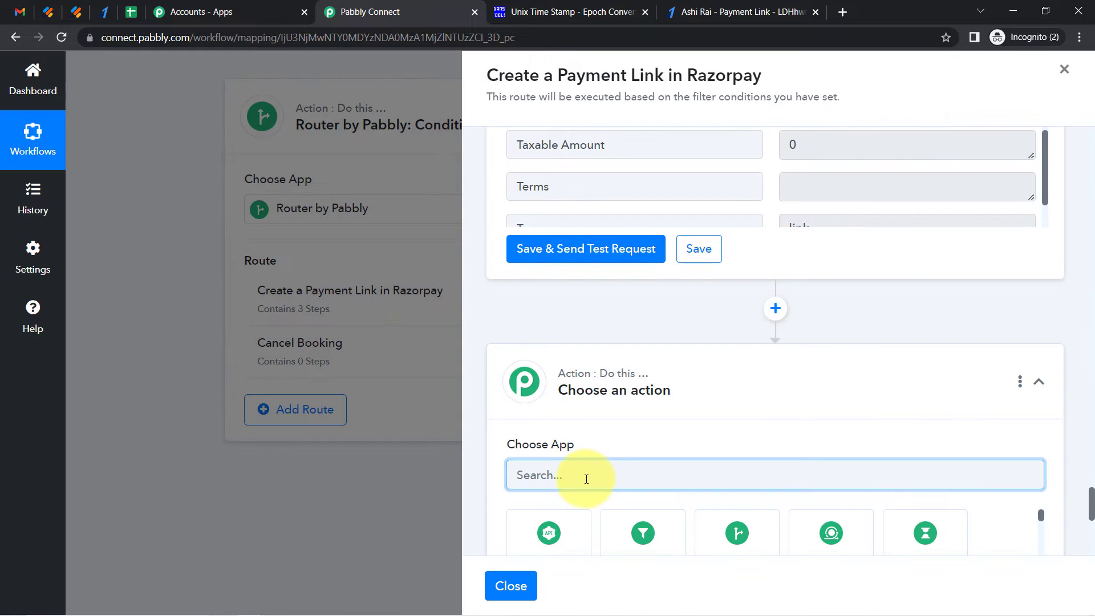
pyautogui.write('ste')
pyautogui.press('BackSpace')
pyautogui.press('BackSpace')
pyautogui.press('BackSpace')
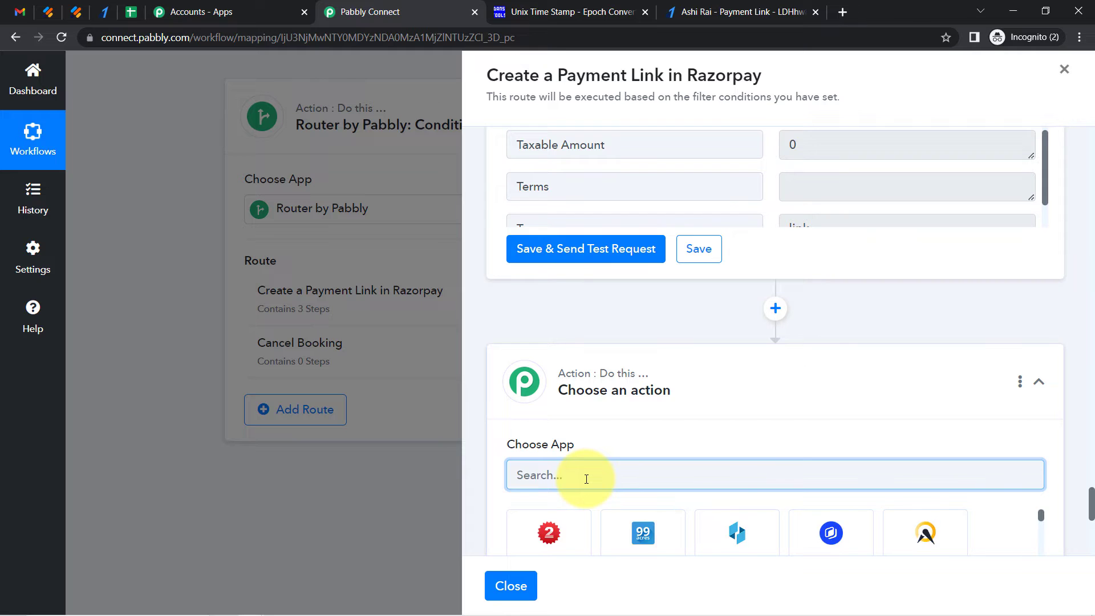
pyautogui.write('gma')
pyautogui.click(735, 525)
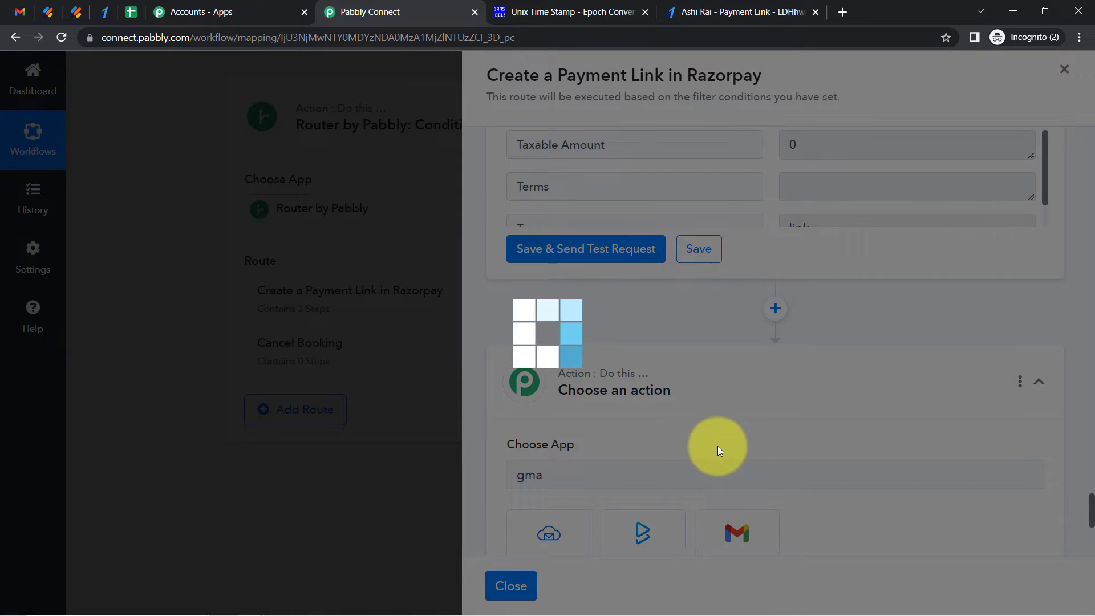
# Set the Gmail action event to Send Email and connect it with the existing Gmail #3 connection
pyautogui.scroll(-3, 1091, 512)
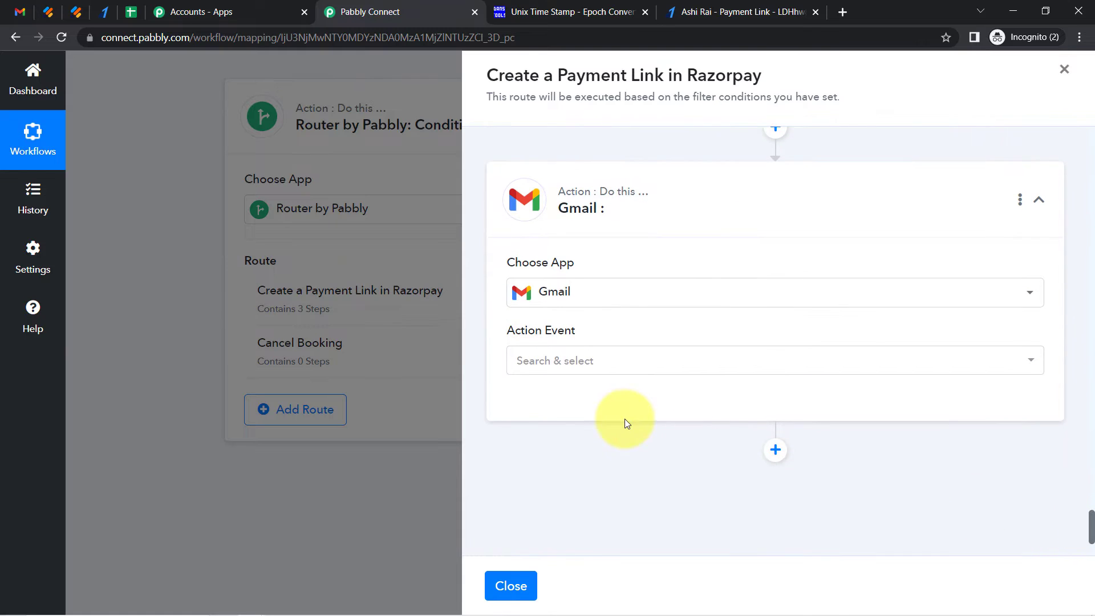
pyautogui.click(588, 361)
pyautogui.click(547, 429)
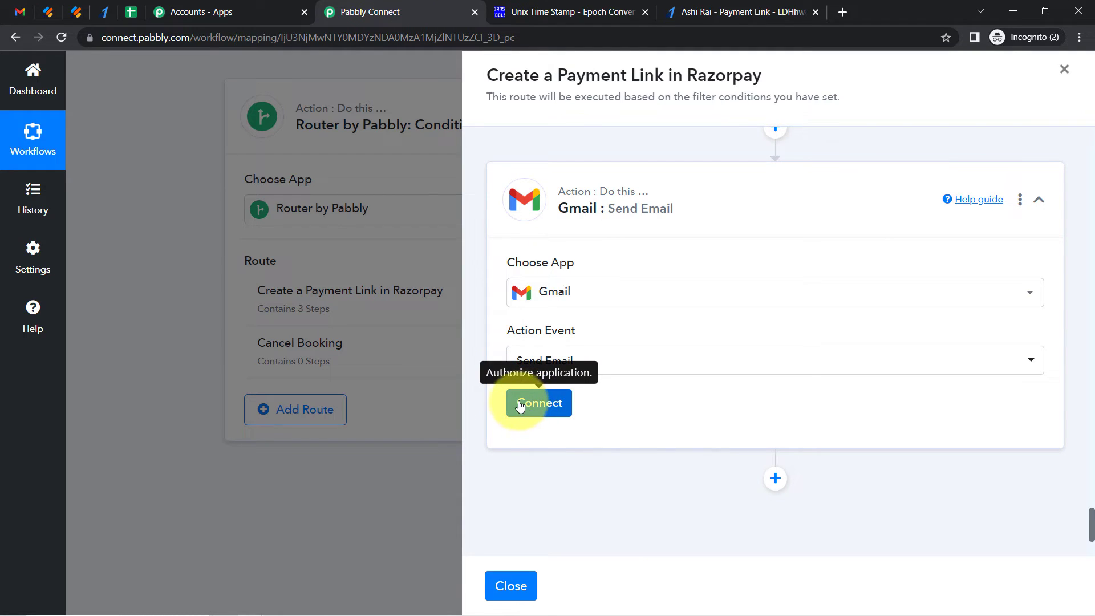
pyautogui.click(526, 403)
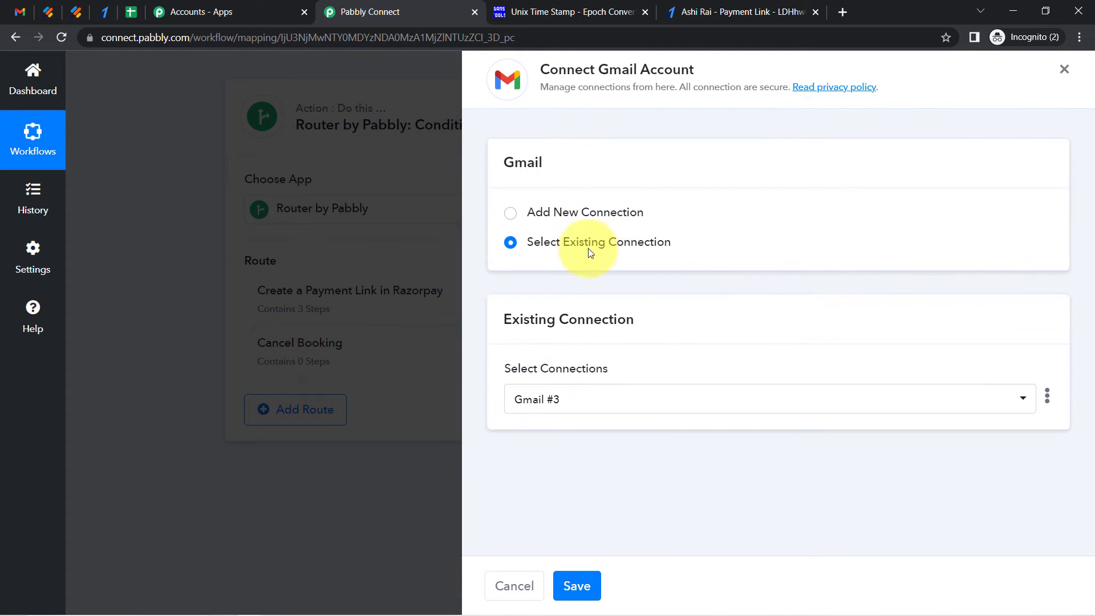
pyautogui.click(589, 217)
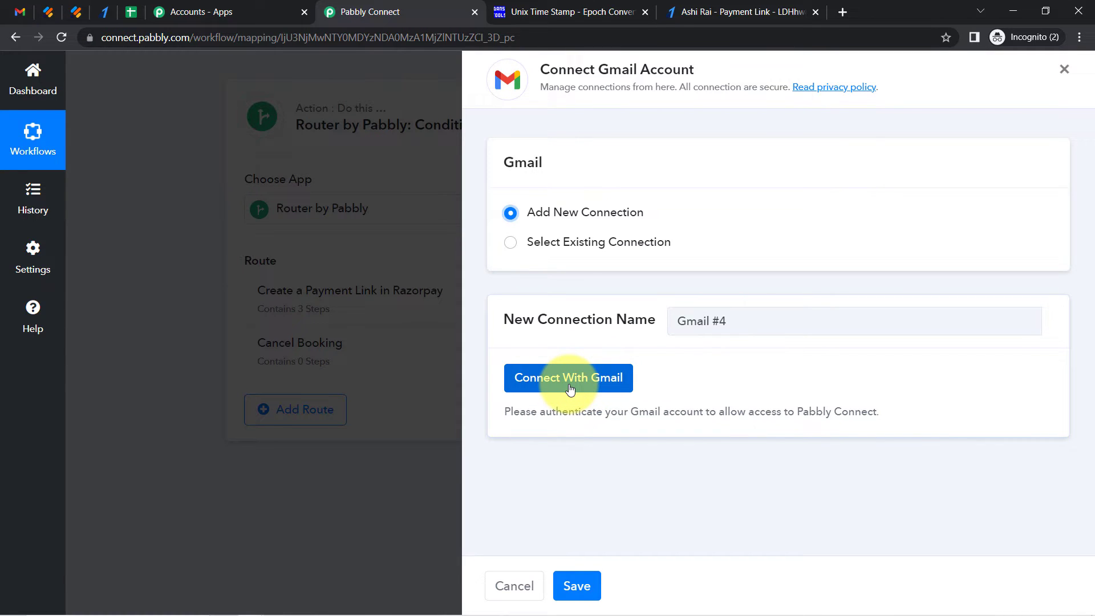
pyautogui.click(591, 241)
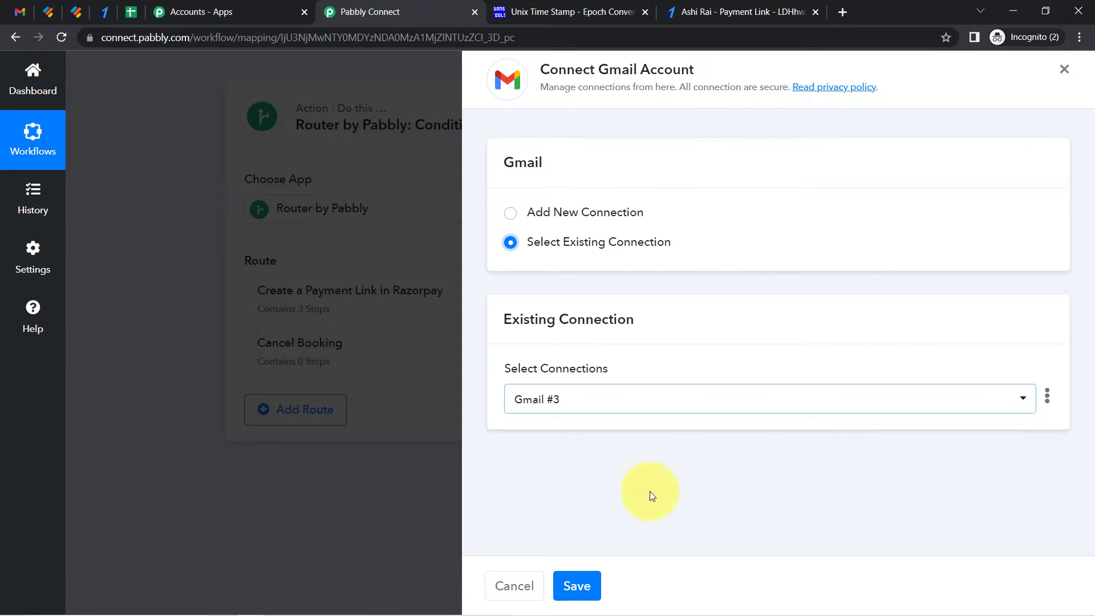
pyautogui.click(589, 587)
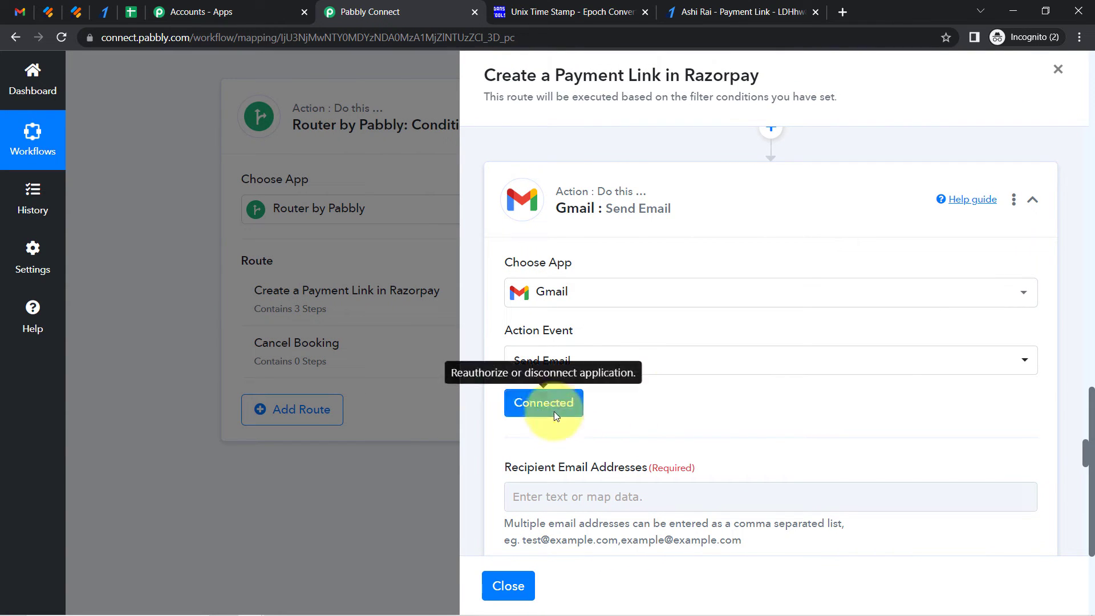
# Map the JotForm response's email address into the Recipient Email Addresses field
pyautogui.moveTo(1085, 454); pyautogui.dragTo(1086, 468)
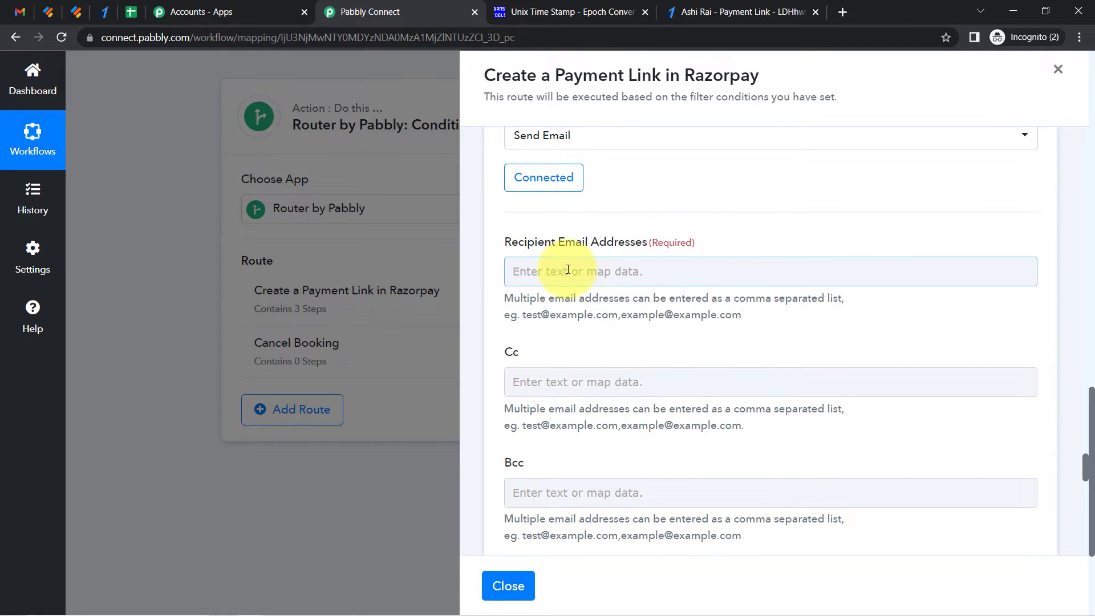
pyautogui.click(549, 280)
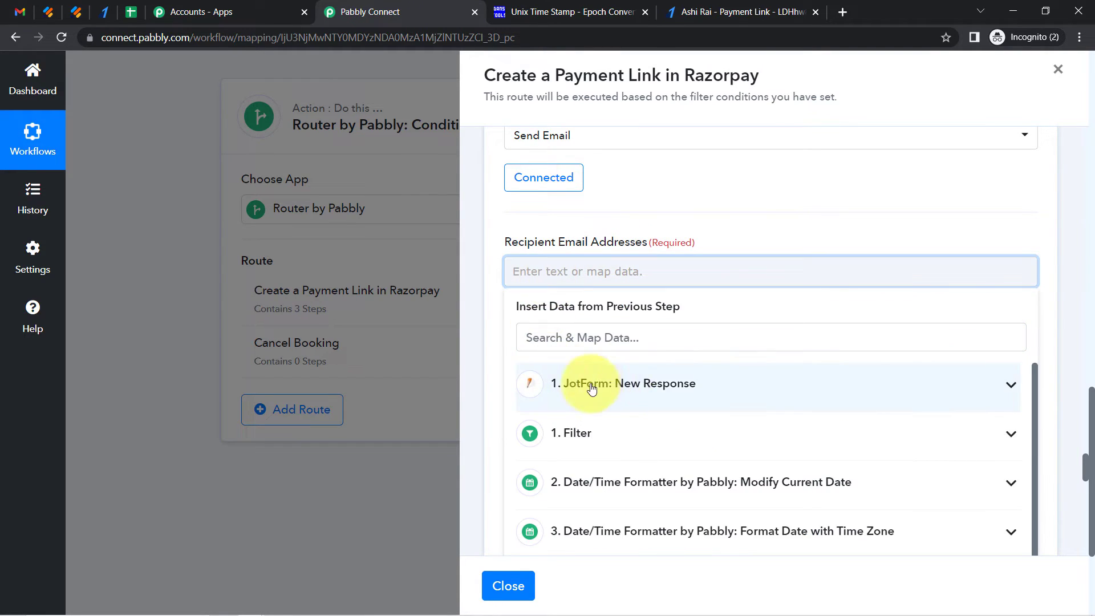
pyautogui.click(656, 384)
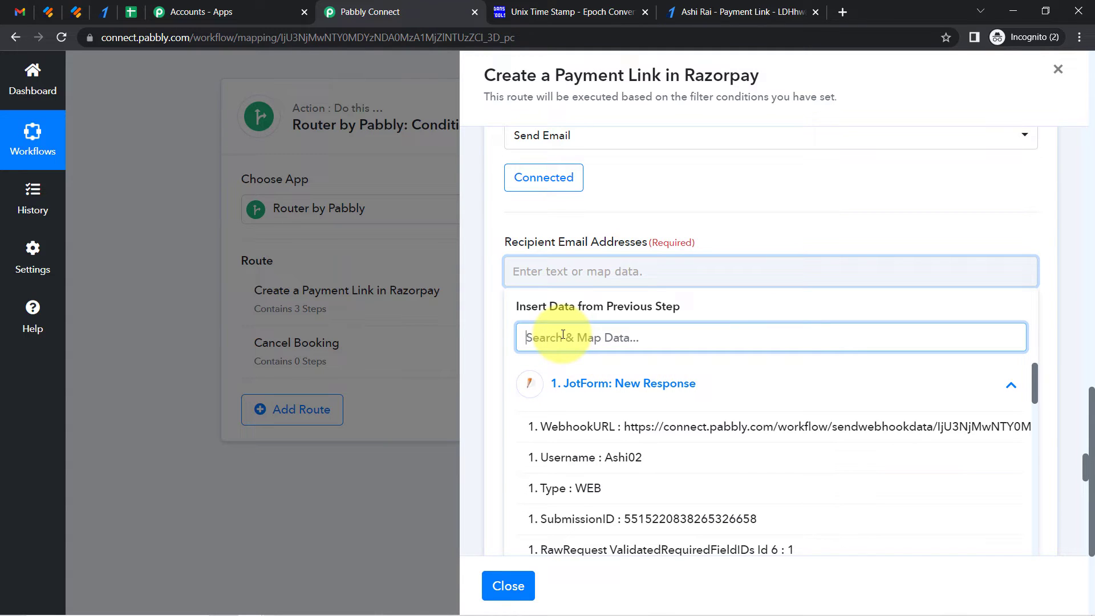
pyautogui.write('@')
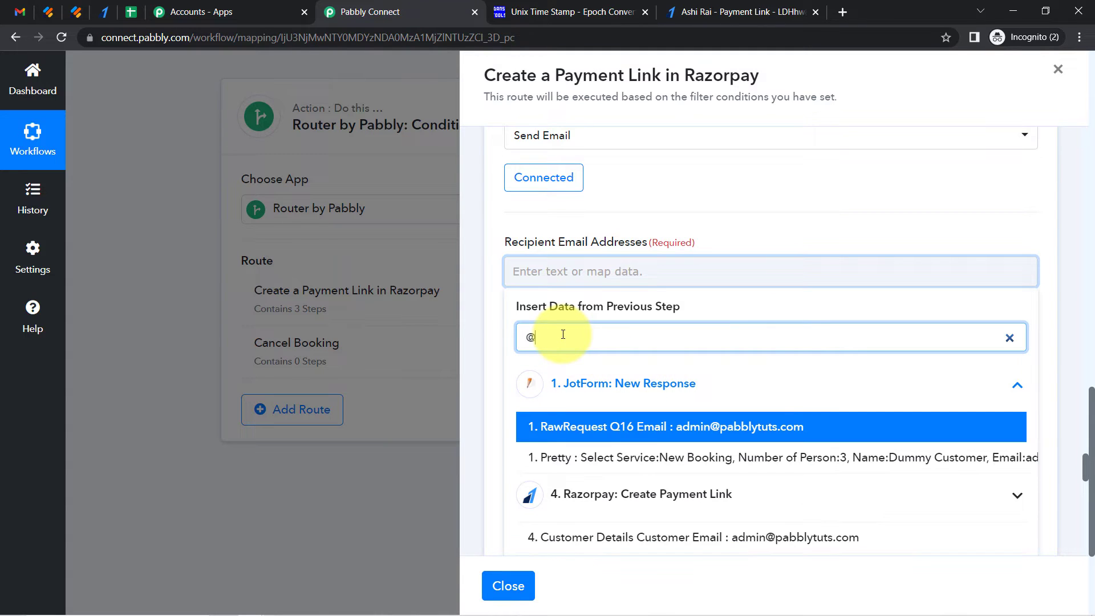
pyautogui.click(645, 433)
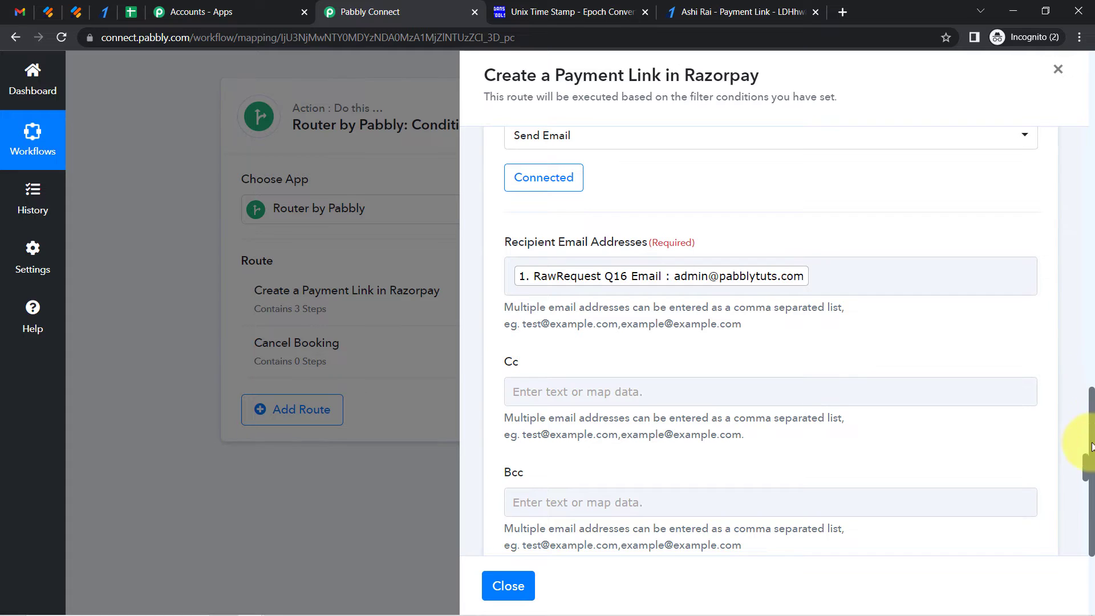
# Set the email's Sender Name to "Tour&Travelling Agency"
pyautogui.scroll(-1, 1089, 466)
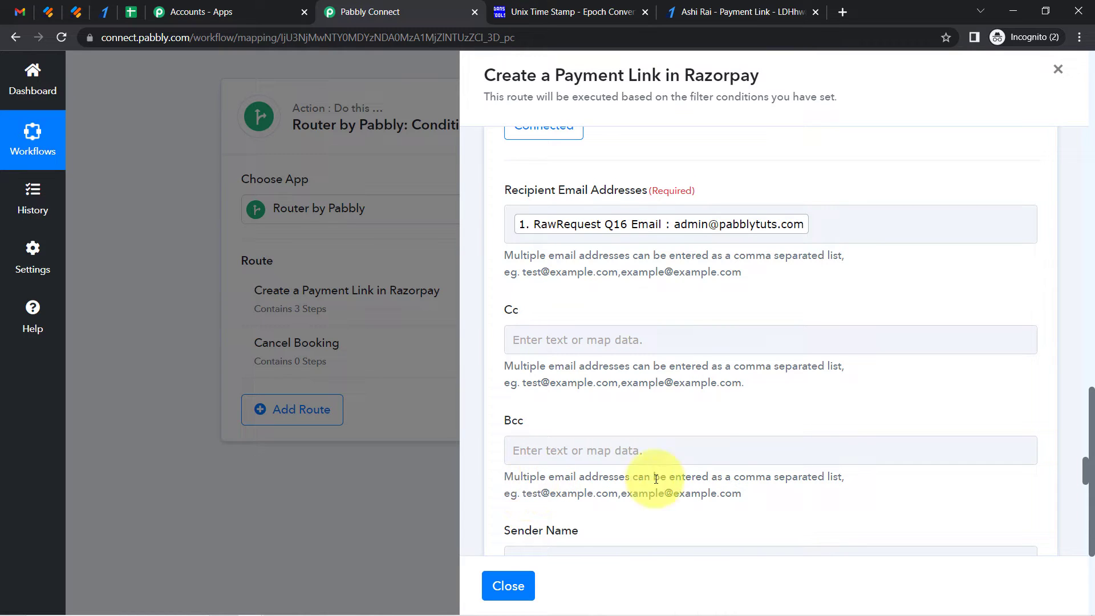
pyautogui.click(713, 227)
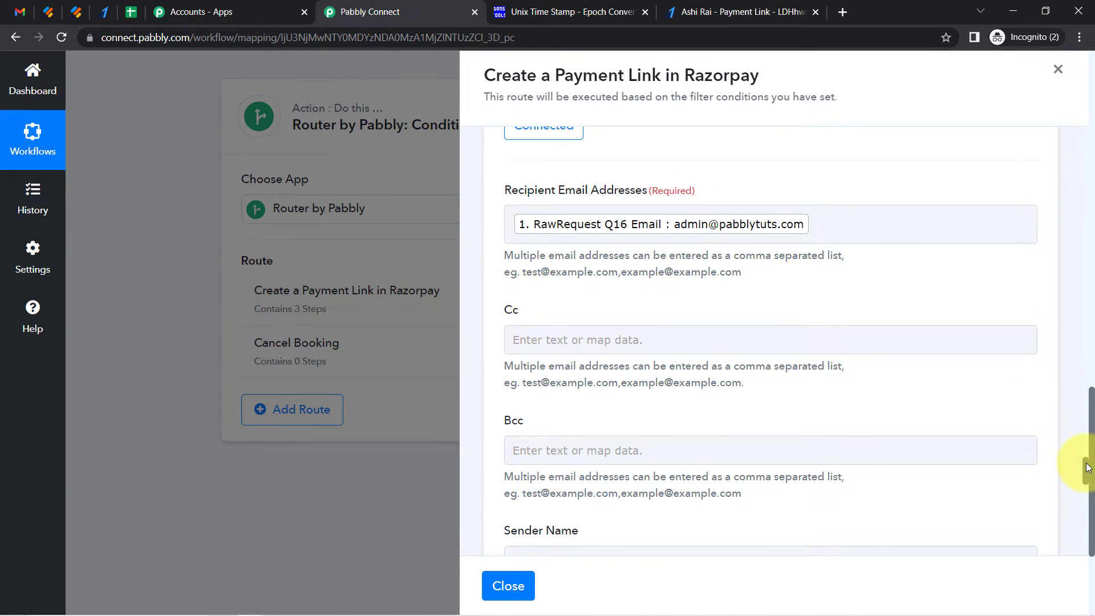
pyautogui.scroll(-6, 1087, 474)
pyautogui.click(547, 238)
pyautogui.write('Pab')
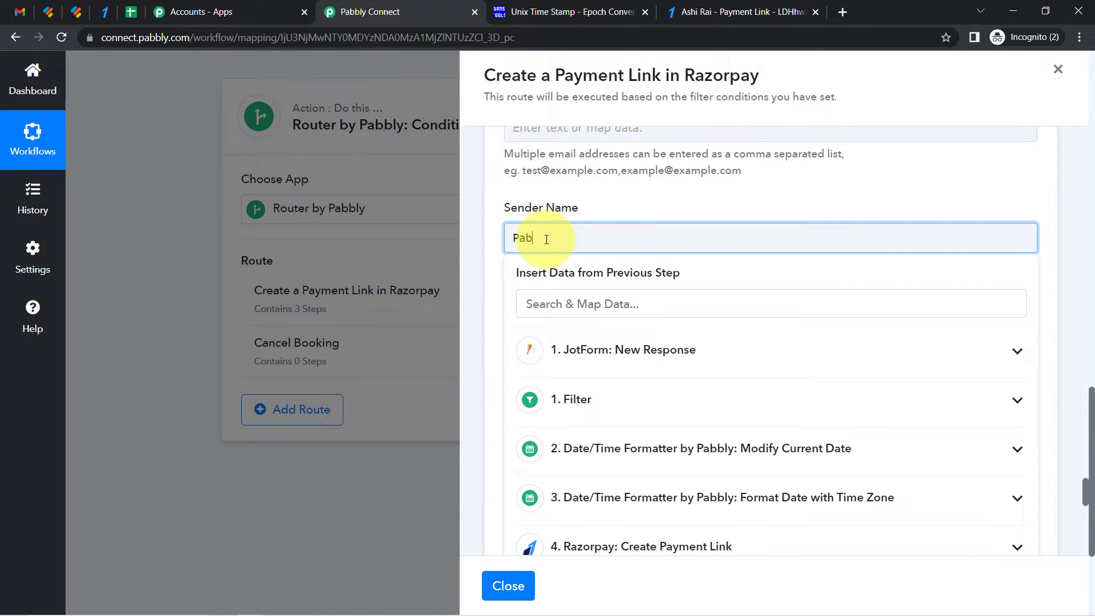
pyautogui.press('BackSpace')
pyautogui.write('Tour & Travelling Agency')
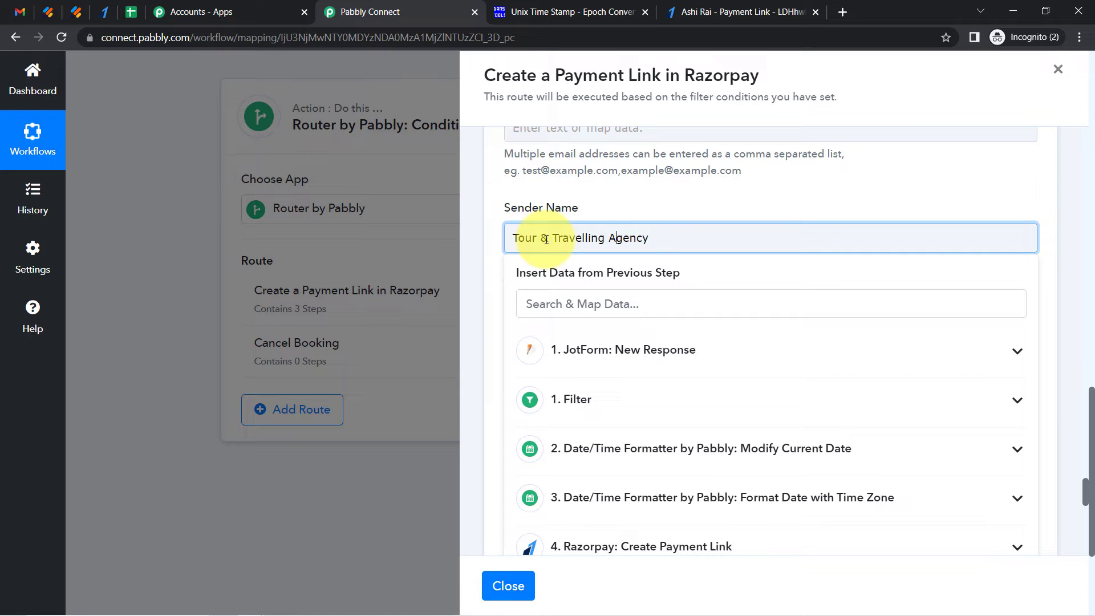
pyautogui.press('BackSpace')
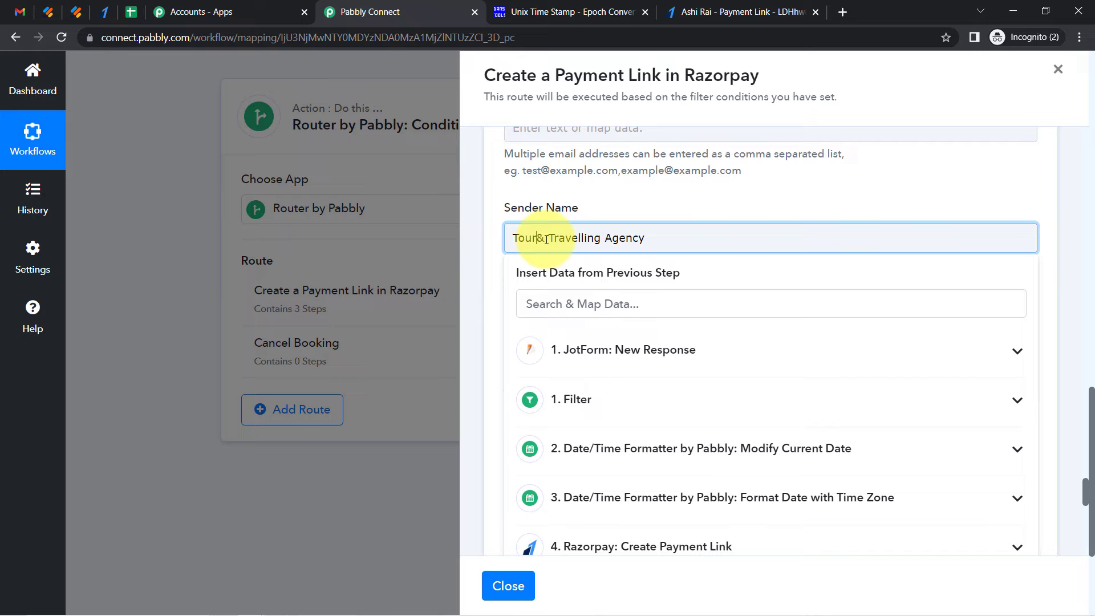
# Set the Email Subject to "Please Confirm the Taxi Booking by making Payment"
pyautogui.click(639, 210)
pyautogui.click(539, 348)
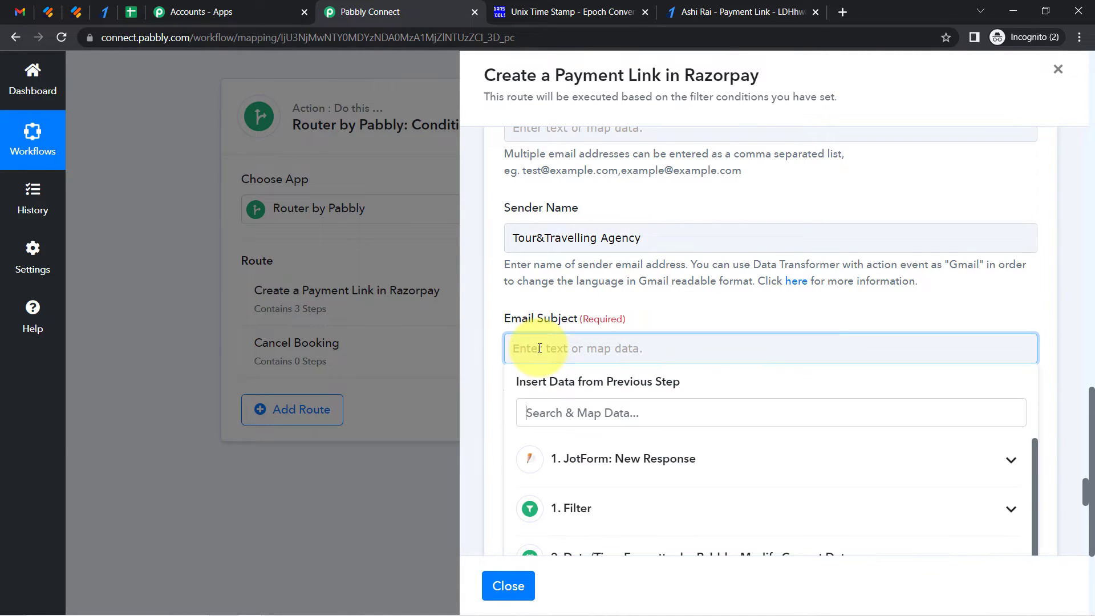
pyautogui.write('P')
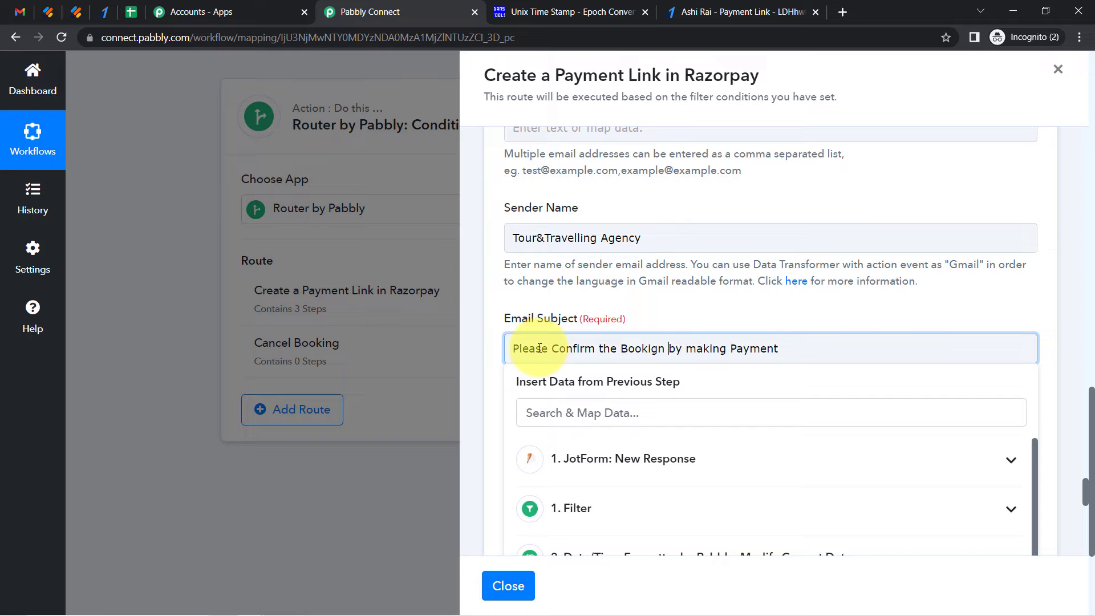
pyautogui.write('Taxi Booking')
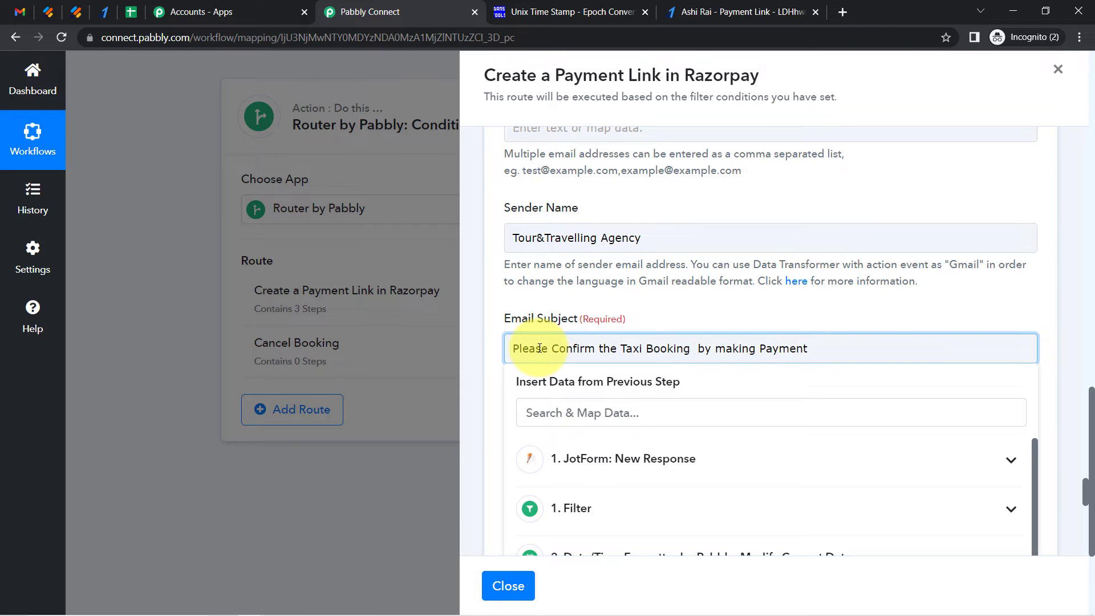
pyautogui.press('BackSpace')
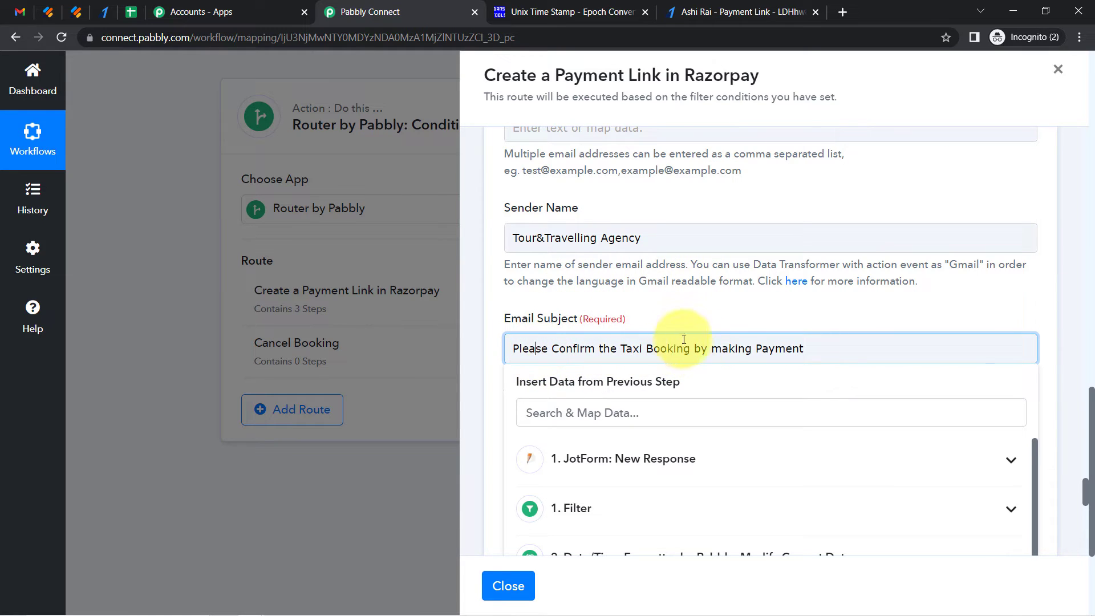
pyautogui.click(765, 322)
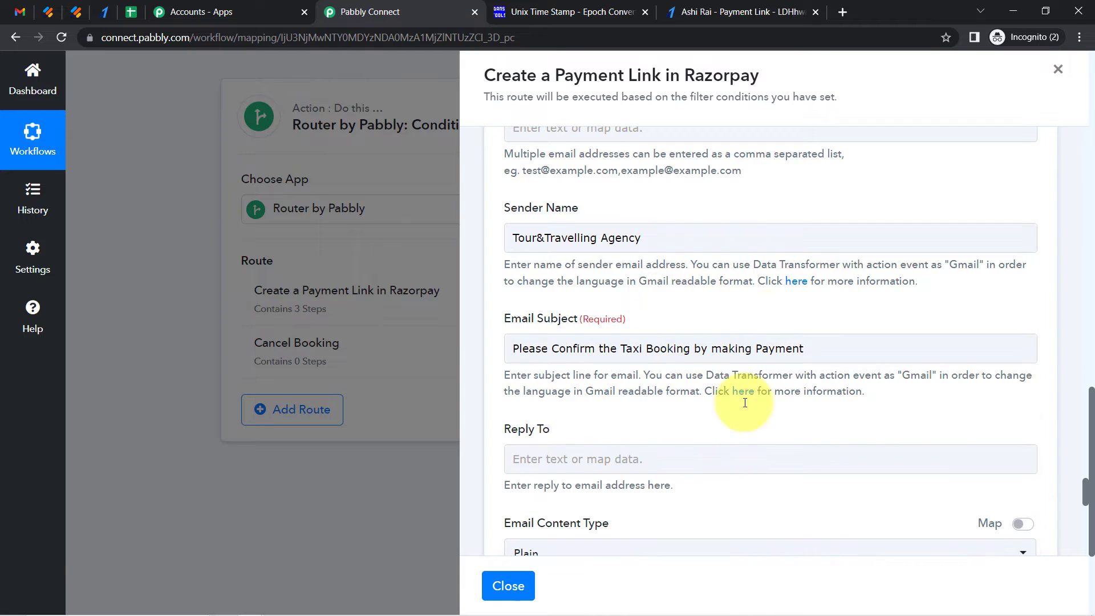
# Select the prepared email body text in Notepad and reopen the Create a Payment Link in Razorpay route's action steps
pyautogui.scroll(-8, 1087, 491)
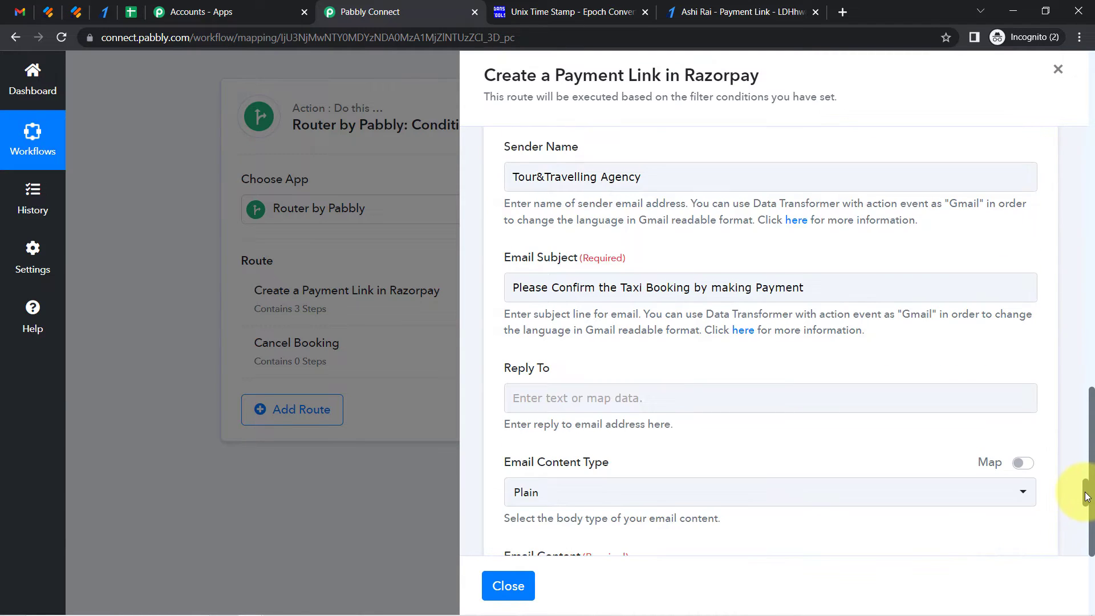
pyautogui.scroll(2, 1086, 522)
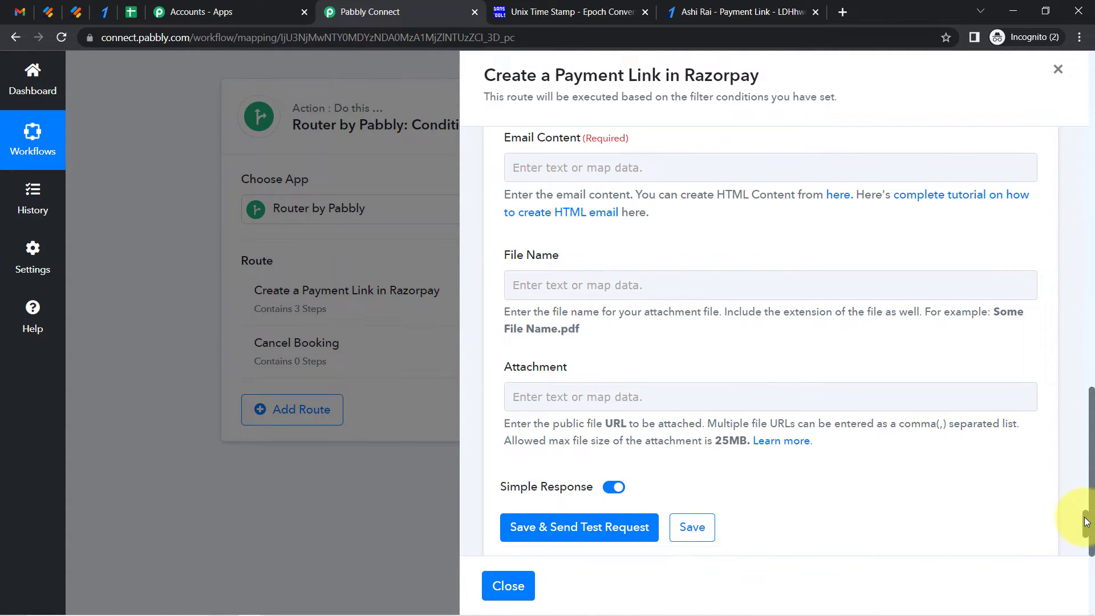
pyautogui.click(633, 257)
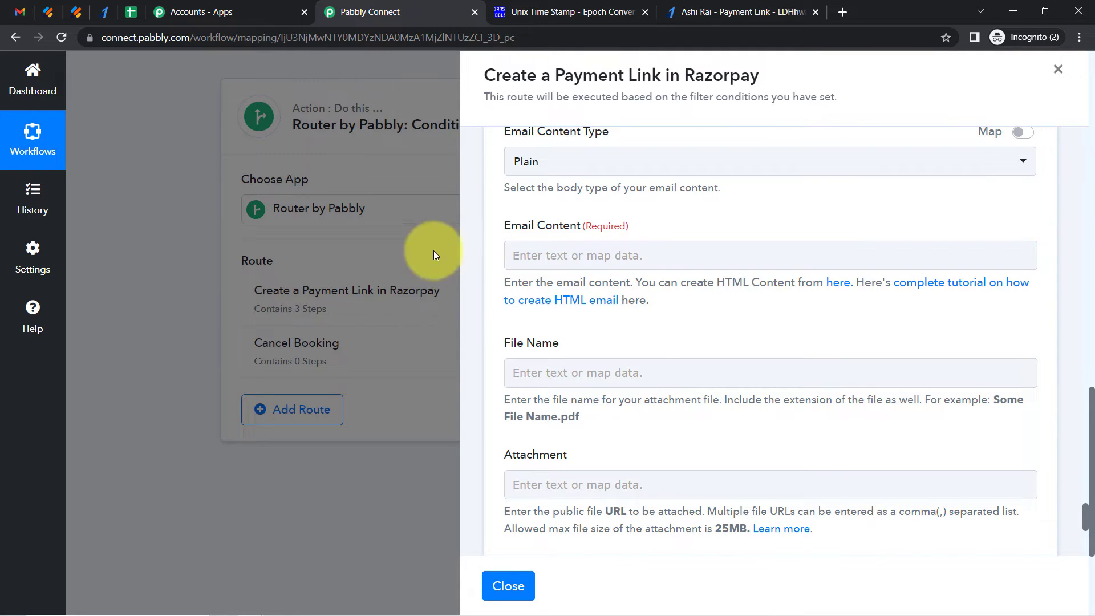
pyautogui.moveTo(290, 595)
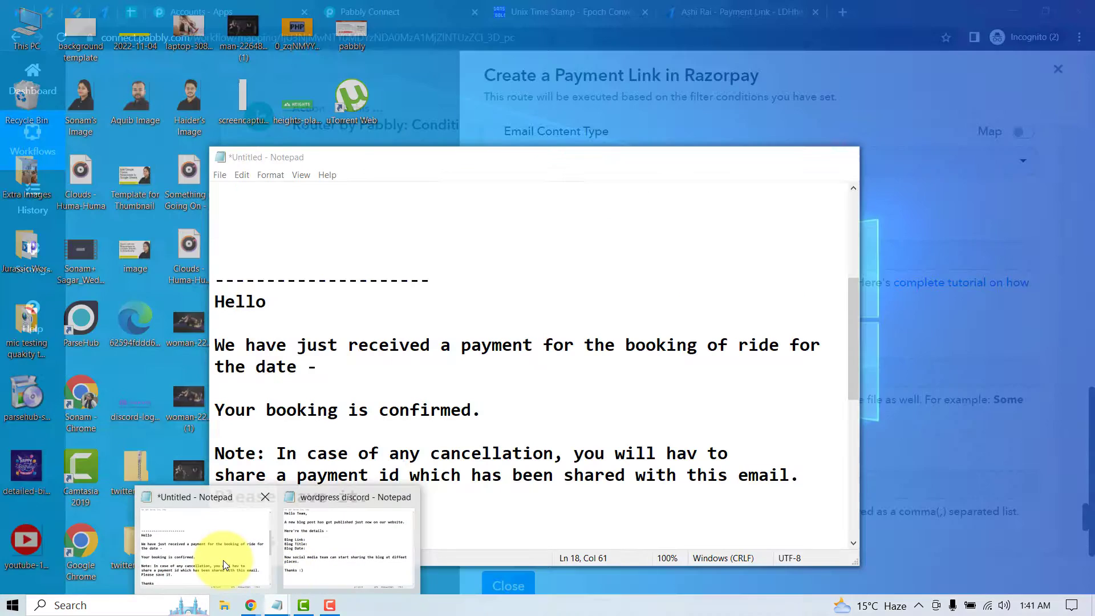
pyautogui.click(223, 560)
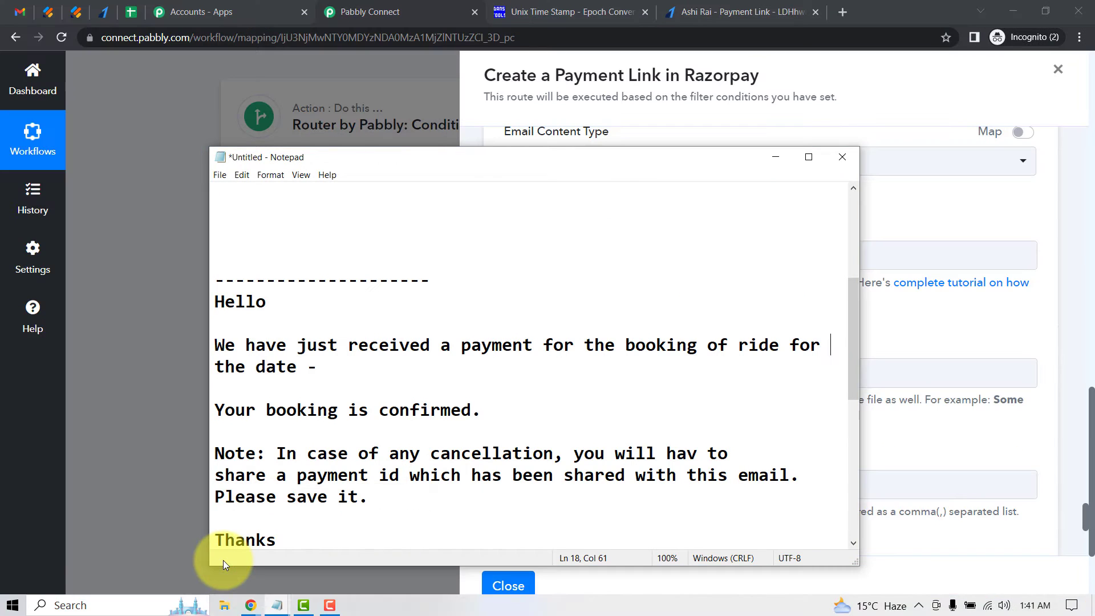
pyautogui.moveTo(854, 345); pyautogui.dragTo(844, 239)
pyautogui.moveTo(447, 415); pyautogui.dragTo(202, 194)
pyautogui.click(202, 239)
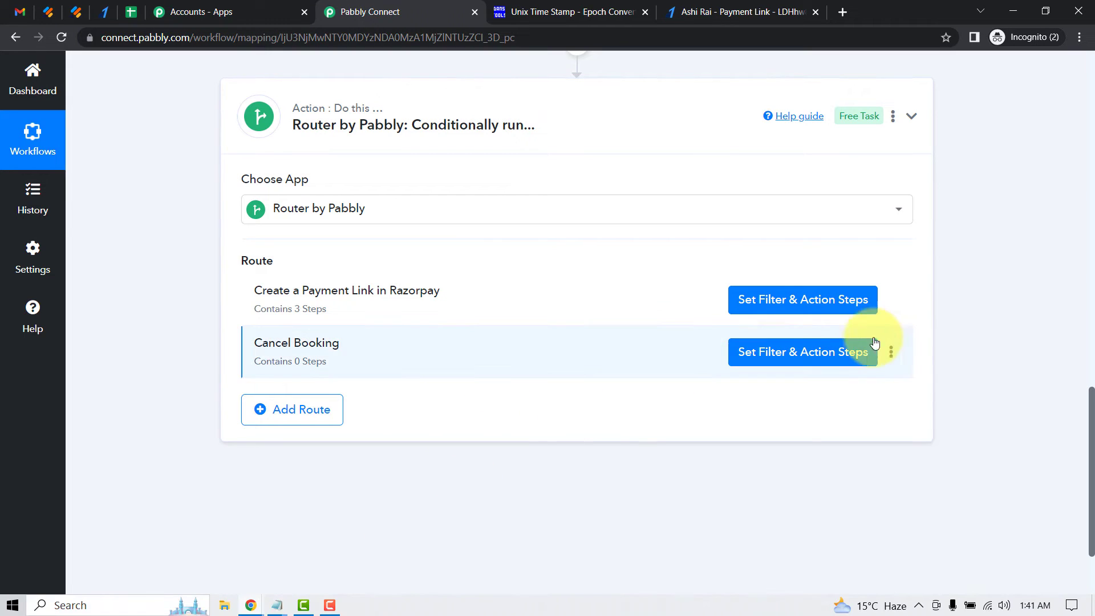
pyautogui.click(784, 300)
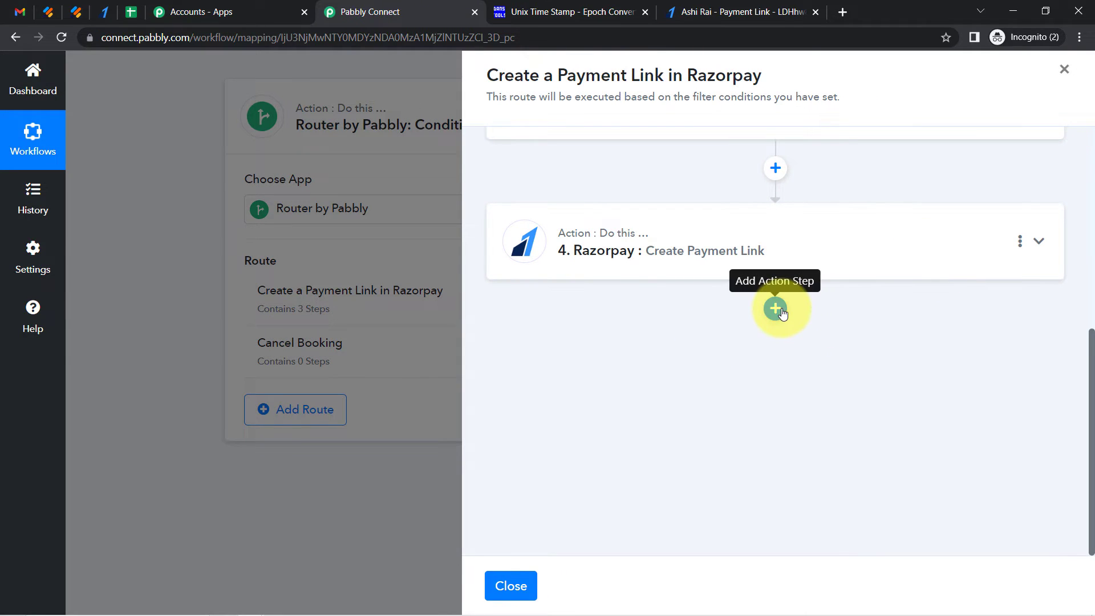
# Paste the prepared email body text into the Gmail action's Email Content field
pyautogui.click(776, 309)
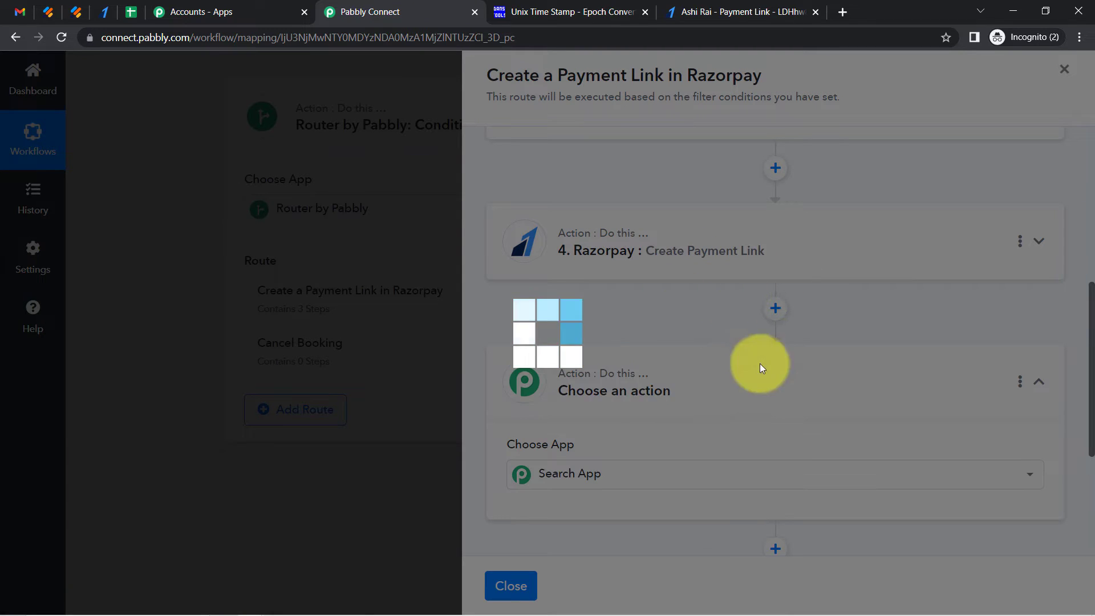
pyautogui.click(591, 475)
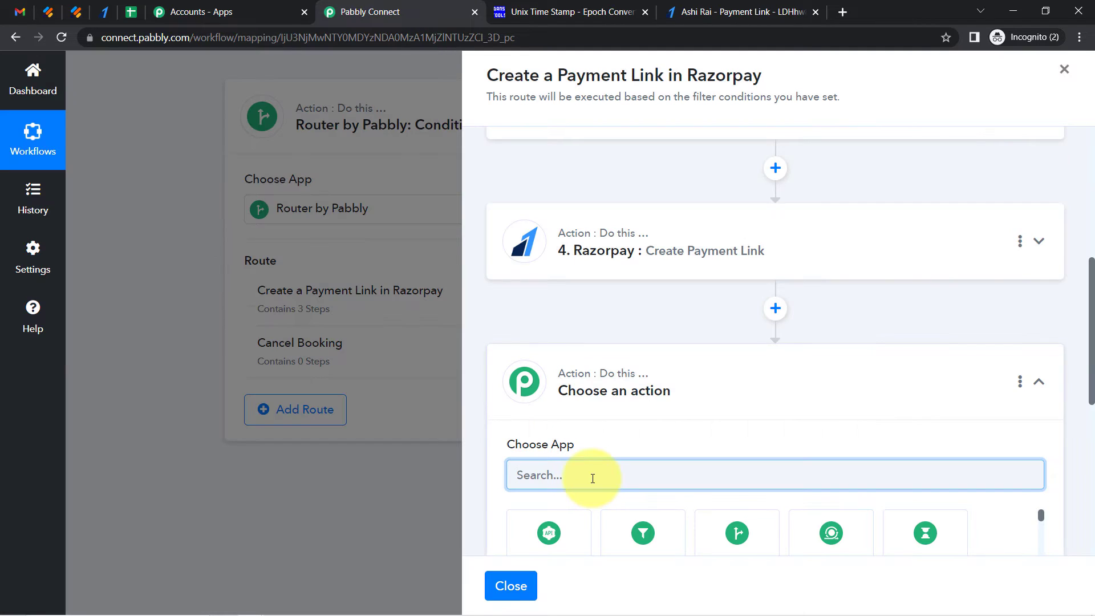
pyautogui.write('gmail')
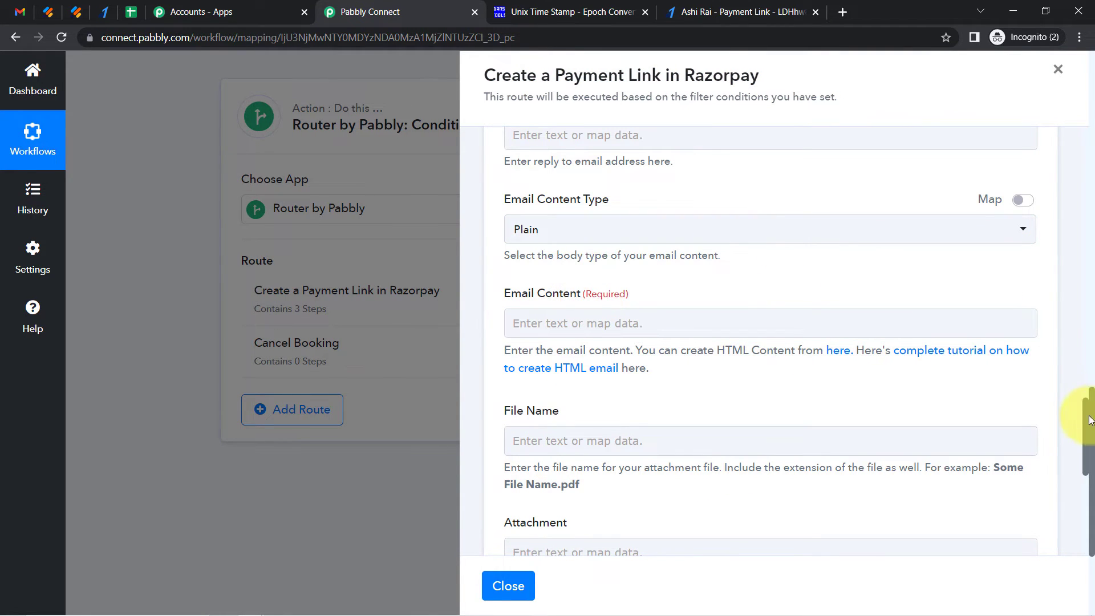
pyautogui.moveTo(1085, 423)
pyautogui.mouseDown()
pyautogui.moveTo(1069, 330)
pyautogui.moveTo(1067, 428)
pyautogui.mouseUp()
pyautogui.click(524, 280)
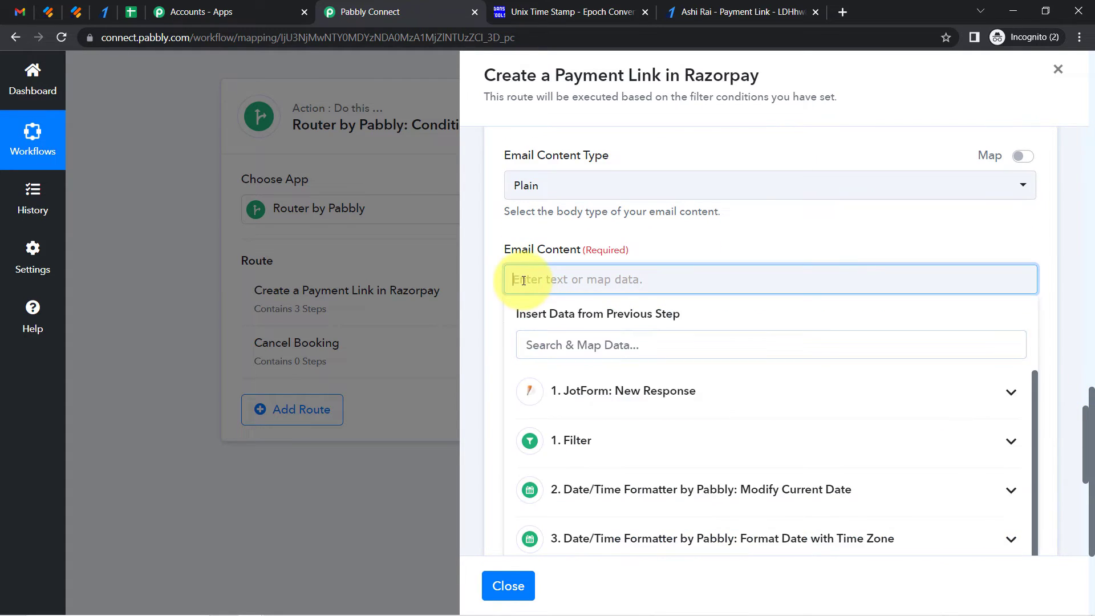
pyautogui.write('Hello You have recently book a ride with us. Please make a payment from the below link to confirm this booking. Payment Link - Thanks ABC Tour&Travel Agency')
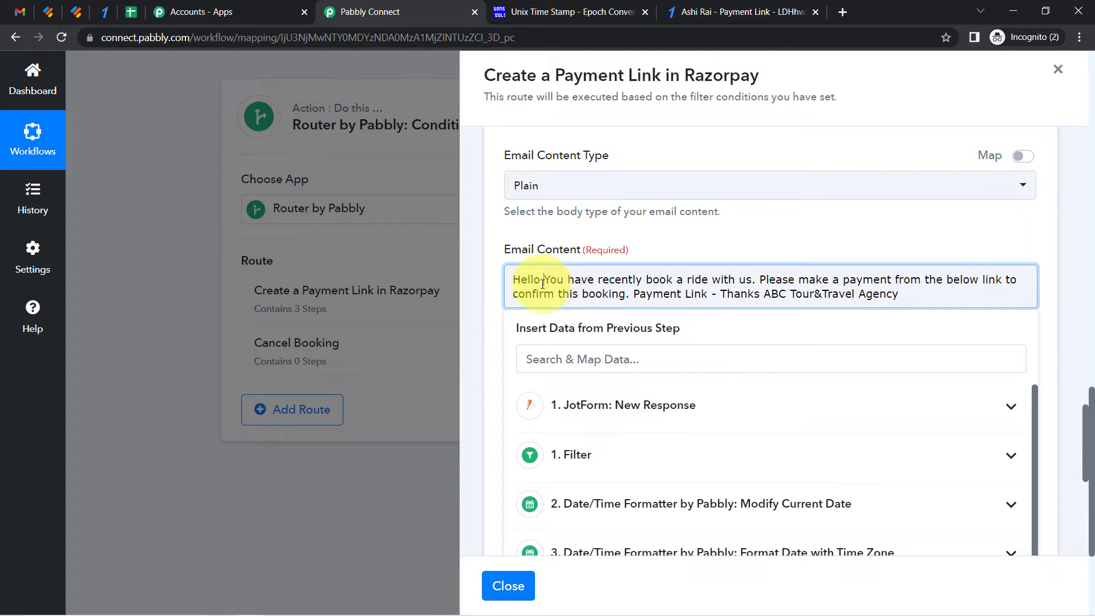
# Insert a blank line after "Hello" in the email content
pyautogui.click(540, 284)
pyautogui.press('Return')
pyautogui.press('Return')
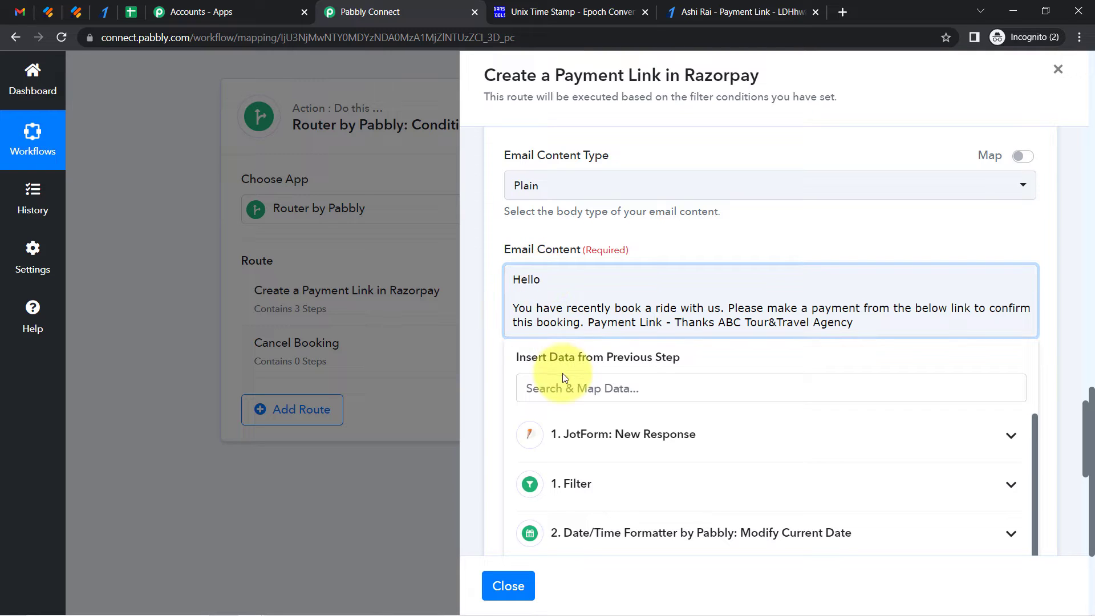
# Map the JotForm response's first name and last name after "Hello" in the email content
pyautogui.click(555, 389)
pyautogui.write('name')
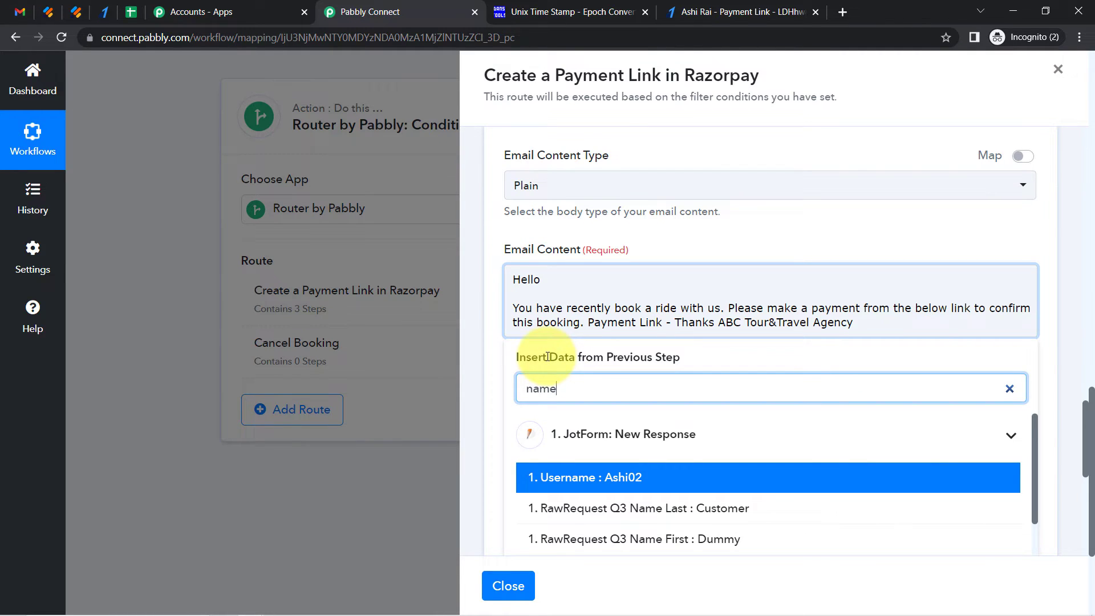
pyautogui.click(691, 539)
pyautogui.click(709, 274)
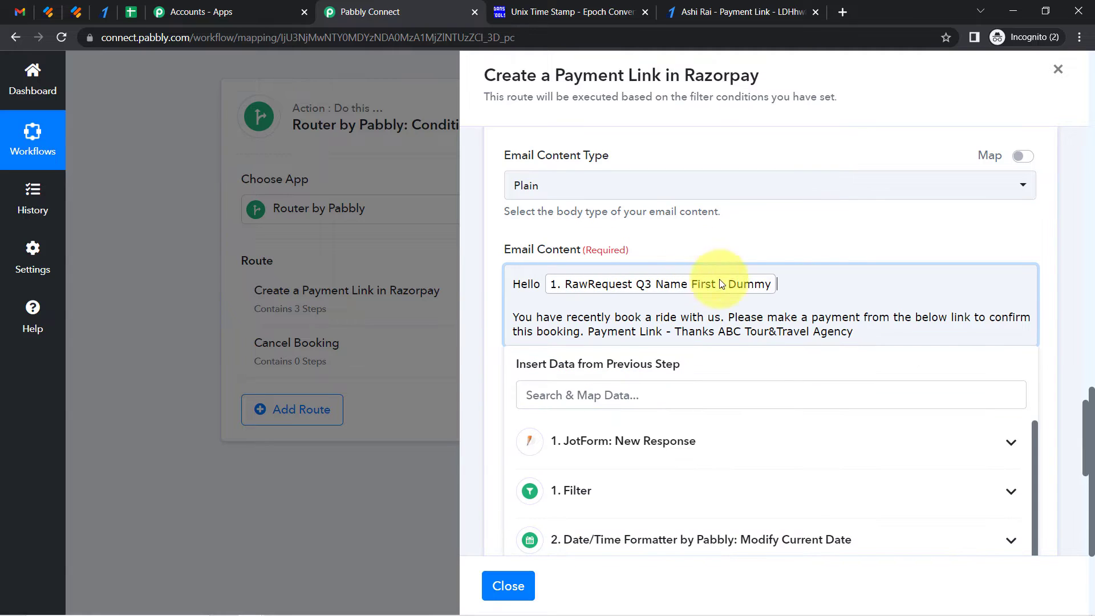
pyautogui.click(603, 391)
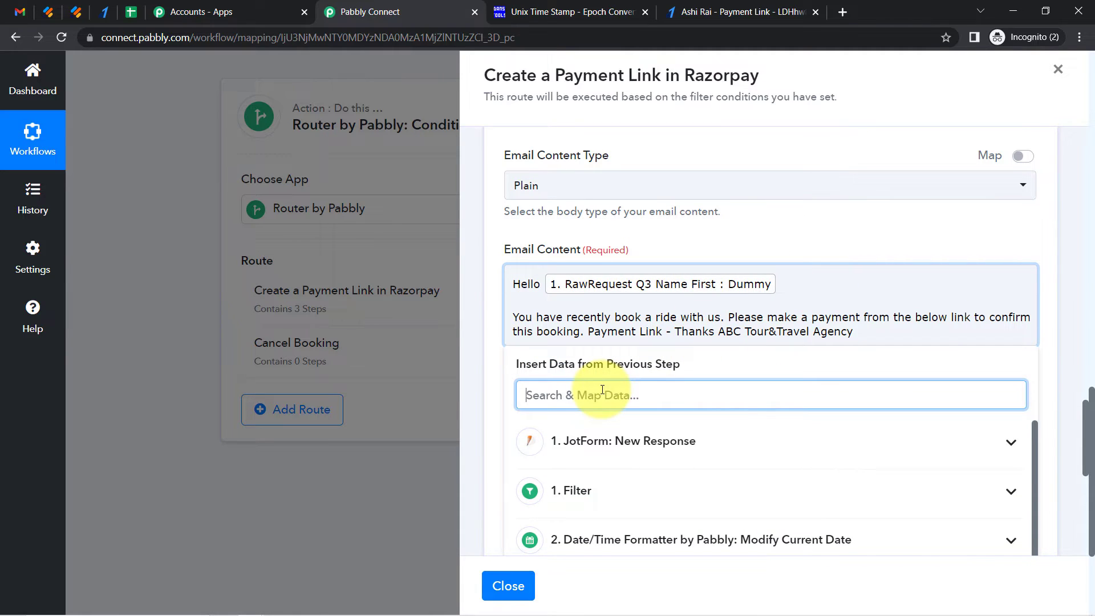
pyautogui.write('customer')
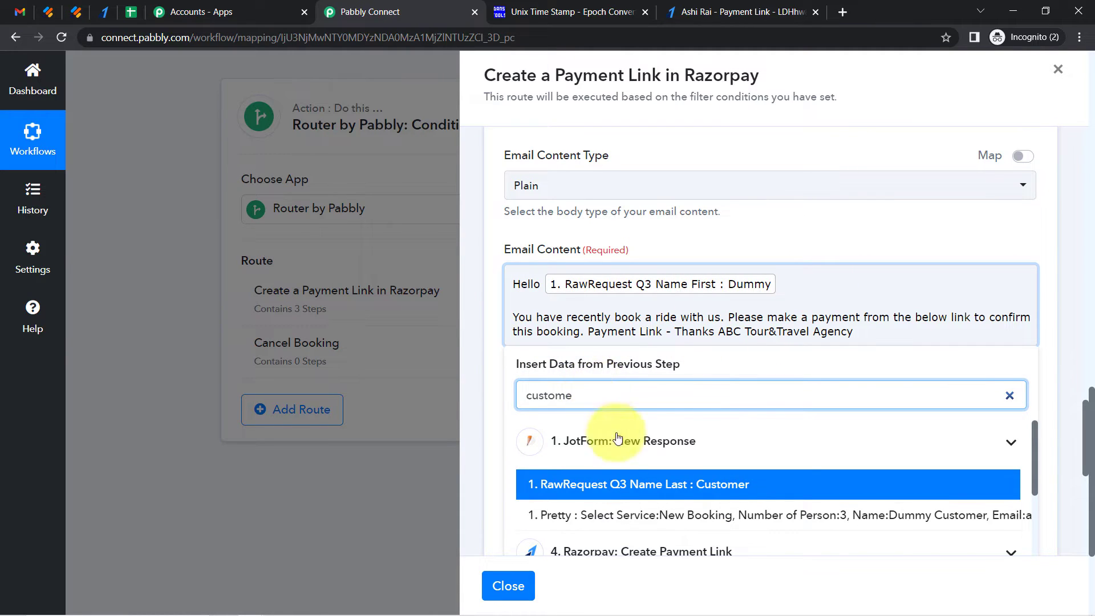
pyautogui.click(625, 485)
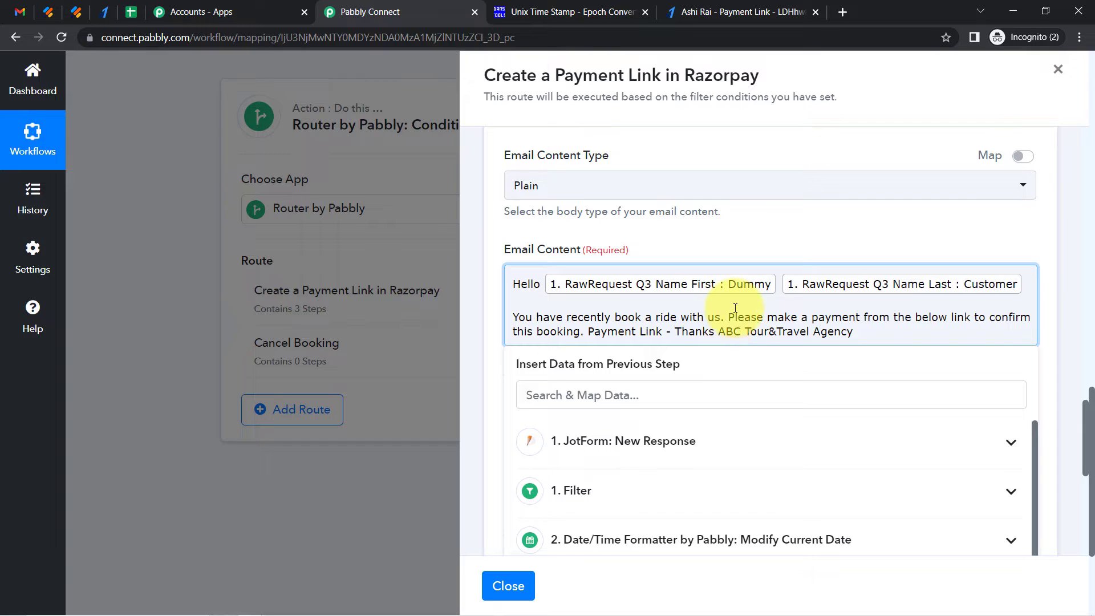
# Split the email body into separate paragraphs for the ride sentence, payment request, payment link line and sign-off
pyautogui.press('Return')
pyautogui.press('Return')
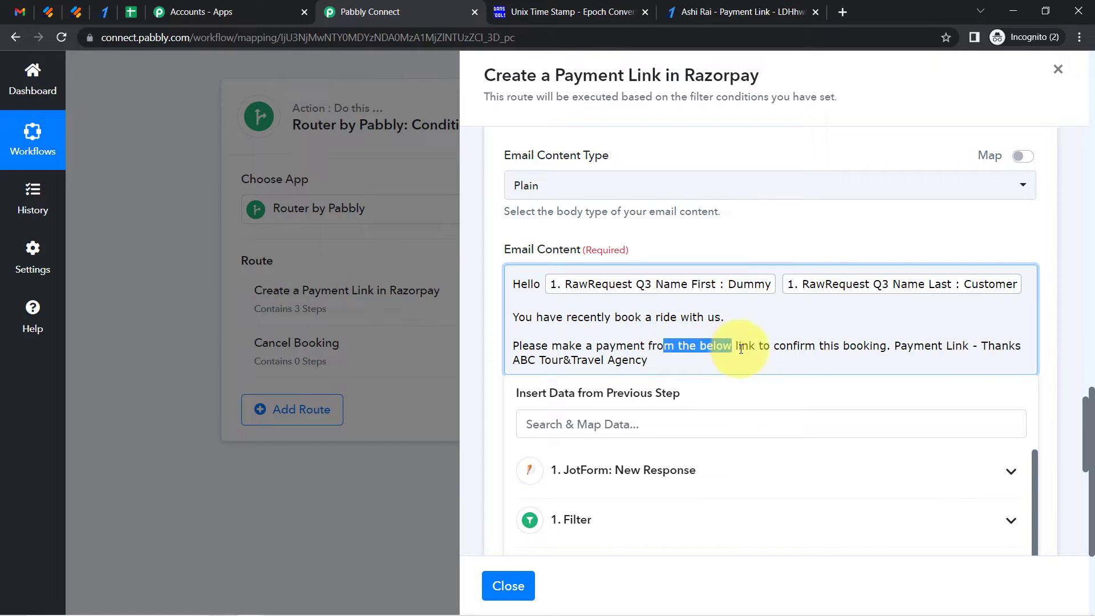
pyautogui.click(893, 344)
pyautogui.press('Return')
pyautogui.press('Return')
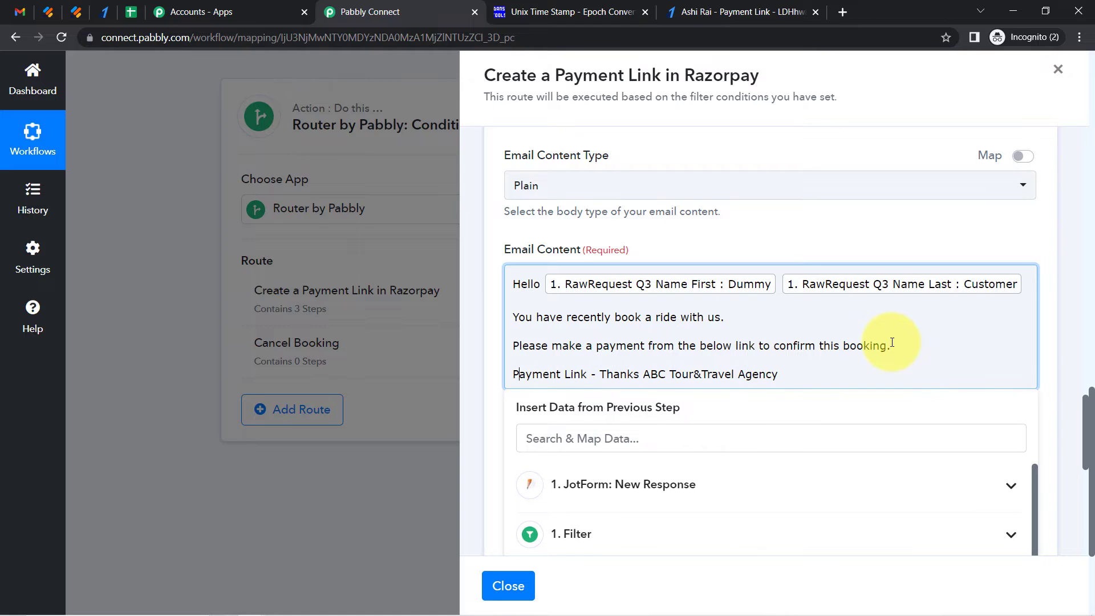
pyautogui.press('Return')
pyautogui.press('Return')
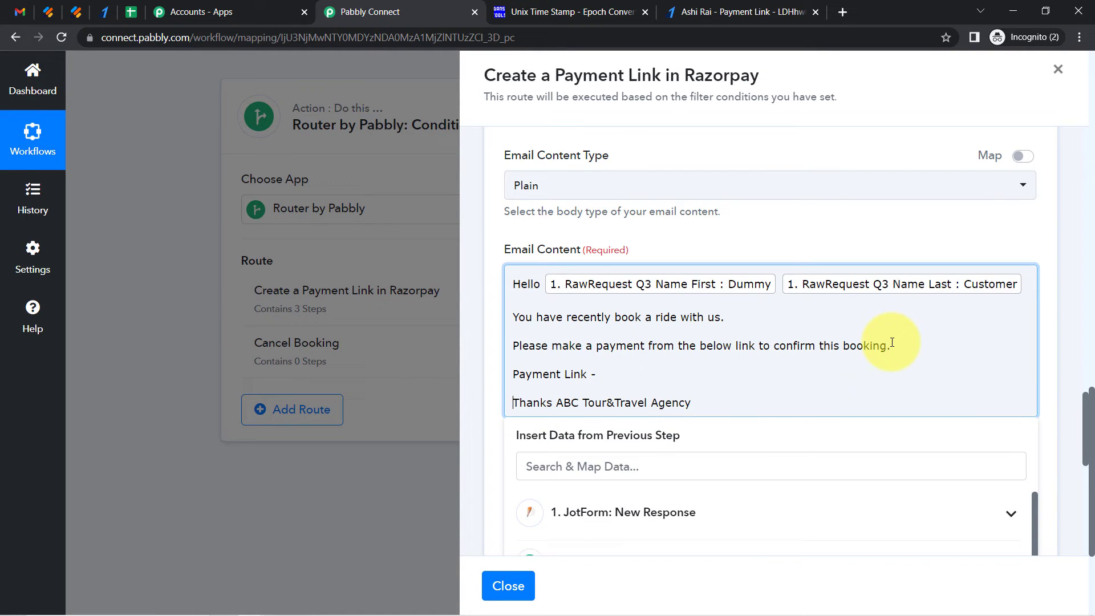
# Map the Razorpay step's Short Url after "Payment Link -" in the email content
pyautogui.press('Up')
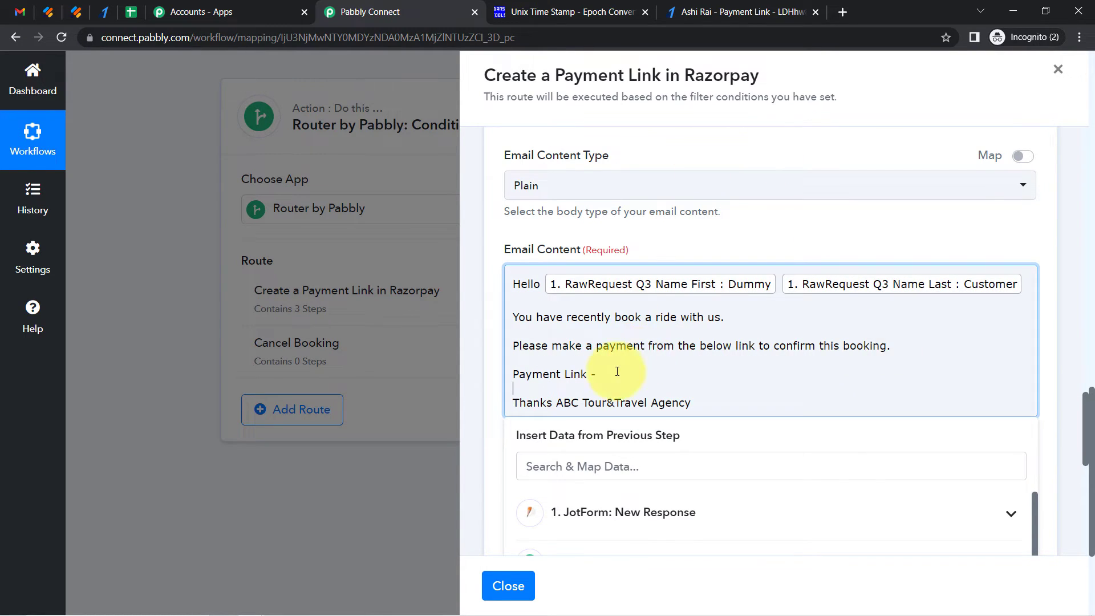
pyautogui.moveTo(1088, 406); pyautogui.dragTo(1086, 453)
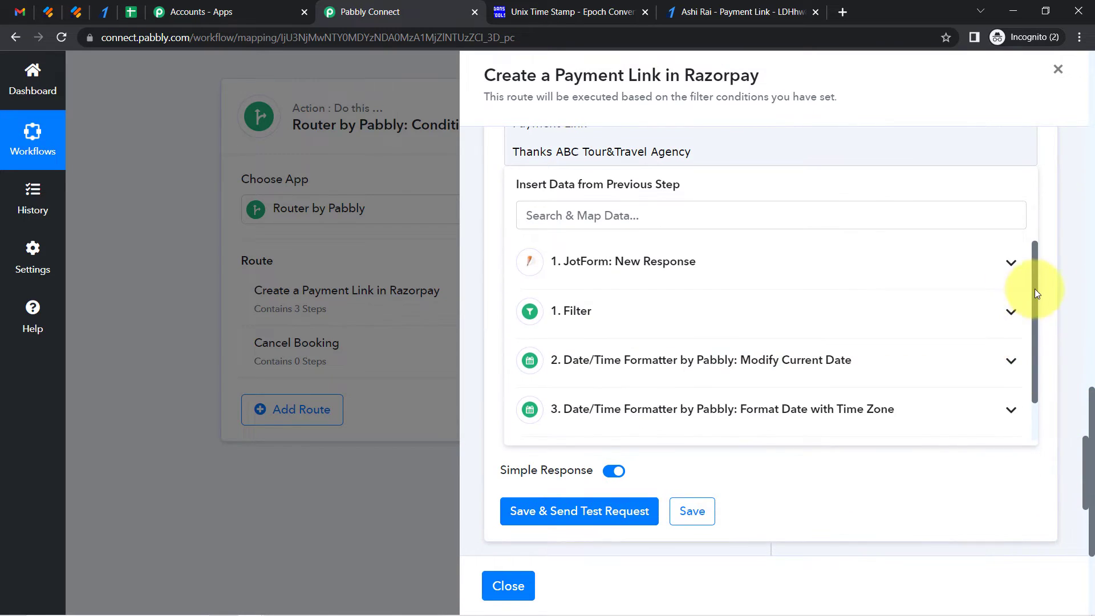
pyautogui.moveTo(1032, 293); pyautogui.dragTo(1035, 338)
pyautogui.click(676, 408)
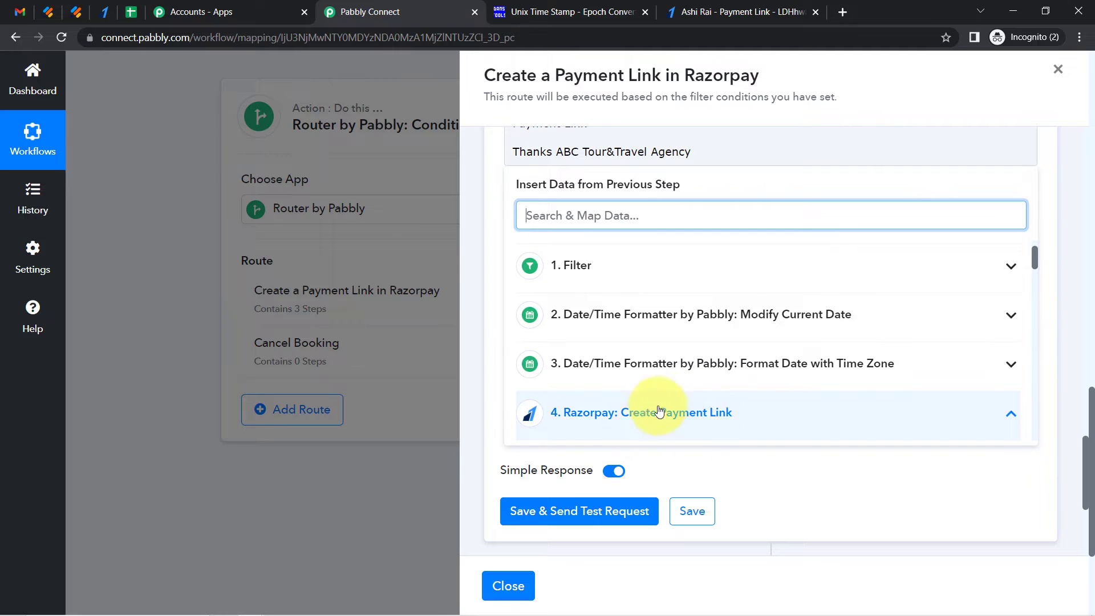
pyautogui.write('sh')
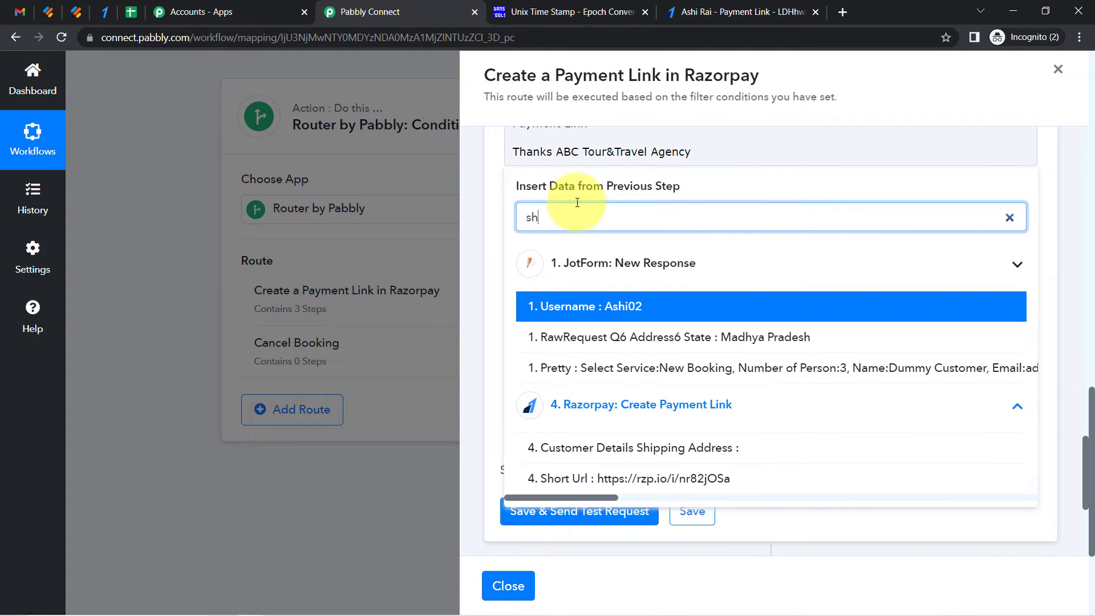
pyautogui.write('ort u')
pyautogui.click(576, 306)
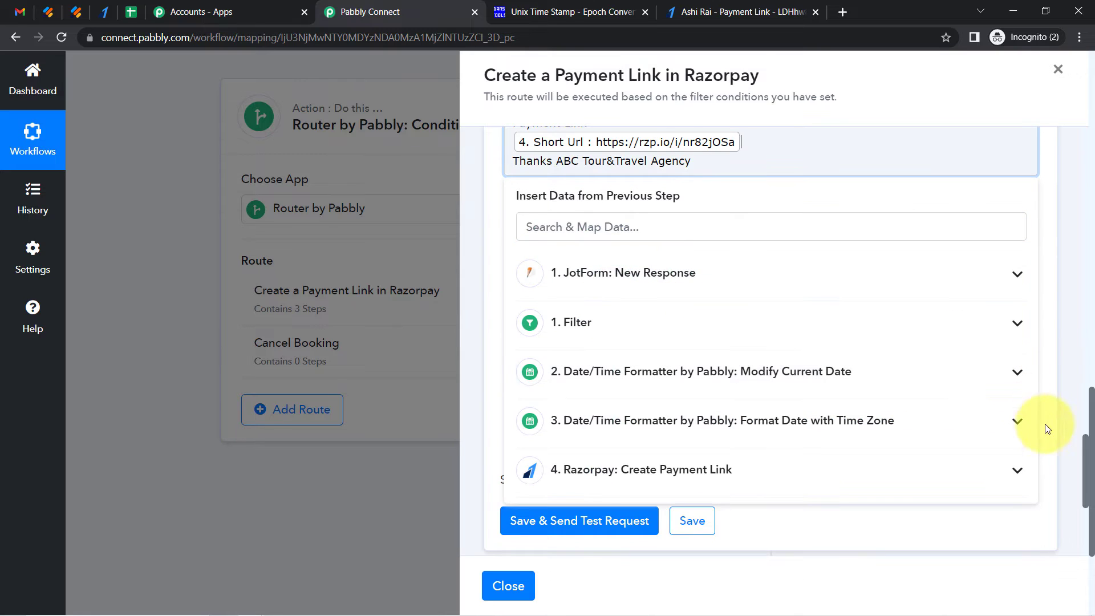
# Add a blank line before the "Thanks ABC Tour&Travel Agency" sign-off
pyautogui.moveTo(1086, 453); pyautogui.dragTo(1088, 416)
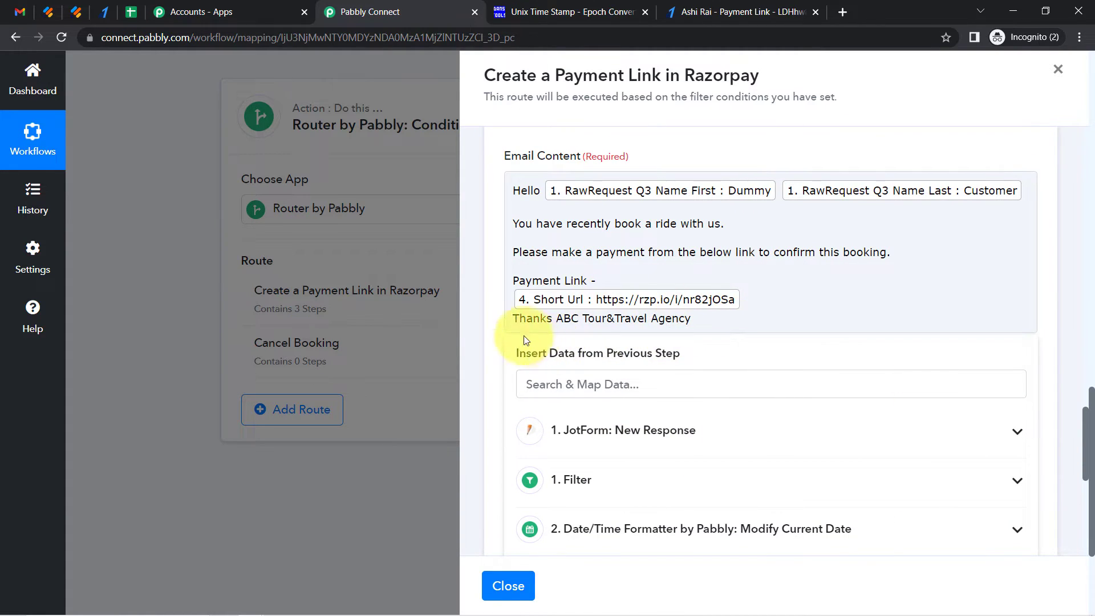
pyautogui.click(513, 318)
pyautogui.press('Return')
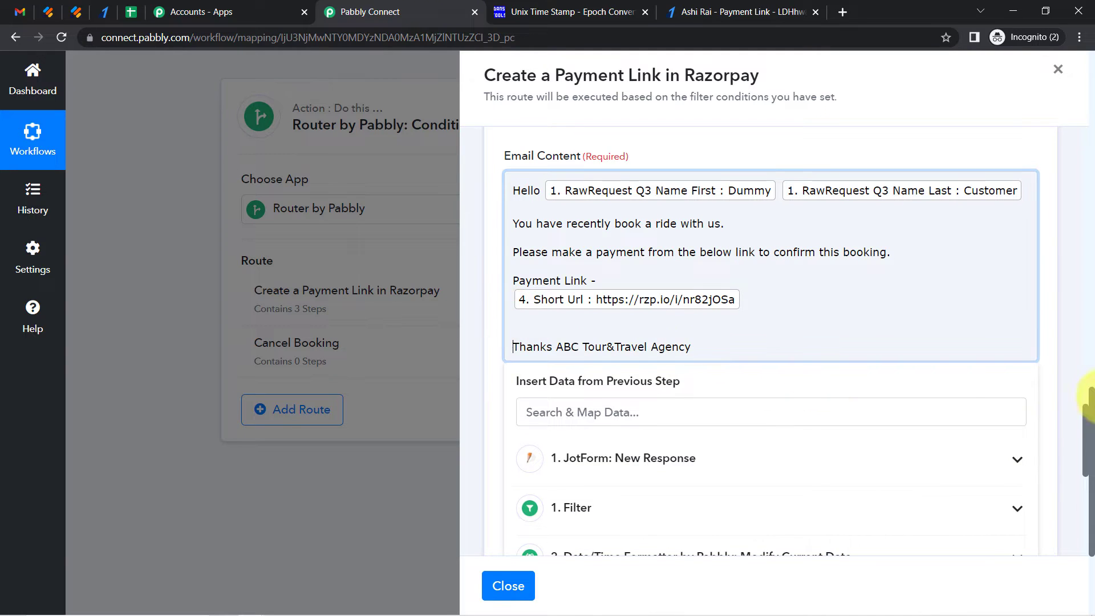
# Save the Gmail action and send a test request
pyautogui.moveTo(1085, 422); pyautogui.dragTo(1075, 394)
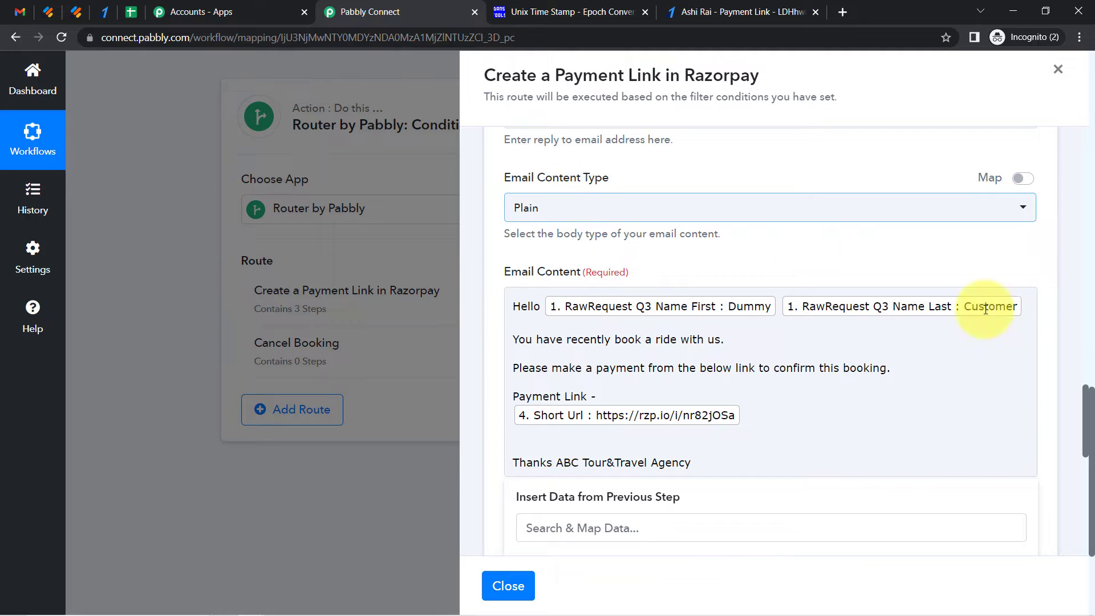
pyautogui.moveTo(1086, 401); pyautogui.dragTo(1078, 478)
pyautogui.click(532, 432)
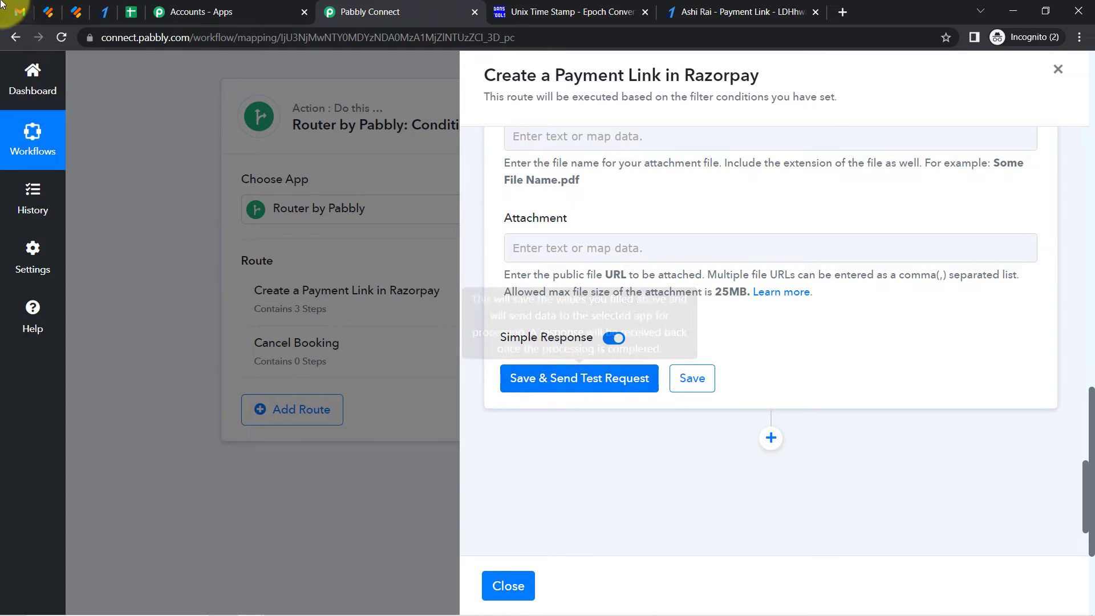
pyautogui.click(20, 12)
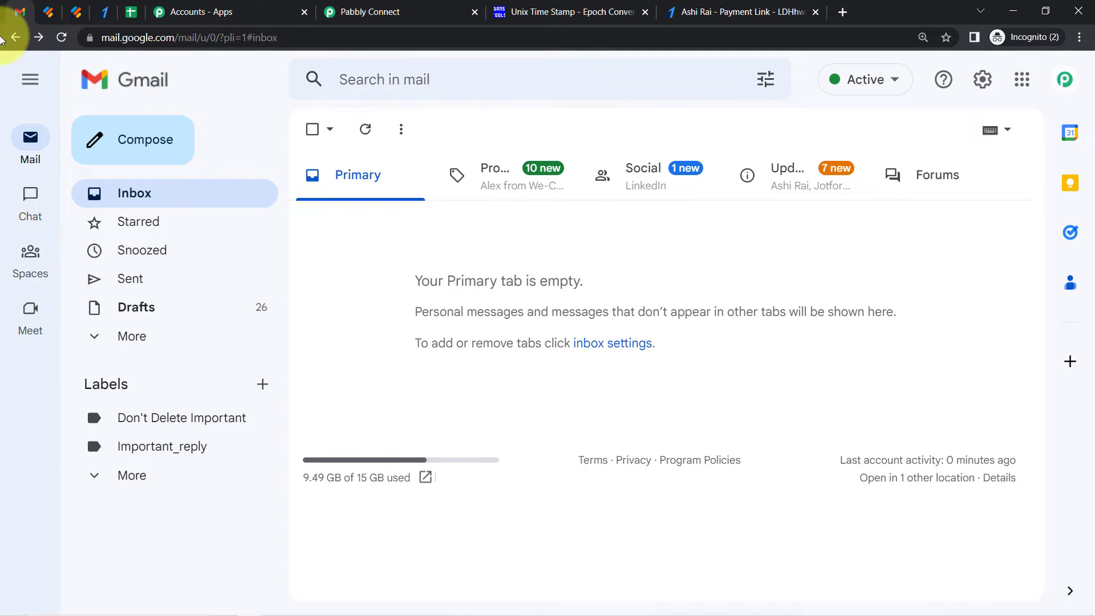
pyautogui.click(26, 76)
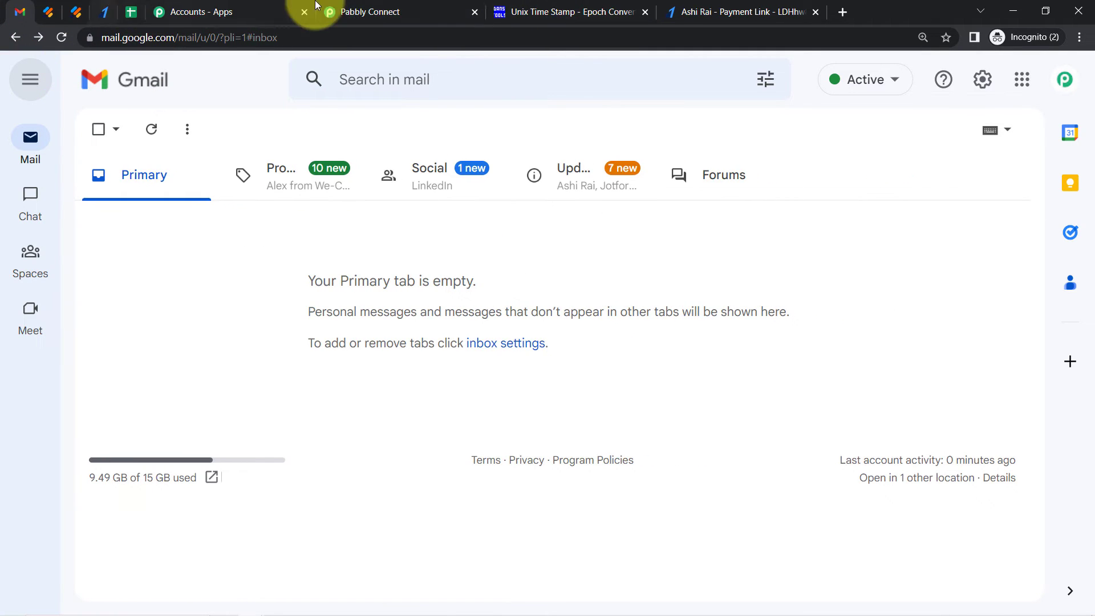
pyautogui.click(353, 5)
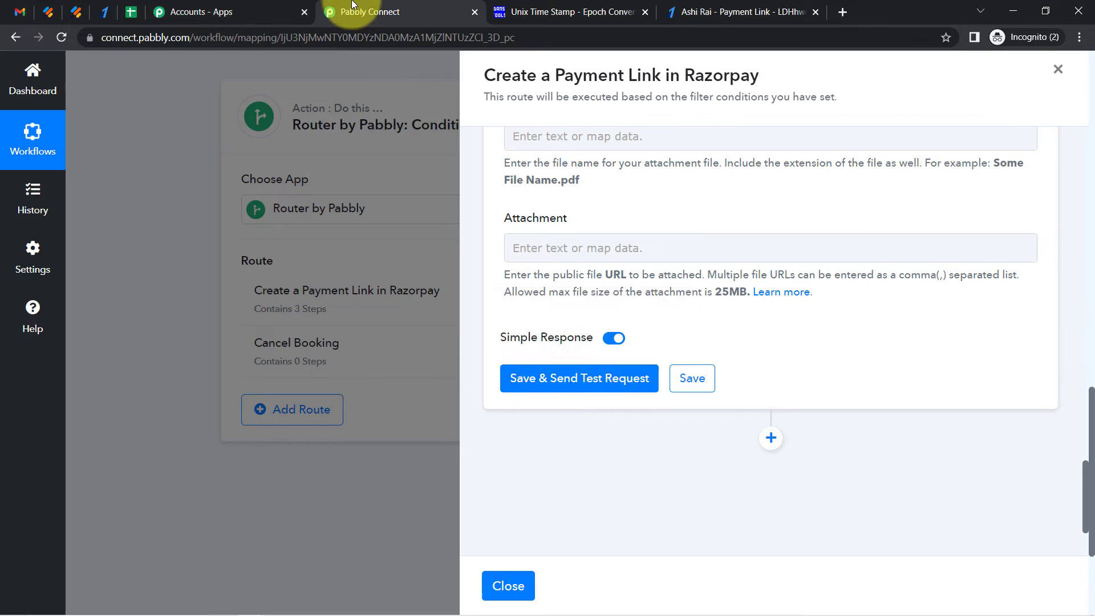
pyautogui.click(560, 381)
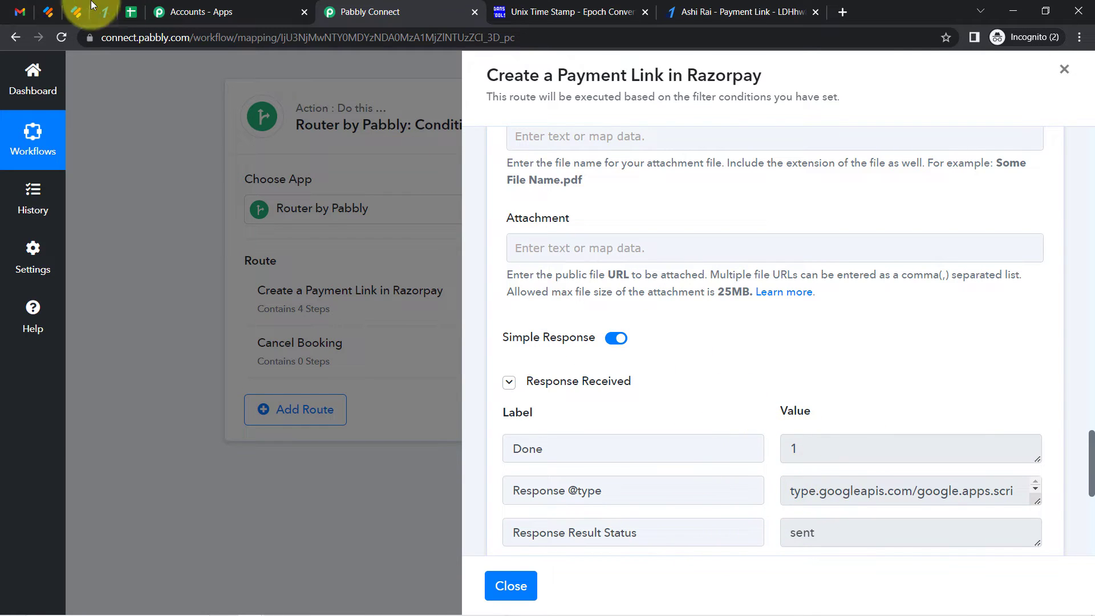
# Open the test email in the Gmail inbox, review its content and payment link, then return to the workflow
pyautogui.click(20, 11)
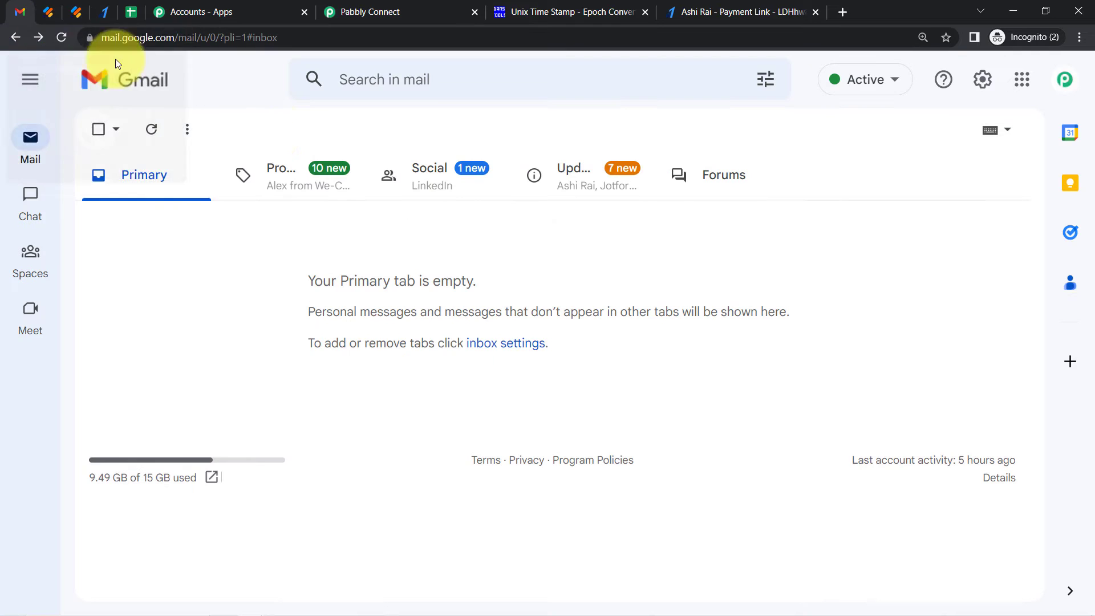
pyautogui.click(152, 139)
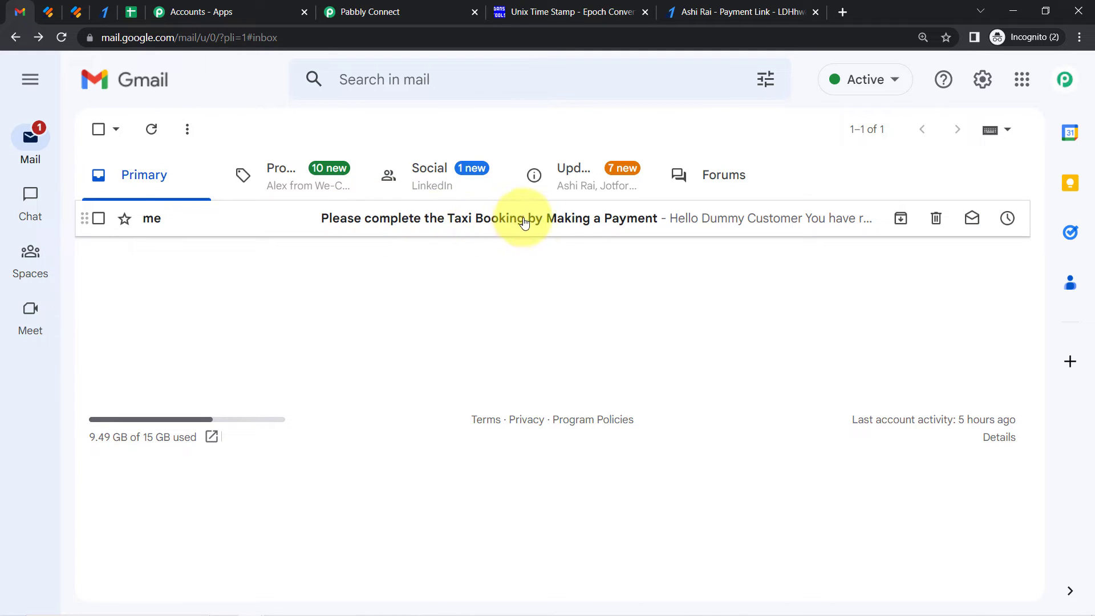
pyautogui.click(587, 218)
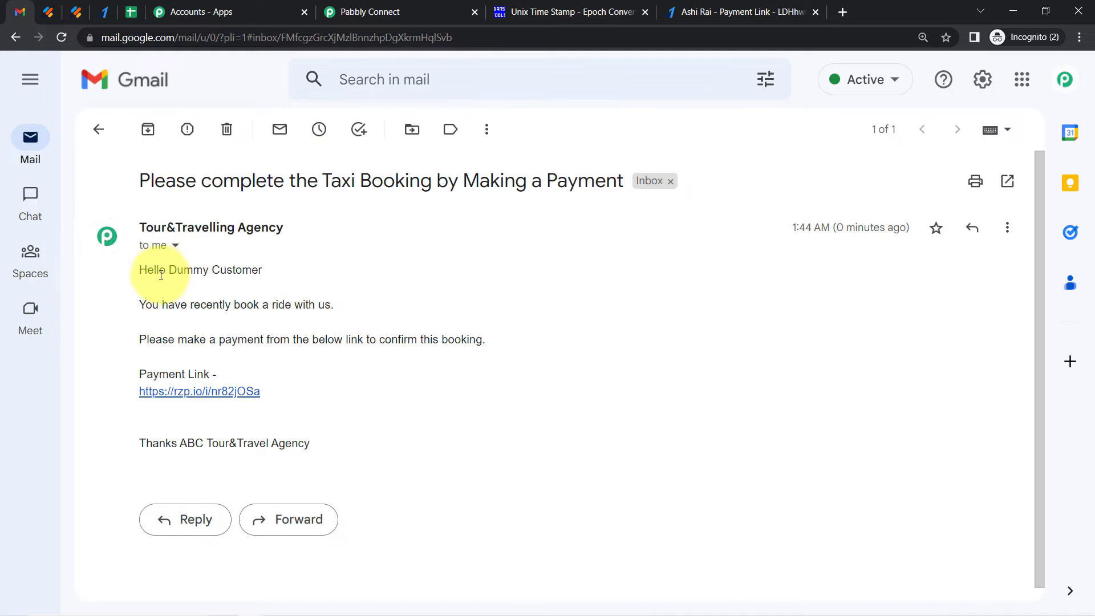
pyautogui.moveTo(168, 305); pyautogui.dragTo(336, 304)
pyautogui.moveTo(158, 342); pyautogui.dragTo(466, 339)
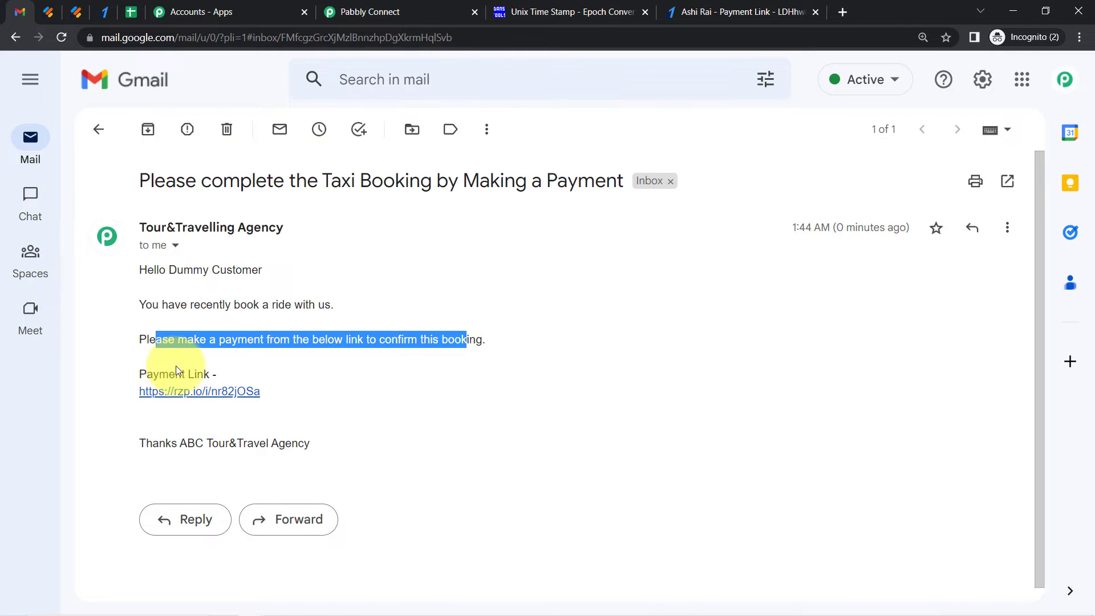
pyautogui.click(1079, 38)
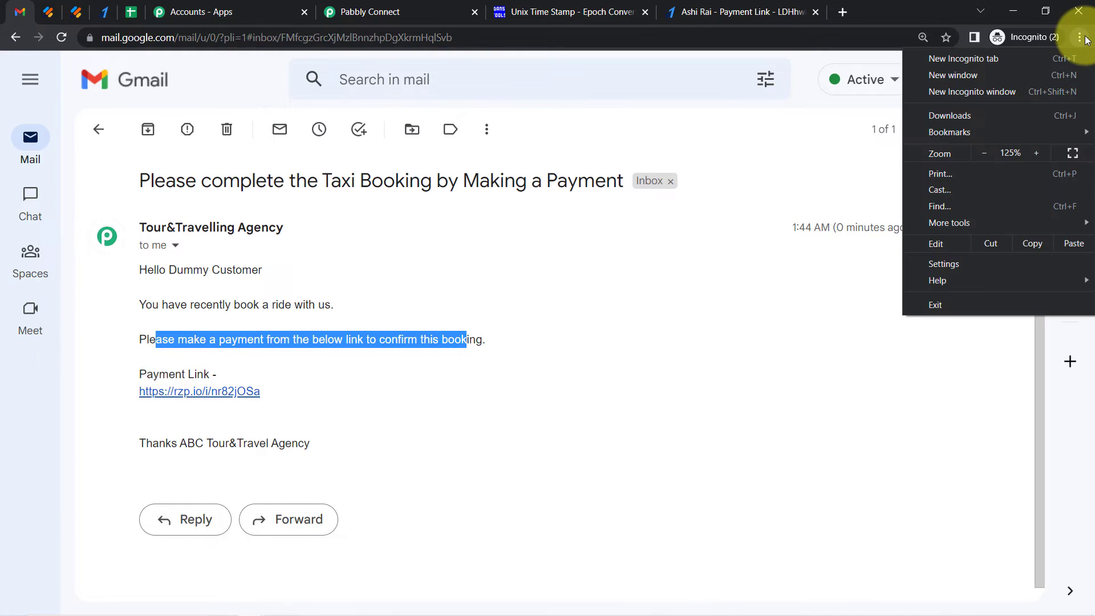
pyautogui.click(404, 336)
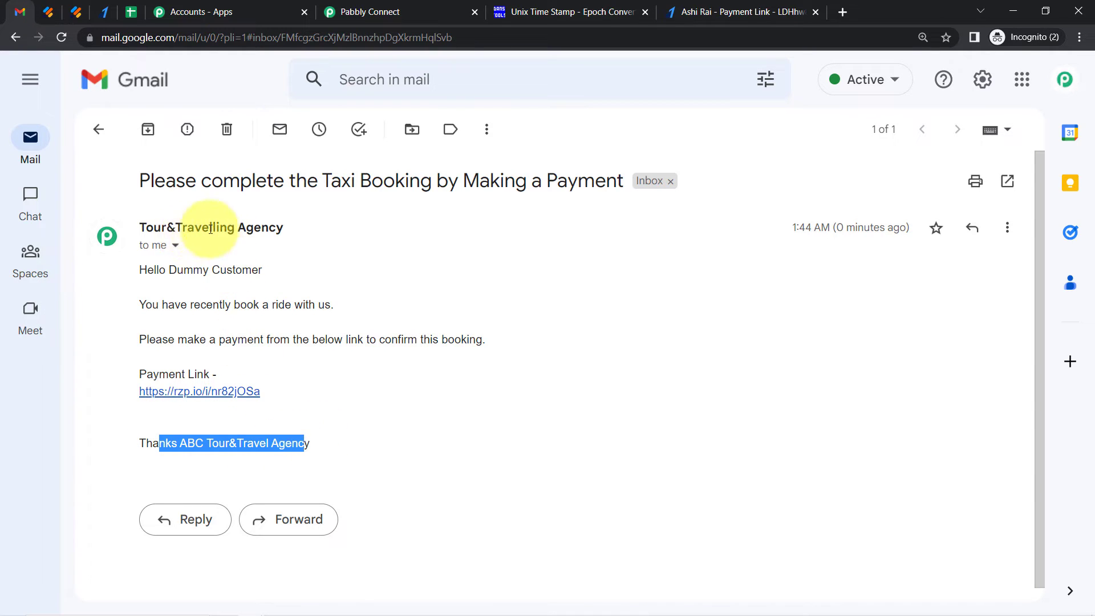
pyautogui.click(157, 398)
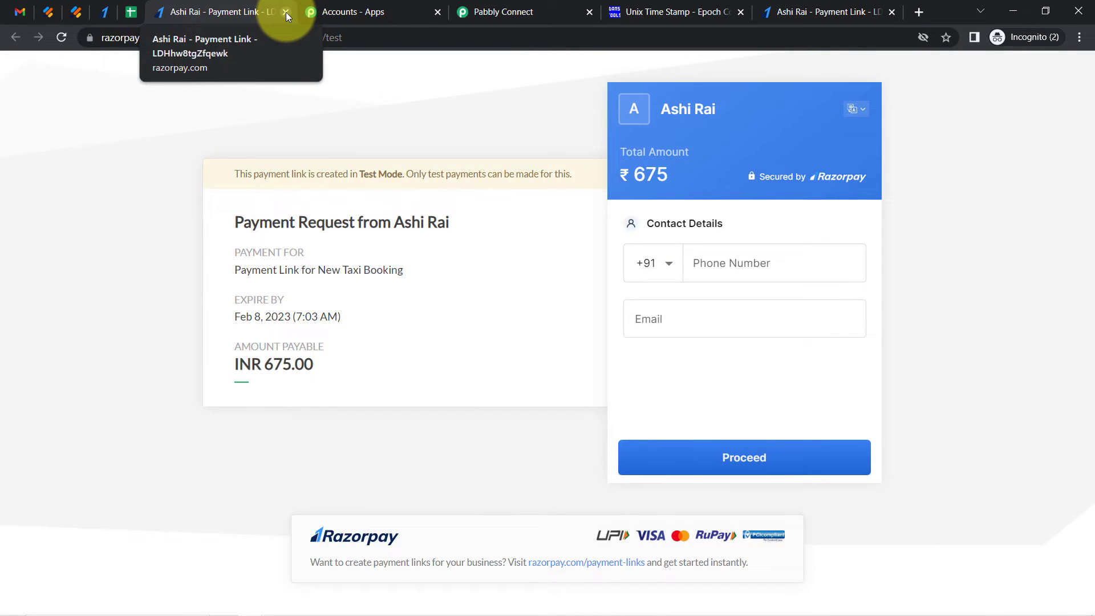
pyautogui.click(286, 12)
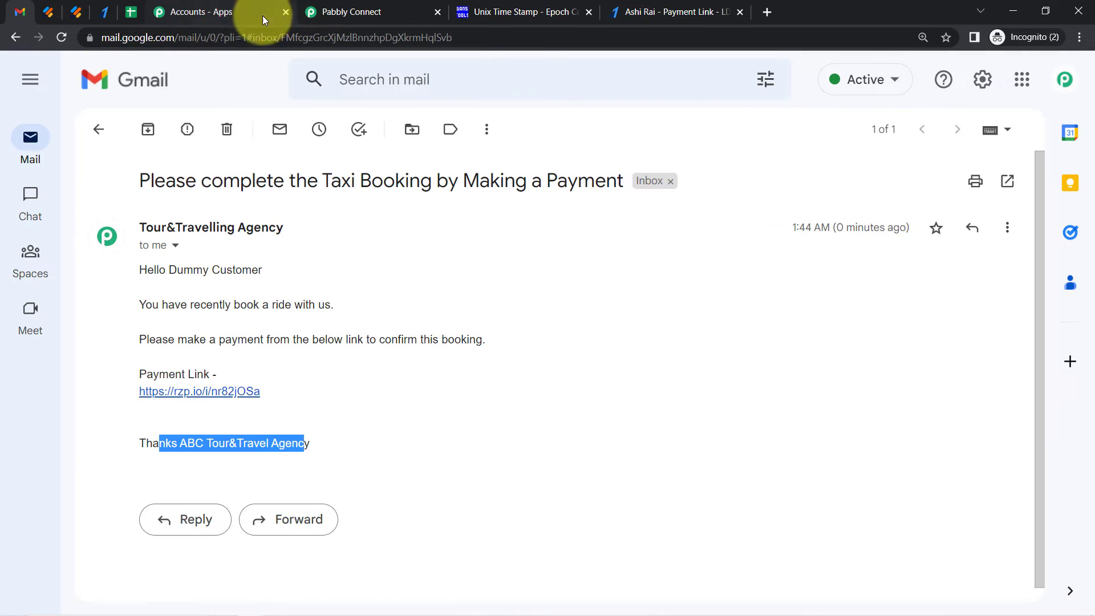
pyautogui.click(353, 7)
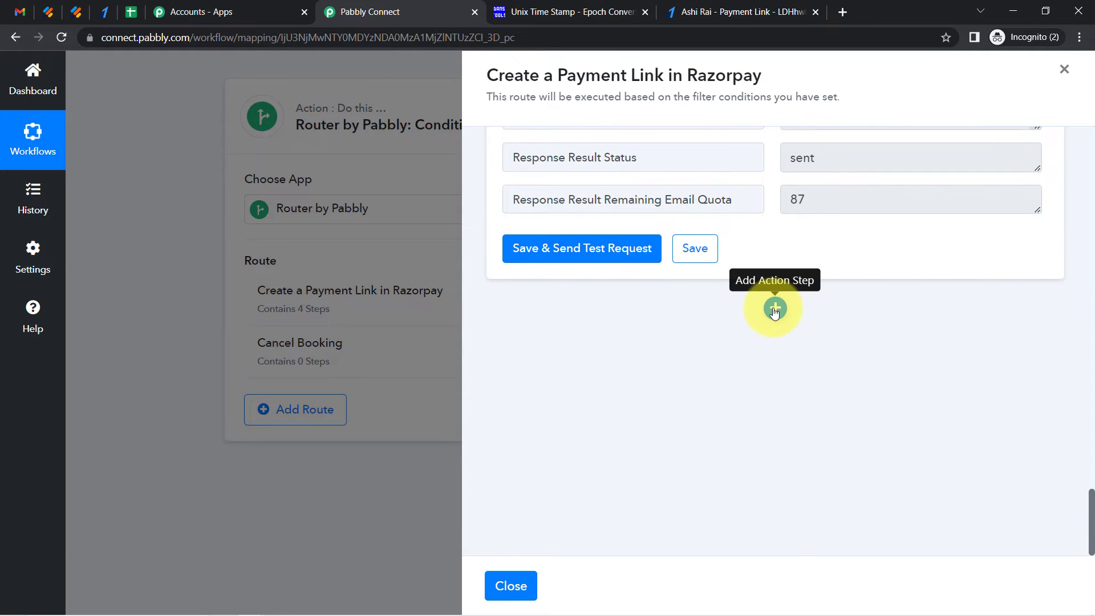
# Add a new action step after the Gmail step and choose Google Sheets as its app
pyautogui.click(775, 309)
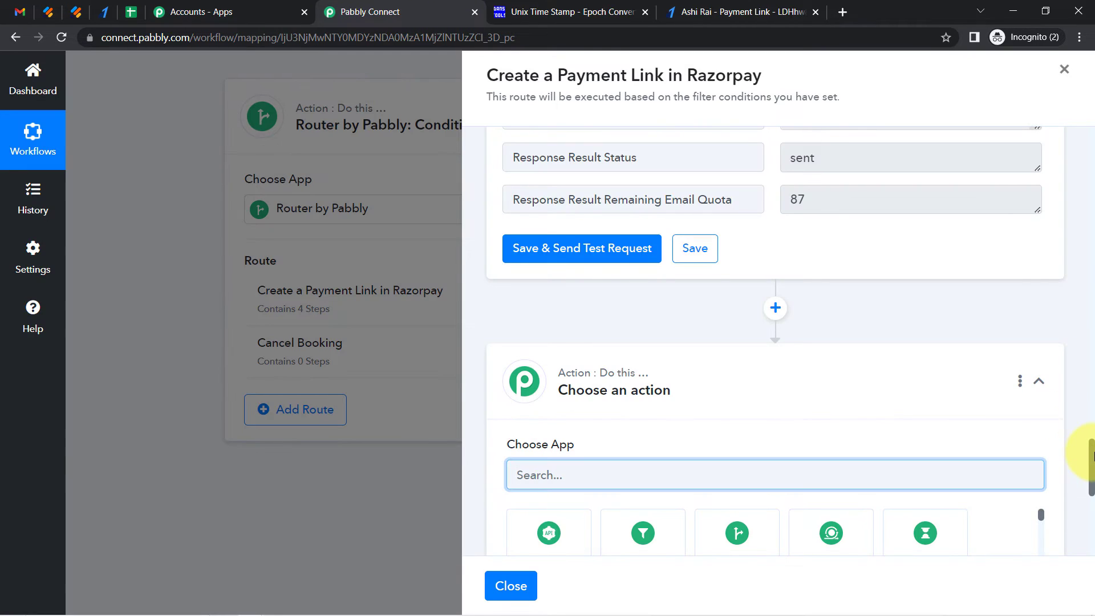
pyautogui.moveTo(1091, 456); pyautogui.dragTo(1090, 492)
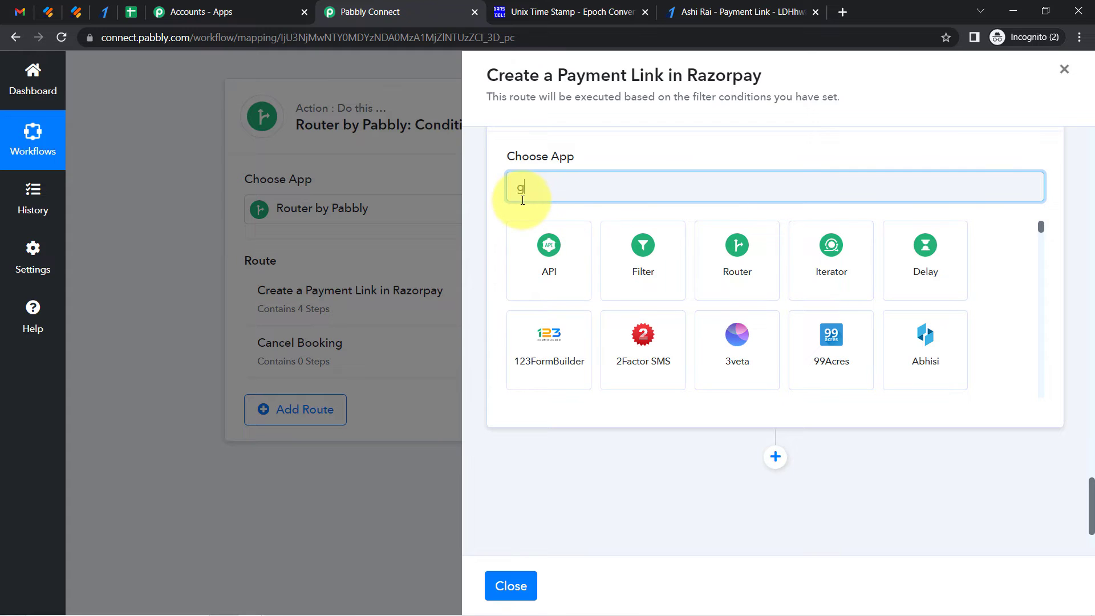
pyautogui.write('google s')
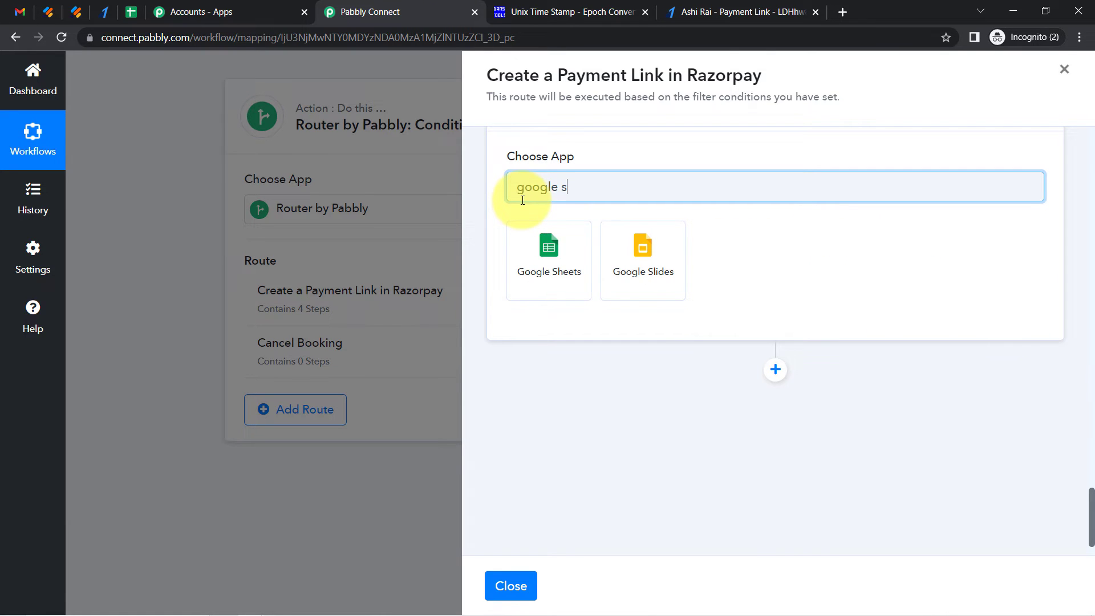
pyautogui.click(534, 236)
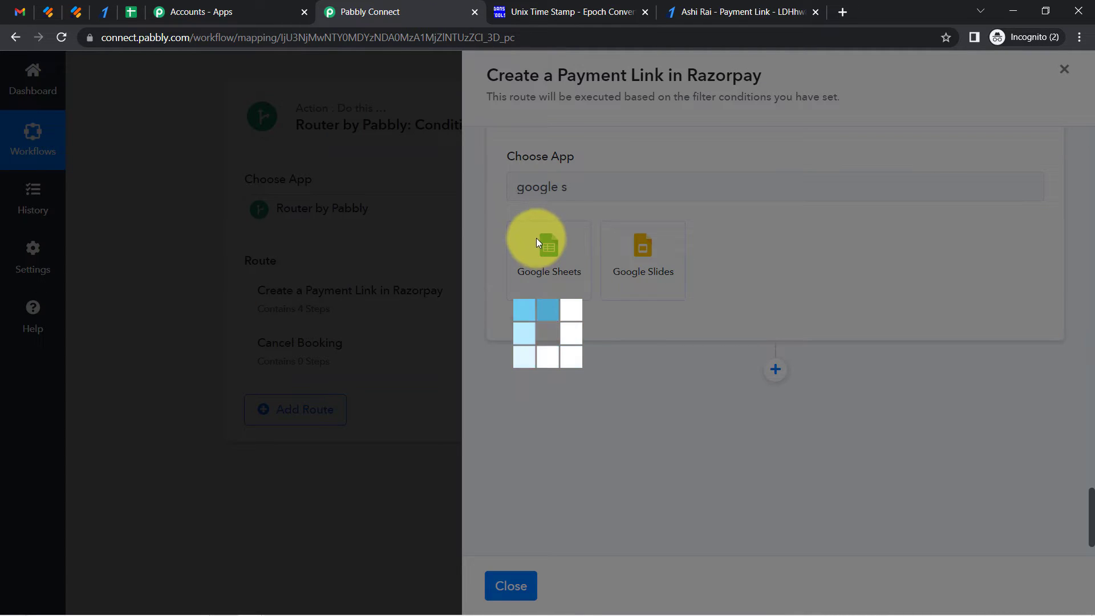
pyautogui.click(131, 11)
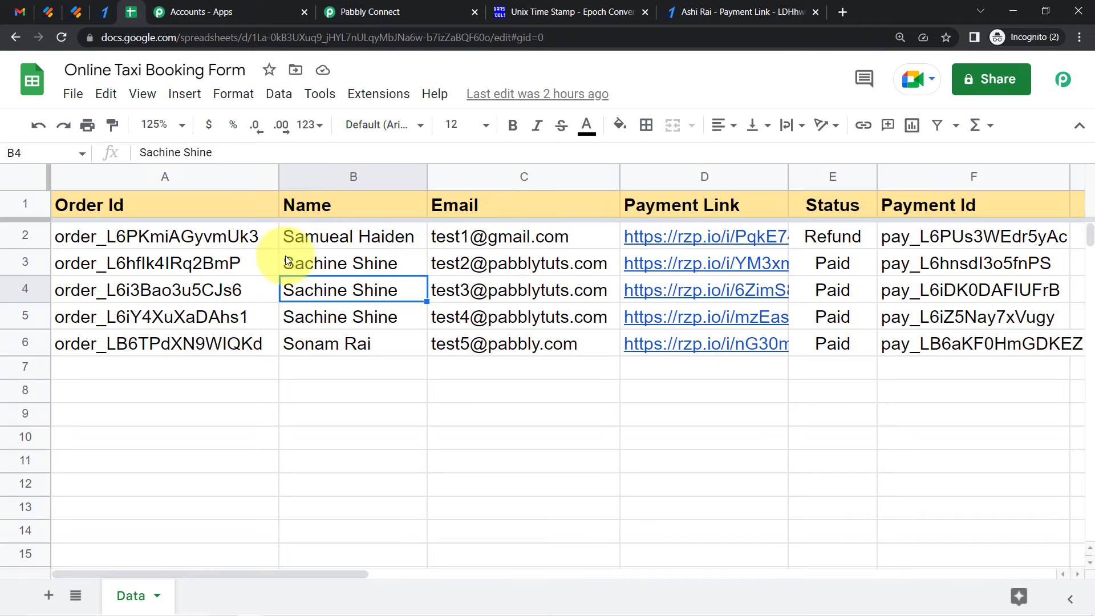
pyautogui.moveTo(369, 5); pyautogui.dragTo(293, 1)
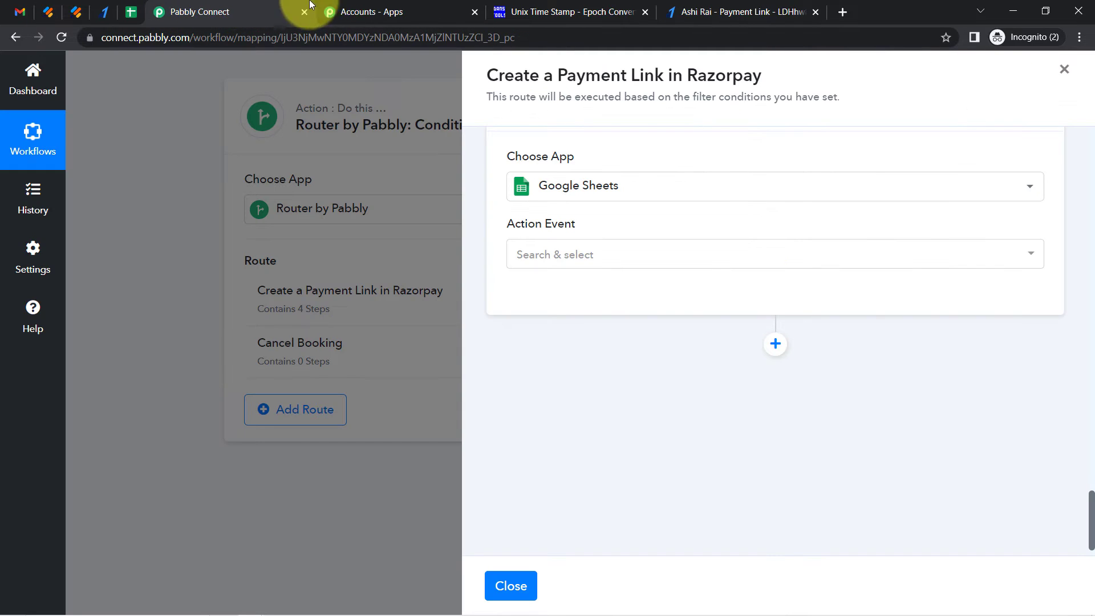
pyautogui.click(402, 5)
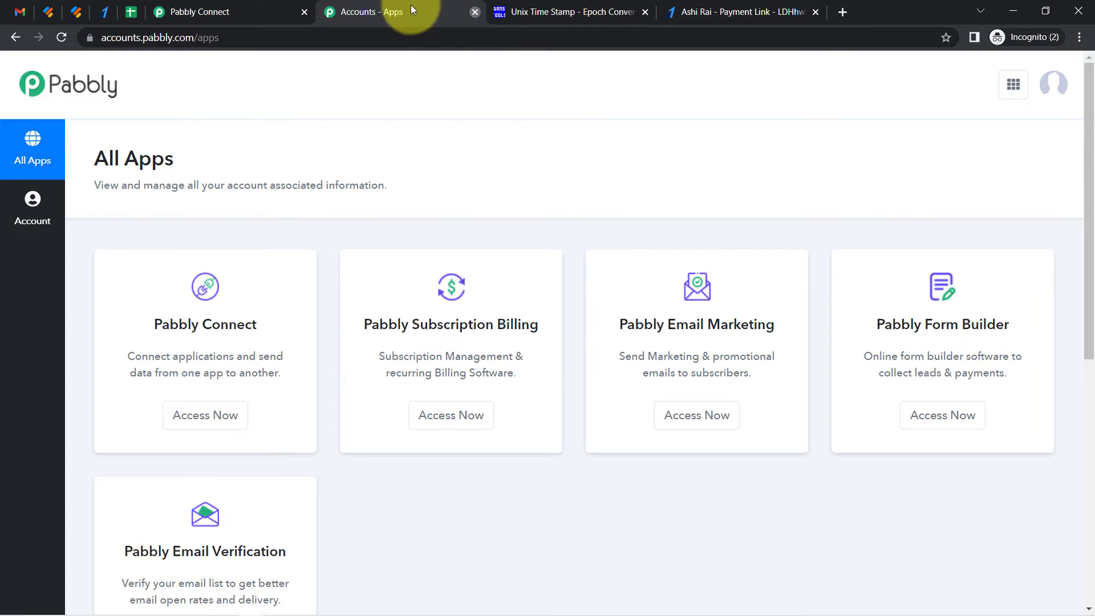
pyautogui.click(474, 12)
pyautogui.click(206, 12)
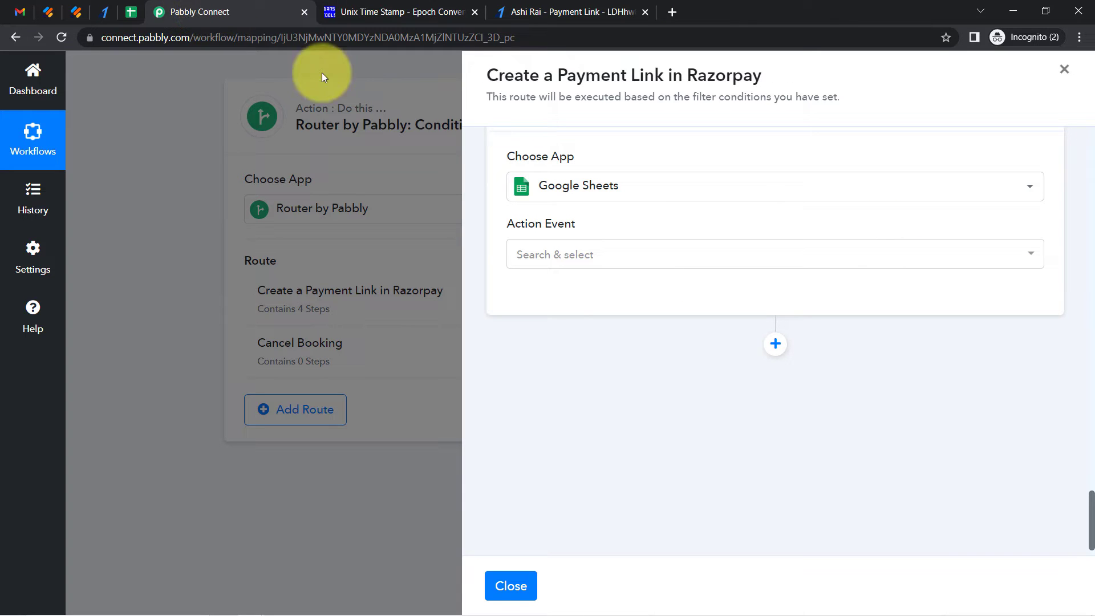
# Set the action event to Add New Row and connect using the existing Google Sheets #1 connection
pyautogui.click(590, 254)
pyautogui.click(547, 201)
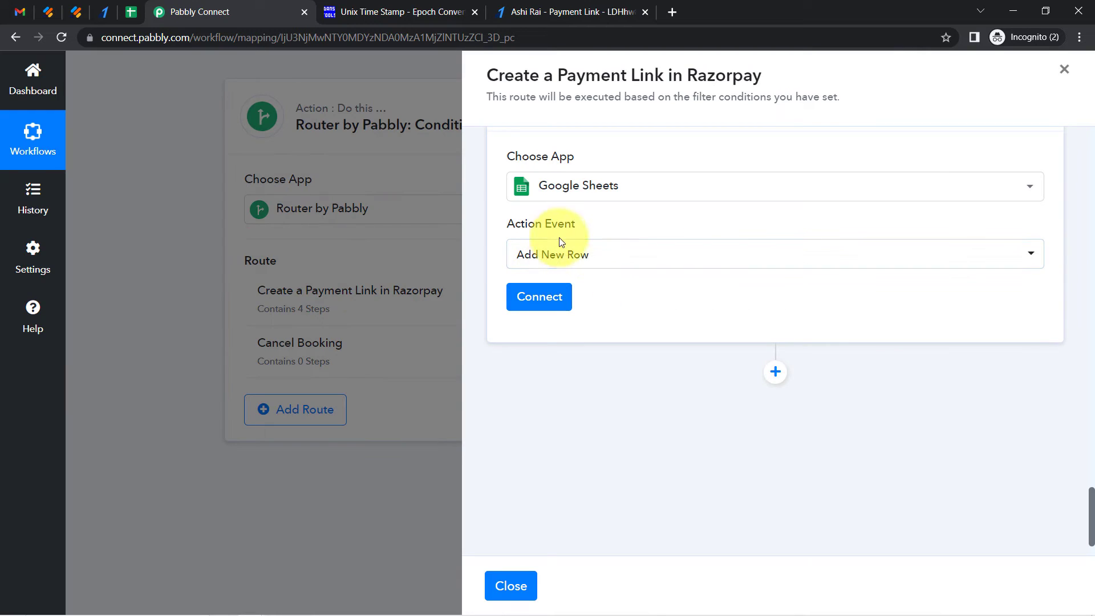
pyautogui.click(546, 301)
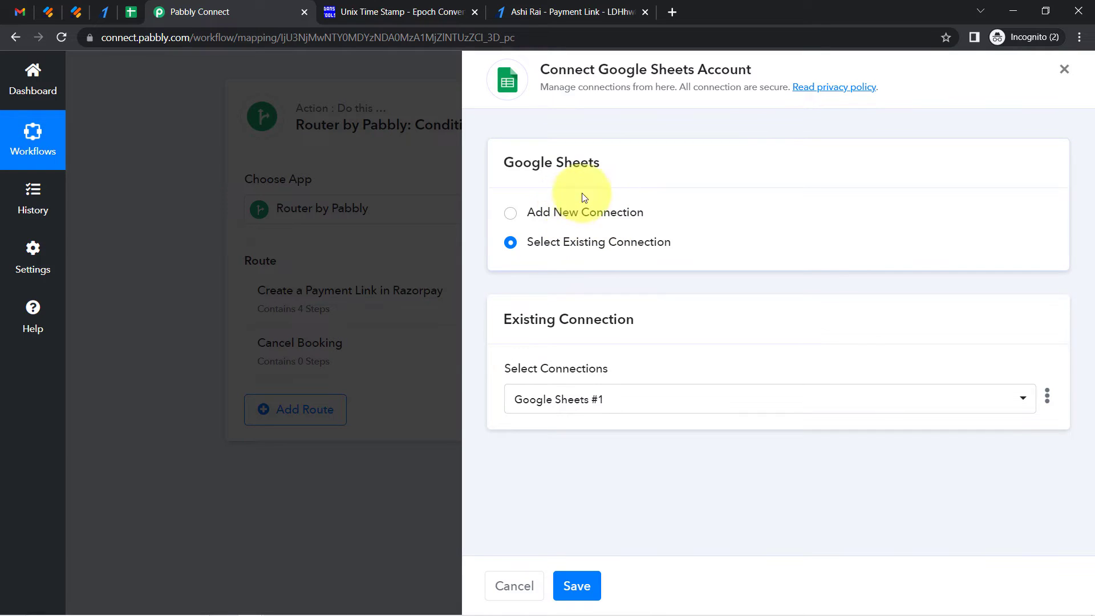
pyautogui.click(577, 587)
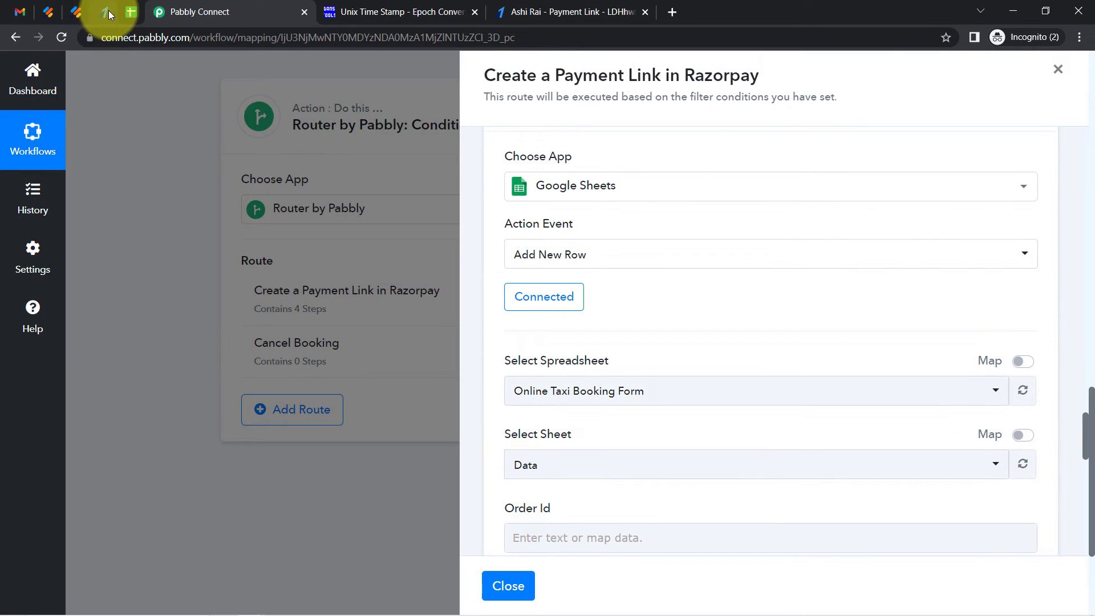
# Compare the selected spreadsheet and sheet with the Online Taxi Booking Form spreadsheet's name and tab
pyautogui.click(129, 12)
pyautogui.click(171, 12)
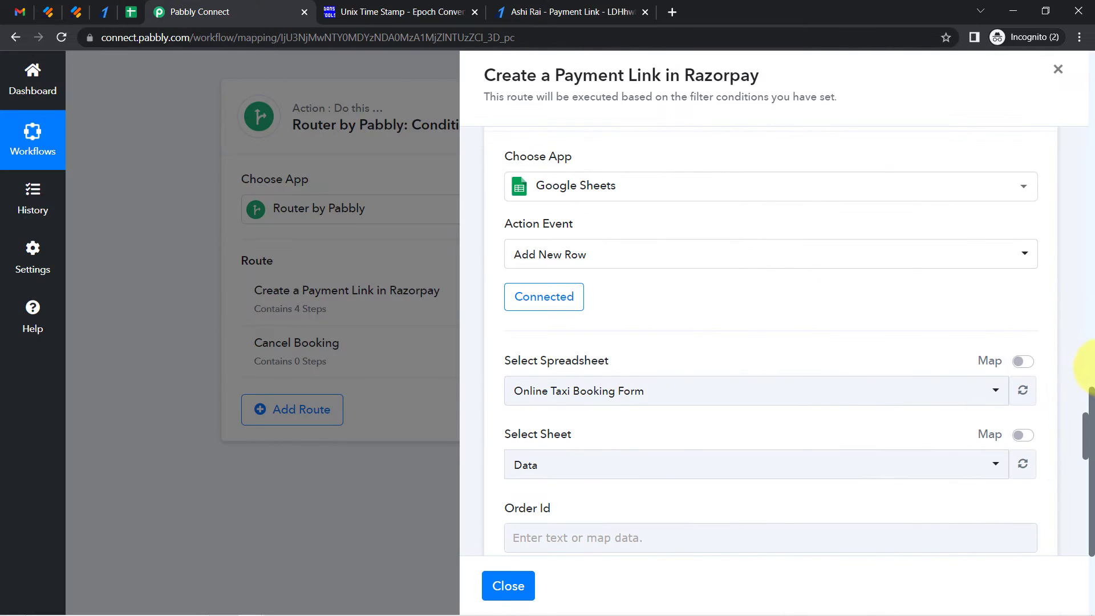
pyautogui.scroll(-2, 1087, 432)
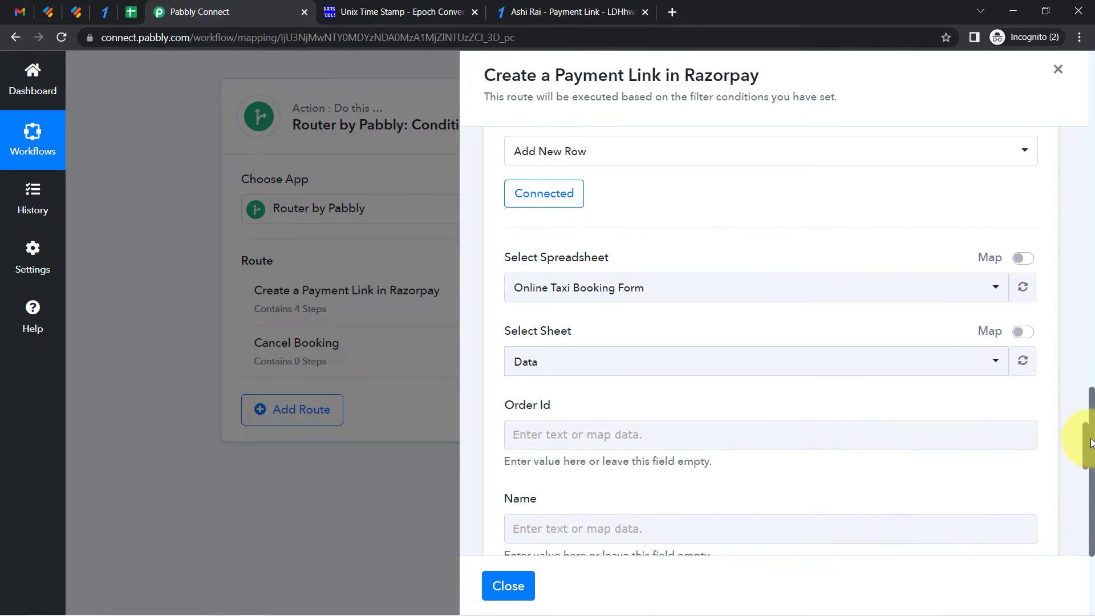
pyautogui.click(597, 285)
pyautogui.press('Escape')
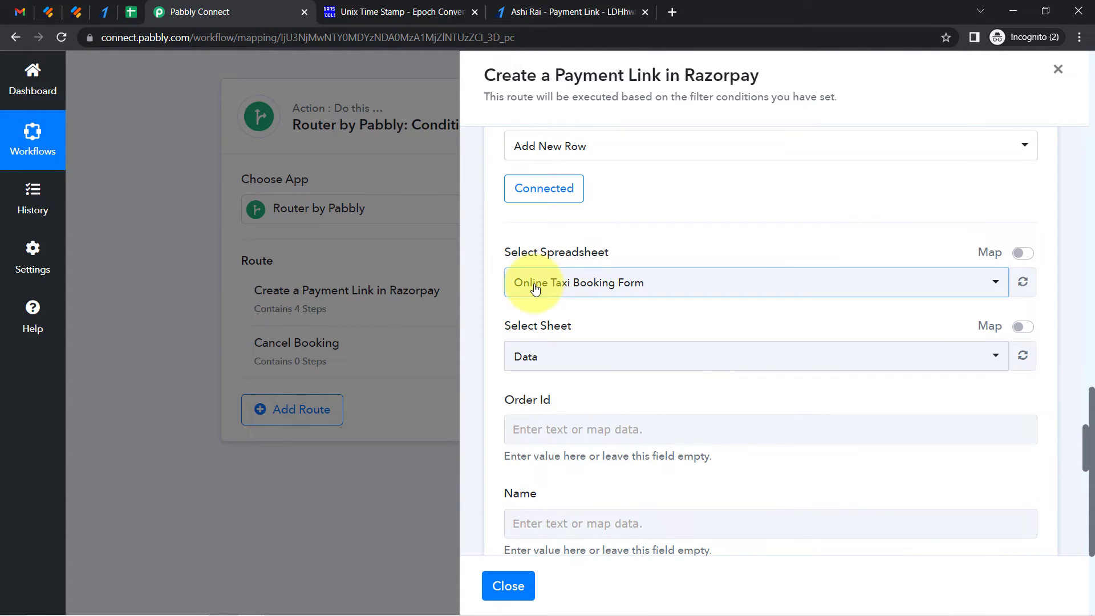
pyautogui.click(550, 285)
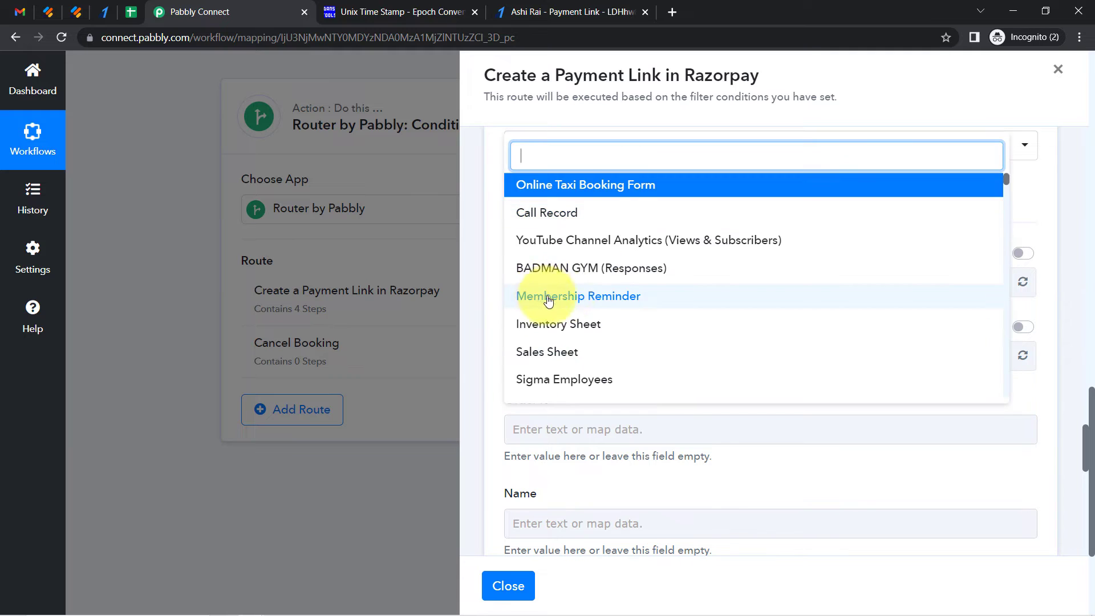
pyautogui.click(489, 289)
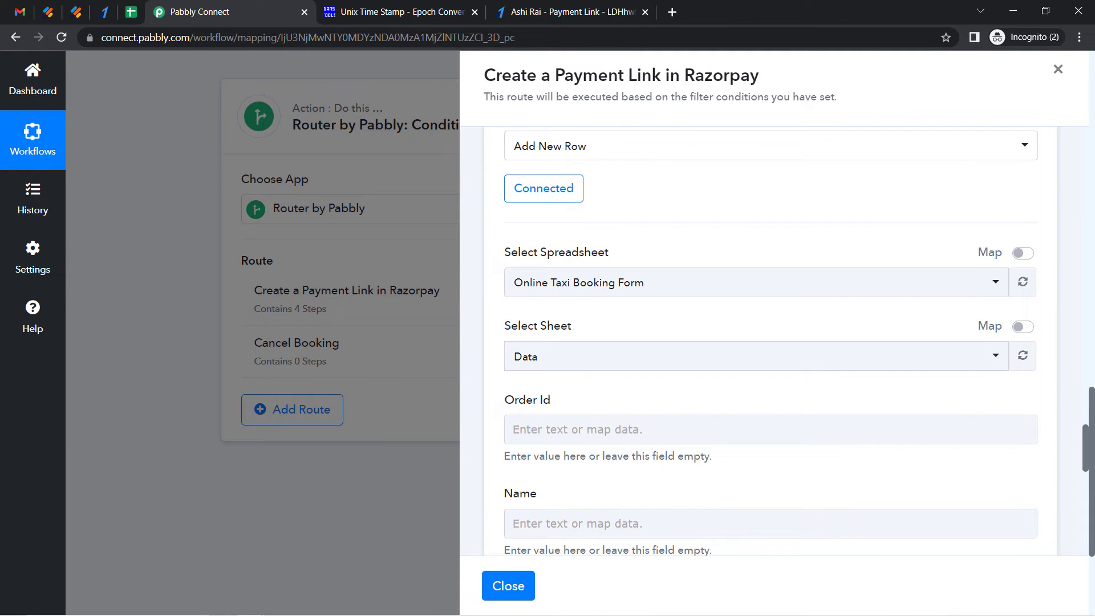
pyautogui.click(131, 12)
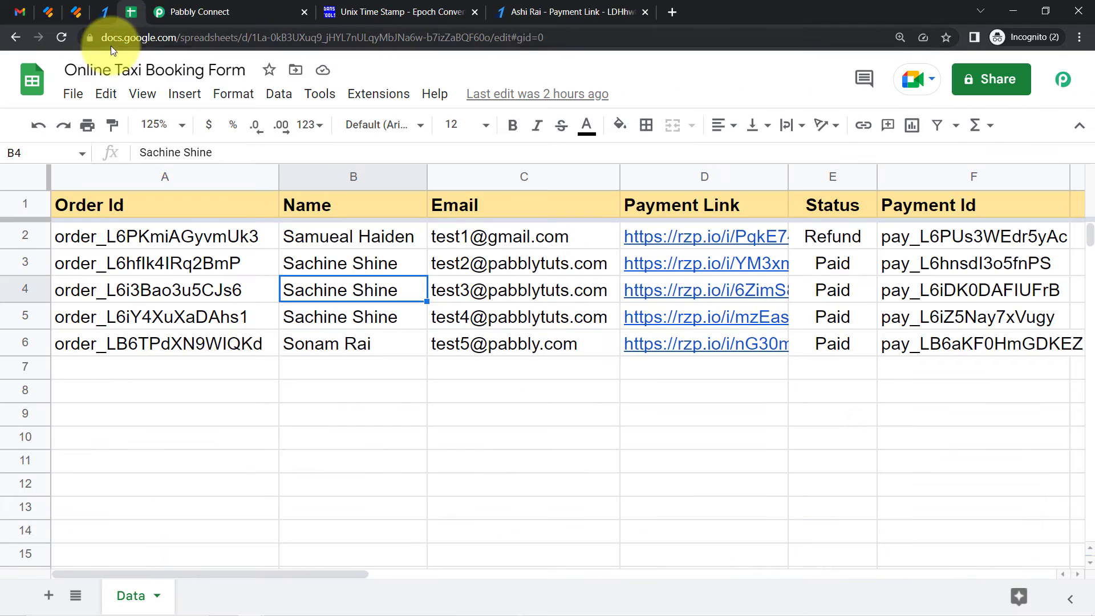
pyautogui.moveTo(112, 69); pyautogui.dragTo(226, 89)
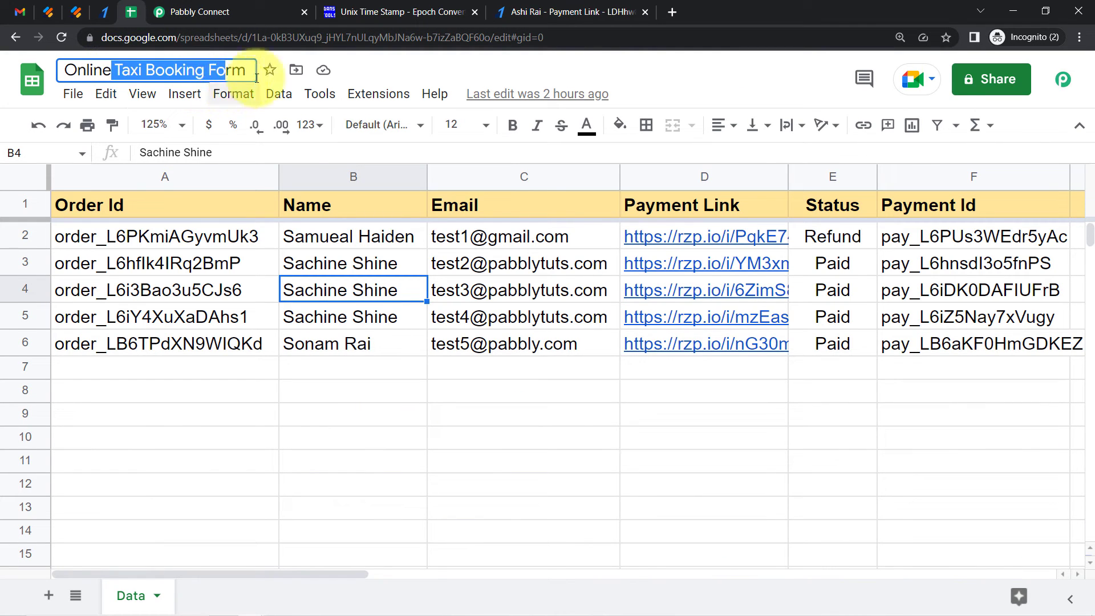
pyautogui.click(283, 12)
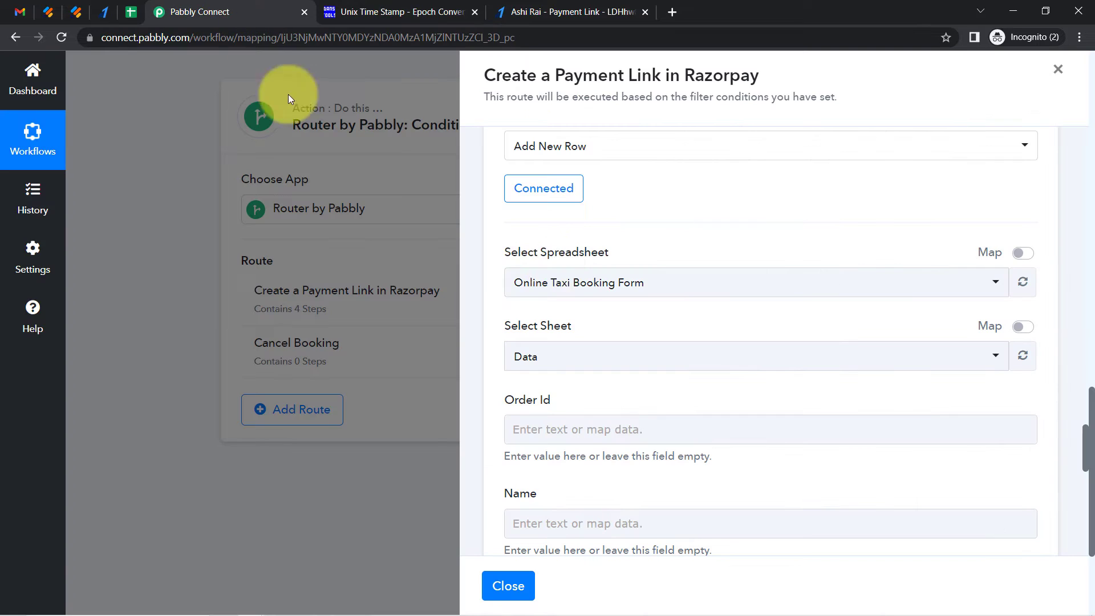
pyautogui.click(583, 287)
pyautogui.press('Escape')
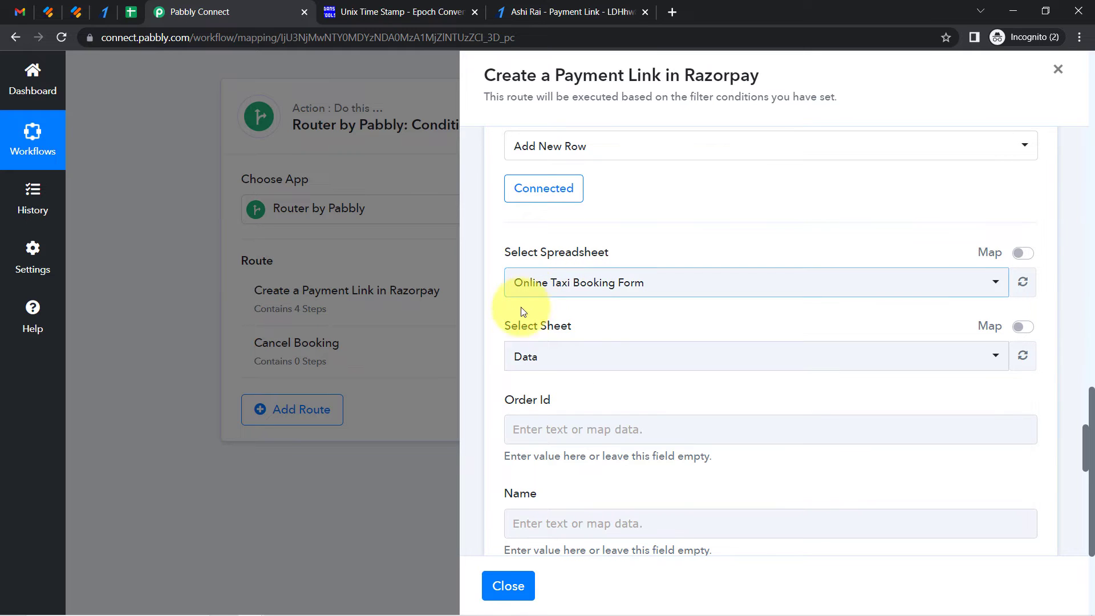
pyautogui.click(123, 15)
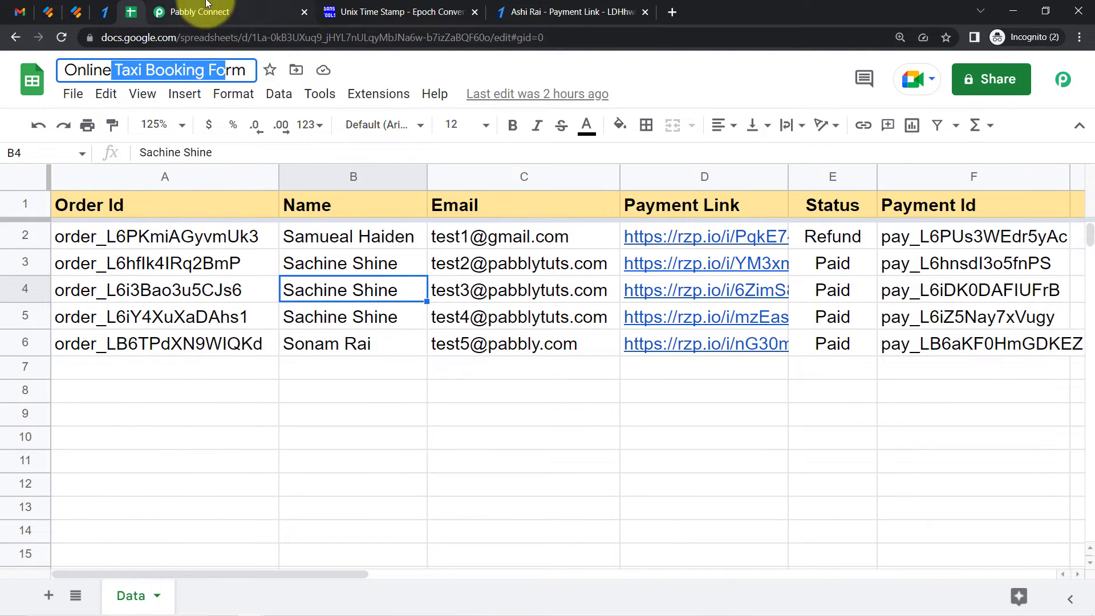
pyautogui.click(186, 12)
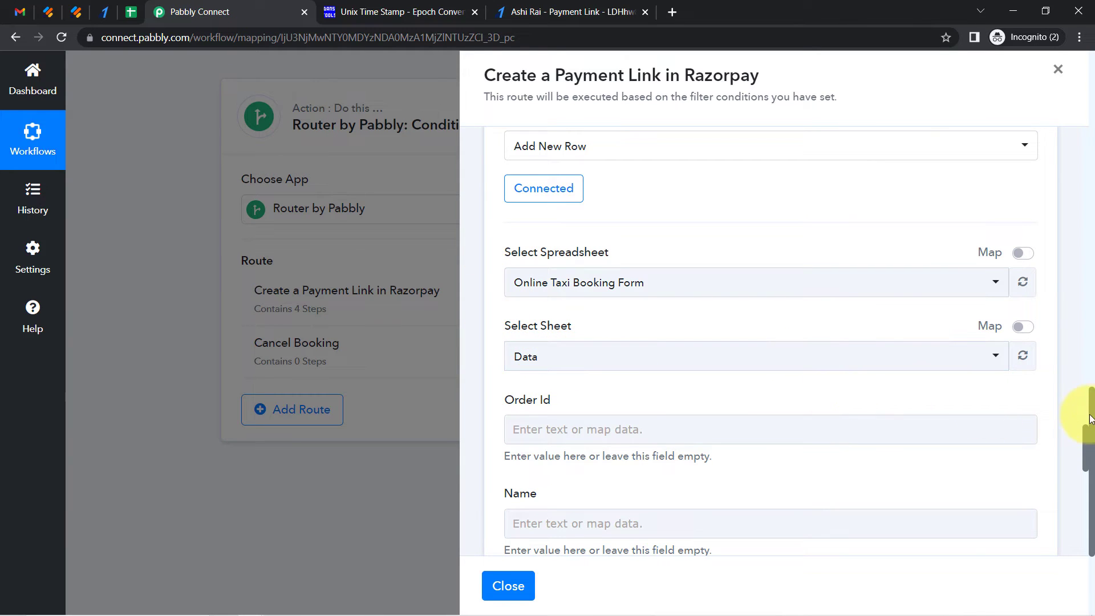
pyautogui.scroll(-3, 1084, 444)
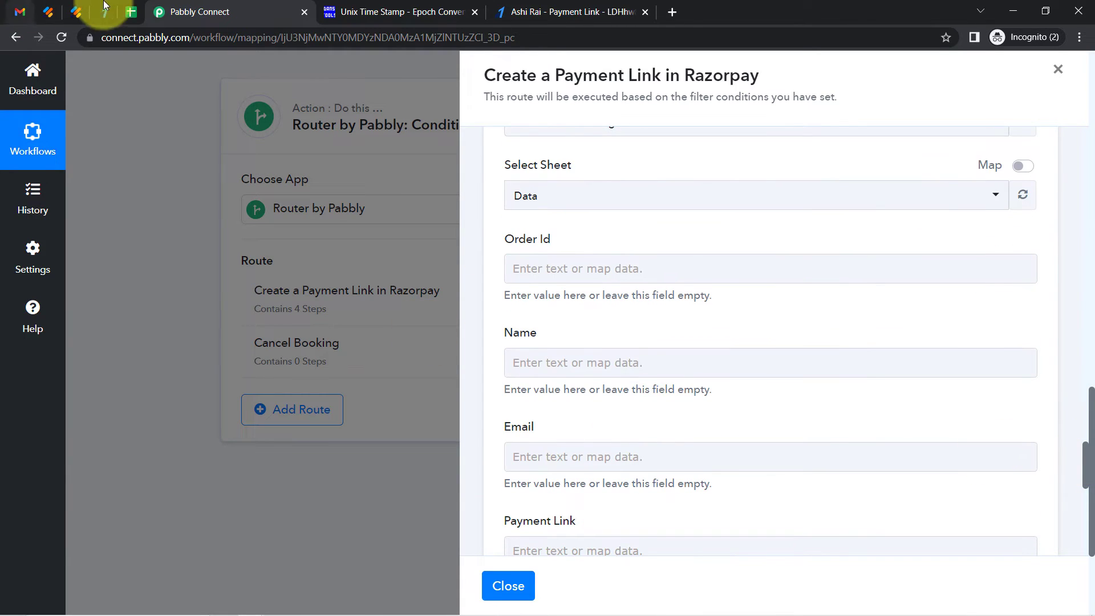
# Examine the column headers Order Id through Payment Id in the Online Taxi Booking Form sheet
pyautogui.click(123, 15)
pyautogui.click(233, 391)
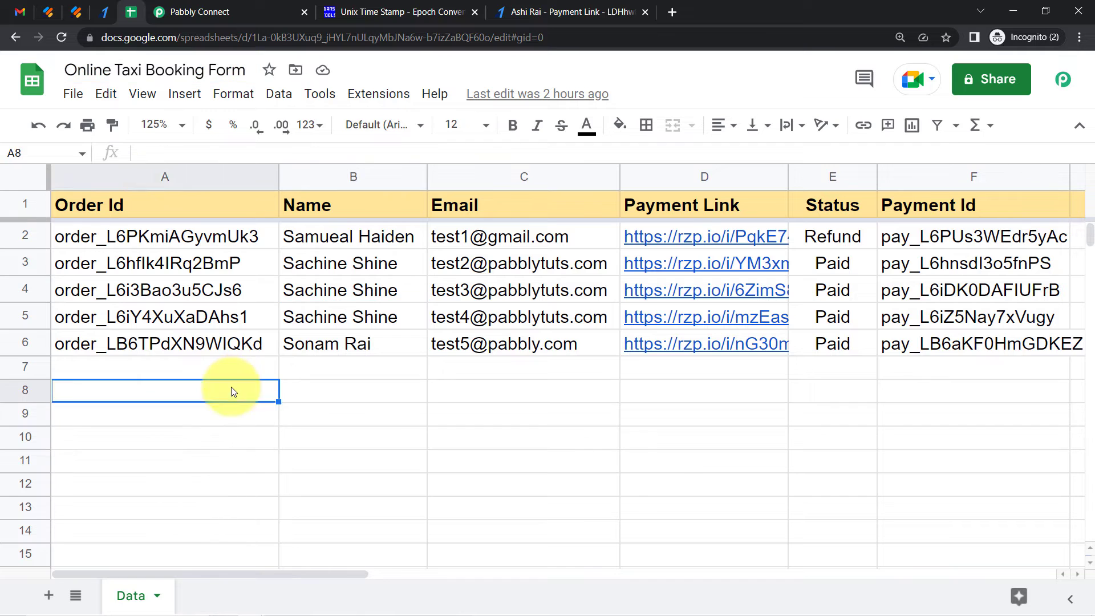
pyautogui.click(133, 202)
pyautogui.click(404, 212)
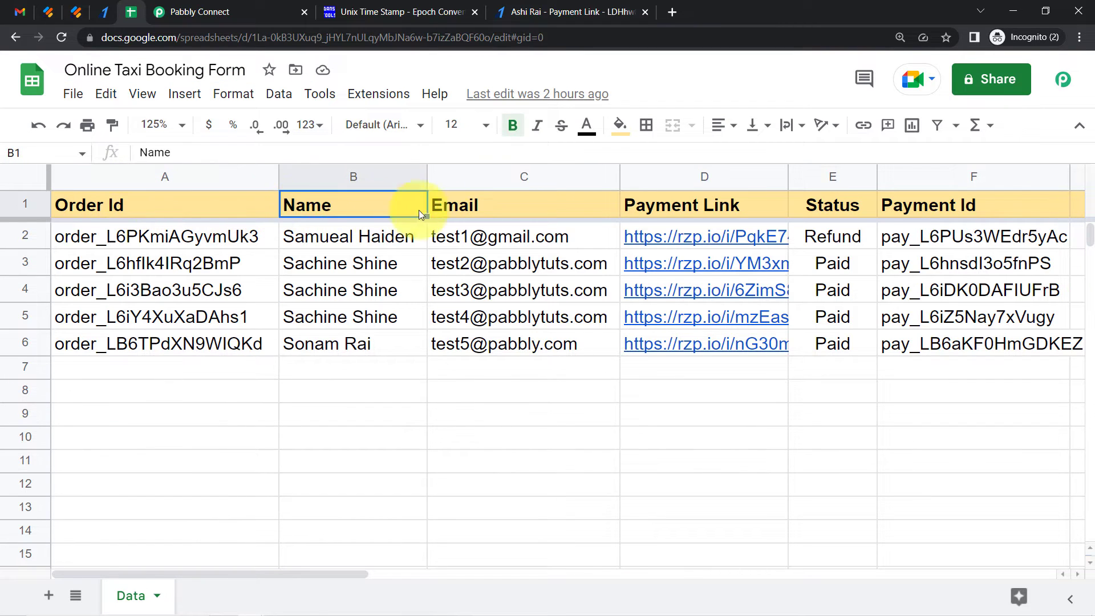
pyautogui.click(534, 216)
pyautogui.click(694, 207)
pyautogui.click(848, 205)
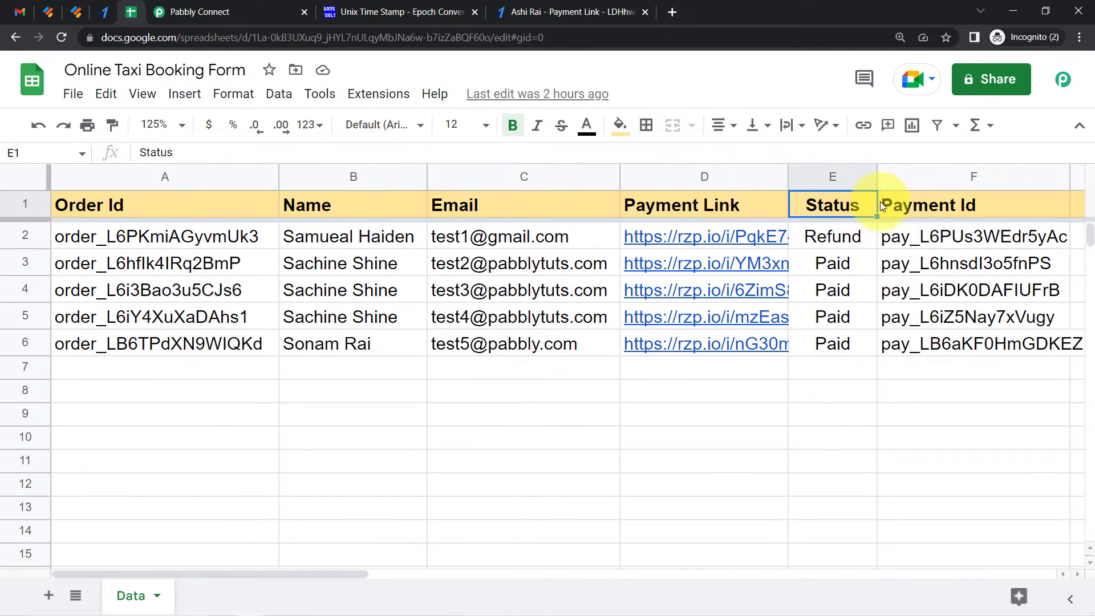
pyautogui.click(904, 203)
pyautogui.click(927, 173)
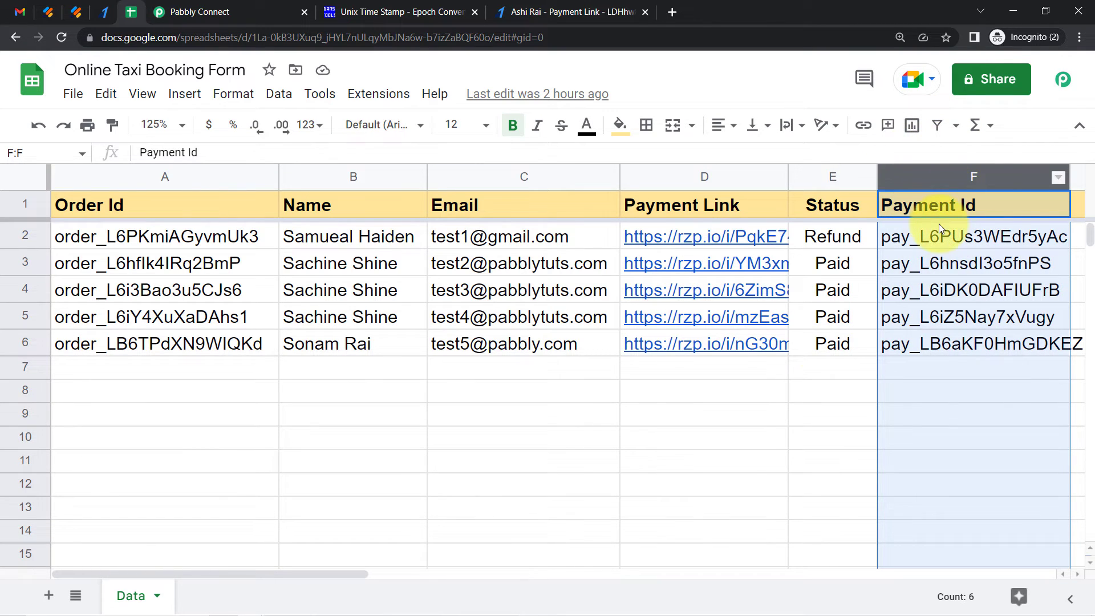
pyautogui.click(806, 411)
pyautogui.click(973, 171)
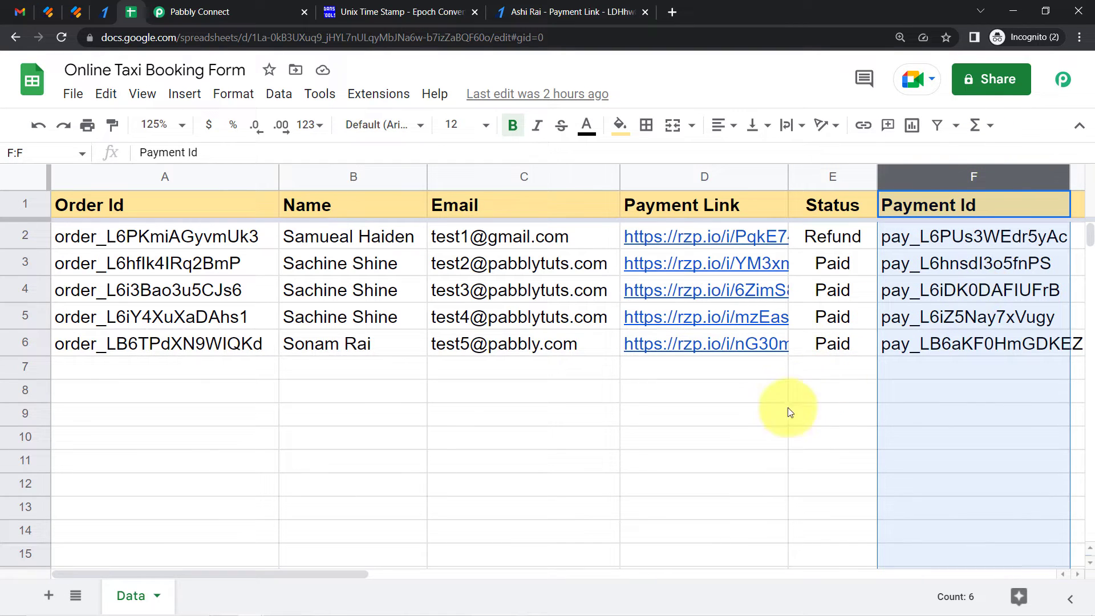
pyautogui.click(736, 459)
pyautogui.moveTo(832, 173); pyautogui.dragTo(159, 203)
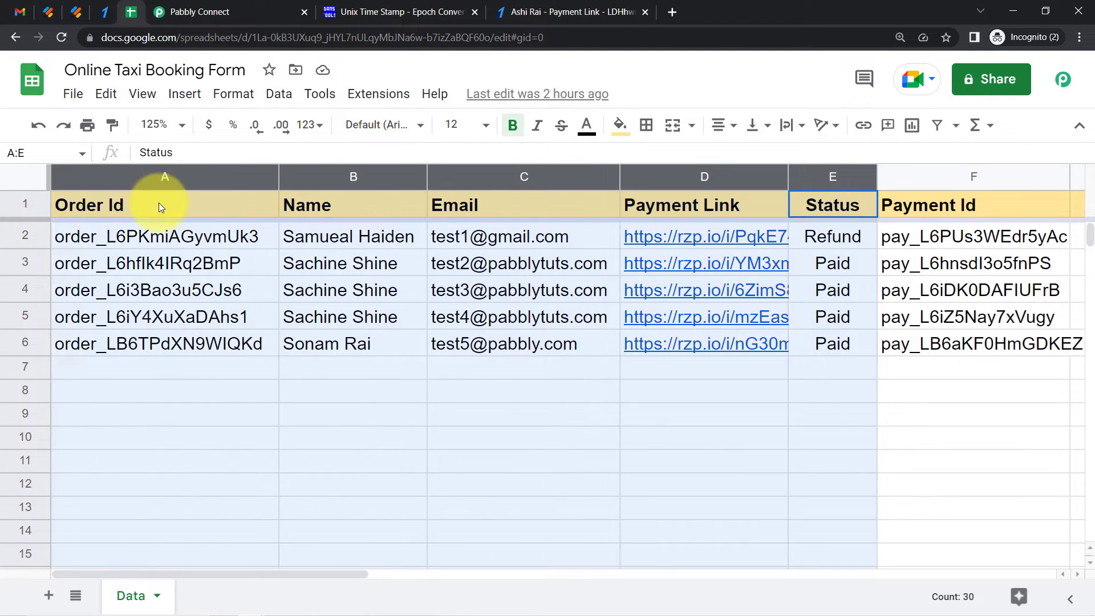
pyautogui.click(163, 263)
pyautogui.click(191, 7)
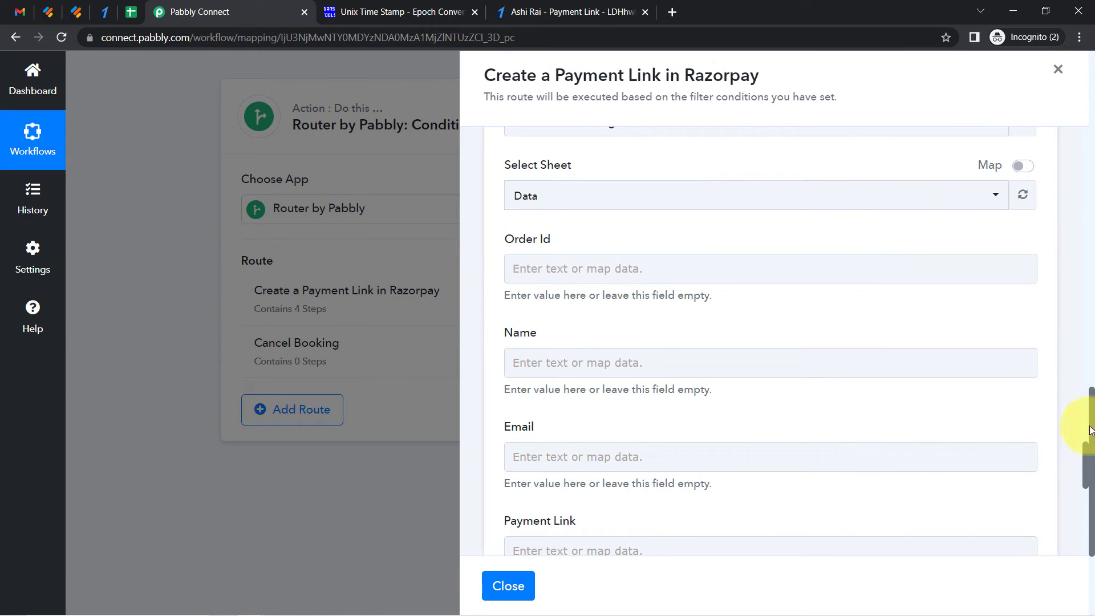
pyautogui.moveTo(552, 238); pyautogui.dragTo(554, 242)
pyautogui.click(526, 350)
pyautogui.moveTo(511, 421); pyautogui.dragTo(565, 419)
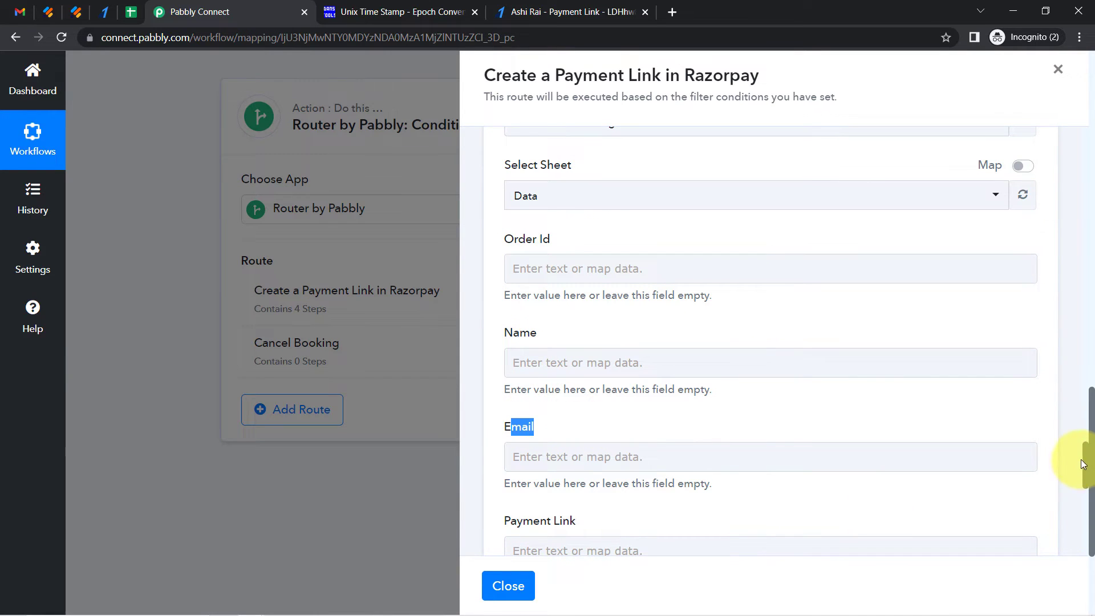
pyautogui.scroll(-4, 1086, 461)
pyautogui.scroll(5, 1088, 464)
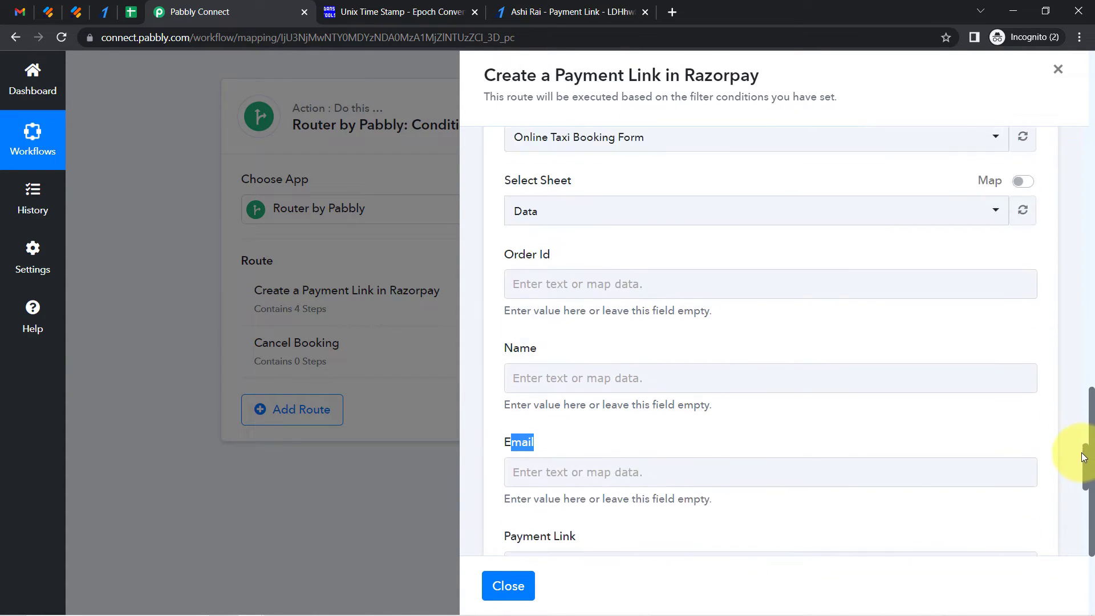
pyautogui.scroll(1, 1082, 450)
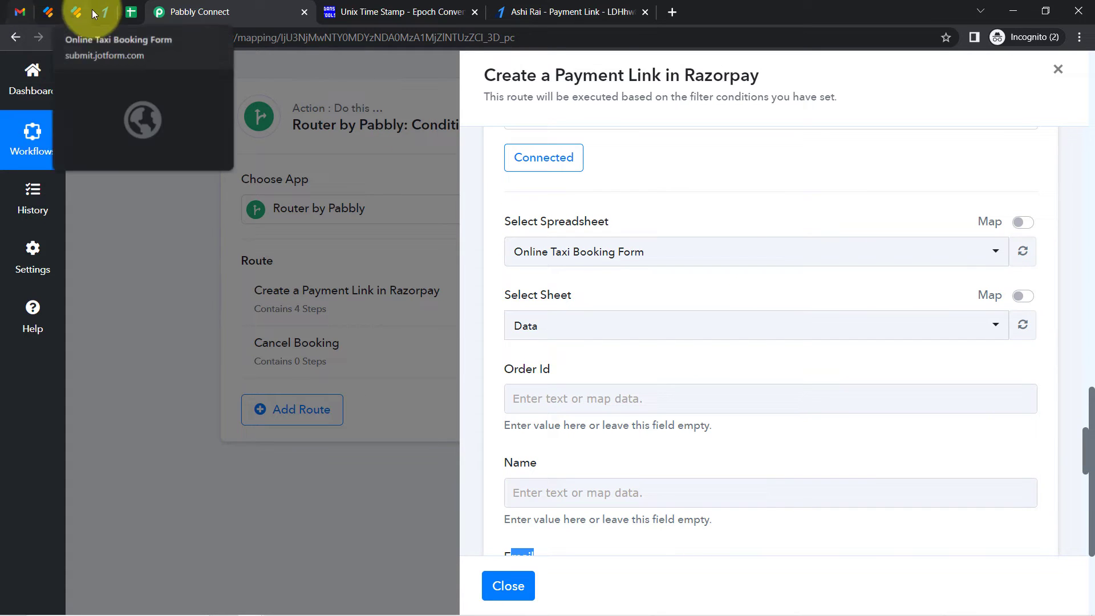
# Delete the sample booking rows 2 to 6 from the Online Taxi Booking Form sheet
pyautogui.click(130, 12)
pyautogui.click(147, 483)
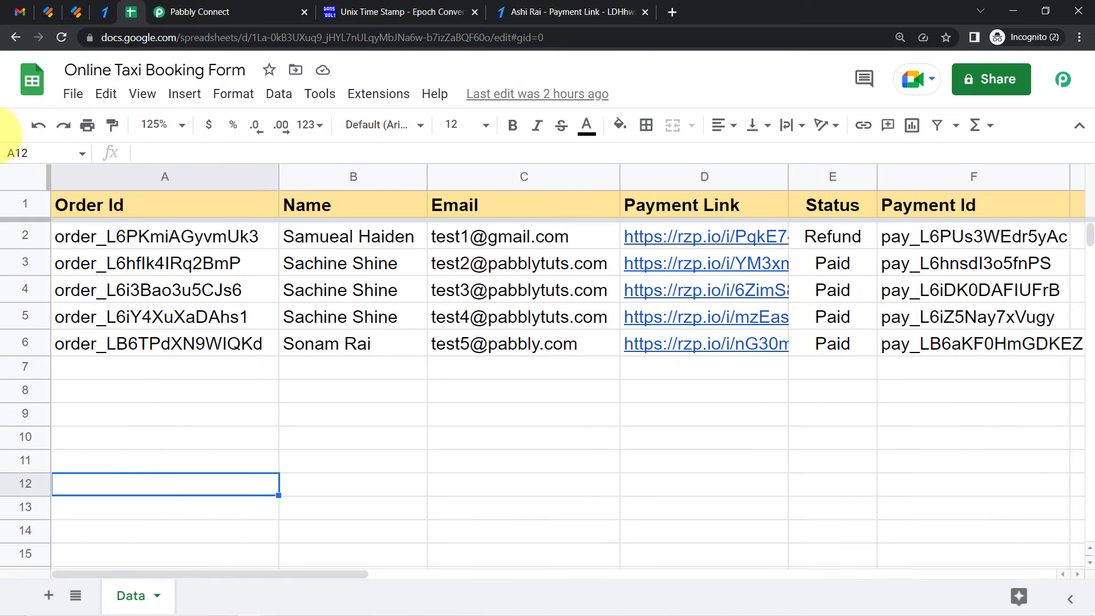
pyautogui.moveTo(26, 235); pyautogui.dragTo(25, 342)
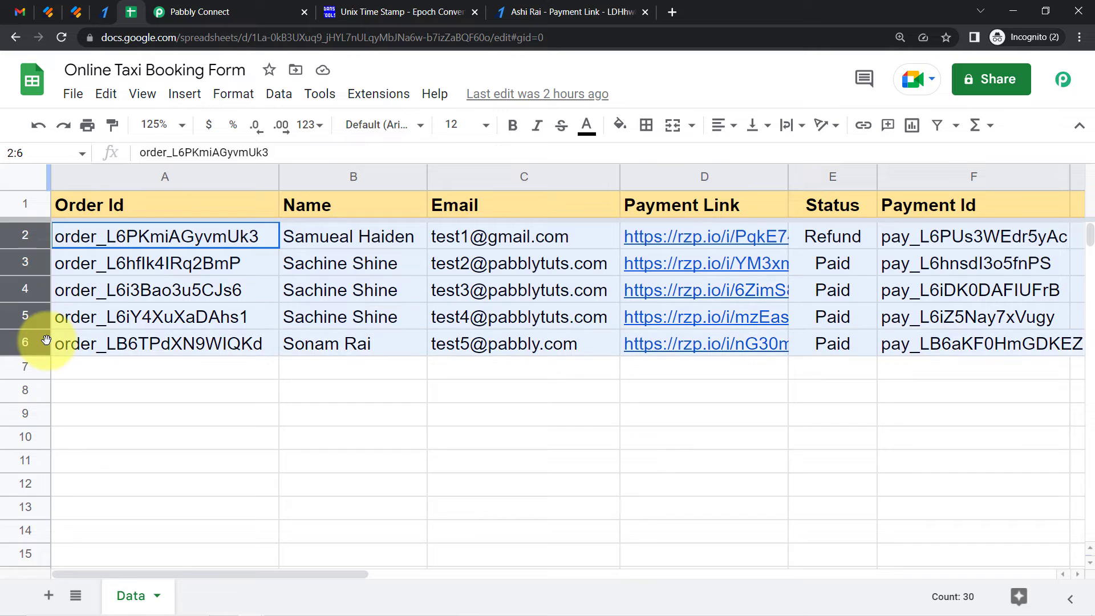
pyautogui.press('Delete')
pyautogui.click(319, 420)
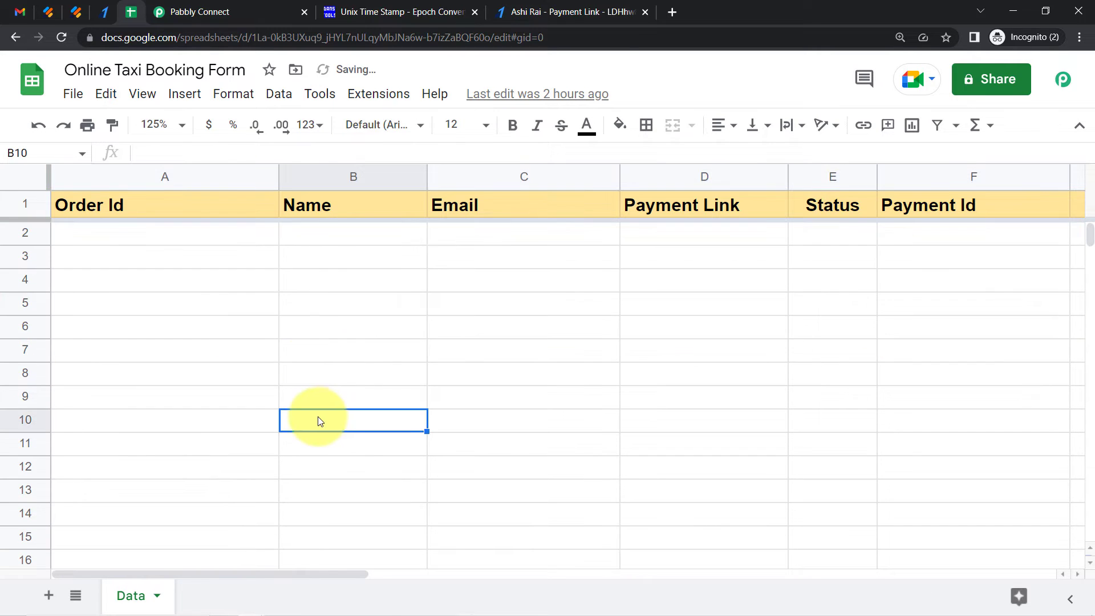
# Map the Order Id column to the Order Id from the Razorpay Create Payment Link step
pyautogui.click(258, 7)
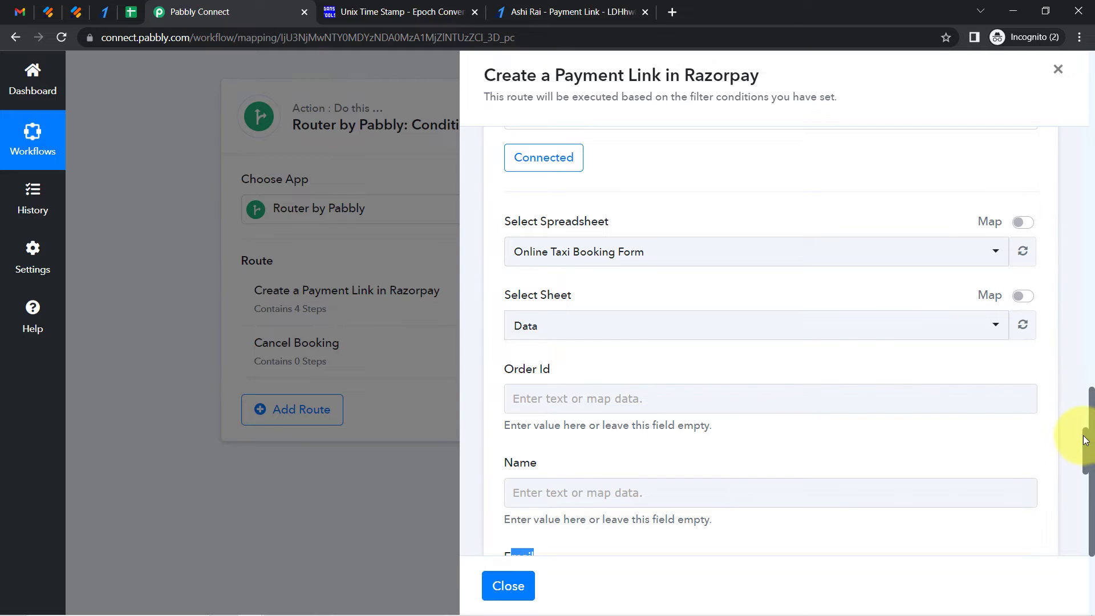
pyautogui.scroll(-3, 1086, 440)
pyautogui.click(545, 231)
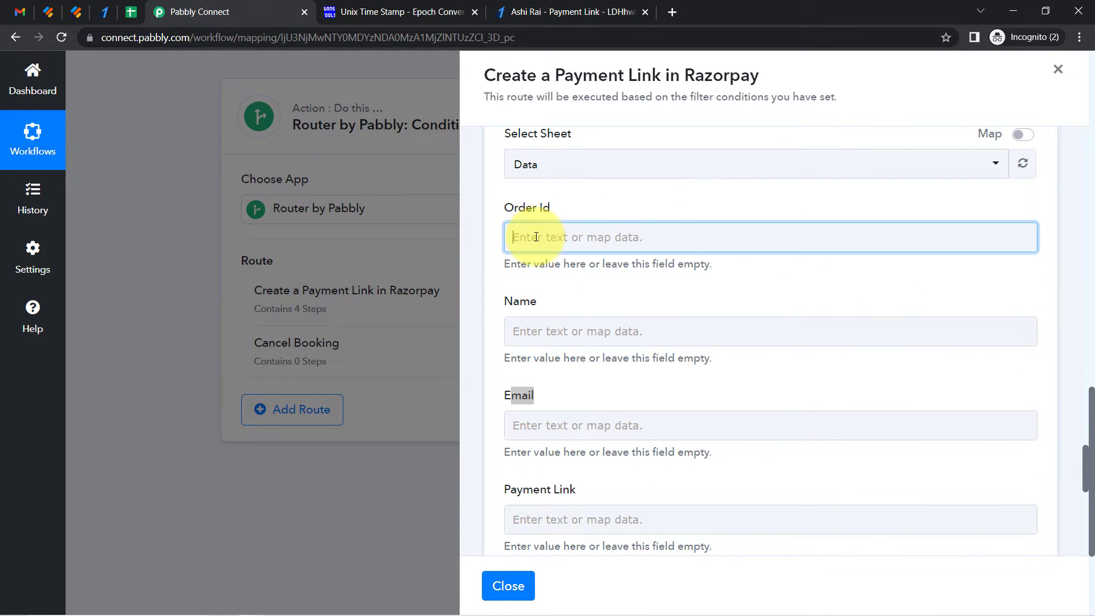
pyautogui.click(546, 328)
pyautogui.click(521, 248)
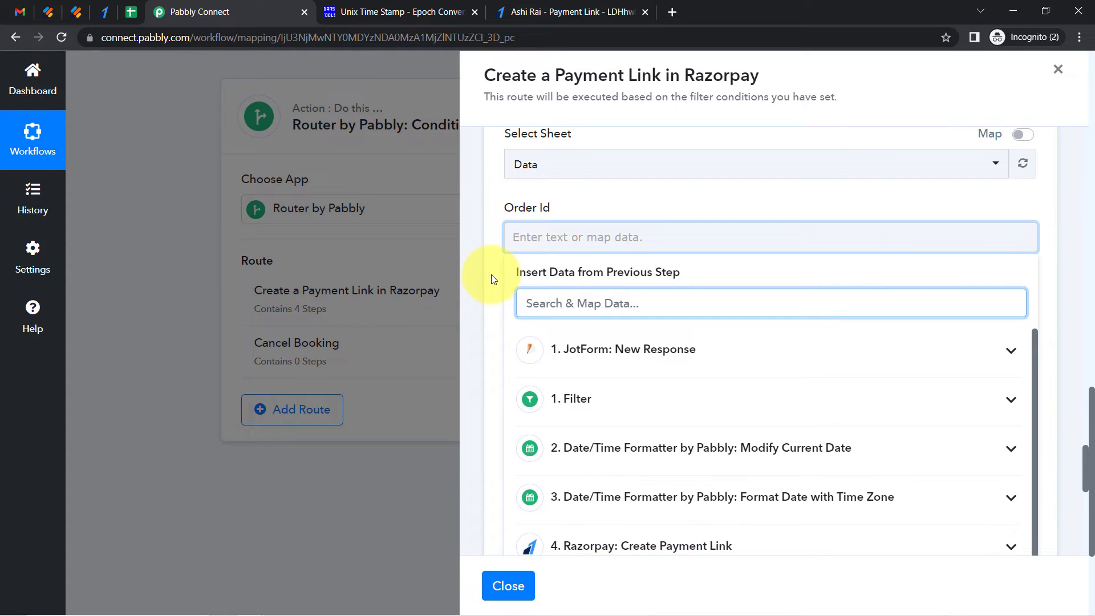
pyautogui.write('orde')
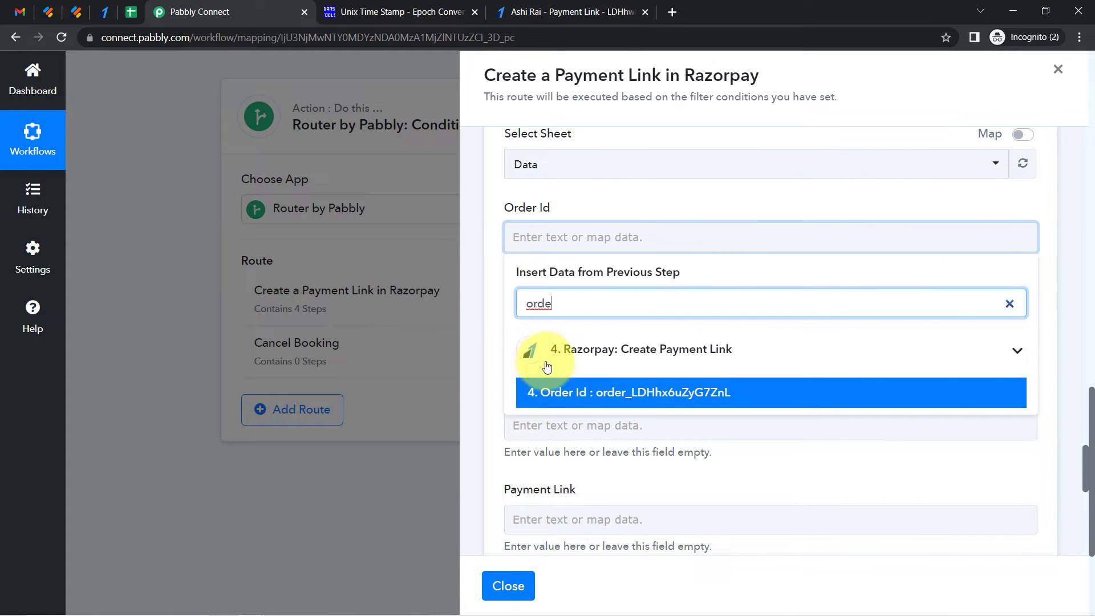
pyautogui.click(564, 392)
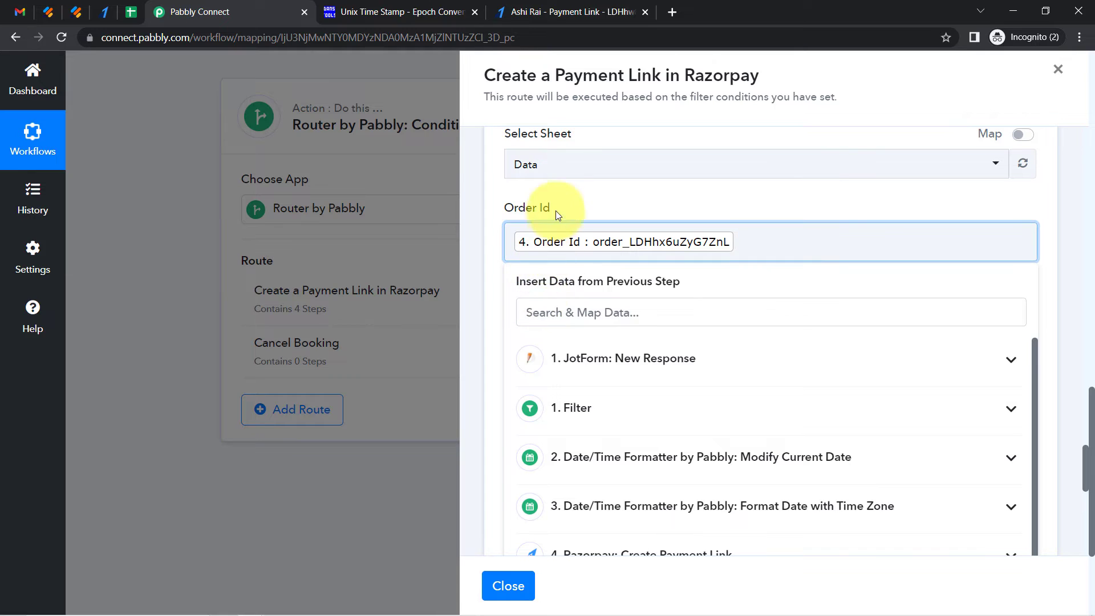
pyautogui.click(557, 204)
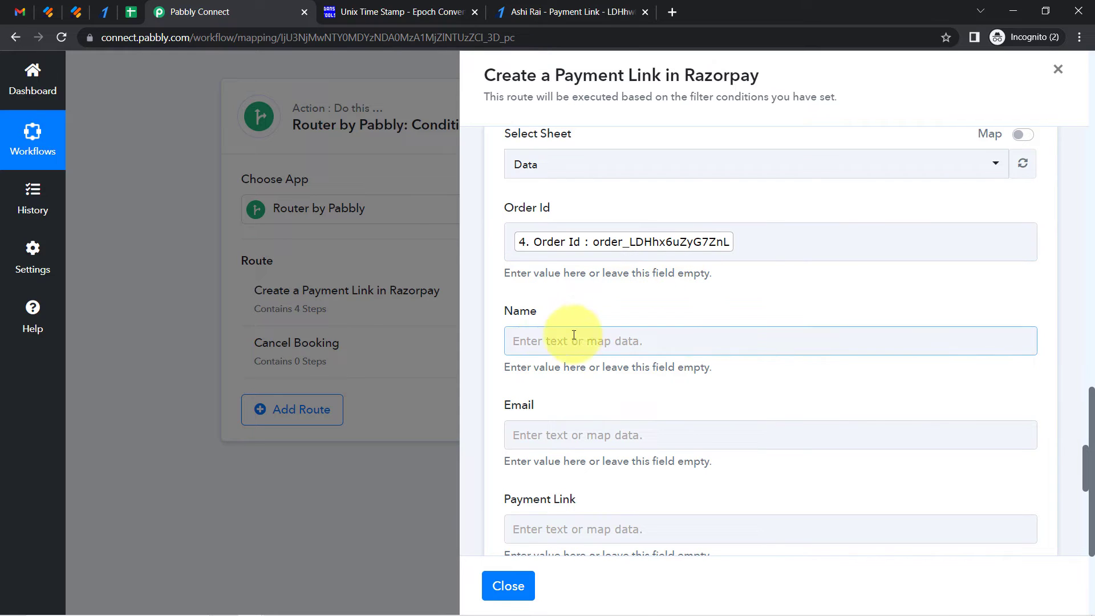
# Map the Name column to the JotForm first name and last name fields
pyautogui.click(558, 343)
pyautogui.click(524, 407)
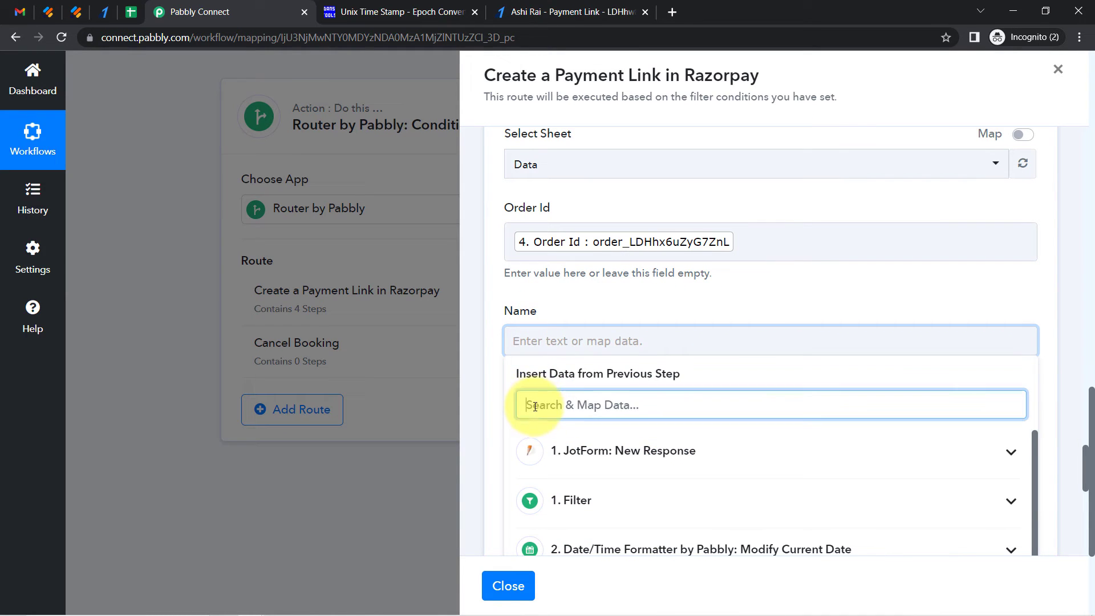
pyautogui.write('dumm')
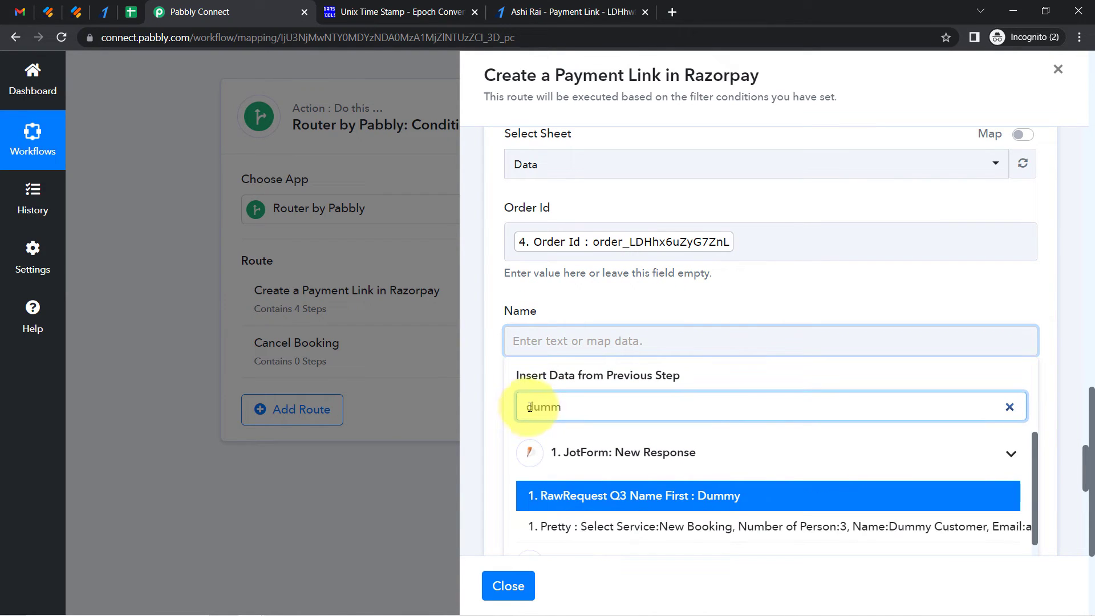
pyautogui.click(734, 496)
pyautogui.click(755, 366)
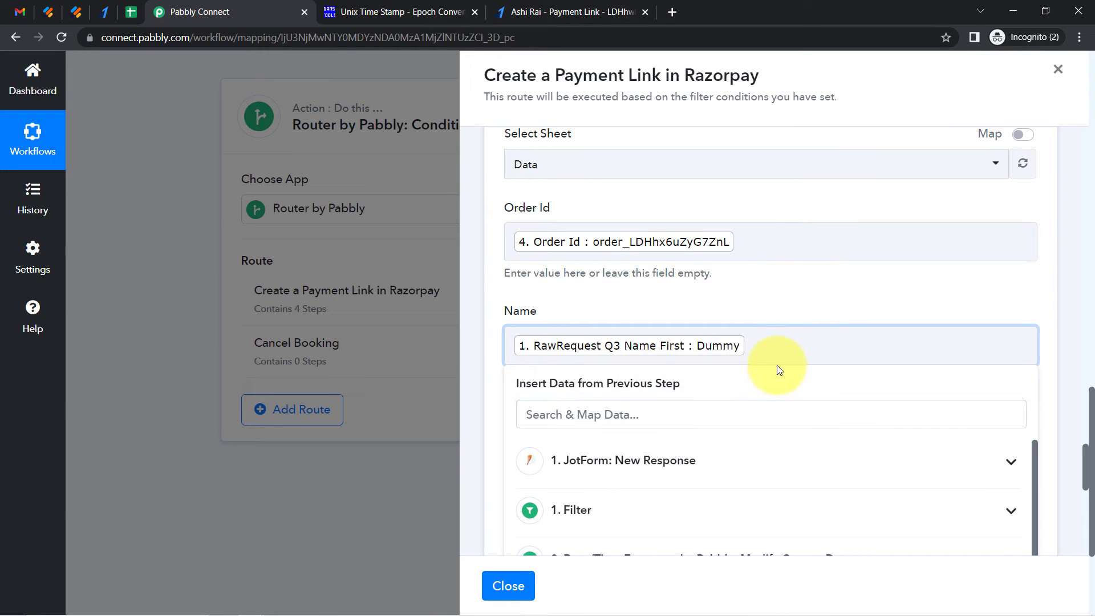
pyautogui.click(560, 420)
pyautogui.write('cust')
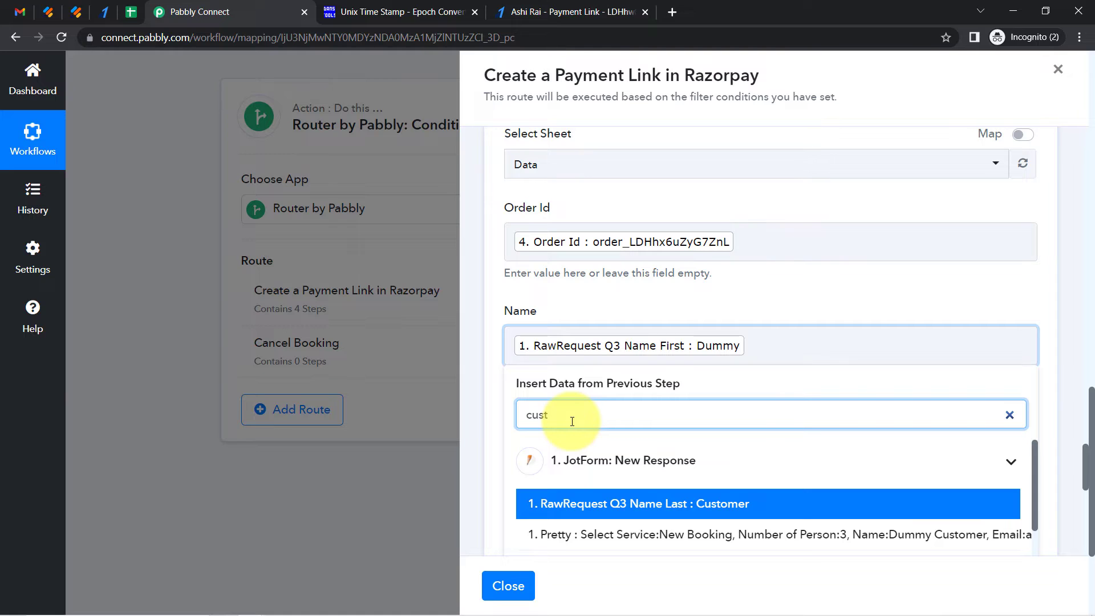
pyautogui.click(625, 505)
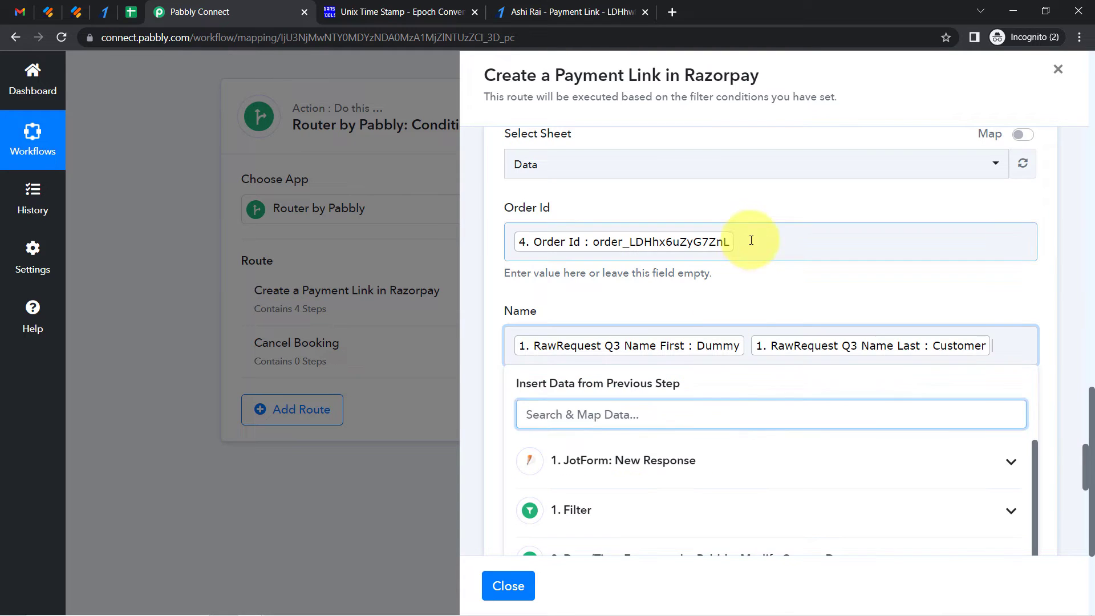
pyautogui.click(680, 309)
# Map the Email column to the JotForm Q16 Email field
pyautogui.moveTo(1086, 461); pyautogui.dragTo(1087, 484)
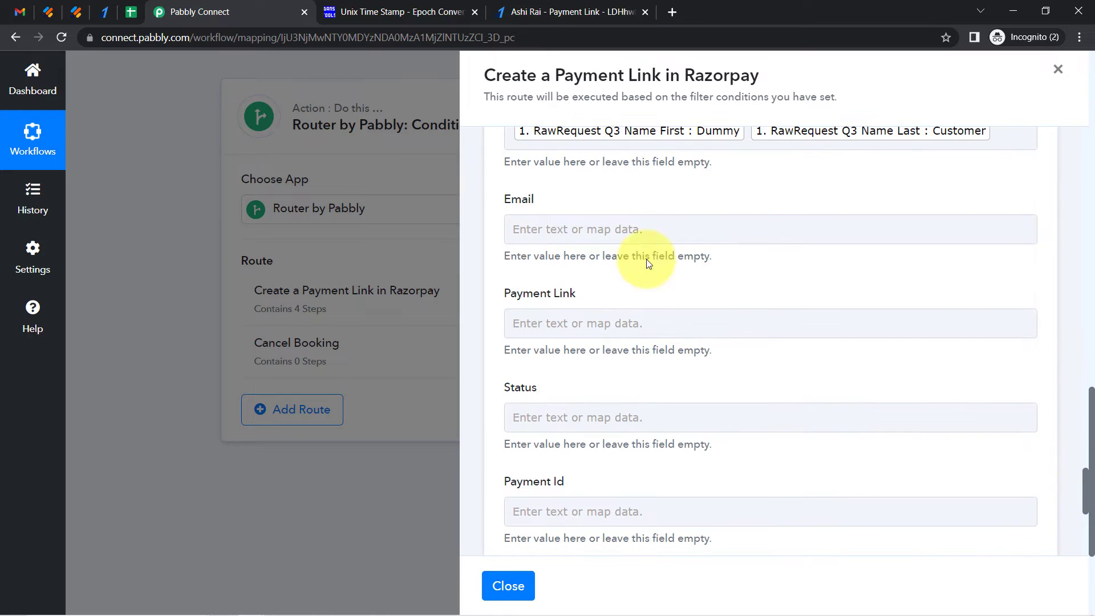
pyautogui.click(569, 229)
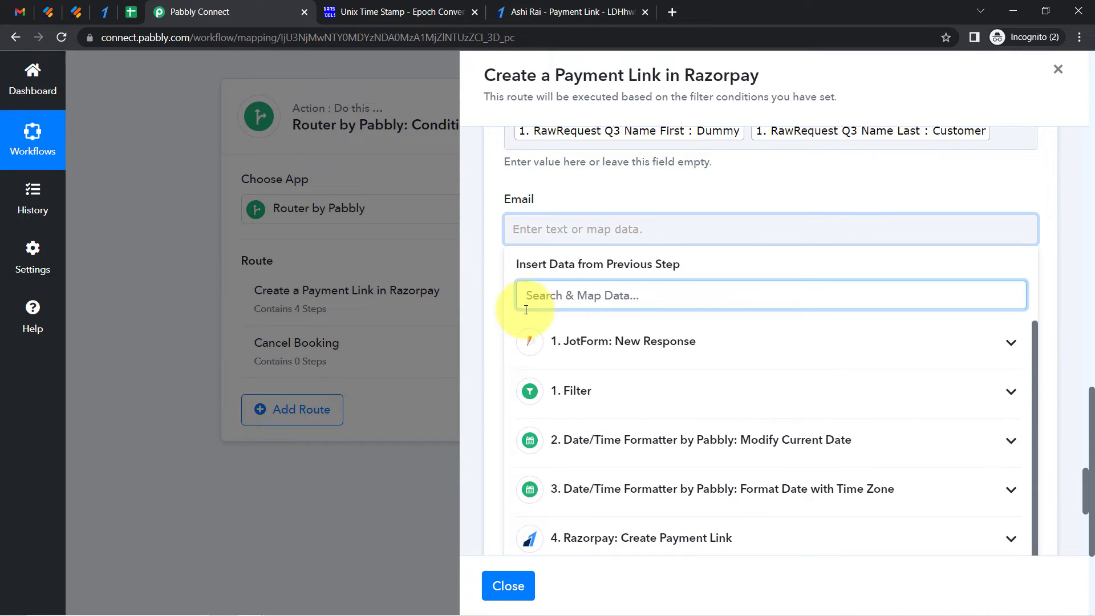
pyautogui.write('@')
pyautogui.click(718, 390)
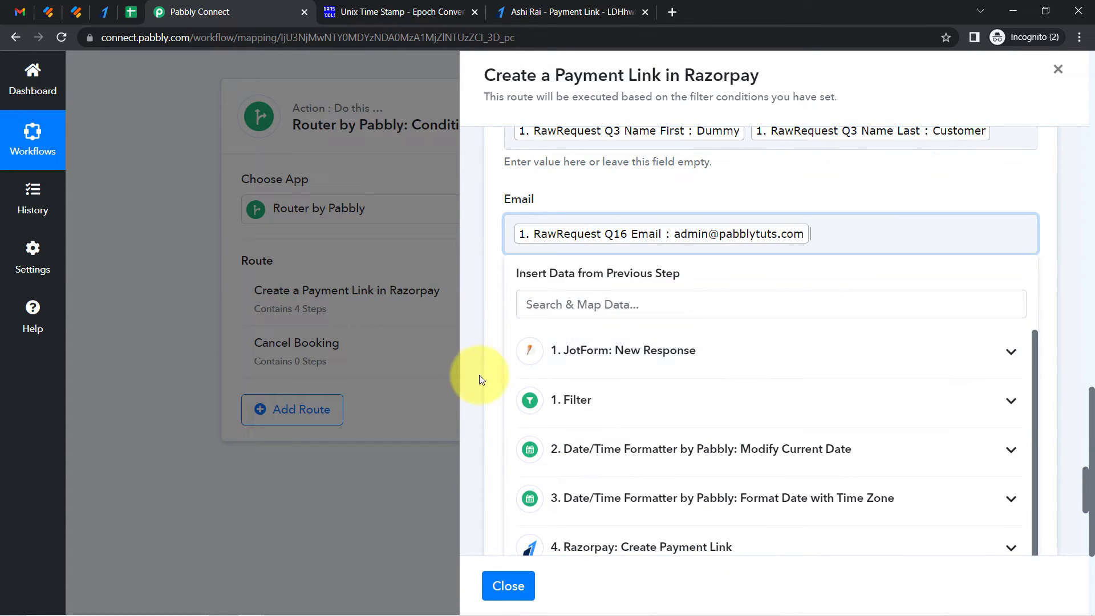
pyautogui.click(481, 374)
# Map the Payment Link column to the Razorpay step's Short Url
pyautogui.click(533, 330)
pyautogui.write('s')
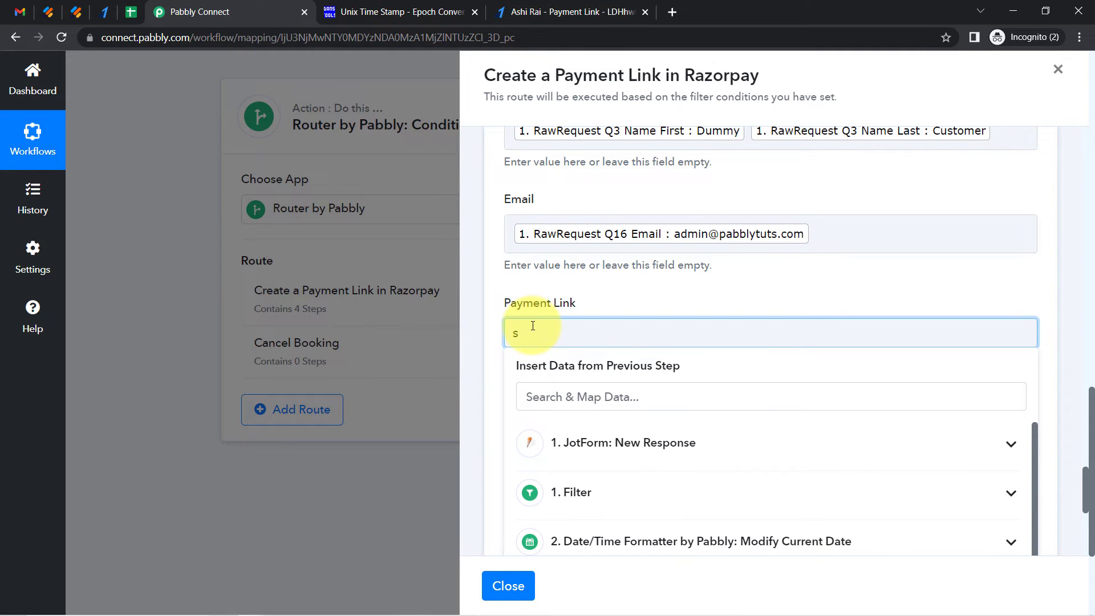
pyautogui.press('BackSpace')
pyautogui.click(534, 310)
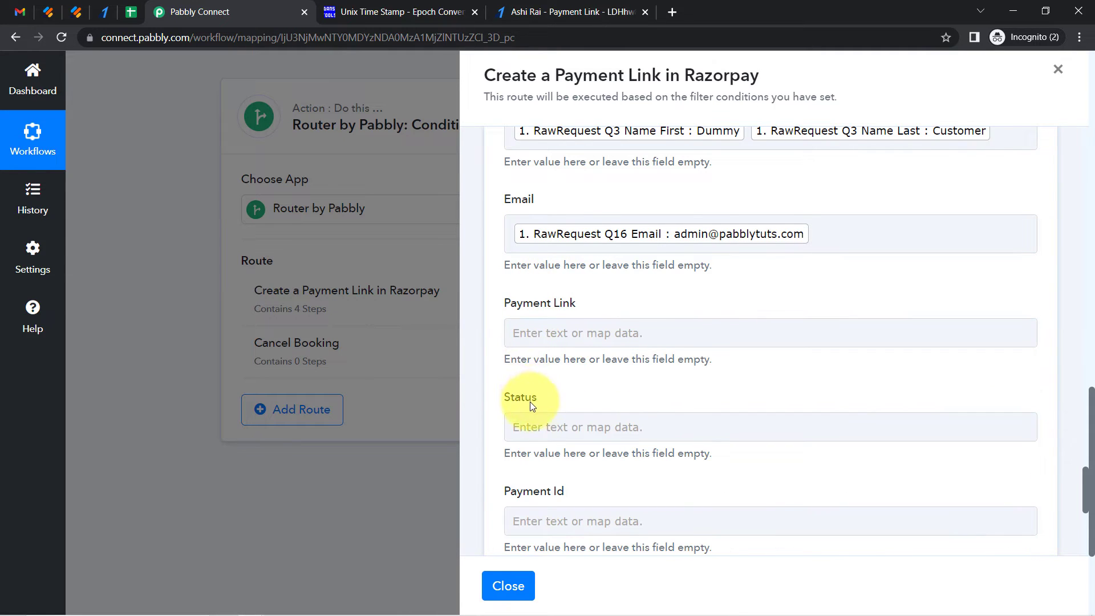
pyautogui.click(522, 328)
pyautogui.click(531, 391)
pyautogui.write('shor')
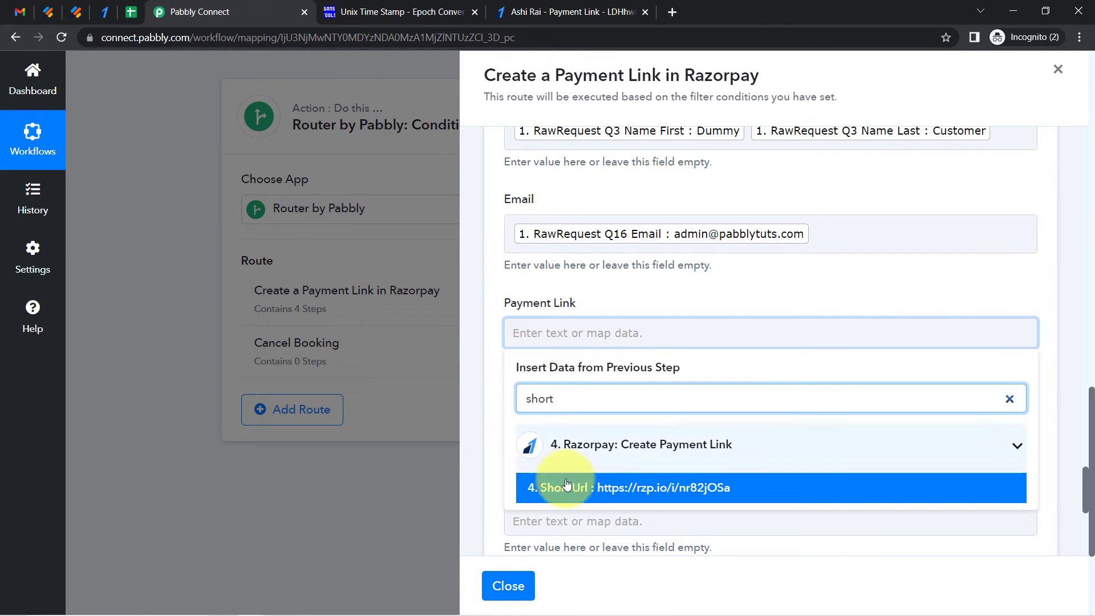
pyautogui.write('t')
pyautogui.click(589, 498)
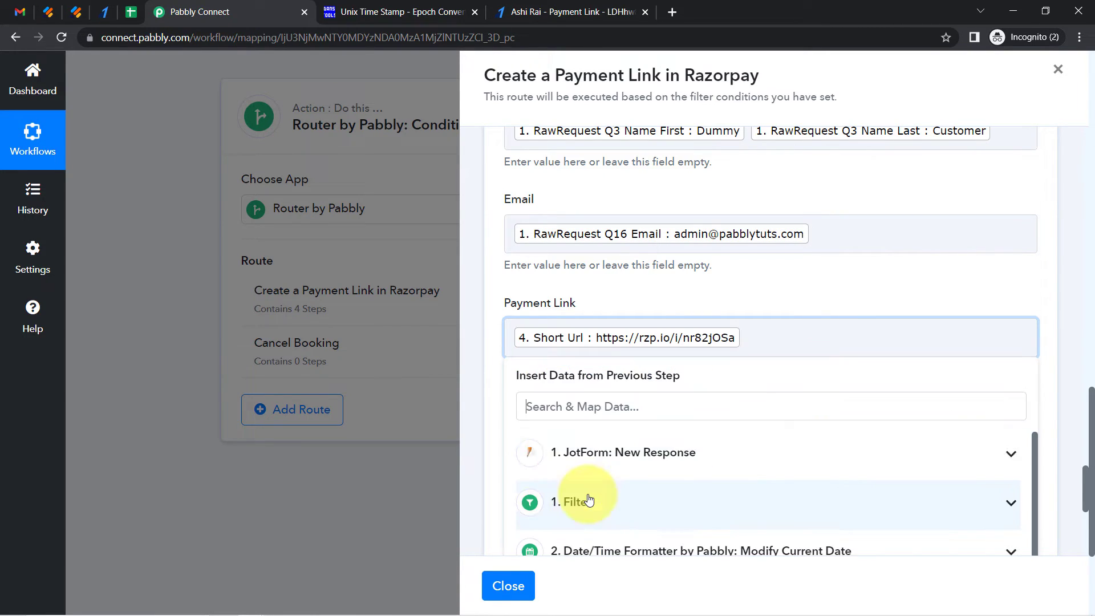
pyautogui.click(473, 457)
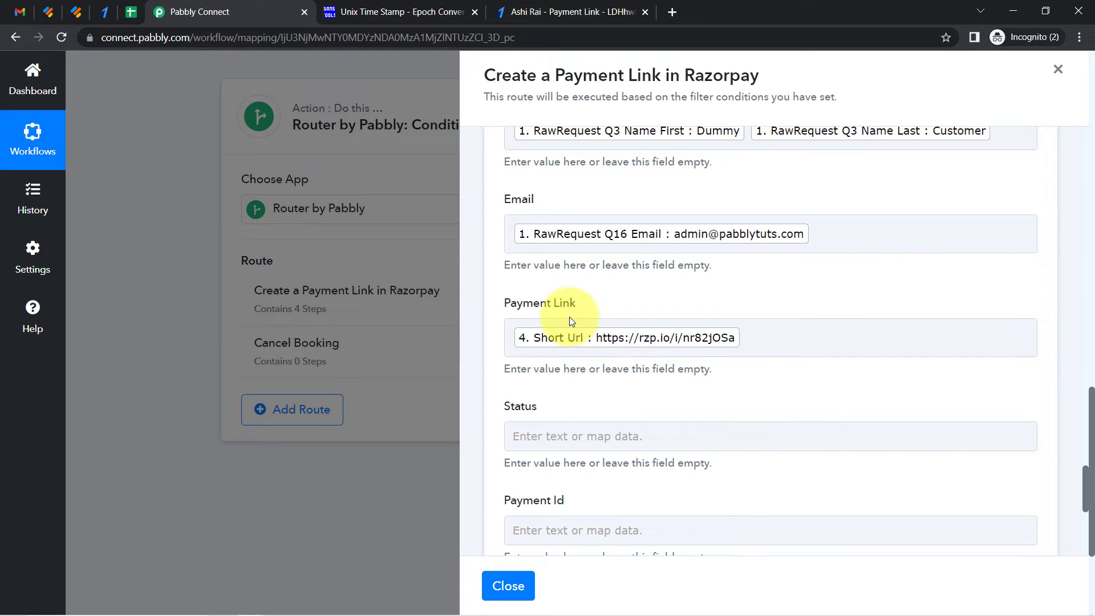
# Set the Status column to the fixed text Unpaid
pyautogui.click(528, 437)
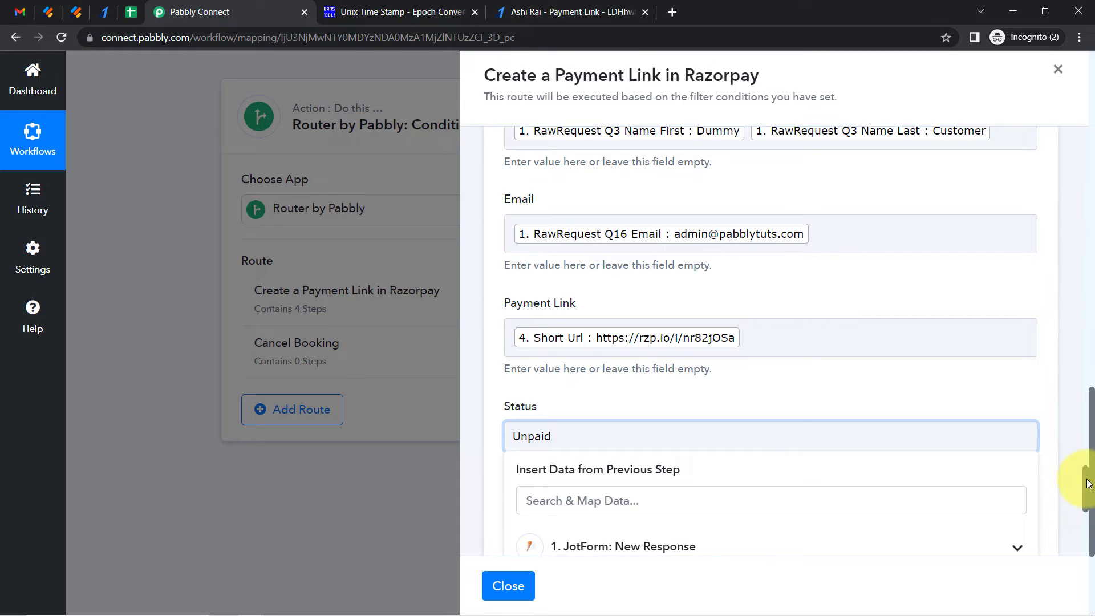
pyautogui.moveTo(1088, 483); pyautogui.dragTo(1088, 504)
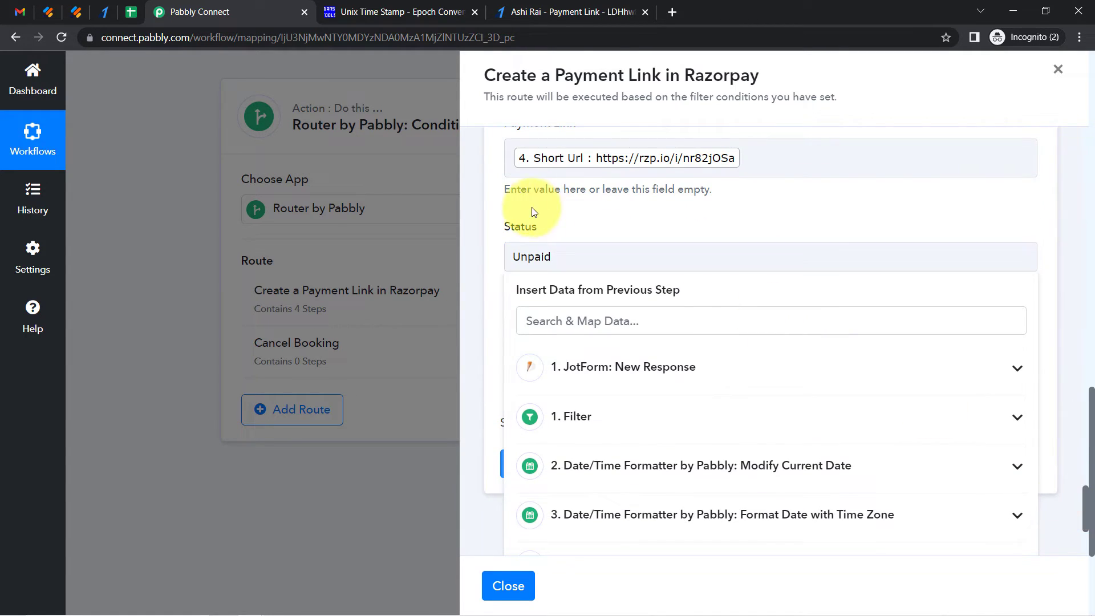
pyautogui.click(533, 255)
pyautogui.click(706, 157)
pyautogui.doubleClick(532, 254)
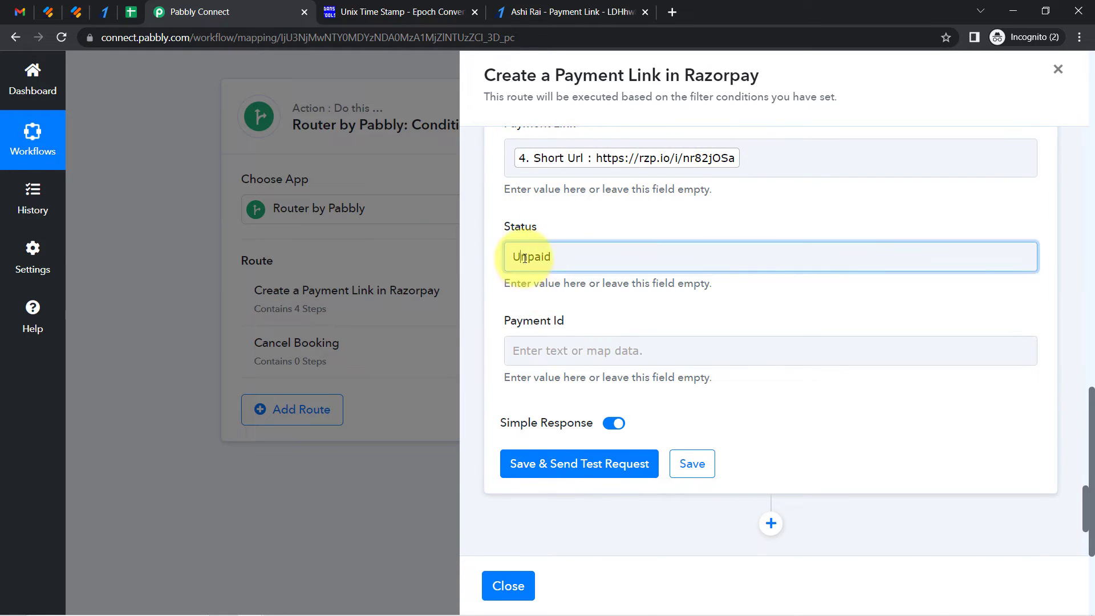
pyautogui.click(546, 235)
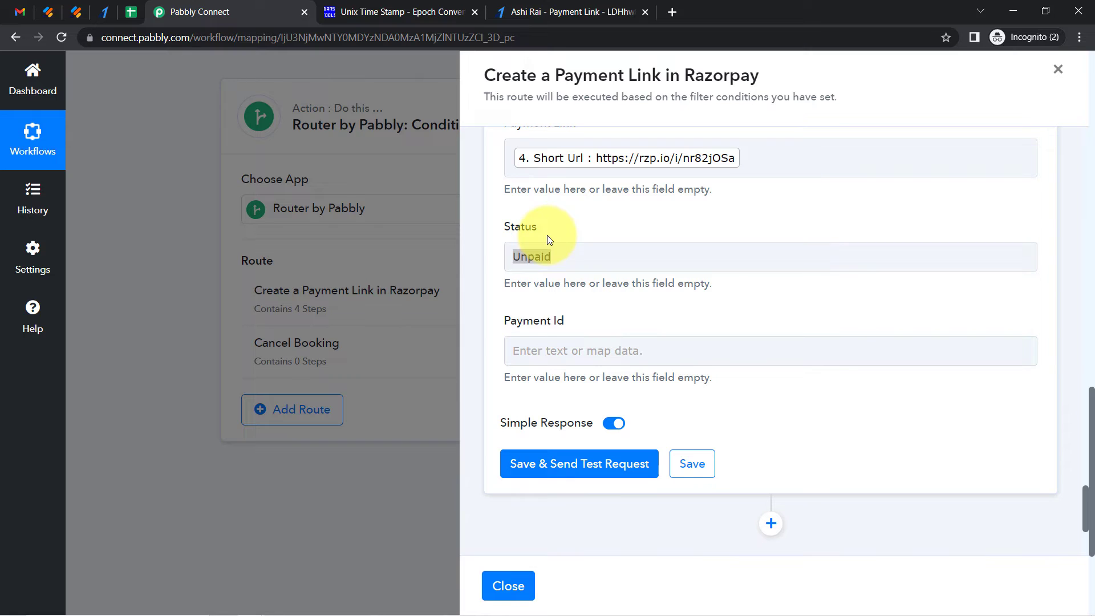
pyautogui.click(564, 277)
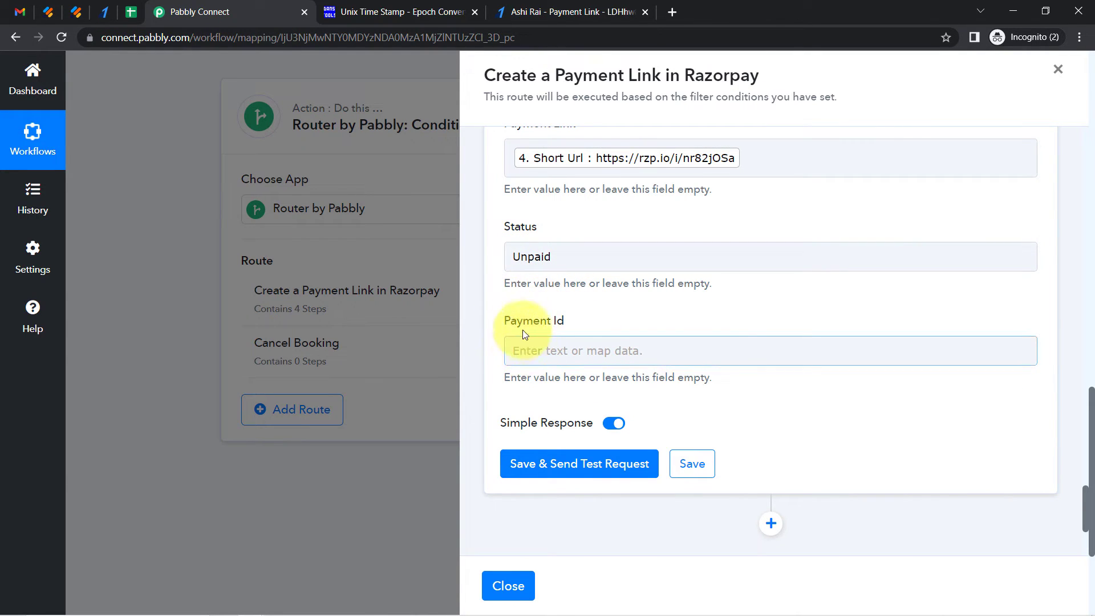
# Save the Google Sheets step and send a test request, then open the spreadsheet
pyautogui.click(542, 466)
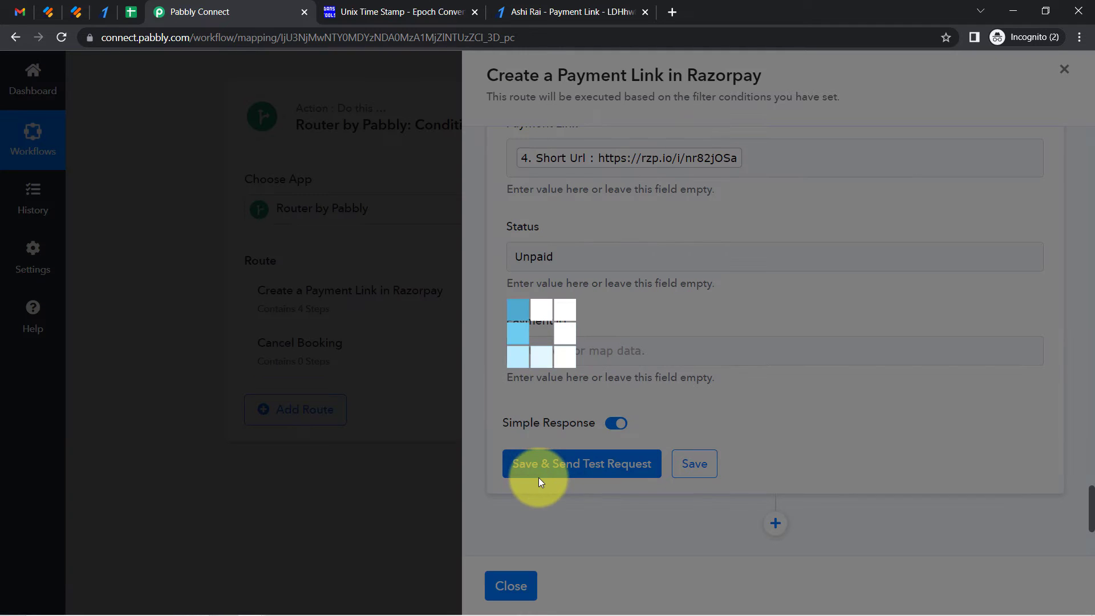
pyautogui.click(129, 12)
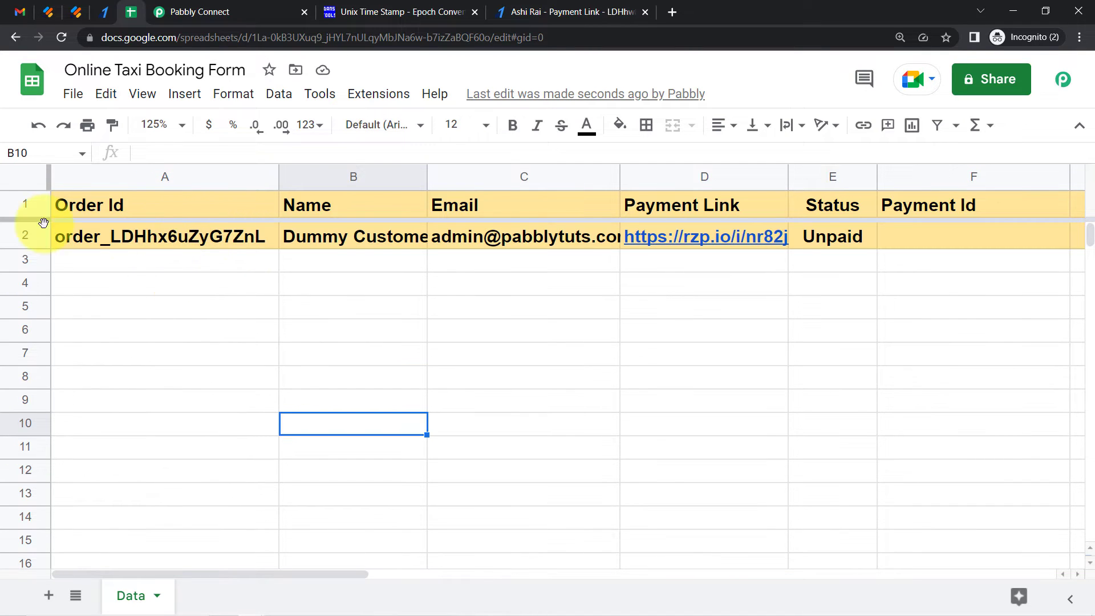
# Remove the fill colour from the newly added row 2
pyautogui.click(25, 235)
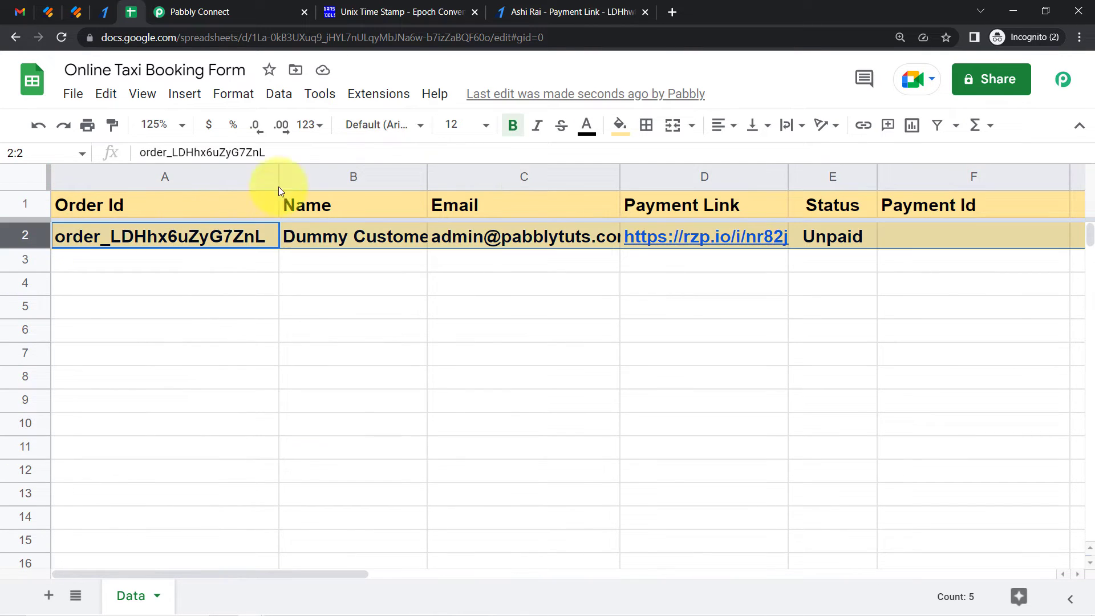
pyautogui.click(619, 125)
pyautogui.click(656, 163)
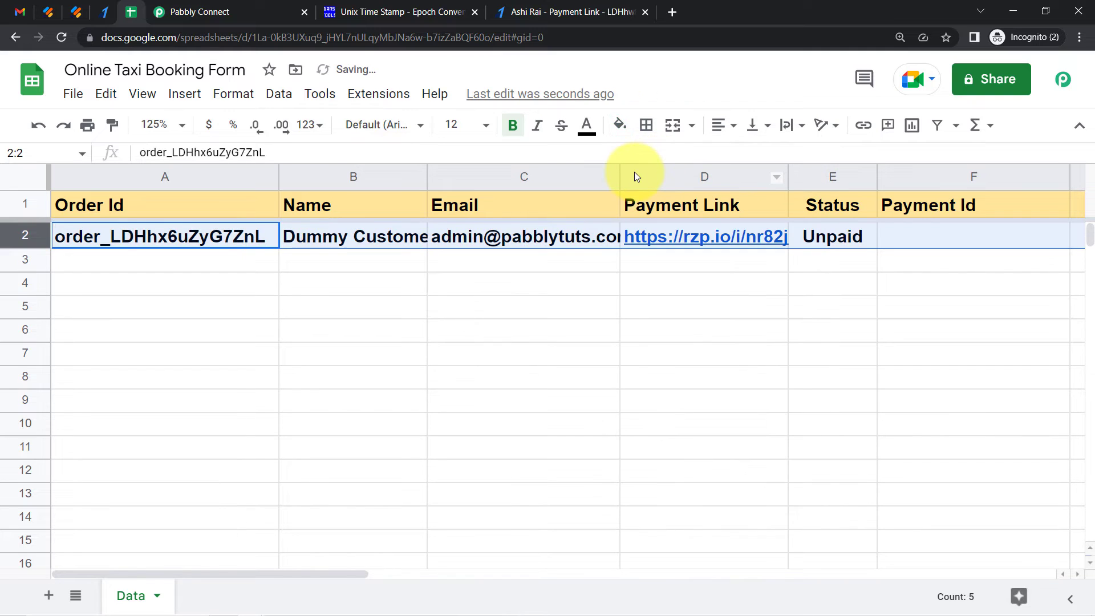
# Remove the bold formatting from the new row 2 and narrow column A slightly
pyautogui.hotkey('ctrl', 'b')
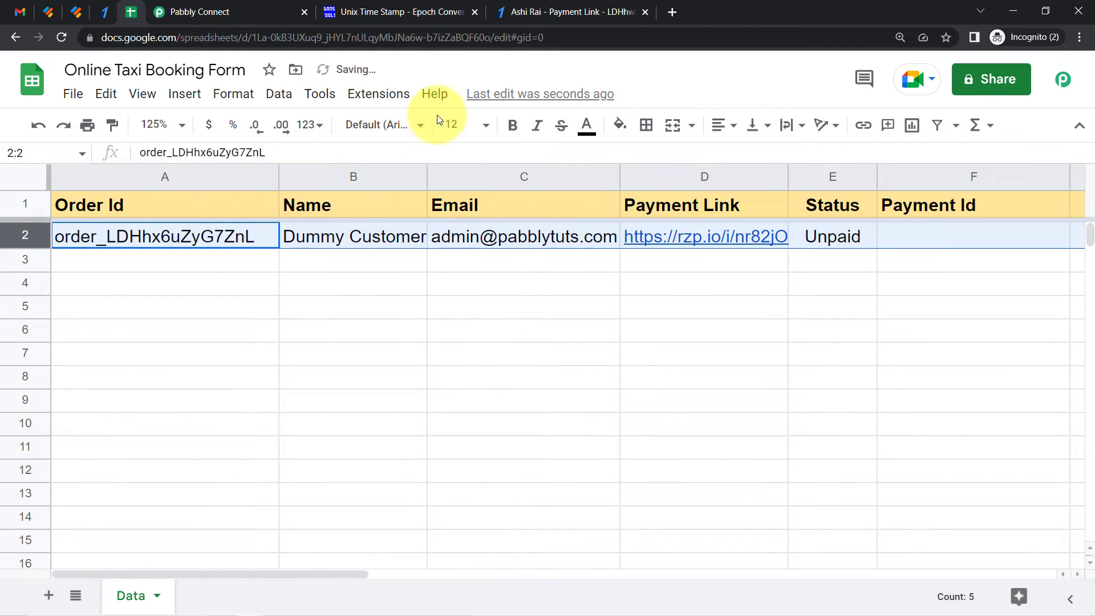
pyautogui.click(375, 397)
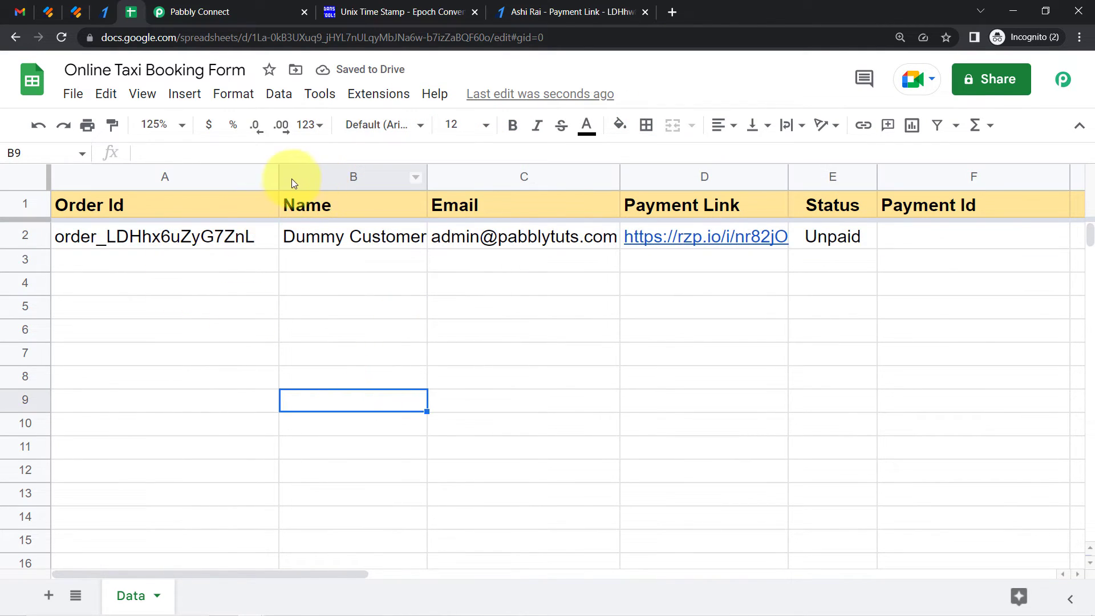
pyautogui.moveTo(274, 174); pyautogui.dragTo(264, 174)
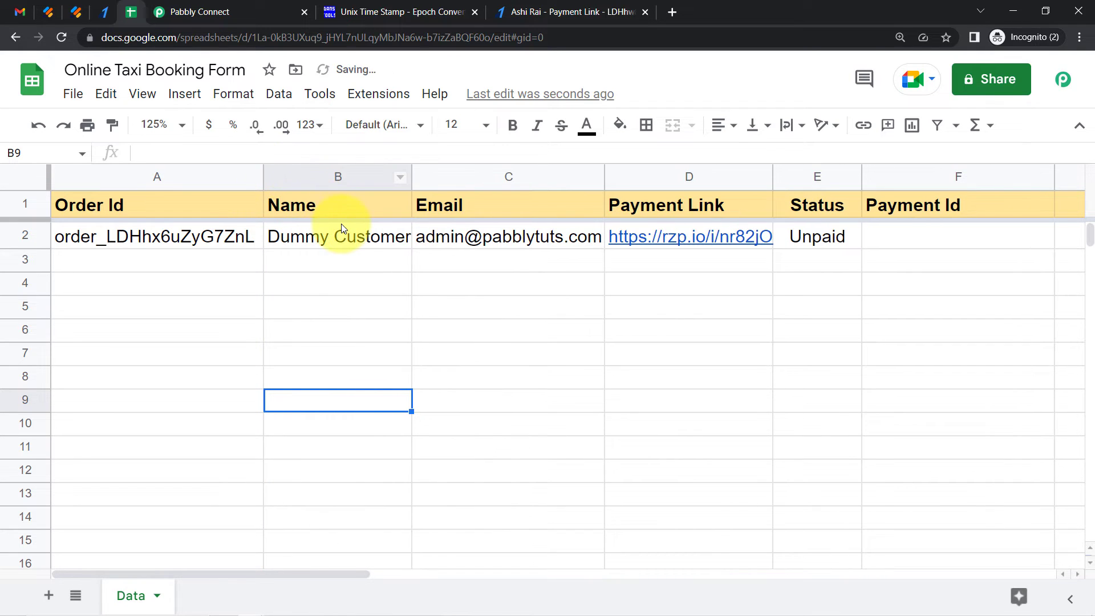
pyautogui.click(342, 231)
pyautogui.click(498, 238)
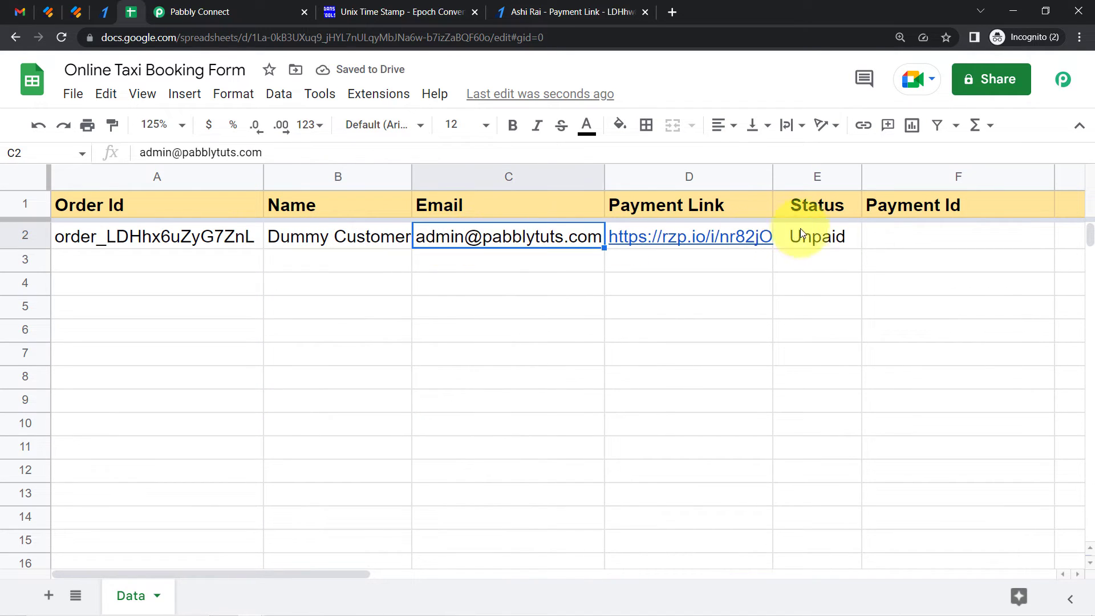
pyautogui.click(834, 239)
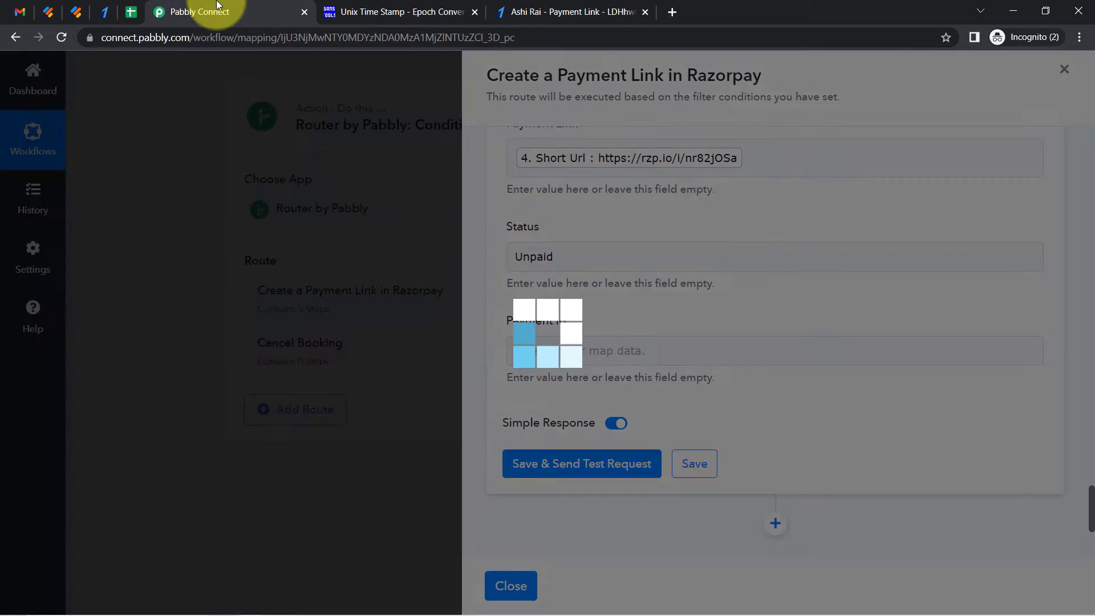
# Close the Google Sheets step panel and rename the first route to Create a Payment Link in Razorpay & Collect Details in Sheet
pyautogui.click(212, 12)
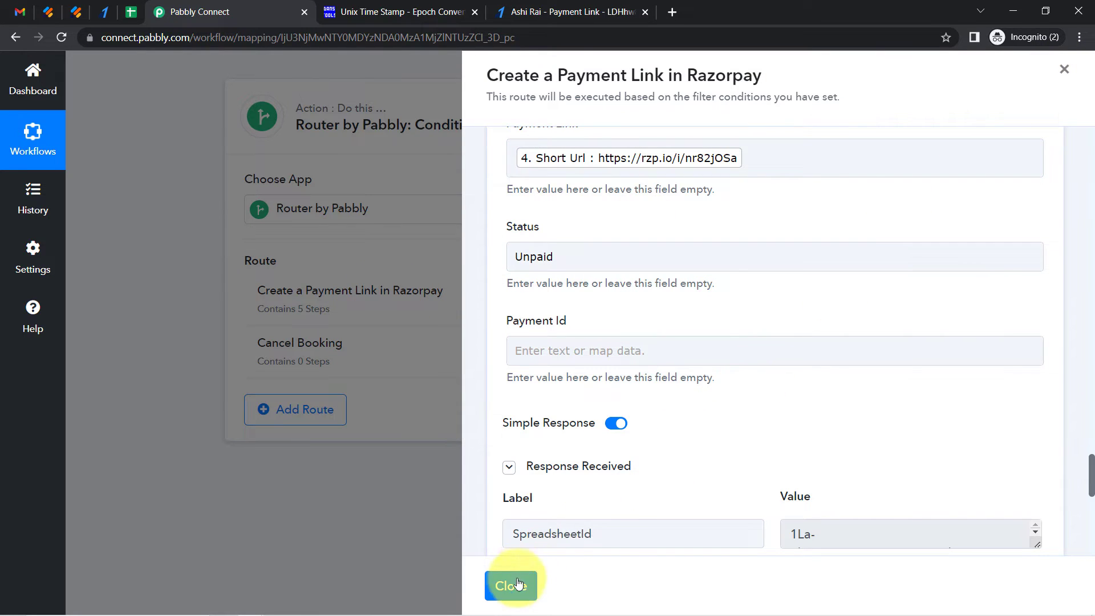
pyautogui.click(514, 586)
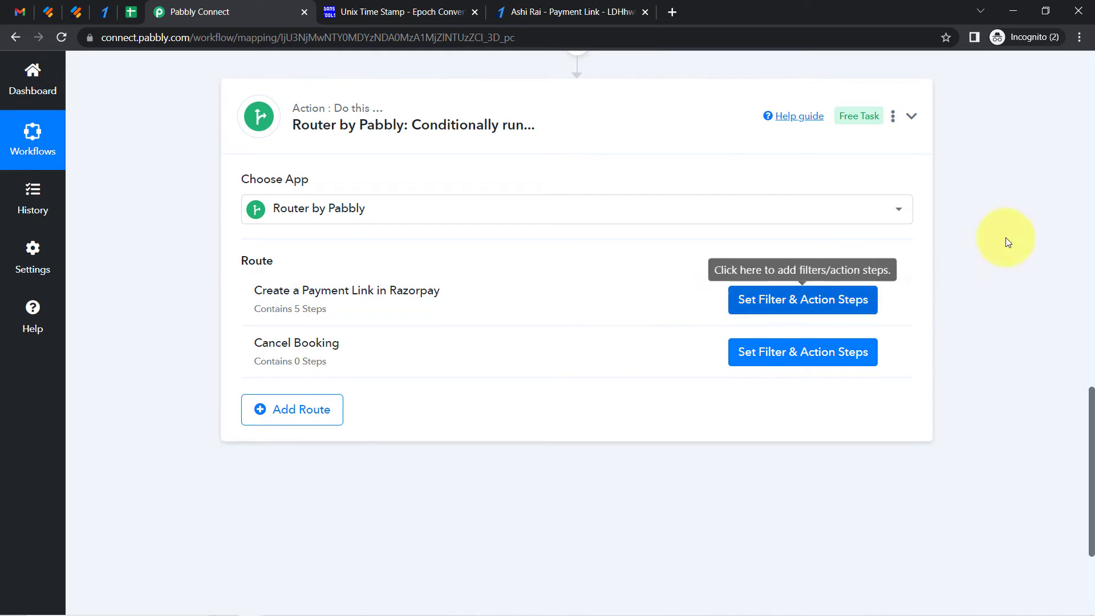
pyautogui.click(891, 301)
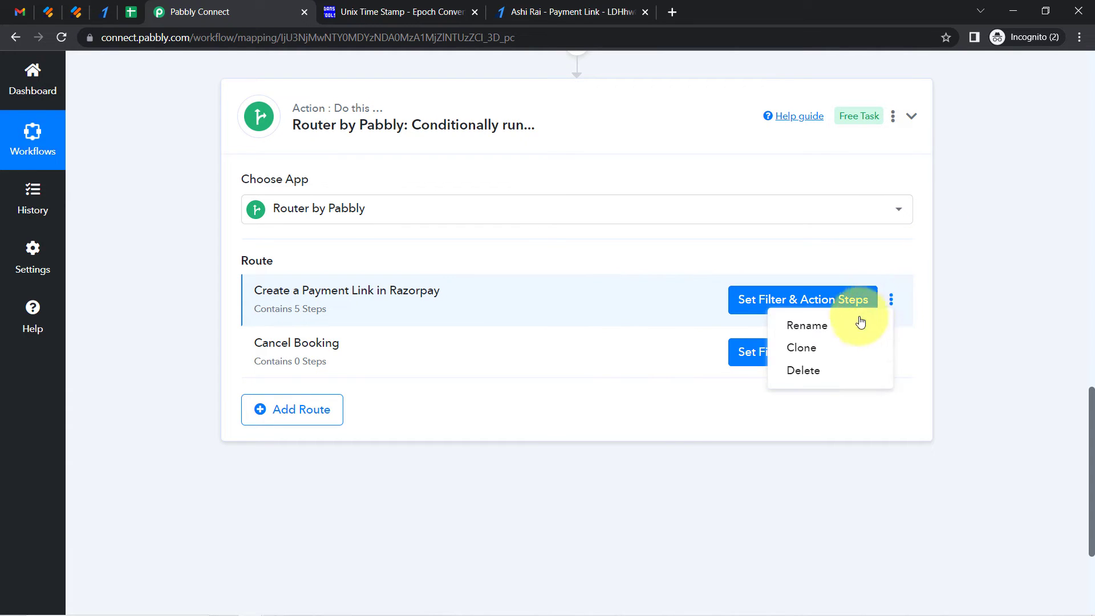
pyautogui.click(809, 326)
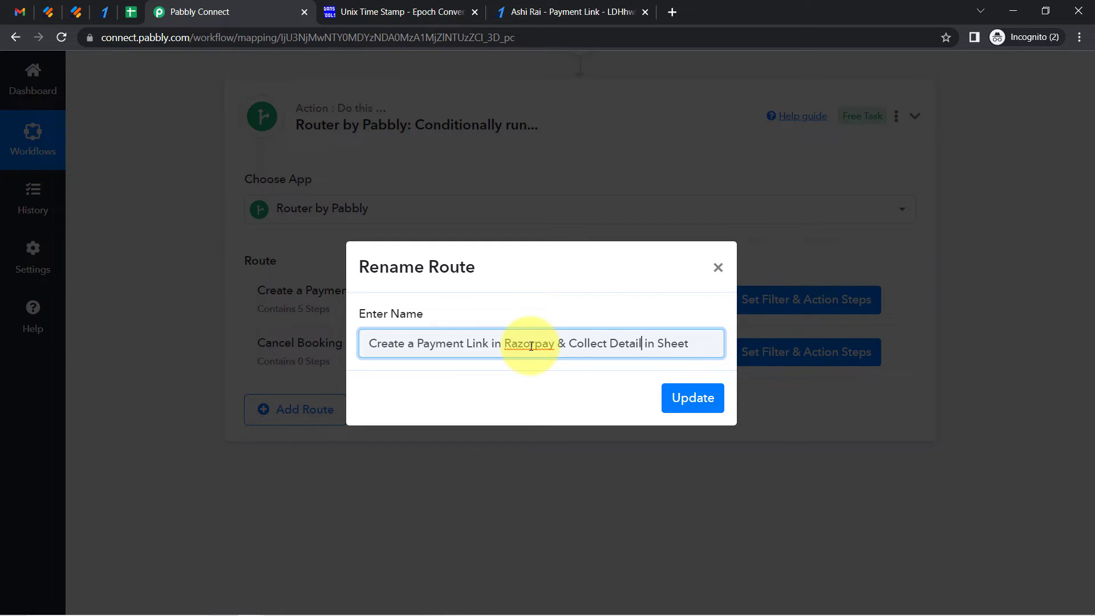
pyautogui.press('Return')
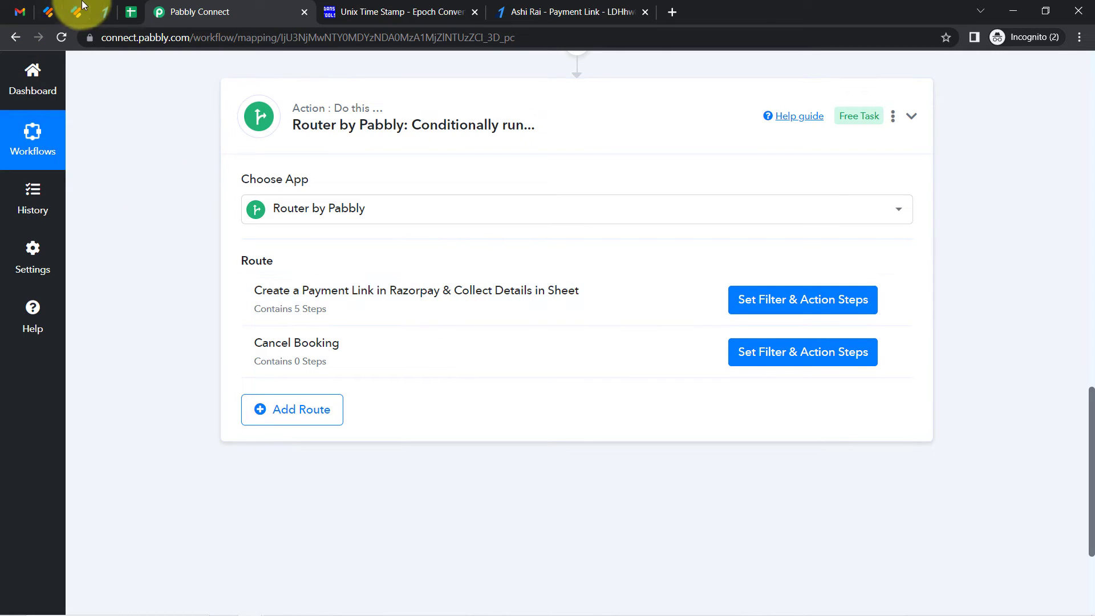
pyautogui.click(104, 11)
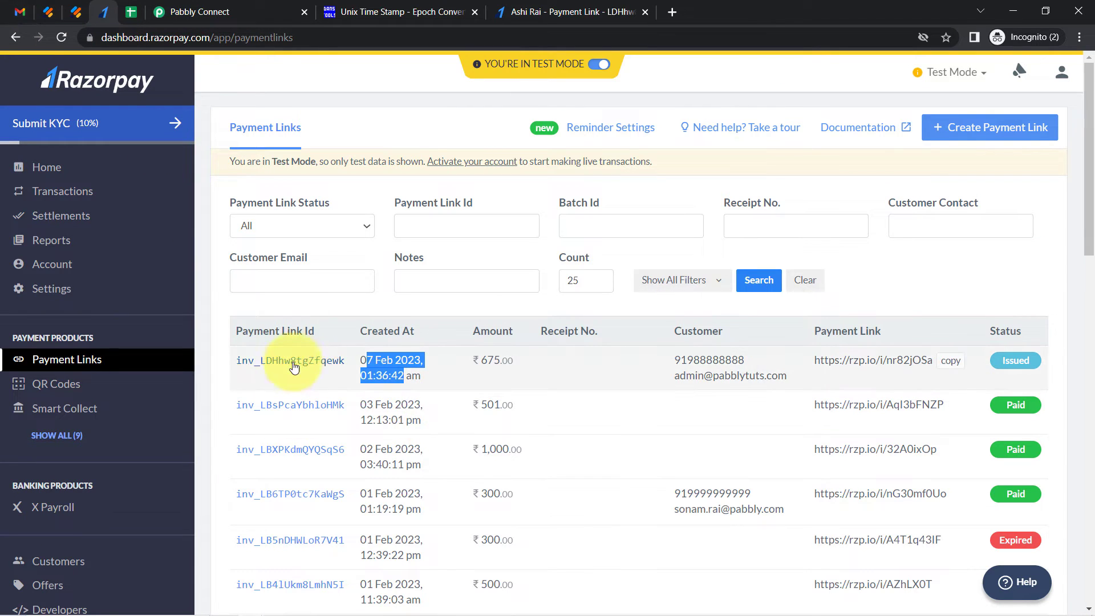
pyautogui.click(20, 11)
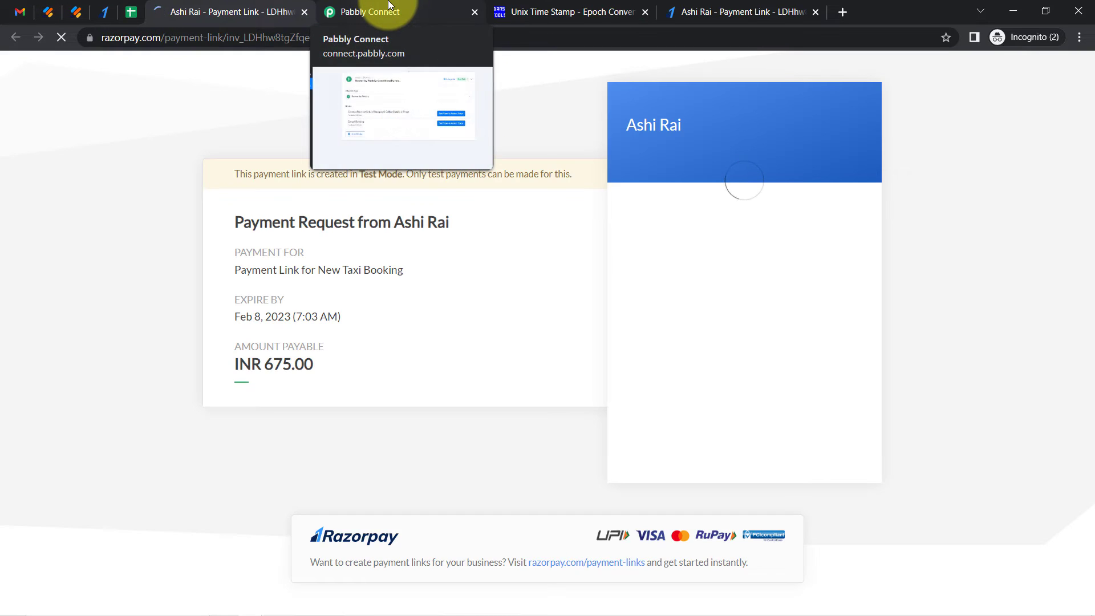
pyautogui.click(389, 4)
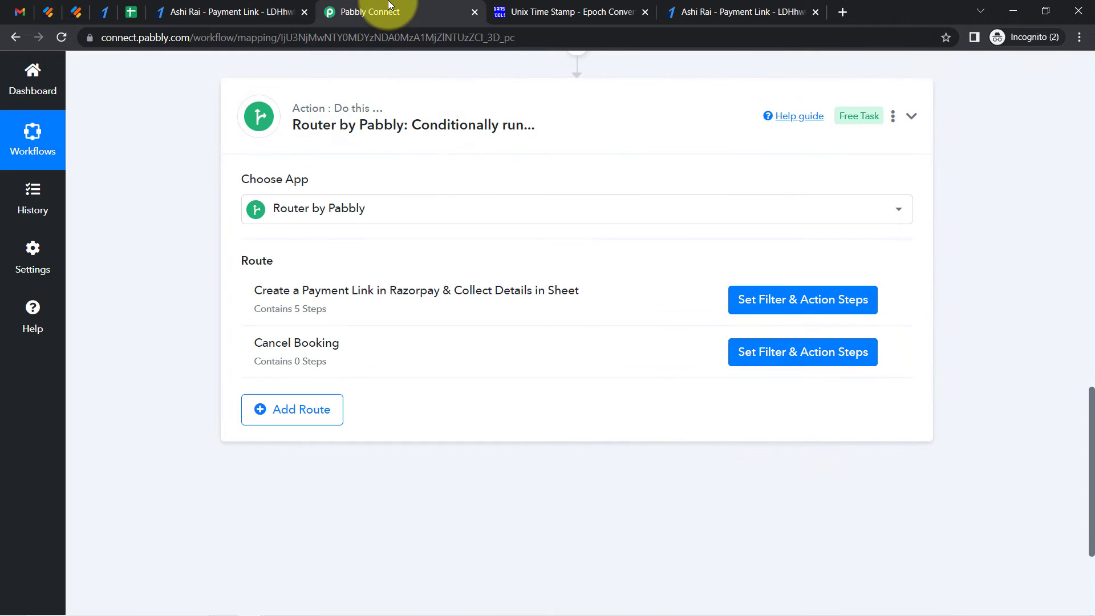
# Open the Pabbly Connect dashboard in a new browser tab
pyautogui.moveTo(1093, 443); pyautogui.dragTo(1086, 80)
pyautogui.rightClick(36, 147)
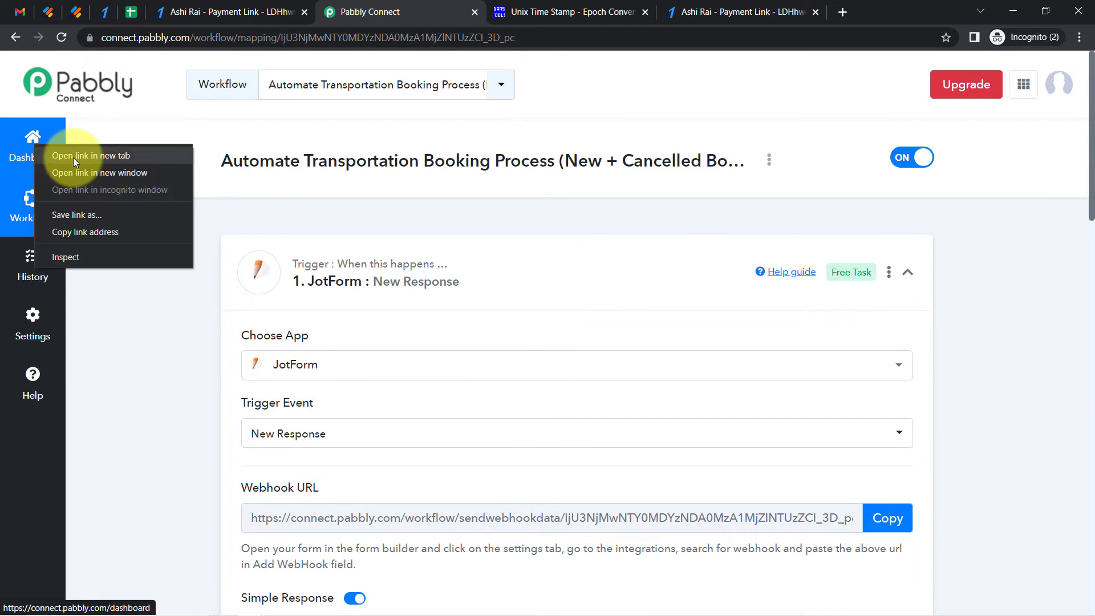
pyautogui.click(73, 156)
pyautogui.click(491, 6)
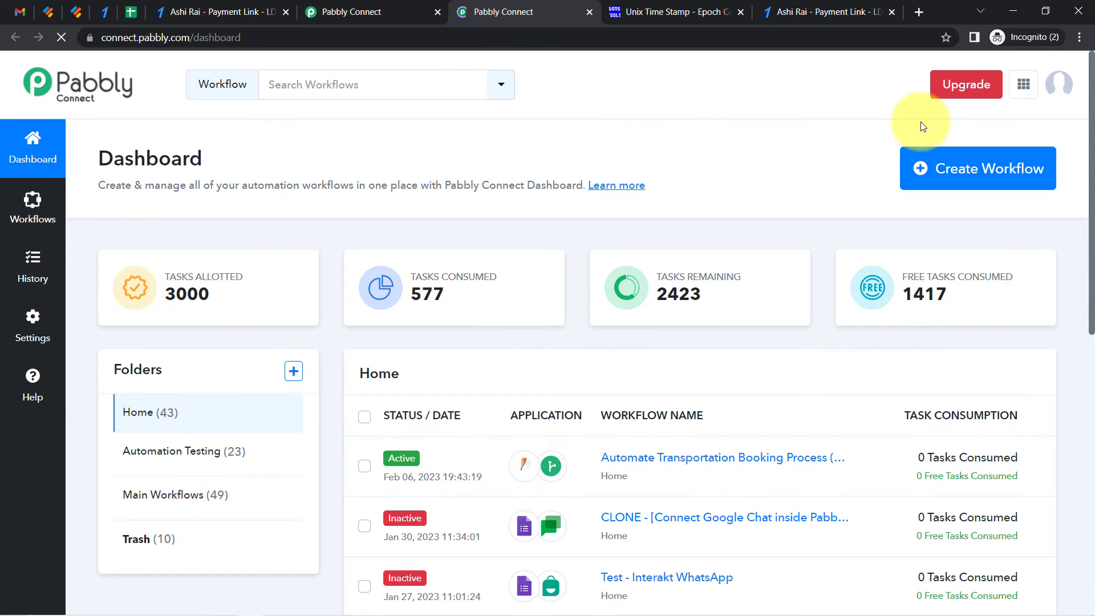
# Create a new workflow named (Part 2 - Transportation Automation) If Customer Has Made a Payment
pyautogui.click(969, 178)
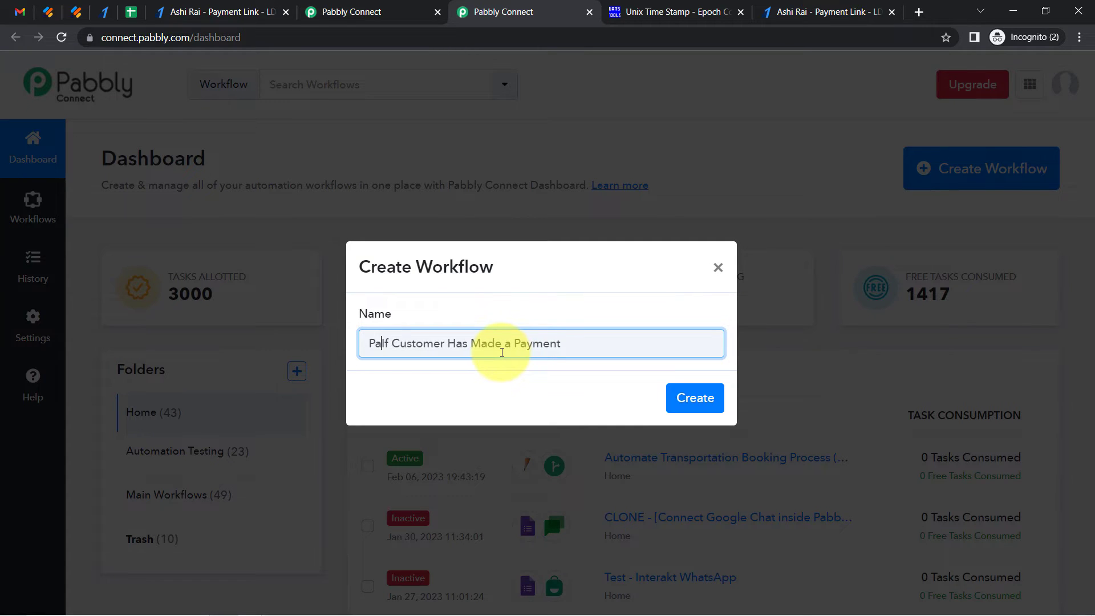
pyautogui.write('2')
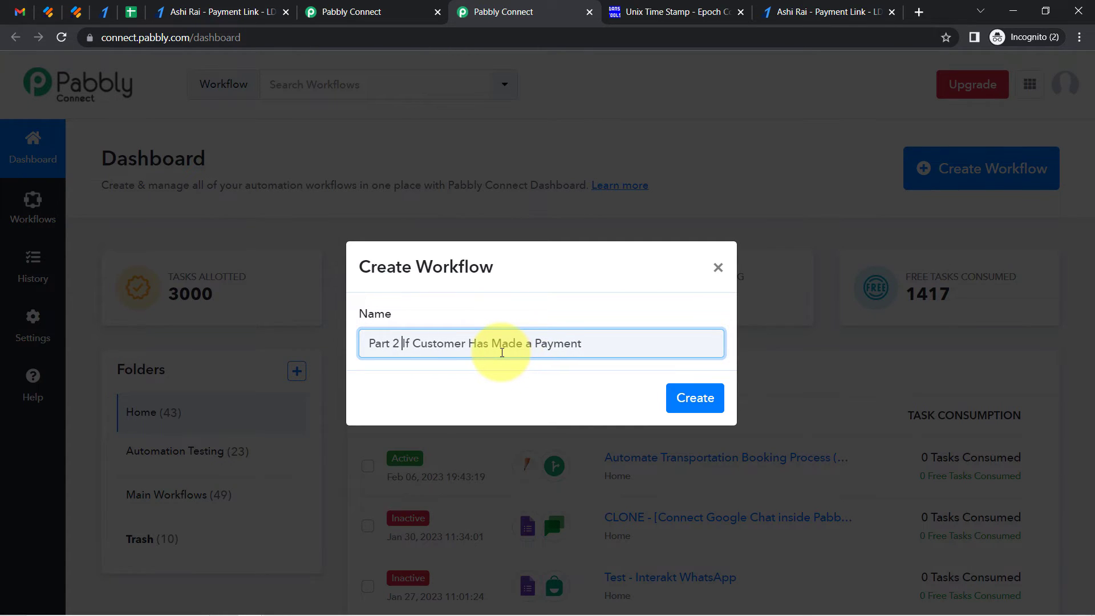
pyautogui.press('Home')
pyautogui.write('(Part')
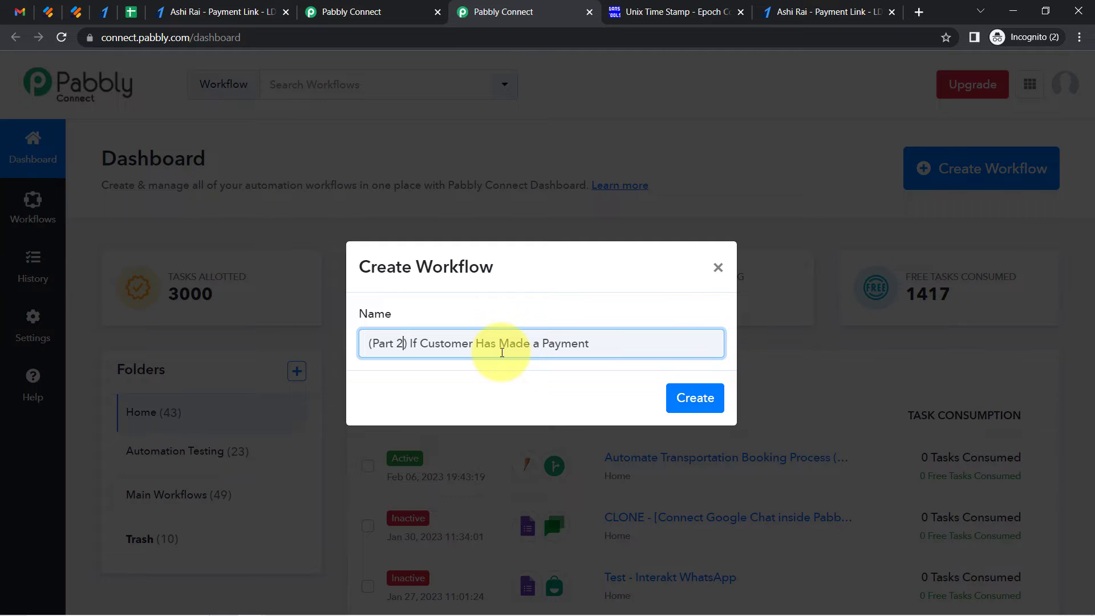
pyautogui.write(' 2 - Transpota')
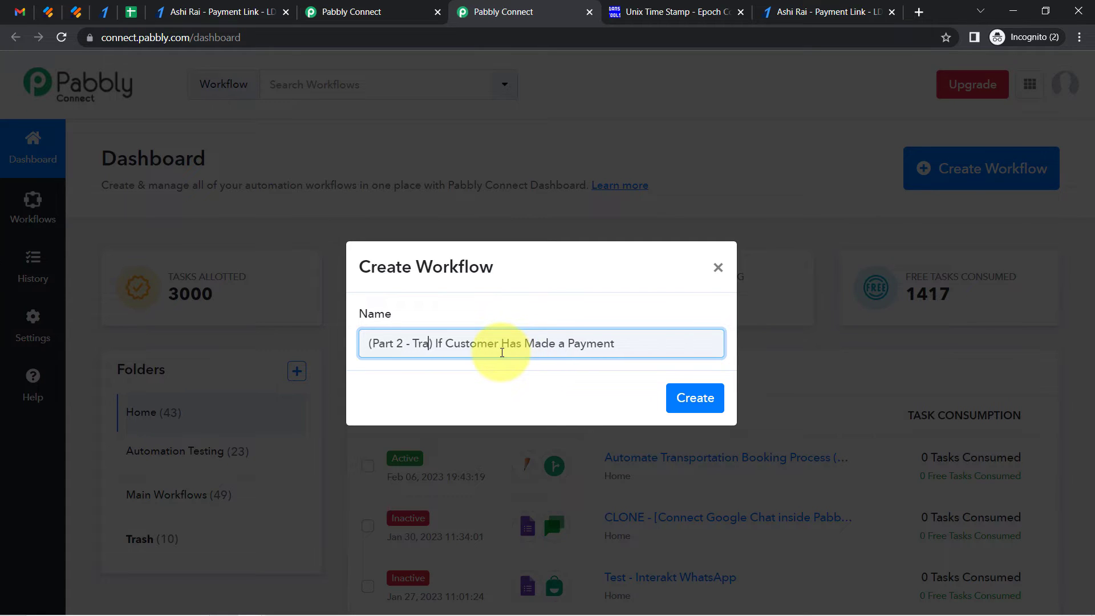
pyautogui.write('tion Automation')
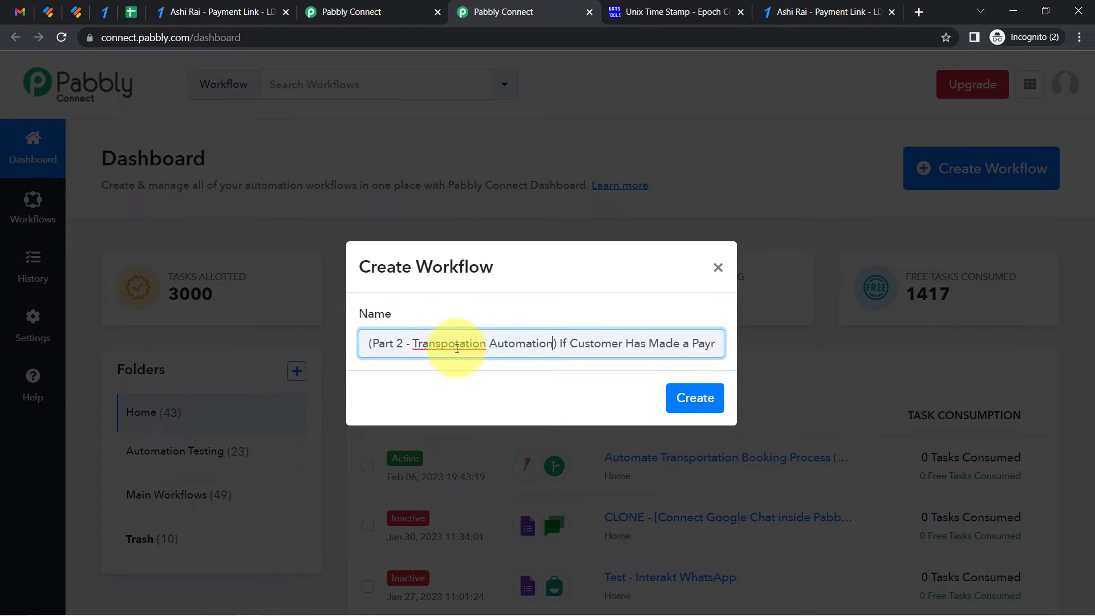
pyautogui.write('r')
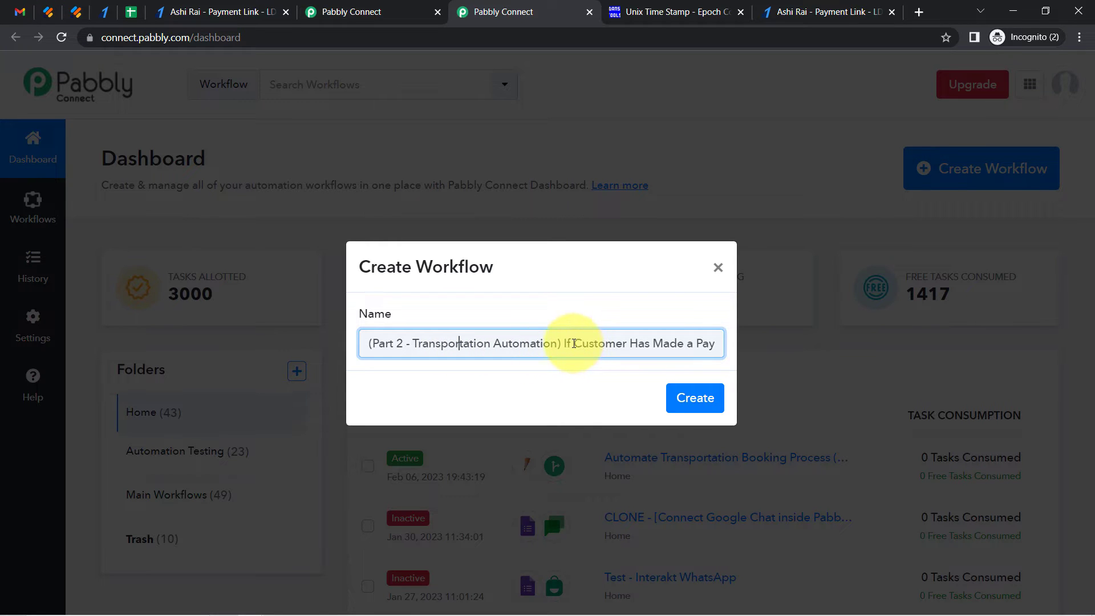
pyautogui.moveTo(592, 346); pyautogui.dragTo(709, 347)
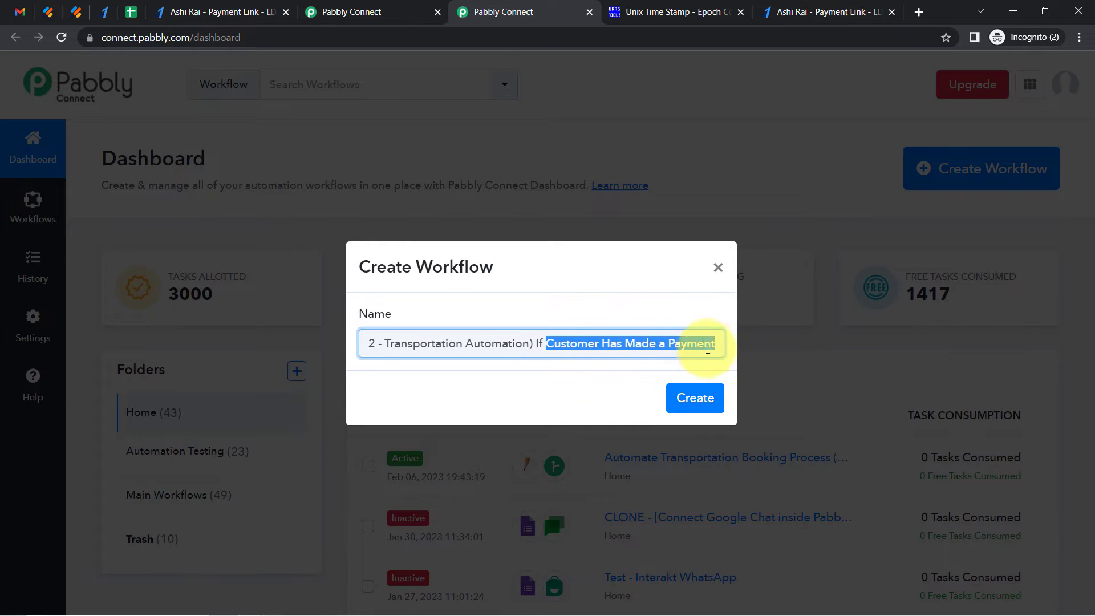
pyautogui.click(705, 344)
pyautogui.click(707, 394)
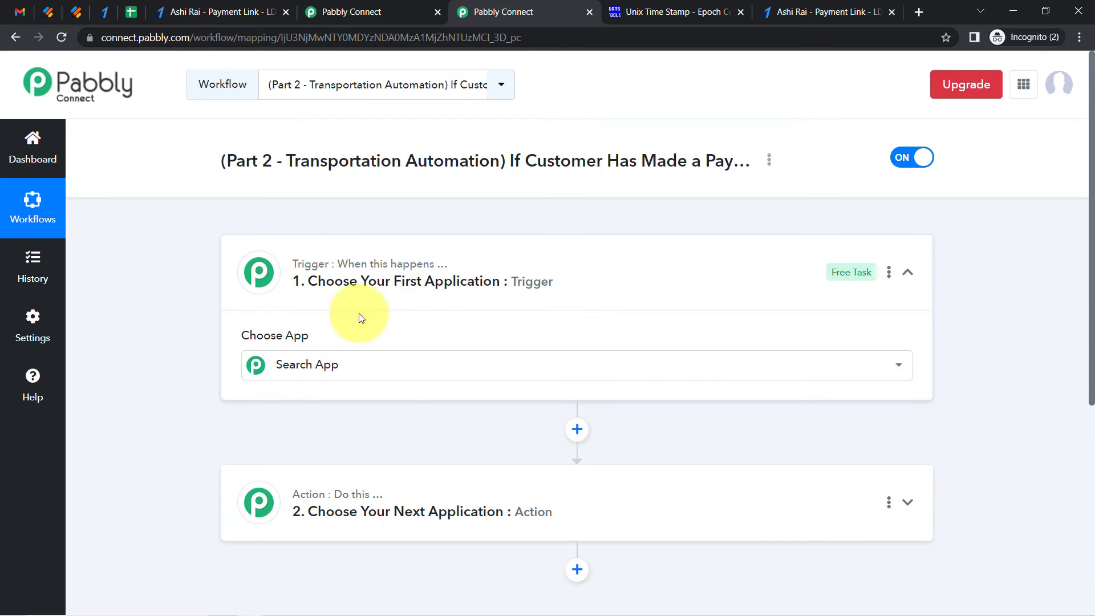
# Set the trigger app to Razorpay with the Payment Captured trigger event
pyautogui.click(323, 365)
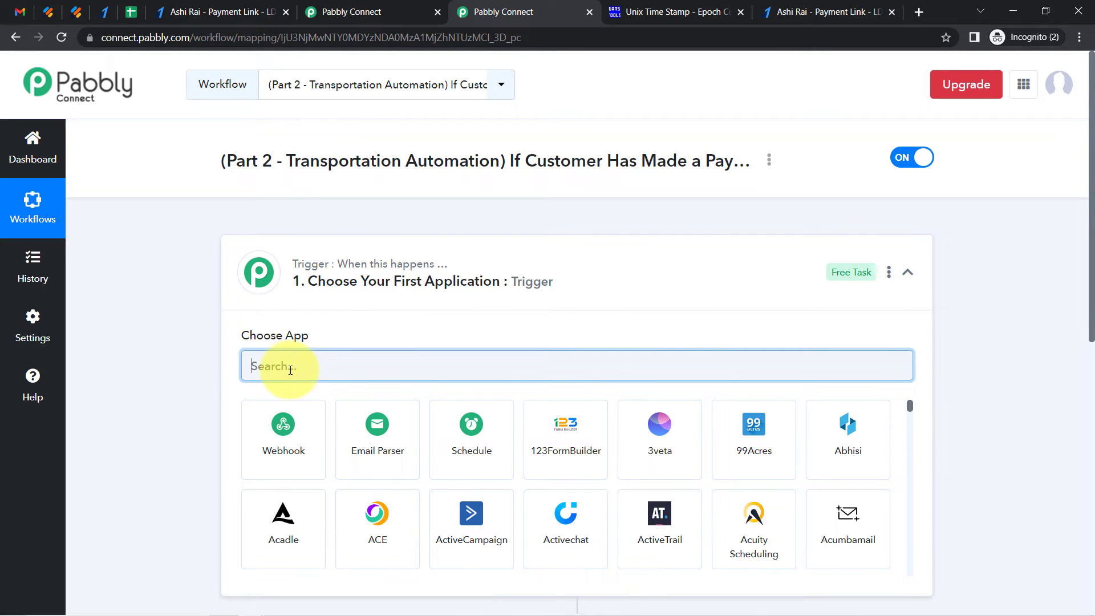
pyautogui.write('razo')
pyautogui.click(272, 445)
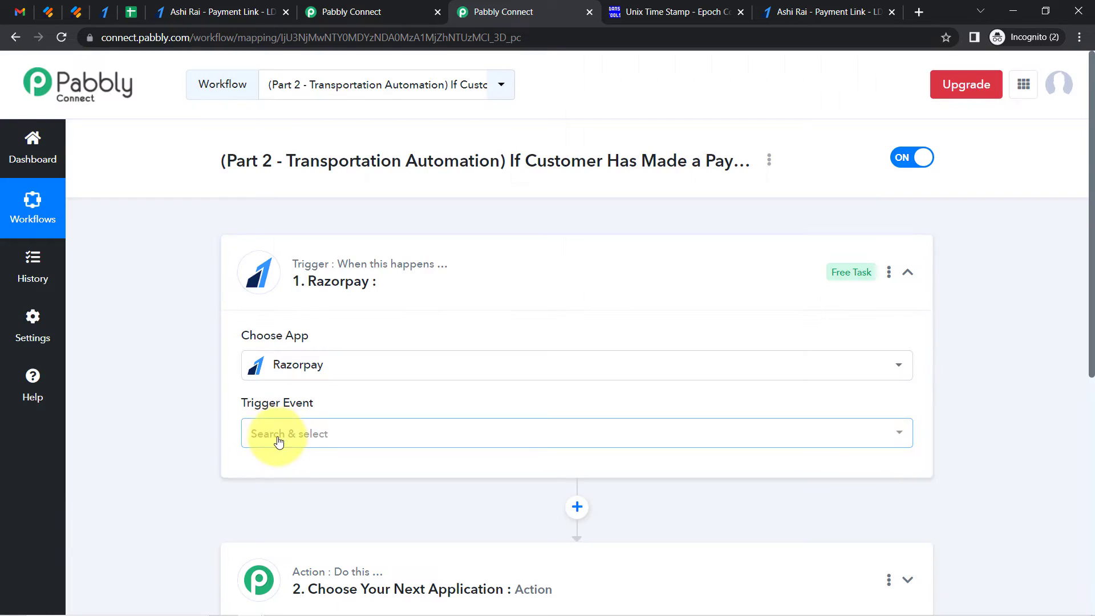
pyautogui.click(264, 433)
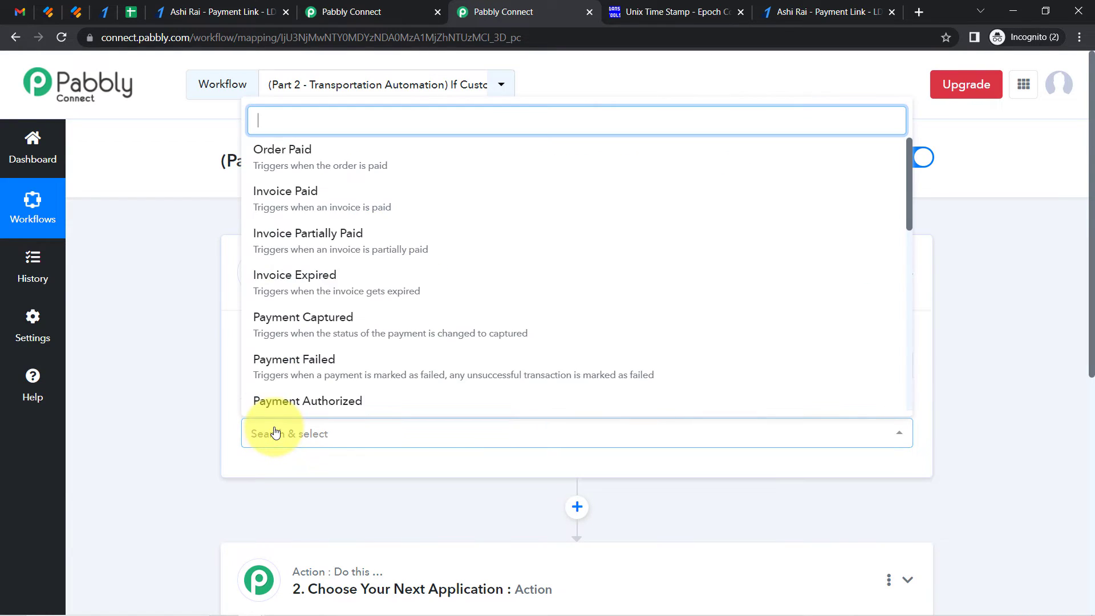
pyautogui.click(273, 331)
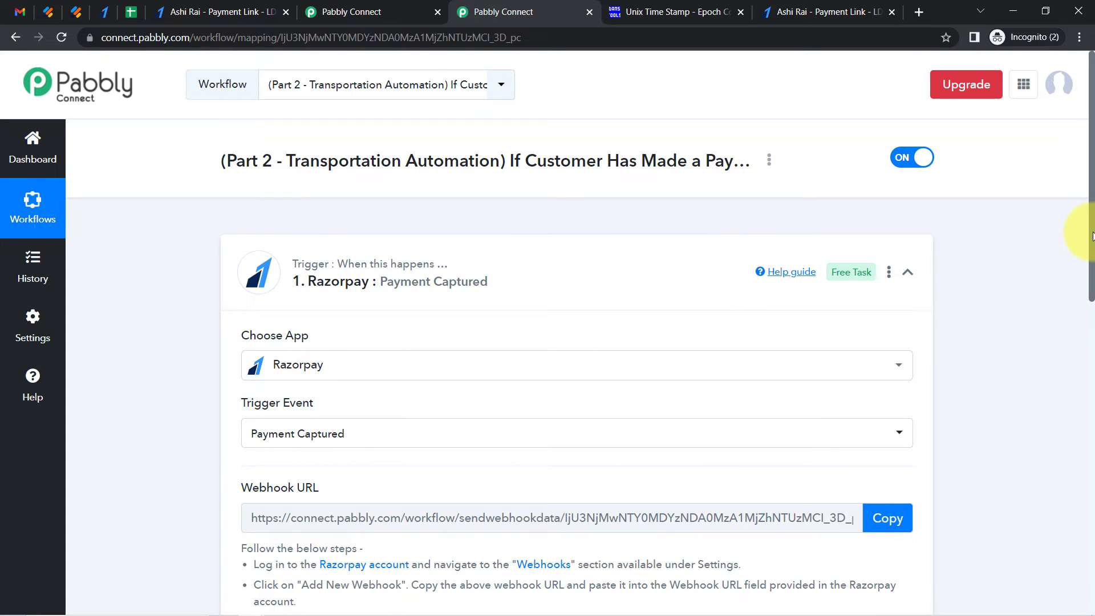
# Copy the trigger's webhook URL and start waiting for the webhook response
pyautogui.moveTo(1092, 233); pyautogui.dragTo(1092, 337)
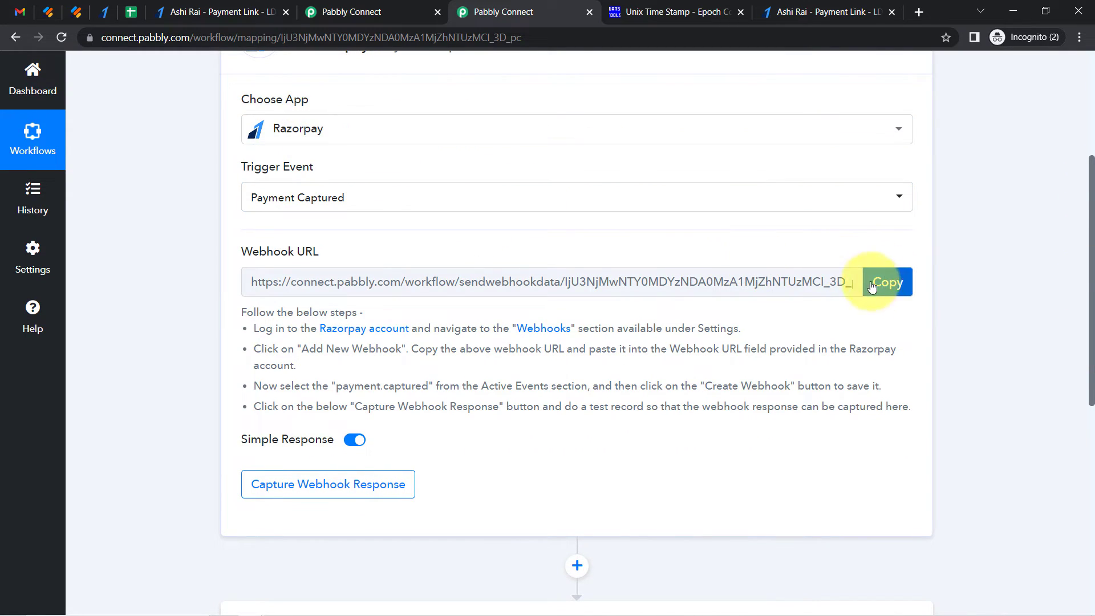
pyautogui.click(891, 284)
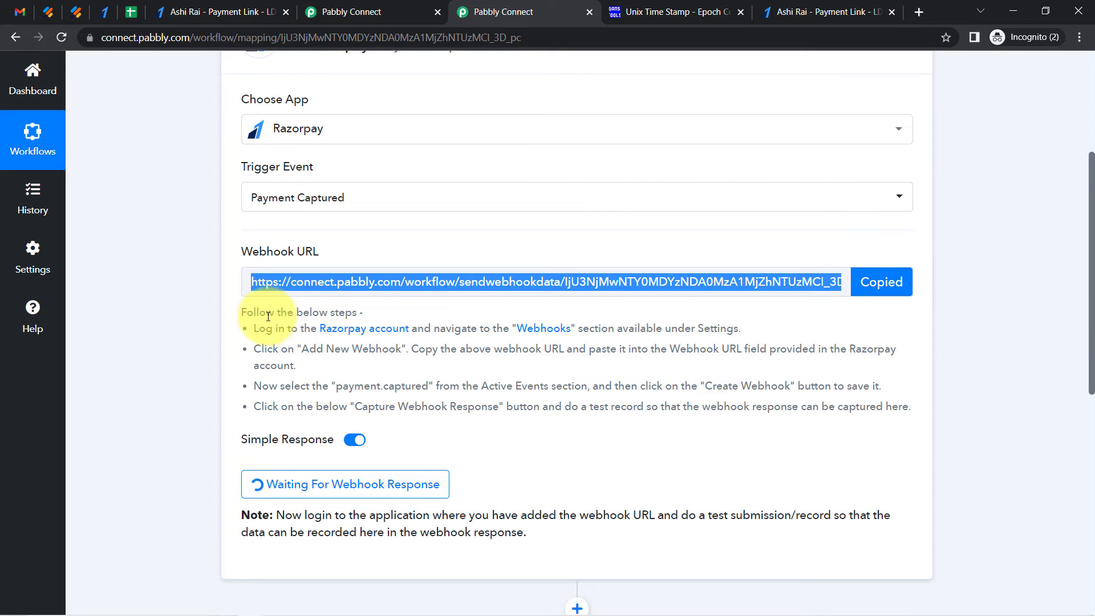
pyautogui.moveTo(260, 314); pyautogui.dragTo(367, 407)
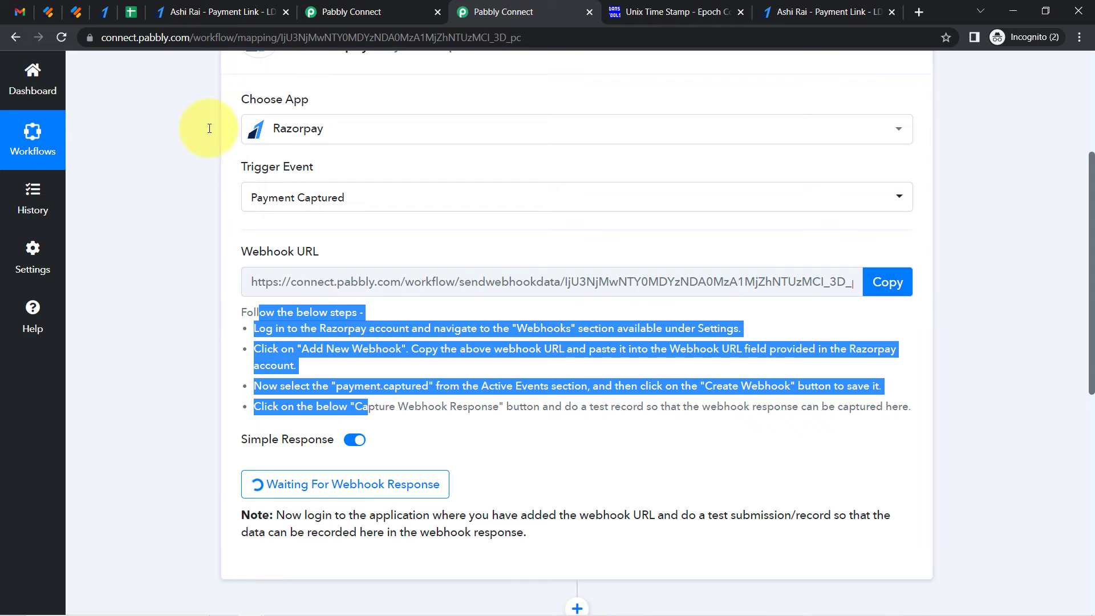
# Open the Webhooks section of the Razorpay dashboard settings
pyautogui.click(109, 10)
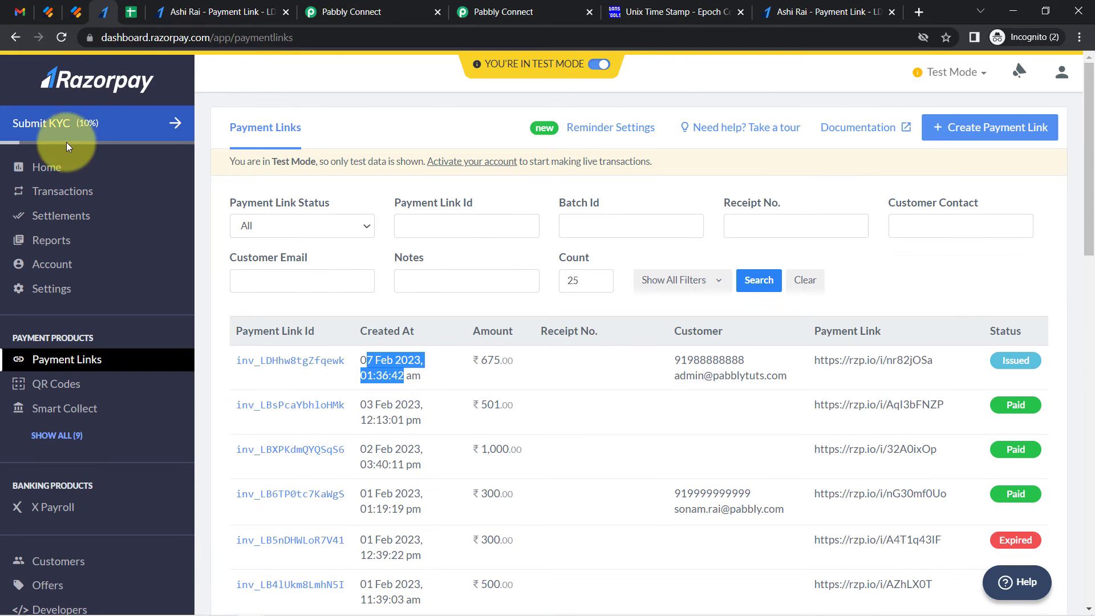
pyautogui.click(31, 297)
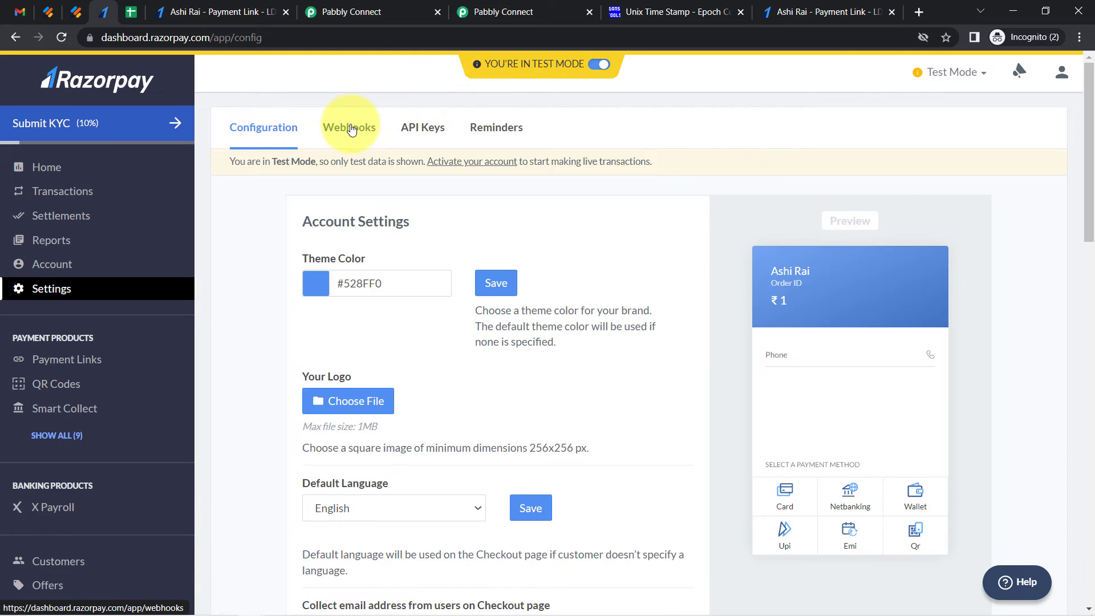
pyautogui.click(350, 126)
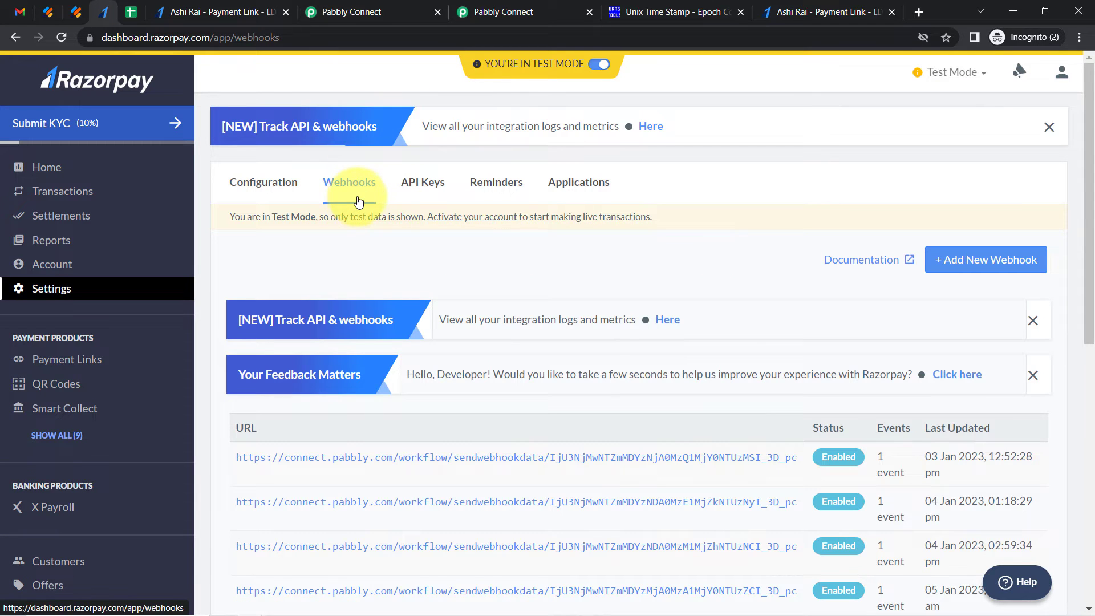
pyautogui.click(342, 12)
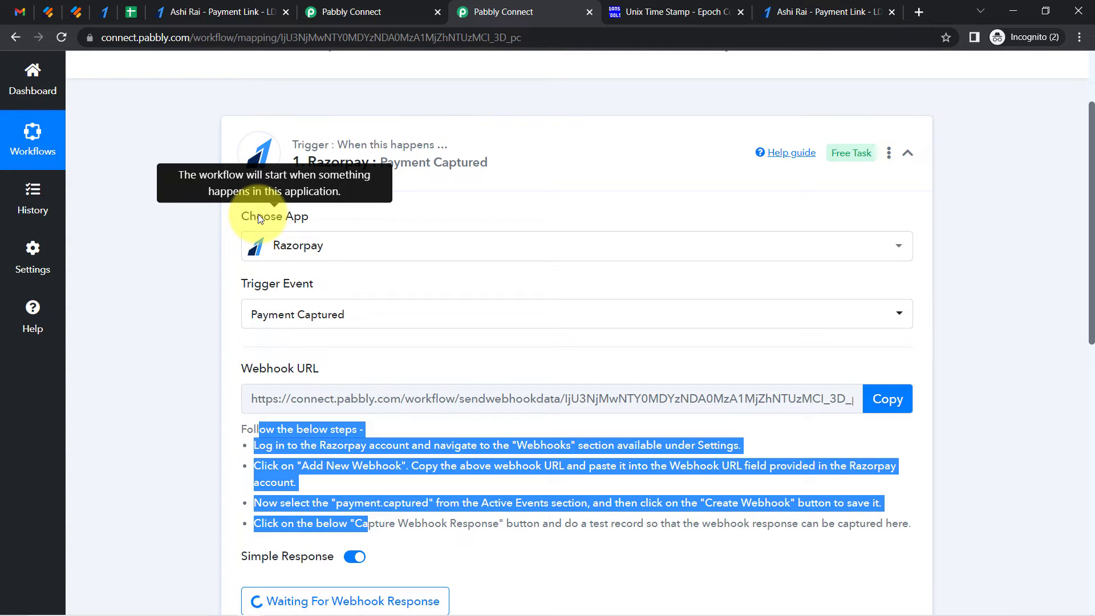
pyautogui.click(106, 15)
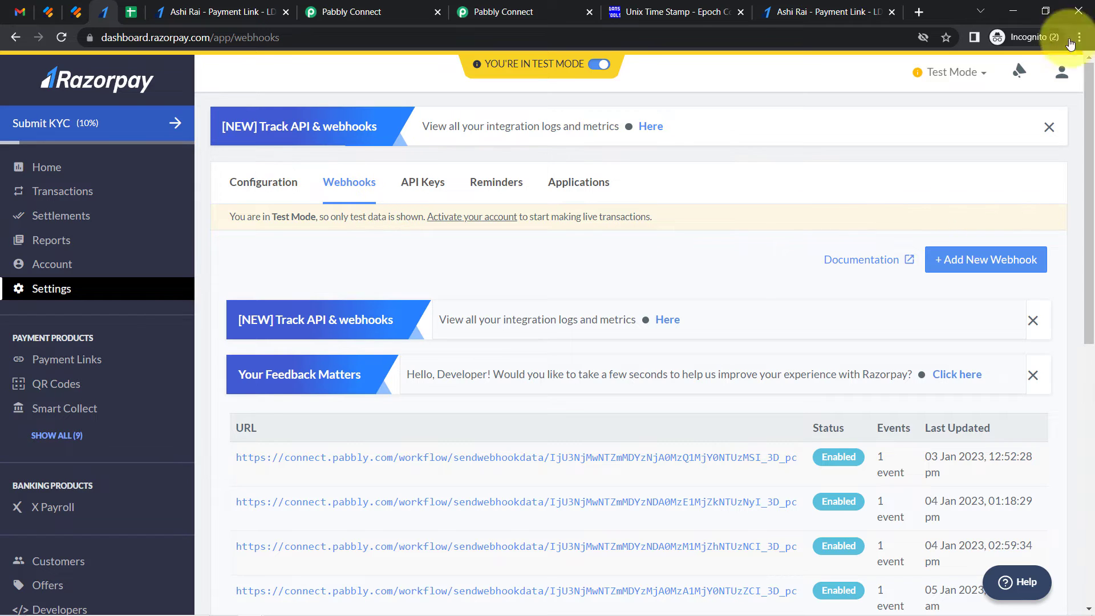
# Dismiss the dashboard banners and open a new webhook setup form in Razorpay's webhook settings
pyautogui.click(1080, 38)
pyautogui.click(1081, 40)
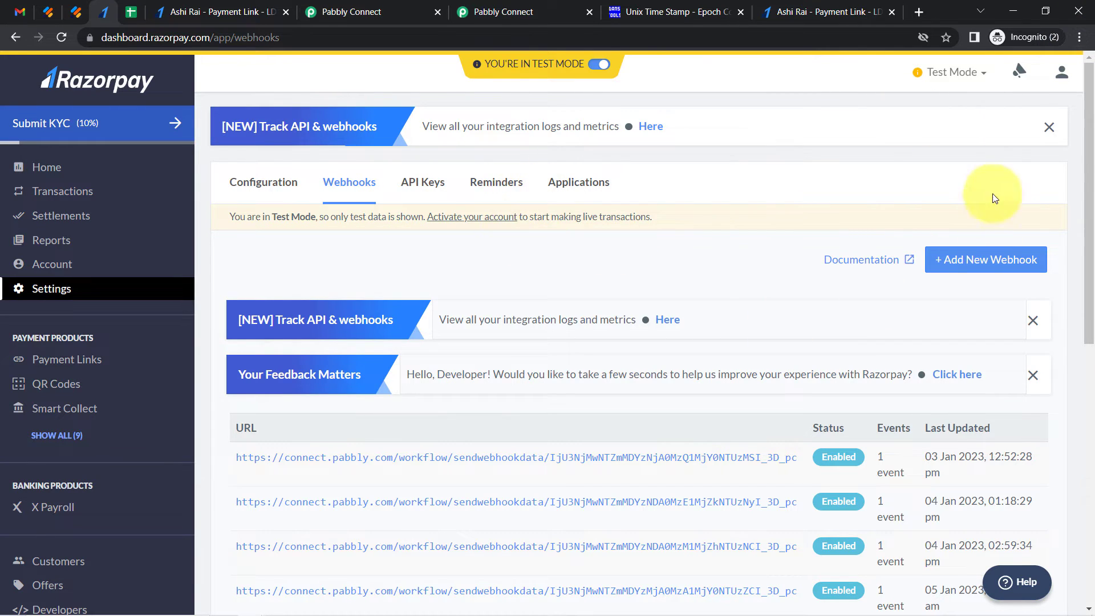
pyautogui.click(1080, 37)
pyautogui.click(1038, 152)
pyautogui.click(855, 188)
pyautogui.moveTo(1089, 151); pyautogui.dragTo(1093, 186)
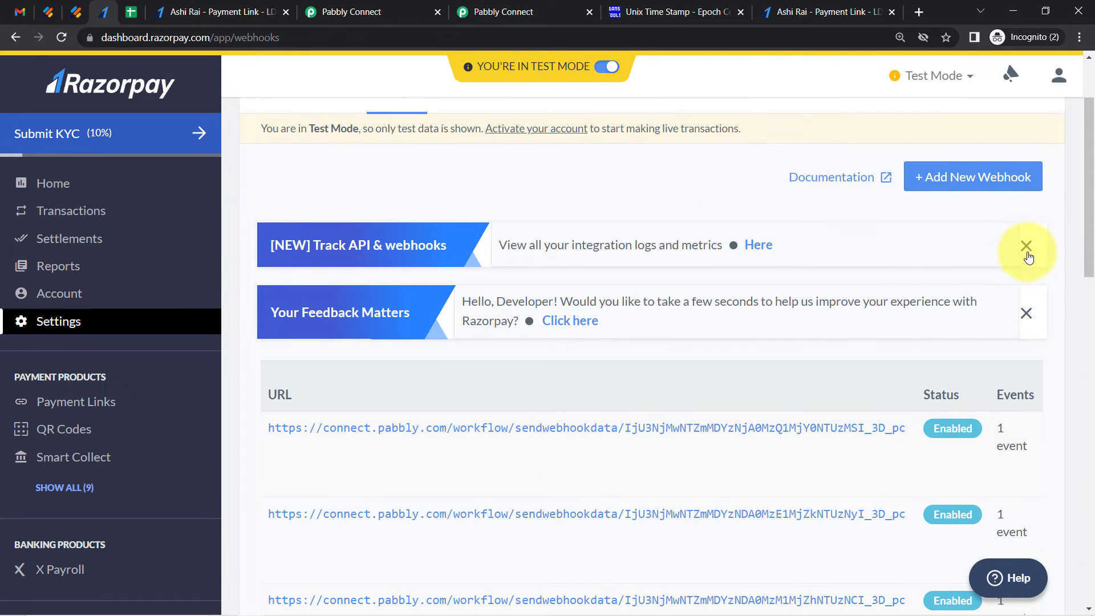
pyautogui.click(1027, 254)
pyautogui.click(1024, 248)
pyautogui.click(952, 179)
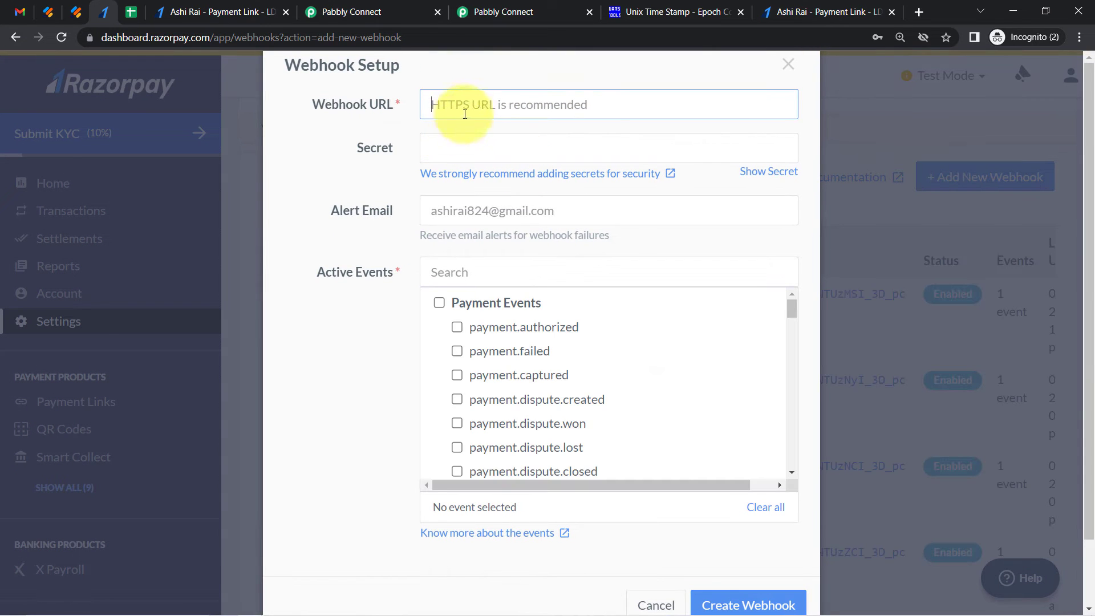
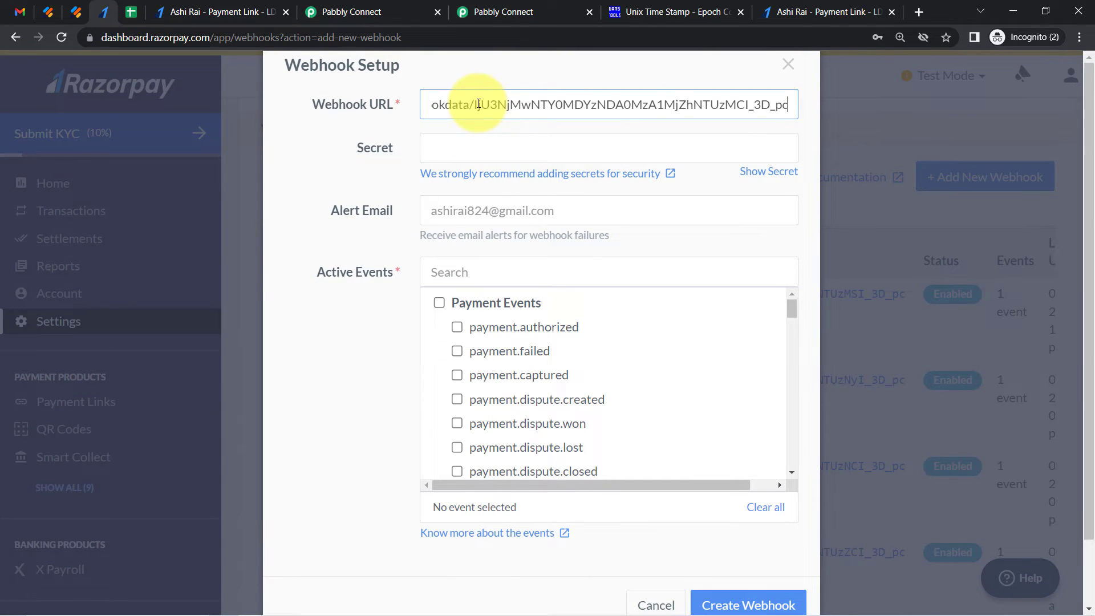
# Copy the Payment Captured trigger's webhook URL from the Part 2 Pabbly workflow and paste it as the Webhook URL
pyautogui.click(399, 13)
pyautogui.click(881, 519)
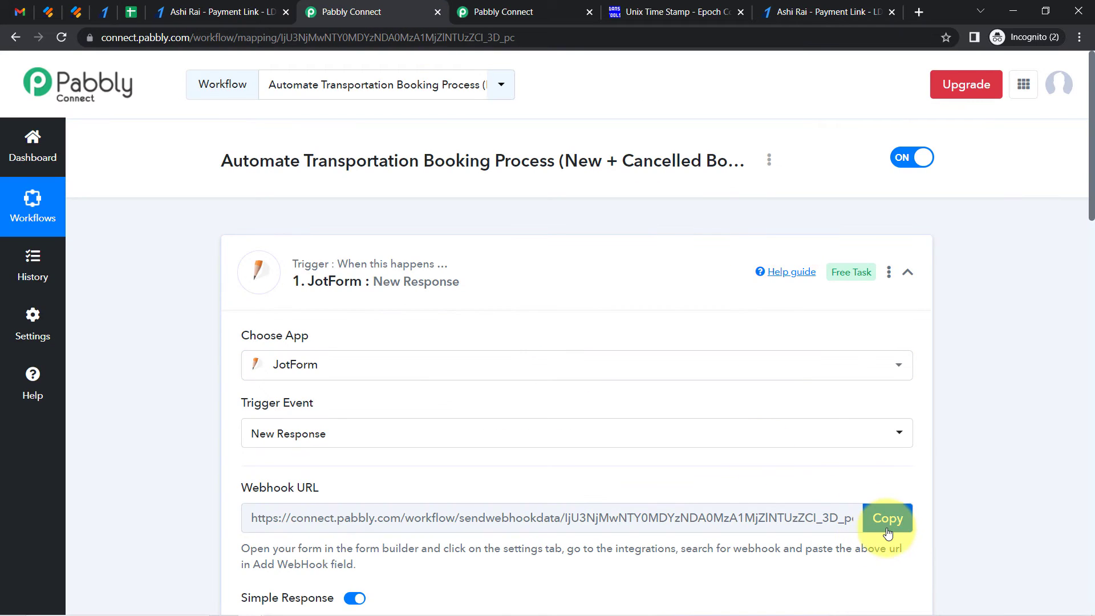
pyautogui.click(462, 12)
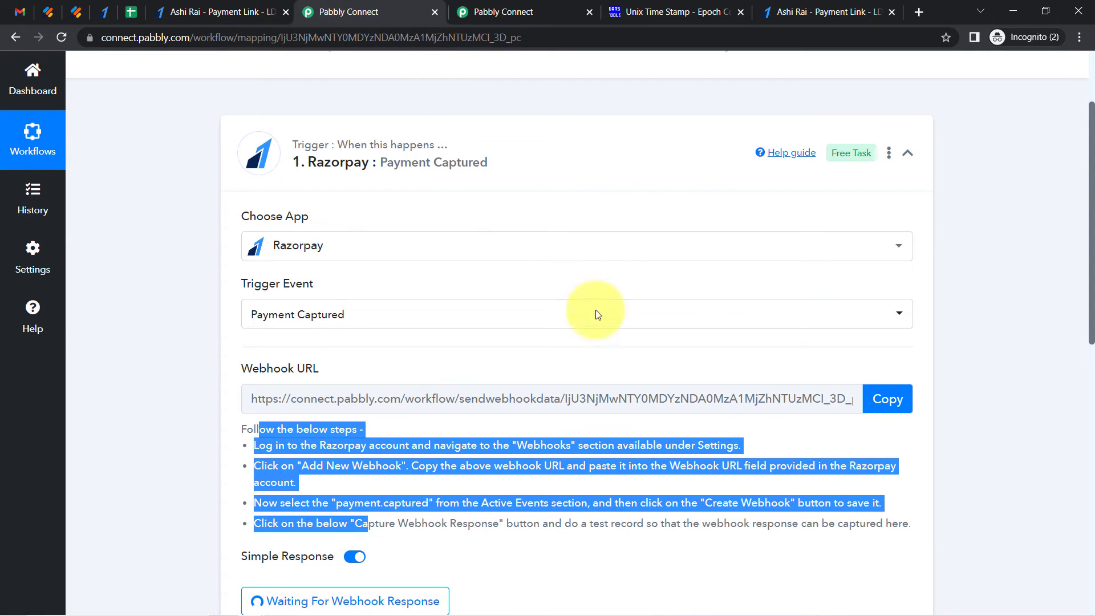
pyautogui.click(872, 408)
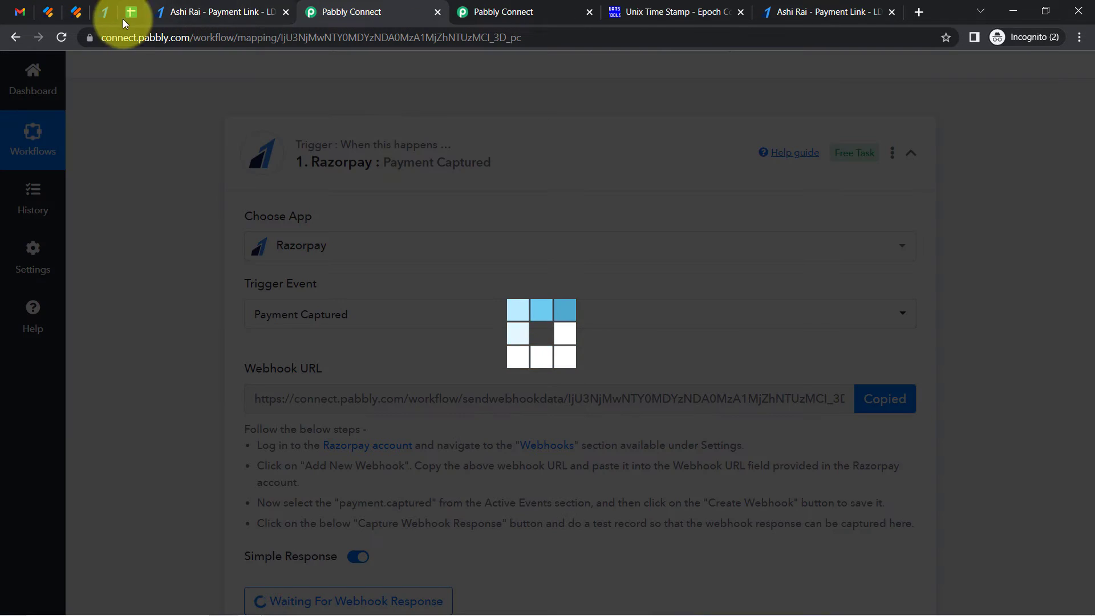
pyautogui.click(171, 12)
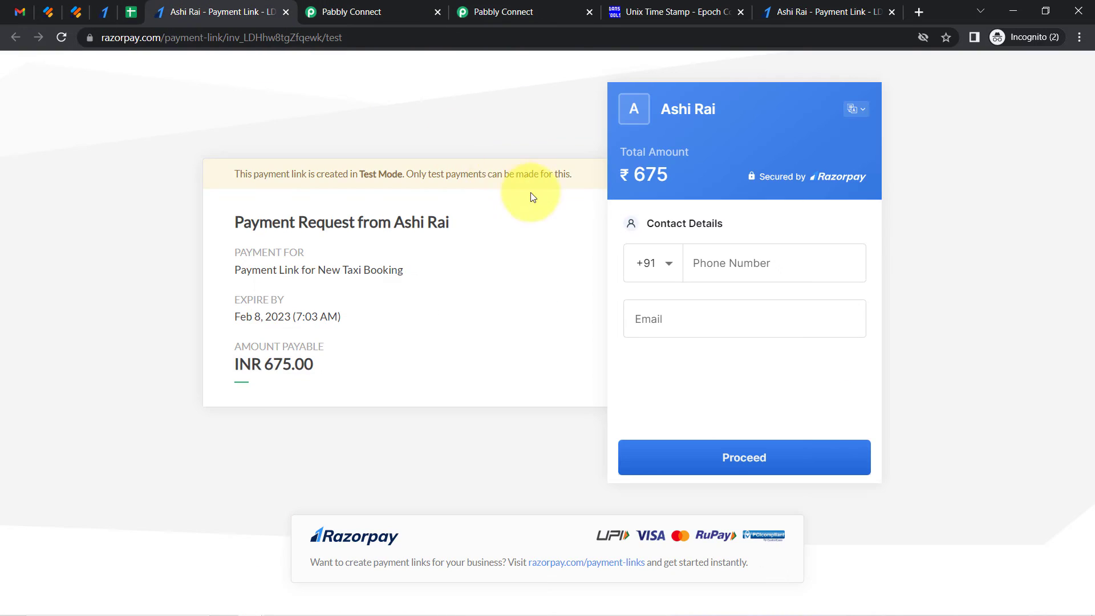
pyautogui.click(102, 13)
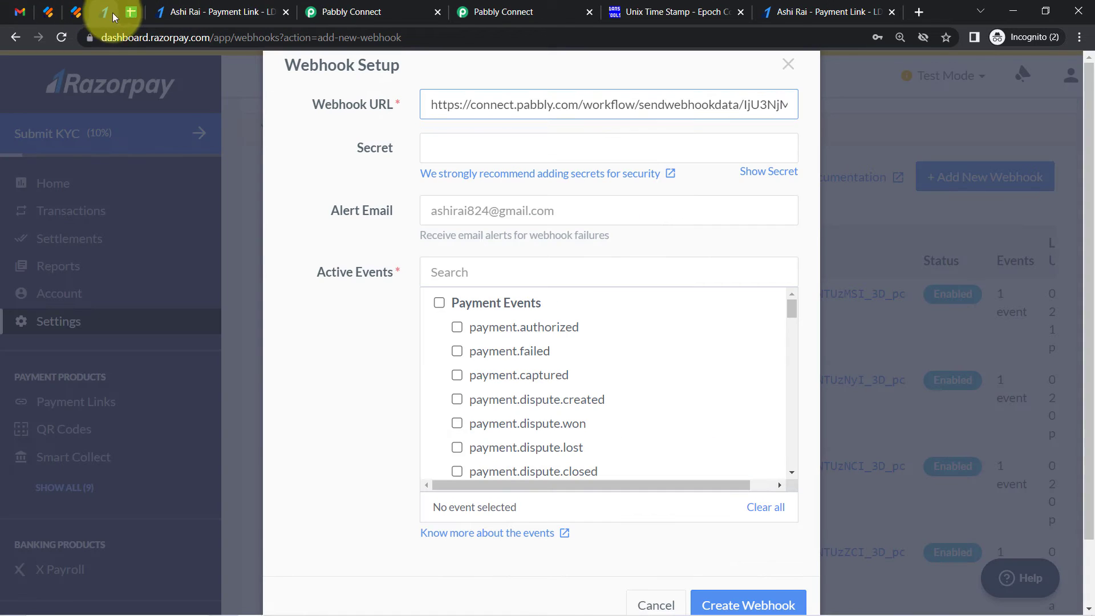
pyautogui.tripleClick(474, 93)
pyautogui.hotkey('ctrl', 'v')
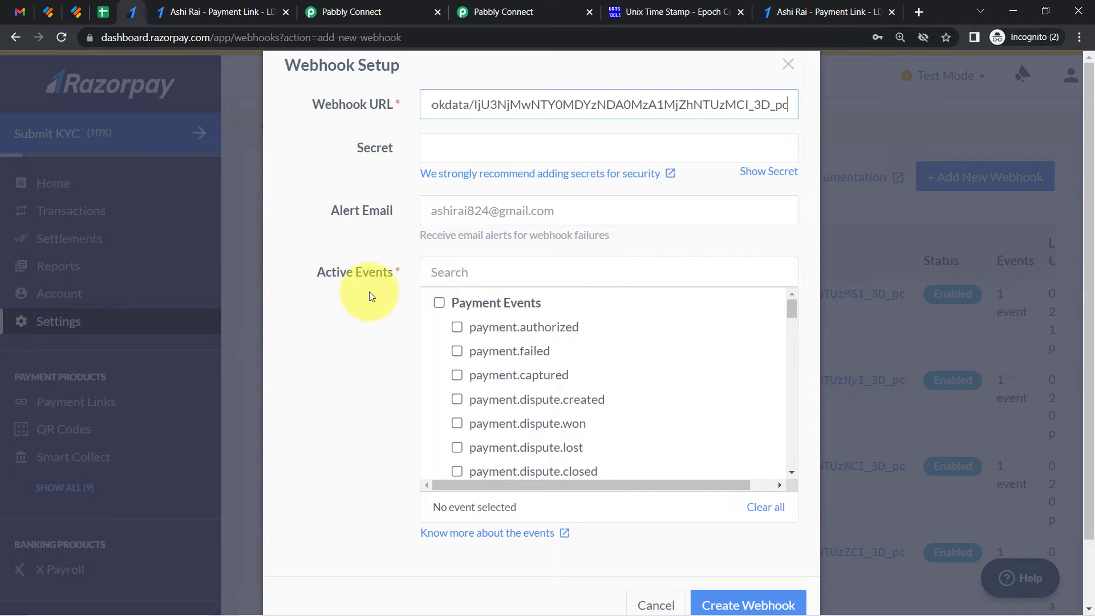
# Select payment.captured as the active event and create the webhook
pyautogui.click(532, 376)
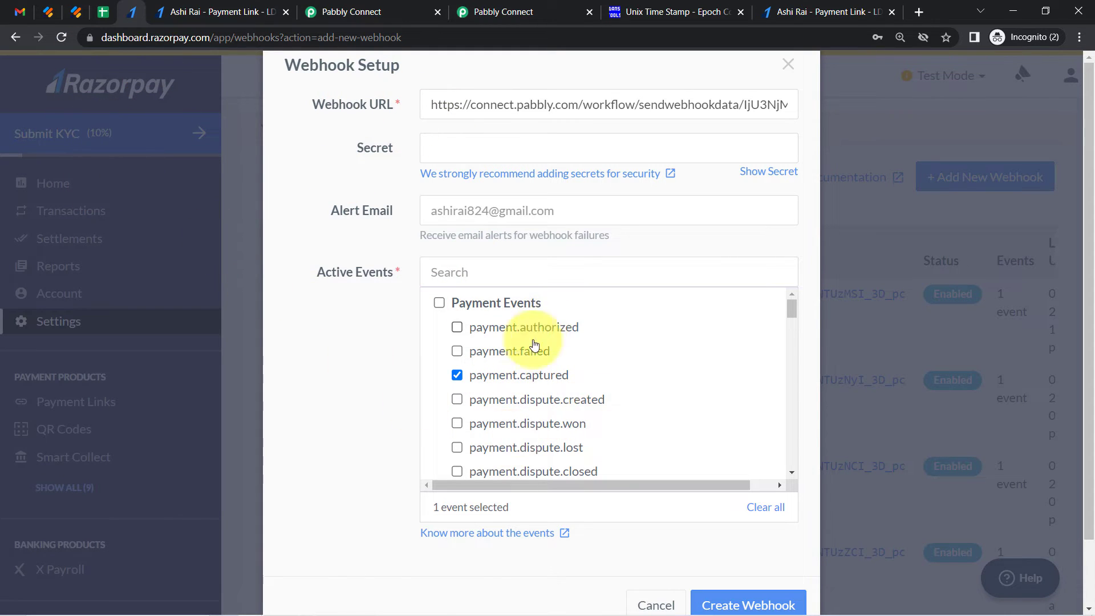
pyautogui.moveTo(1090, 396); pyautogui.dragTo(1092, 462)
pyautogui.click(753, 530)
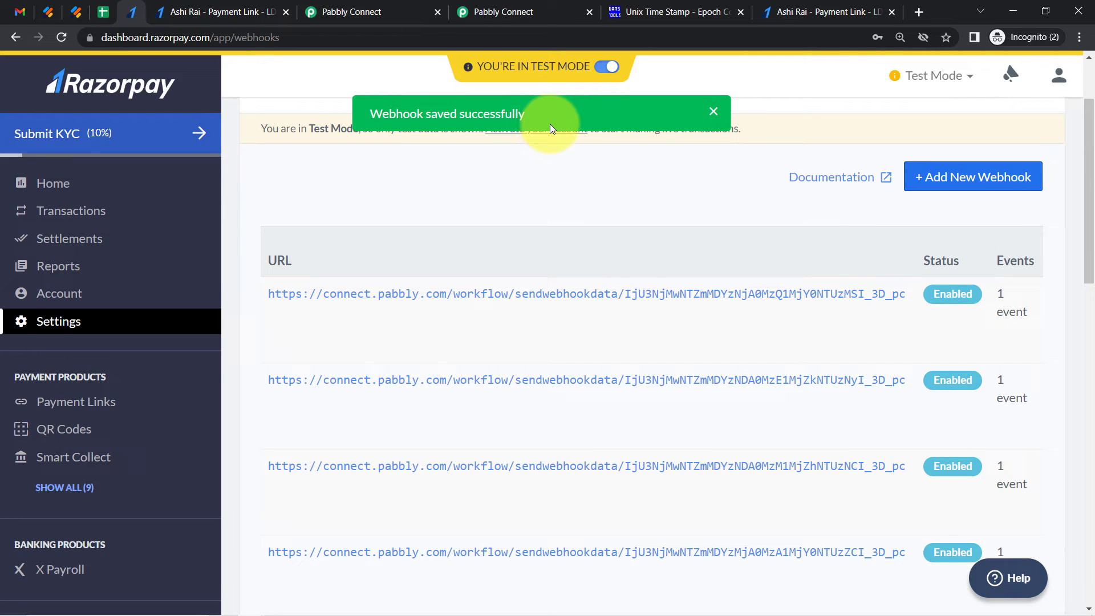
# Review the test-submission instructions under the Pabbly trigger's waiting webhook response
pyautogui.click(354, 7)
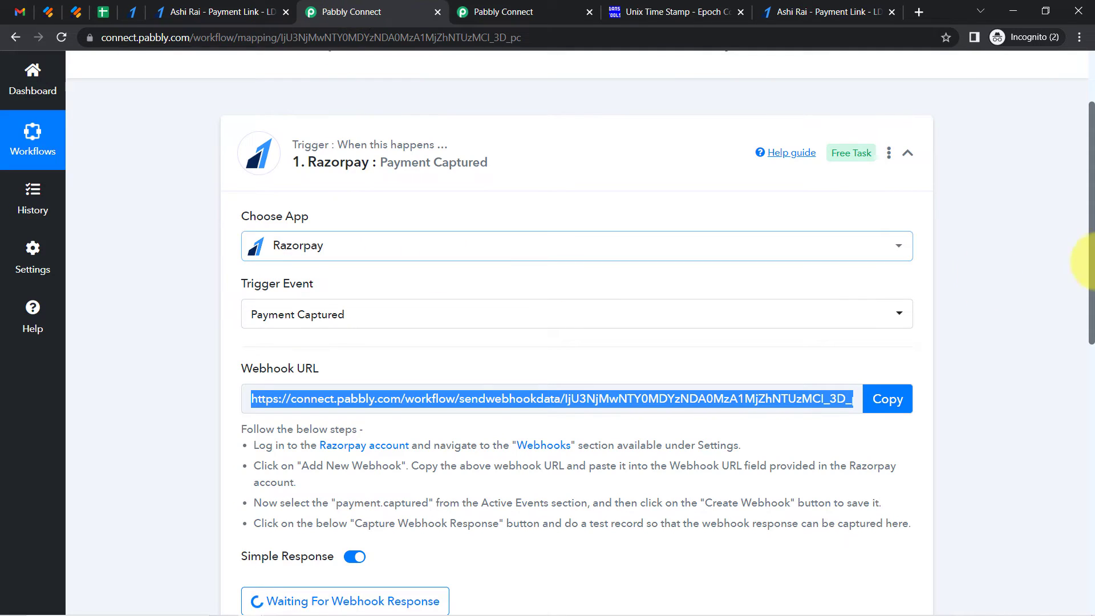
pyautogui.moveTo(1091, 194); pyautogui.dragTo(1090, 345)
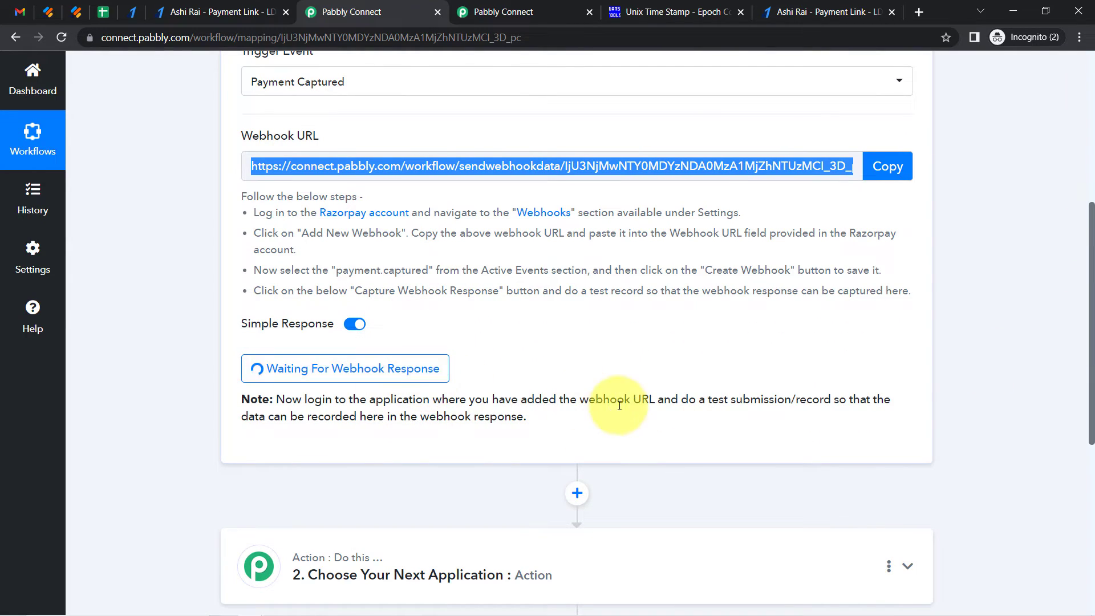
pyautogui.moveTo(711, 399); pyautogui.dragTo(819, 395)
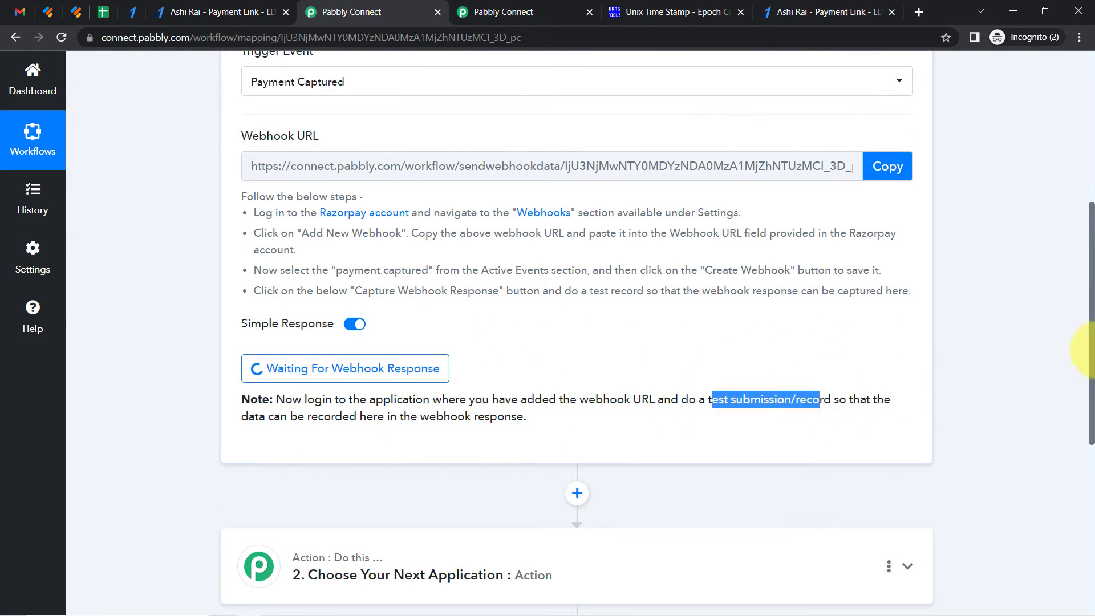
pyautogui.moveTo(1093, 352); pyautogui.dragTo(1091, 288)
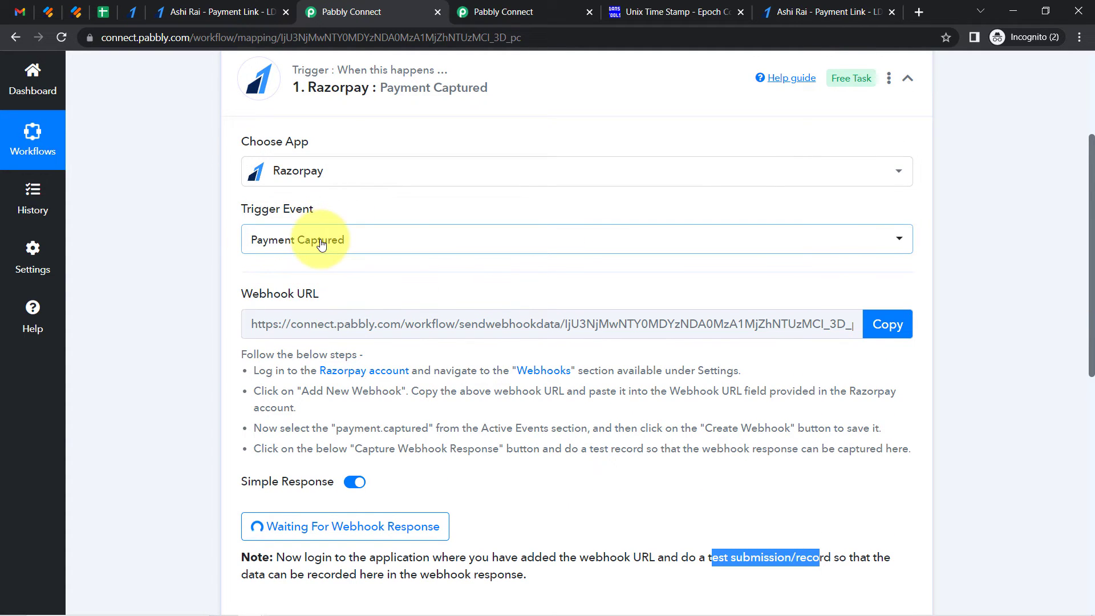
pyautogui.click(224, 8)
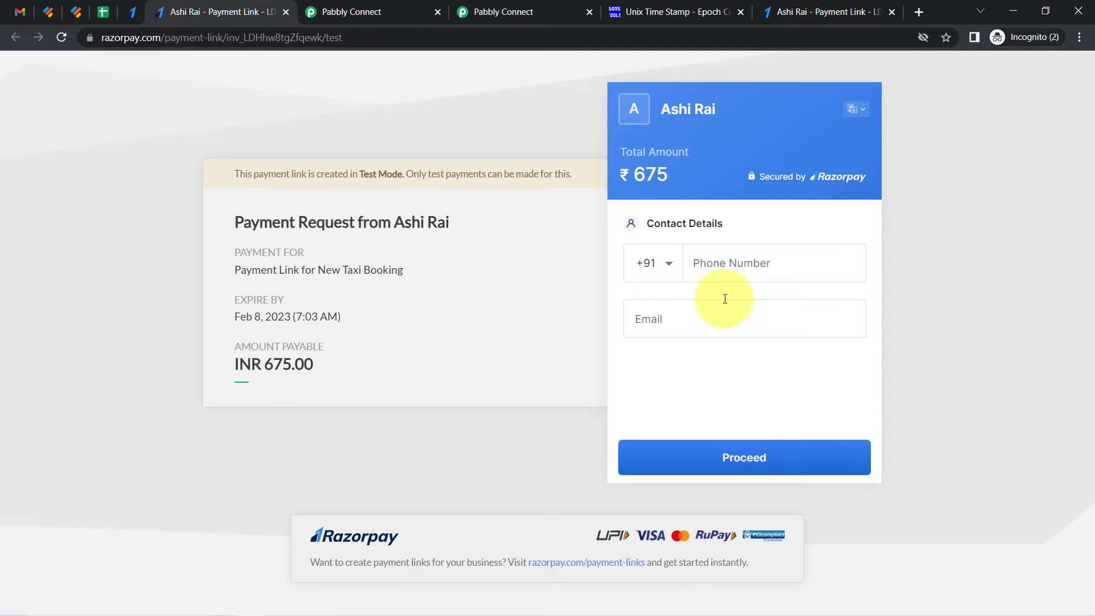
# Fill in the contact phone number and e-mail on the test payment link and proceed
pyautogui.click(724, 271)
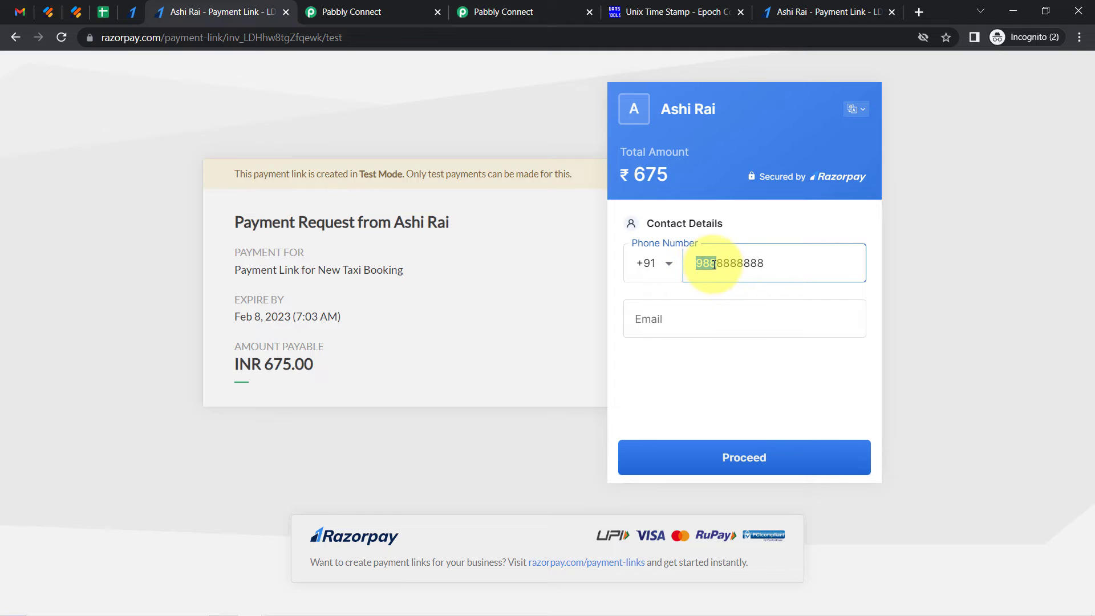
pyautogui.moveTo(744, 268); pyautogui.dragTo(776, 266)
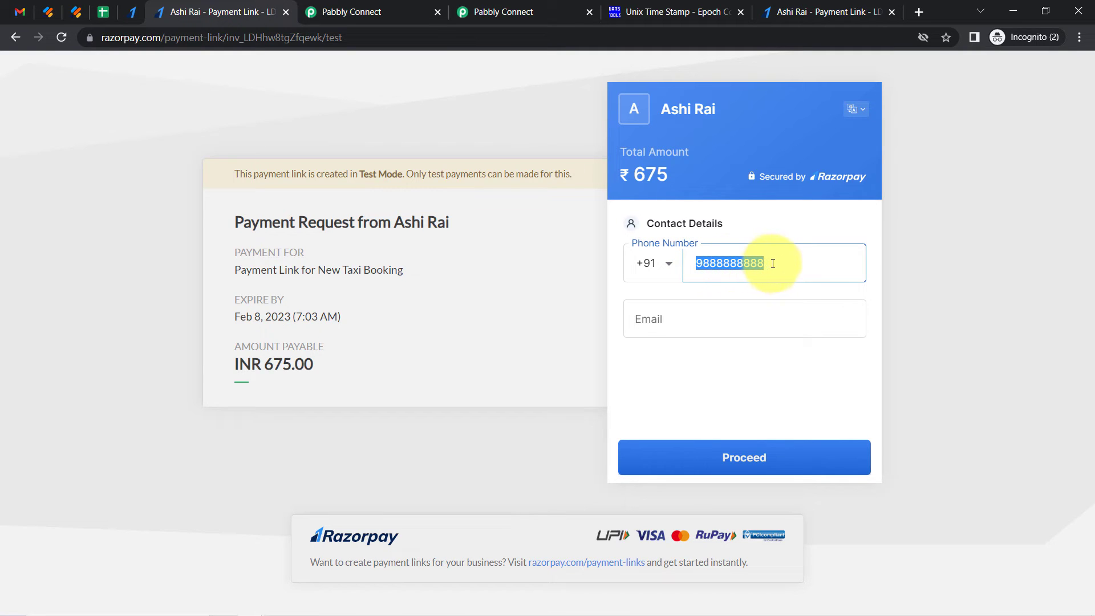
pyautogui.click(678, 318)
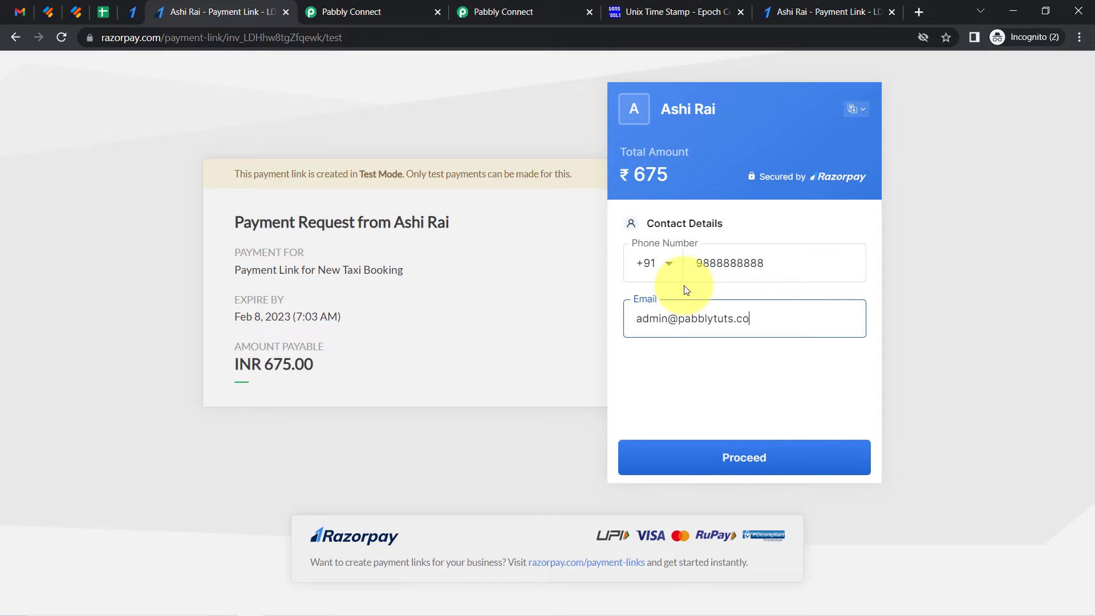
pyautogui.click(741, 459)
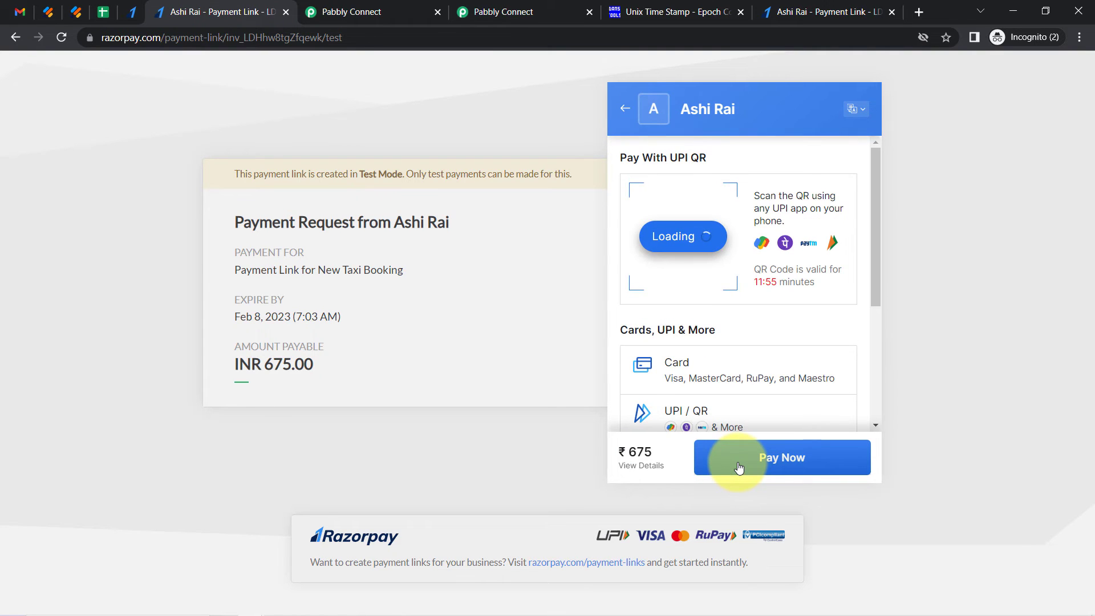
# Choose card payment and enter the test card number, expiry 12 / 29 and card holder's name
pyautogui.click(691, 363)
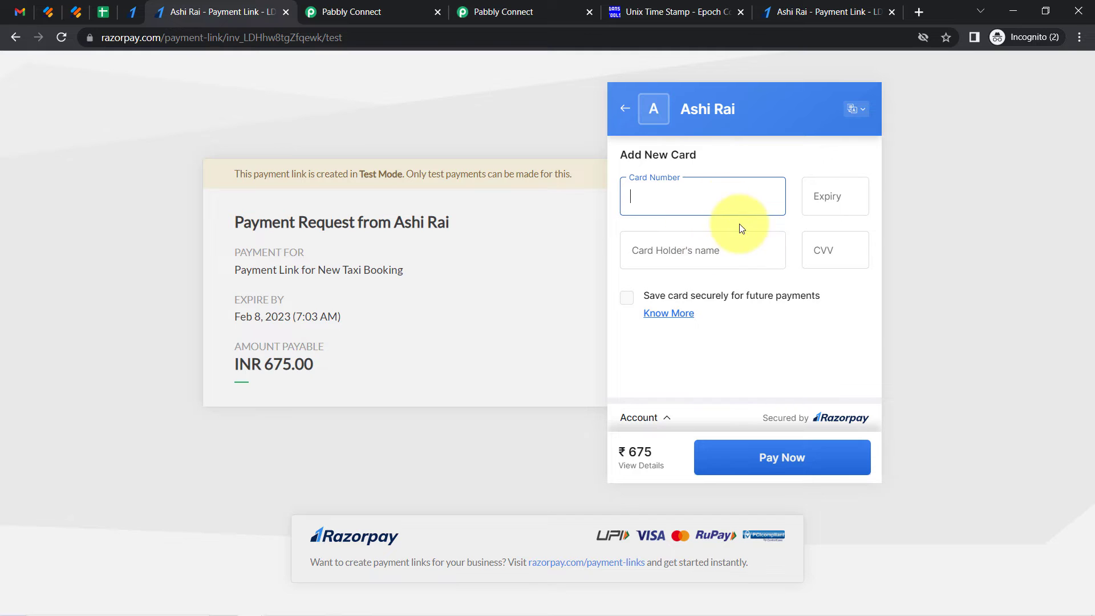
pyautogui.click(736, 196)
pyautogui.click(763, 245)
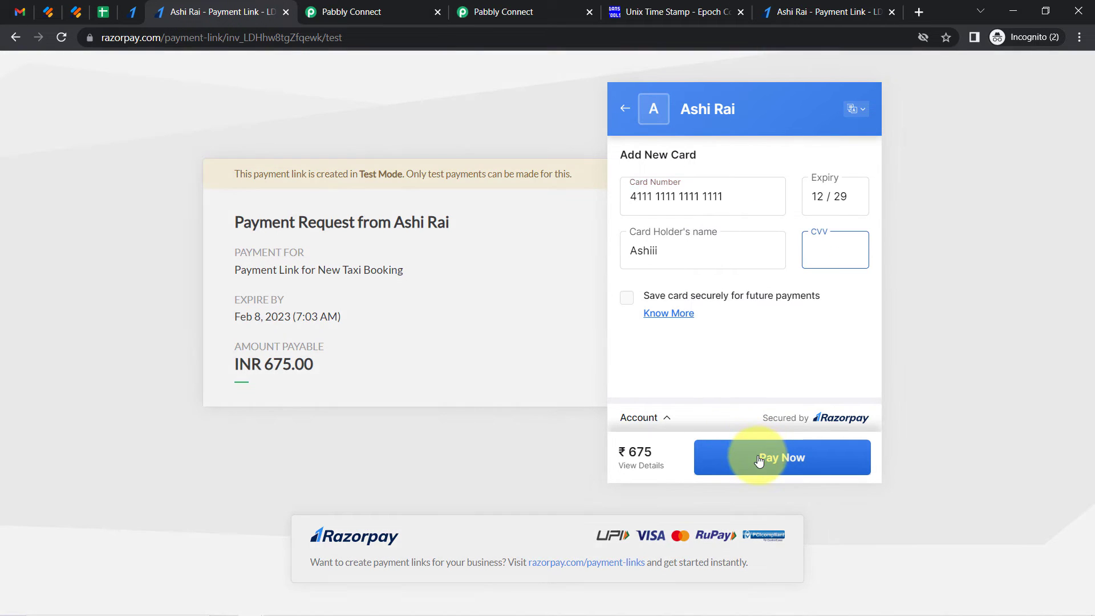
# Search the web for test razorpay card and open the Razorpay test card documentation
pyautogui.click(922, 15)
pyautogui.write('test')
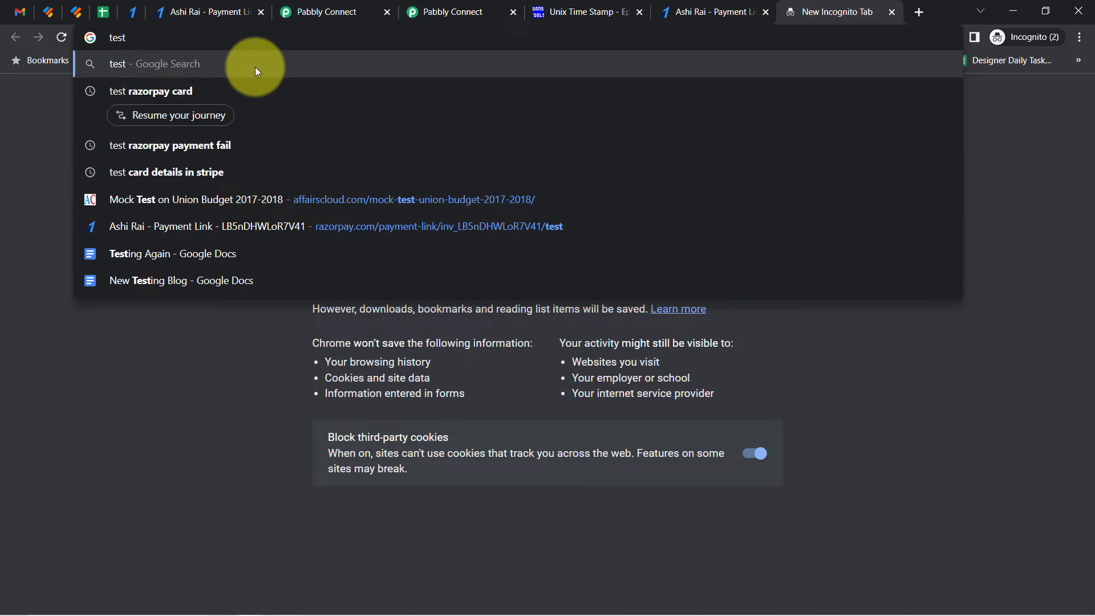
pyautogui.write(' razorpay')
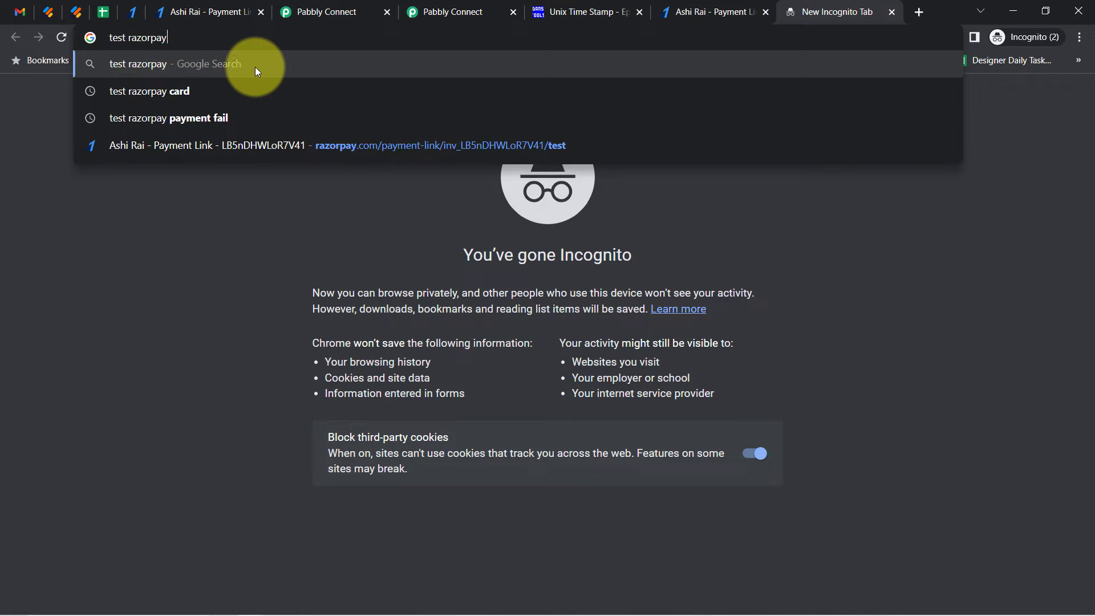
pyautogui.write(' card')
pyautogui.press('Return')
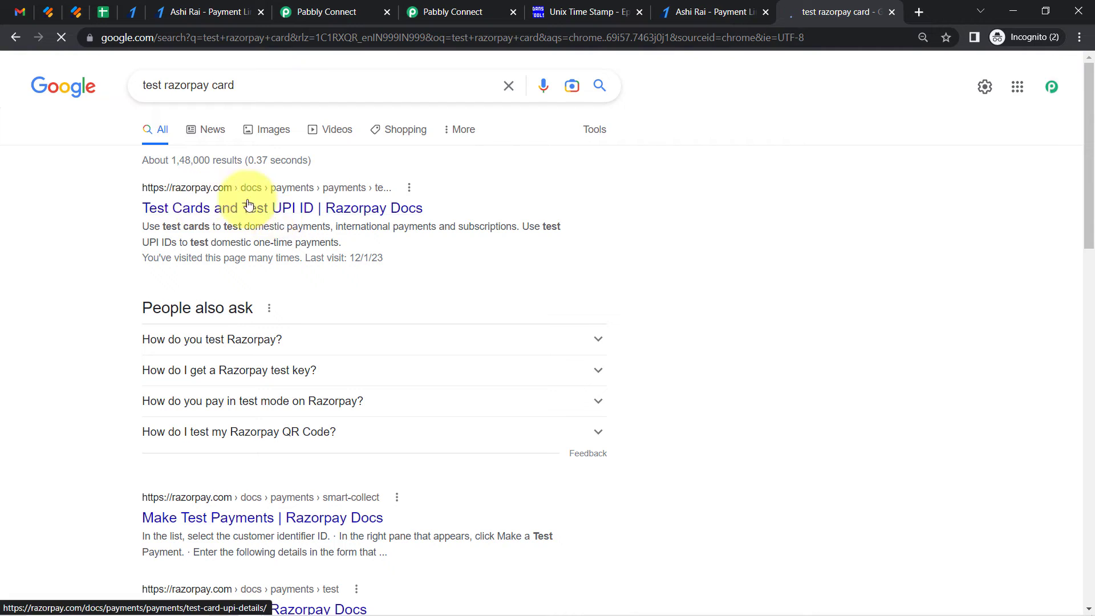
pyautogui.click(283, 209)
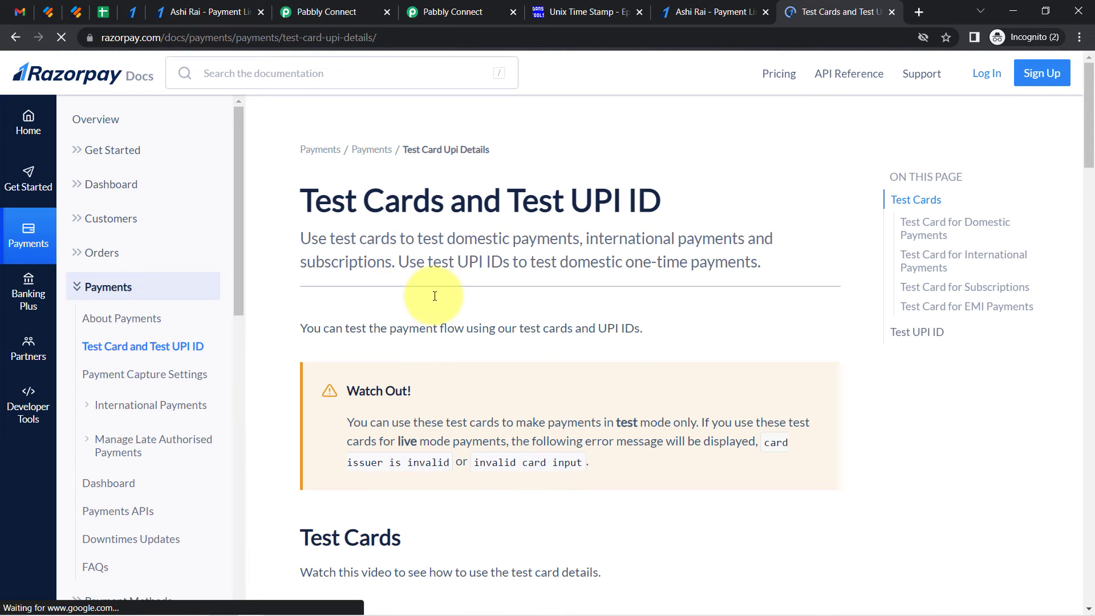
pyautogui.moveTo(1088, 141); pyautogui.dragTo(1032, 313)
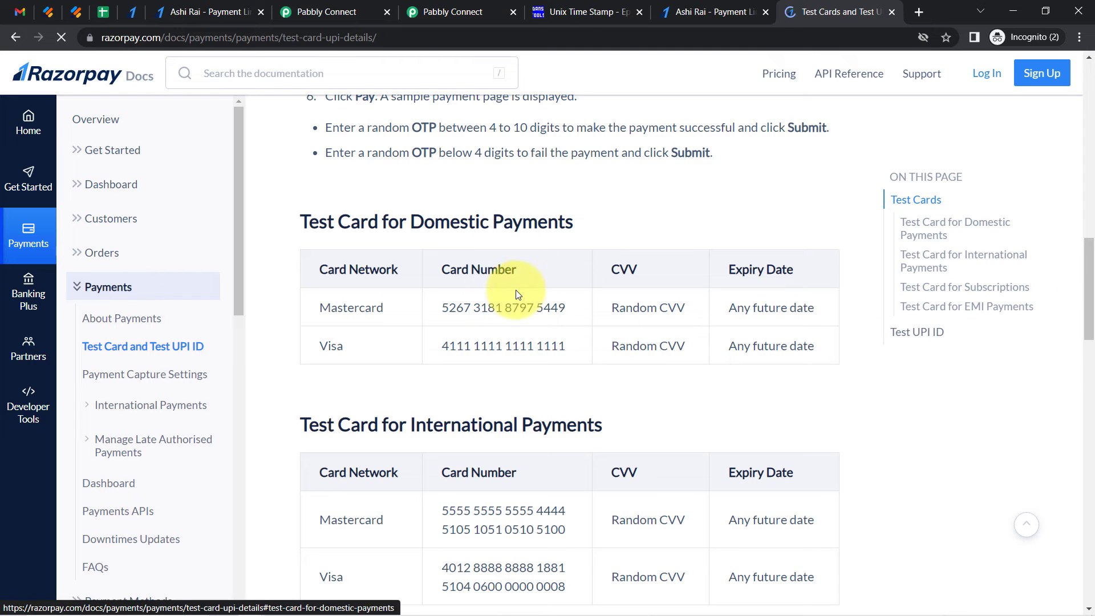
# Enter the card CVV, pay without saving the card, and mark the demo bank payment as successful
pyautogui.click(206, 12)
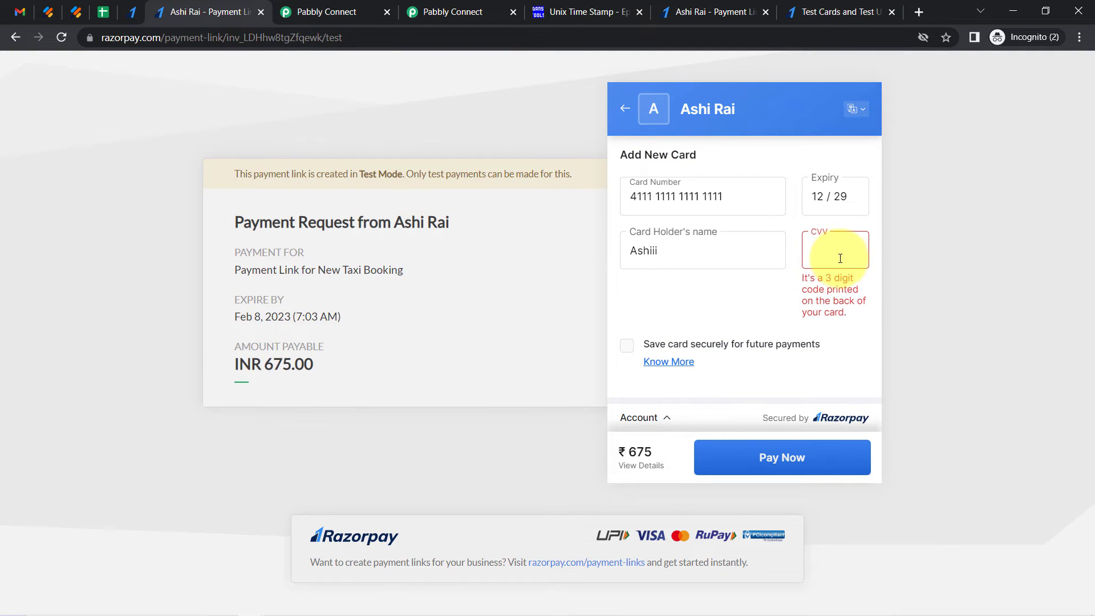
pyautogui.click(840, 258)
pyautogui.write('123')
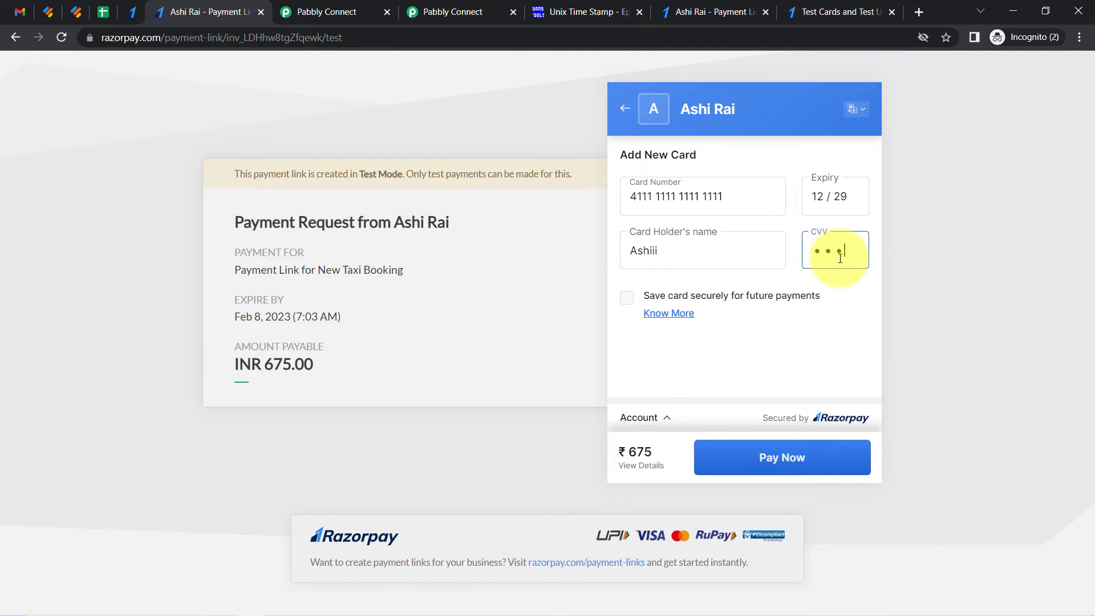
pyautogui.click(743, 463)
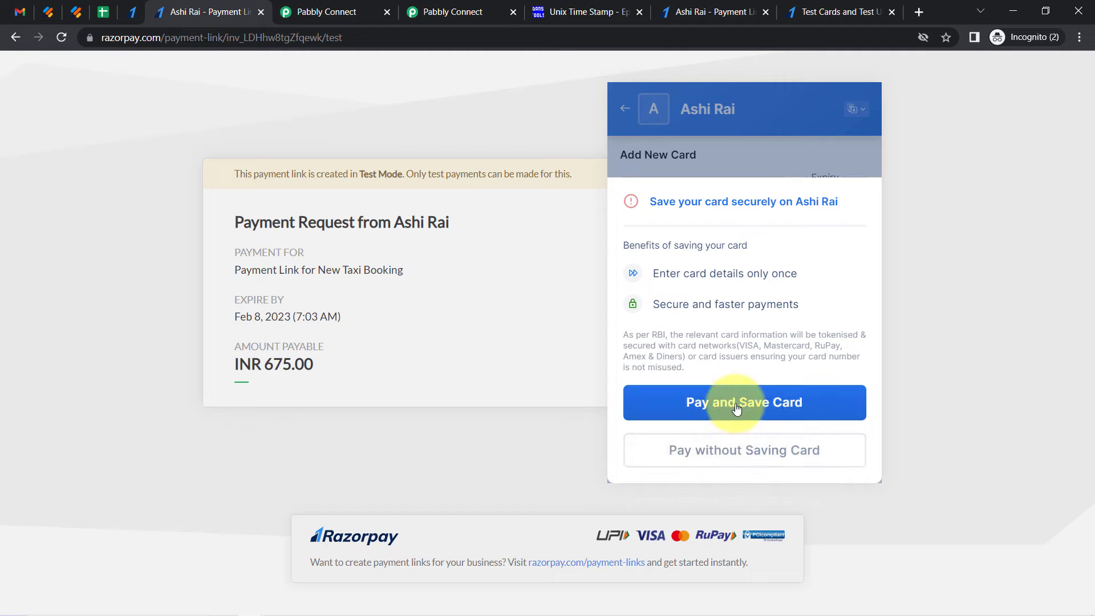
pyautogui.click(734, 448)
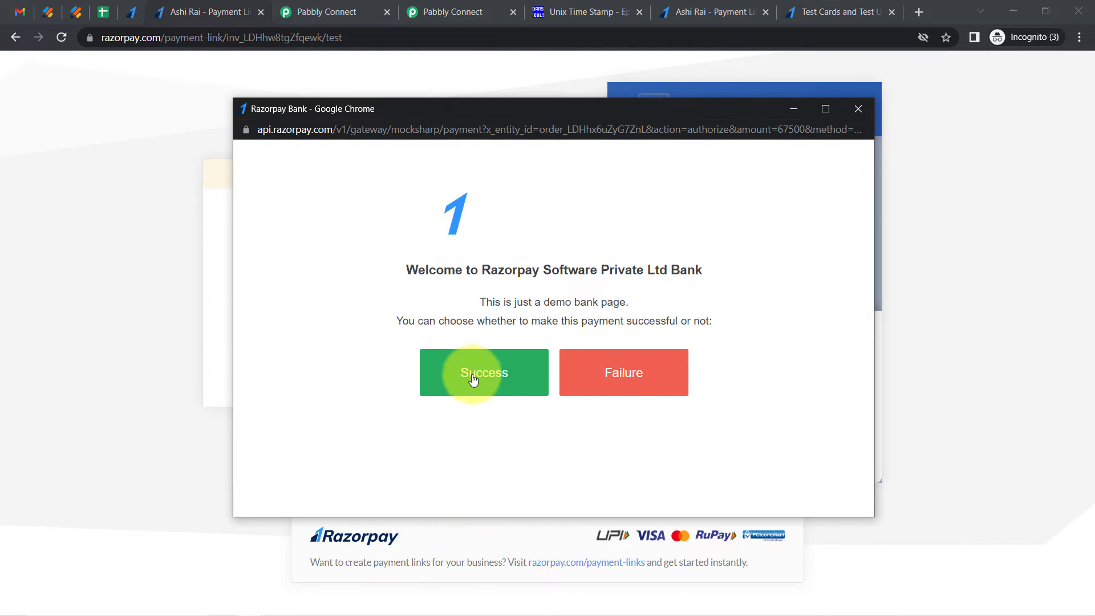
pyautogui.click(520, 388)
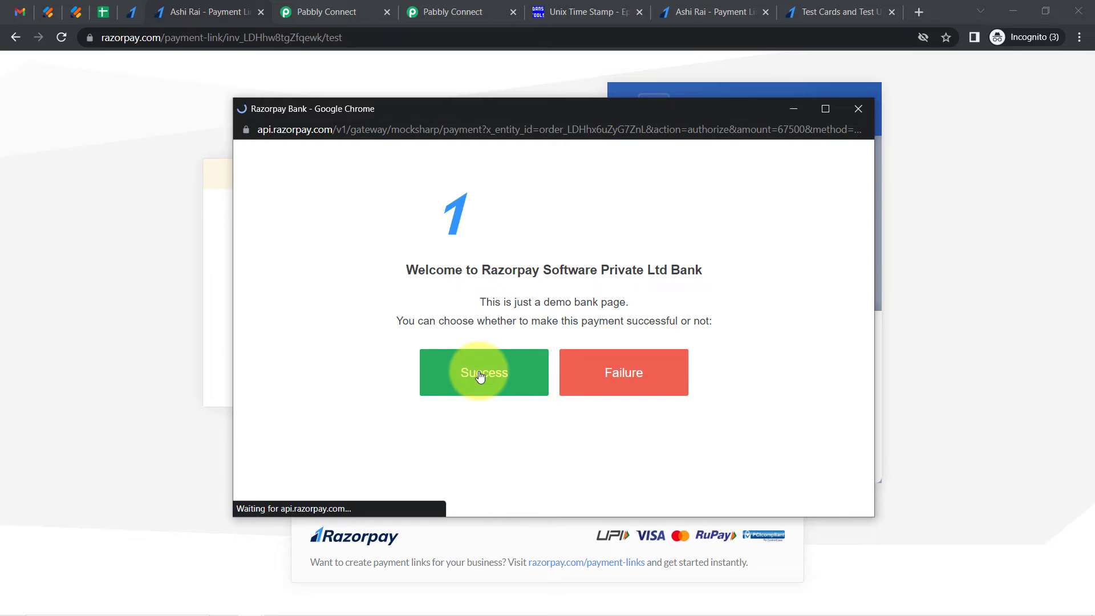
# Select the payment completion message and the payment ID on the confirmation page
pyautogui.moveTo(697, 309); pyautogui.dragTo(809, 303)
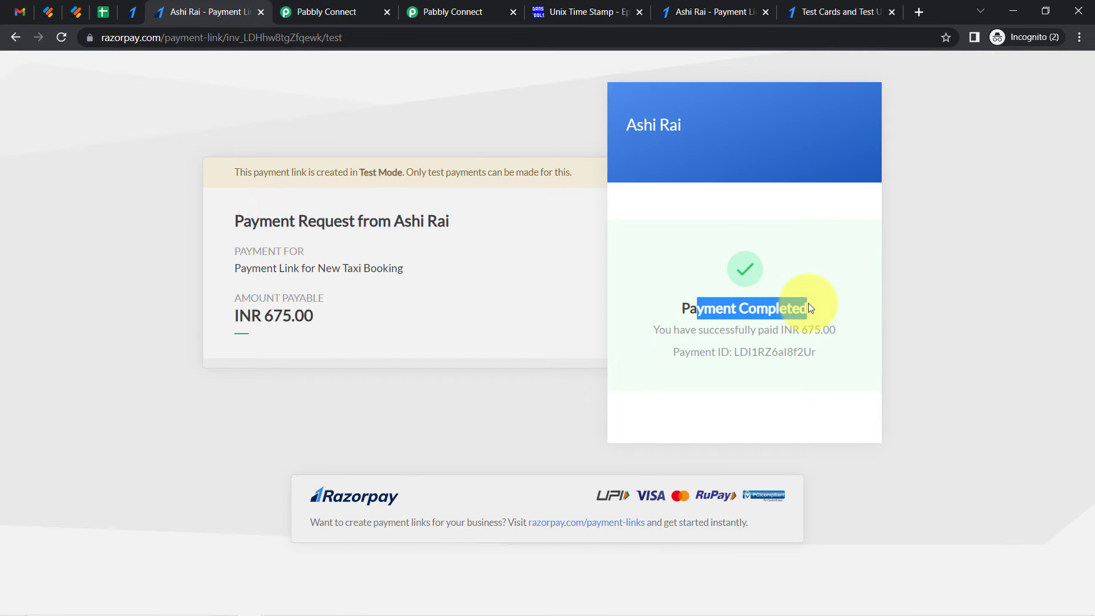
pyautogui.click(710, 337)
pyautogui.moveTo(700, 334); pyautogui.dragTo(837, 330)
pyautogui.moveTo(680, 354); pyautogui.dragTo(732, 351)
pyautogui.doubleClick(760, 351)
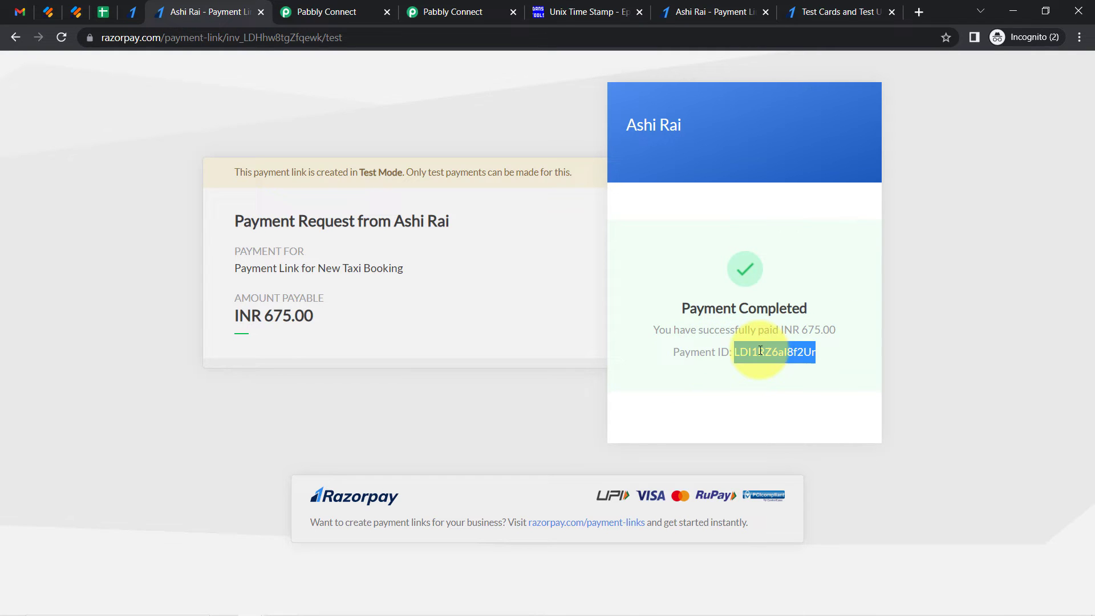
# Return to the Pabbly workflow and examine the captured Razorpay payment response fields such as payment ID, email, contact and event
pyautogui.click(361, 5)
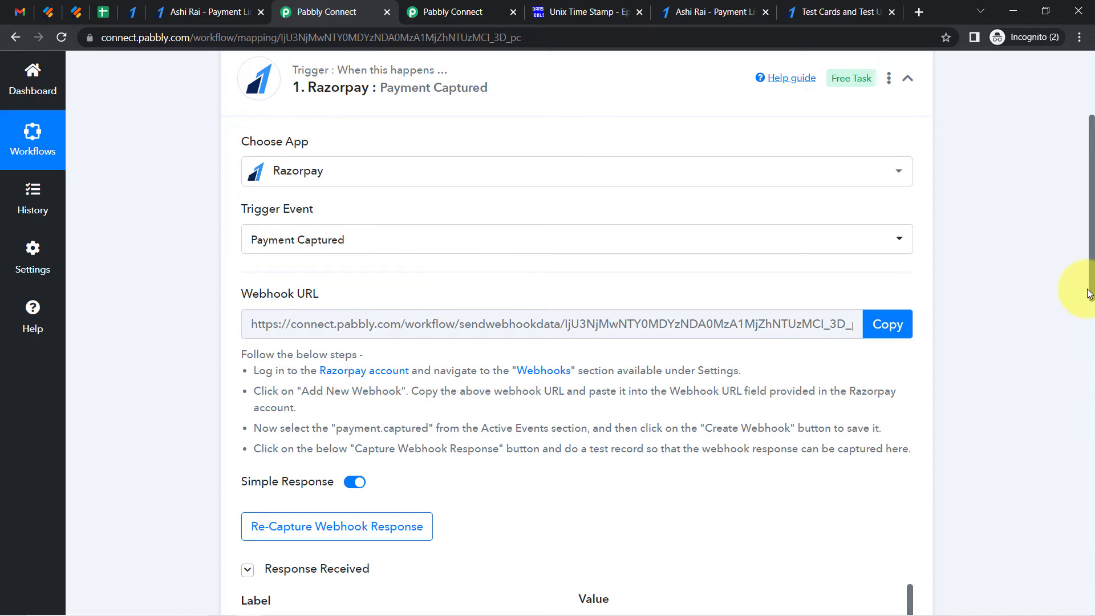
pyautogui.moveTo(1090, 288); pyautogui.dragTo(1091, 204)
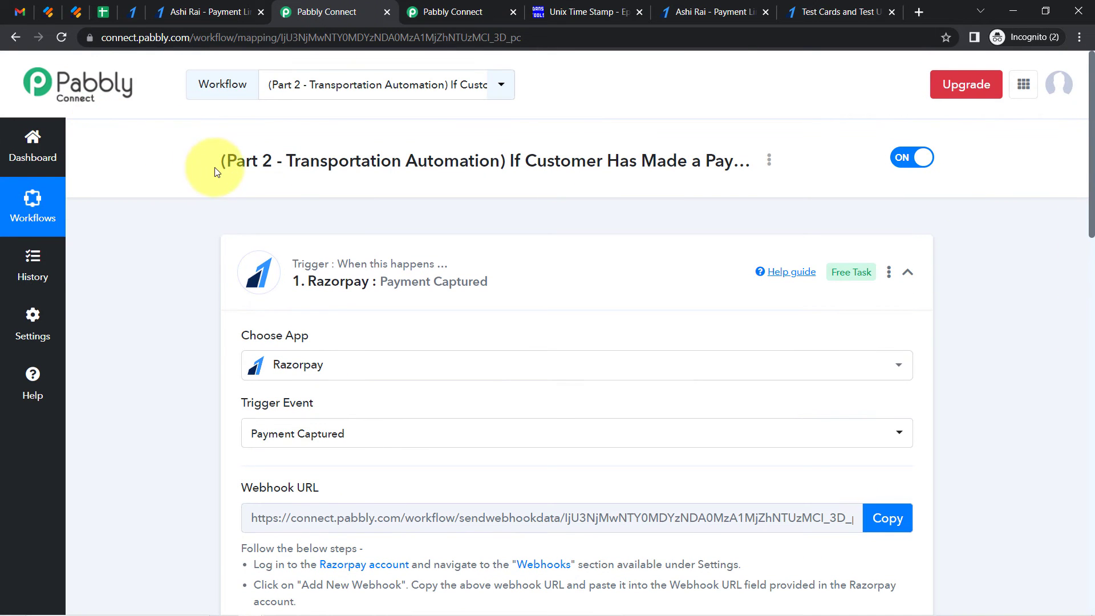
pyautogui.moveTo(236, 164); pyautogui.dragTo(332, 167)
pyautogui.moveTo(1091, 216); pyautogui.dragTo(1090, 398)
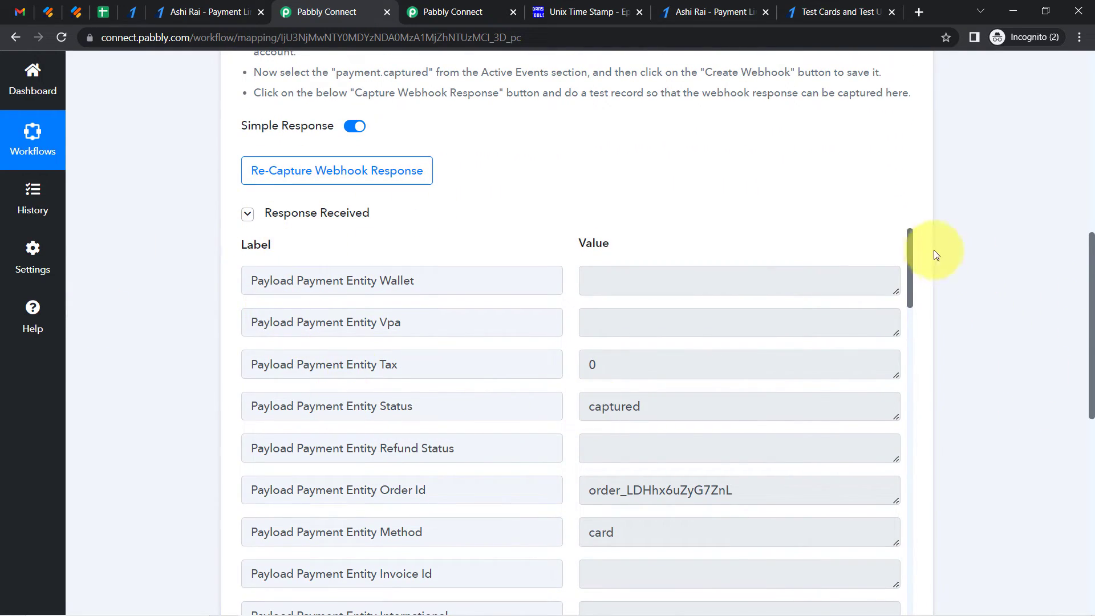
pyautogui.moveTo(909, 247); pyautogui.dragTo(908, 317)
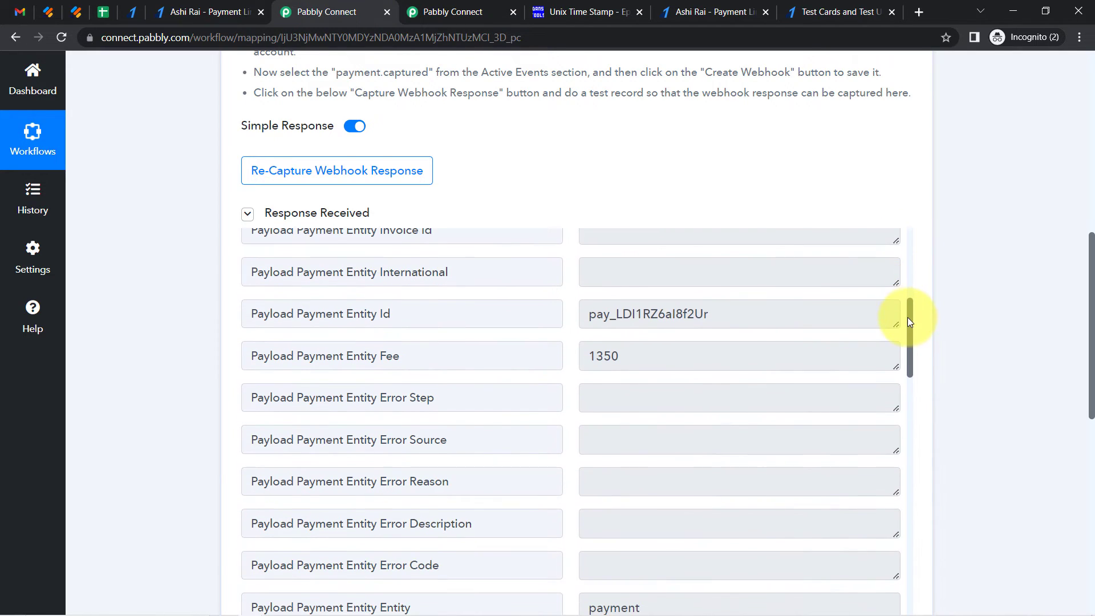
pyautogui.doubleClick(628, 314)
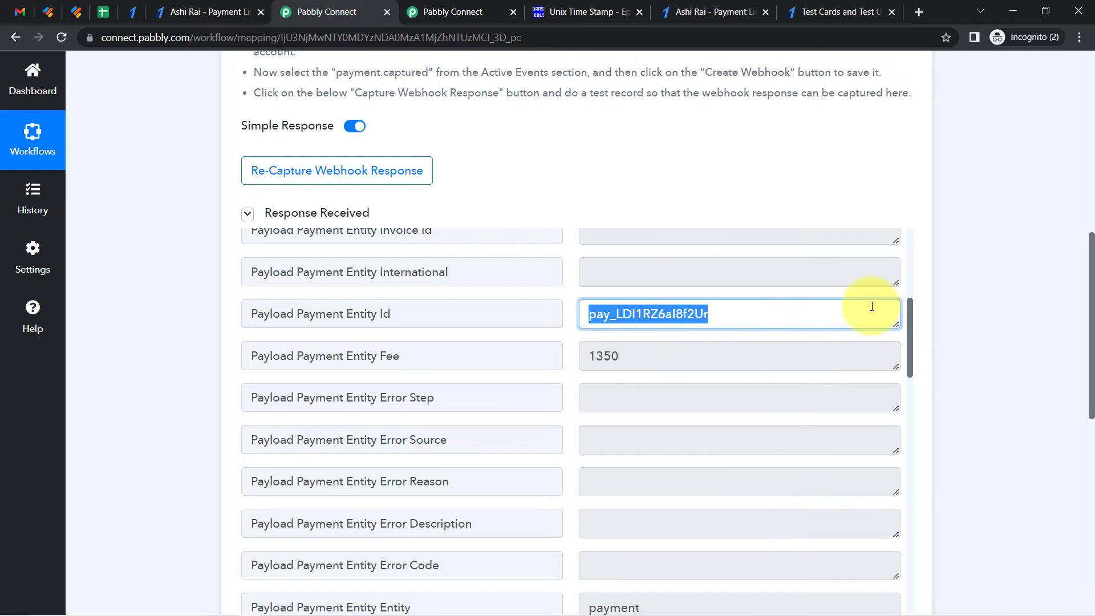
pyautogui.moveTo(909, 313); pyautogui.dragTo(913, 374)
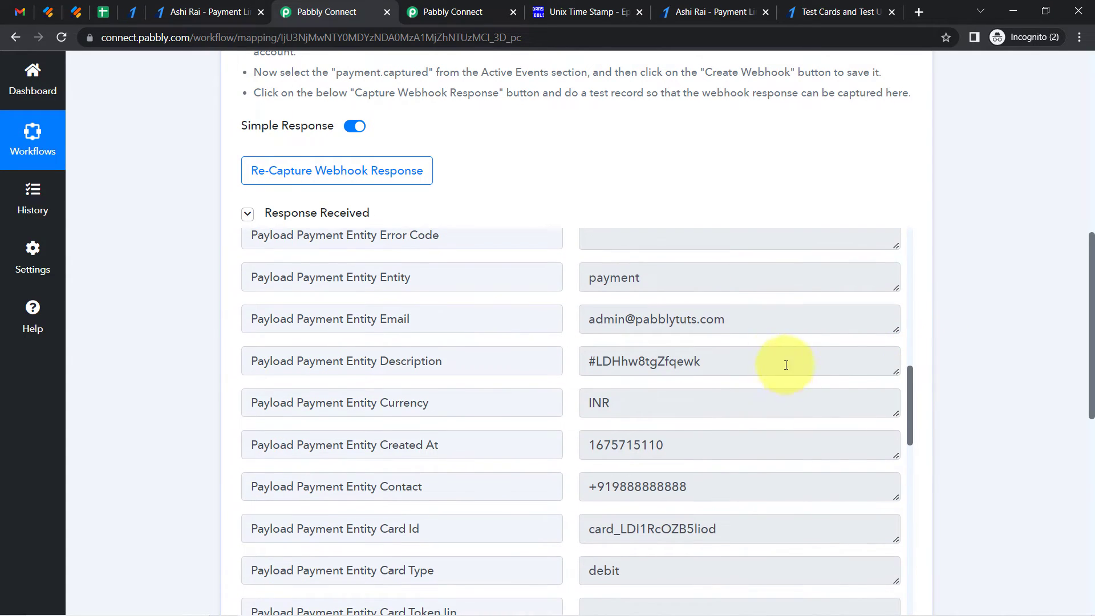
pyautogui.doubleClick(661, 333)
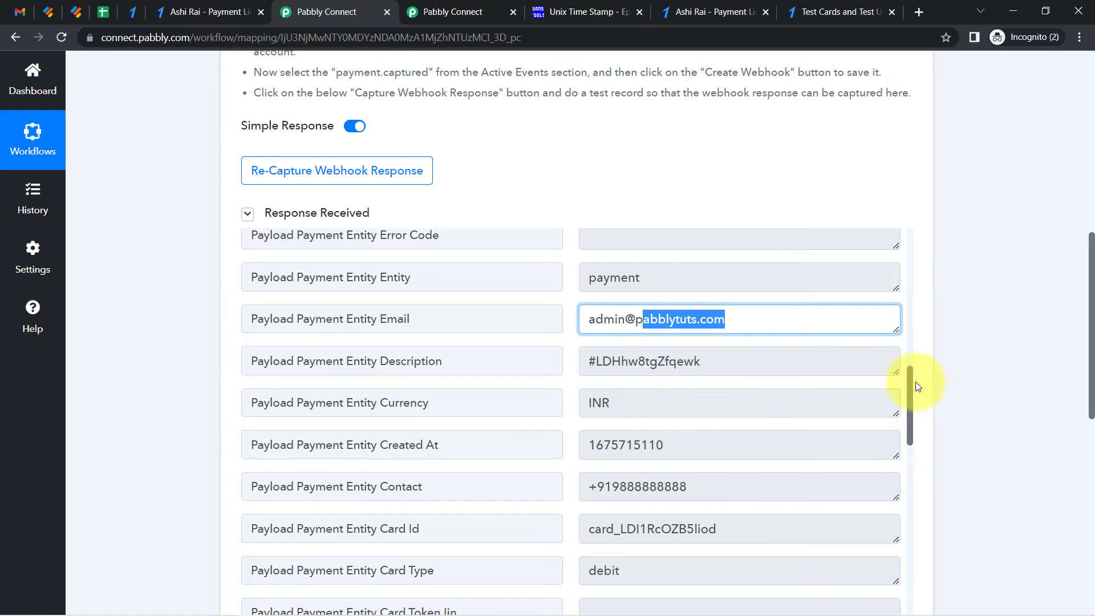
pyautogui.moveTo(909, 381); pyautogui.dragTo(910, 411)
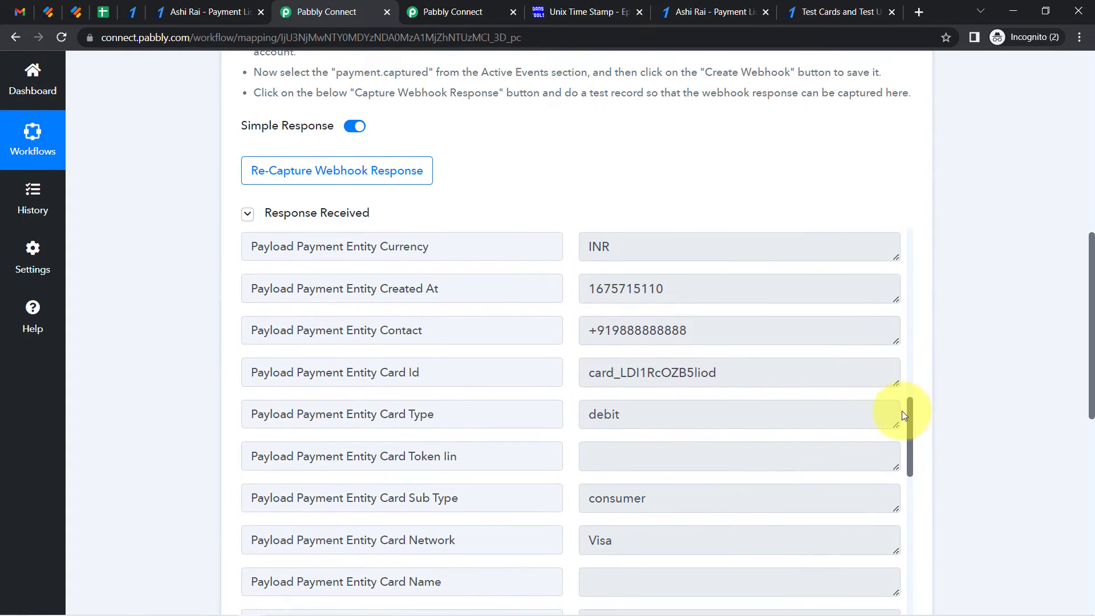
pyautogui.doubleClick(656, 331)
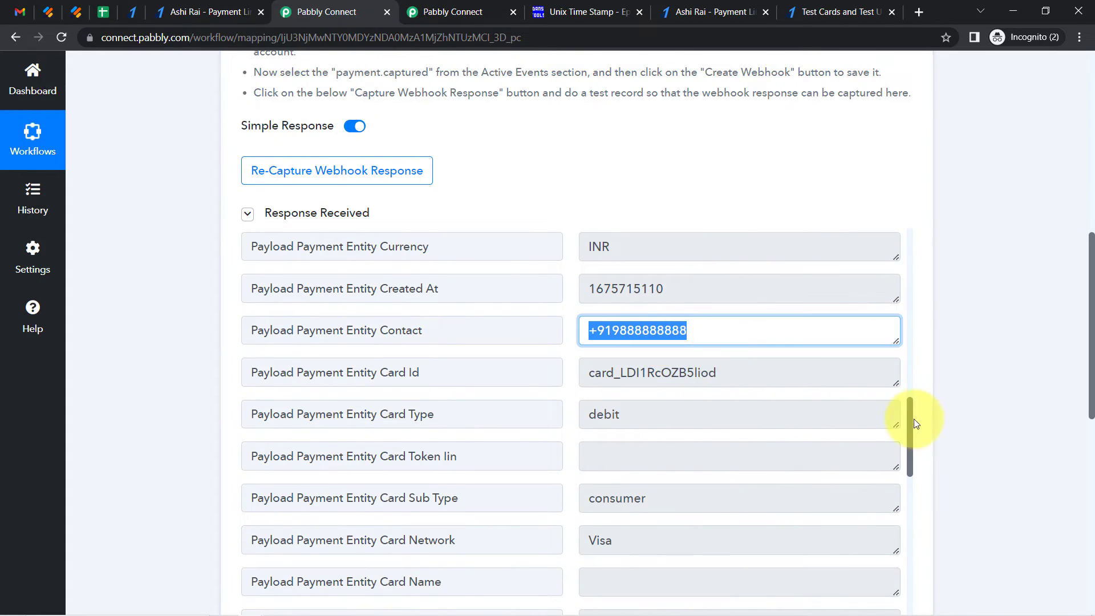
pyautogui.moveTo(912, 415); pyautogui.dragTo(923, 587)
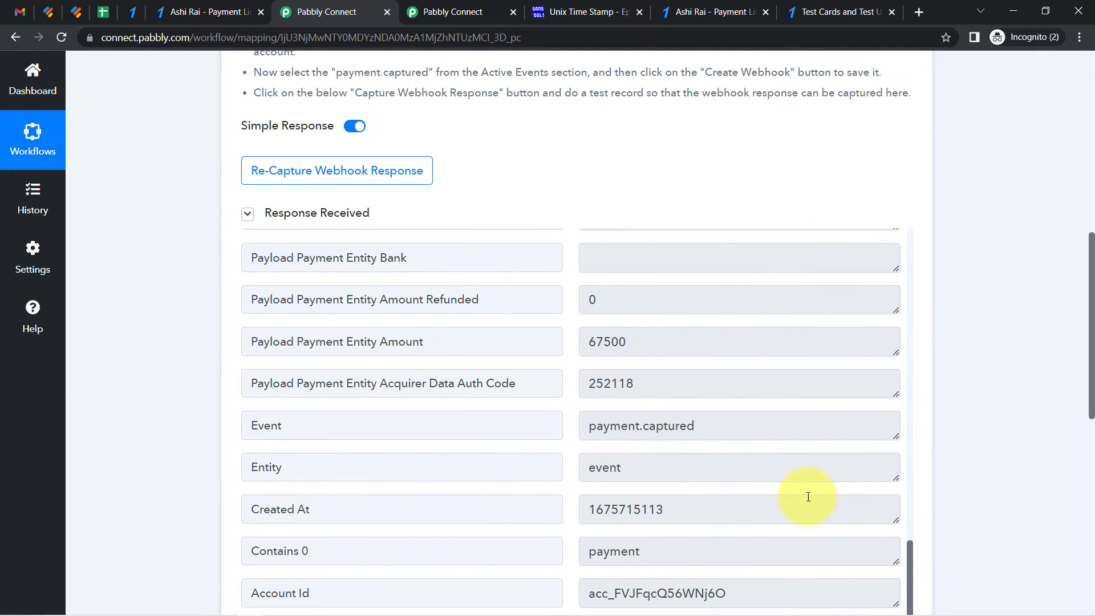
pyautogui.click(640, 437)
pyautogui.doubleClick(642, 436)
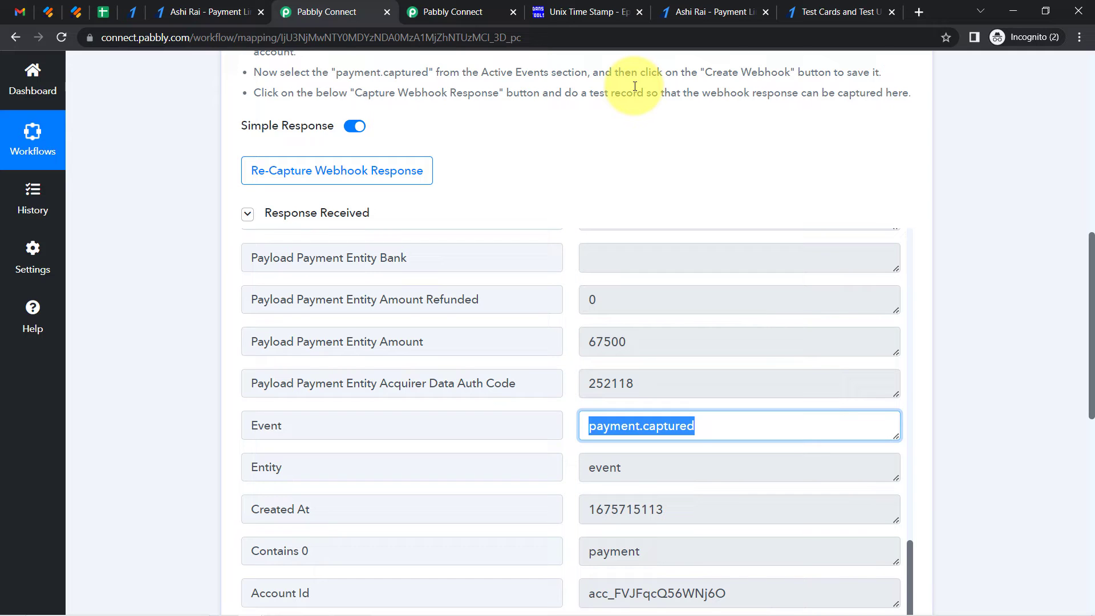
# Add a Gmail action step after the Razorpay trigger
pyautogui.moveTo(1092, 248); pyautogui.dragTo(1009, 401)
pyautogui.click(396, 285)
pyautogui.click(320, 384)
pyautogui.write('gmail')
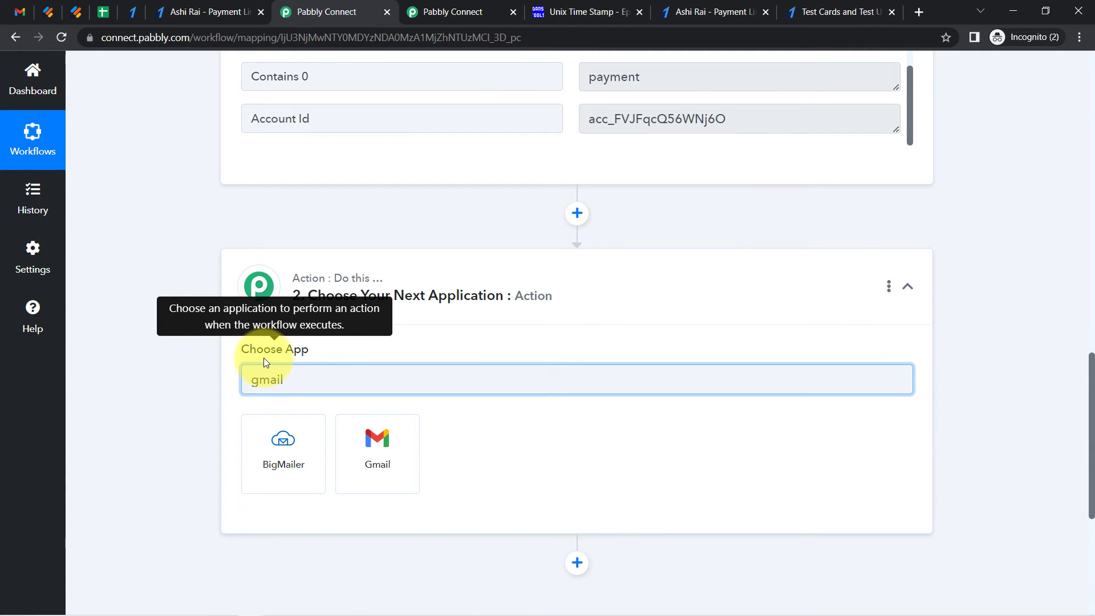
pyautogui.click(375, 436)
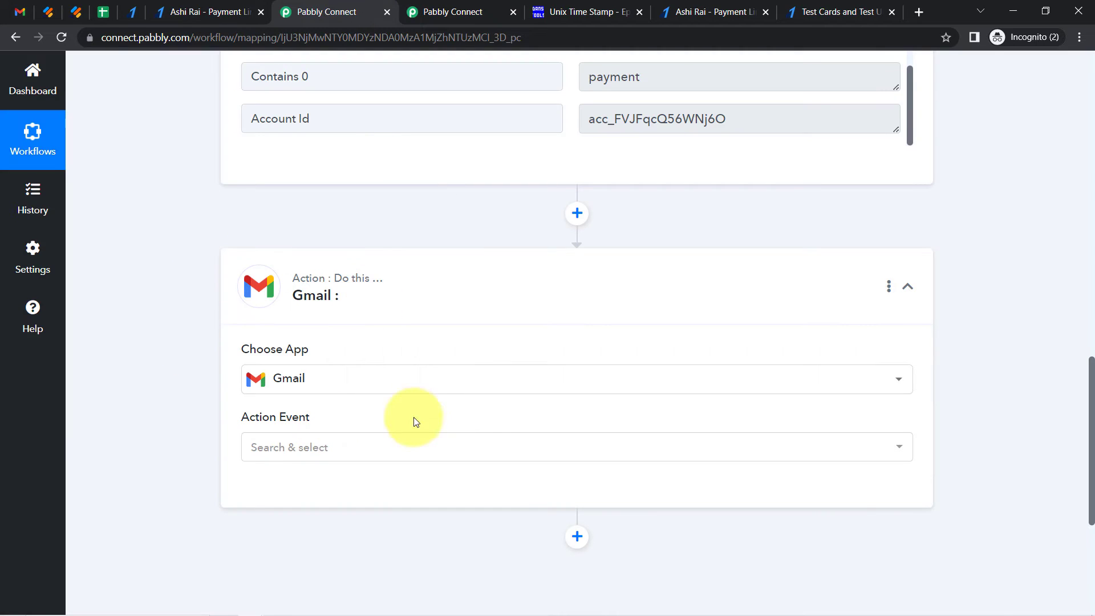
# Choose the Send Email action event and connect it with the existing Gmail connection
pyautogui.click(253, 449)
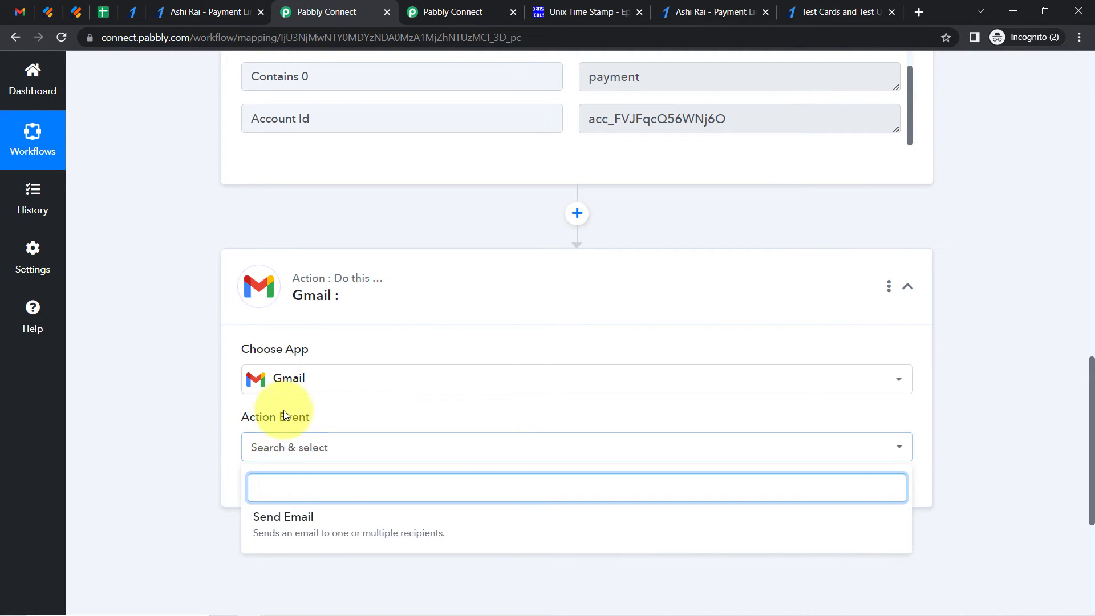
pyautogui.click(268, 517)
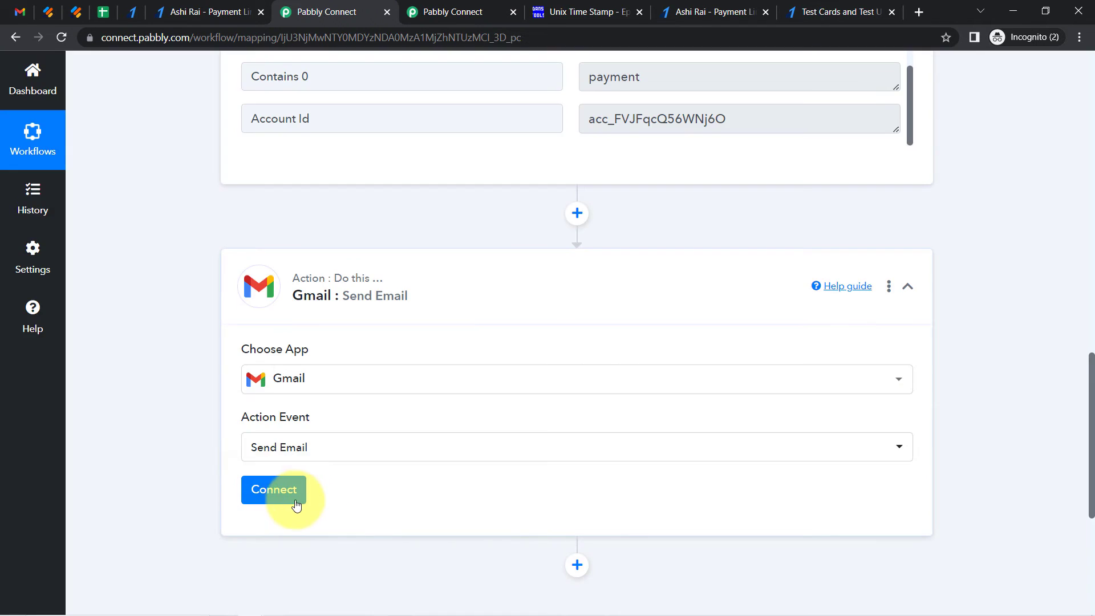
pyautogui.click(286, 494)
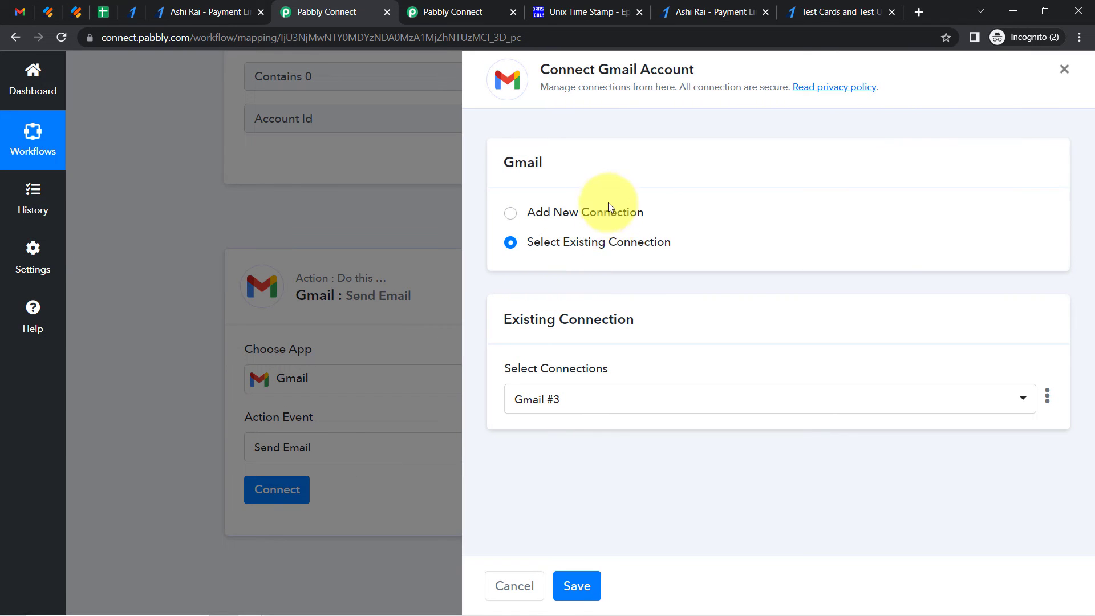
pyautogui.click(578, 587)
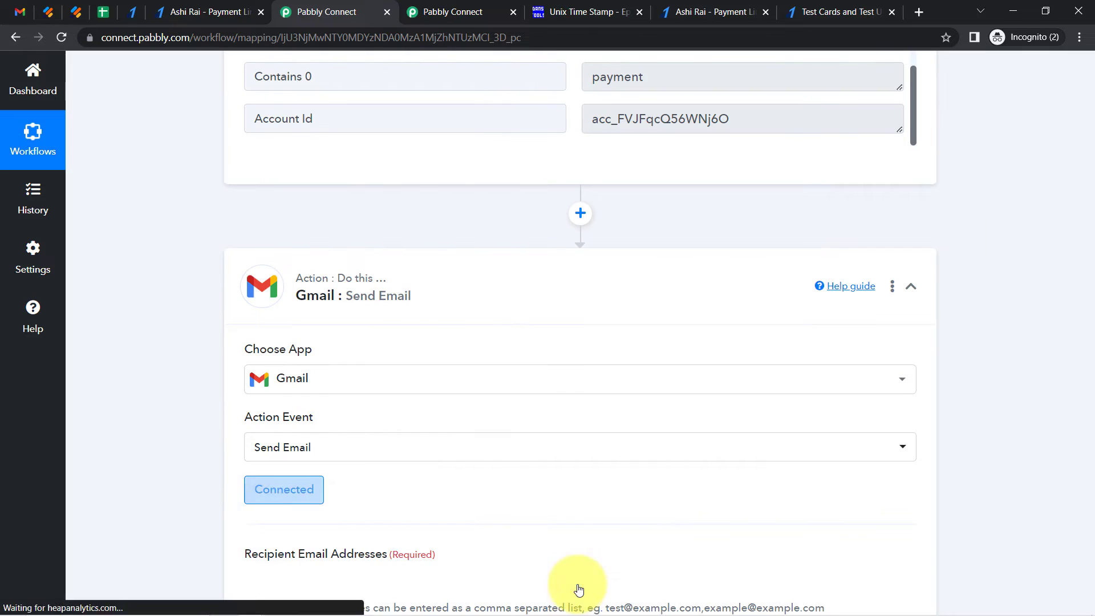
# Map the Razorpay payment entity email into the recipient email addresses
pyautogui.moveTo(1093, 272); pyautogui.dragTo(1093, 345)
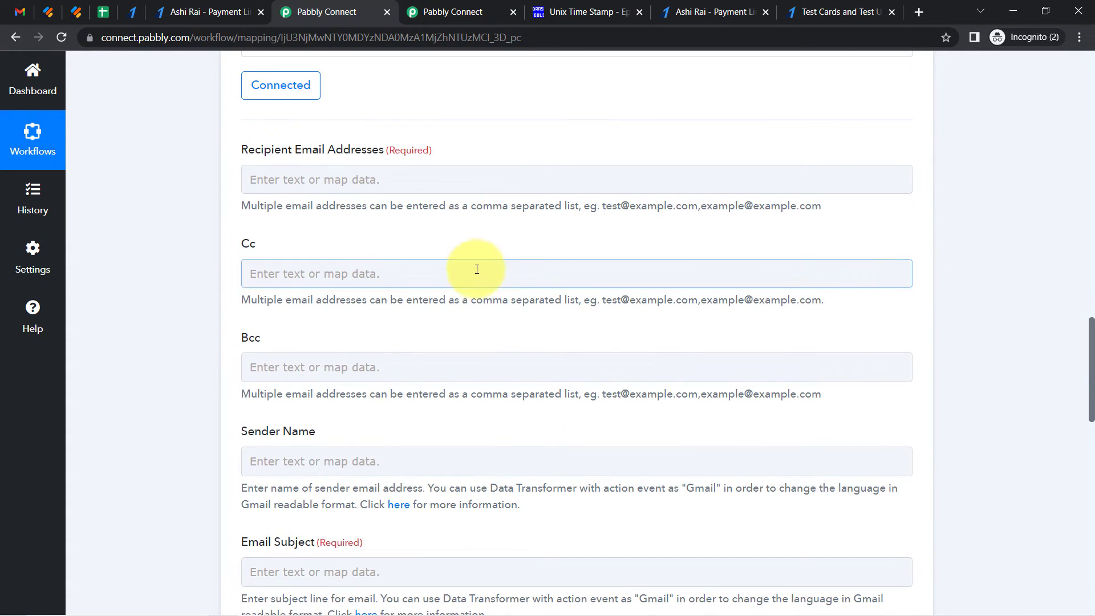
pyautogui.click(256, 177)
pyautogui.click(269, 246)
pyautogui.write('@')
pyautogui.click(363, 334)
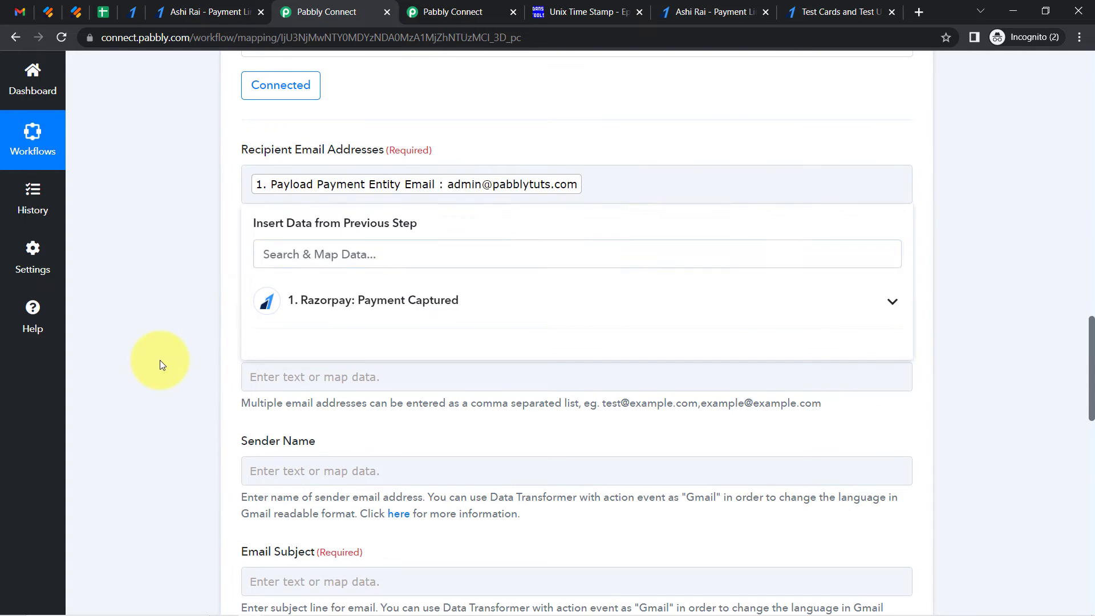
pyautogui.click(160, 361)
pyautogui.scroll(-4, 1090, 365)
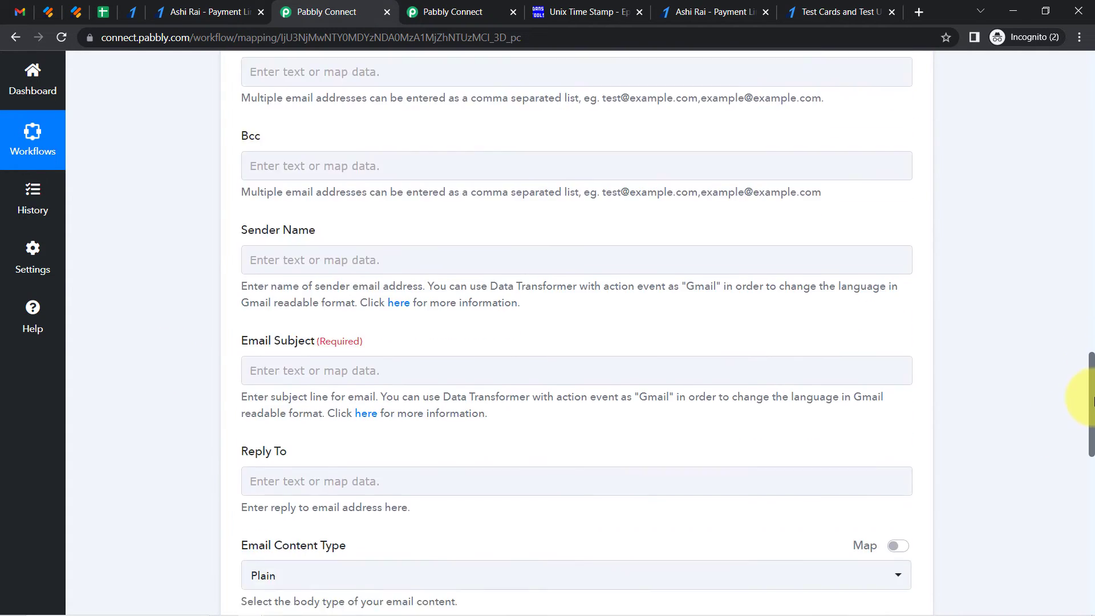
# Set the sender name to Tour&Travelling Agency
pyautogui.click(264, 237)
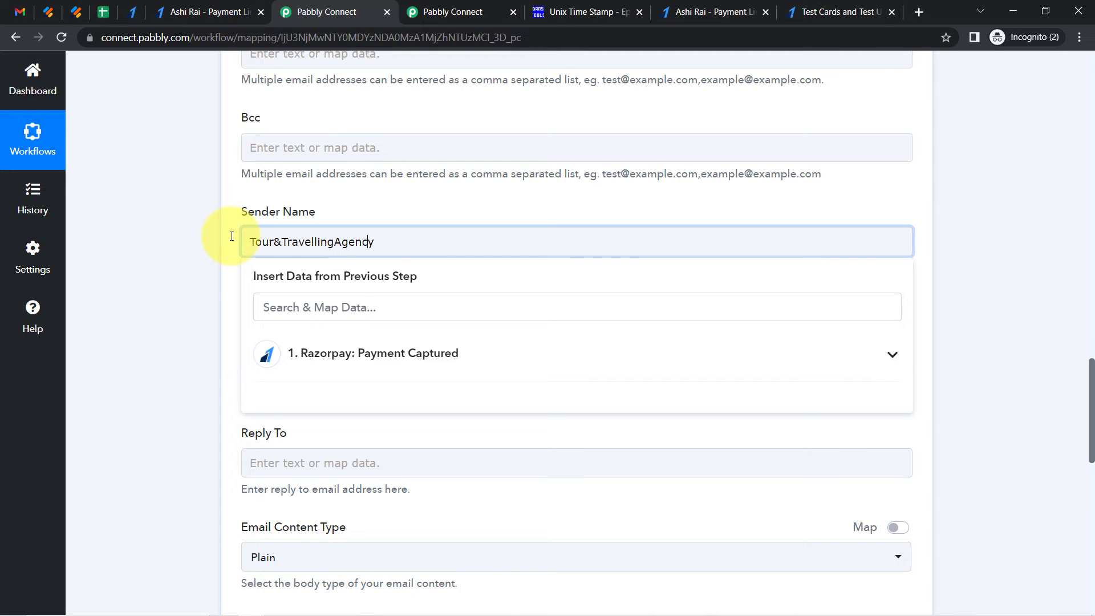
pyautogui.click(214, 233)
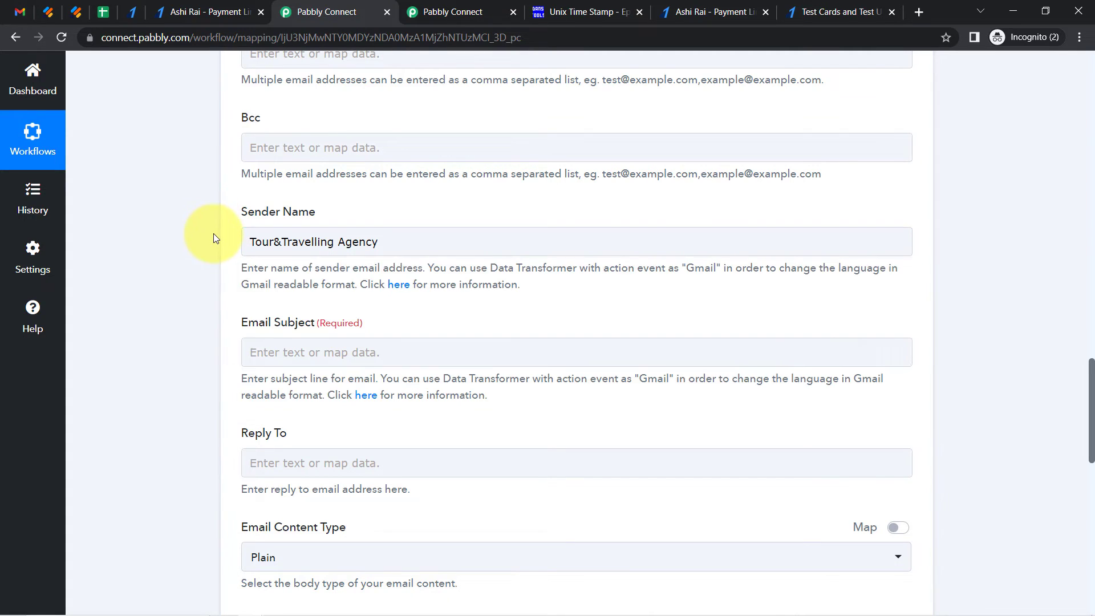
# Fill in the email subject
pyautogui.click(269, 346)
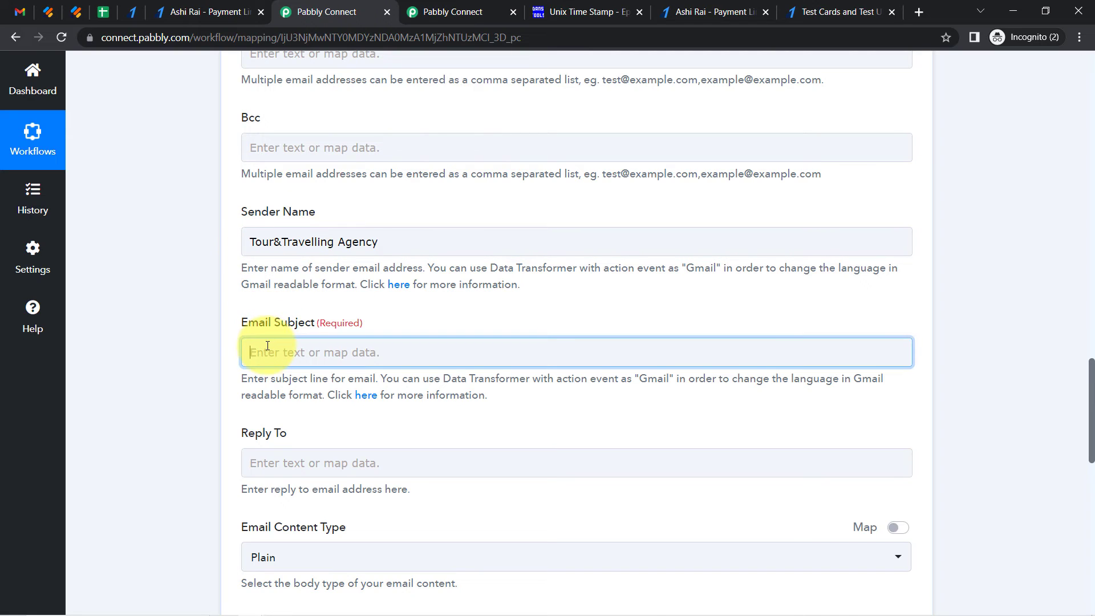
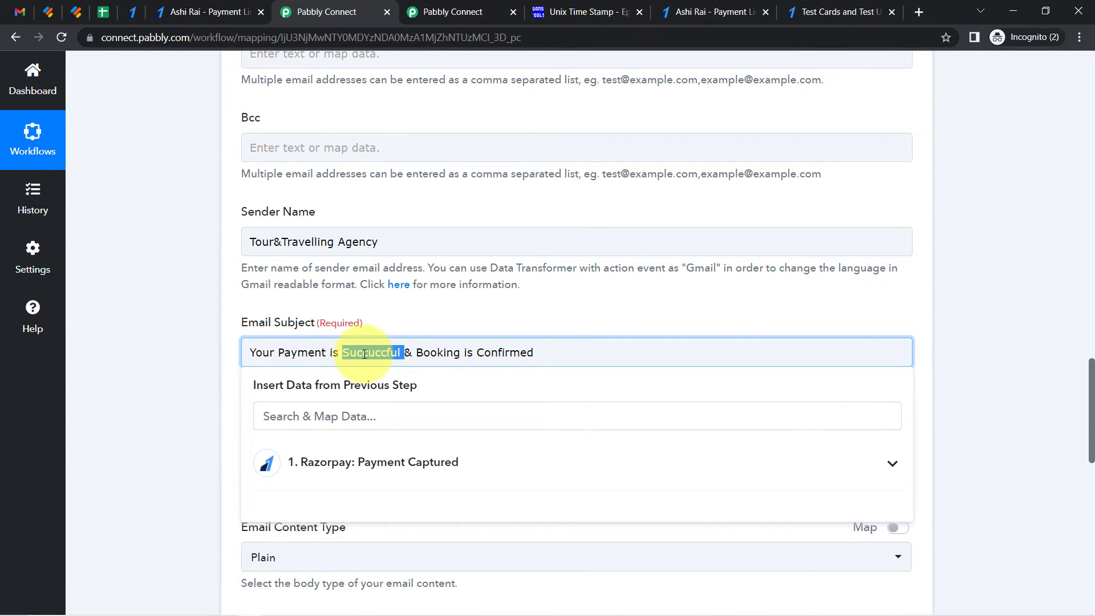
# Correct the spelling of Successful in the email subject
pyautogui.write('ss')
pyautogui.click(230, 407)
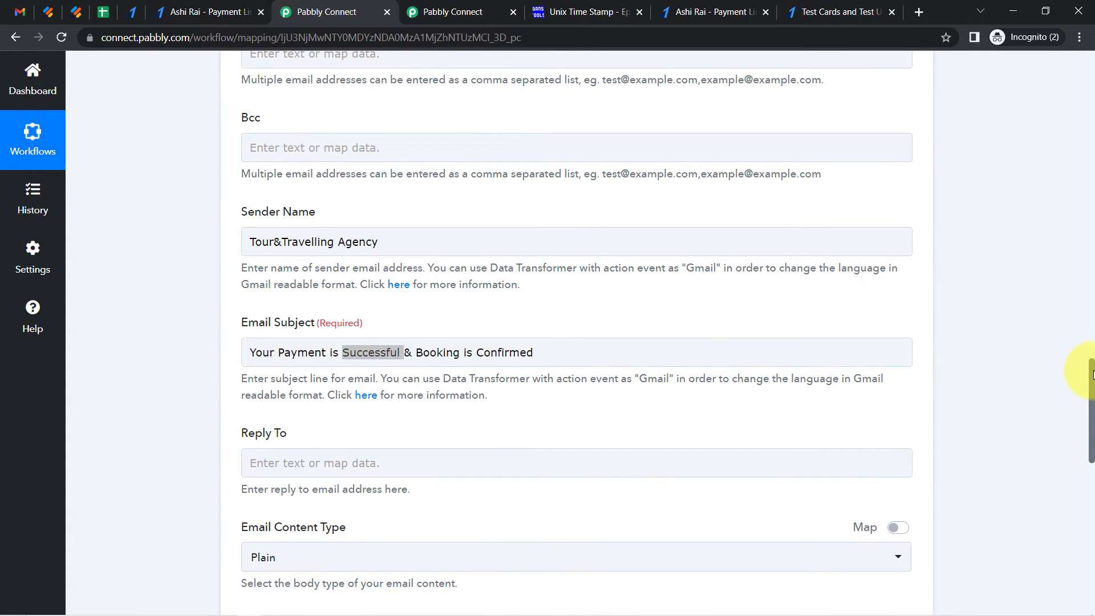
pyautogui.moveTo(1092, 373); pyautogui.dragTo(1092, 451)
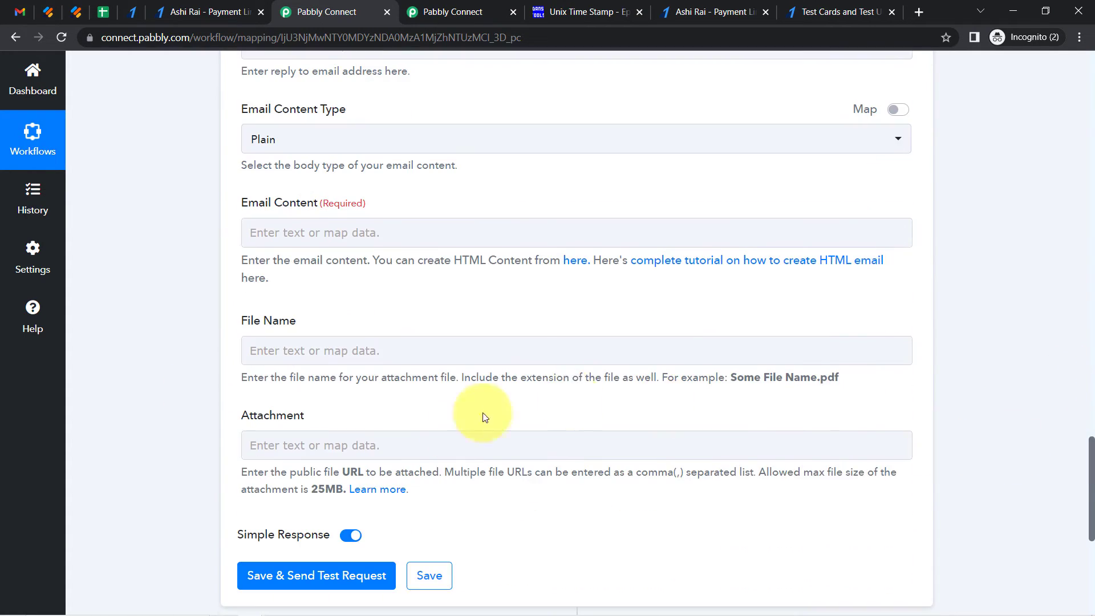
# Copy the payment-confirmation message from Notepad, paste it into the email content, and add a blank line after Hello
pyautogui.click(276, 608)
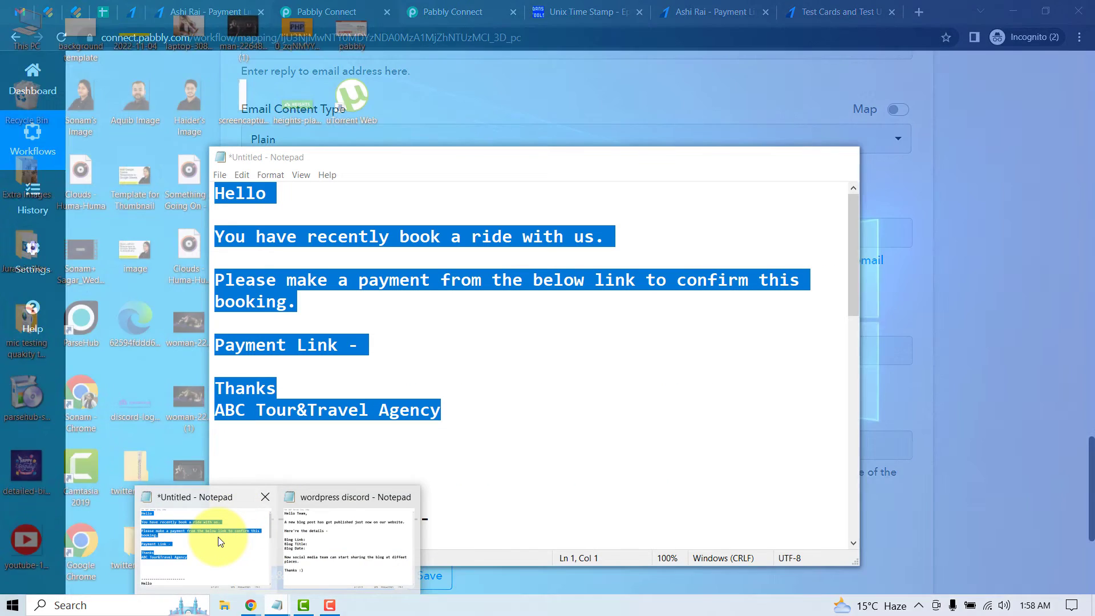
pyautogui.click(218, 536)
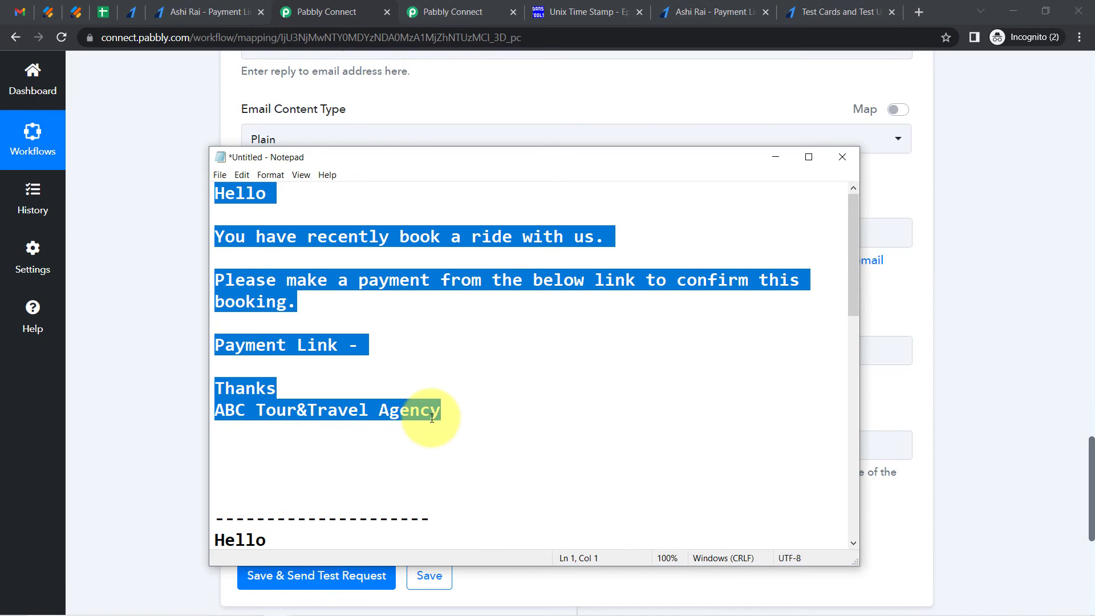
pyautogui.scroll(-5, 432, 418)
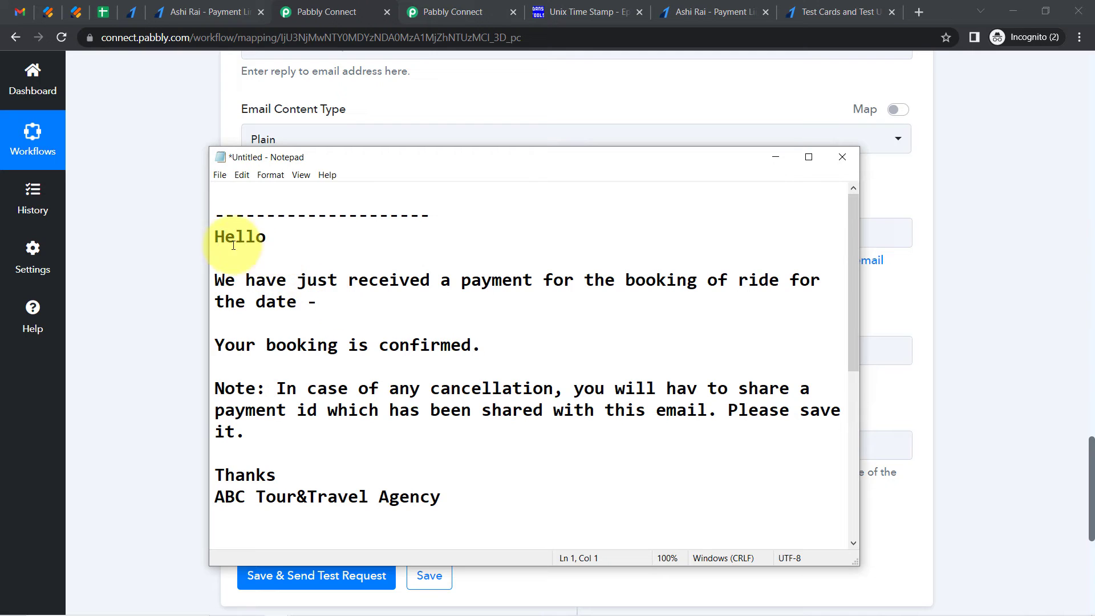
pyautogui.moveTo(220, 241); pyautogui.dragTo(494, 496)
pyautogui.hotkey('ctrl', 'c')
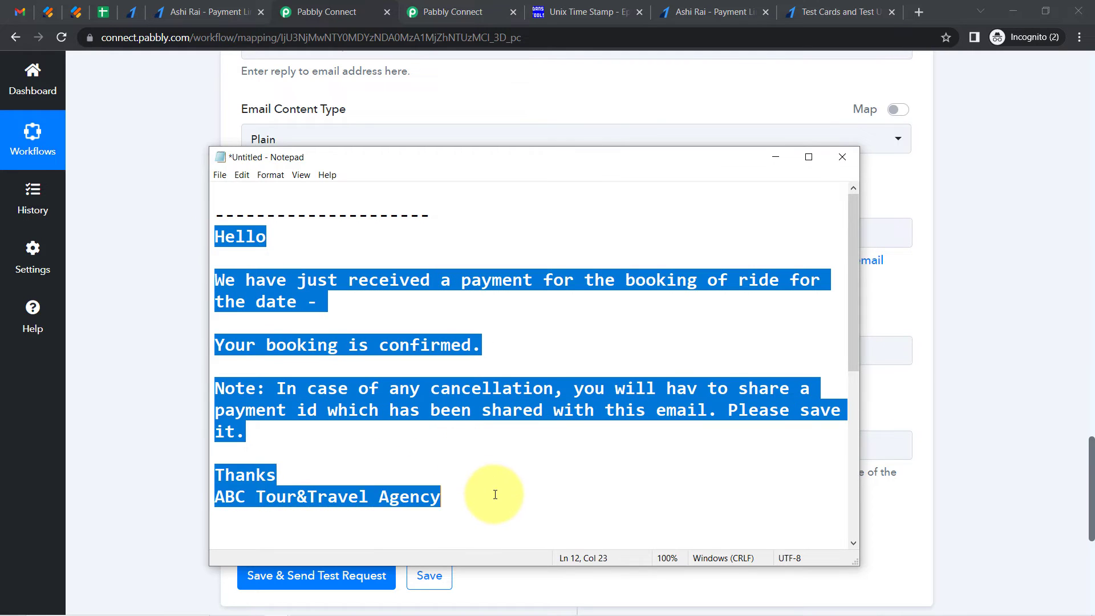
pyautogui.click(128, 392)
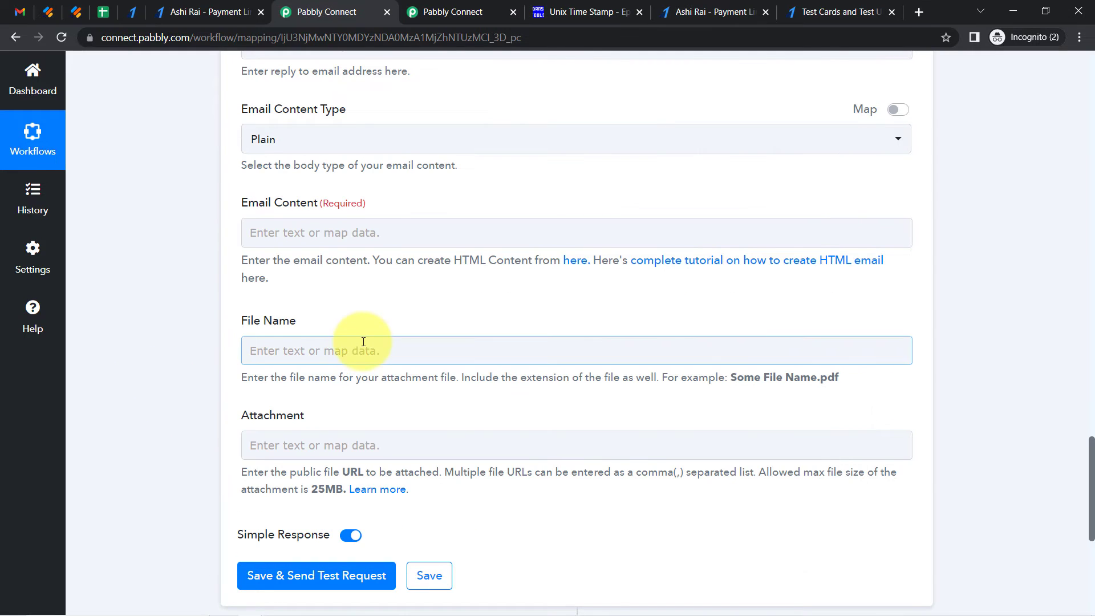
pyautogui.click(302, 230)
pyautogui.hotkey('ctrl', 'v')
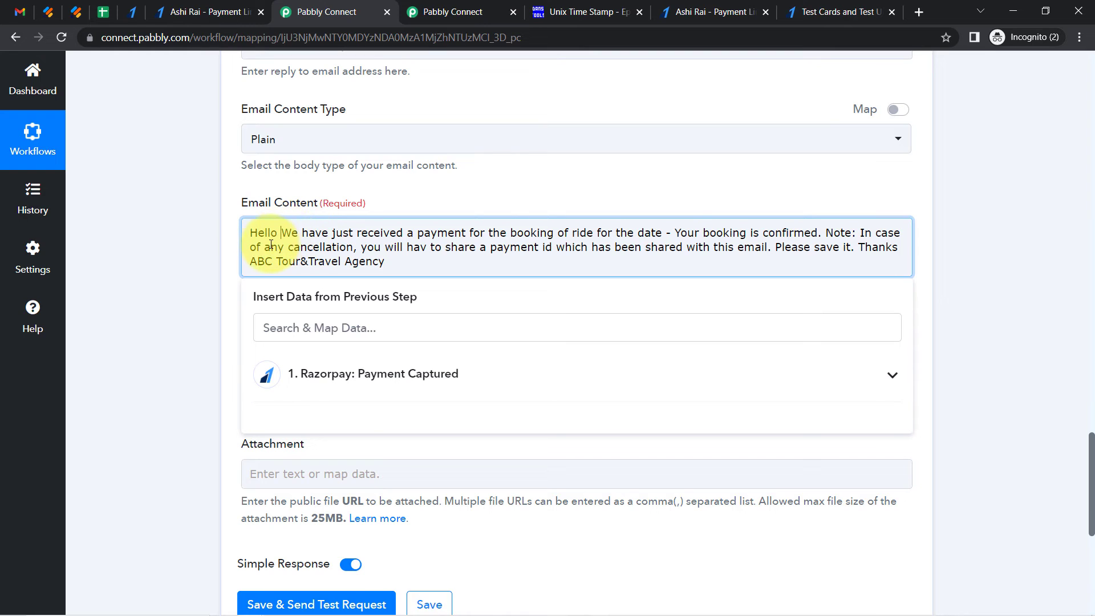
pyautogui.press('Return')
pyautogui.press('Return')
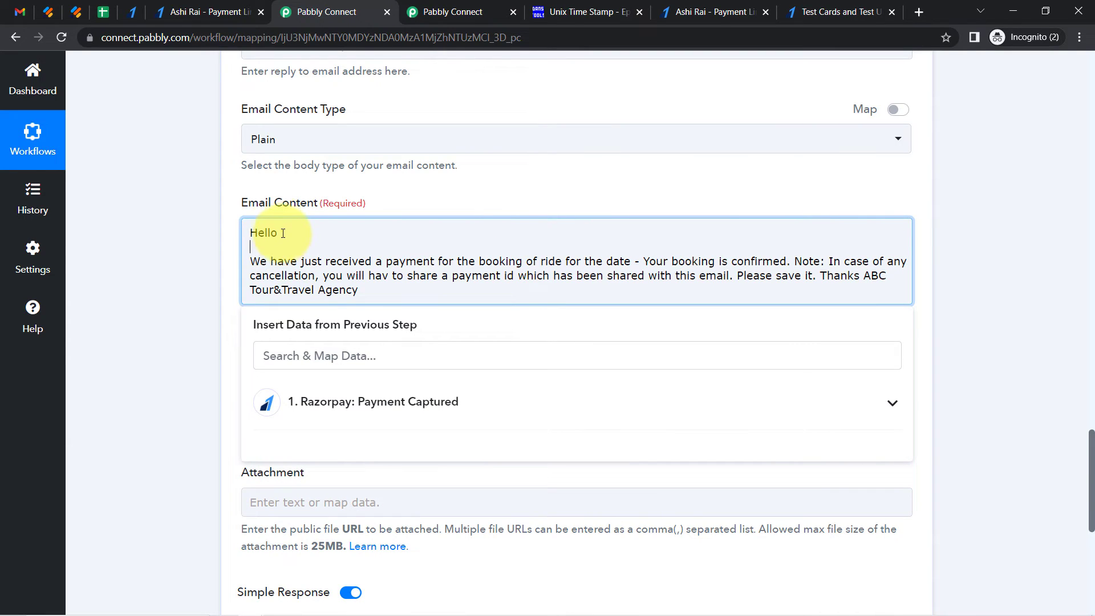
# Search the Razorpay mapped data fields and check the Razorpay payment completion page
pyautogui.click(287, 326)
pyautogui.write('dumm')
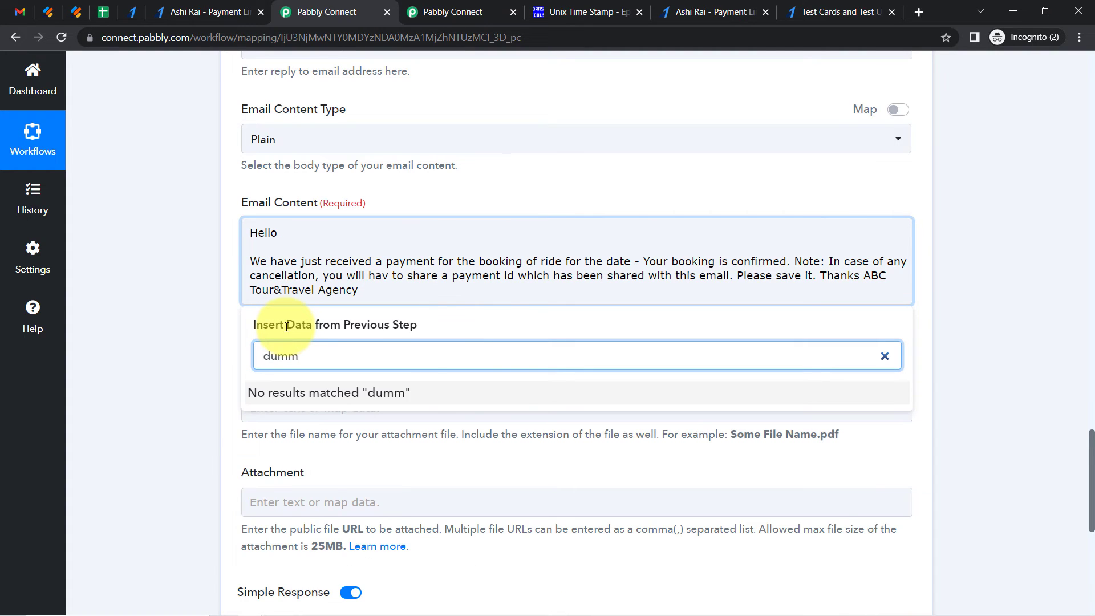
pyautogui.press('BackSpace')
pyautogui.press('BackSpace')
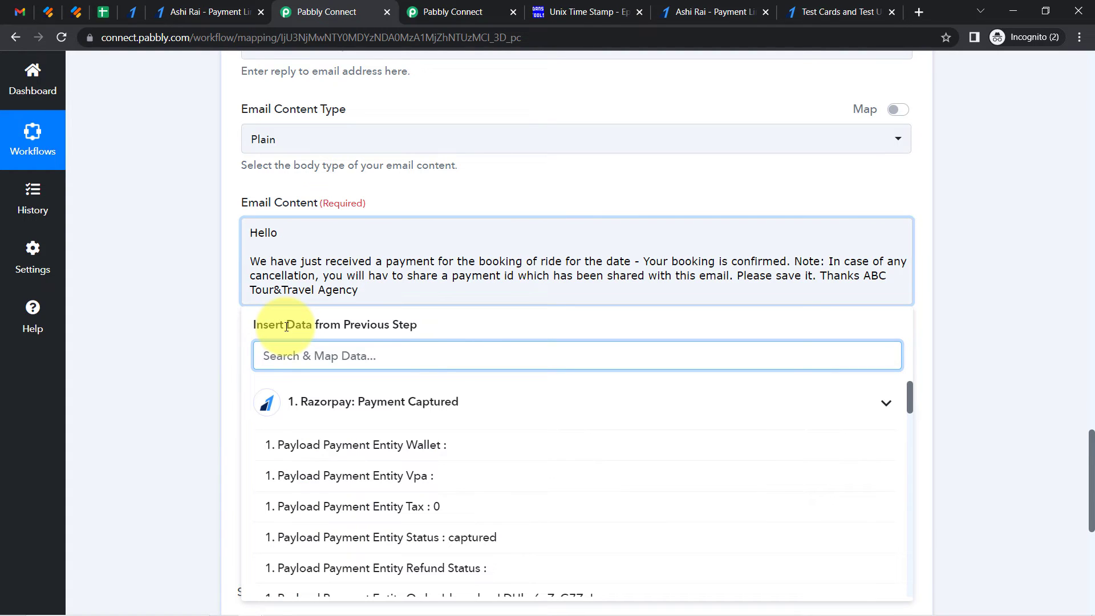
pyautogui.write('d')
pyautogui.press('BackSpace')
pyautogui.click(204, 265)
pyautogui.click(173, 8)
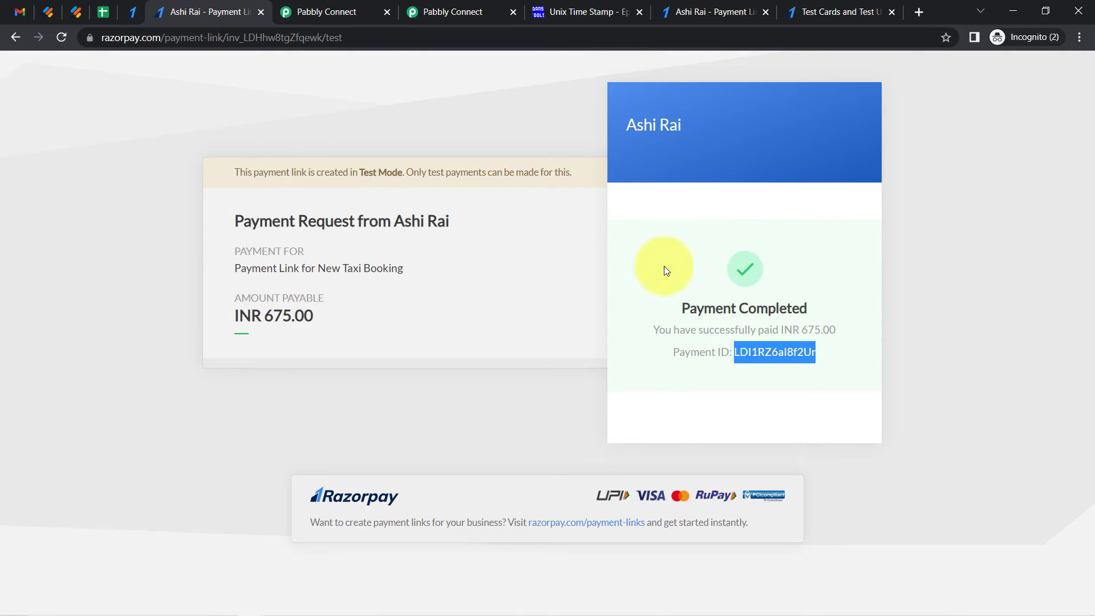
pyautogui.click(337, 6)
# Reword the first sentence to end 'payment for the Taxi booking.' and start a new paragraph after it
pyautogui.moveTo(256, 234); pyautogui.dragTo(288, 288)
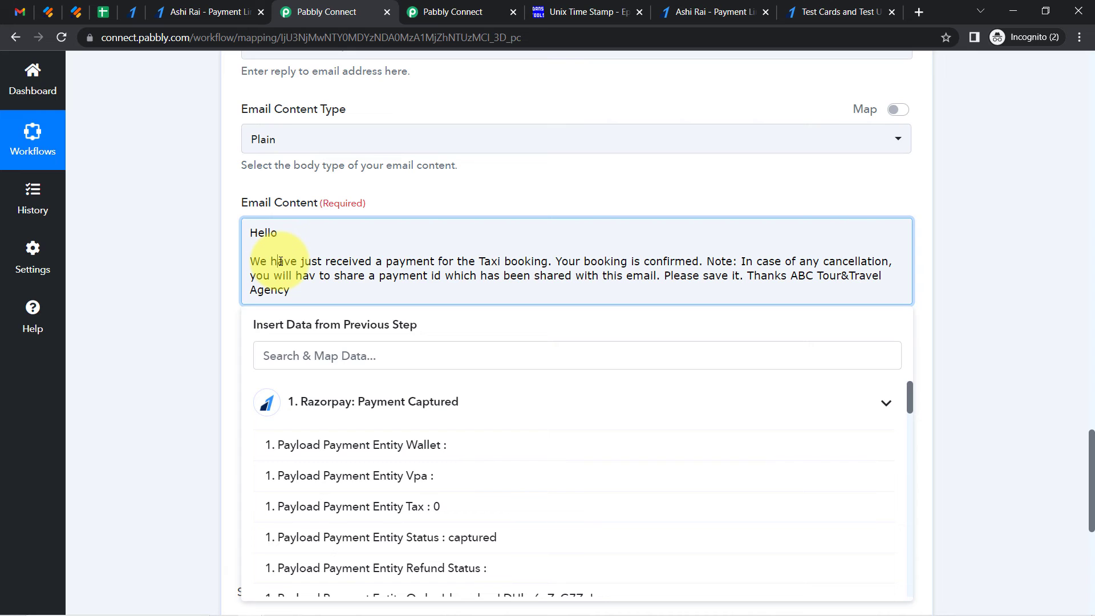
pyautogui.moveTo(270, 261); pyautogui.dragTo(417, 261)
pyautogui.click(417, 261)
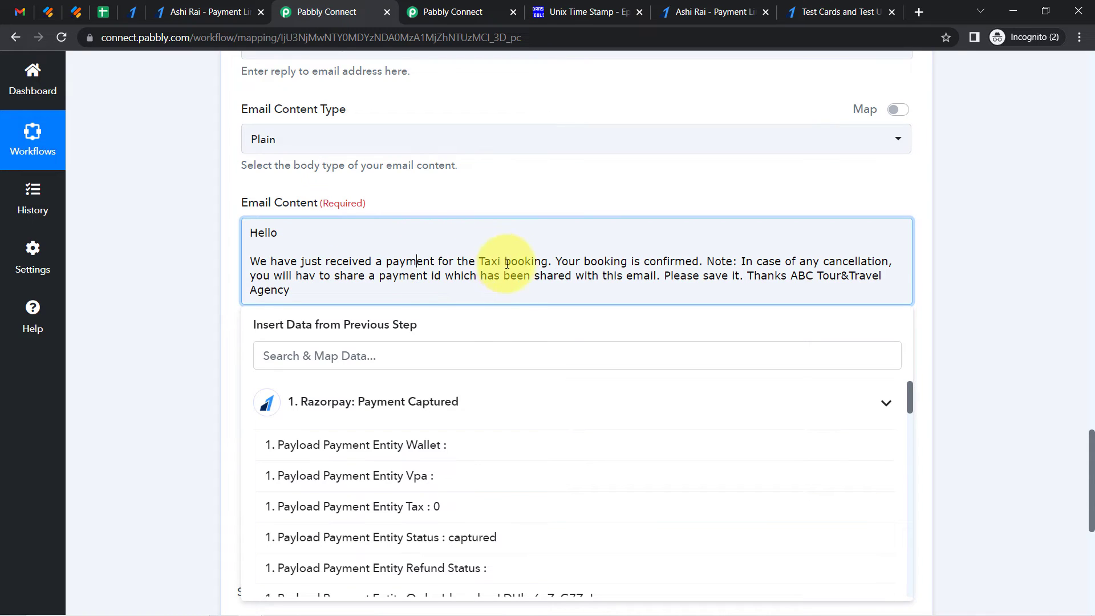
pyautogui.click(559, 260)
pyautogui.press('Return')
pyautogui.press('Return')
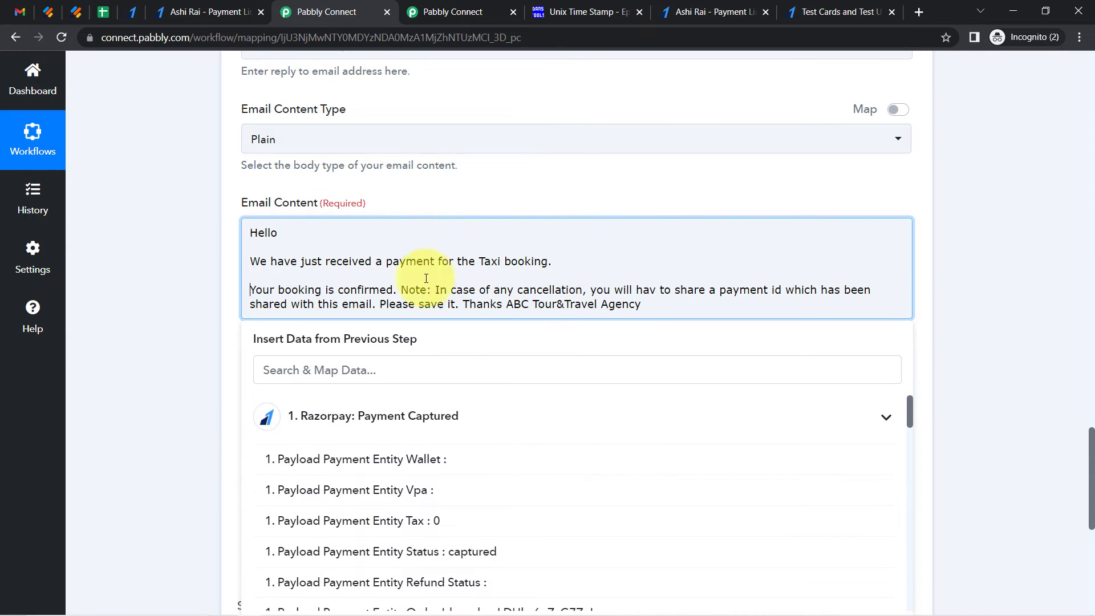
# Move the Note onto its own paragraph and fix 'hav' to 'have'
pyautogui.click(402, 291)
pyautogui.press('Return')
pyautogui.press('Return')
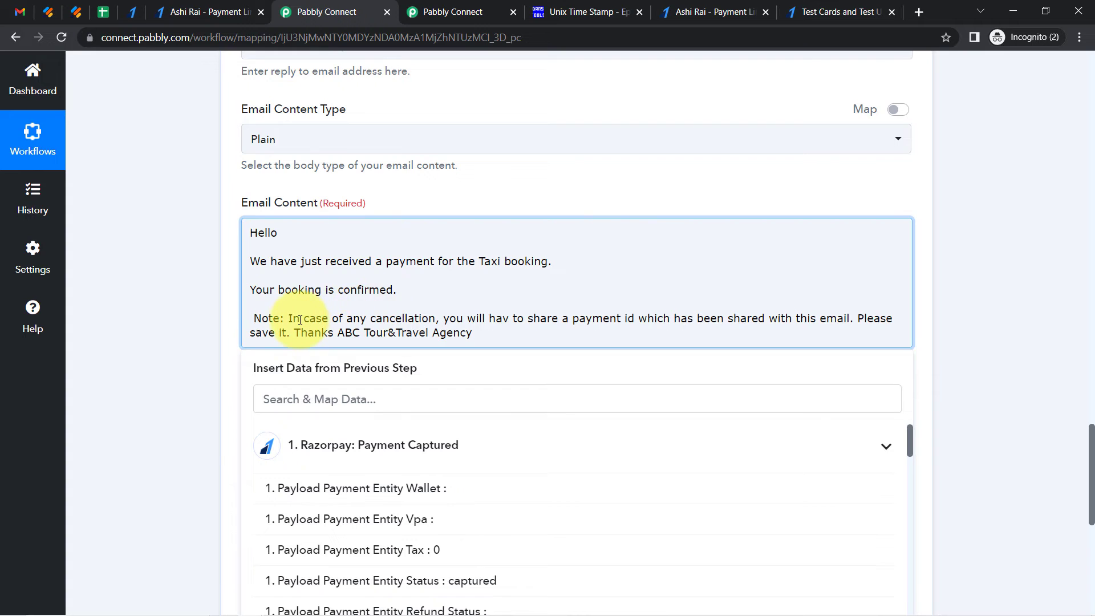
pyautogui.moveTo(372, 320); pyautogui.dragTo(459, 304)
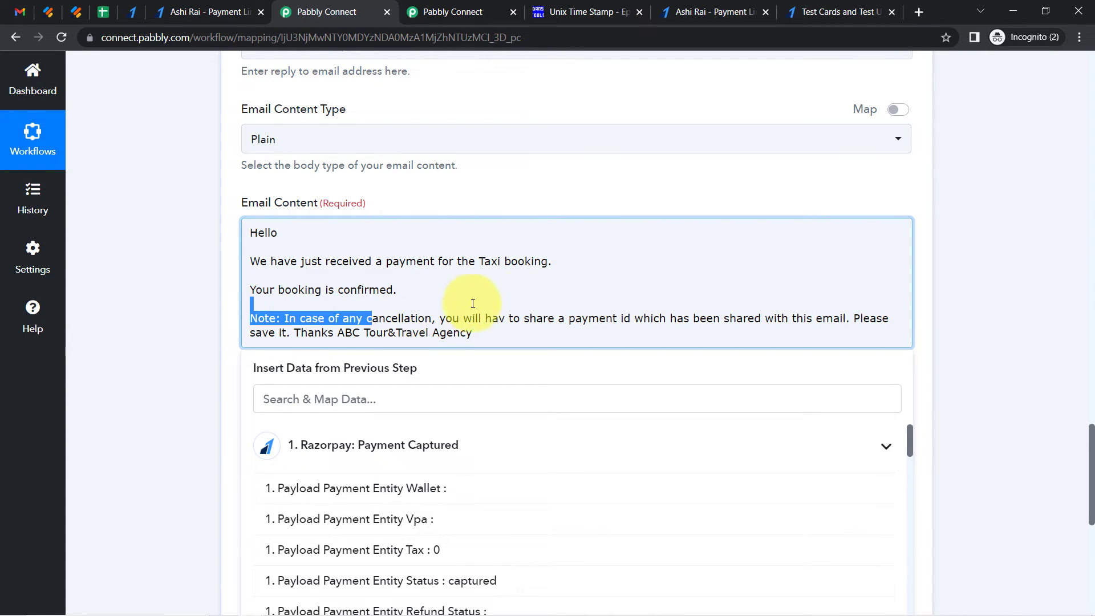
pyautogui.click(506, 317)
pyautogui.write('e')
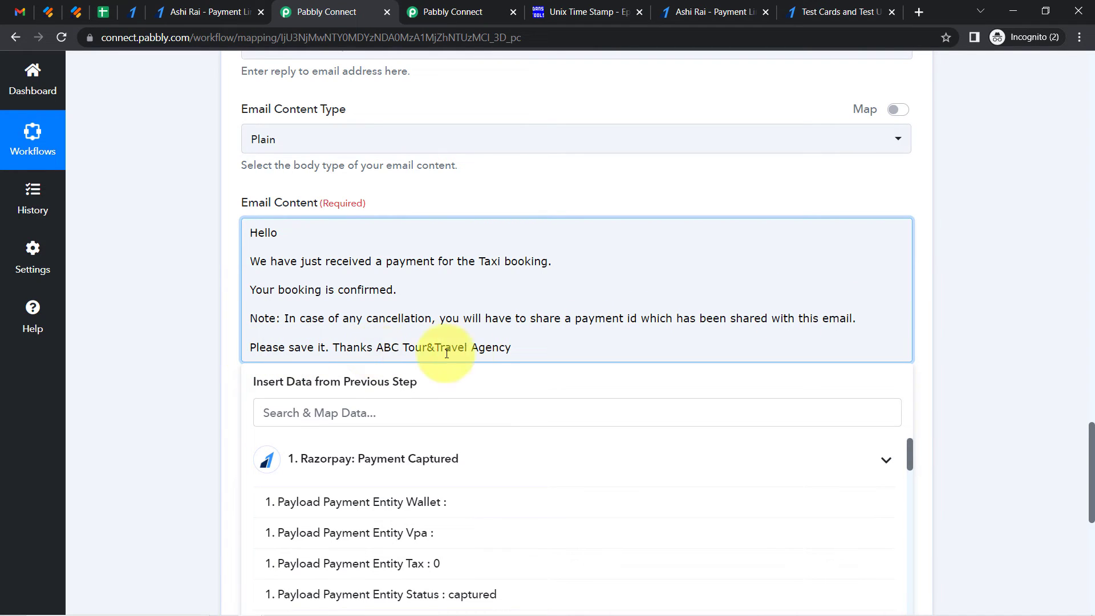
# Split 'Please save it', 'Thanks' and the agency name onto separate lines, ending 'Please save it' with a dash
pyautogui.click(333, 348)
pyautogui.press('Return')
pyautogui.press('Return')
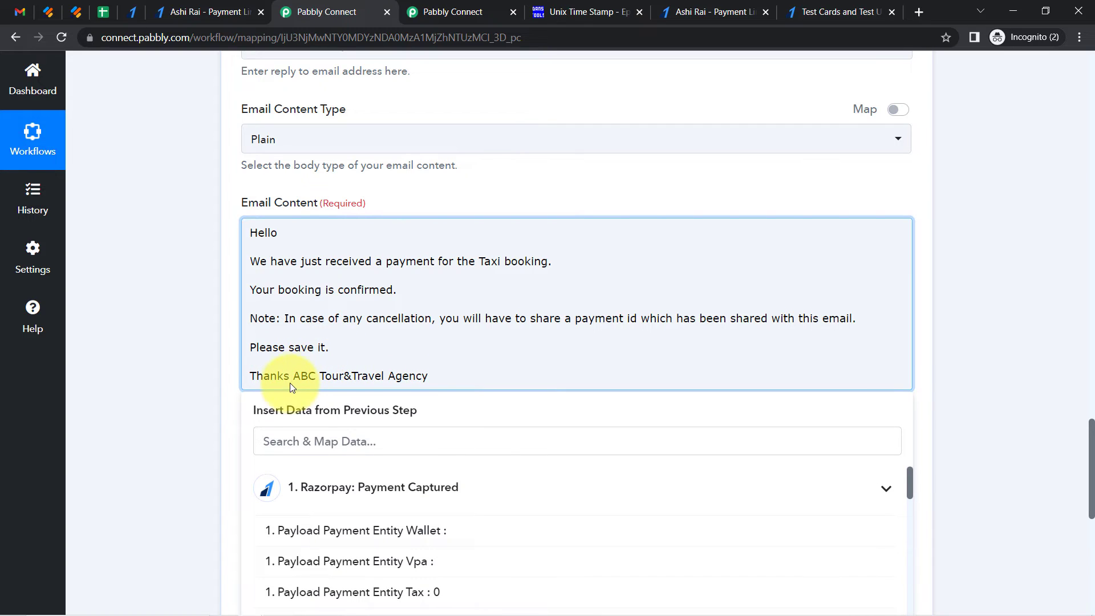
pyautogui.click(294, 377)
pyautogui.press('Return')
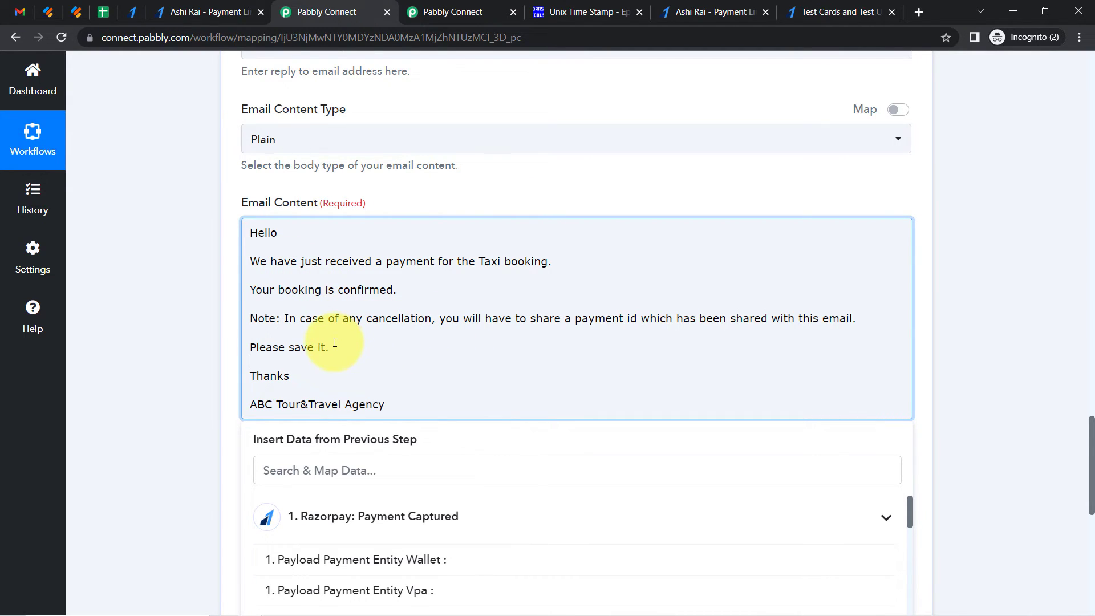
pyautogui.press('Delete')
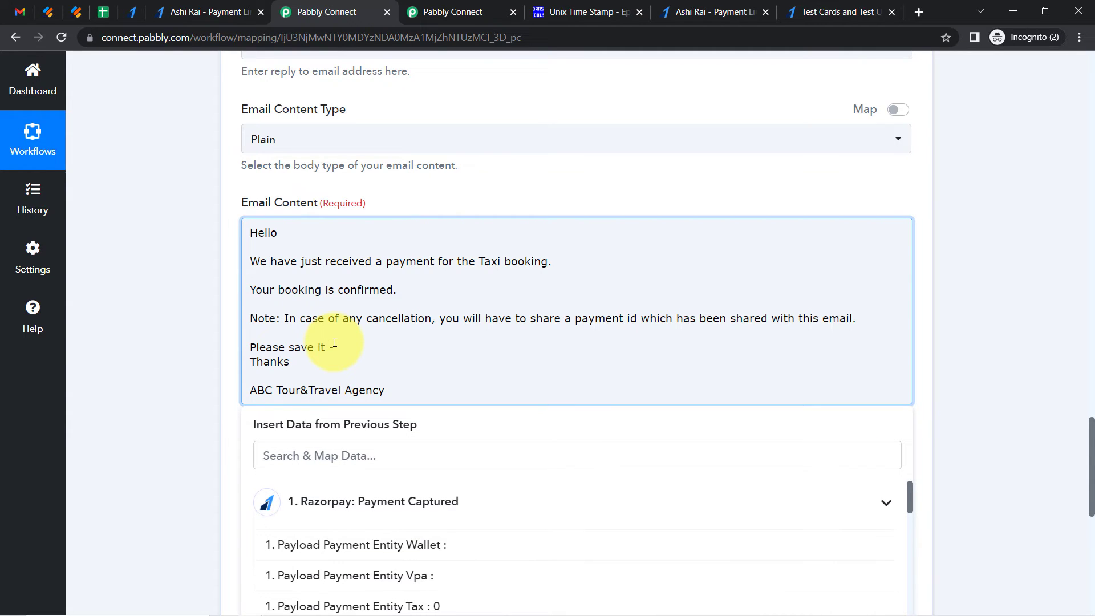
pyautogui.press('Return')
pyautogui.press('Return')
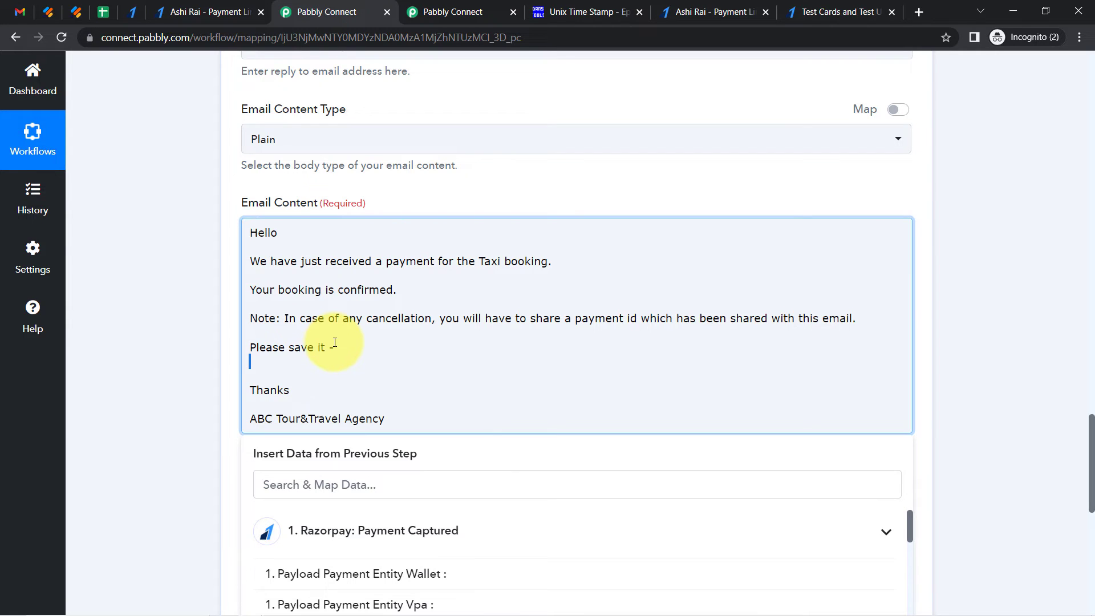
# Insert the Payload Payment Entity Id after 'Please save it -' and save and send a test request
pyautogui.scroll(-3, 1078, 513)
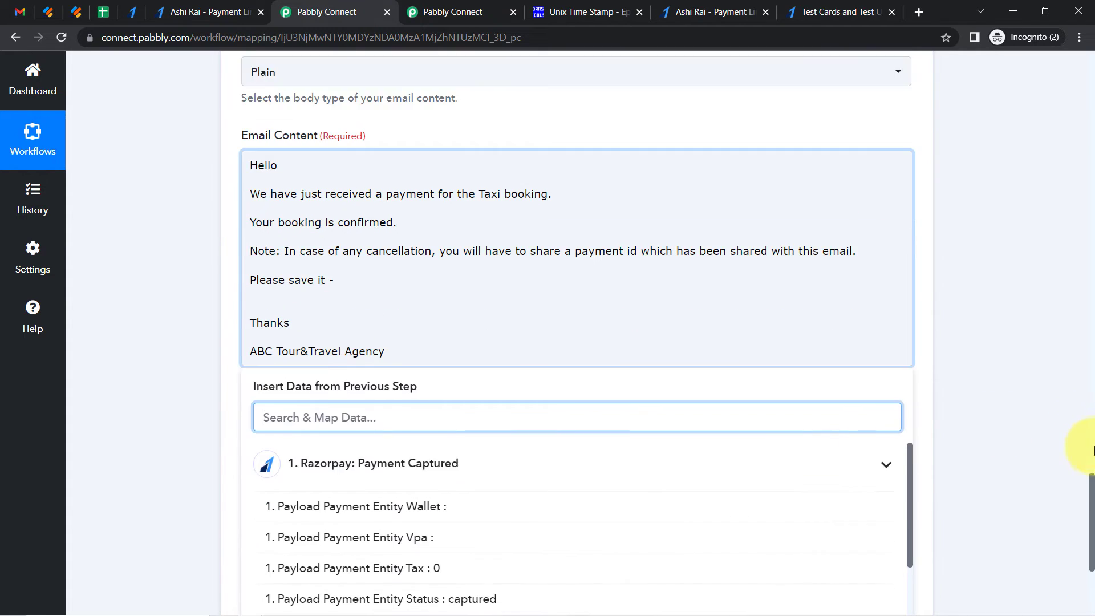
pyautogui.click(311, 301)
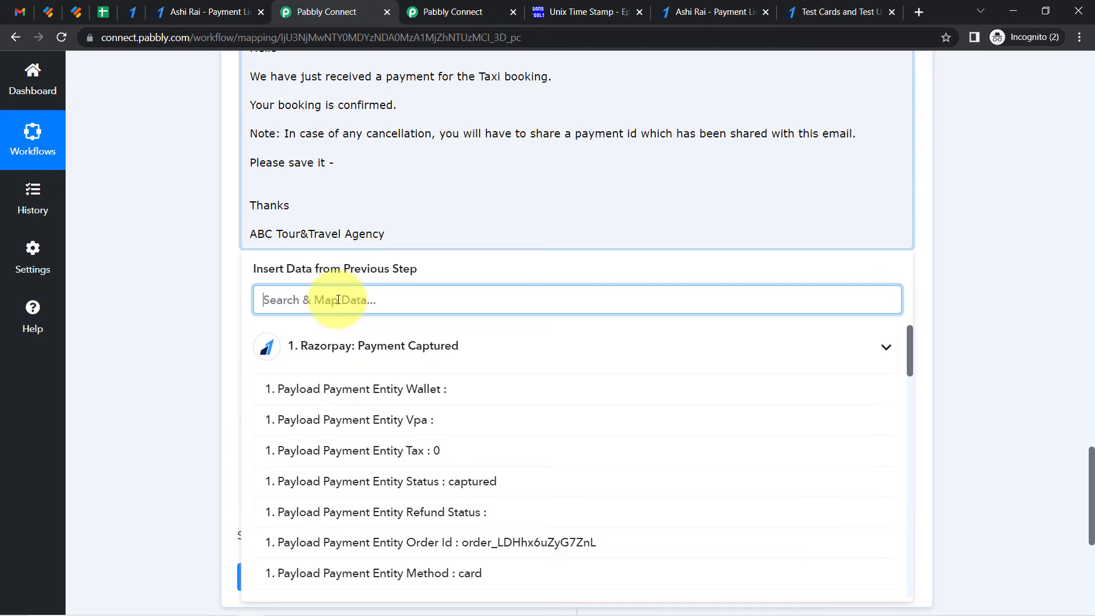
pyautogui.write('pay')
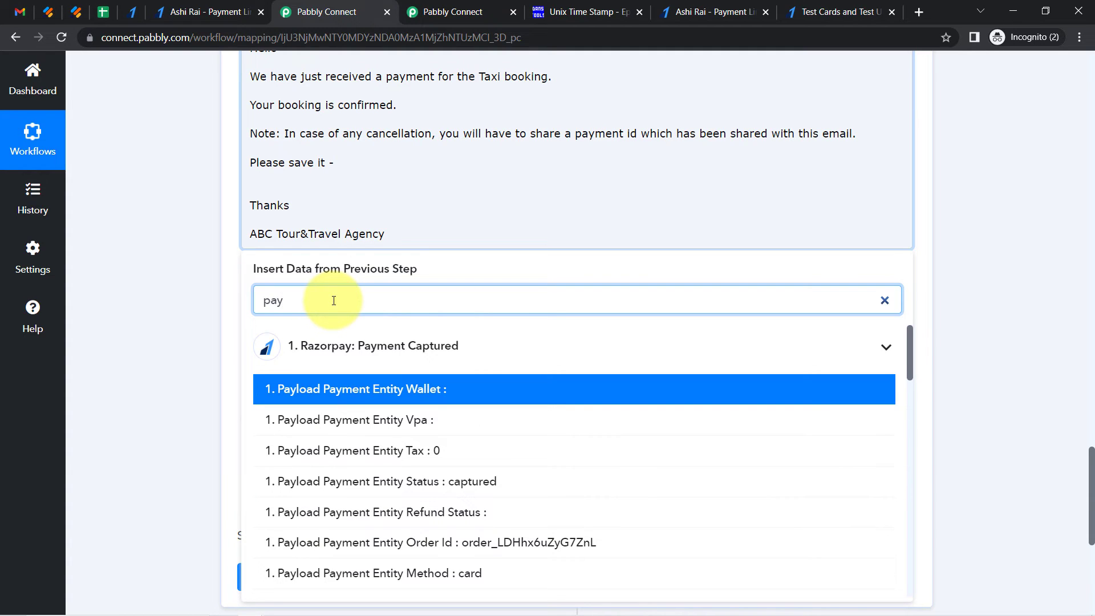
pyautogui.scroll(-3, 915, 393)
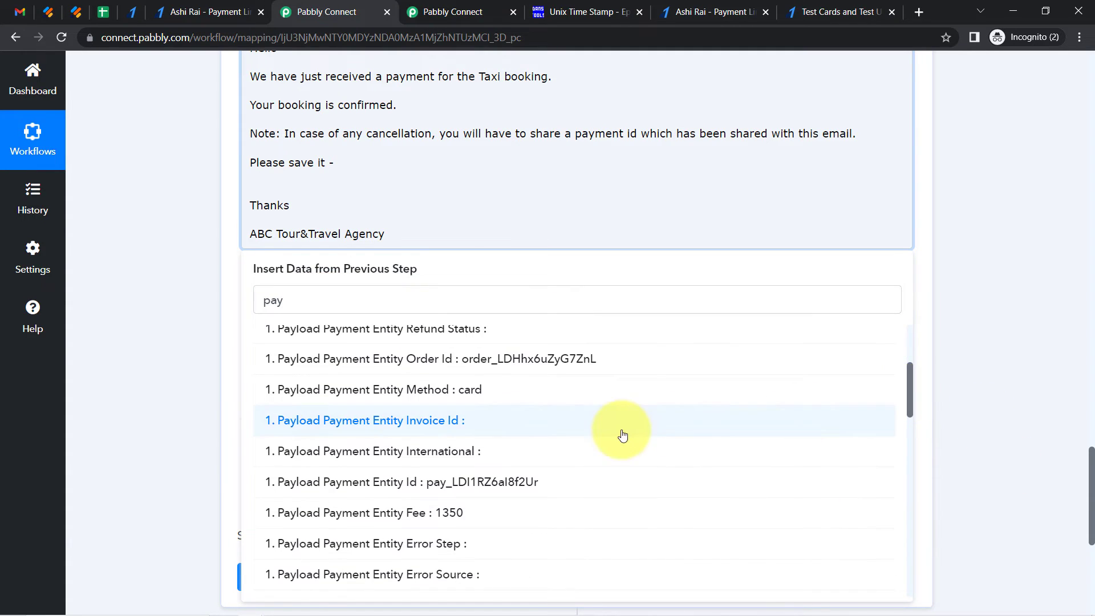
pyautogui.click(292, 481)
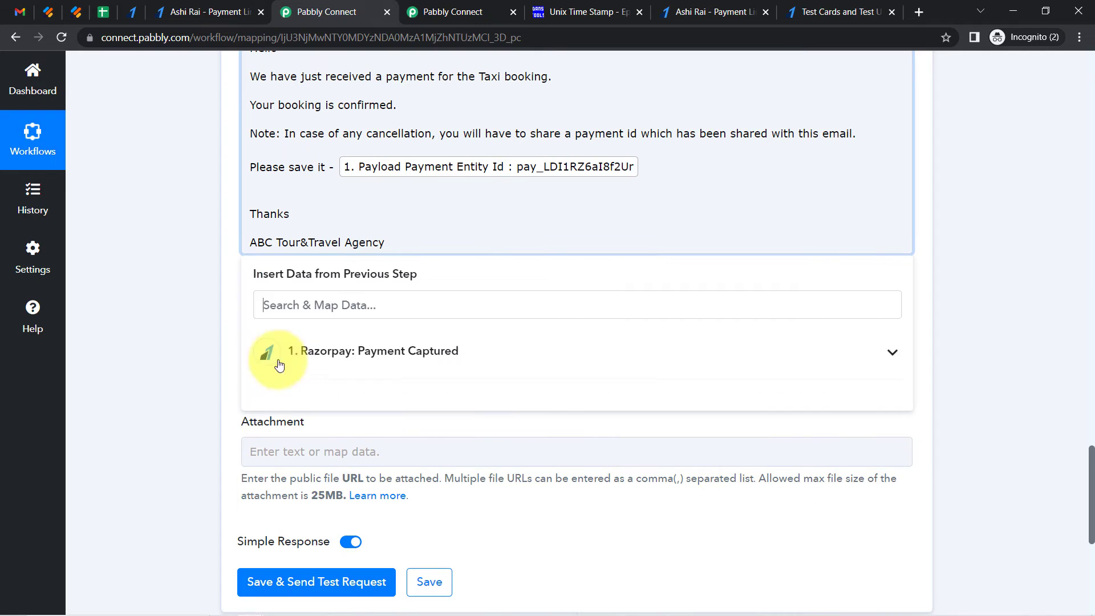
pyautogui.click(162, 294)
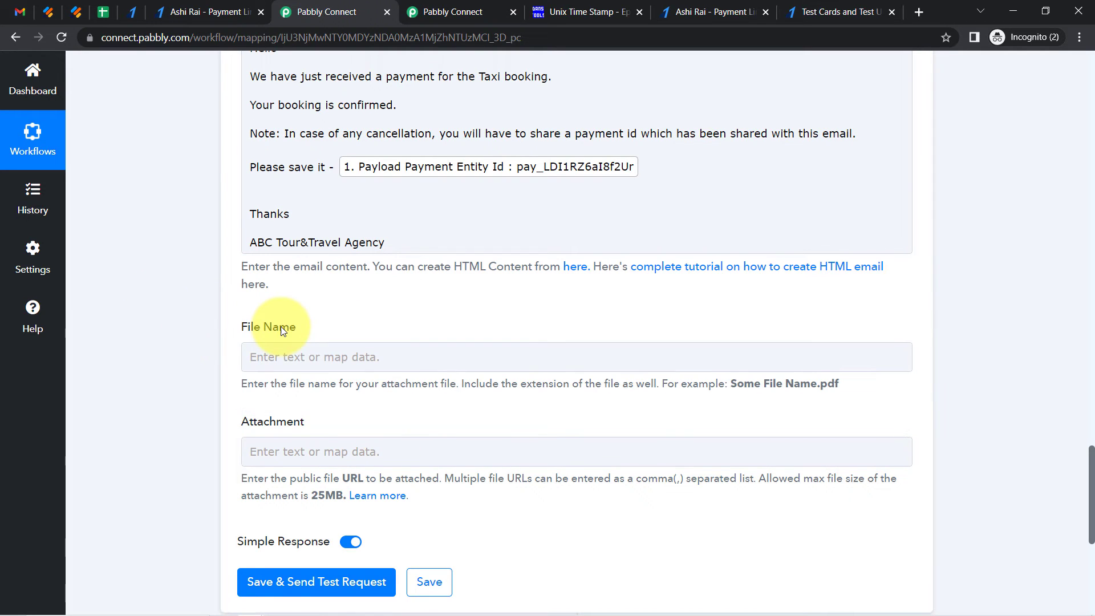
pyautogui.click(297, 582)
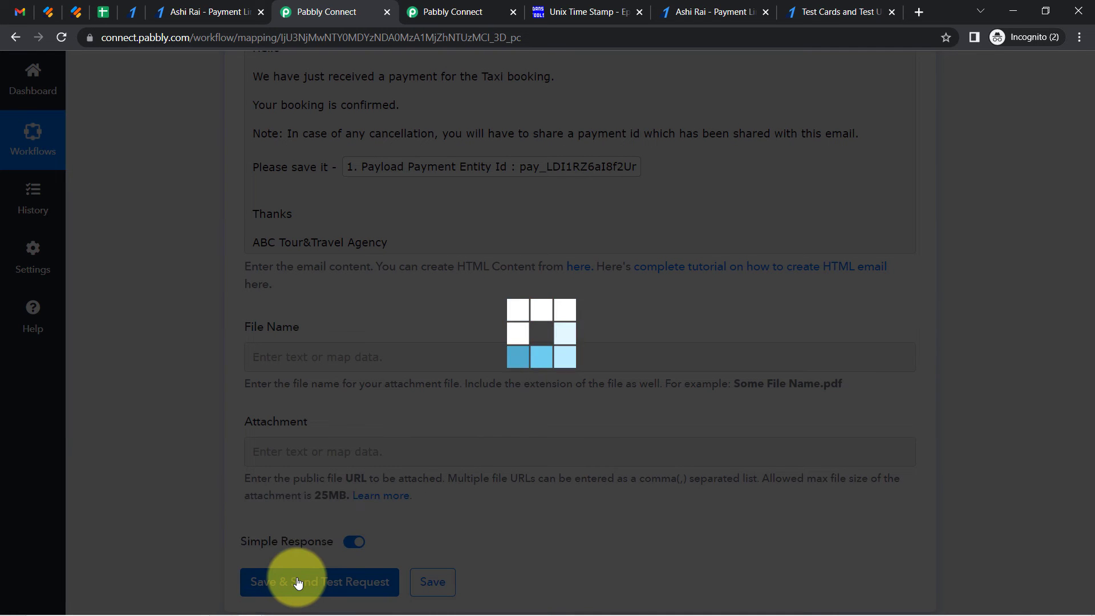
# Open the Gmail inbox and review the received payment confirmation email
pyautogui.click(20, 12)
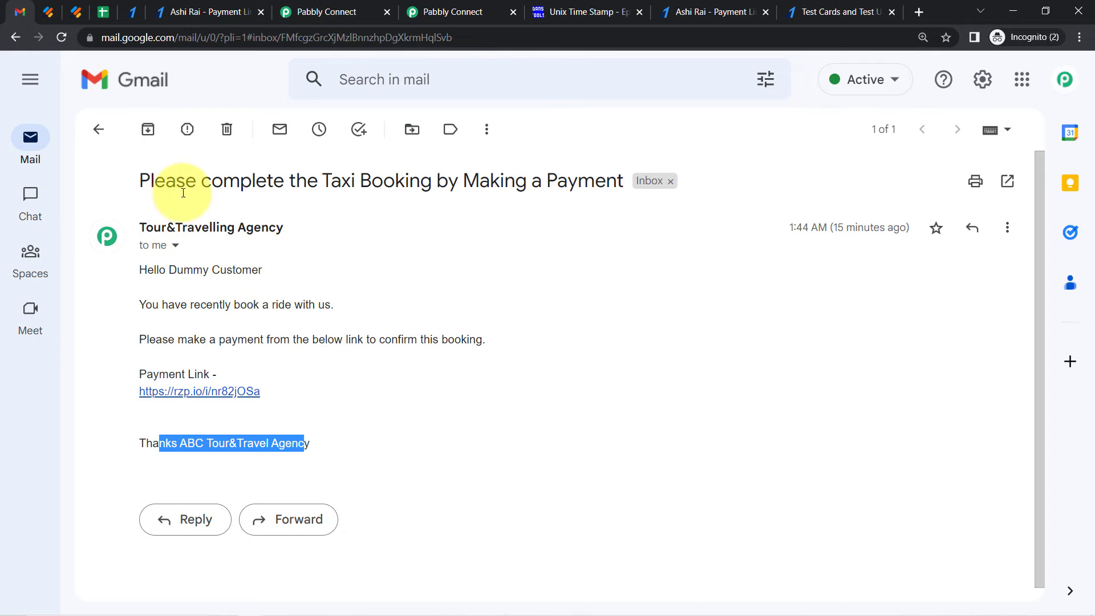
pyautogui.click(101, 130)
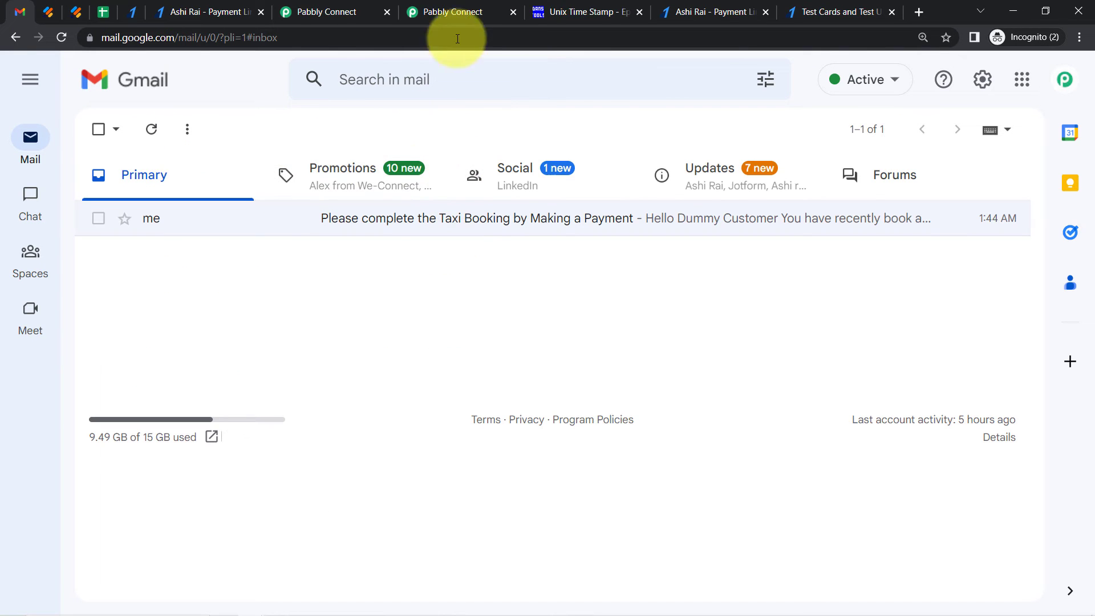
pyautogui.click(150, 131)
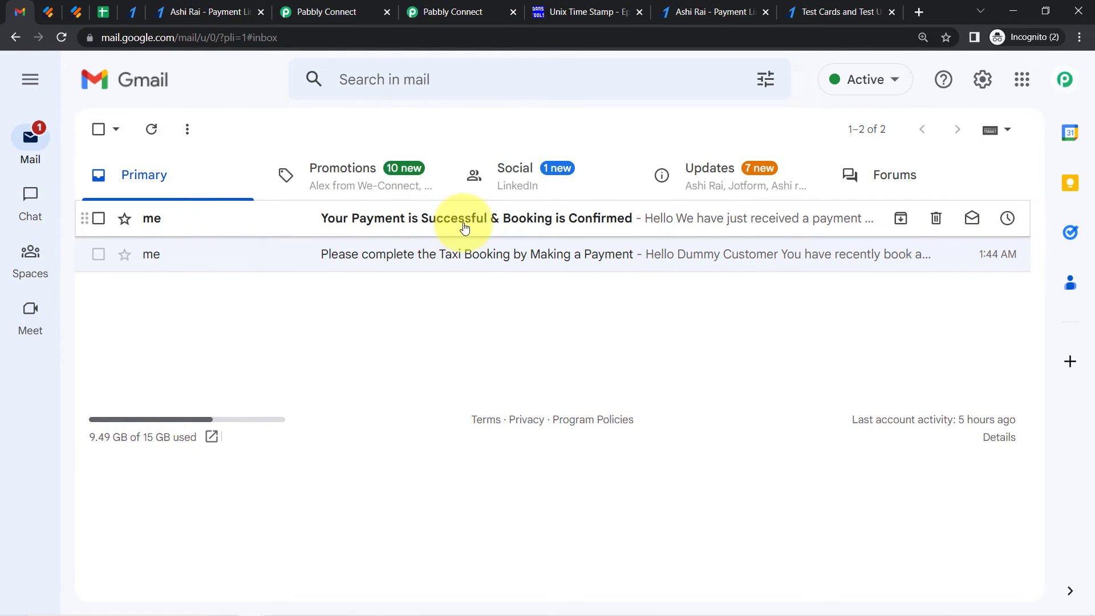
pyautogui.click(465, 227)
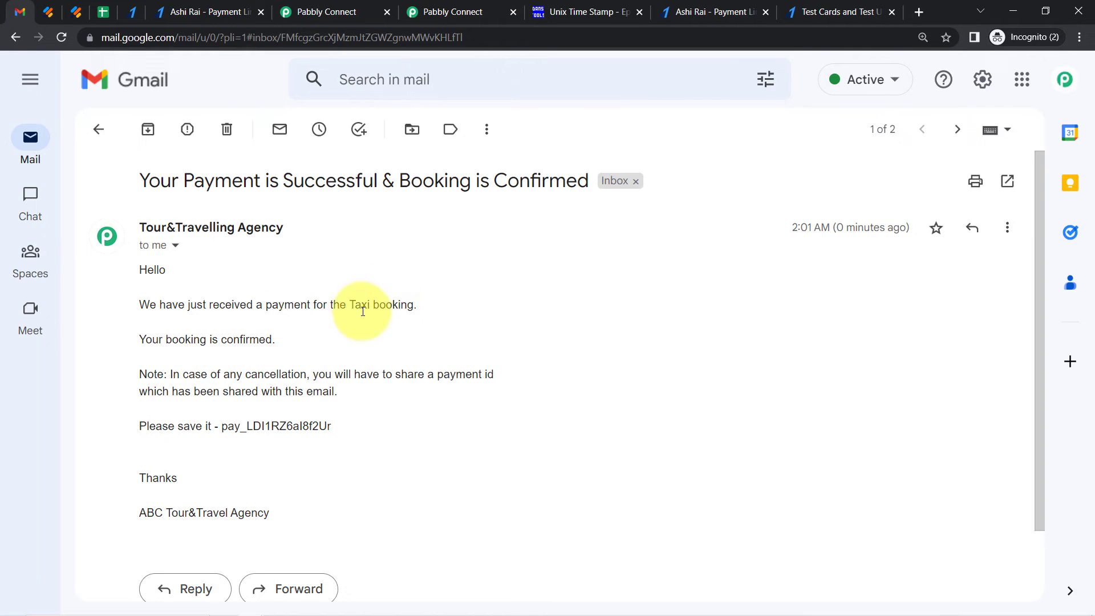
pyautogui.moveTo(170, 340); pyautogui.dragTo(140, 337)
pyautogui.moveTo(173, 374)
pyautogui.mouseDown()
pyautogui.moveTo(481, 374)
pyautogui.moveTo(217, 412)
pyautogui.moveTo(293, 391)
pyautogui.moveTo(342, 396)
pyautogui.moveTo(160, 438)
pyautogui.moveTo(345, 440)
pyautogui.mouseUp()
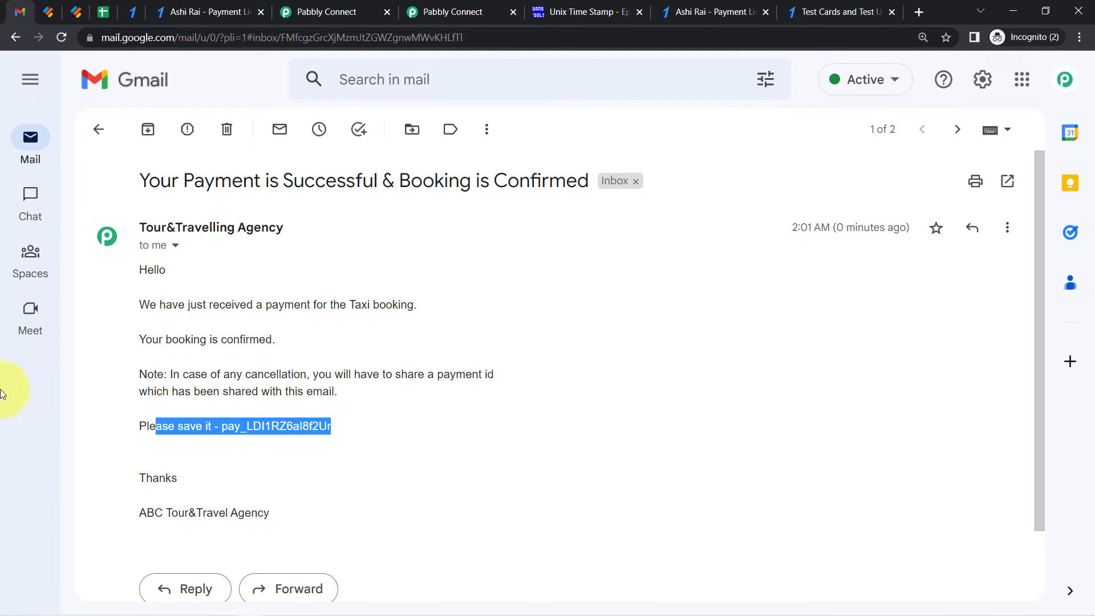
pyautogui.tripleClick(272, 181)
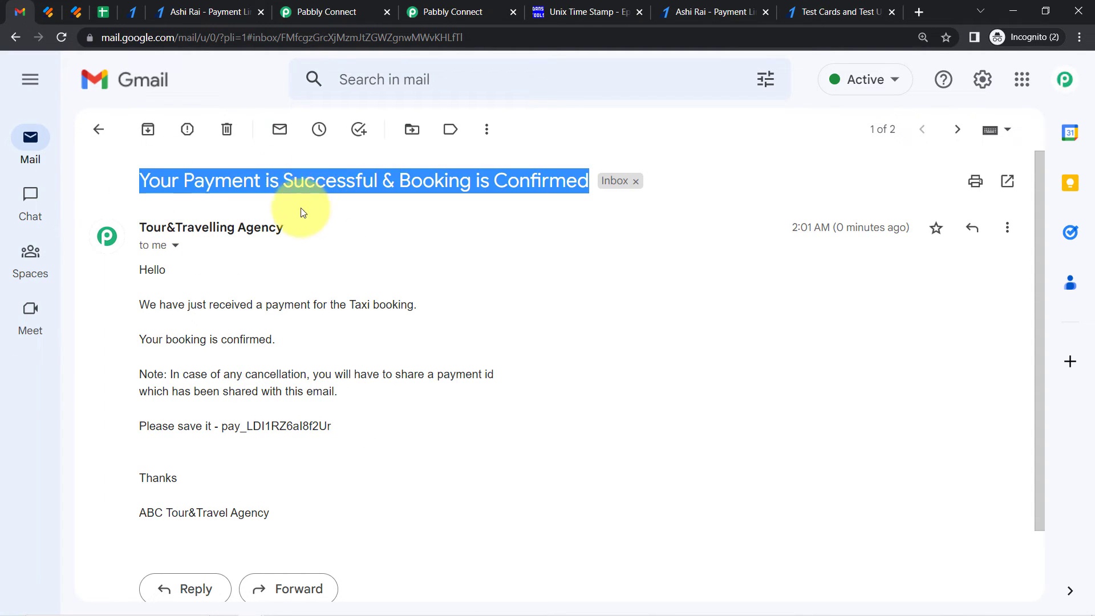
pyautogui.click(317, 11)
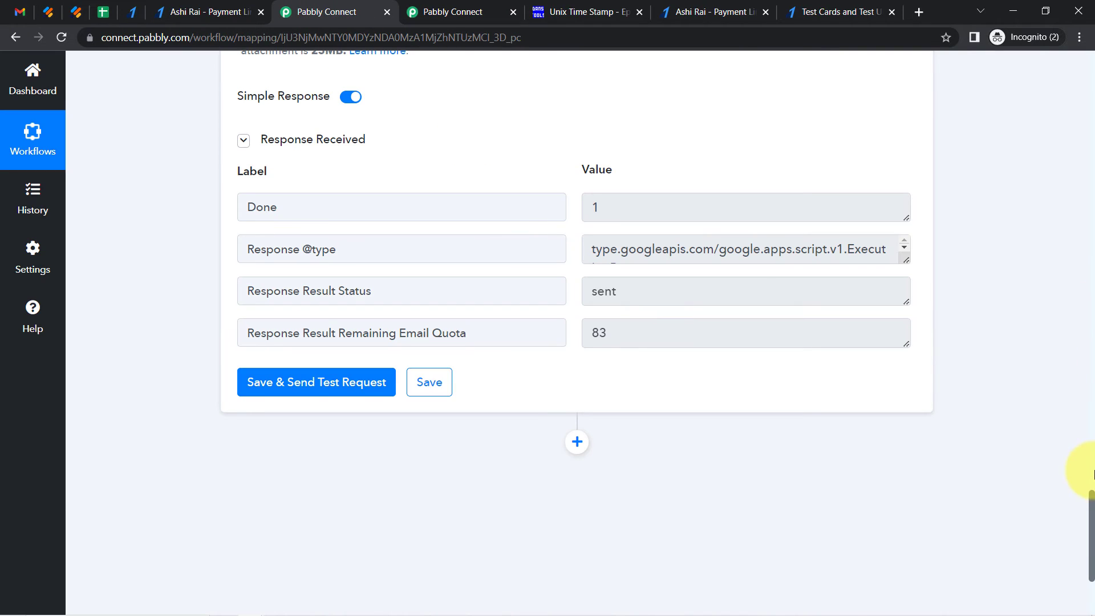
# Collapse the Razorpay trigger and Gmail action steps of the Part 2 workflow
pyautogui.moveTo(1090, 502); pyautogui.dragTo(1076, 12)
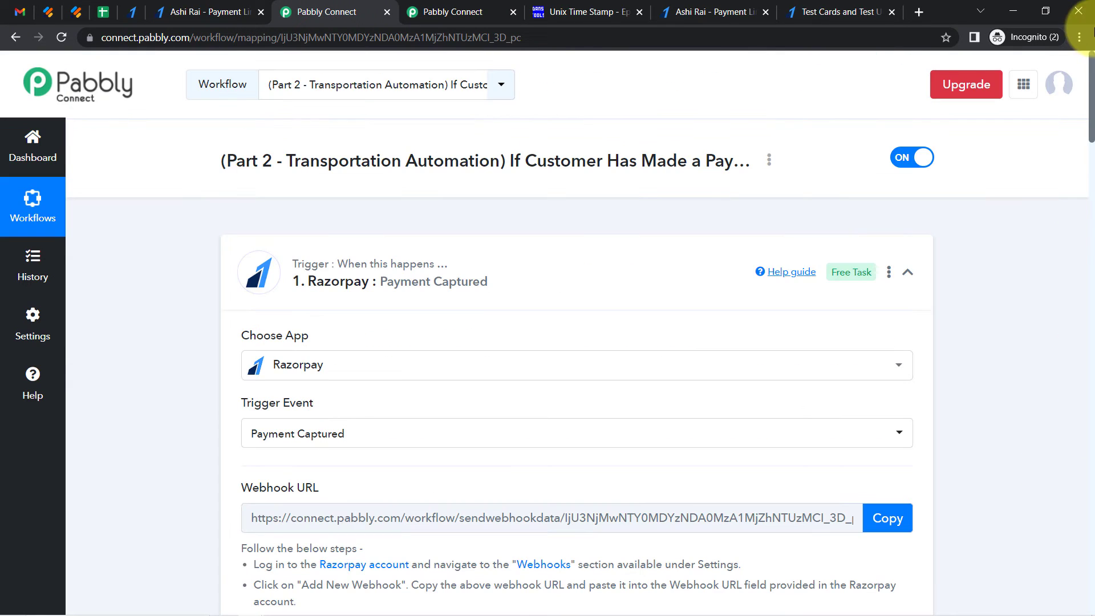
pyautogui.click(381, 283)
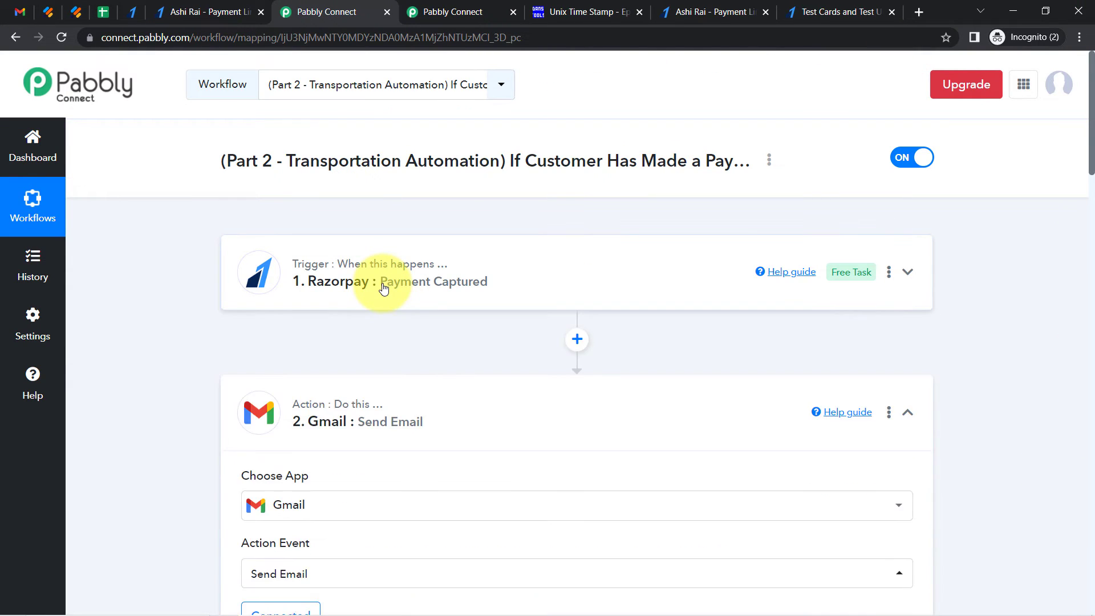
pyautogui.click(306, 403)
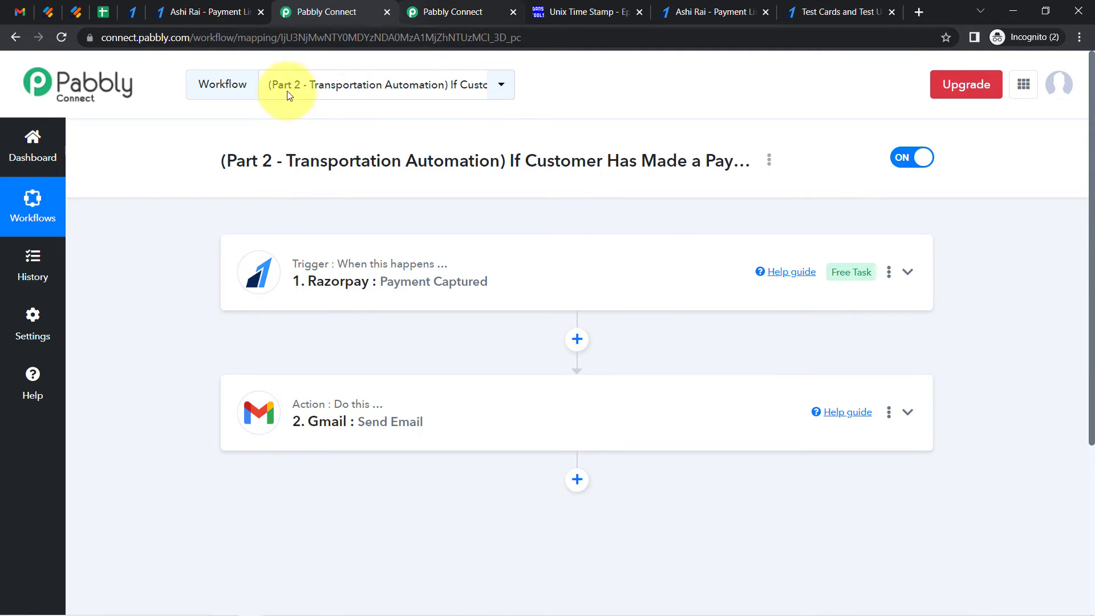
pyautogui.moveTo(229, 167); pyautogui.dragTo(291, 165)
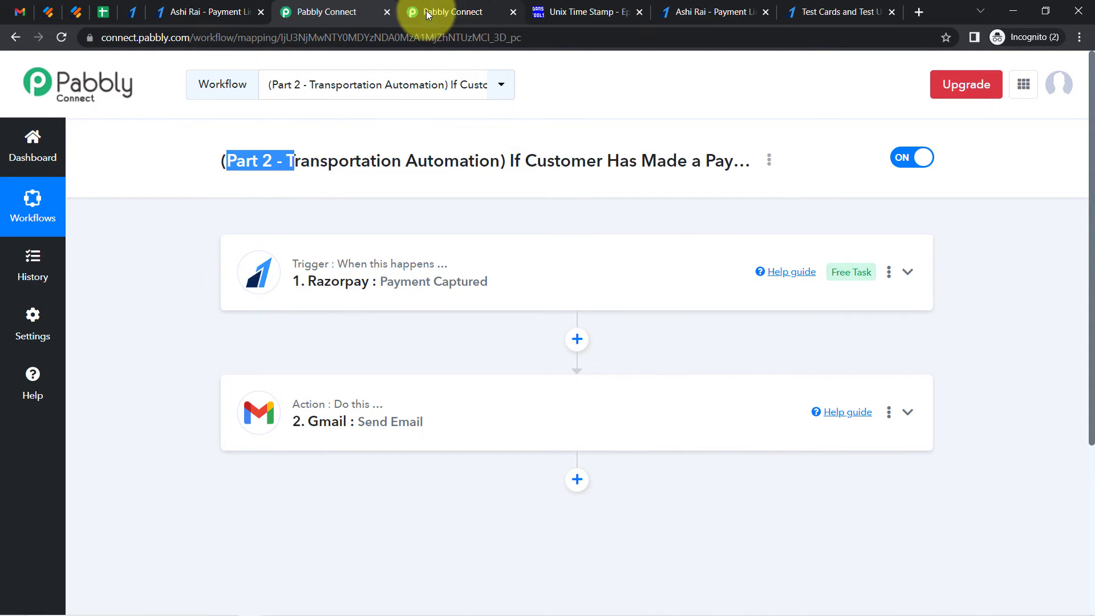
# Rename the Automate Transportation Booking Process workflow by adding the prefix '(Part 1) '
pyautogui.click(429, 15)
pyautogui.click(340, 15)
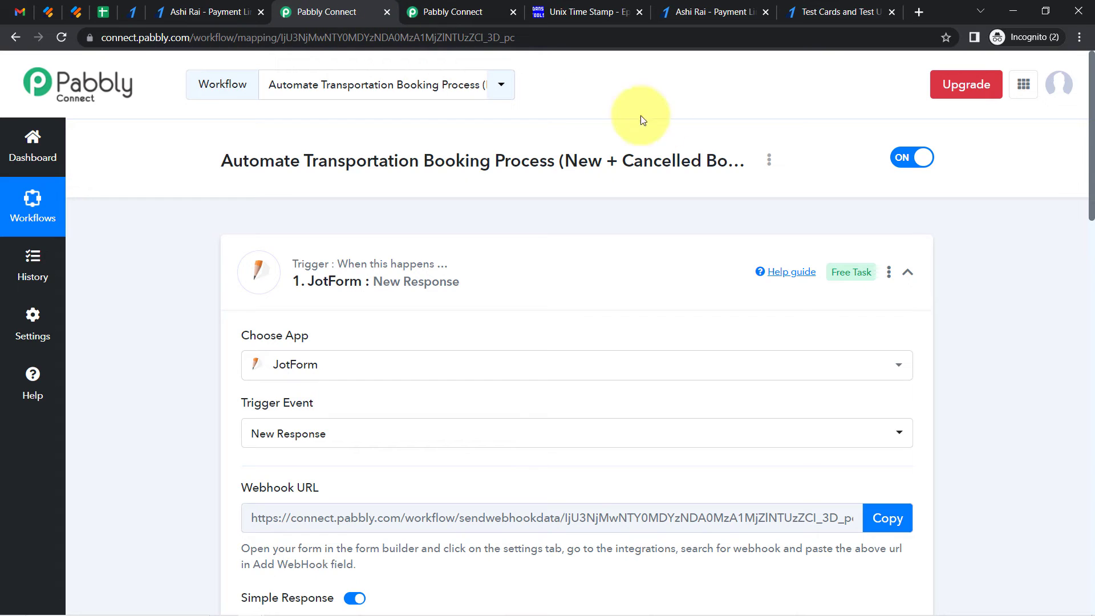
pyautogui.click(769, 162)
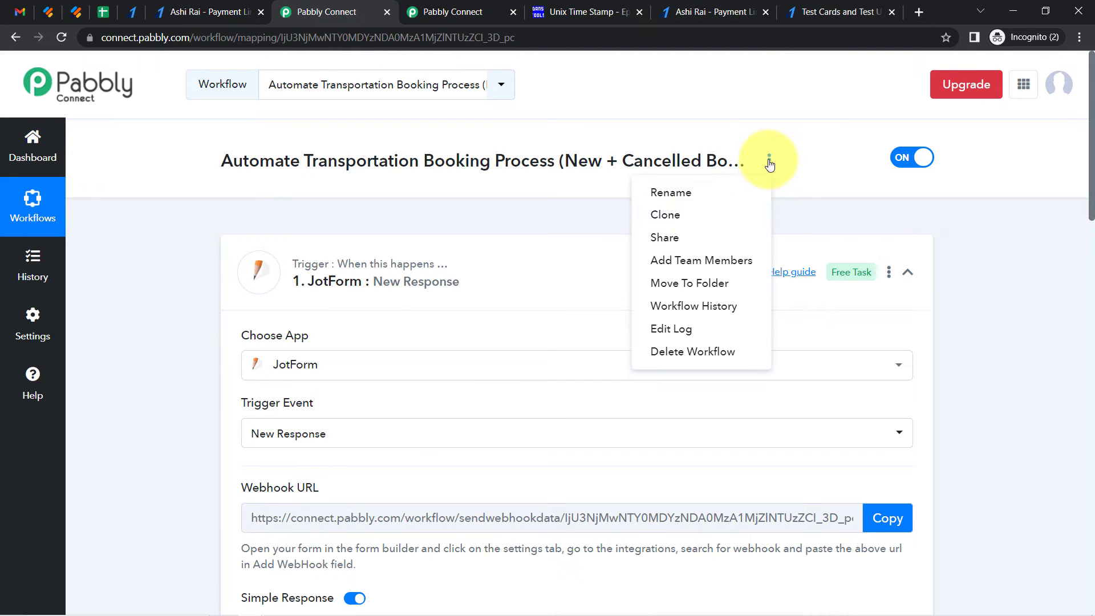
pyautogui.click(662, 198)
pyautogui.moveTo(367, 344)
pyautogui.mouseDown()
pyautogui.moveTo(329, 344)
pyautogui.moveTo(366, 350)
pyautogui.mouseUp()
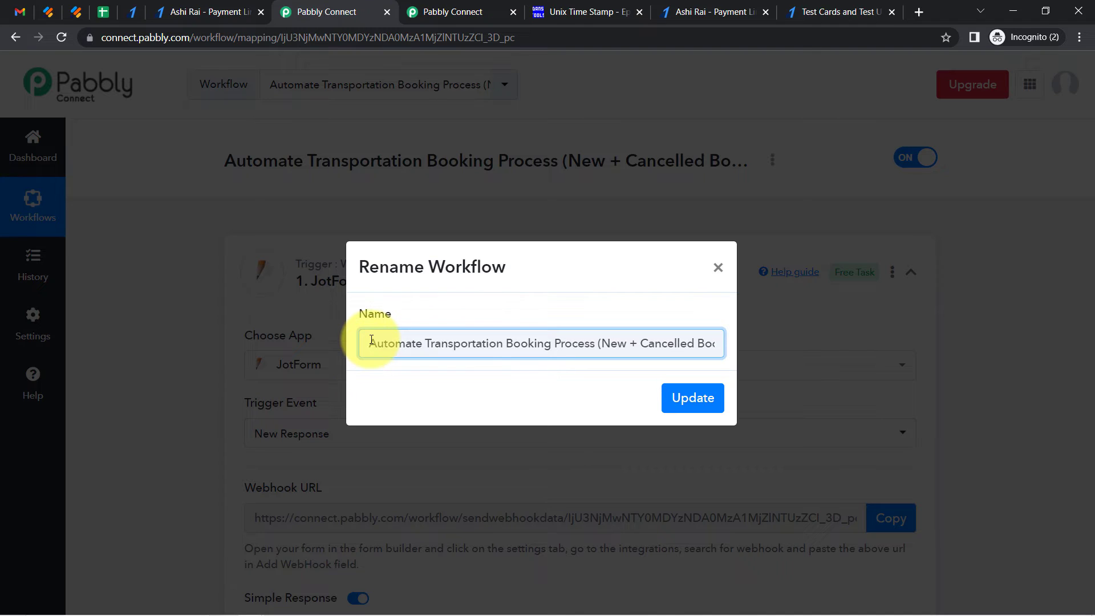
pyautogui.write('(Part 1')
pyautogui.press('Right')
pyautogui.click(671, 399)
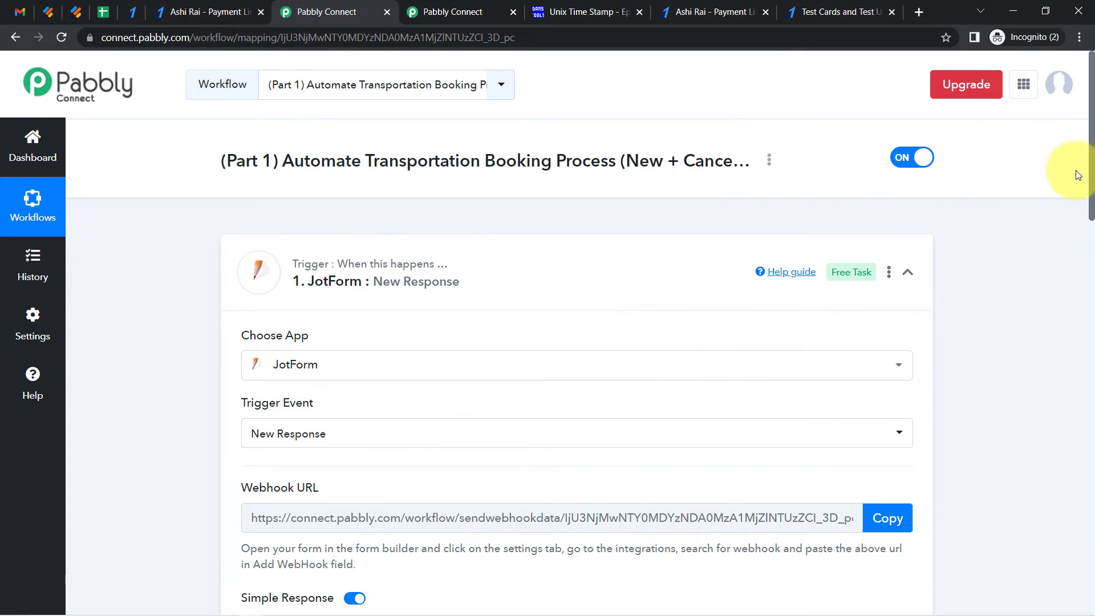
# Review the routes configured in the Part 1 workflow's Router step
pyautogui.moveTo(1091, 176); pyautogui.dragTo(1090, 502)
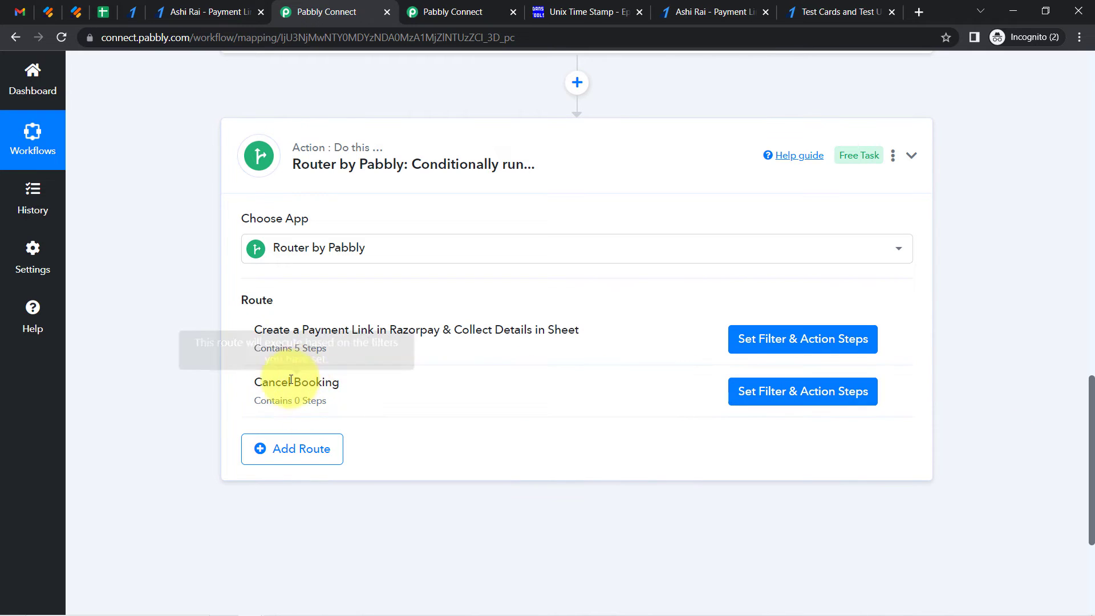
pyautogui.moveTo(278, 386); pyautogui.dragTo(320, 400)
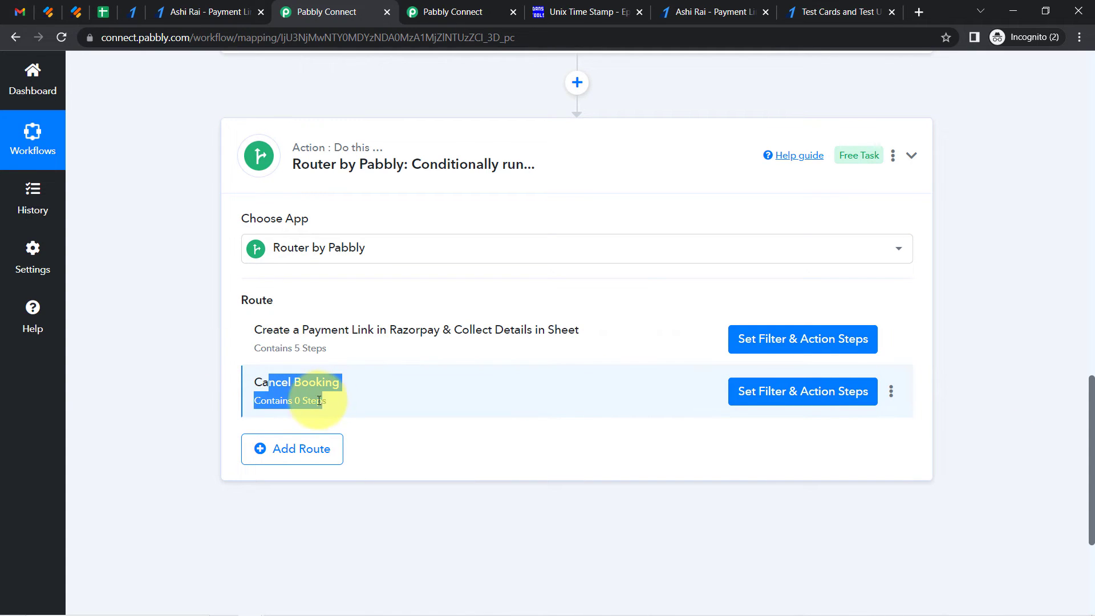
pyautogui.tripleClick(279, 381)
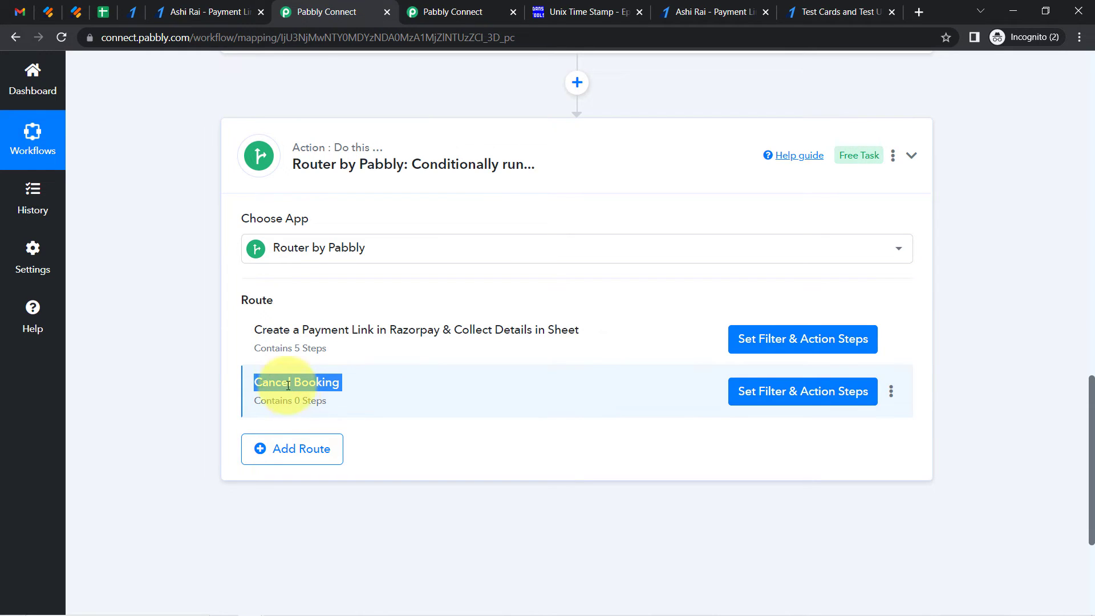
# Add a Google Sheets action step after the Gmail step in the Part 2 workflow
pyautogui.click(425, 13)
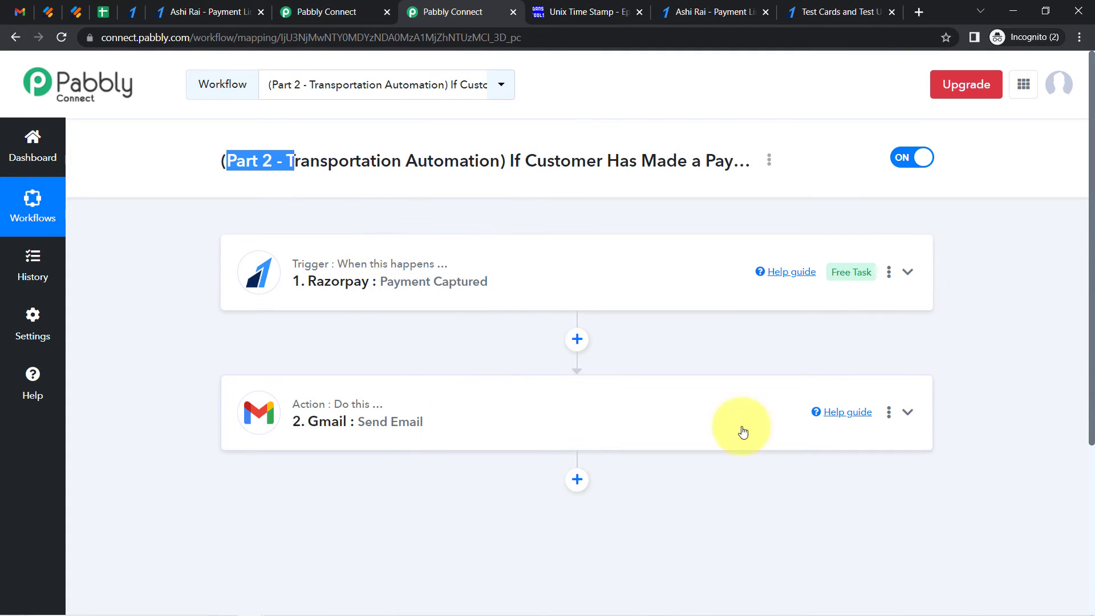
pyautogui.moveTo(1093, 226); pyautogui.dragTo(1078, 371)
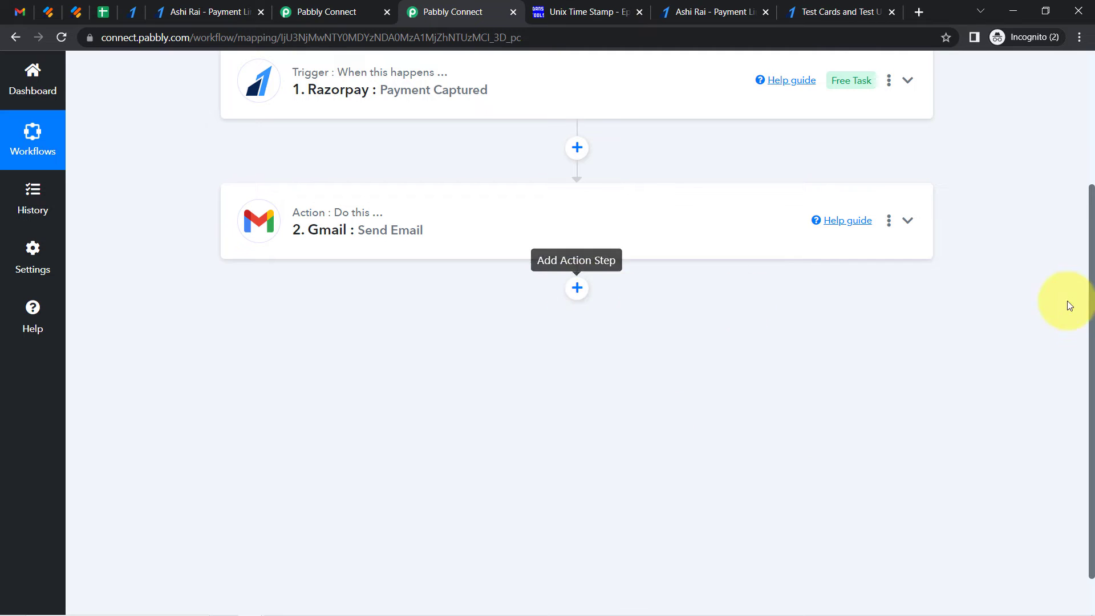
pyautogui.moveTo(1092, 293); pyautogui.dragTo(1086, 237)
pyautogui.moveTo(1090, 194); pyautogui.dragTo(1081, 131)
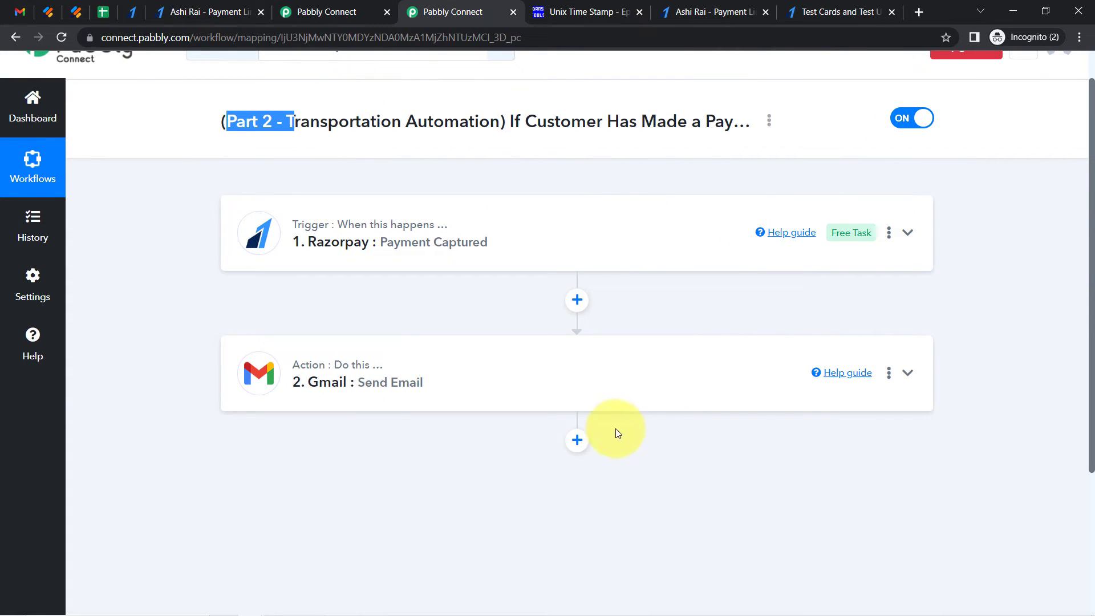
pyautogui.click(577, 440)
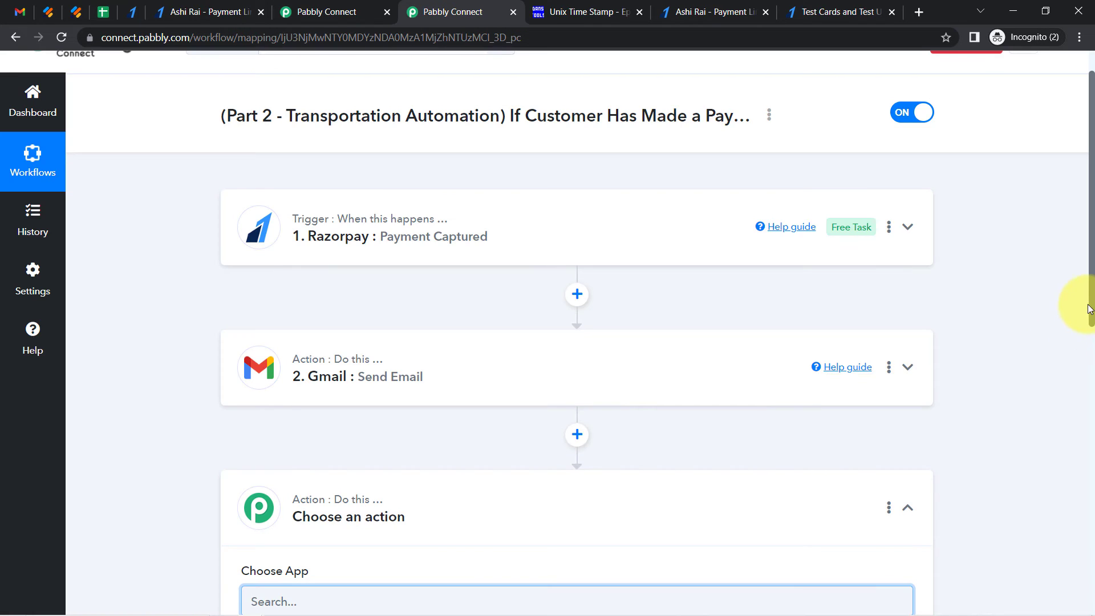
pyautogui.moveTo(1090, 308); pyautogui.dragTo(1076, 436)
pyautogui.write('google ')
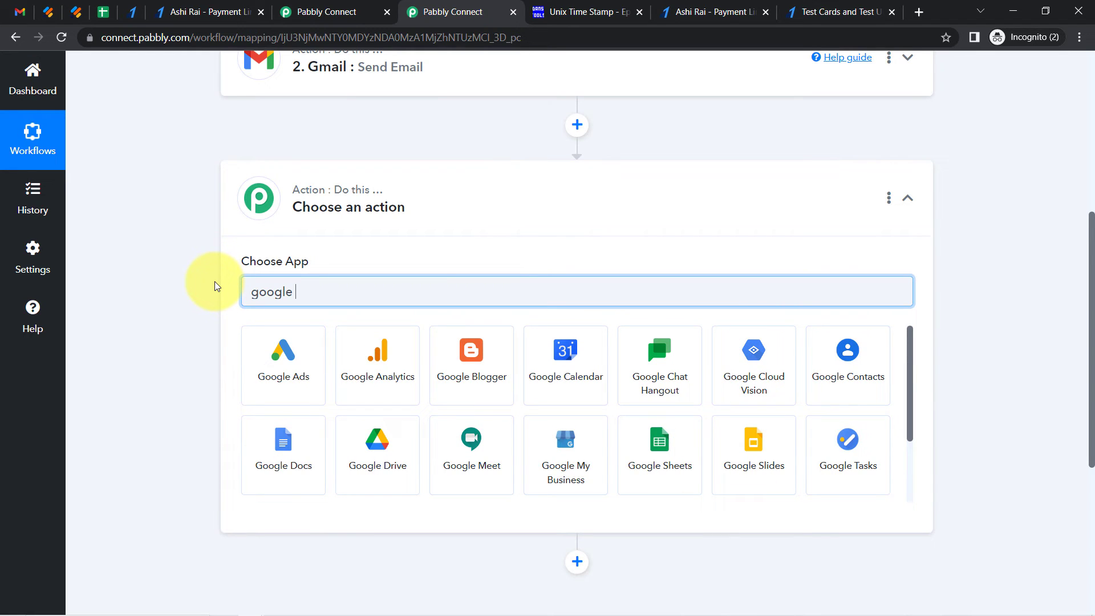
pyautogui.write('shee')
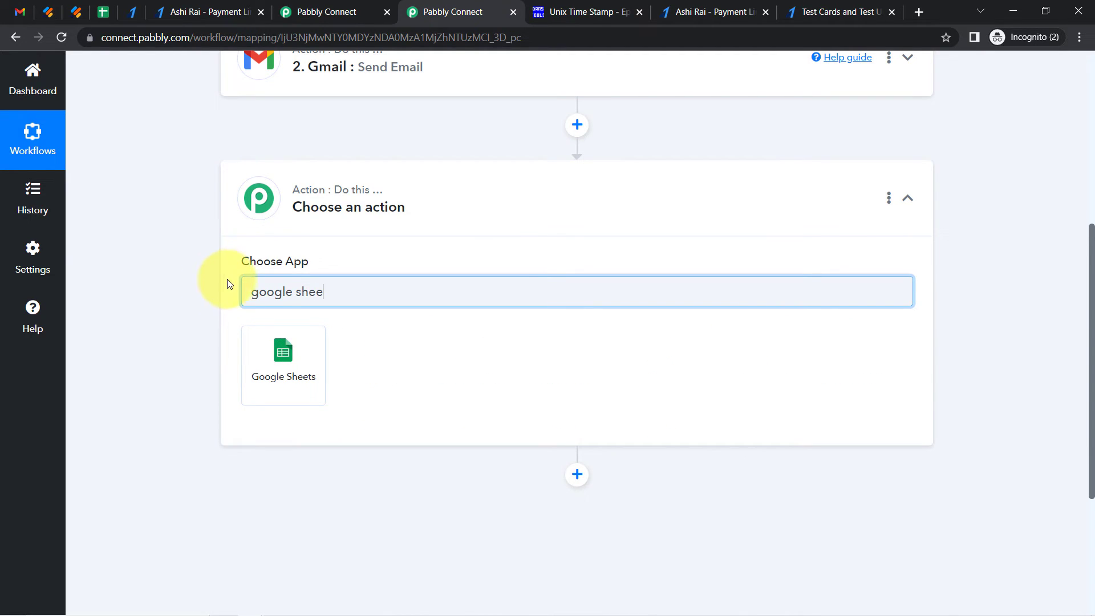
pyautogui.click(263, 342)
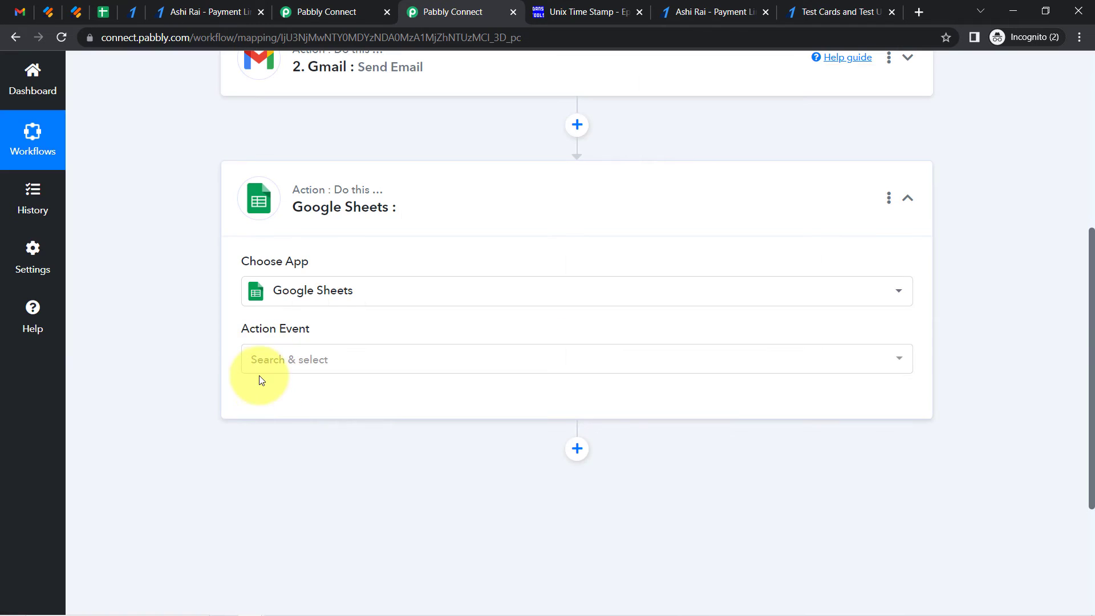
# Set the Google Sheets action event to Update Row and connect it using the existing Google Sheets #1 connection
pyautogui.click(266, 363)
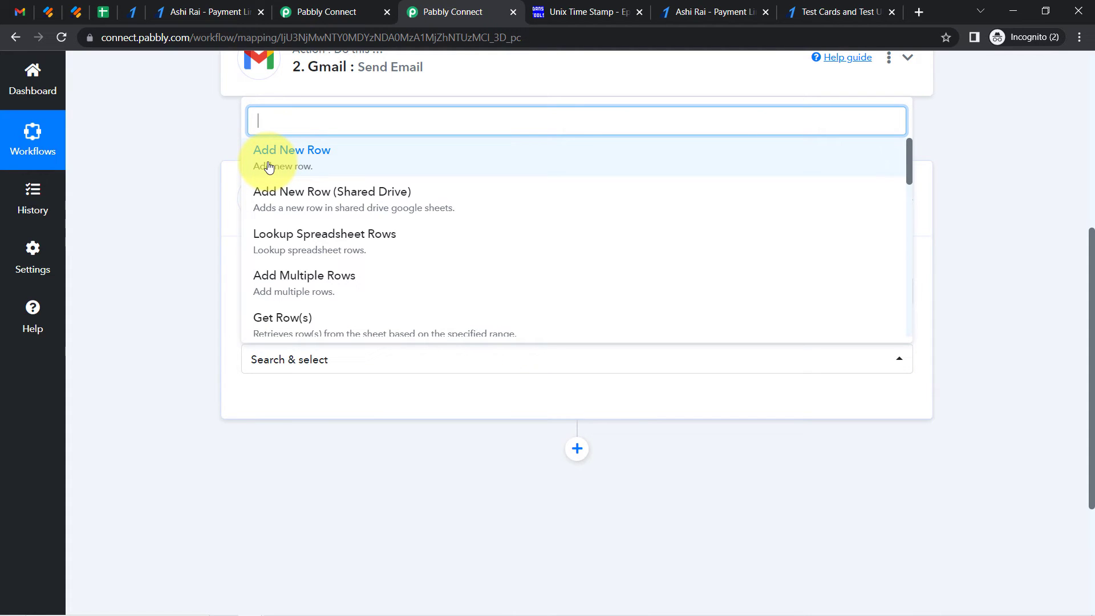
pyautogui.write('u')
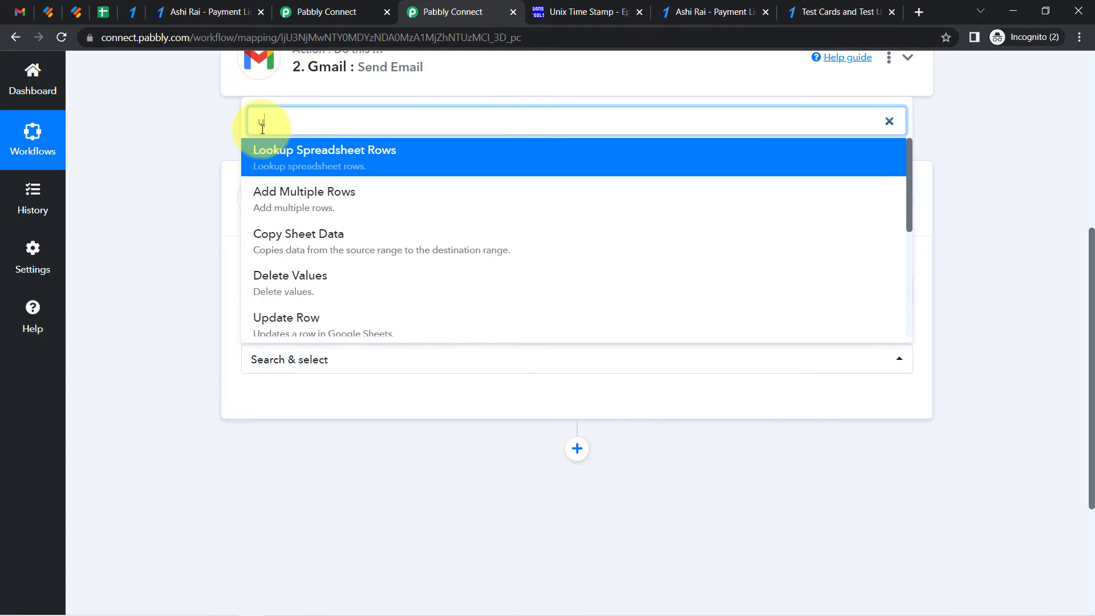
pyautogui.write('pda')
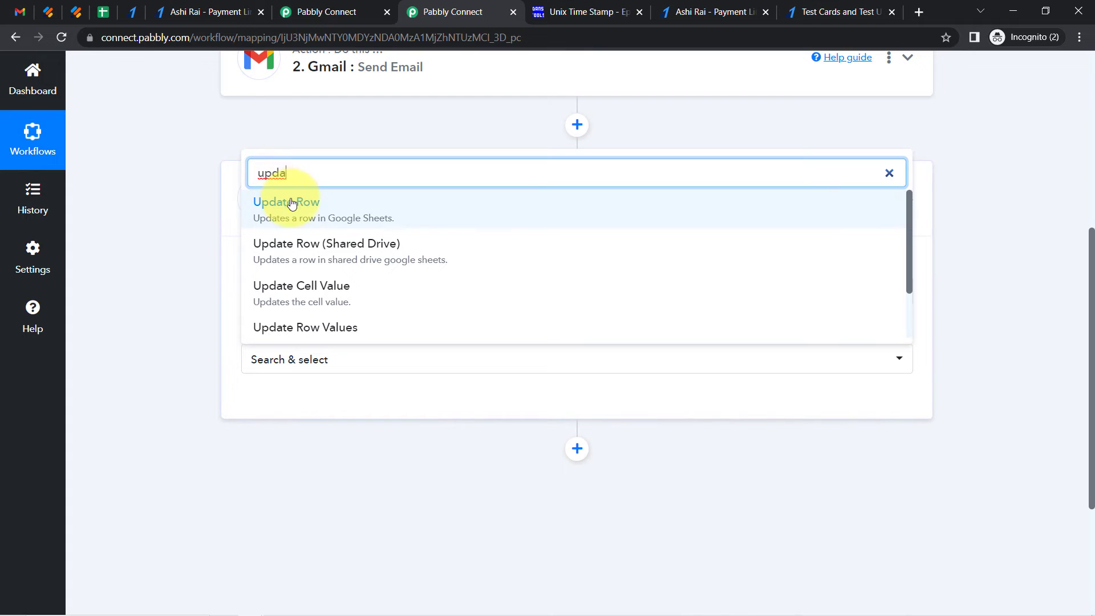
pyautogui.click(289, 208)
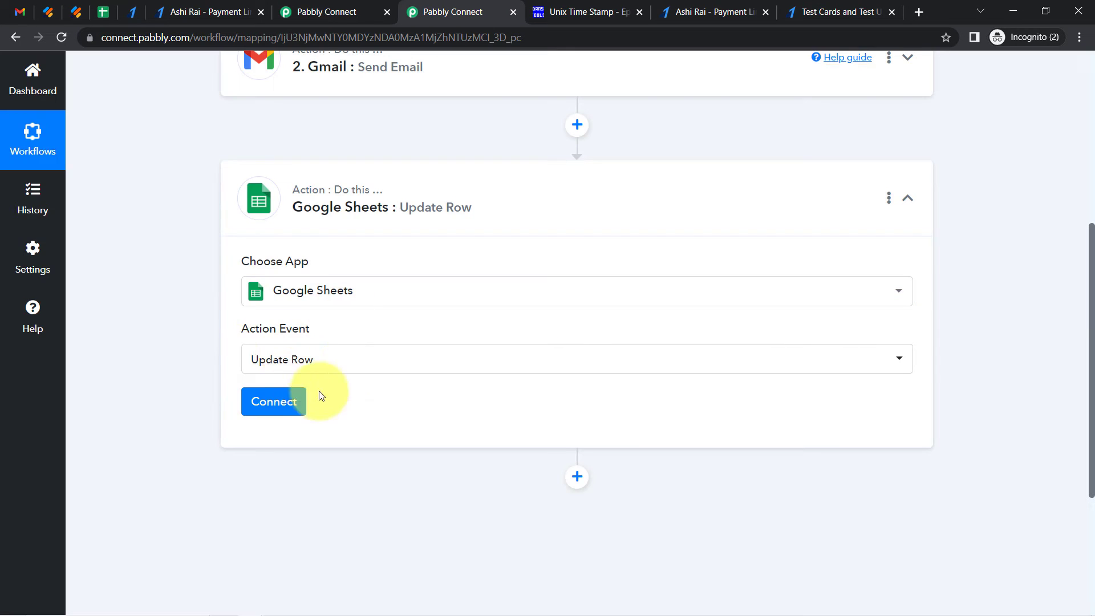
pyautogui.click(272, 403)
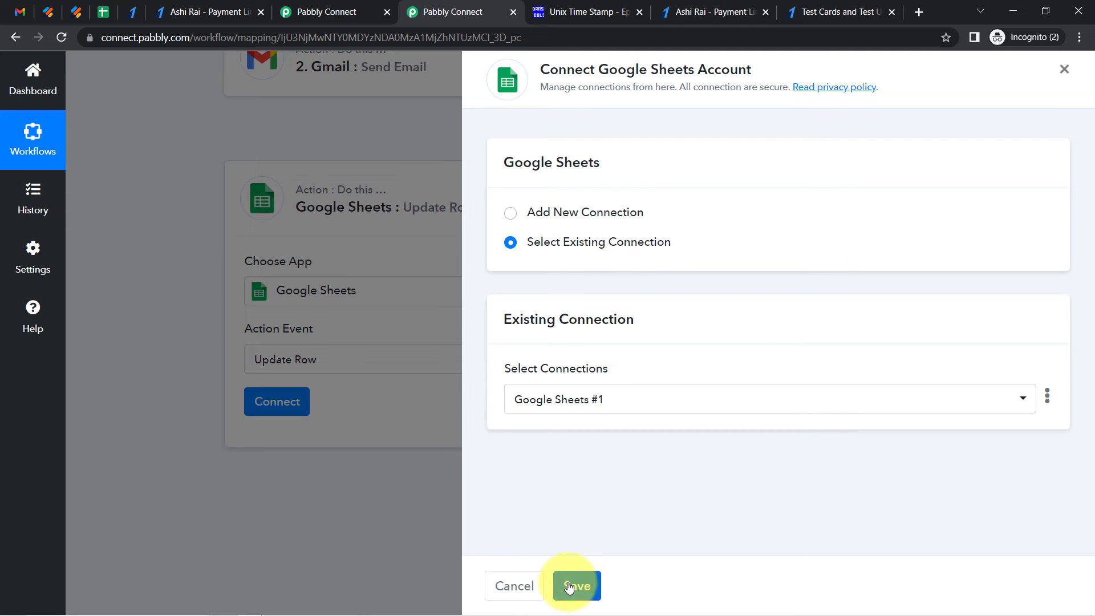
pyautogui.click(569, 587)
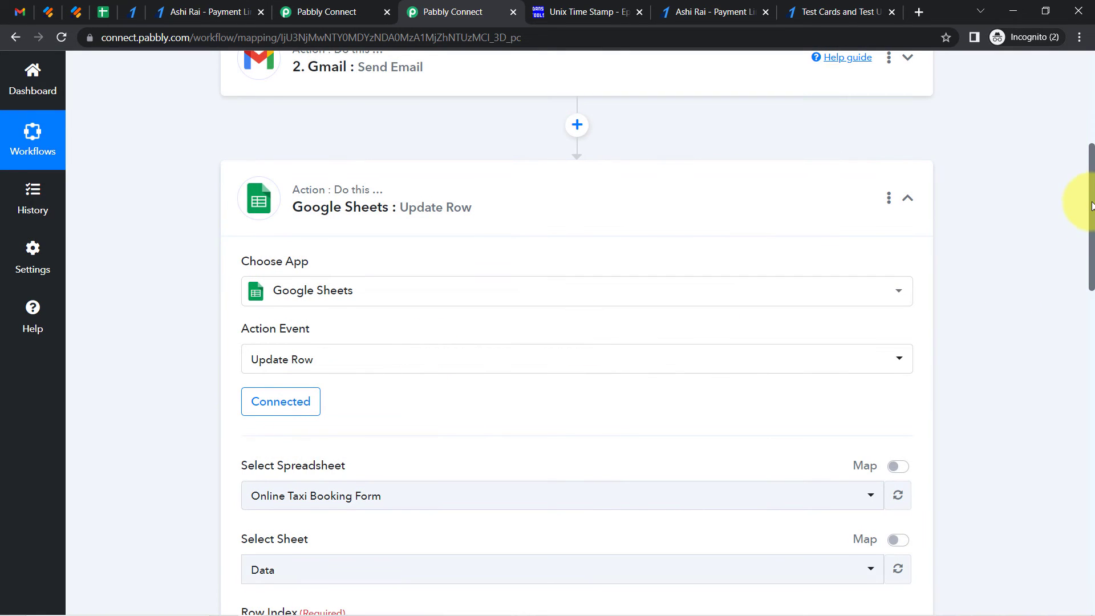
# Open the Online Taxi Booking Form spreadsheet and inspect the booking record in row 2
pyautogui.scroll(-6, 1092, 206)
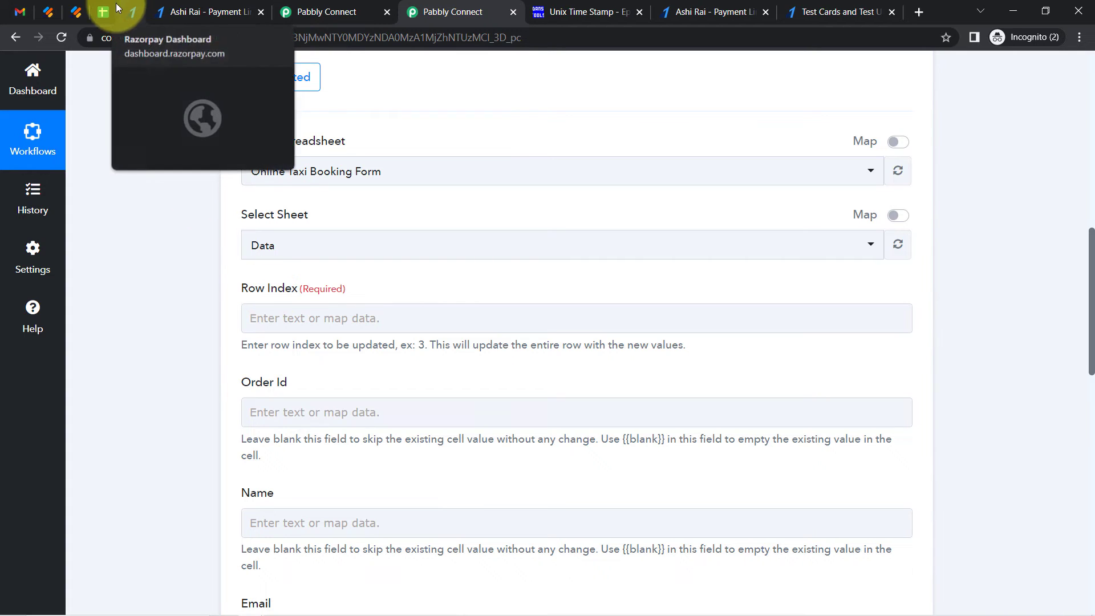
pyautogui.moveTo(1090, 363); pyautogui.dragTo(1076, 329)
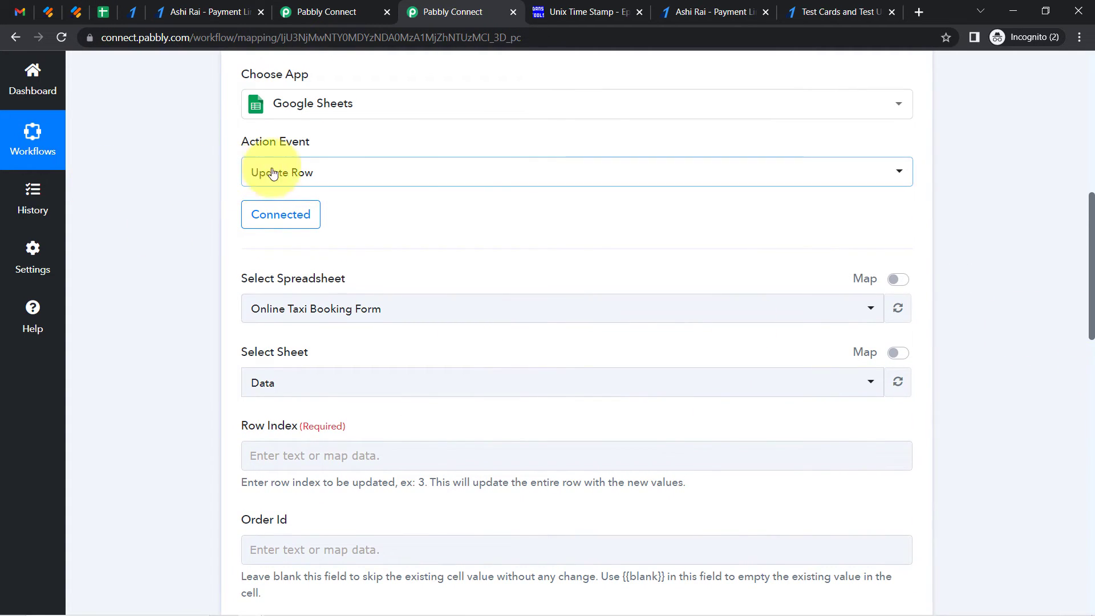
pyautogui.click(103, 12)
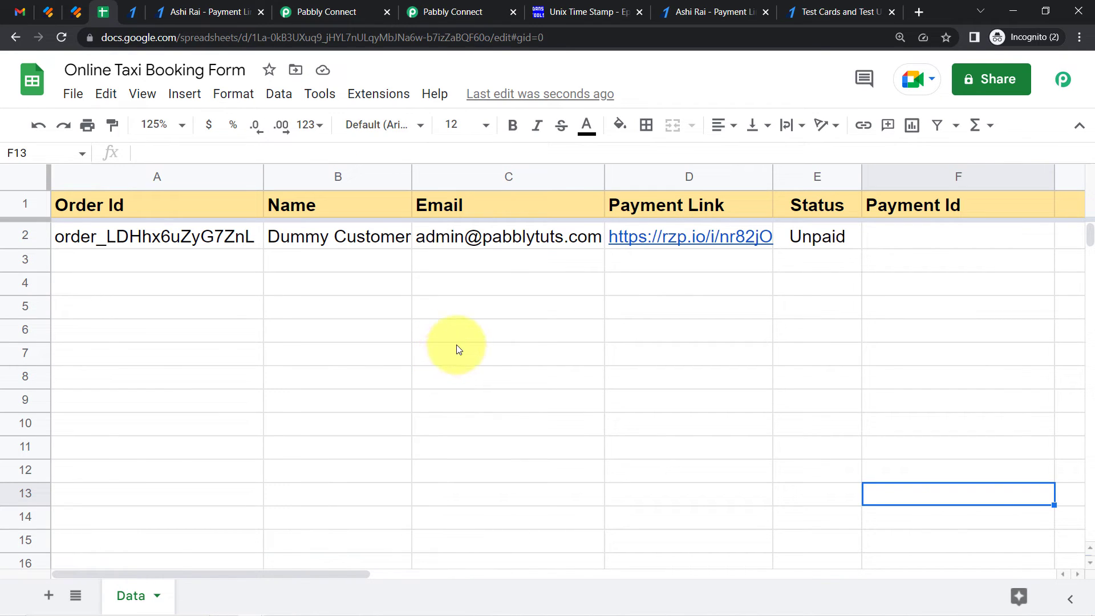
pyautogui.click(27, 237)
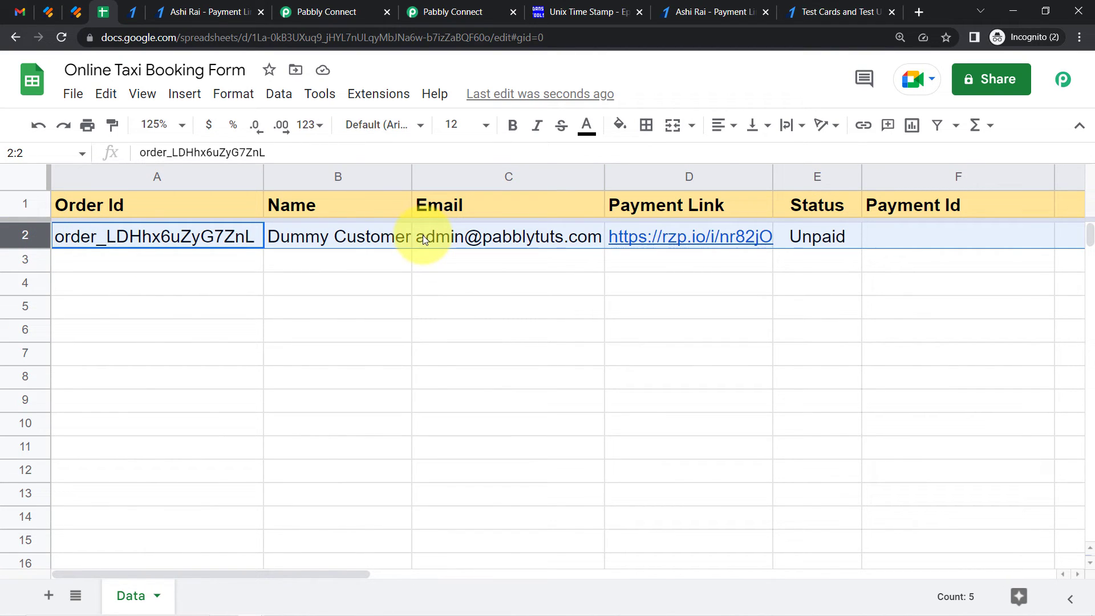
pyautogui.click(465, 350)
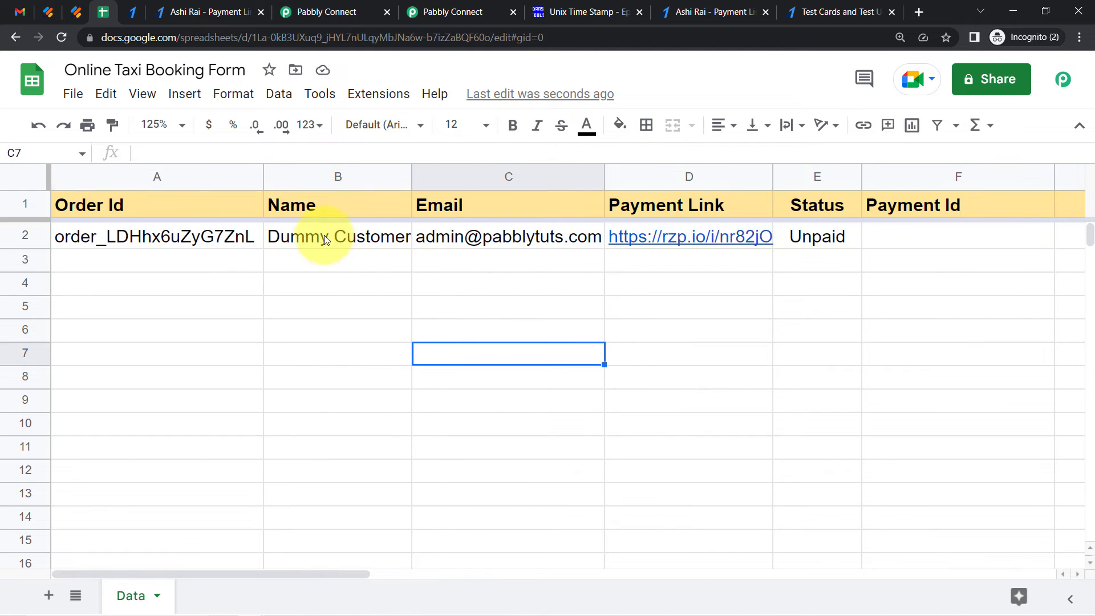
pyautogui.moveTo(222, 242); pyautogui.dragTo(829, 505)
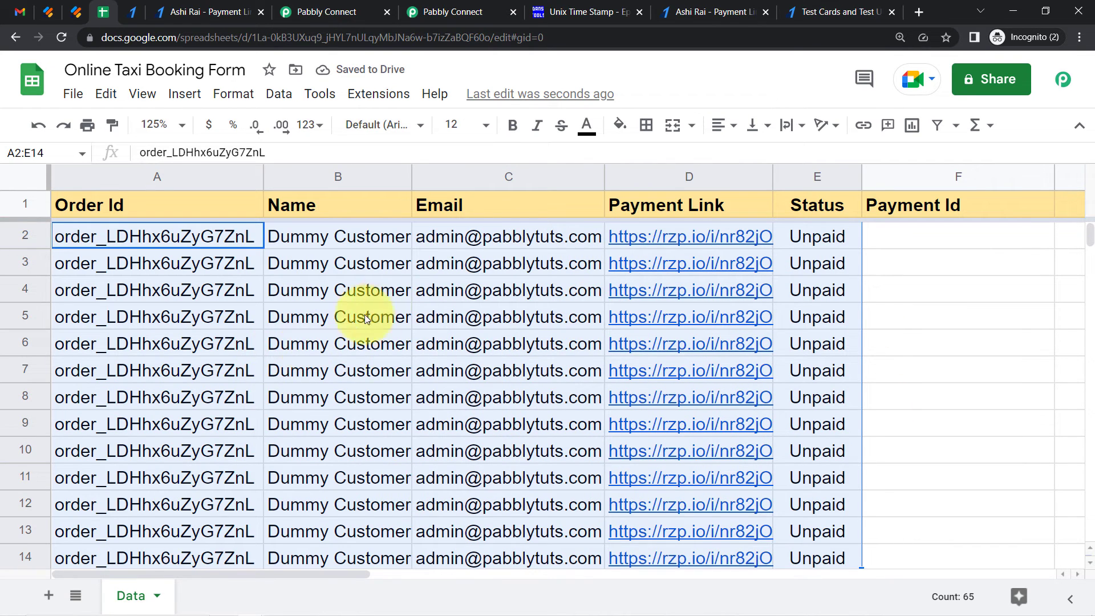
pyautogui.click(502, 328)
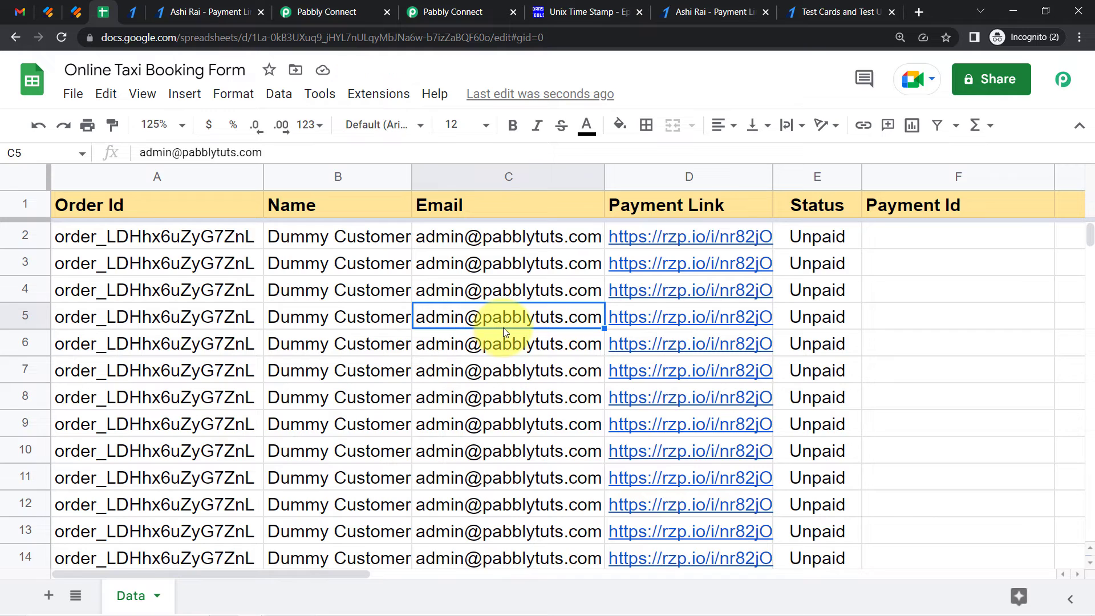
pyautogui.click(810, 291)
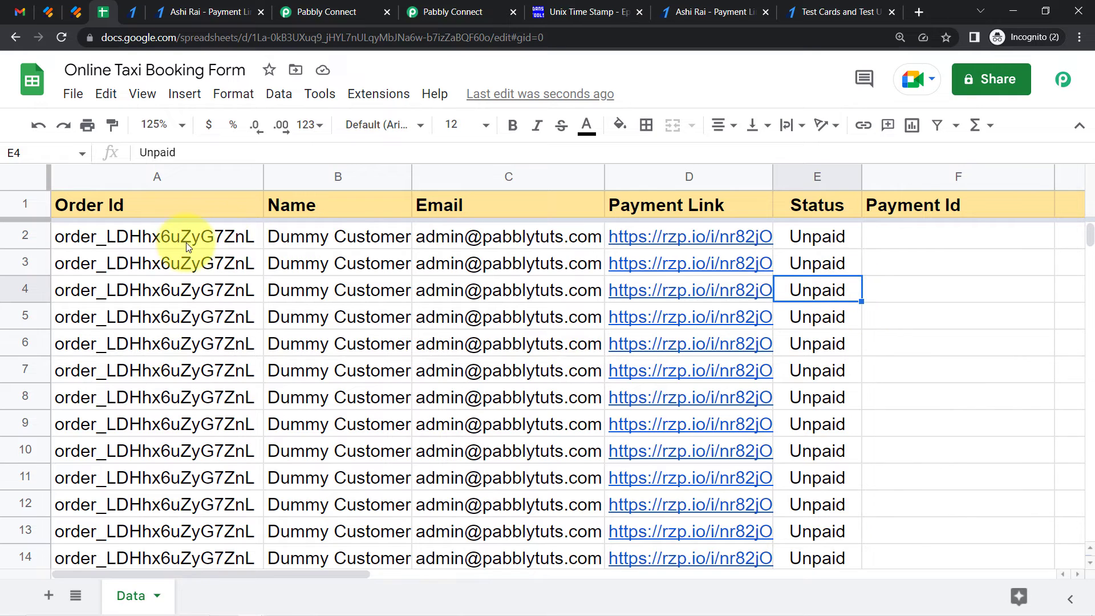
pyautogui.moveTo(196, 263); pyautogui.dragTo(821, 572)
pyautogui.press('Delete')
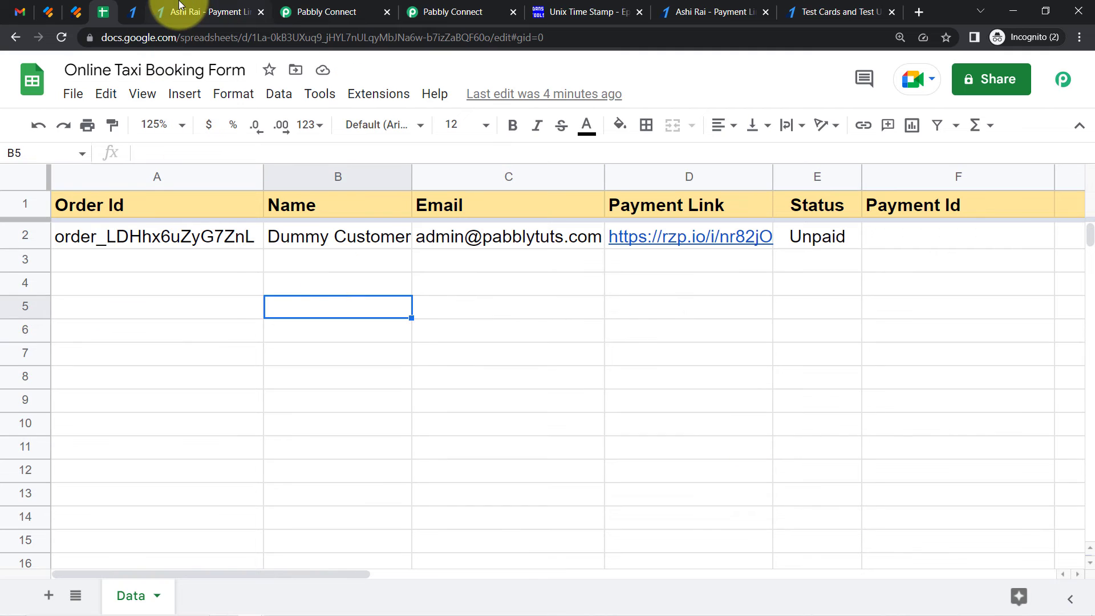
# Review the completed Razorpay payment link page
pyautogui.click(179, 4)
pyautogui.tripleClick(720, 329)
pyautogui.click(668, 314)
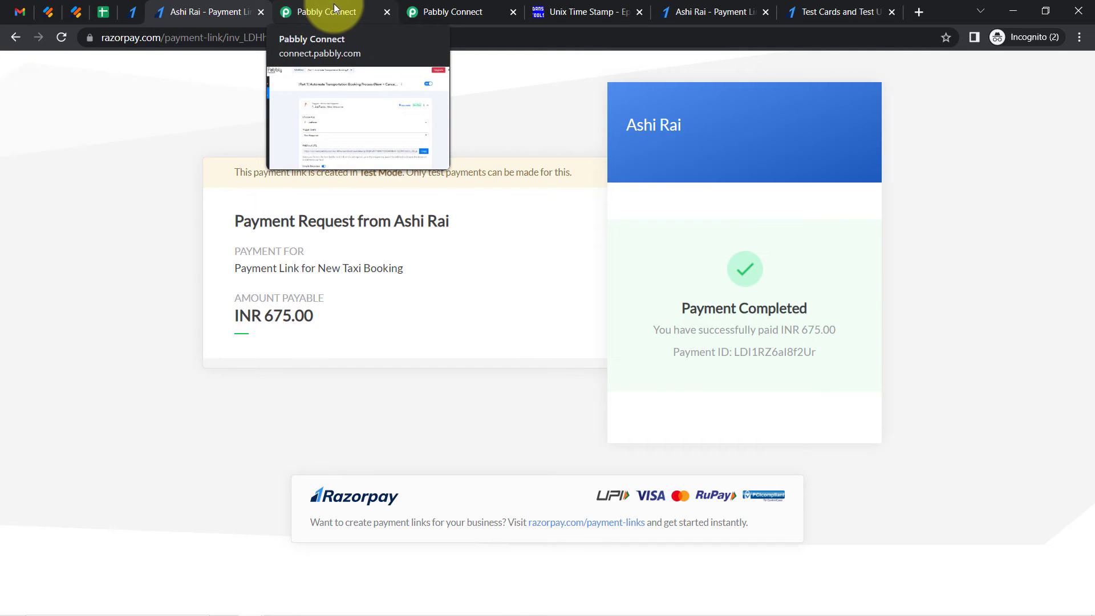
# Open the filter and action steps of the payment-link route in the Part 1 workflow
pyautogui.click(334, 8)
pyautogui.moveTo(227, 145); pyautogui.dragTo(1093, 404)
pyautogui.click(780, 388)
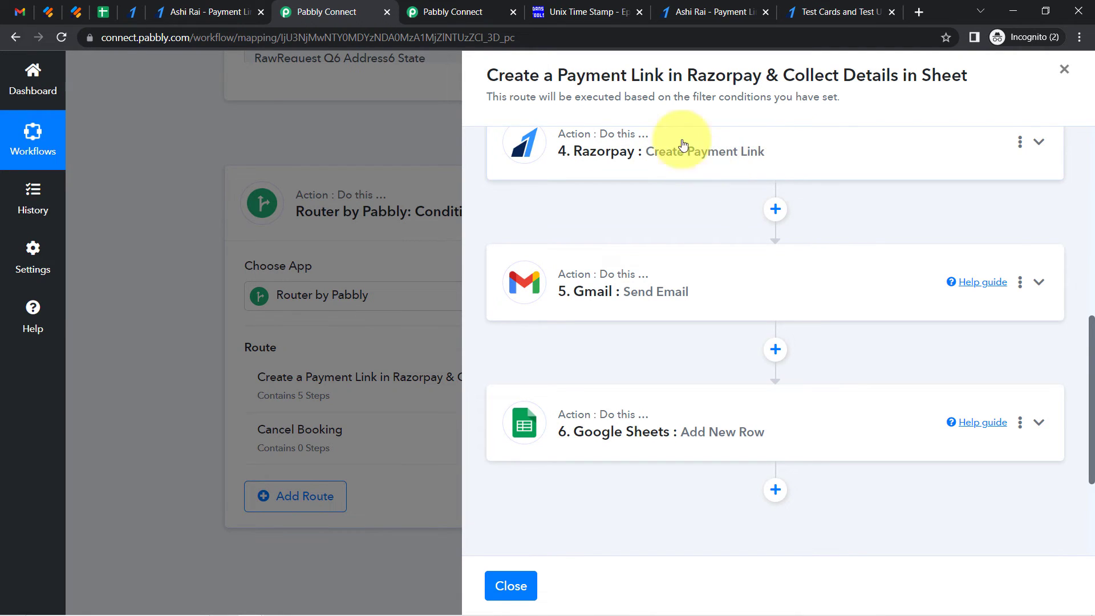
# Open the Google Sheets Add New Row step of the payment-link route and review its column mapping
pyautogui.click(617, 437)
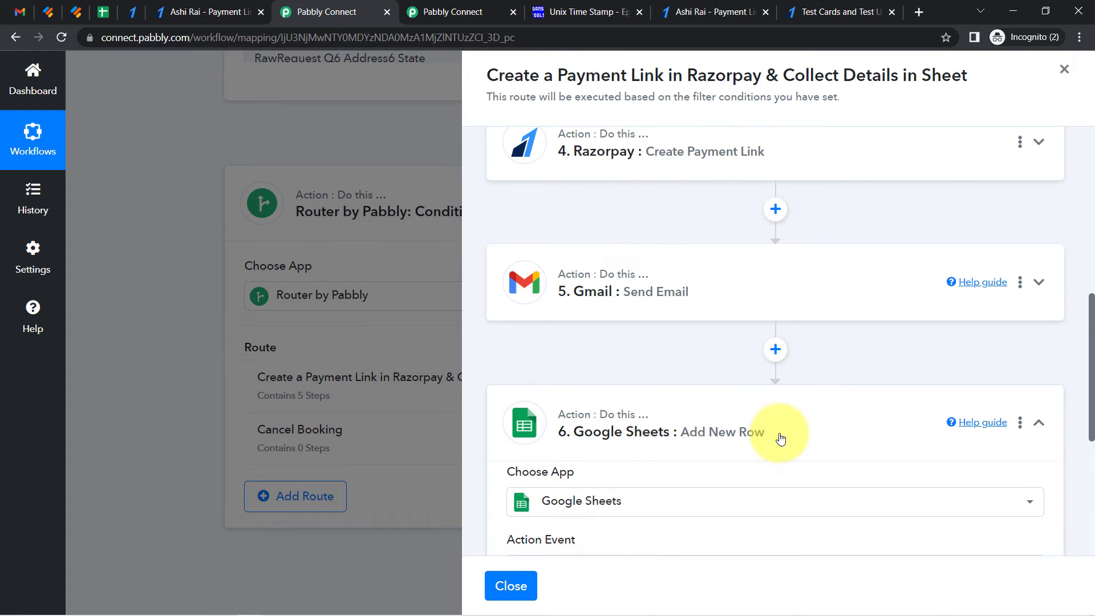
pyautogui.scroll(-4, 1090, 348)
pyautogui.scroll(-4, 1091, 348)
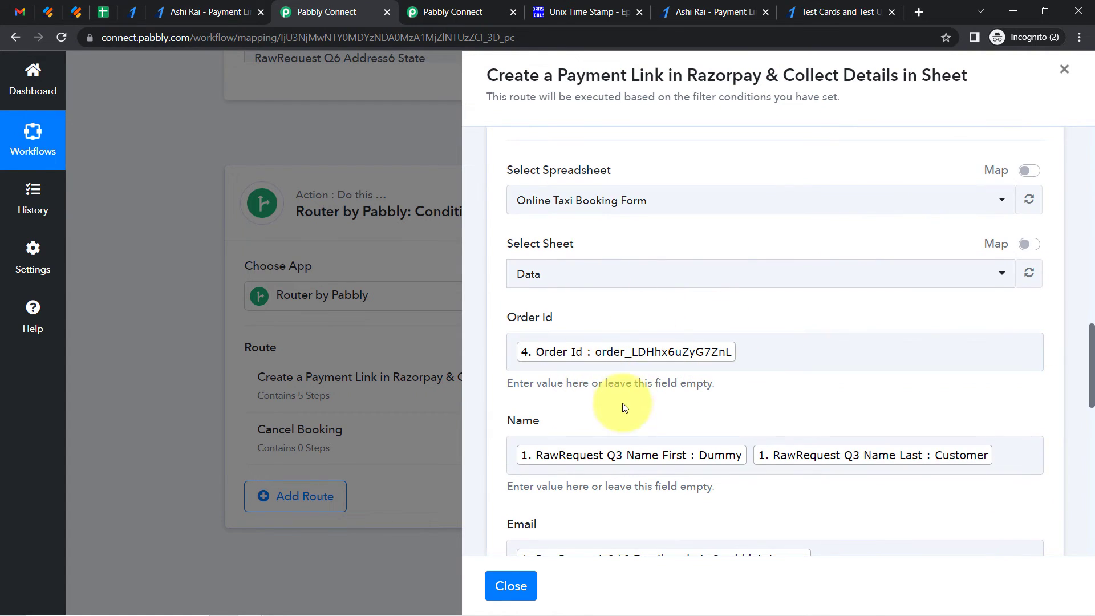
# Copy the order ID from cell A2 of the Online Taxi Booking Form spreadsheet
pyautogui.click(104, 11)
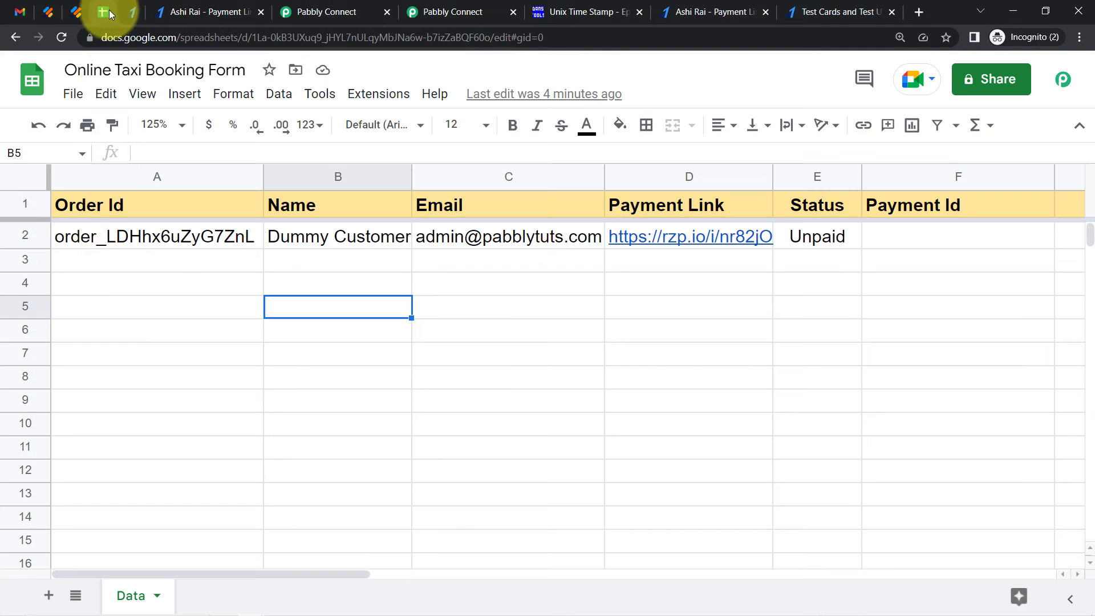
pyautogui.click(95, 245)
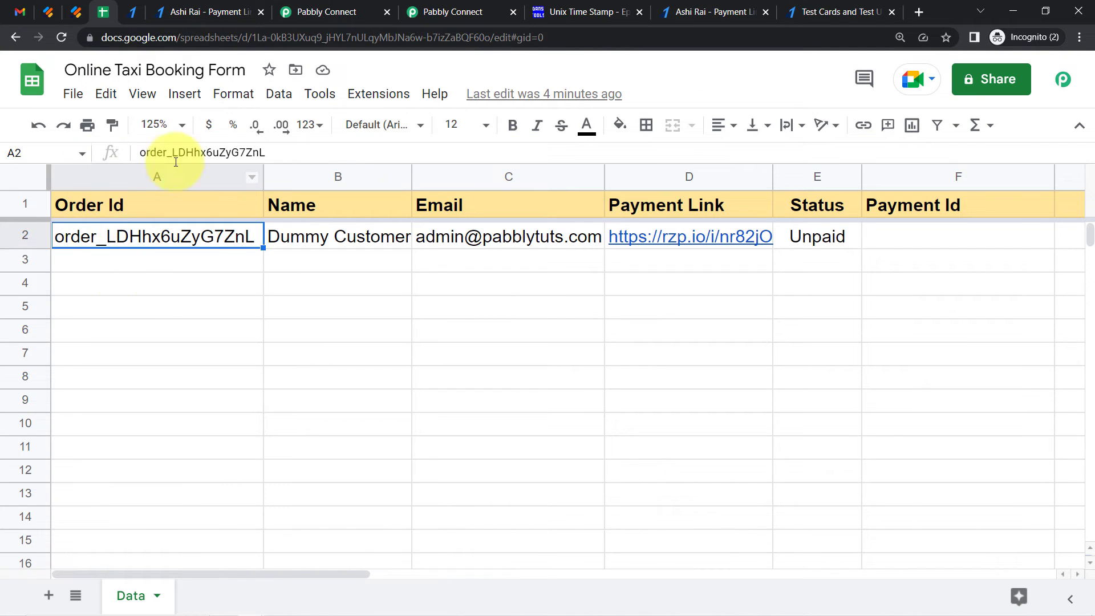
pyautogui.tripleClick(190, 240)
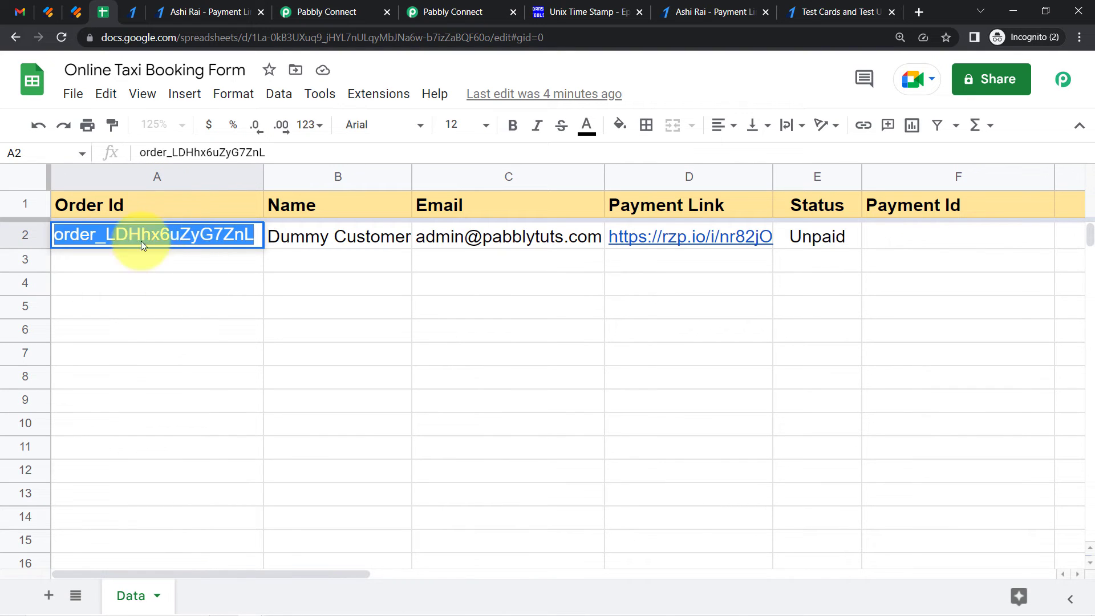
pyautogui.click(137, 269)
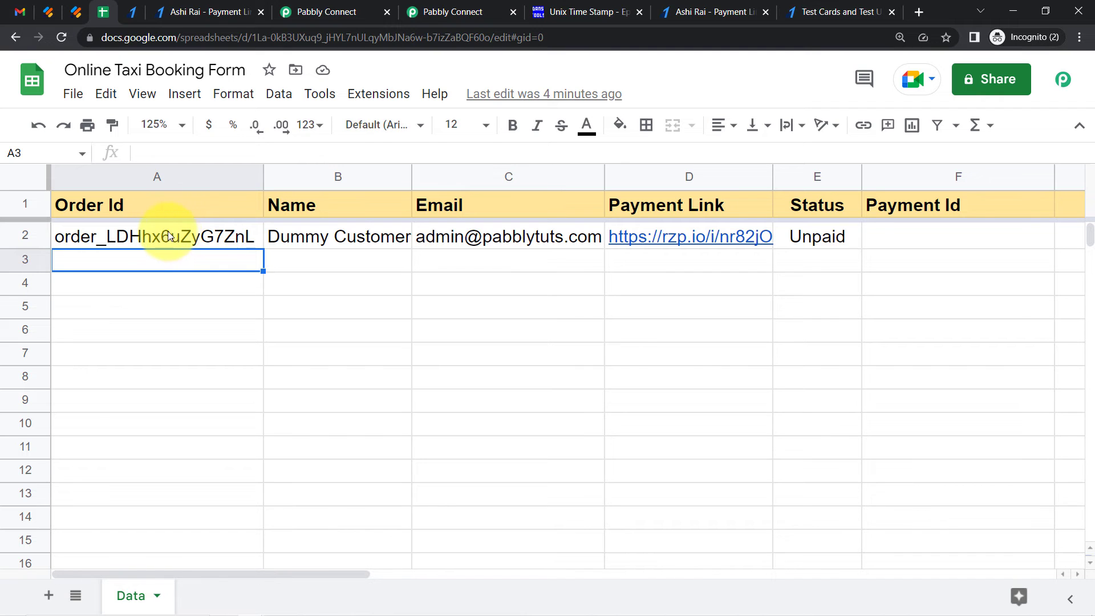
pyautogui.tripleClick(152, 235)
pyautogui.tripleClick(152, 232)
pyautogui.hotkey('ctrl', 'c')
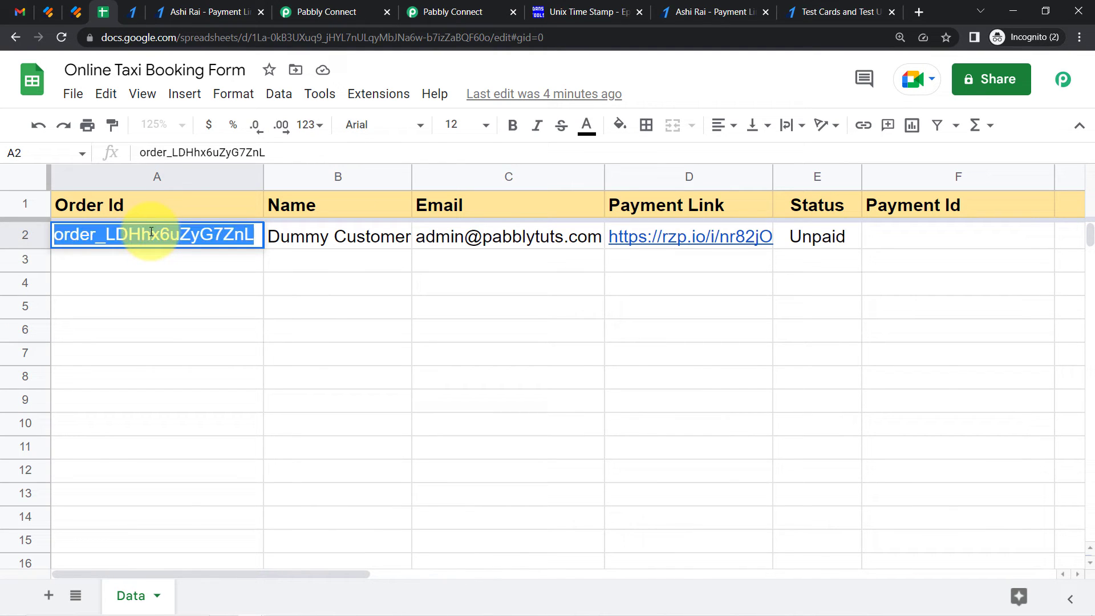
pyautogui.click(154, 333)
# Search the Part 2 workflow's Razorpay trigger response for the copied order ID
pyautogui.click(468, 12)
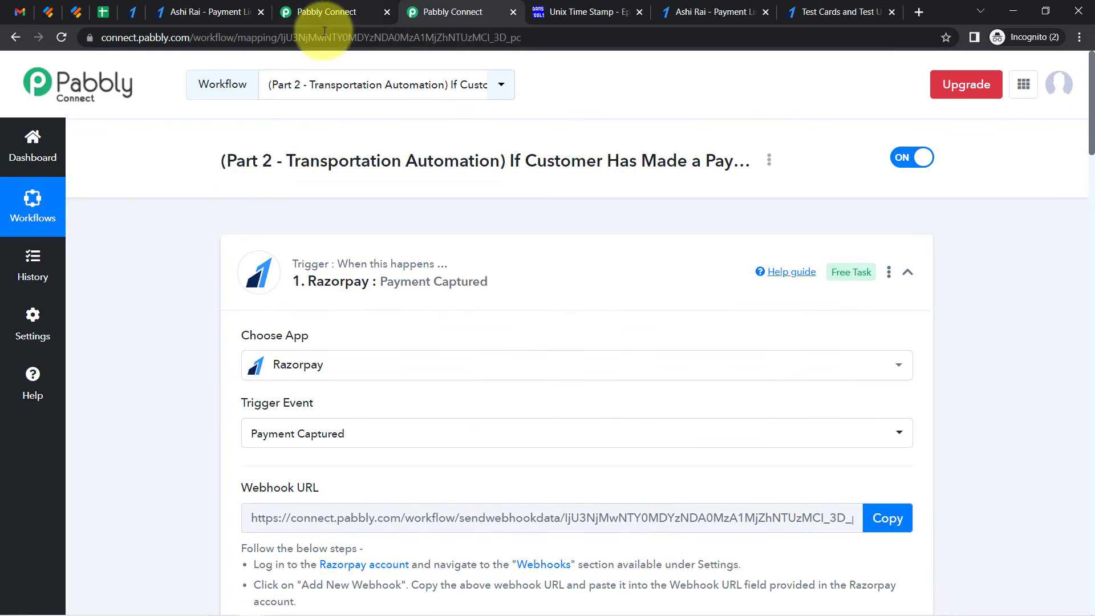
pyautogui.moveTo(1093, 130); pyautogui.dragTo(1082, 234)
pyautogui.hotkey('ctrl', 'f')
pyautogui.hotkey('ctrl', 'v')
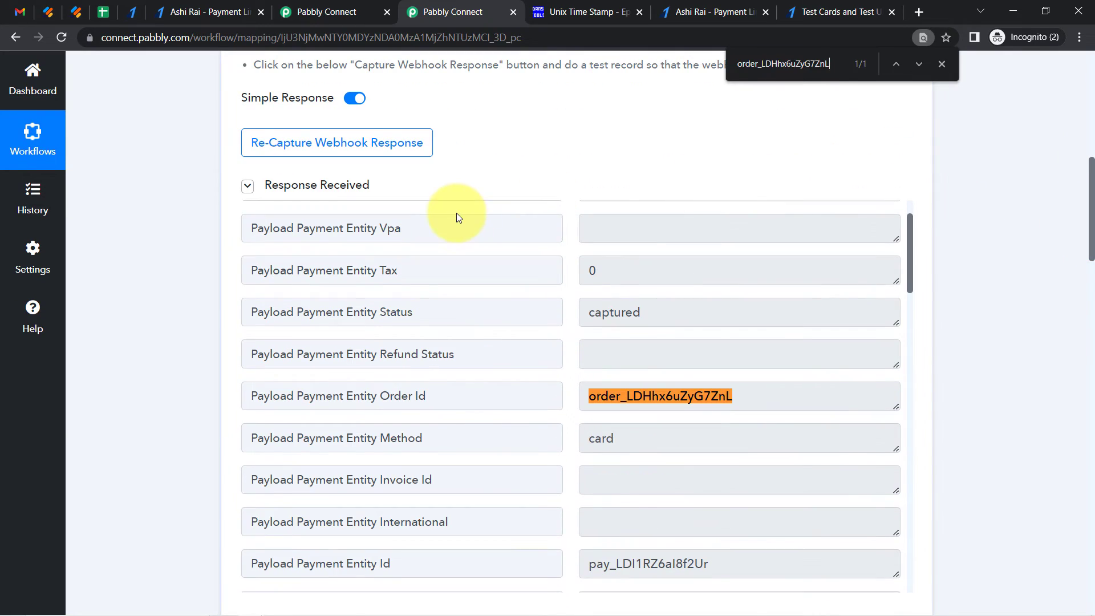
pyautogui.doubleClick(616, 393)
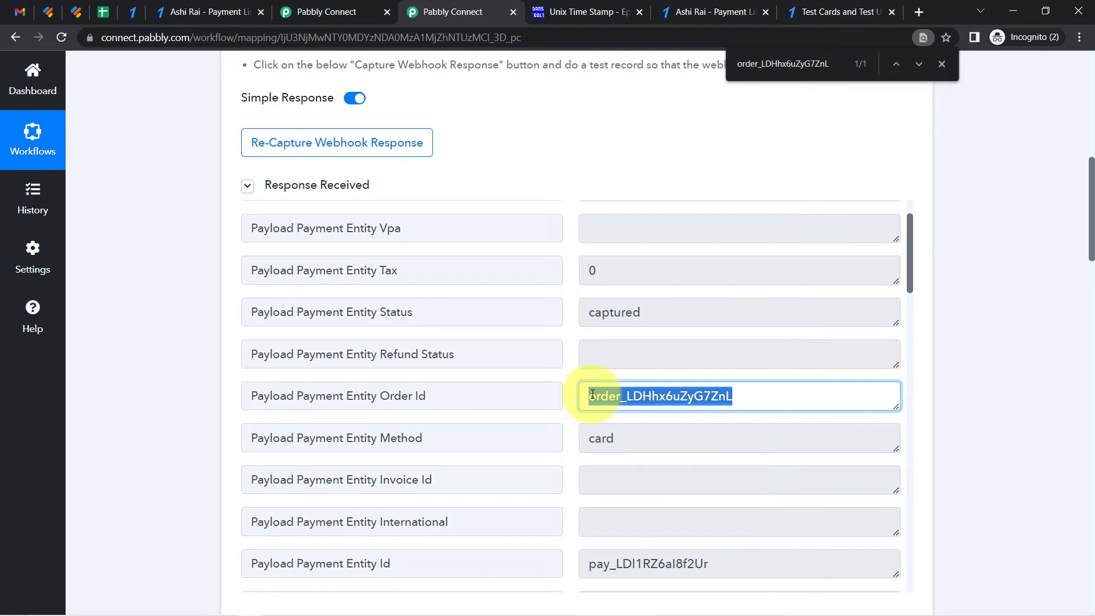
# Insert a Google Sheets action with the Lookup Spreadsheet Rows event between the Gmail and Update Row steps
pyautogui.moveTo(1090, 200); pyautogui.dragTo(1094, 324)
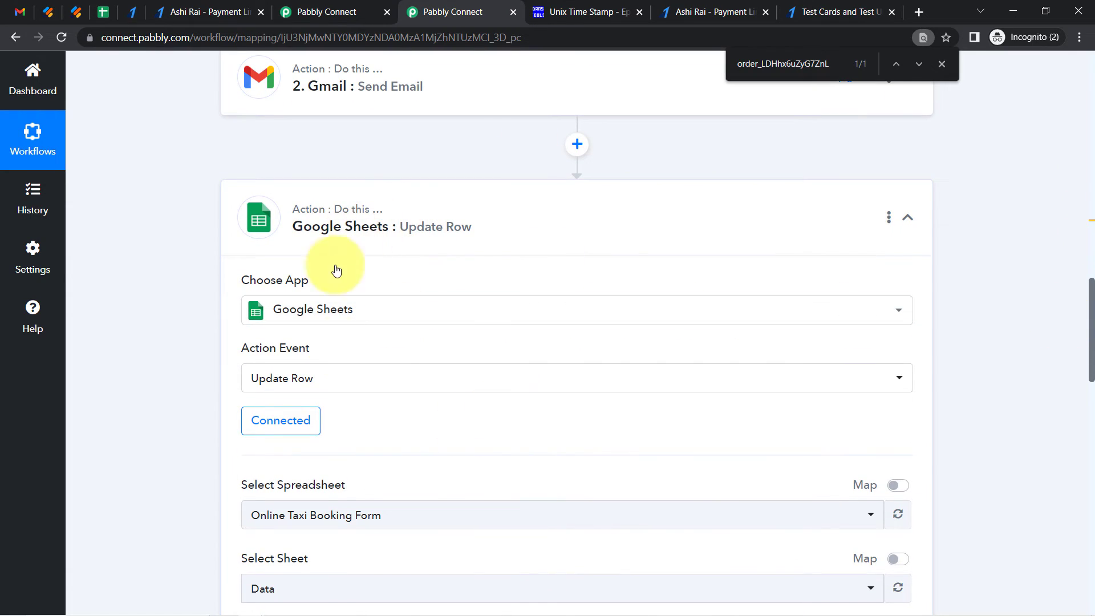
pyautogui.click(575, 146)
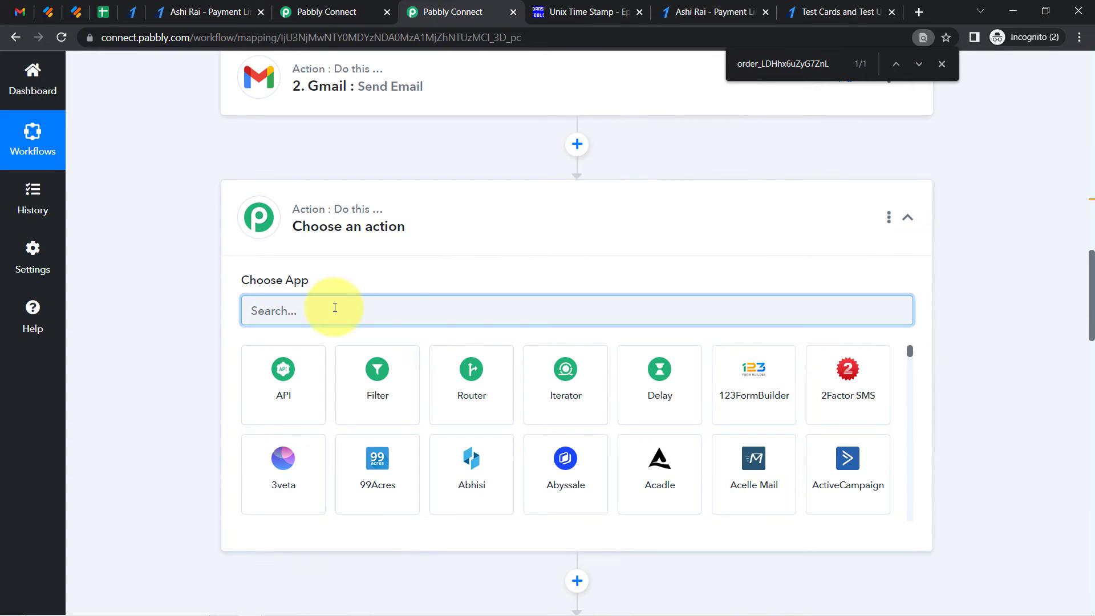
pyautogui.click(325, 303)
pyautogui.write('google she')
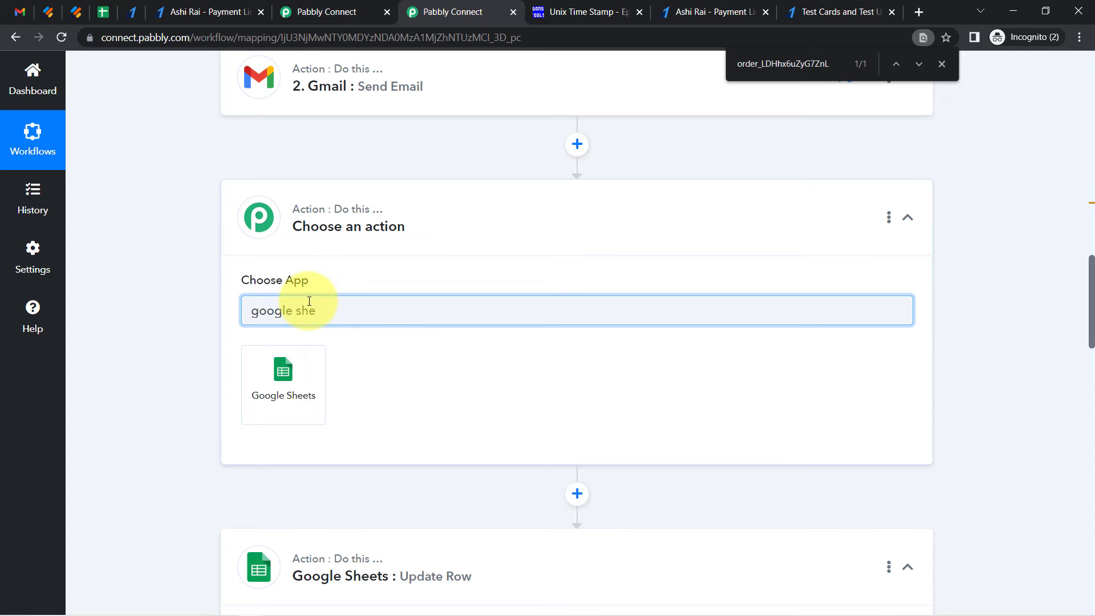
pyautogui.click(308, 382)
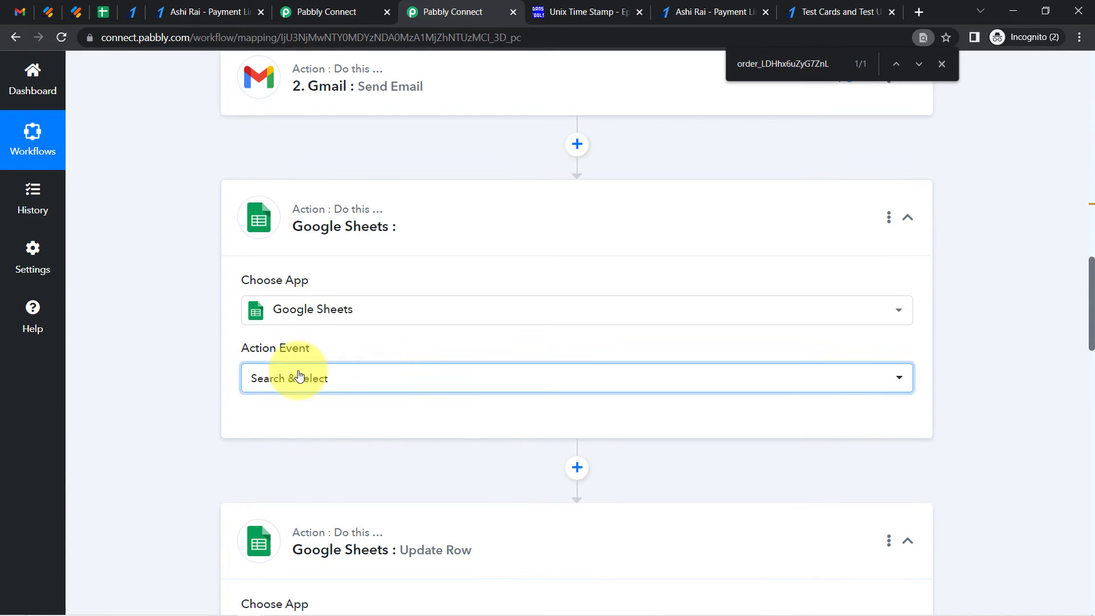
pyautogui.click(299, 376)
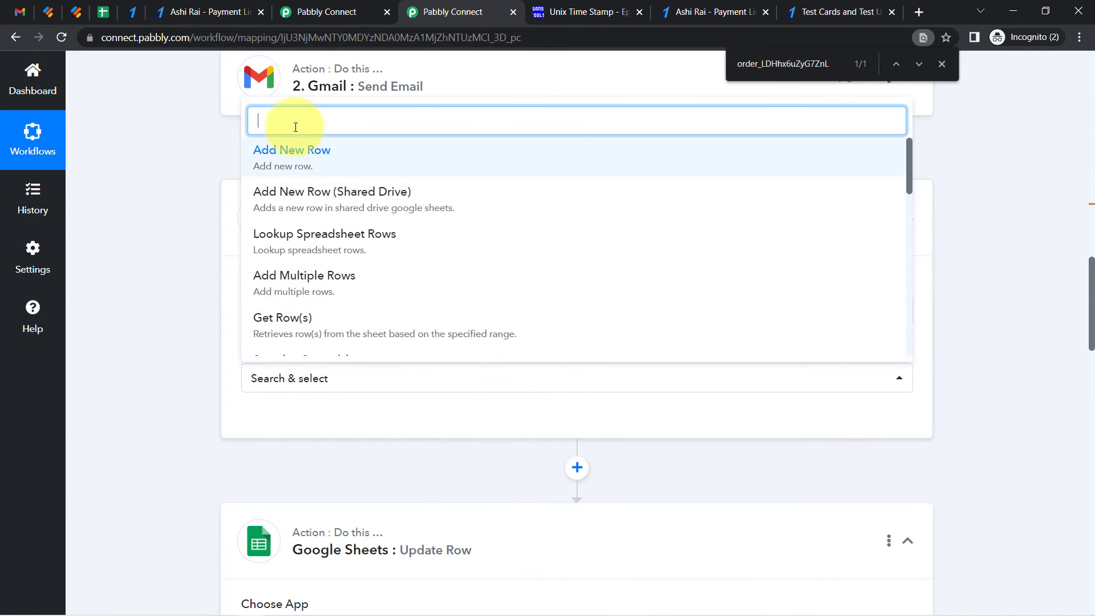
pyautogui.write('lok')
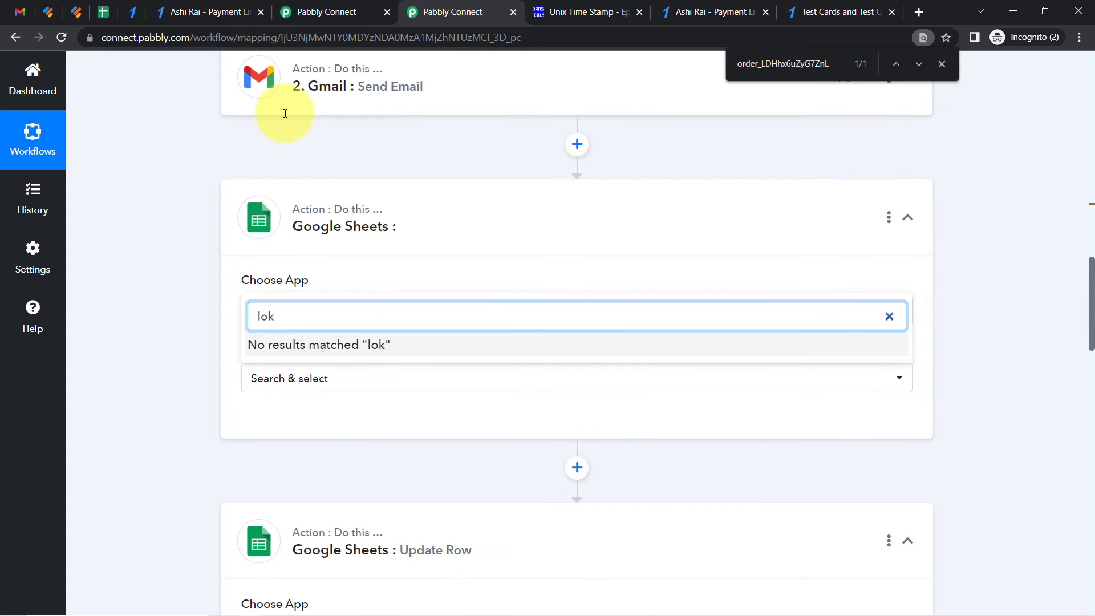
pyautogui.press('BackSpace')
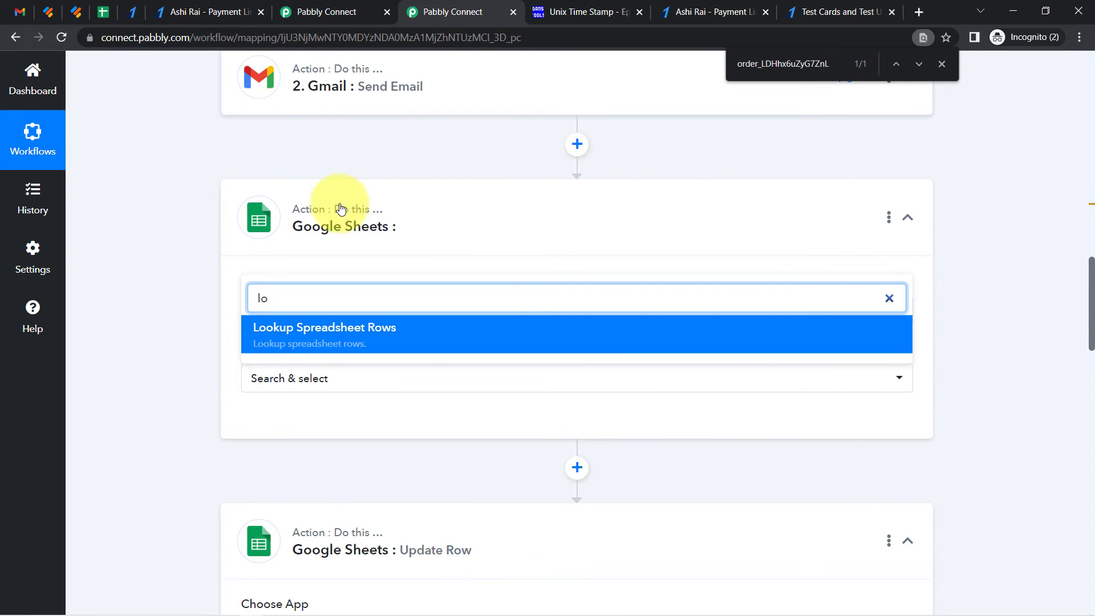
pyautogui.click(322, 329)
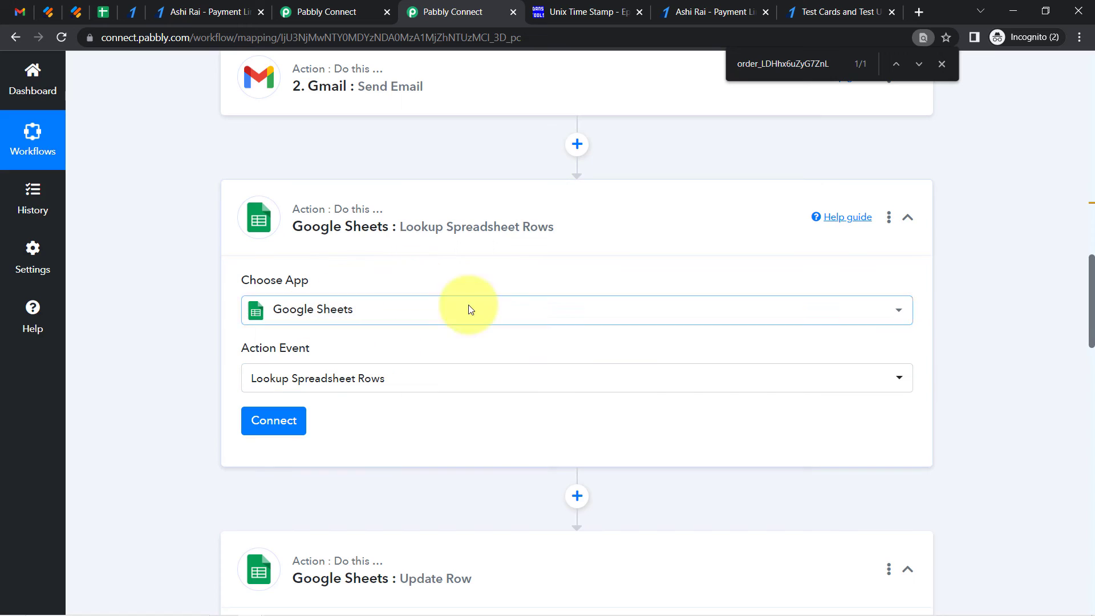
# Connect the lookup step using the existing Google Sheets #1 connection
pyautogui.moveTo(1092, 297); pyautogui.dragTo(1091, 205)
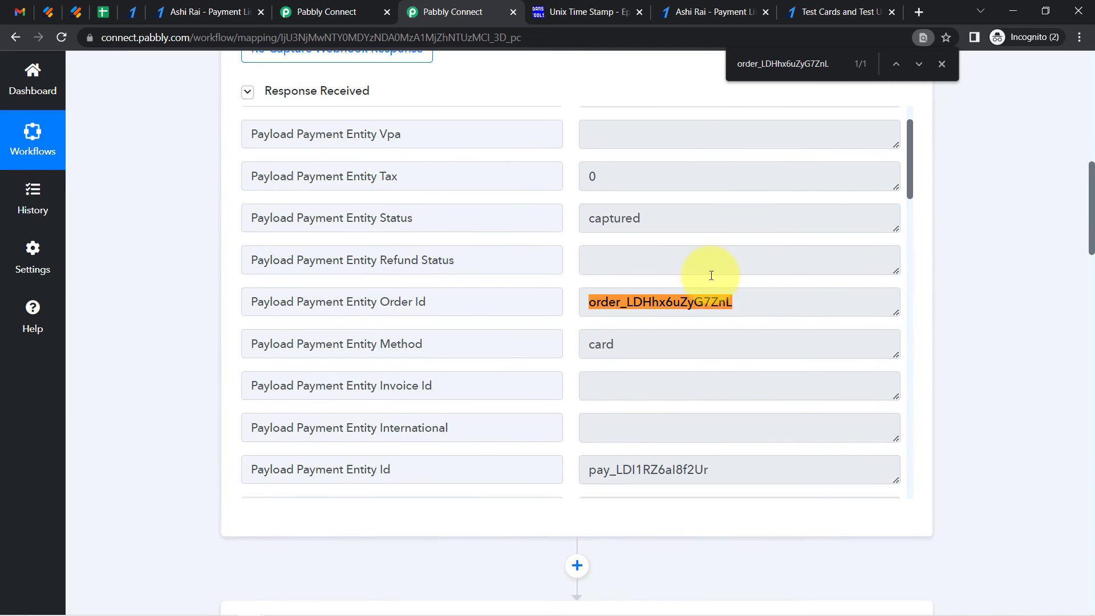
pyautogui.doubleClick(662, 305)
pyautogui.hotkey('ctrl', 'c')
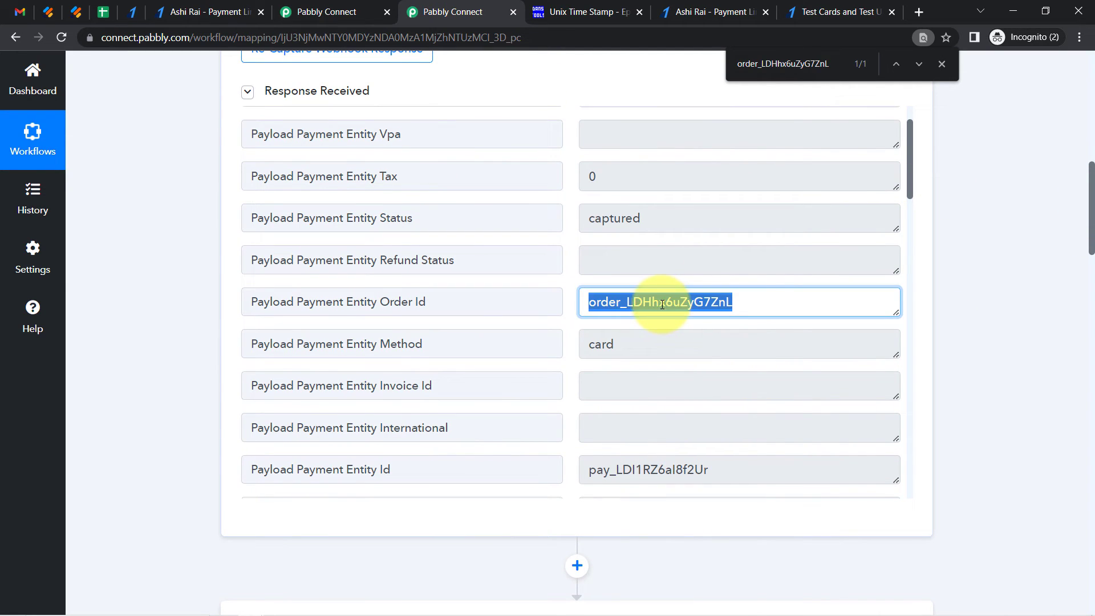
pyautogui.moveTo(1092, 178); pyautogui.dragTo(1090, 297)
pyautogui.click(266, 265)
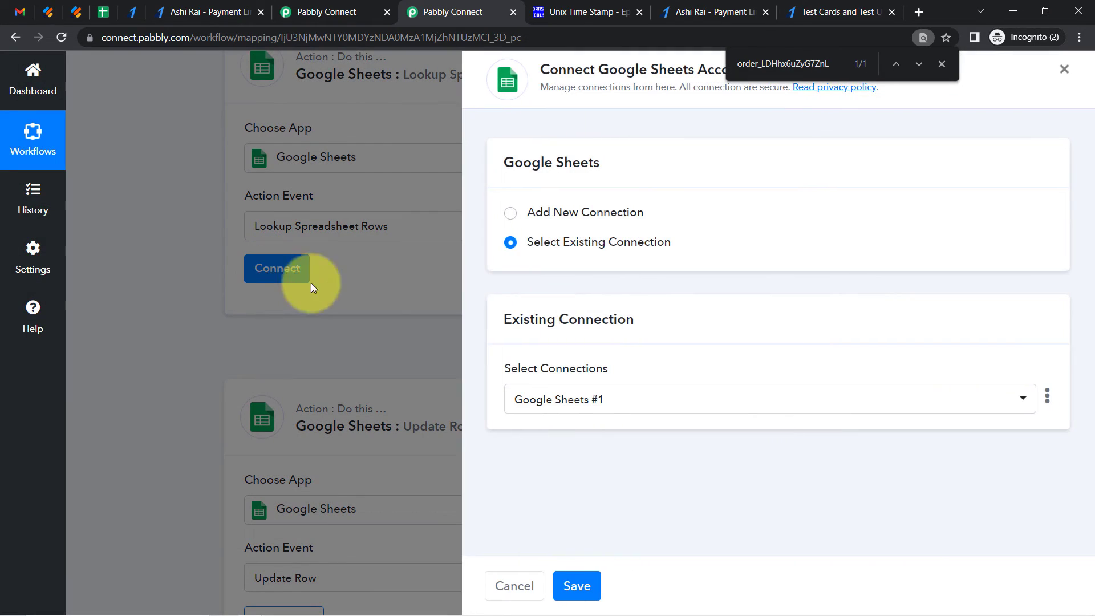
pyautogui.click(573, 585)
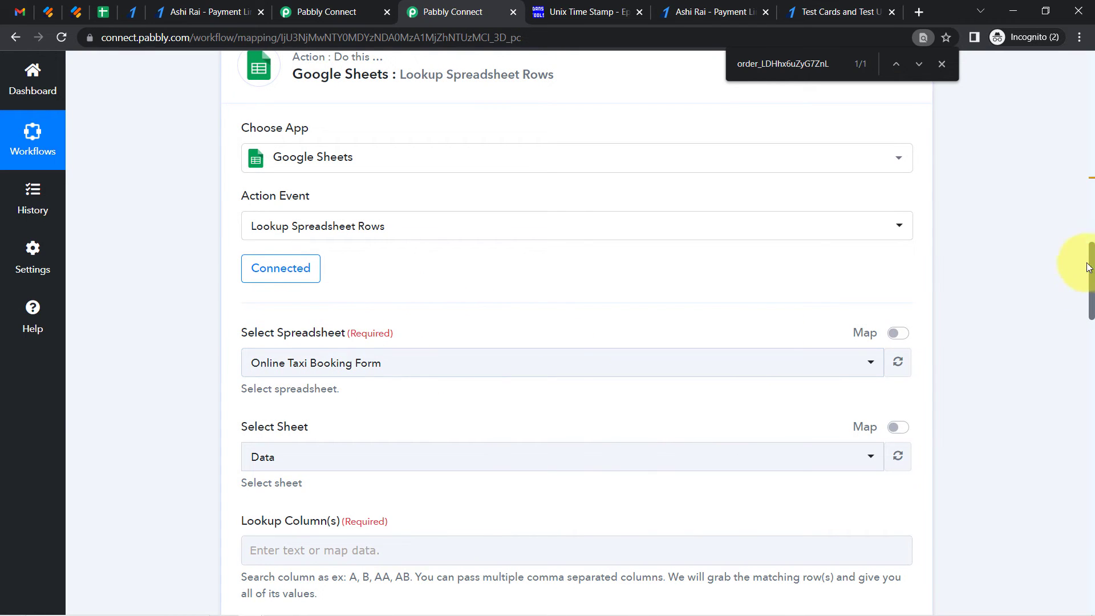
# Set the lookup column to A, the spreadsheet's Order Id column
pyautogui.moveTo(1090, 276); pyautogui.dragTo(1090, 321)
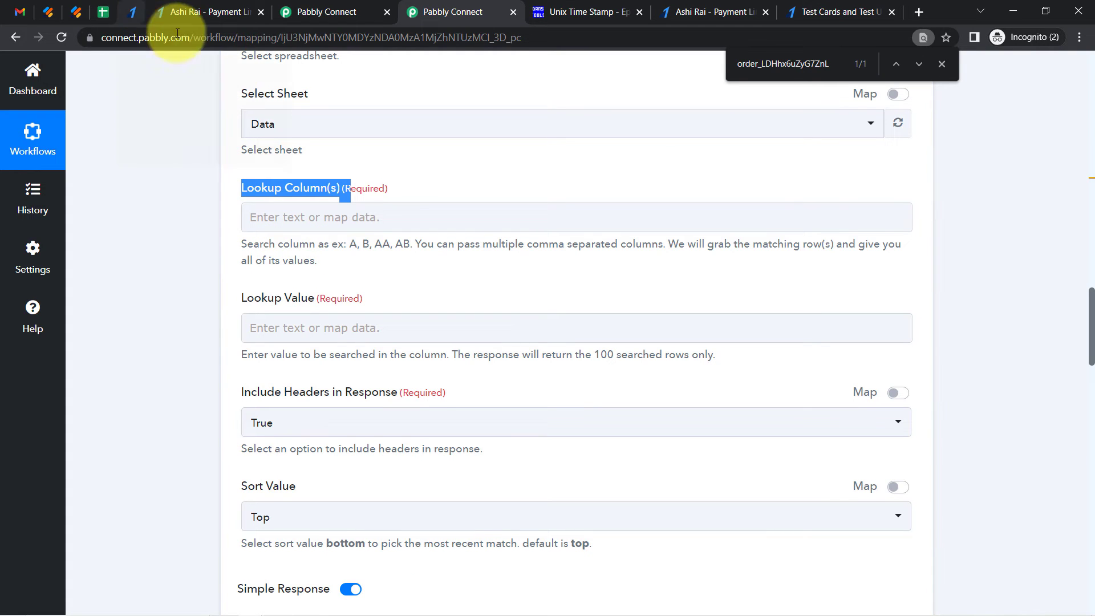
pyautogui.moveTo(1090, 349); pyautogui.dragTo(1091, 312)
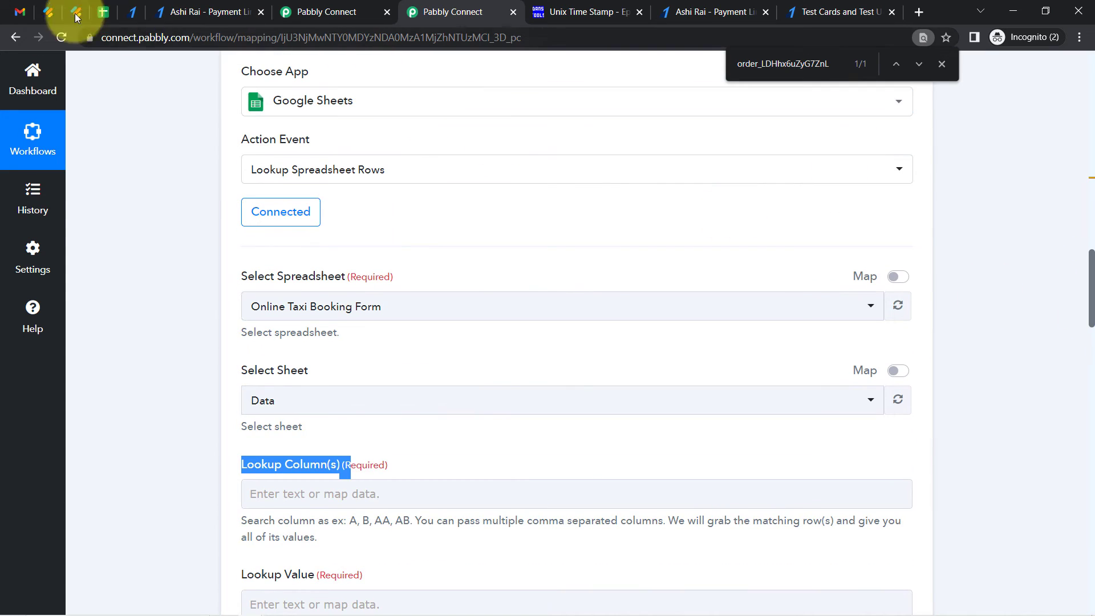
pyautogui.click(103, 12)
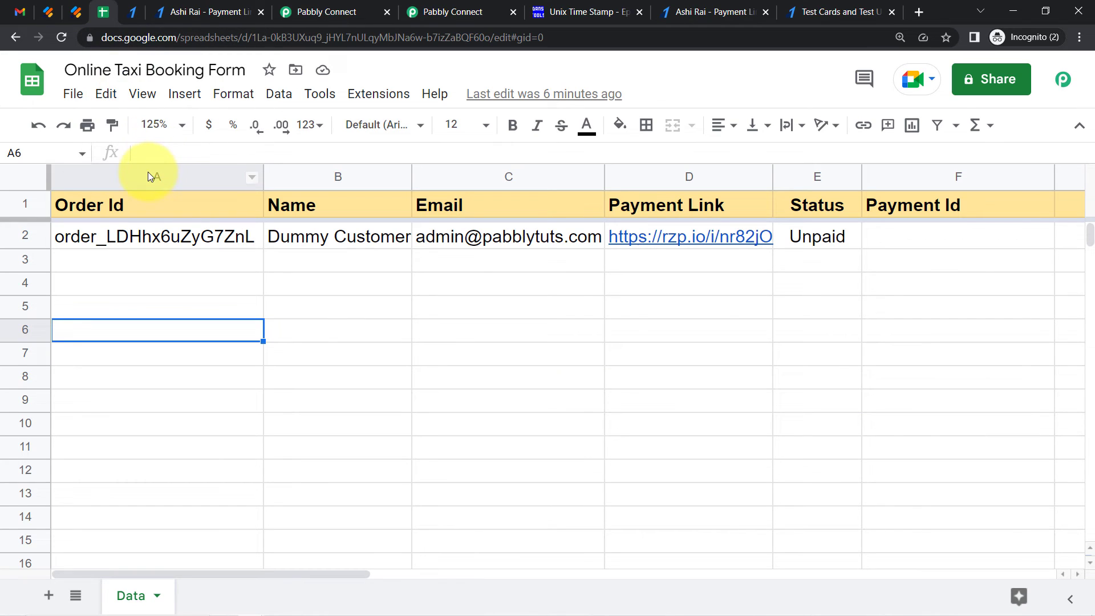
pyautogui.click(149, 172)
pyautogui.click(354, 3)
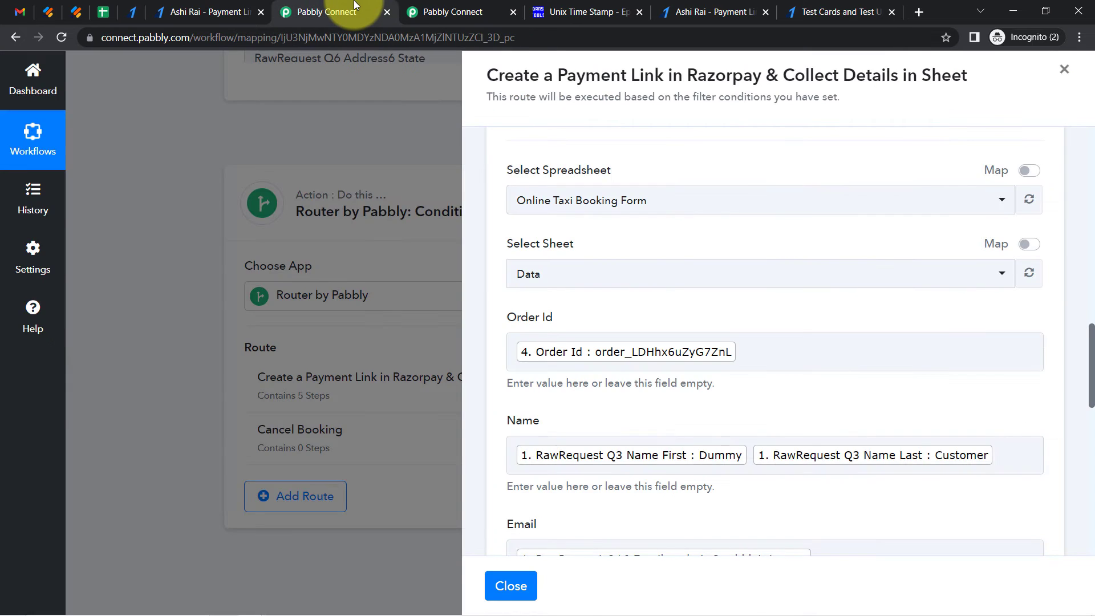
pyautogui.moveTo(472, 3); pyautogui.dragTo(372, 33)
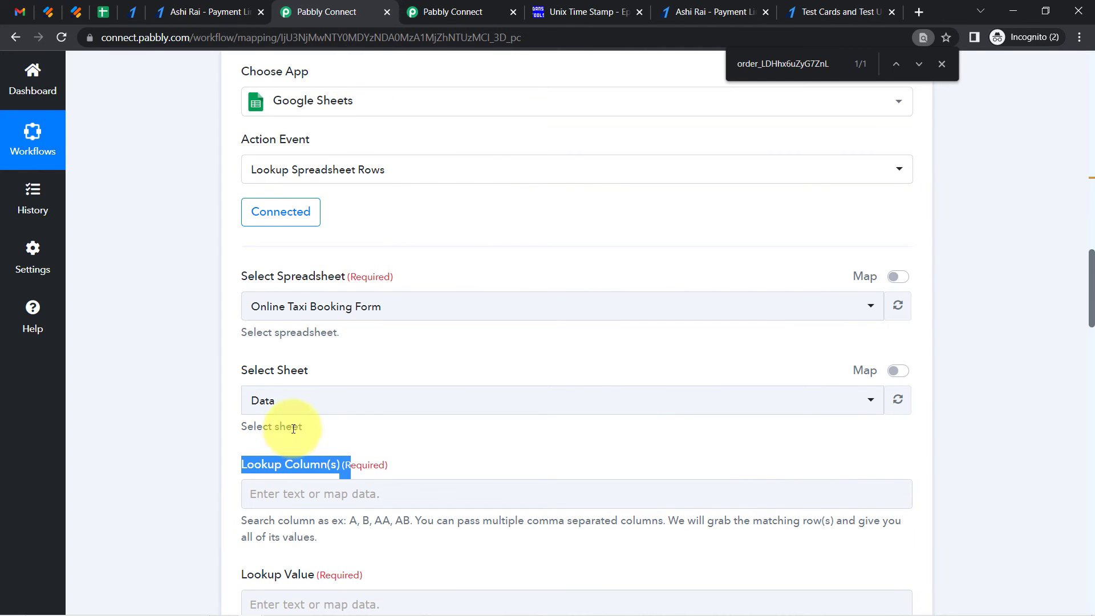
pyautogui.click(257, 495)
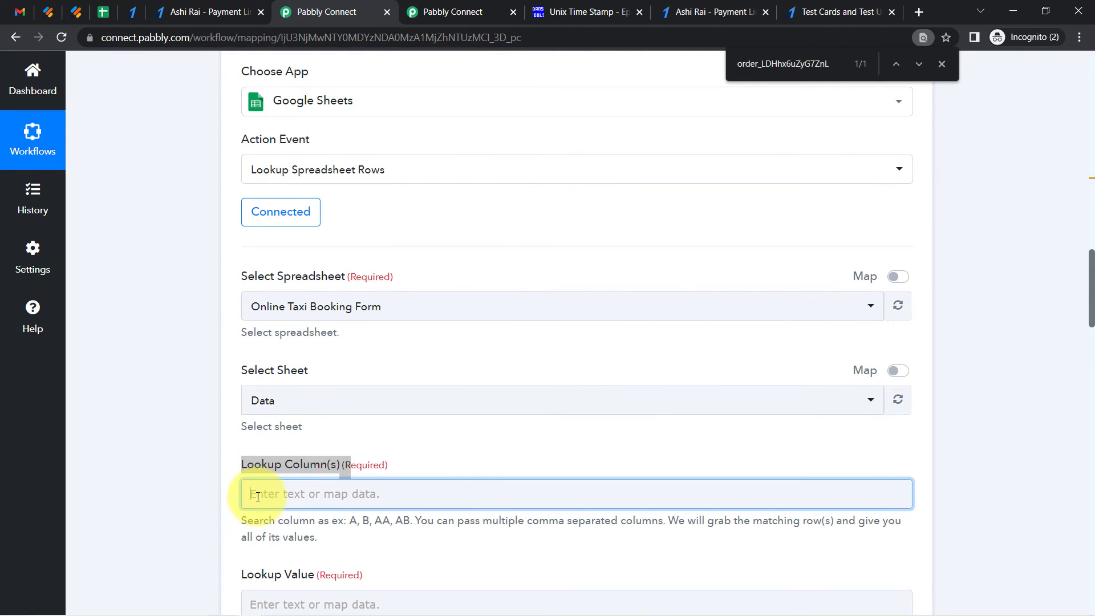
pyautogui.click(132, 417)
pyautogui.scroll(1, 1083, 274)
pyautogui.scroll(-2, 1090, 295)
pyautogui.moveTo(1090, 295); pyautogui.dragTo(1090, 338)
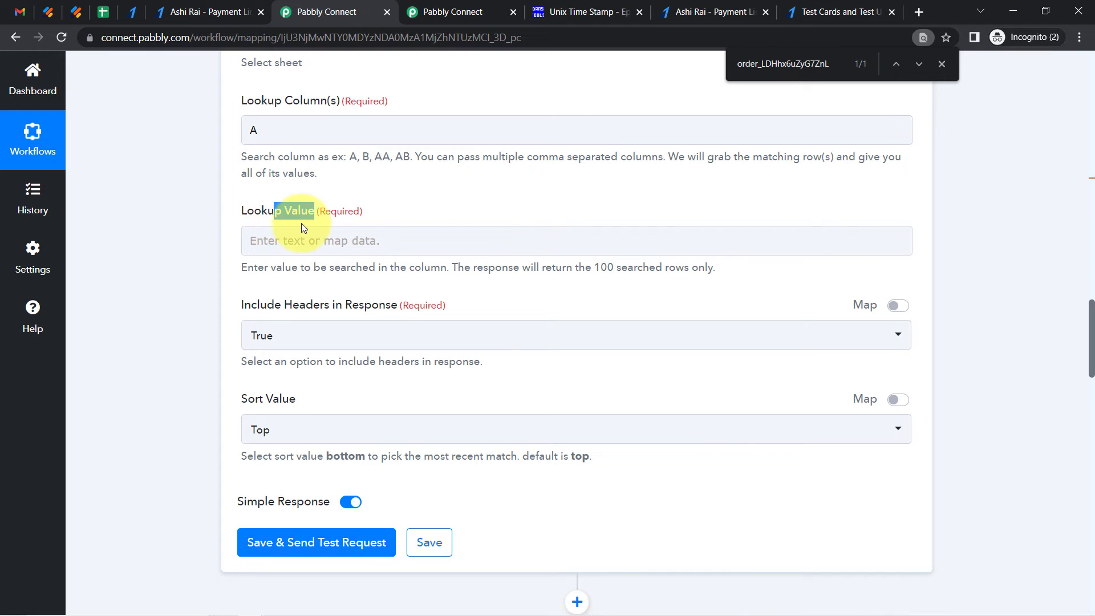
# Map the lookup value to the trigger's Payload Payment Entity Order Id
pyautogui.click(273, 244)
pyautogui.click(282, 295)
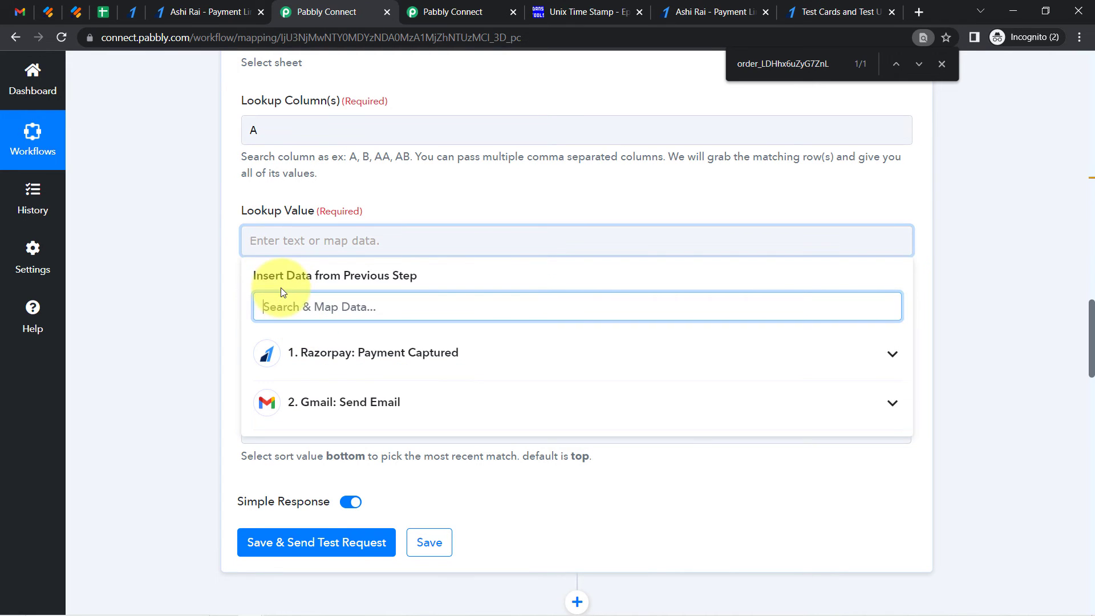
pyautogui.write('orde')
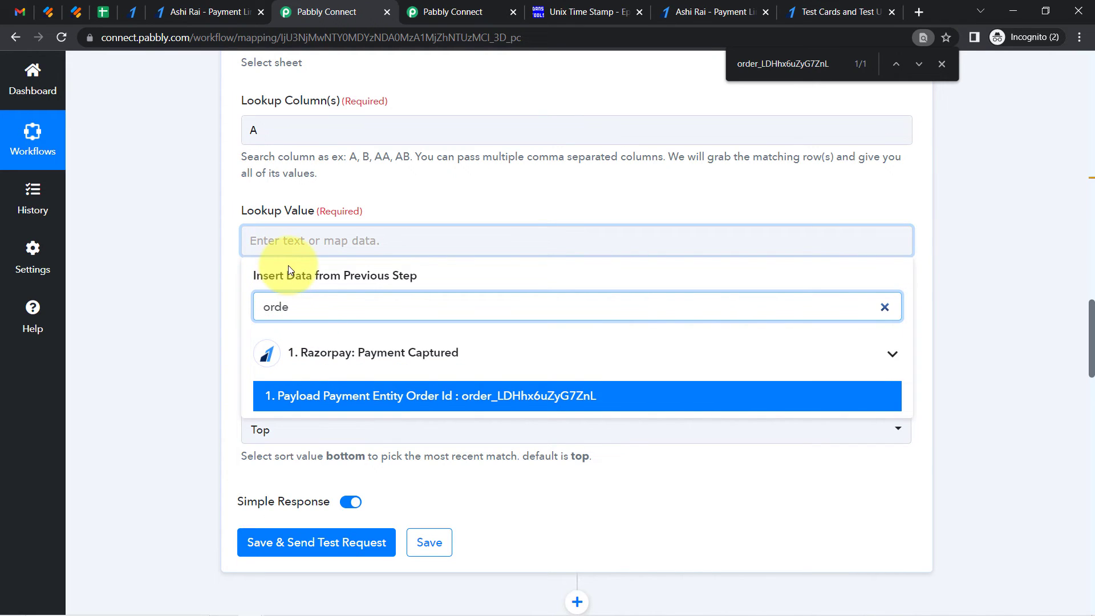
pyautogui.click(367, 398)
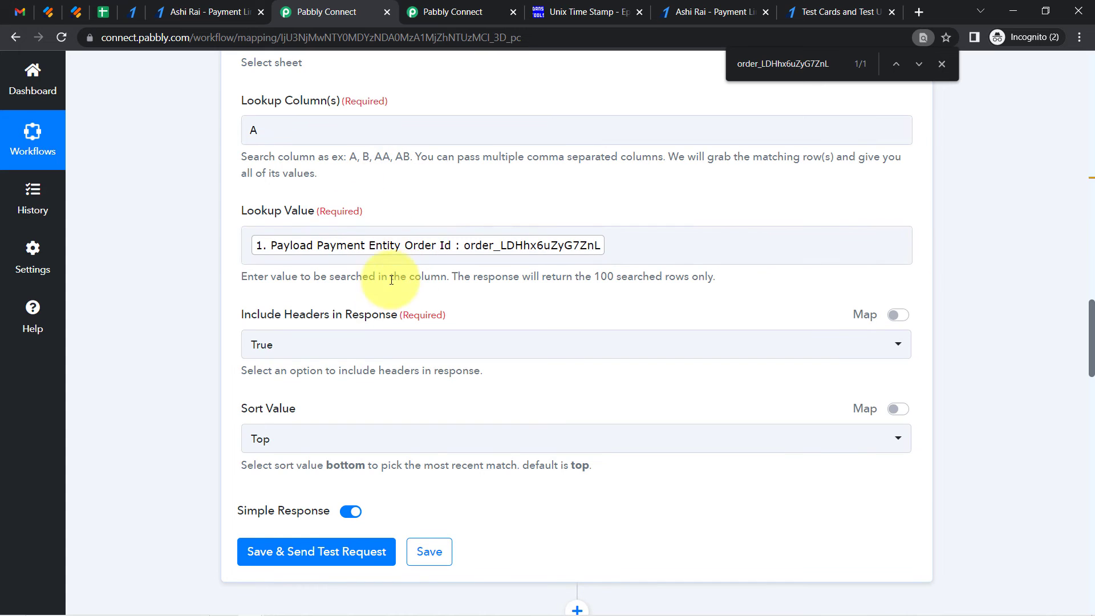
# Search the spreadsheet for the copied order ID
pyautogui.click(105, 12)
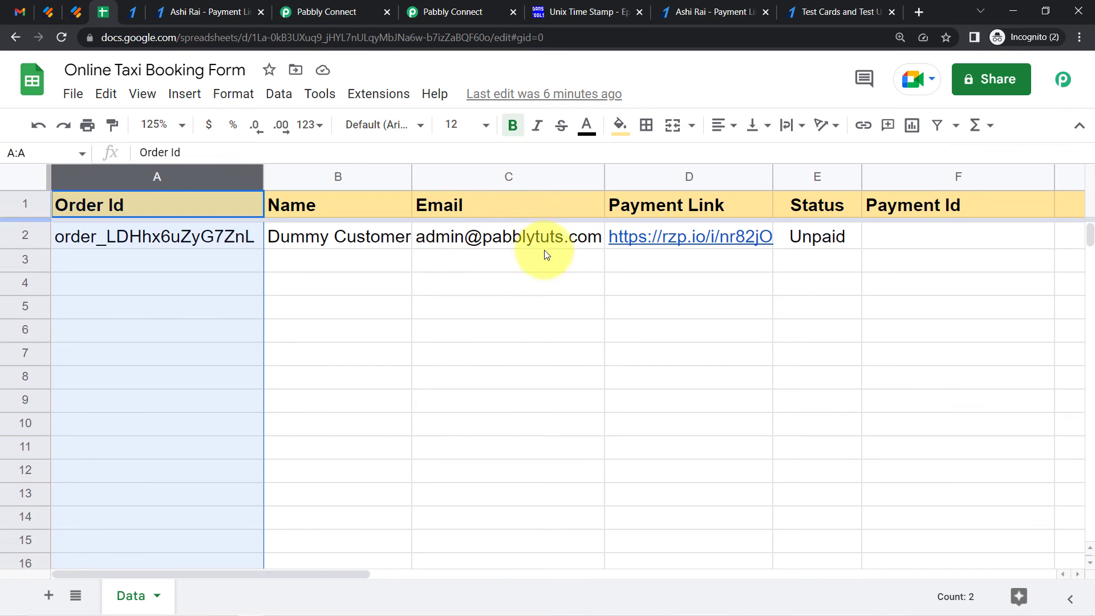
pyautogui.click(397, 316)
pyautogui.hotkey('ctrl', 'f')
pyautogui.hotkey('ctrl', 'v')
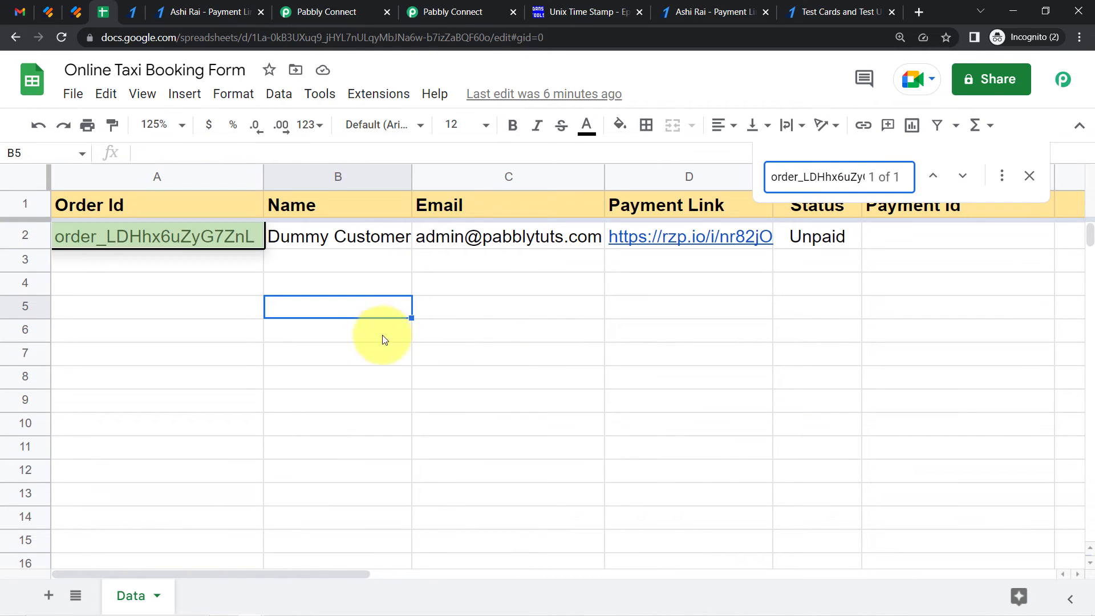
pyautogui.click(318, 11)
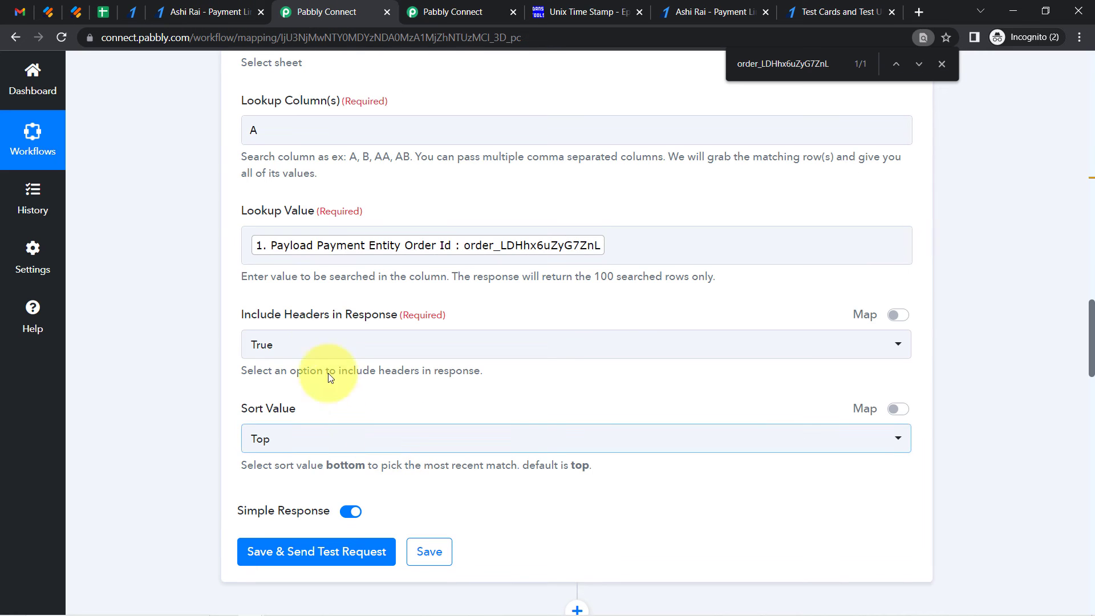
# Save and send a test request for the lookup spreadsheet rows step
pyautogui.moveTo(1093, 331); pyautogui.dragTo(1093, 346)
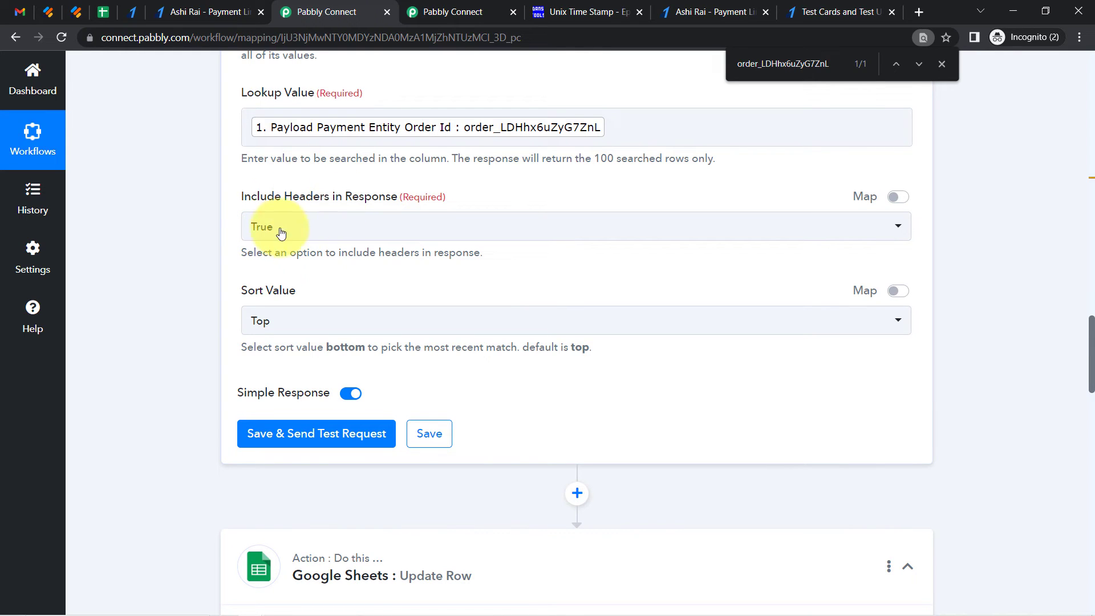
pyautogui.click(283, 436)
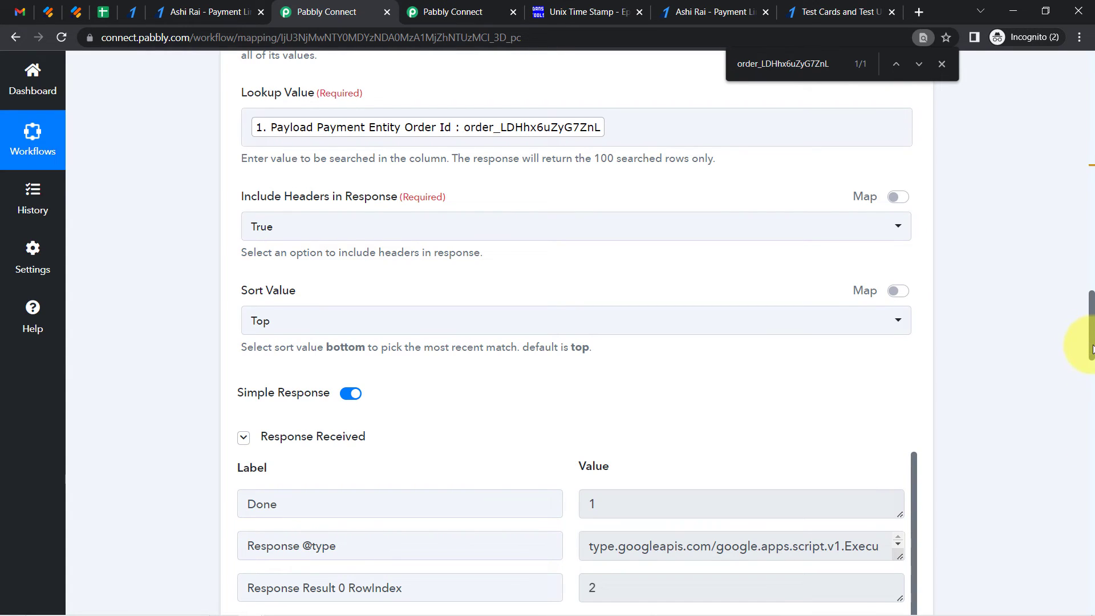
# Examine the lookup response's row index and row values for the matched order
pyautogui.scroll(-6, 1091, 346)
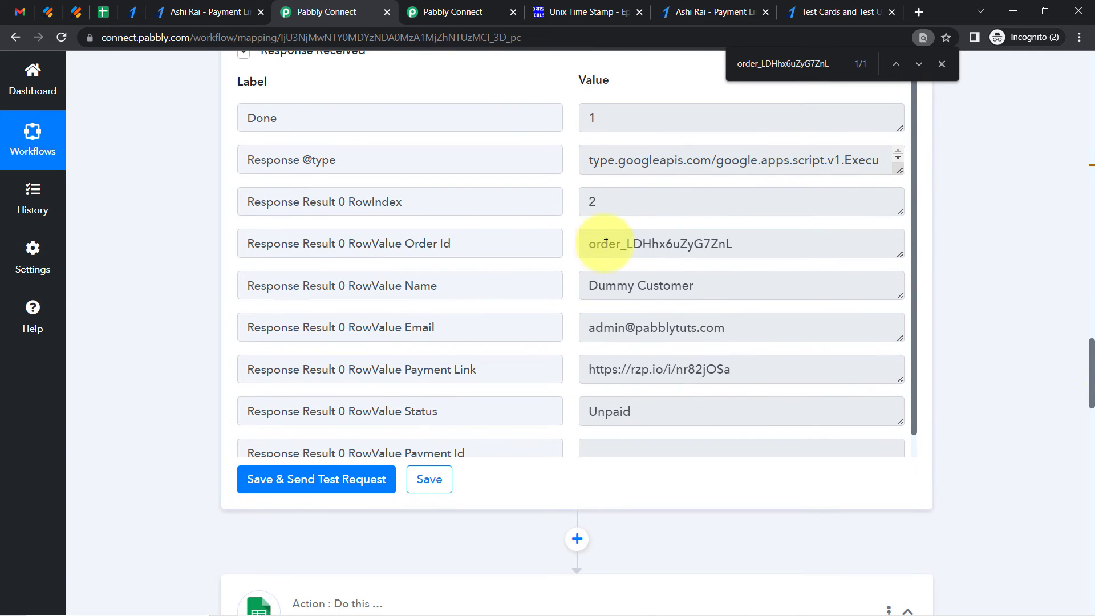
pyautogui.moveTo(606, 244); pyautogui.dragTo(707, 252)
pyautogui.moveTo(616, 278); pyautogui.dragTo(688, 287)
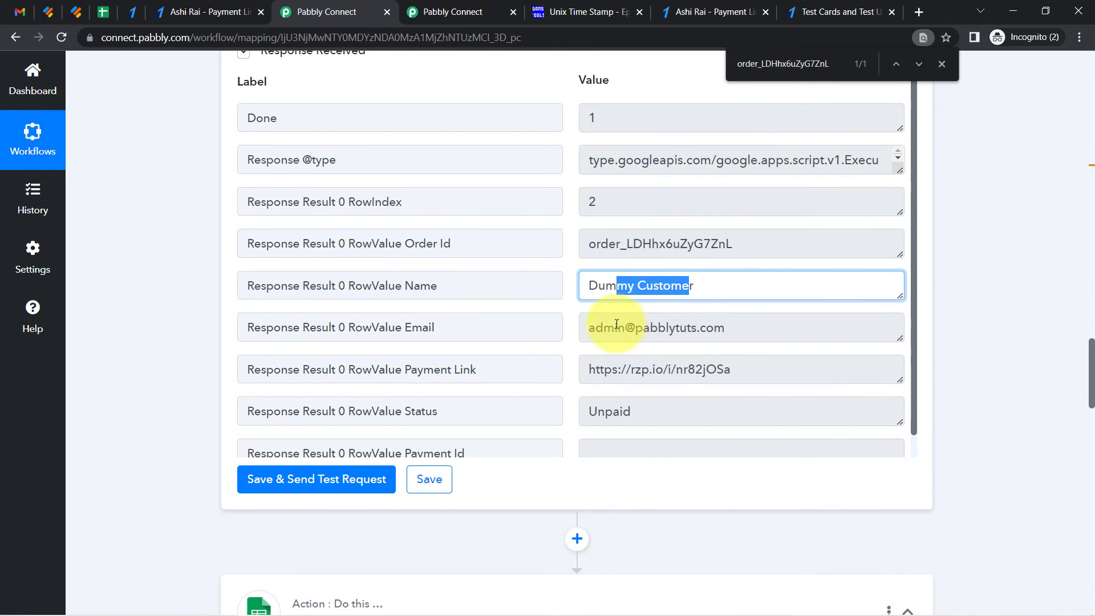
pyautogui.moveTo(614, 327); pyautogui.dragTo(635, 327)
pyautogui.doubleClick(626, 246)
pyautogui.click(620, 246)
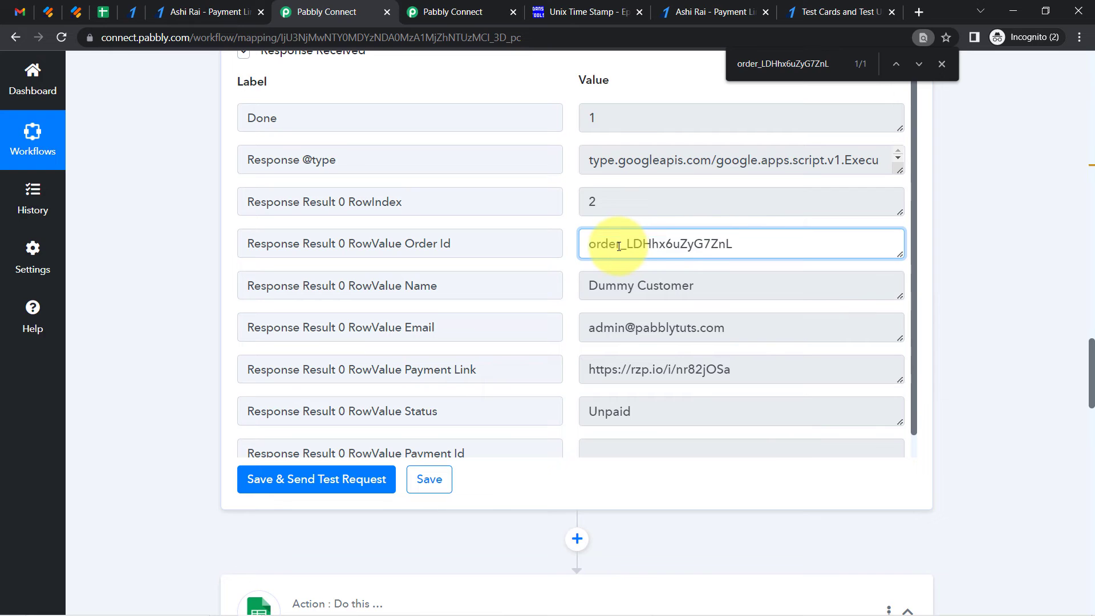
pyautogui.moveTo(615, 251); pyautogui.dragTo(708, 248)
pyautogui.moveTo(619, 288); pyautogui.dragTo(687, 288)
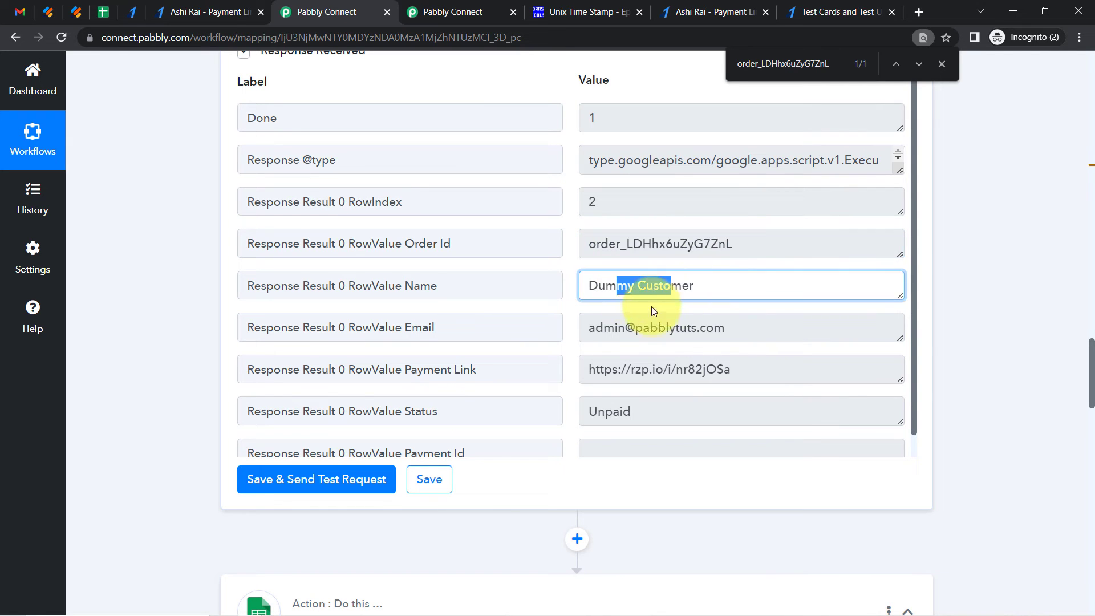
pyautogui.click(630, 329)
pyautogui.moveTo(614, 329); pyautogui.dragTo(700, 329)
pyautogui.moveTo(618, 368); pyautogui.dragTo(665, 369)
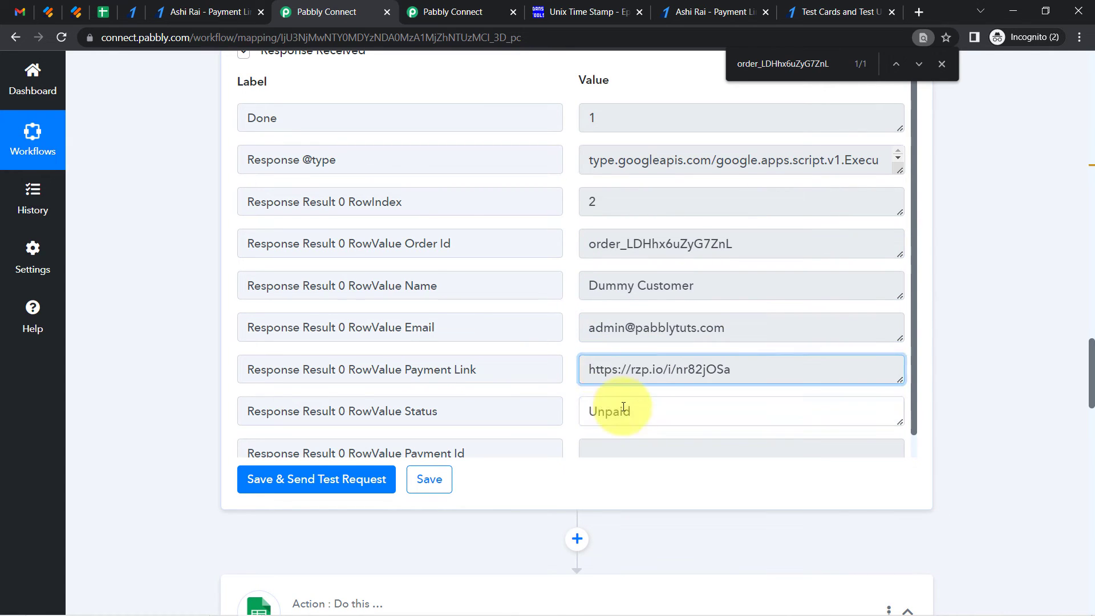
pyautogui.click(658, 245)
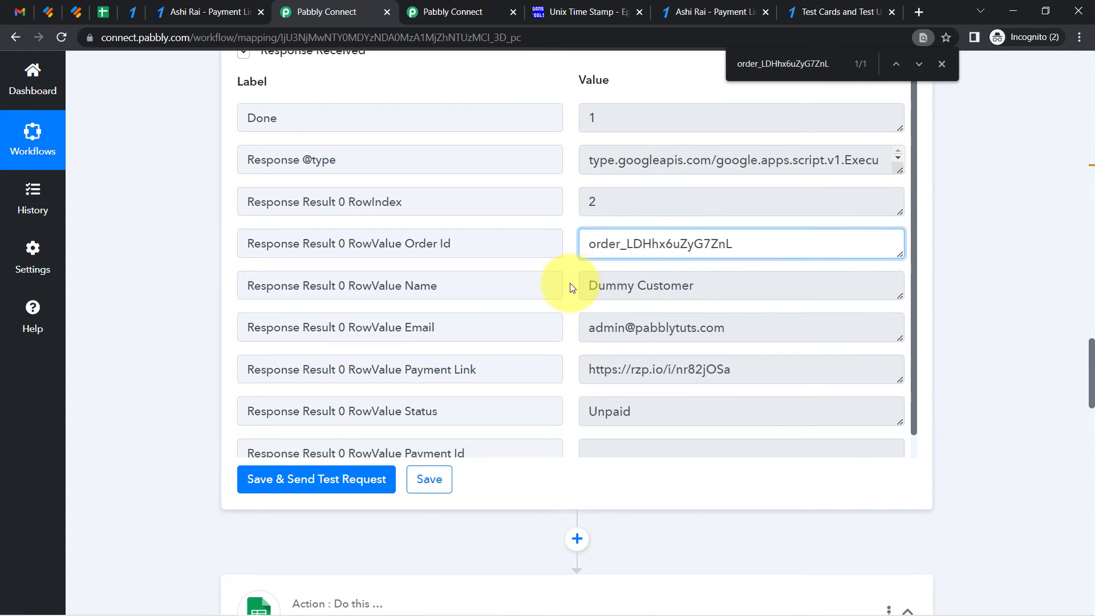
pyautogui.click(102, 14)
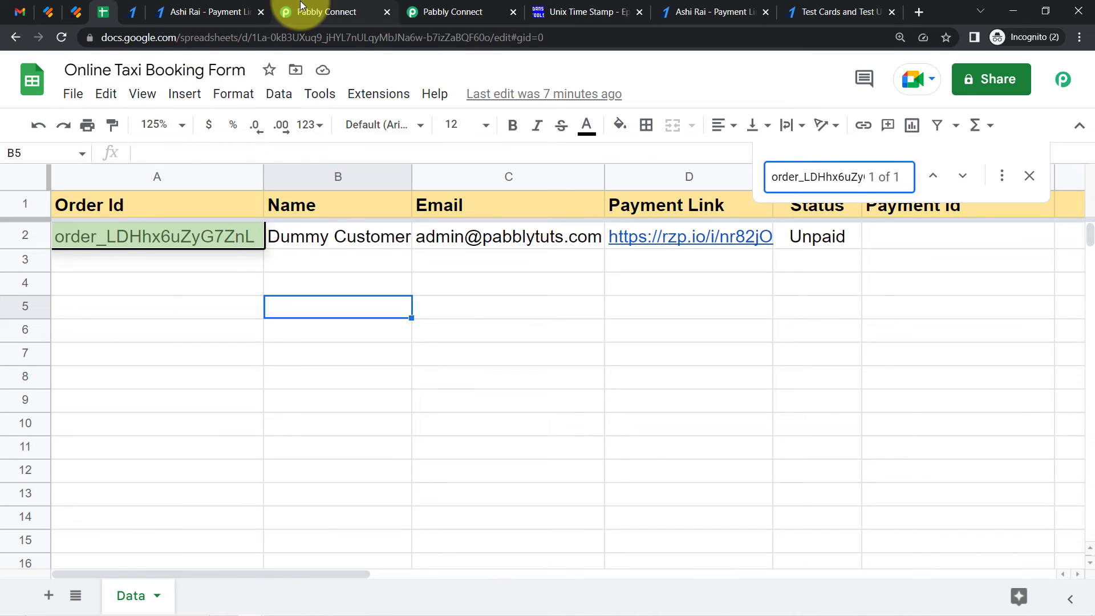
pyautogui.click(300, 6)
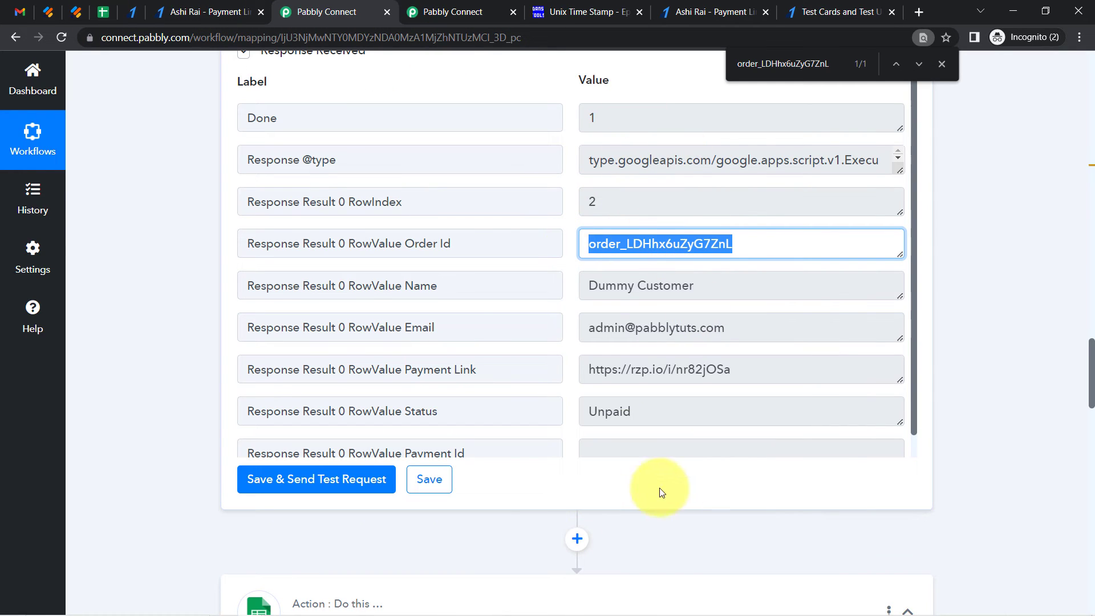
pyautogui.doubleClick(597, 244)
pyautogui.moveTo(629, 286); pyautogui.dragTo(600, 346)
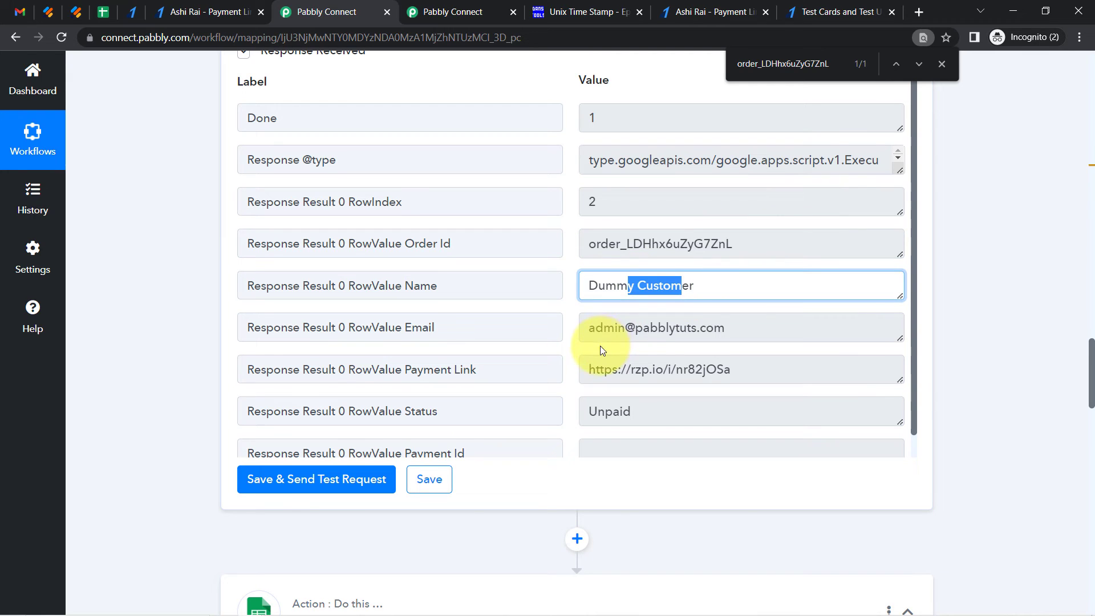
pyautogui.doubleClick(593, 244)
pyautogui.click(591, 204)
pyautogui.moveTo(641, 244); pyautogui.dragTo(565, 342)
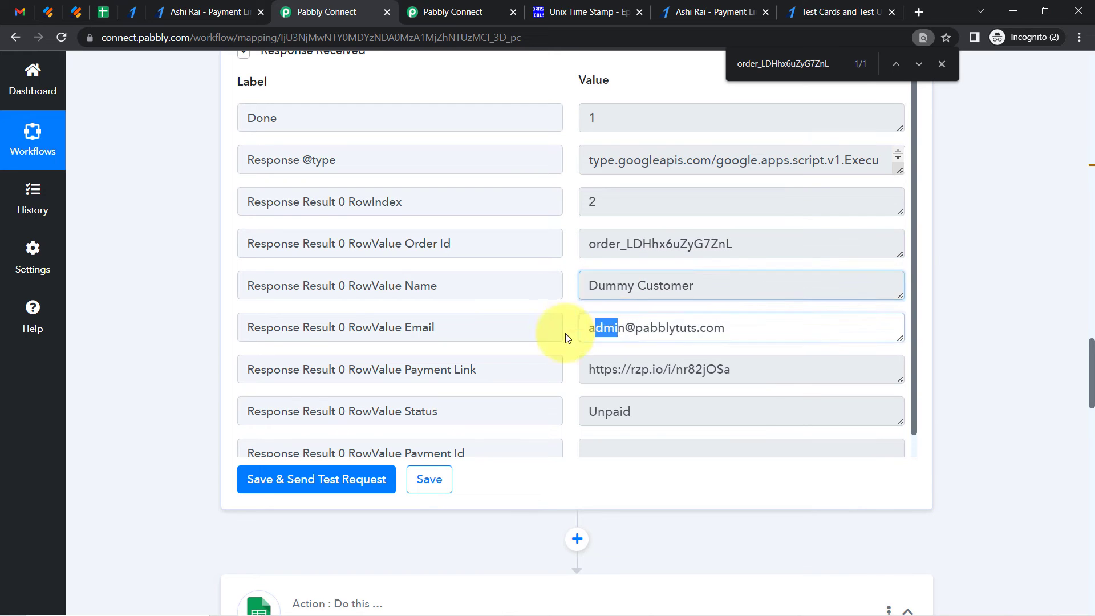
pyautogui.moveTo(617, 369); pyautogui.dragTo(586, 394)
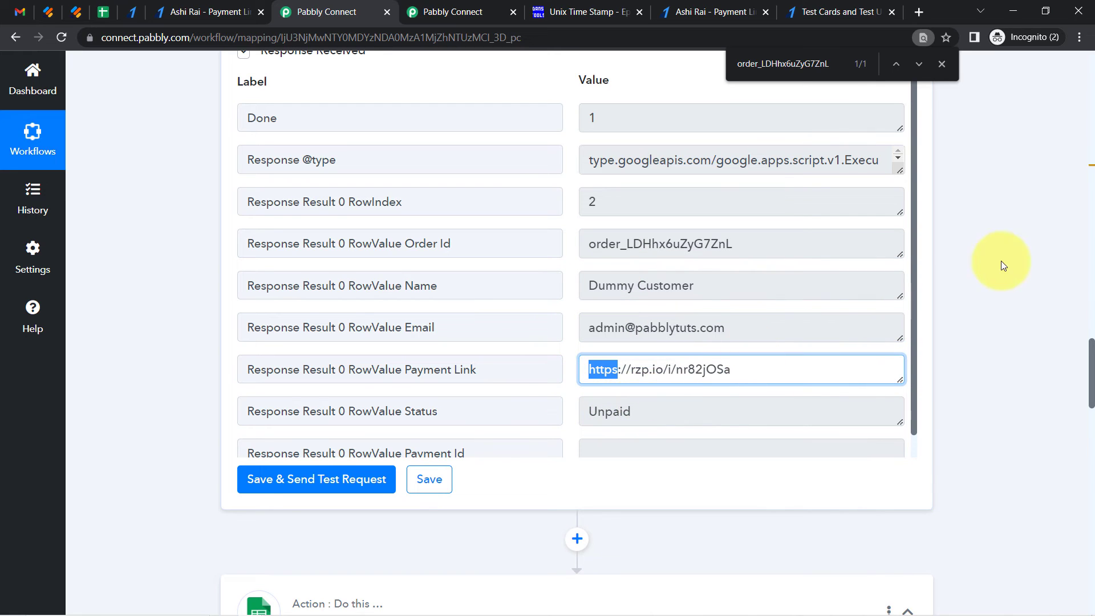
pyautogui.scroll(-1, 911, 279)
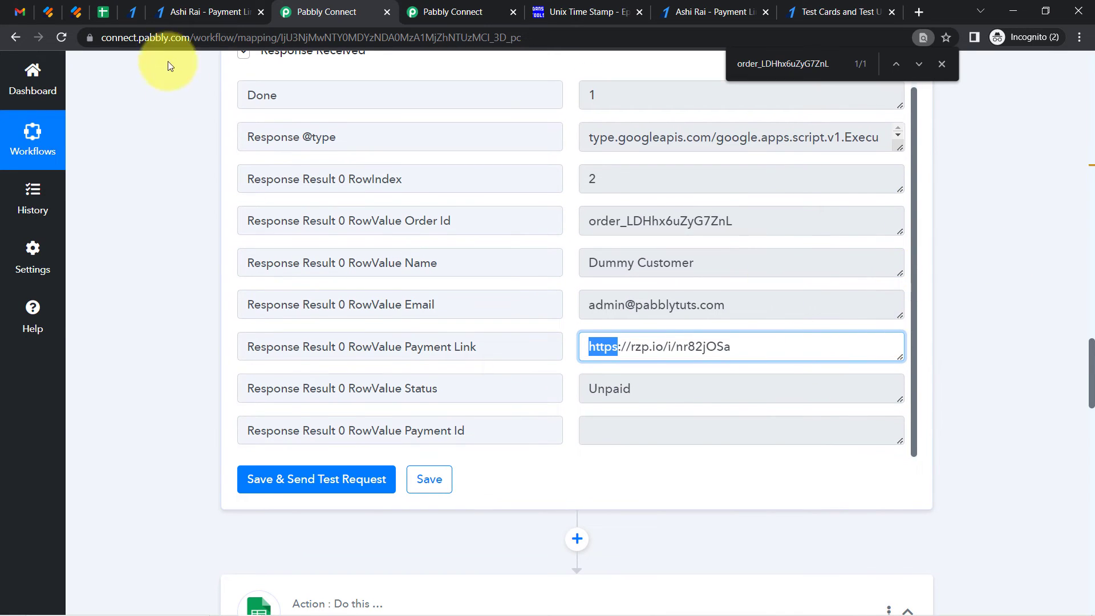
# Compare the lookup response values with the matching row in the spreadsheet
pyautogui.click(110, 19)
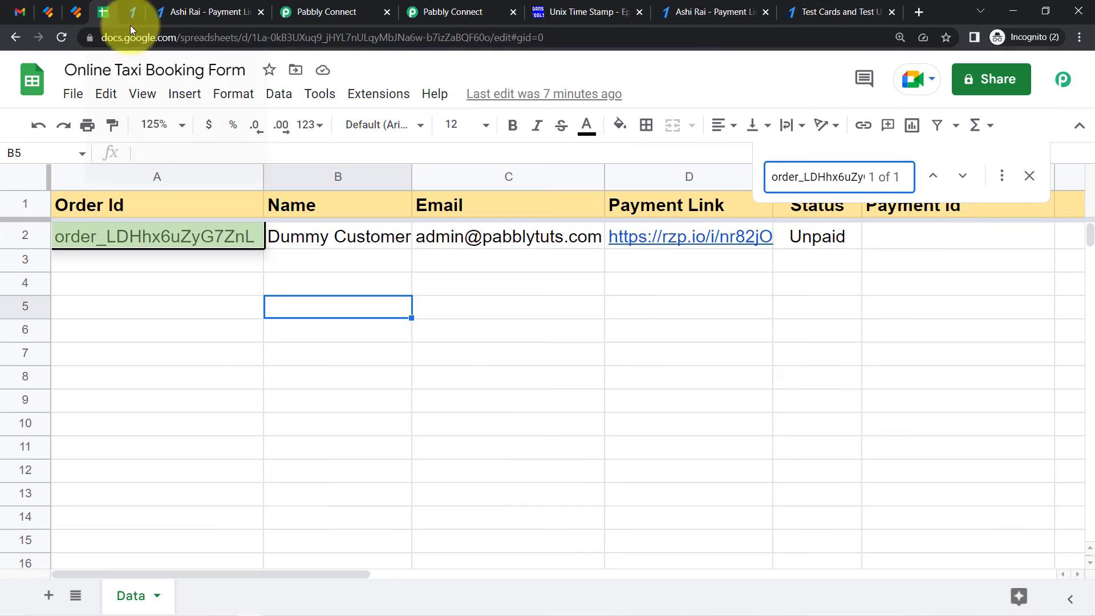
pyautogui.click(6, 238)
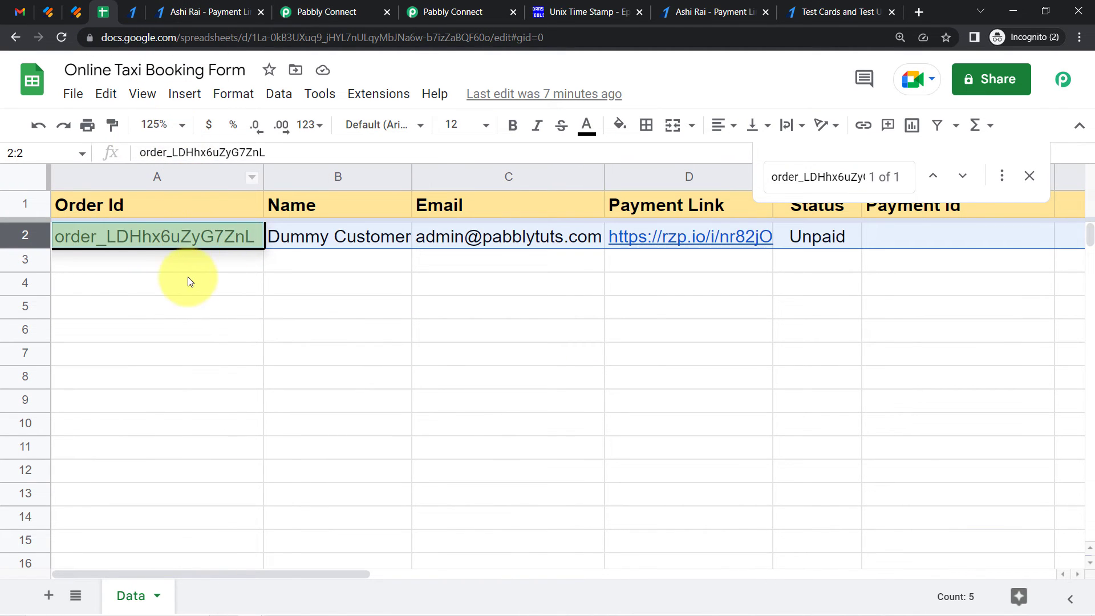
pyautogui.click(189, 279)
pyautogui.click(108, 236)
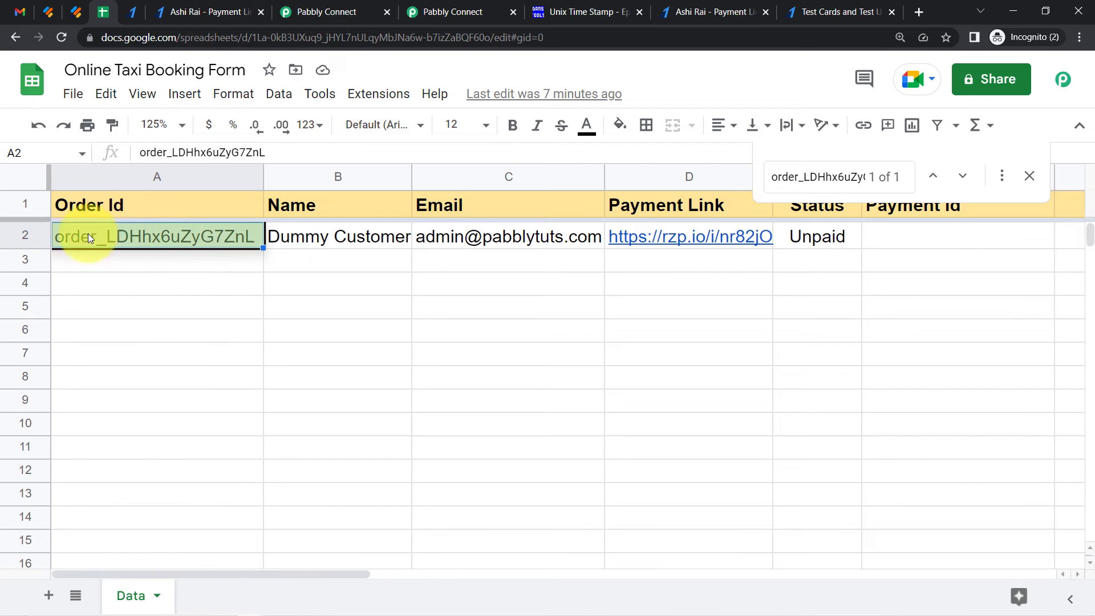
pyautogui.click(339, 6)
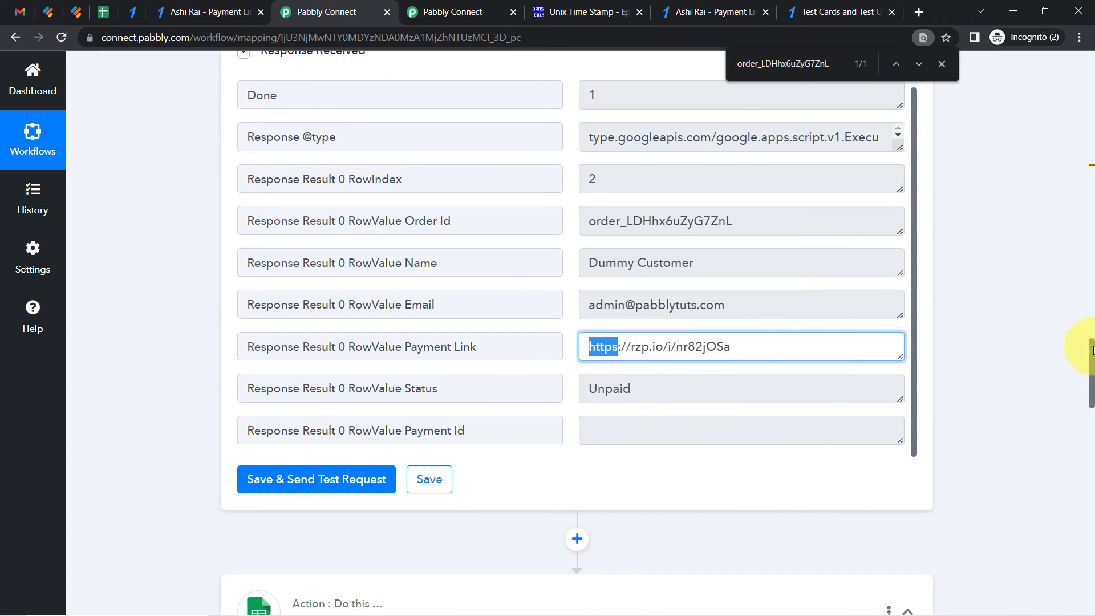
pyautogui.moveTo(1094, 362)
pyautogui.mouseDown()
pyautogui.moveTo(1091, 395)
pyautogui.moveTo(1084, 352)
pyautogui.mouseUp()
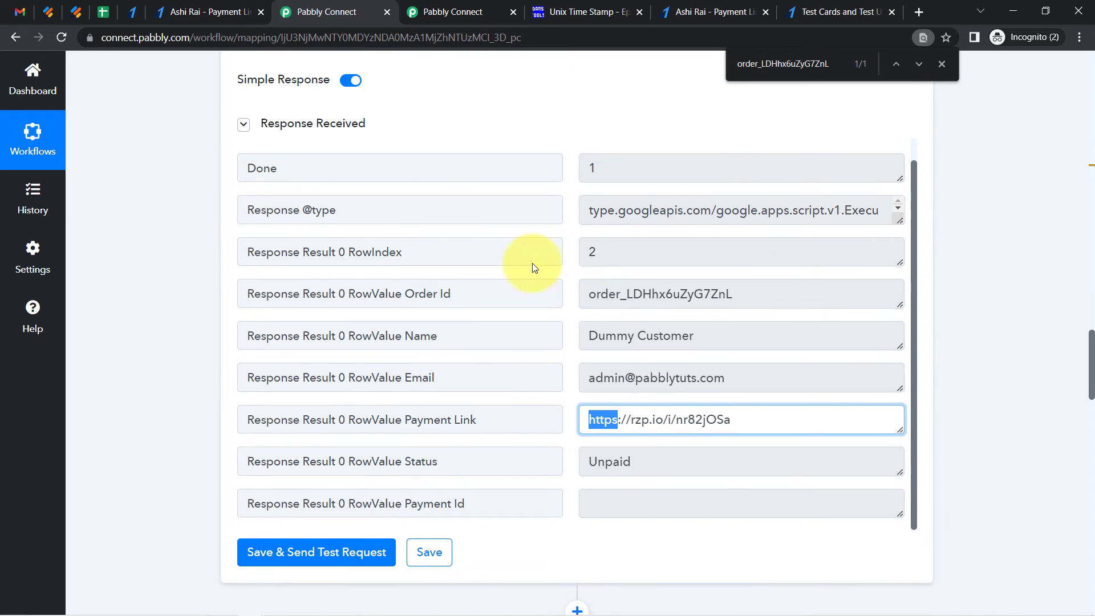
pyautogui.click(635, 254)
pyautogui.doubleClick(593, 252)
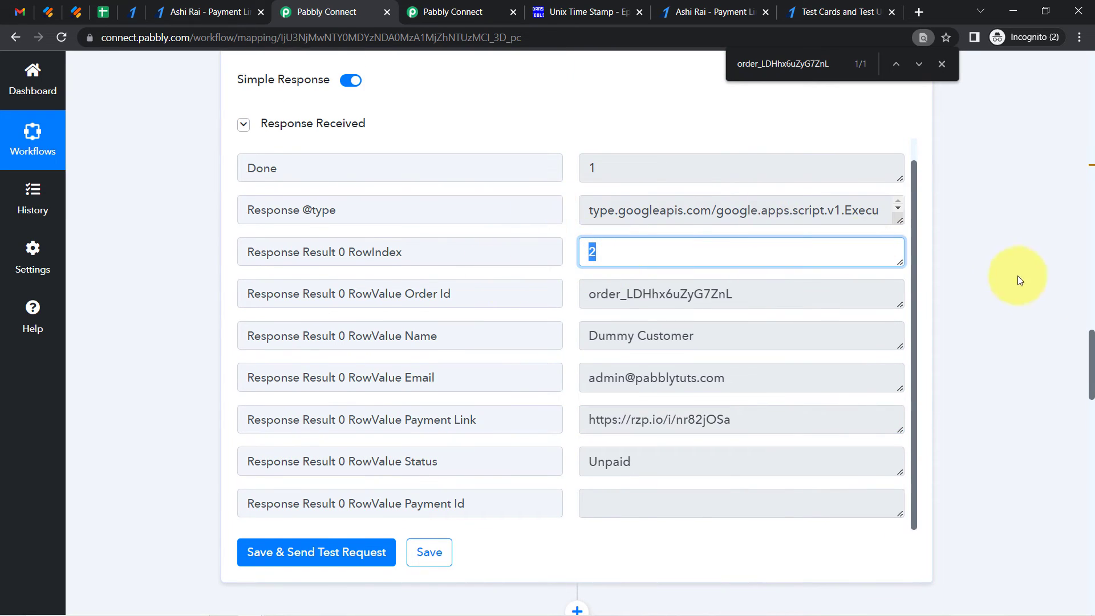
# Reconnect the Update Row step using the existing Google Sheets #1 connection
pyautogui.moveTo(1092, 343); pyautogui.dragTo(1092, 465)
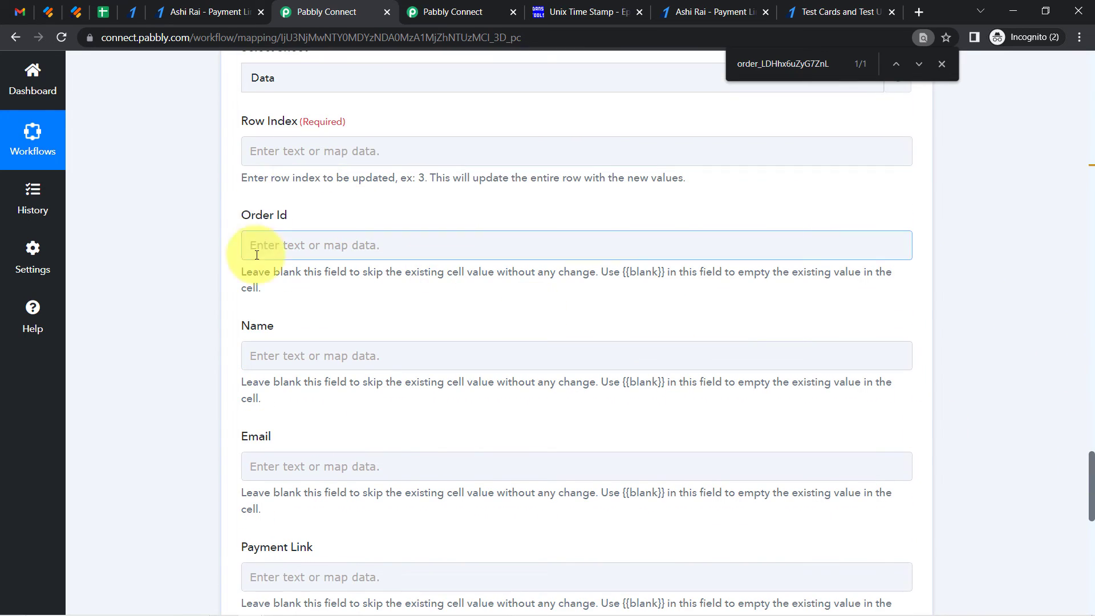
pyautogui.click(261, 157)
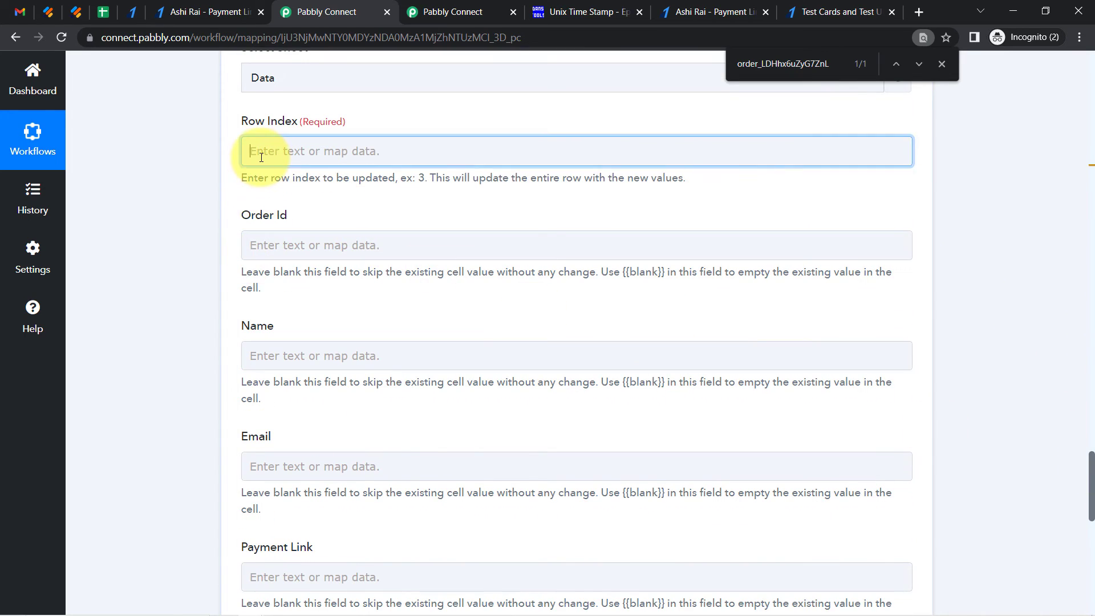
pyautogui.click(183, 224)
pyautogui.moveTo(1092, 471); pyautogui.dragTo(1091, 423)
pyautogui.click(281, 298)
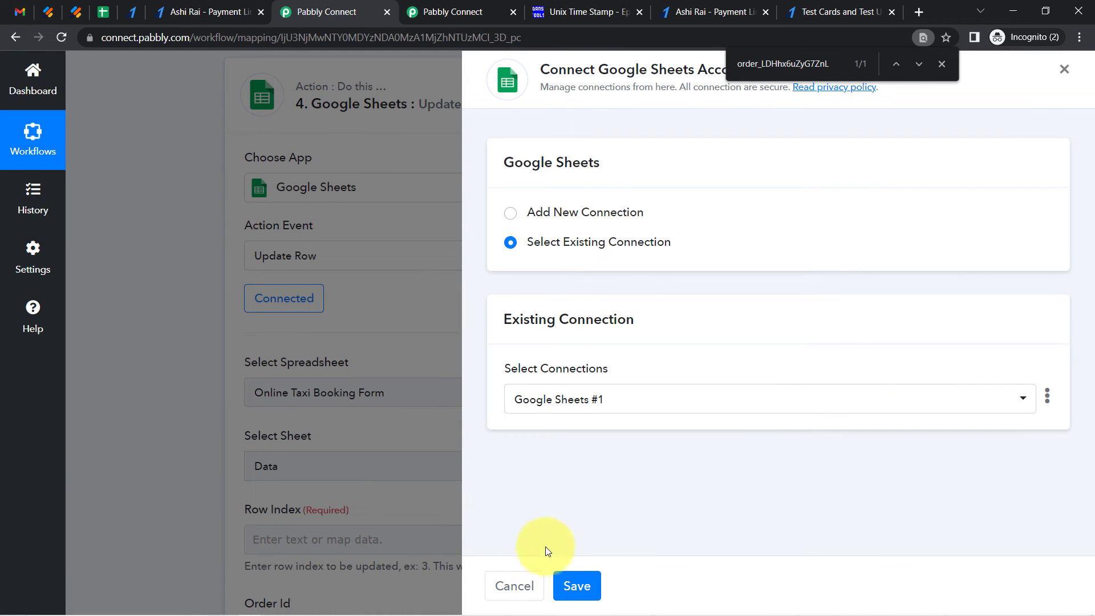
pyautogui.click(569, 588)
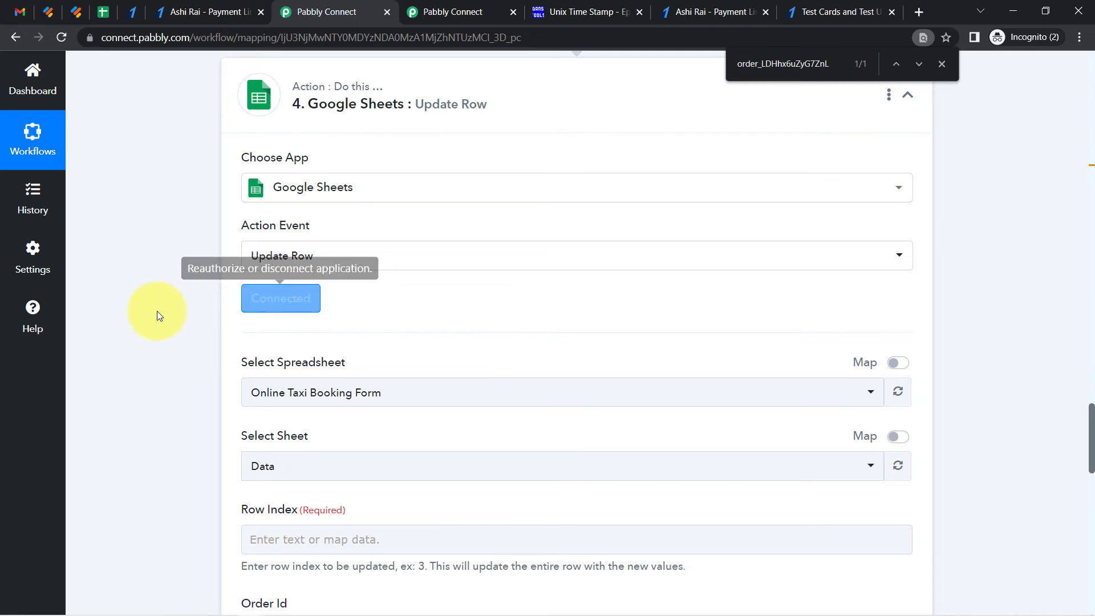
# Map Row Index to the lookup step's Response Result 0 RowIndex
pyautogui.moveTo(1091, 426); pyautogui.dragTo(1091, 465)
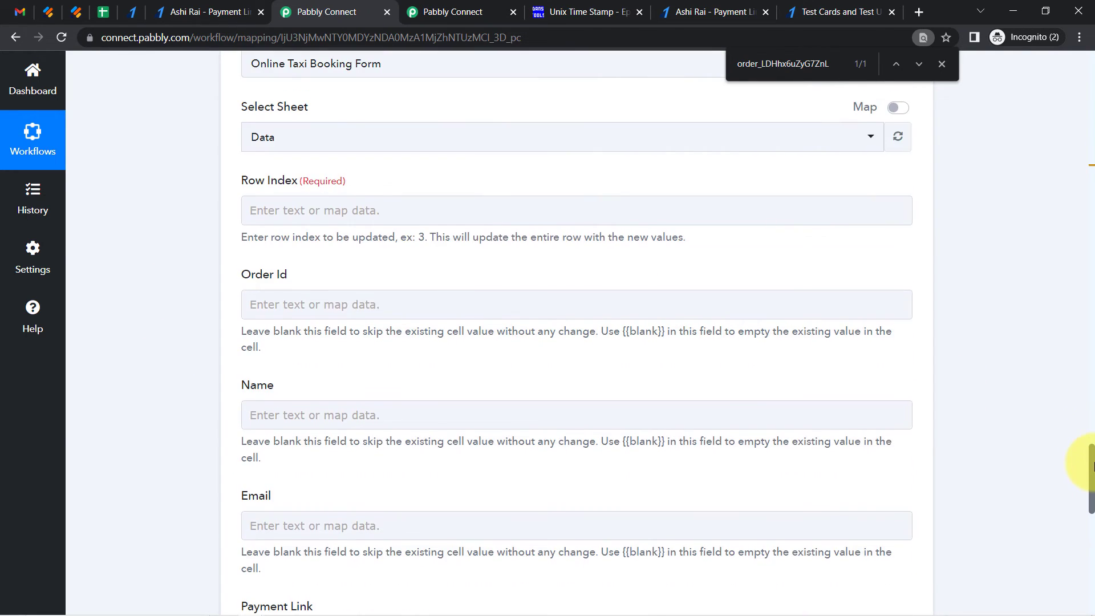
pyautogui.click(319, 216)
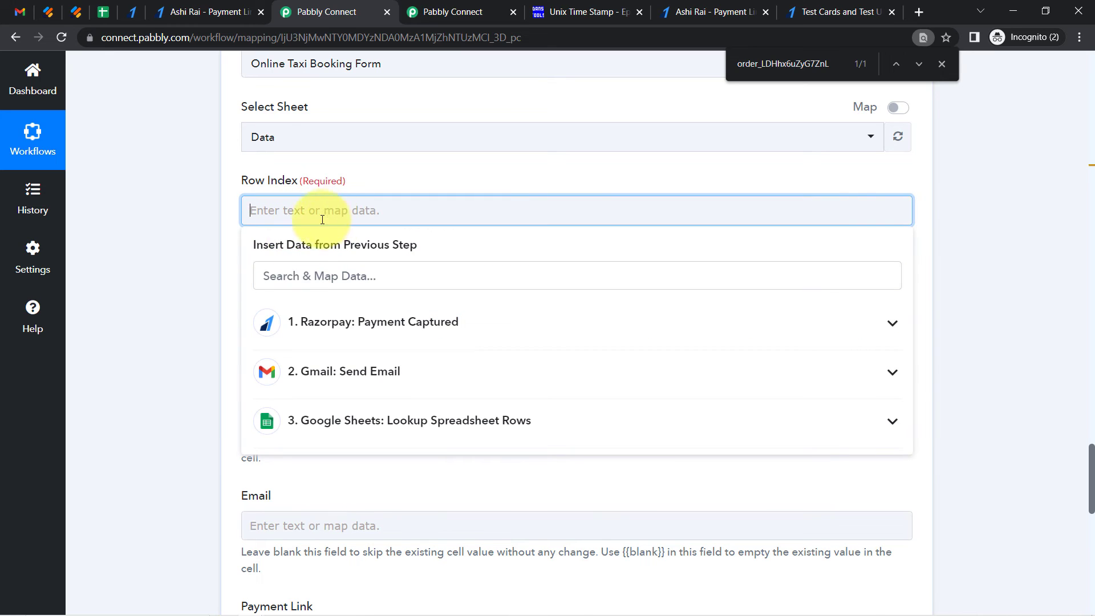
pyautogui.click(322, 425)
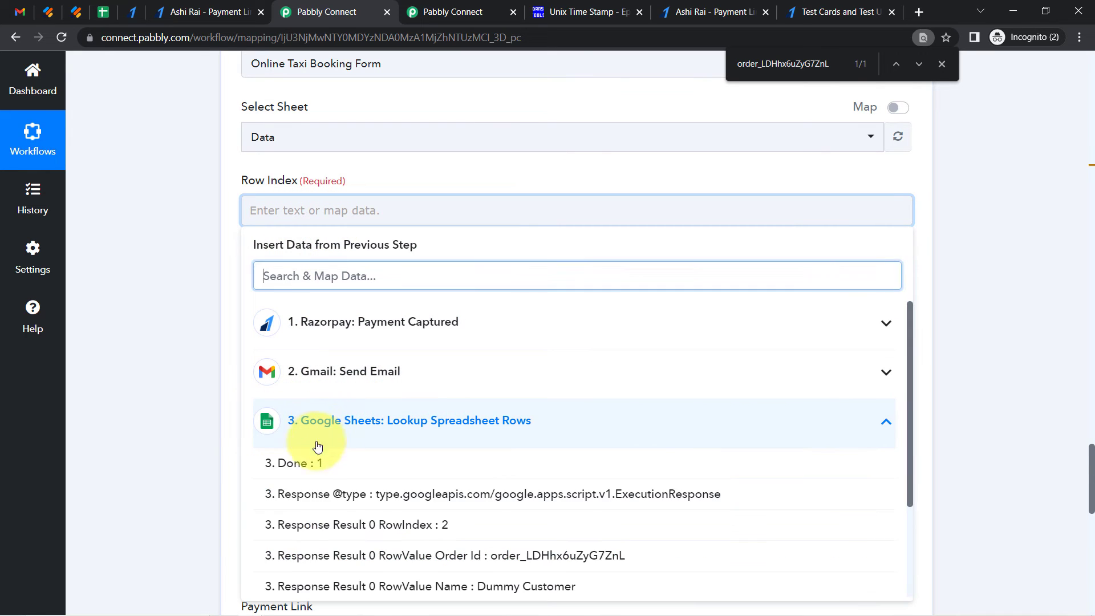
pyautogui.click(385, 531)
pyautogui.click(159, 289)
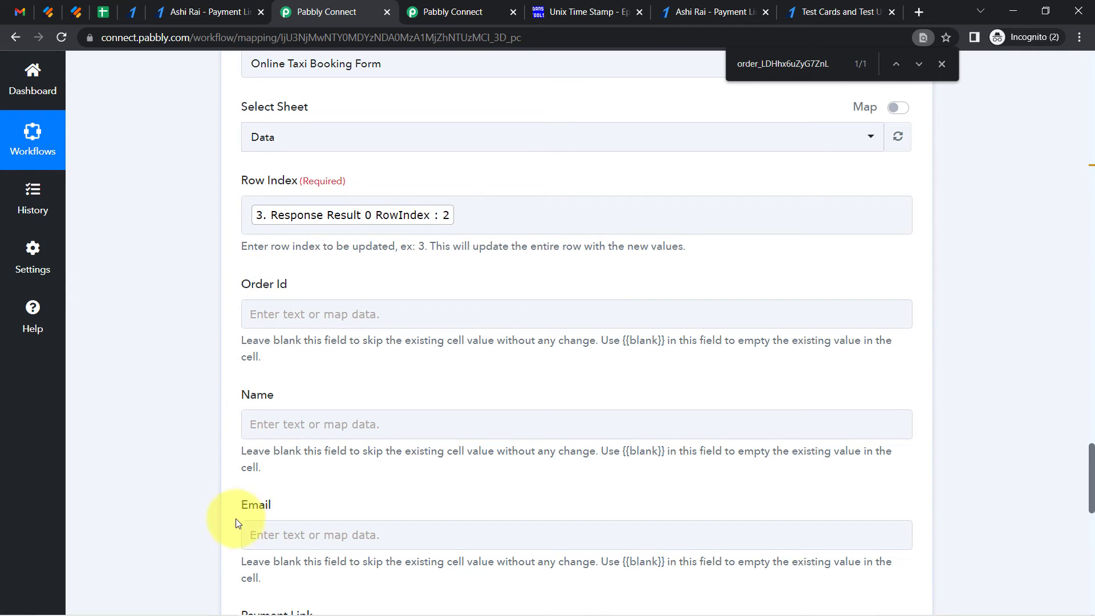
# Review the spreadsheet's Status and Payment Id columns to decide which fields to update
pyautogui.click(109, 2)
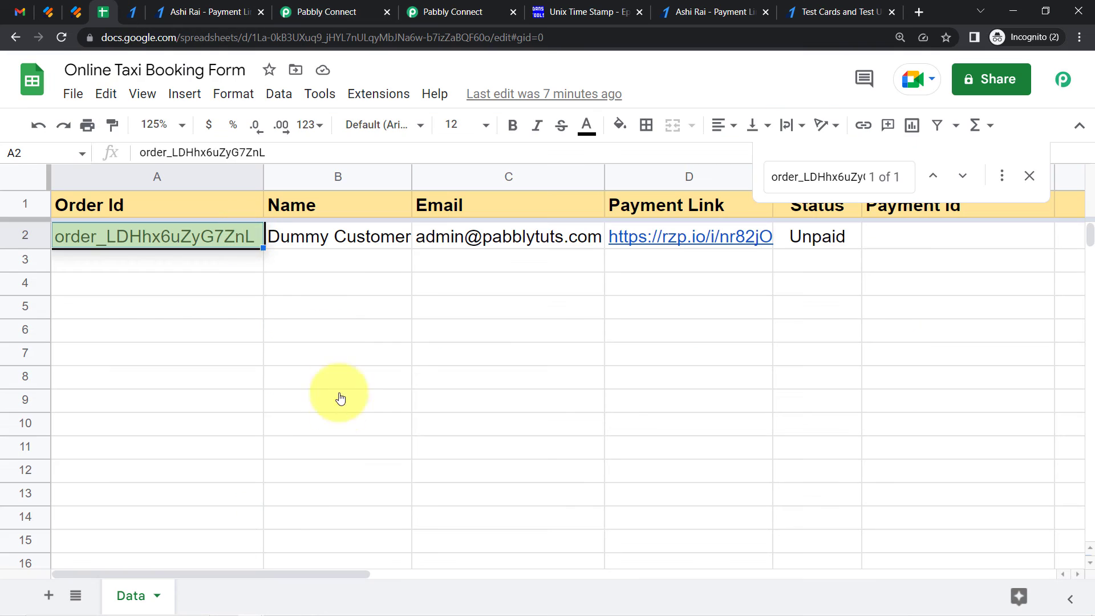
pyautogui.click(1030, 177)
pyautogui.click(849, 236)
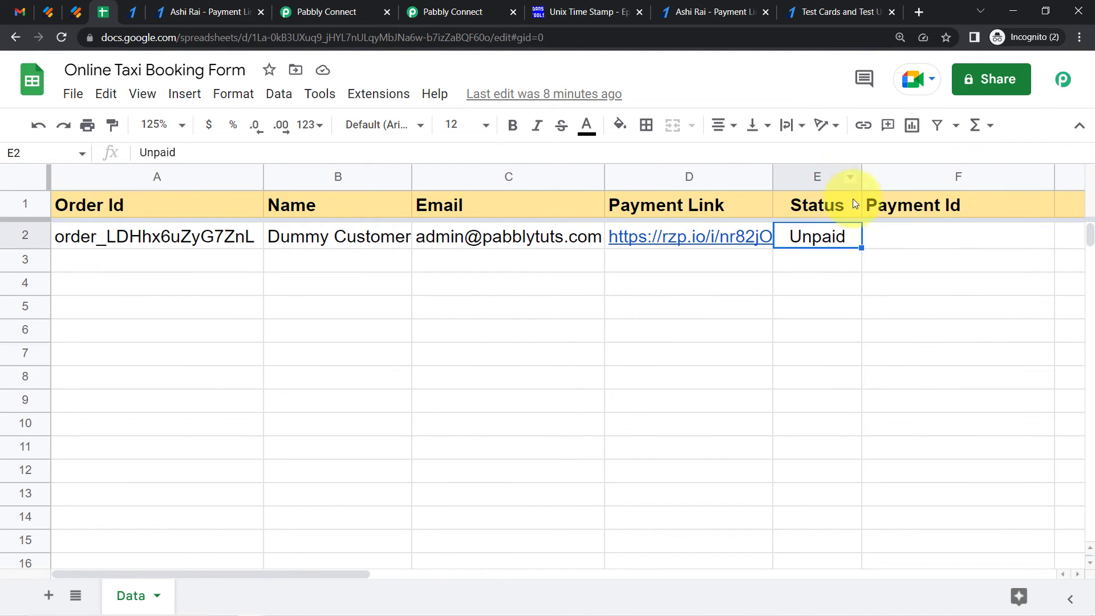
pyautogui.click(819, 180)
pyautogui.click(881, 181)
pyautogui.click(827, 178)
pyautogui.click(904, 178)
pyautogui.moveTo(260, 239); pyautogui.dragTo(628, 240)
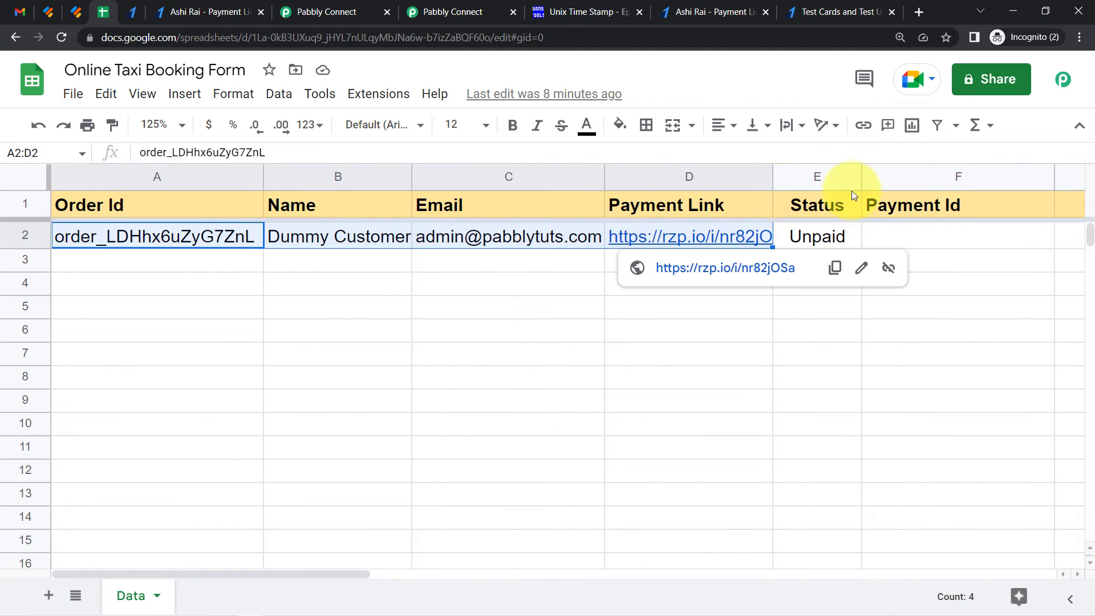
pyautogui.click(804, 326)
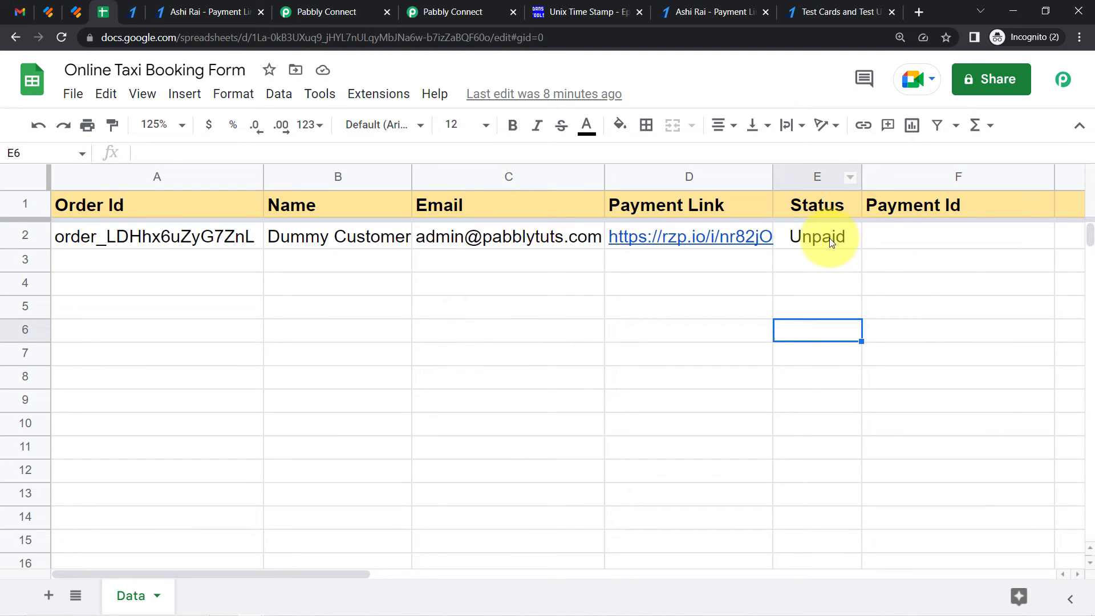
pyautogui.click(817, 235)
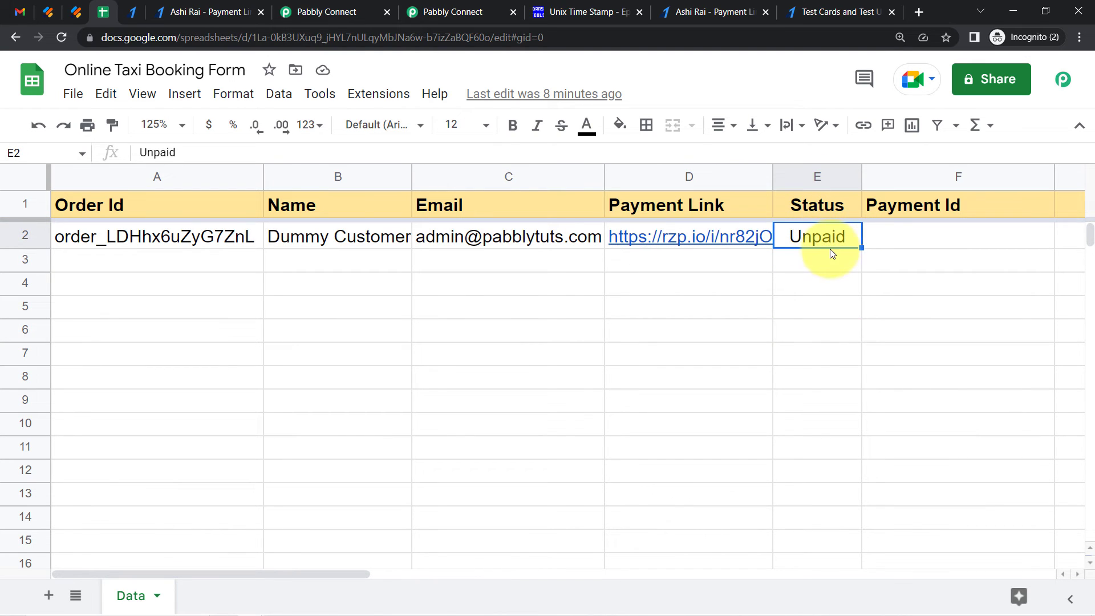
pyautogui.click(919, 244)
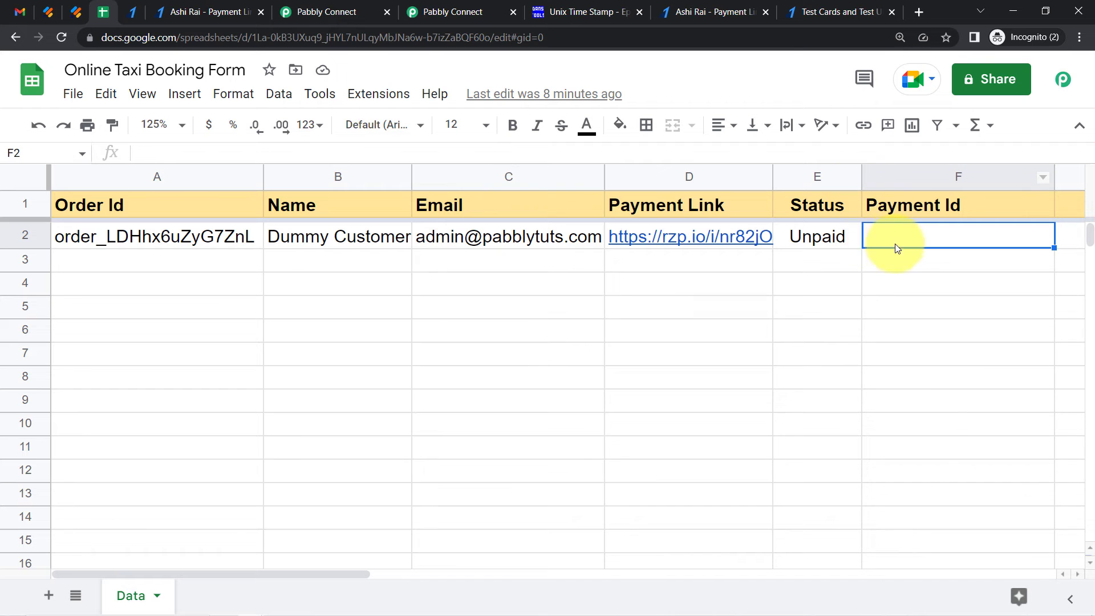
pyautogui.click(346, 10)
pyautogui.moveTo(1091, 468); pyautogui.dragTo(1090, 529)
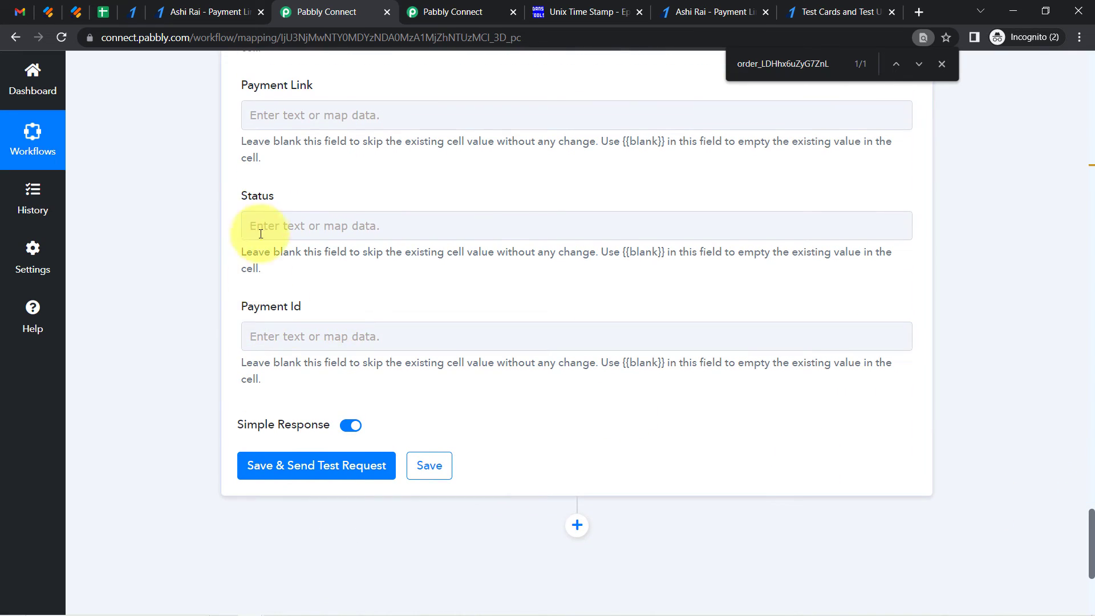
# Set the Update Row step's Status field to Paid
pyautogui.click(268, 215)
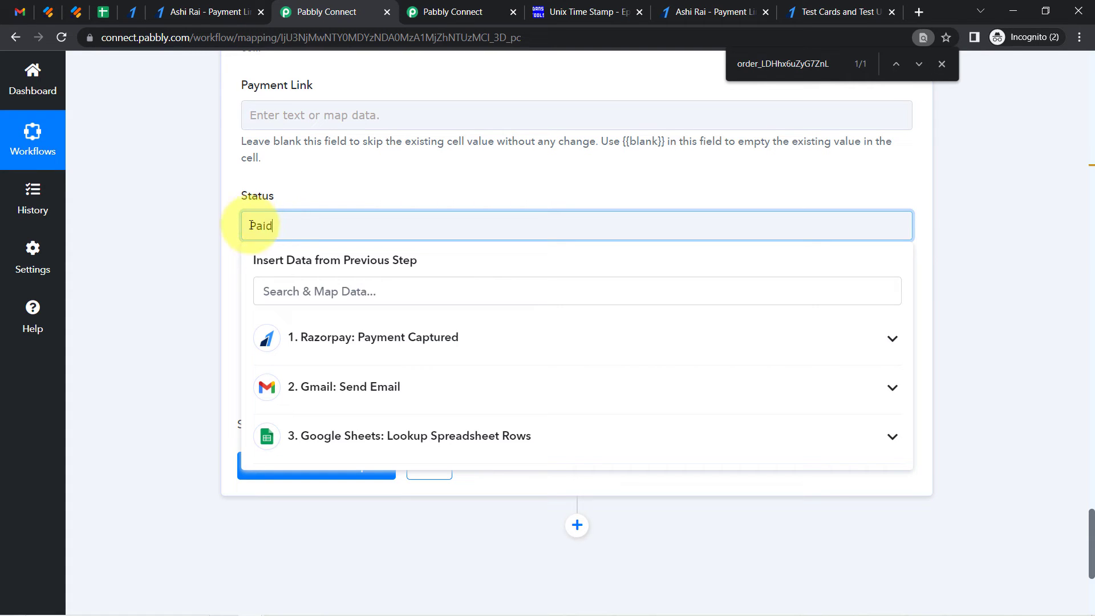
pyautogui.click(1052, 546)
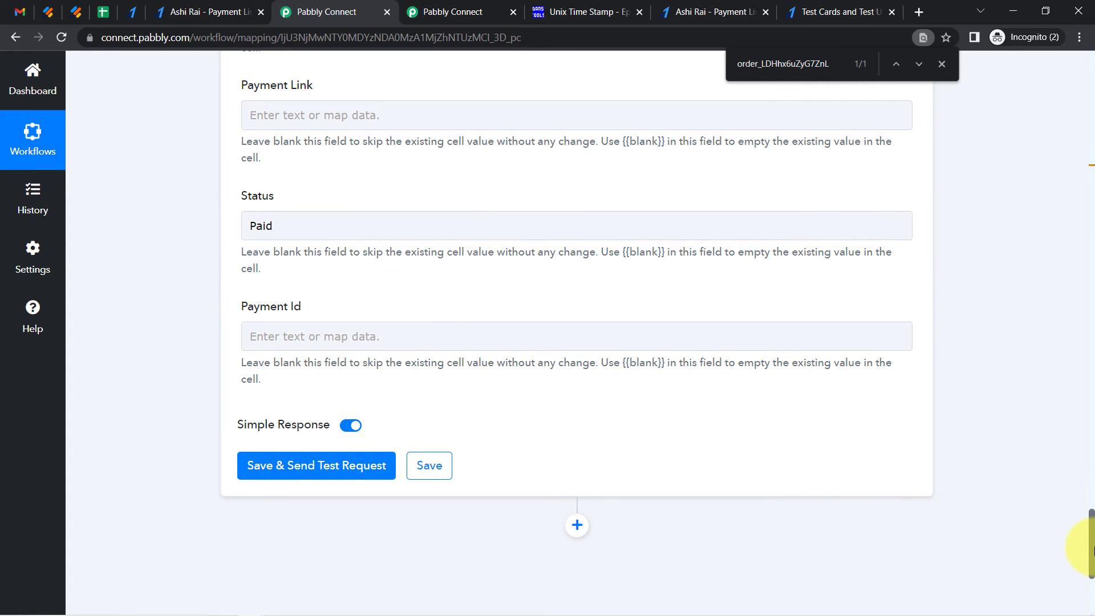
pyautogui.moveTo(1092, 547); pyautogui.dragTo(1091, 524)
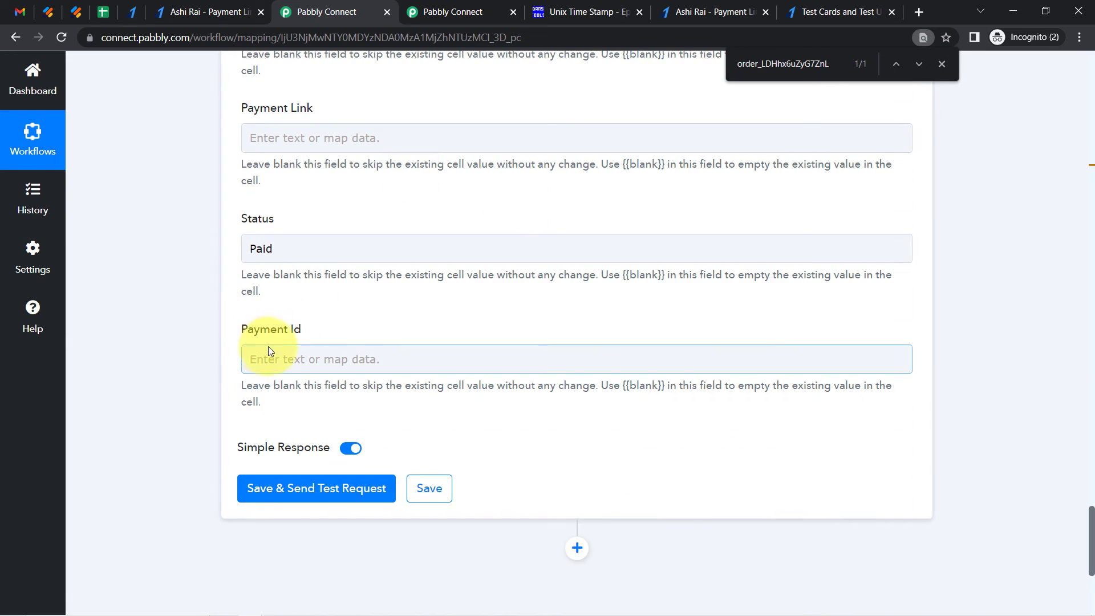
# Map Payment Id to the Razorpay trigger's Payload Payment Entity Id, then save and send a test request
pyautogui.click(258, 360)
pyautogui.click(291, 425)
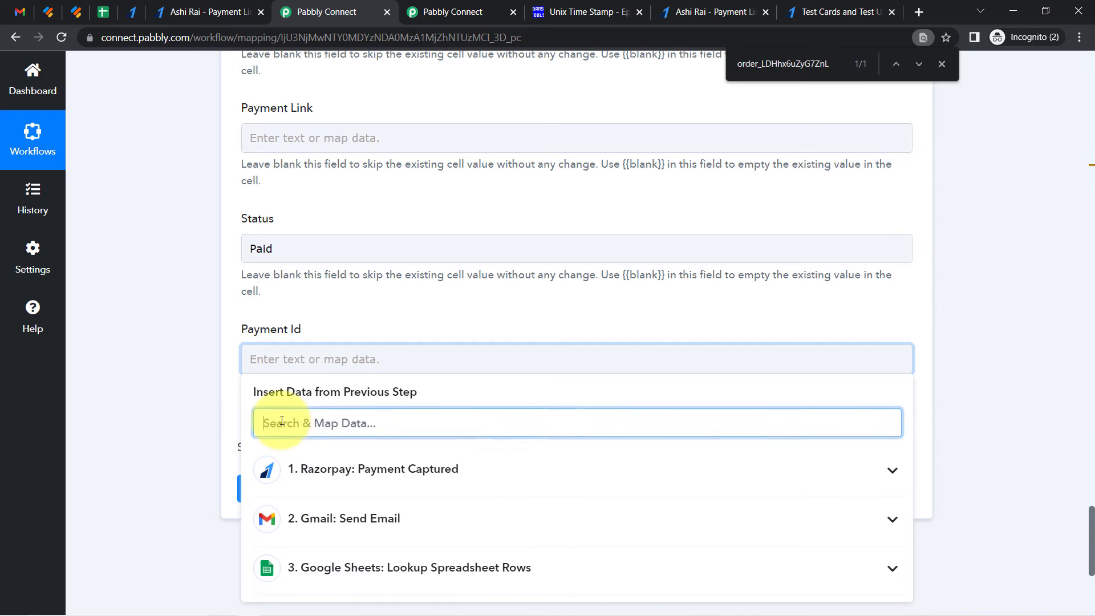
pyautogui.write('pay_')
pyautogui.click(274, 514)
pyautogui.click(140, 467)
pyautogui.click(273, 493)
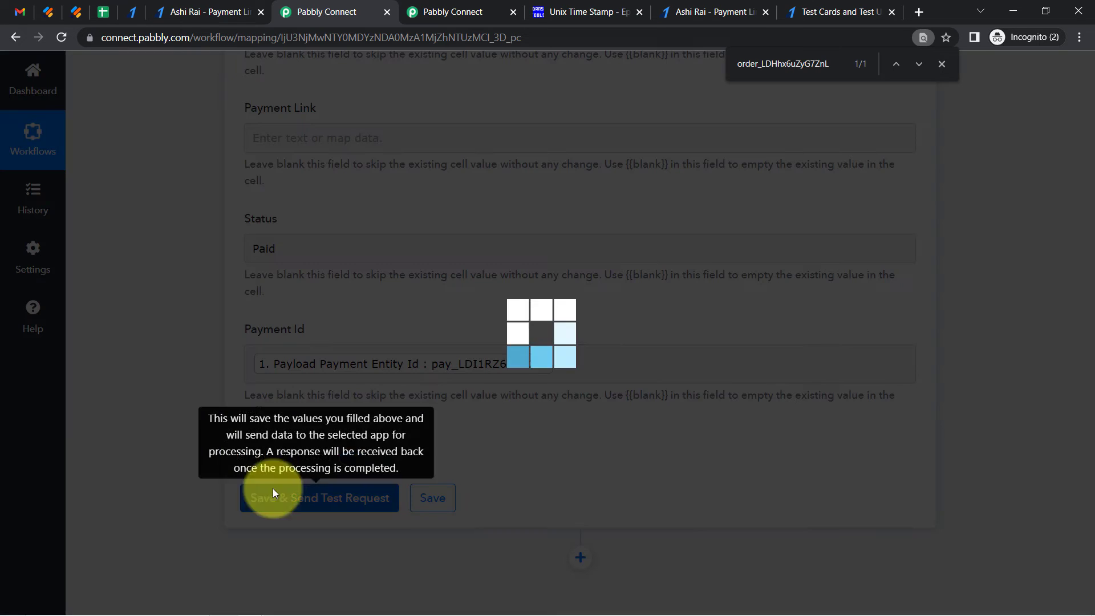
# Check the spreadsheet row's Status and Payment Id cells for the updated values
pyautogui.click(104, 9)
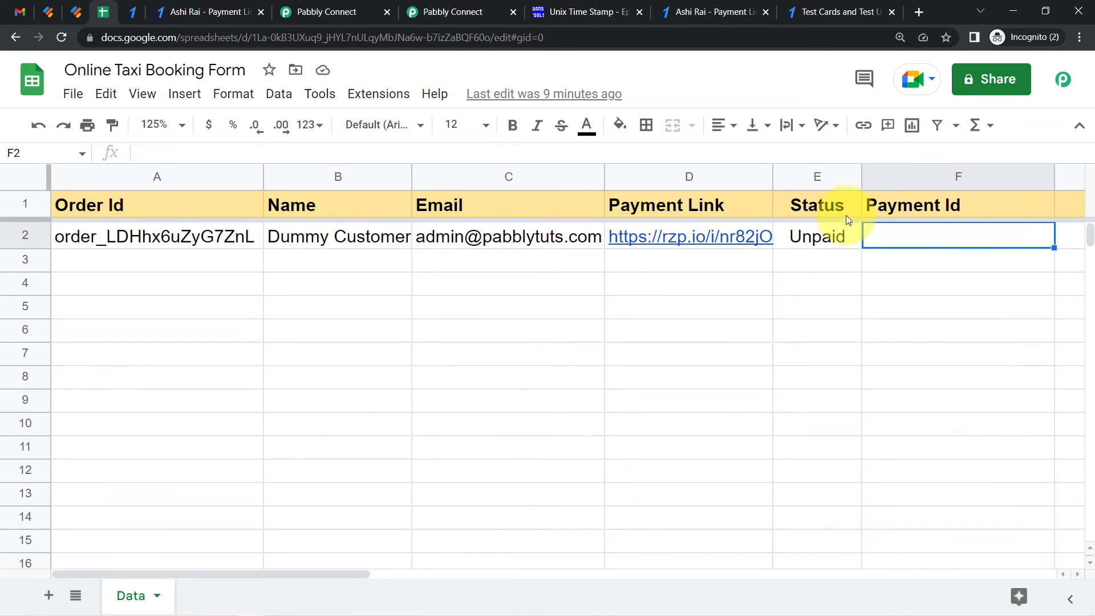
pyautogui.click(817, 239)
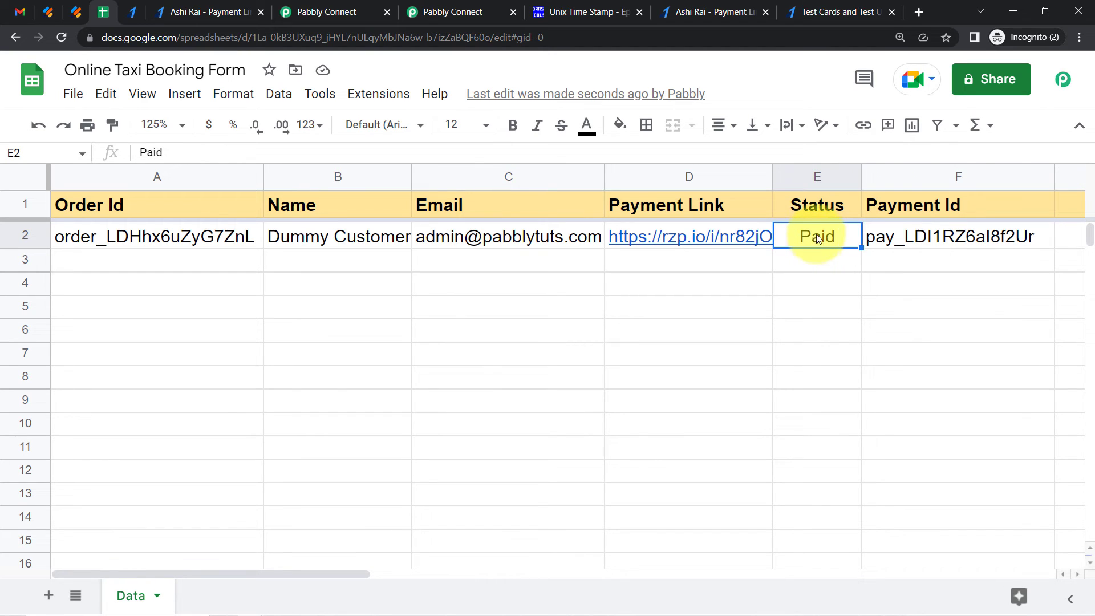
pyautogui.click(932, 245)
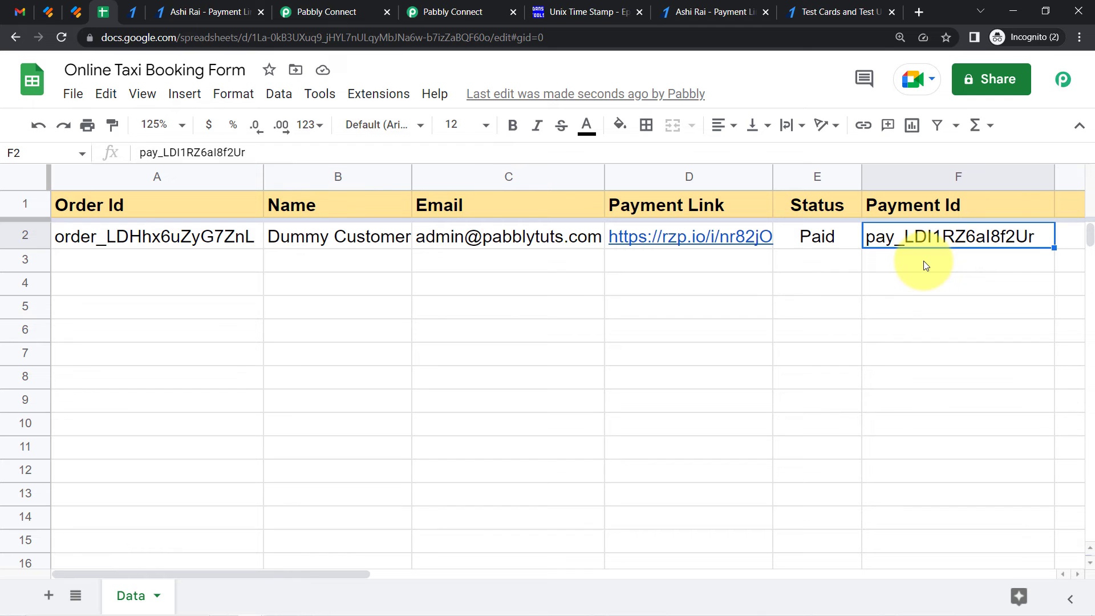
pyautogui.click(367, 12)
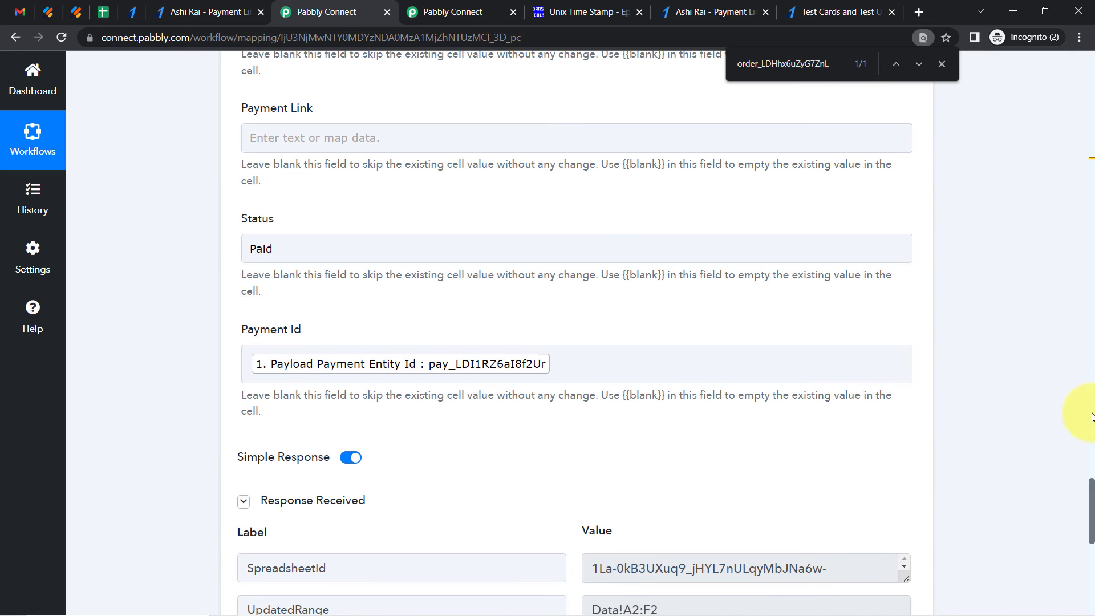
pyautogui.moveTo(1093, 497); pyautogui.dragTo(1092, 17)
pyautogui.moveTo(223, 159); pyautogui.dragTo(632, 155)
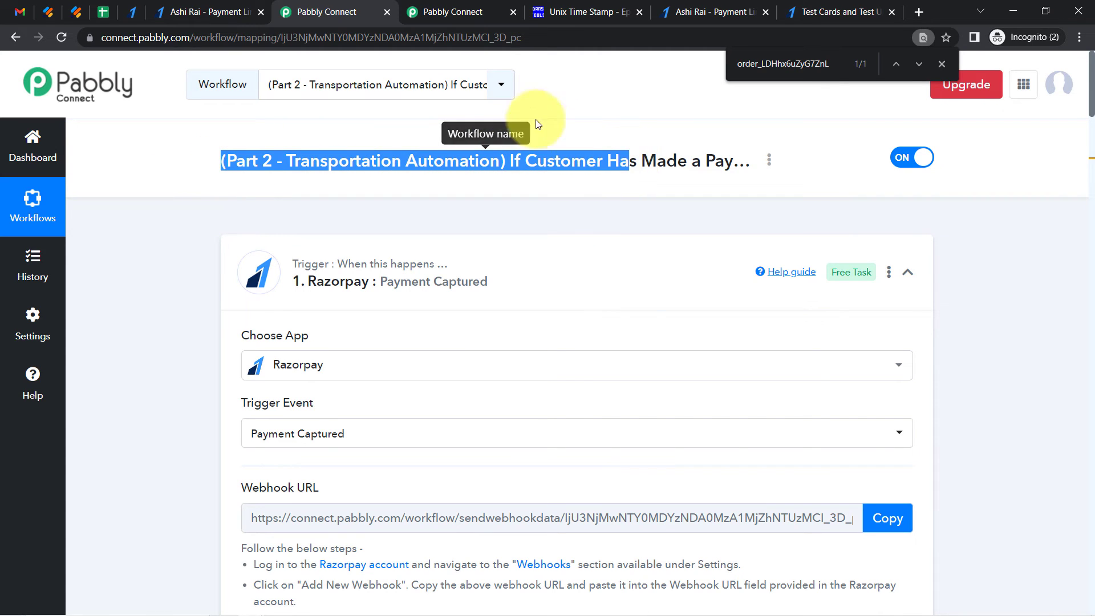
pyautogui.click(444, 7)
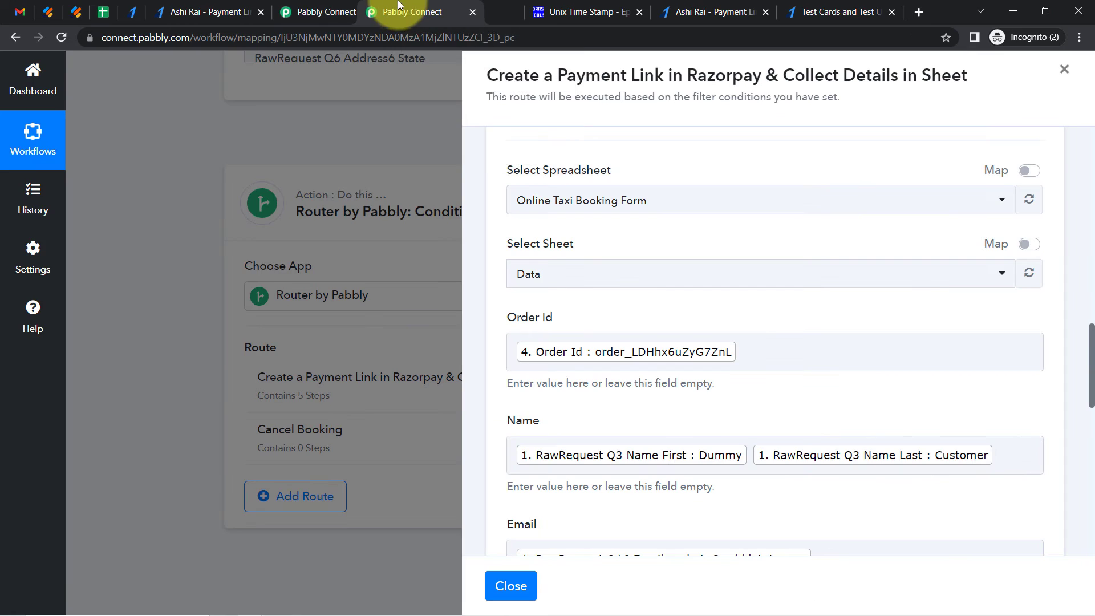
# Close the unused browser tabs for the timestamp tool, Razorpay test card docs and payment link pages
pyautogui.click(588, 12)
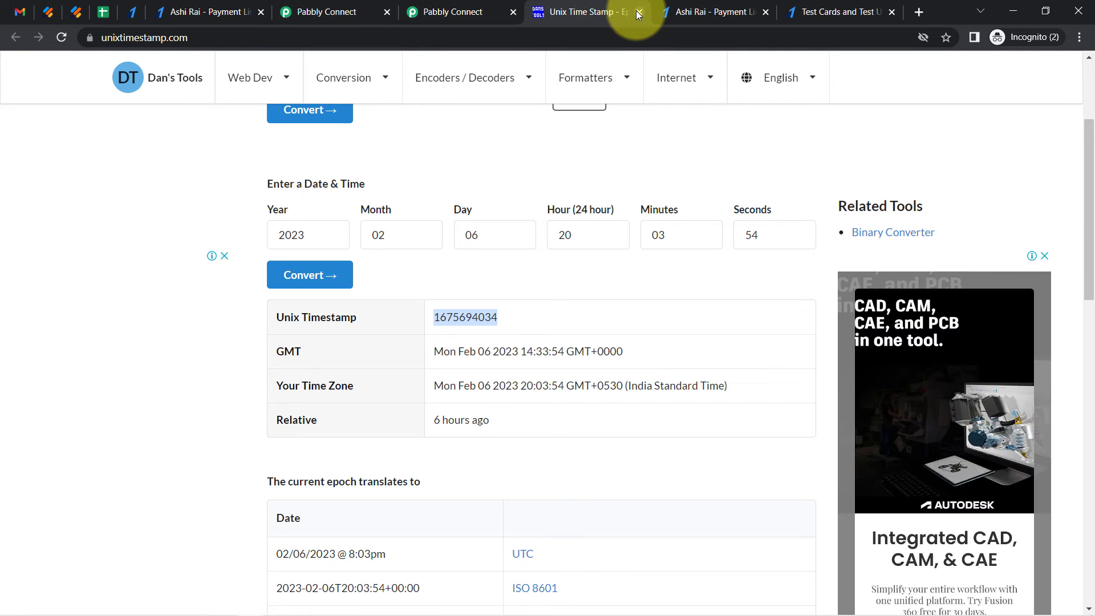
pyautogui.click(639, 12)
pyautogui.click(638, 12)
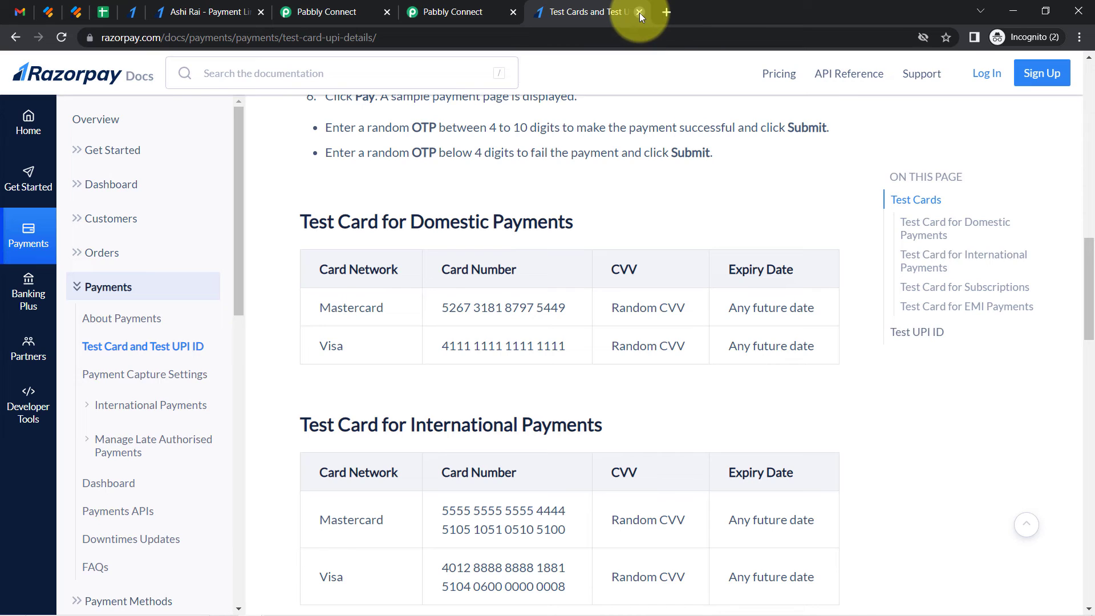
pyautogui.click(638, 12)
pyautogui.click(309, 15)
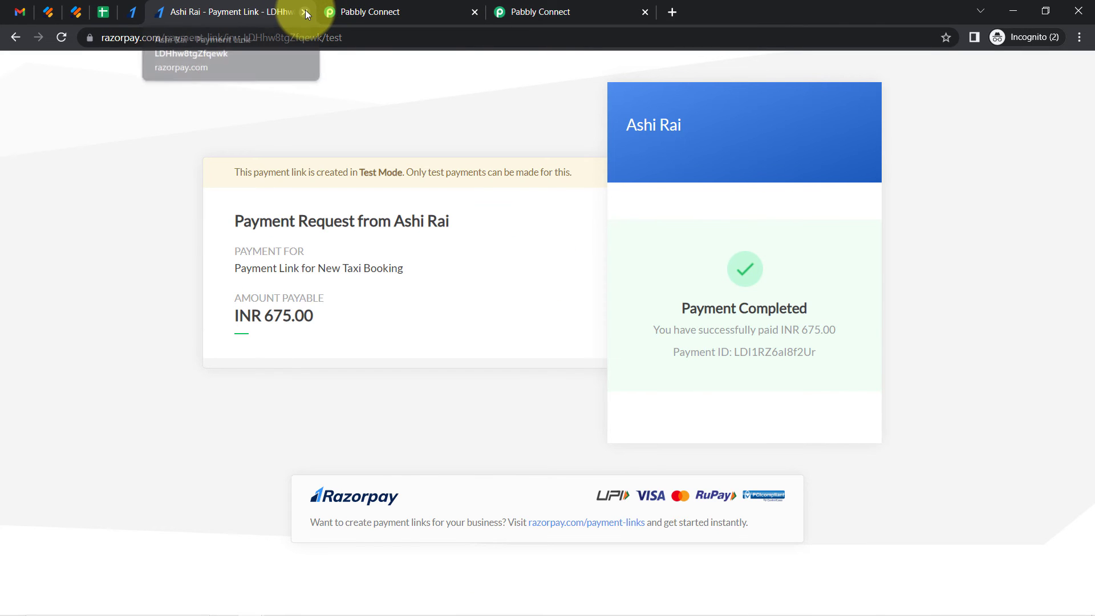
pyautogui.click(304, 11)
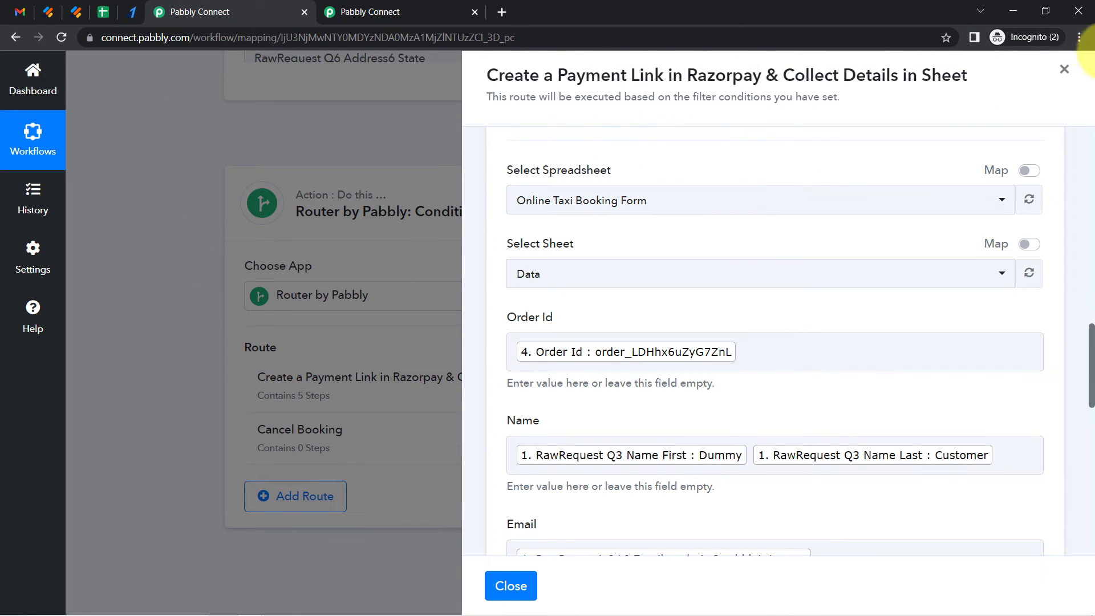
# Close the route panel and review the router's Create a Payment Link and Cancel Booking routes
pyautogui.click(1064, 70)
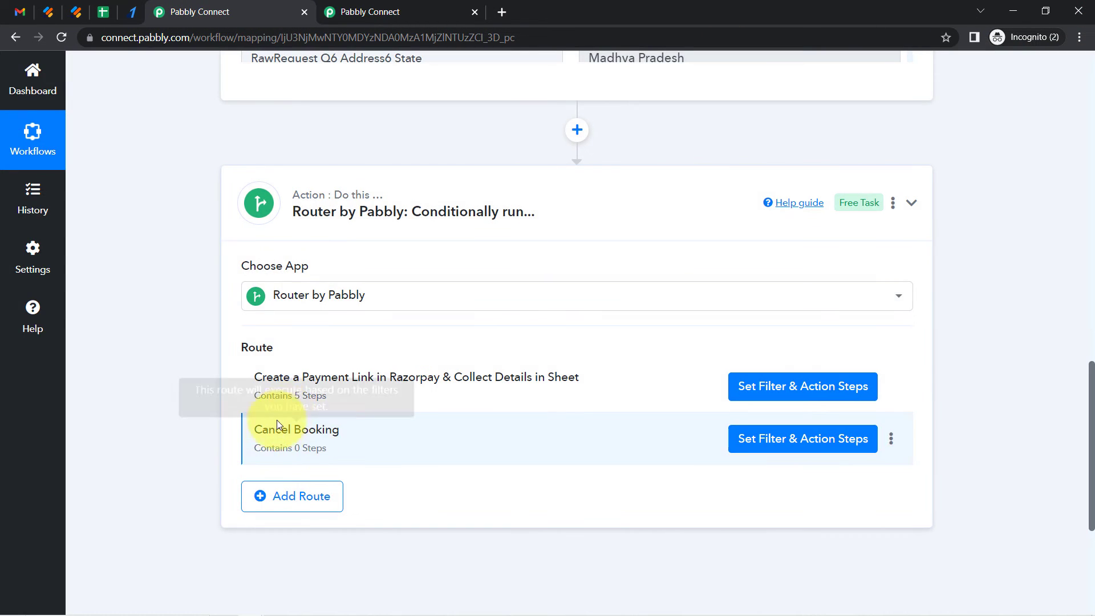
pyautogui.moveTo(269, 428); pyautogui.dragTo(333, 449)
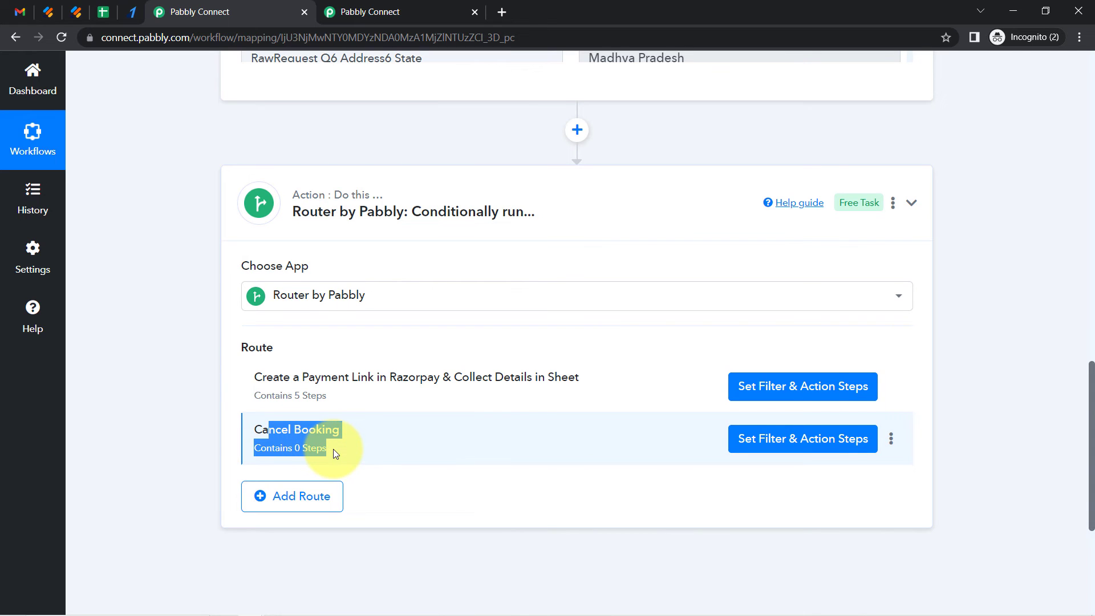
pyautogui.click(222, 424)
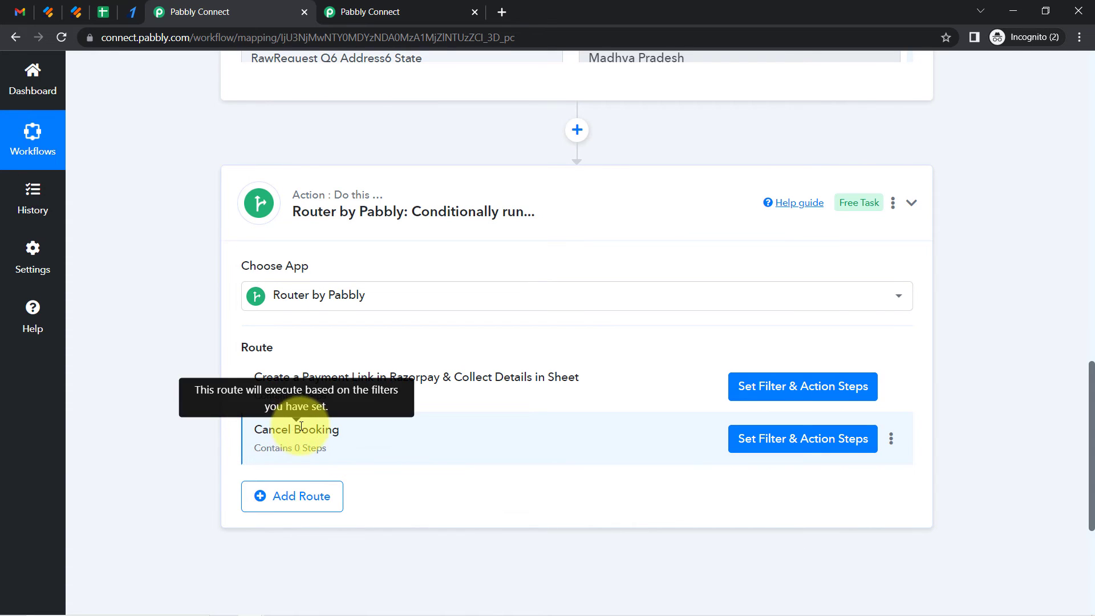
pyautogui.moveTo(282, 438); pyautogui.dragTo(332, 438)
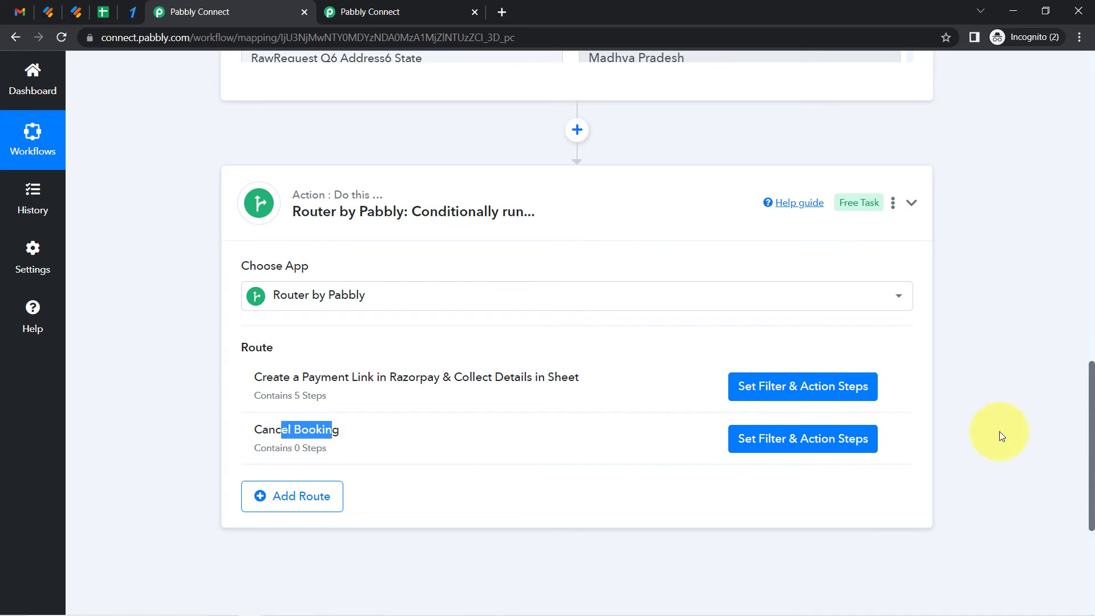
pyautogui.scroll(15, 1076, 330)
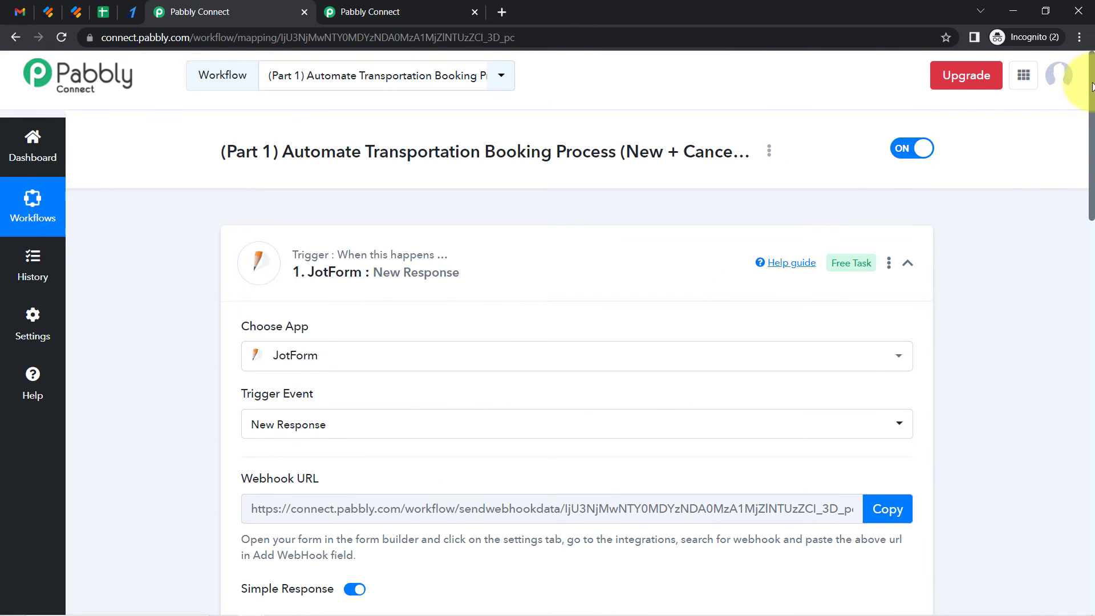
pyautogui.scroll(-3, 1087, 118)
pyautogui.moveTo(1090, 118); pyautogui.dragTo(1047, 381)
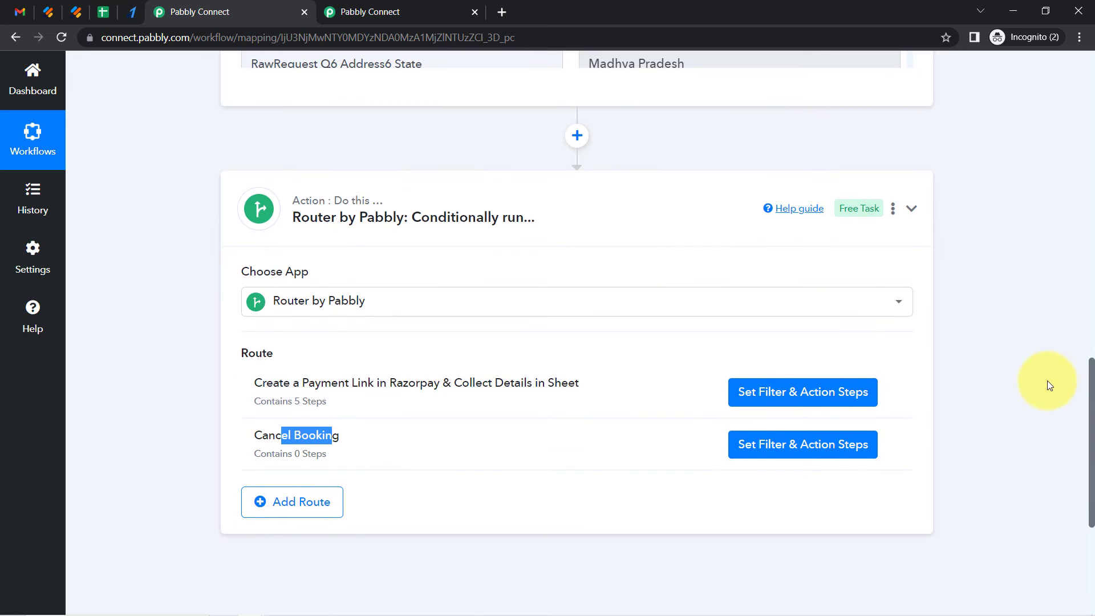
pyautogui.tripleClick(407, 388)
pyautogui.click(407, 387)
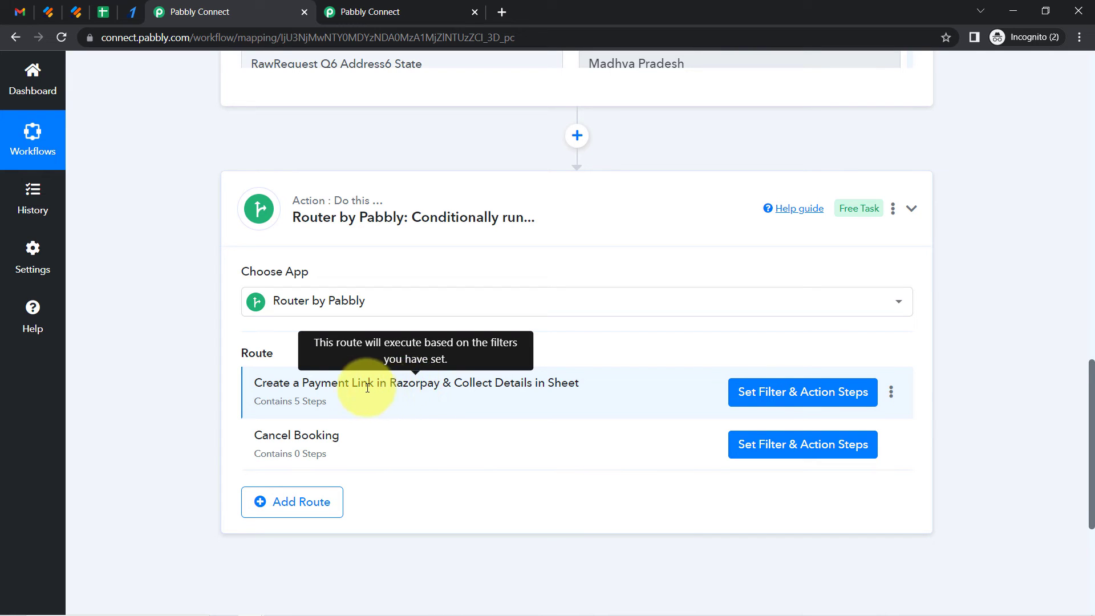
pyautogui.moveTo(369, 388); pyautogui.dragTo(473, 385)
pyautogui.click(391, 10)
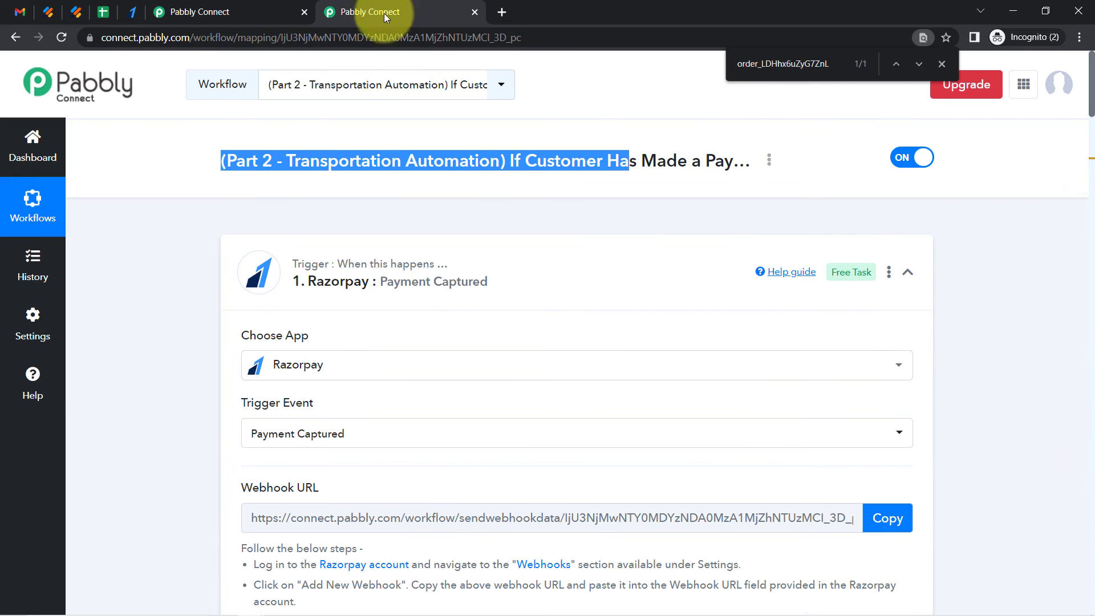
# Open the Cancel Booking route's filter and action steps panel to inspect it, then close it
pyautogui.moveTo(1092, 111); pyautogui.dragTo(1093, 281)
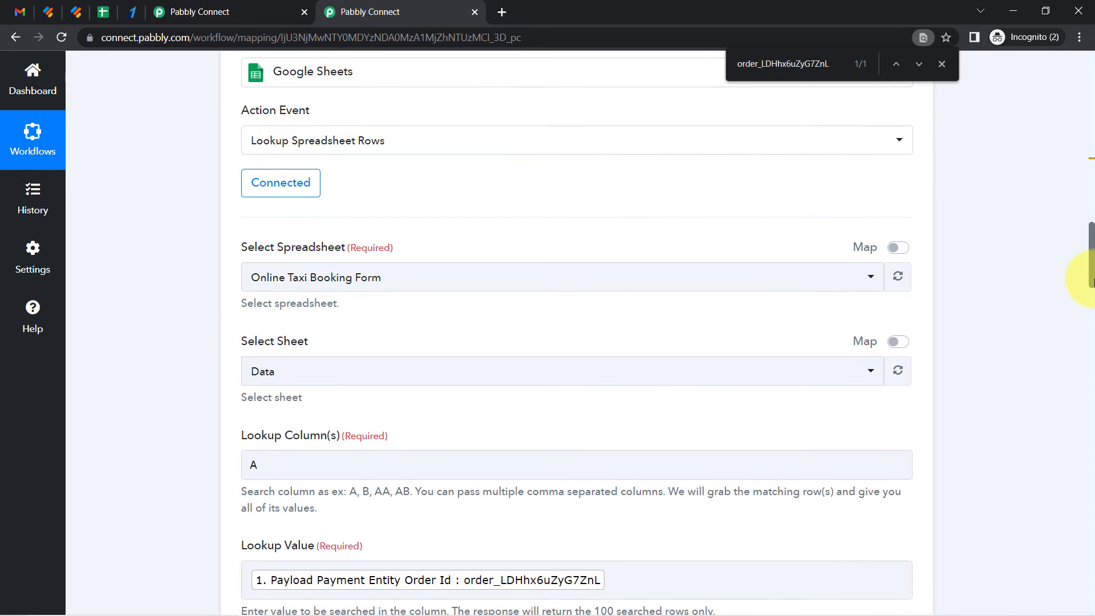
pyautogui.click(188, 11)
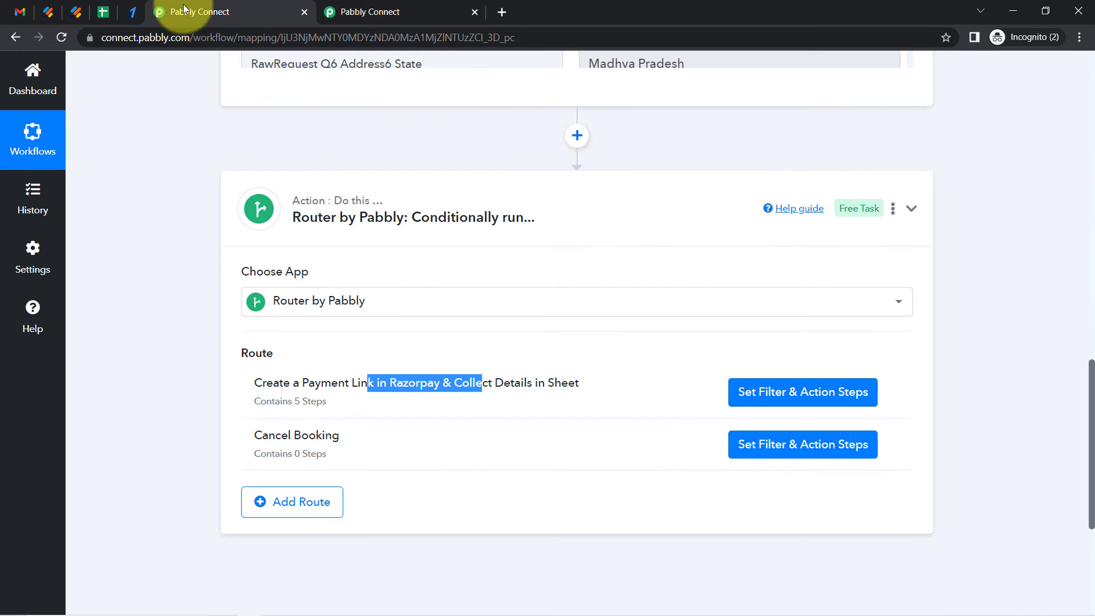
pyautogui.moveTo(262, 436); pyautogui.dragTo(306, 430)
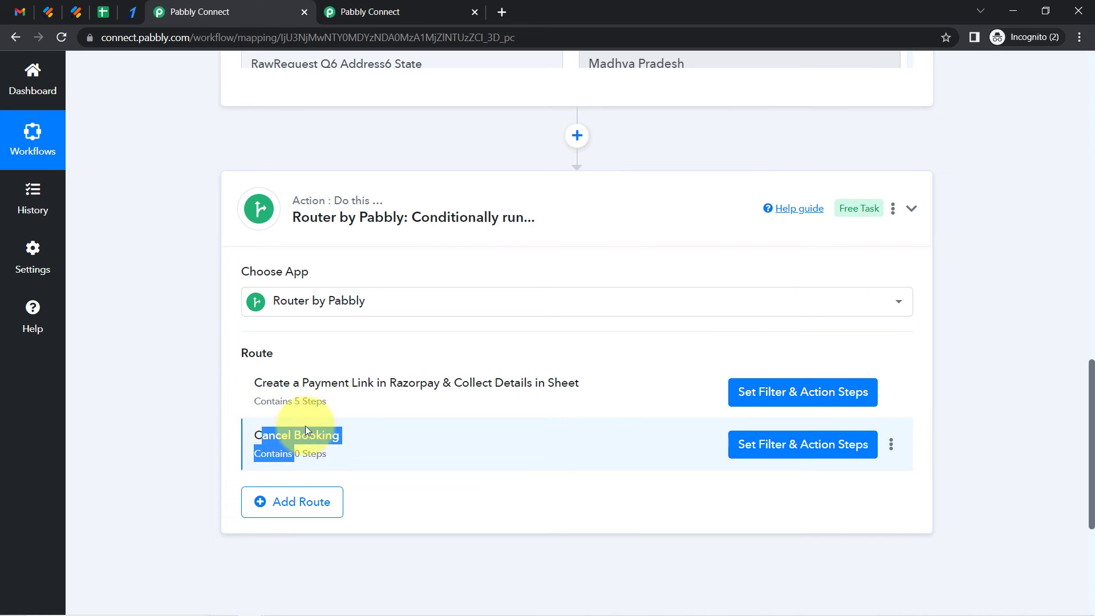
pyautogui.click(788, 446)
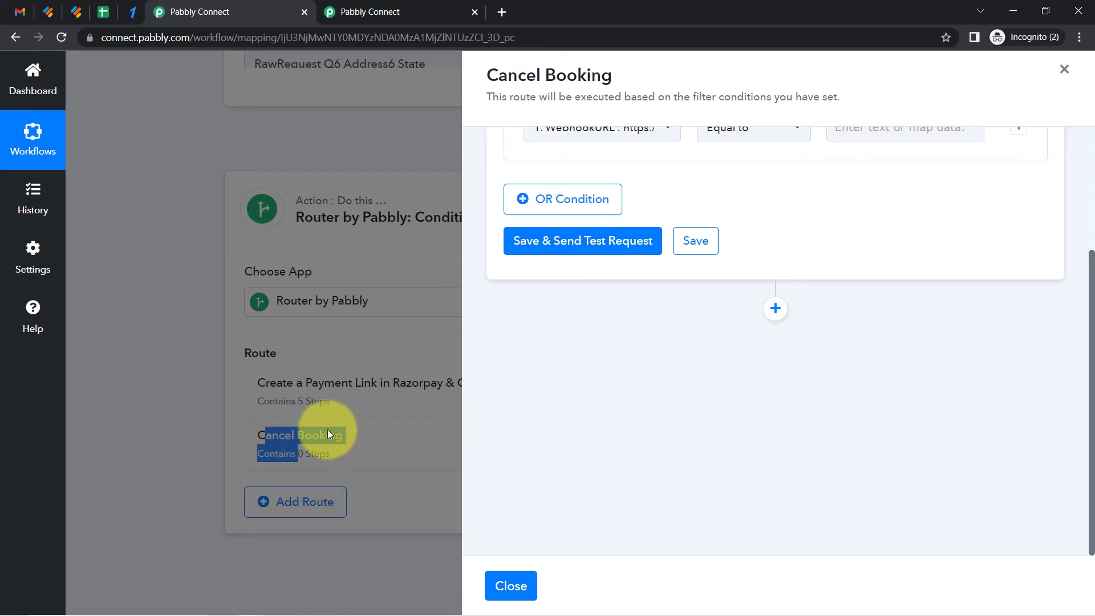
pyautogui.click(1065, 69)
pyautogui.moveTo(1090, 427); pyautogui.dragTo(1082, 188)
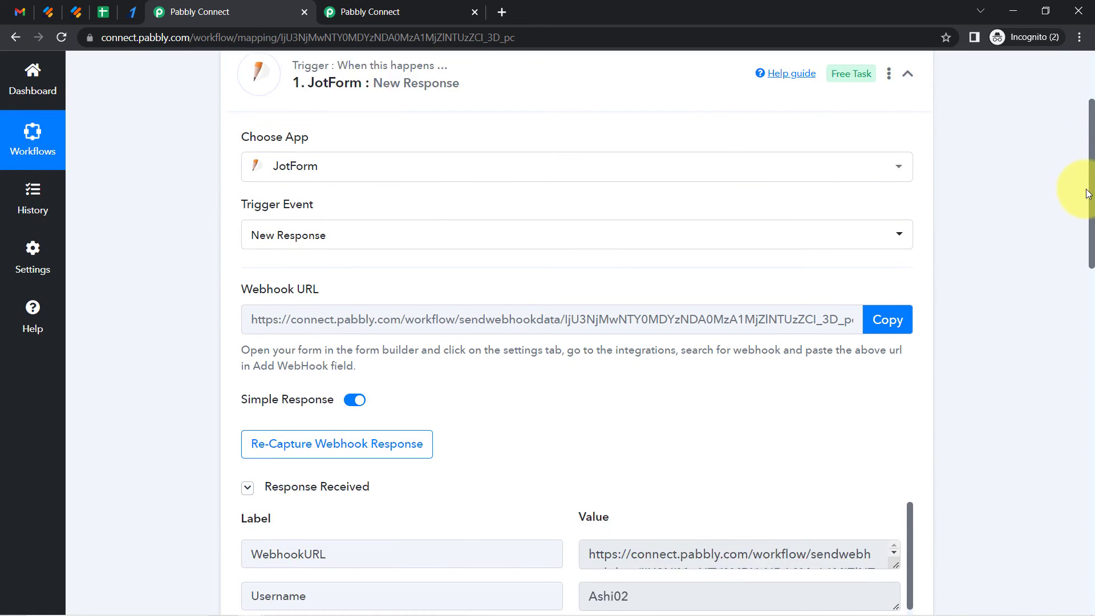
pyautogui.click(311, 391)
pyautogui.click(504, 424)
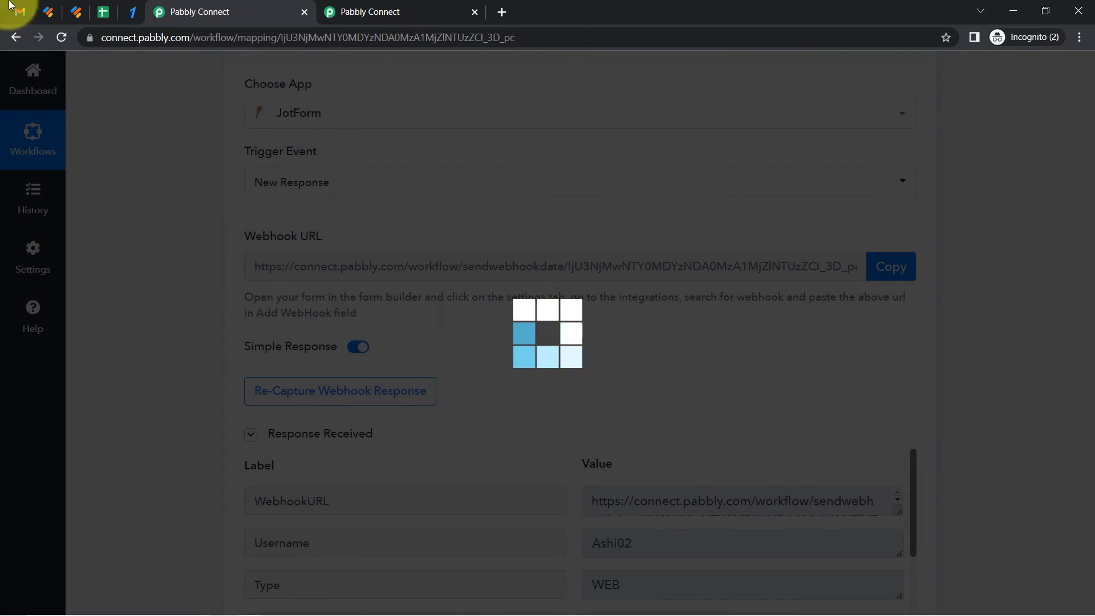
# Submit the taxi booking form as a Cancel Booking, pasting the payment ID copied from the confirmation email
pyautogui.click(76, 12)
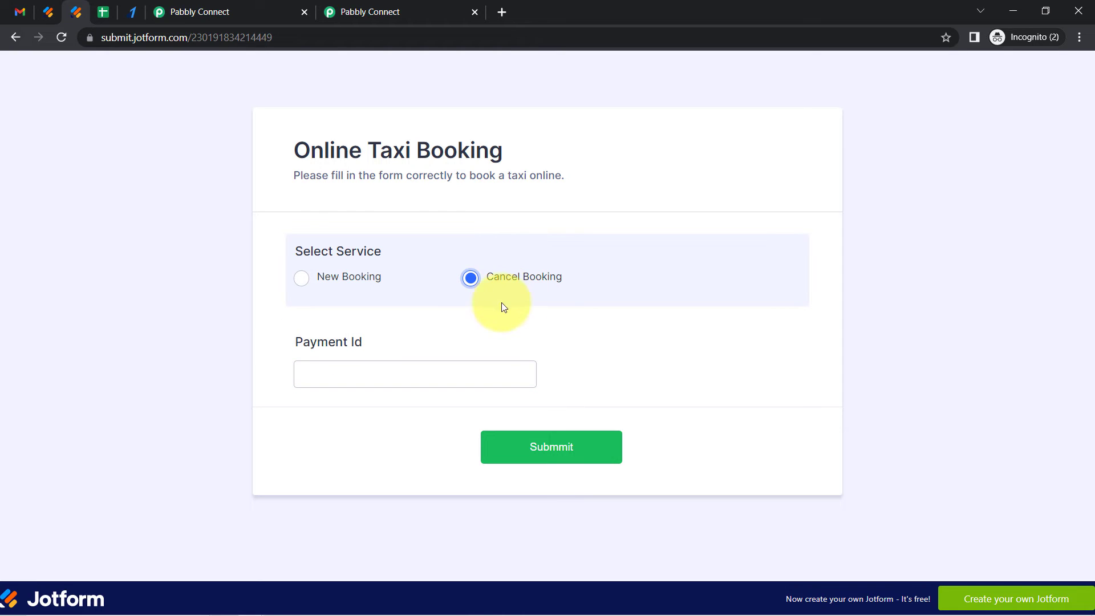
pyautogui.moveTo(310, 342); pyautogui.dragTo(356, 343)
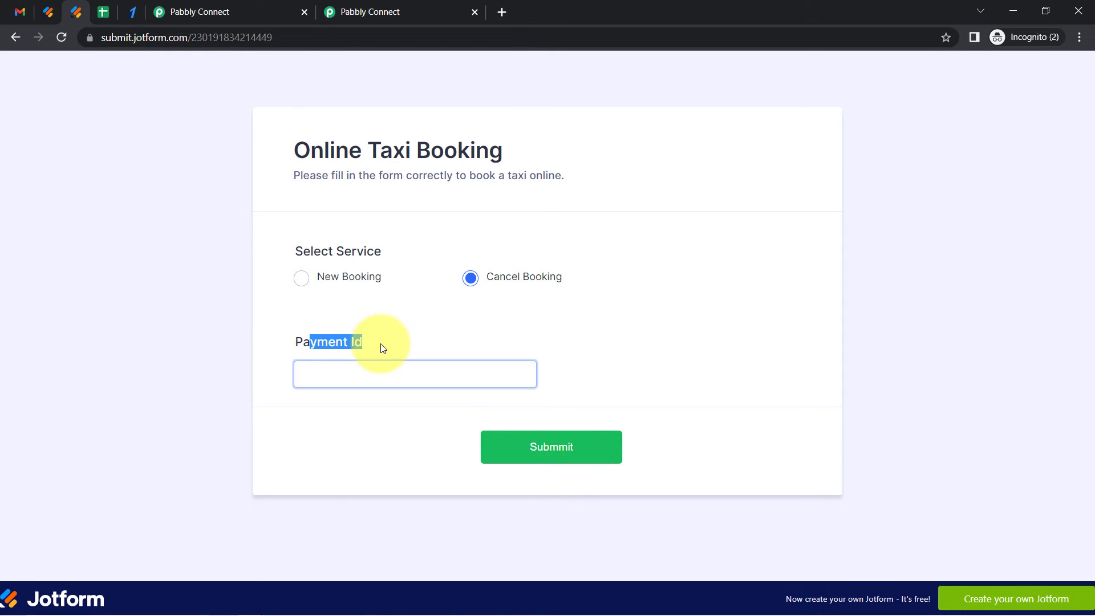
pyautogui.click(304, 346)
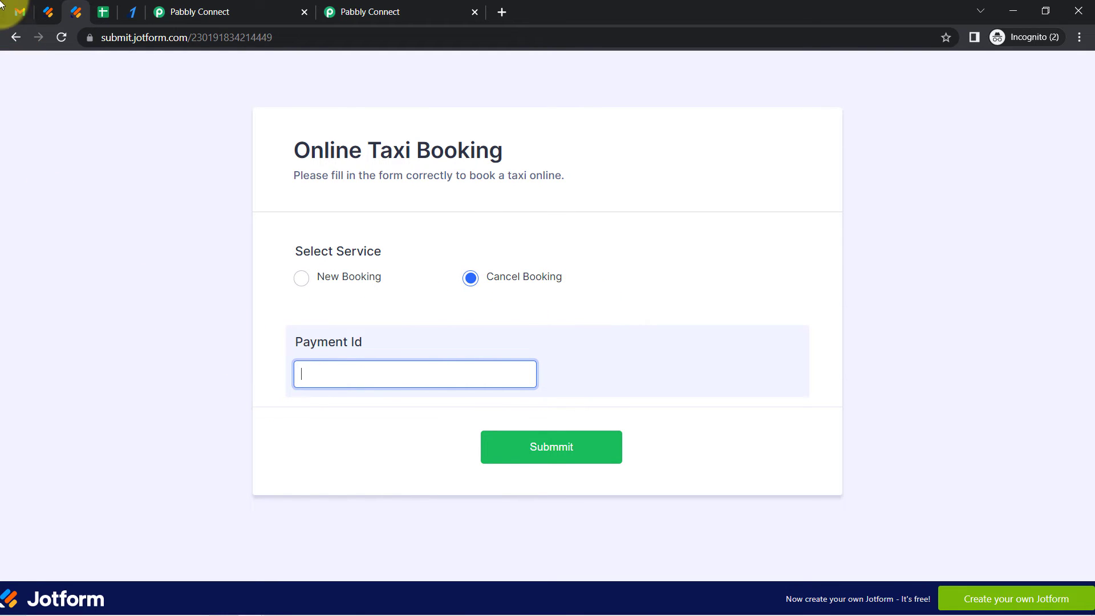
pyautogui.click(19, 14)
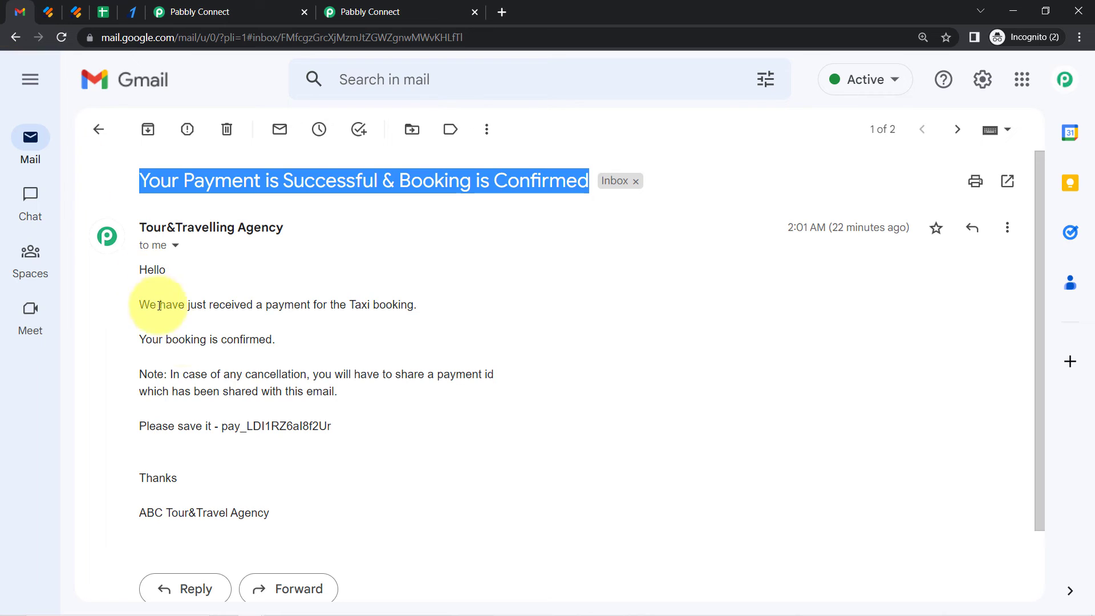
pyautogui.moveTo(222, 427); pyautogui.dragTo(307, 426)
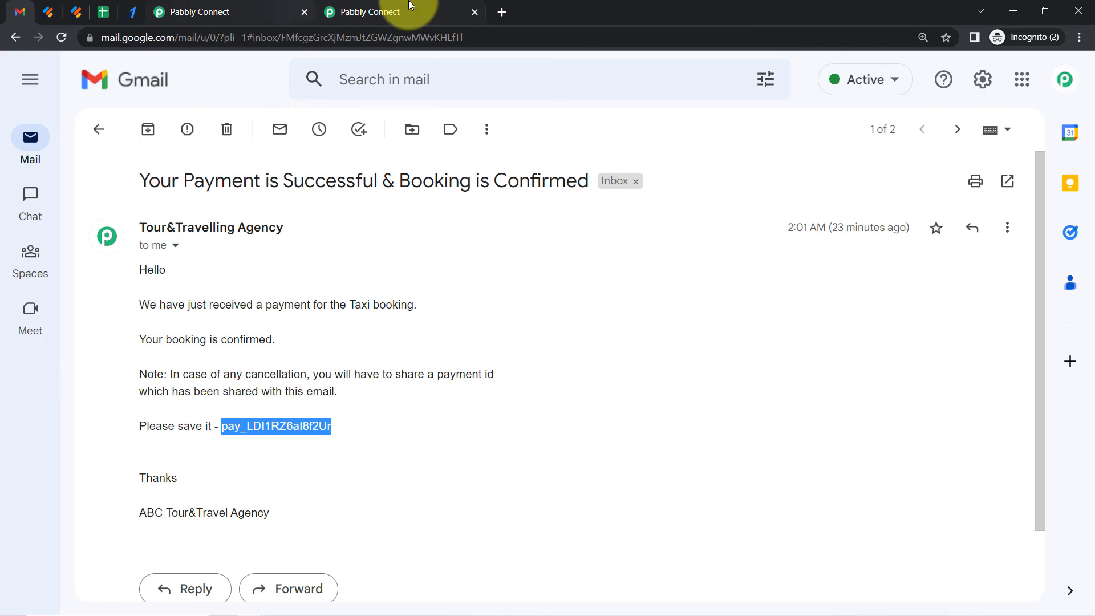
pyautogui.click(76, 11)
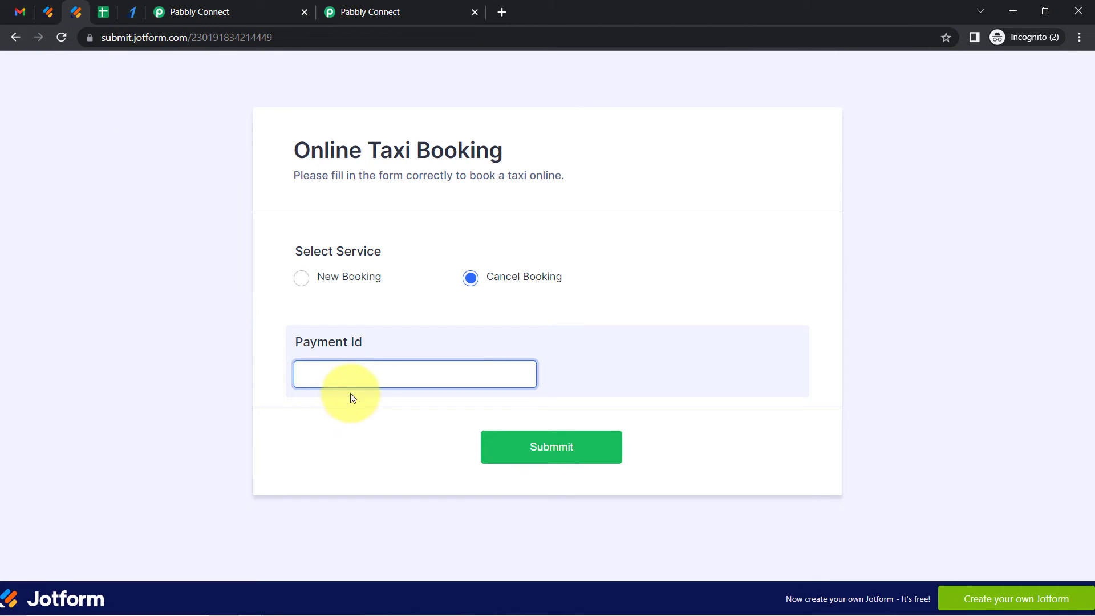
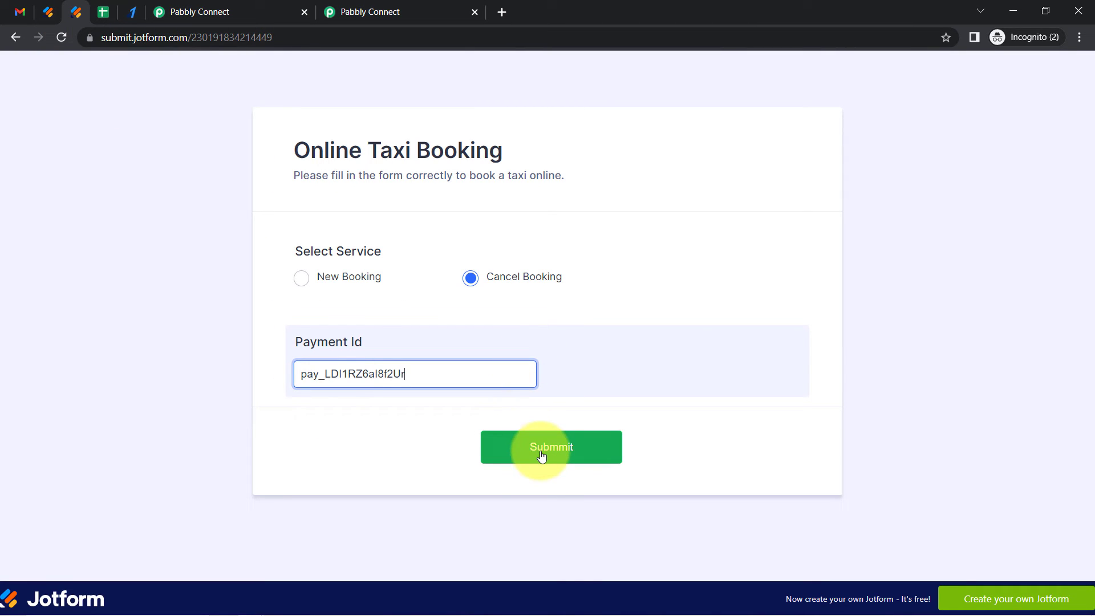
pyautogui.click(542, 456)
# Set the Cancel Booking route filter's label to RawRequest Q14 SelectService, copied from the recaptured Jotform response
pyautogui.click(206, 12)
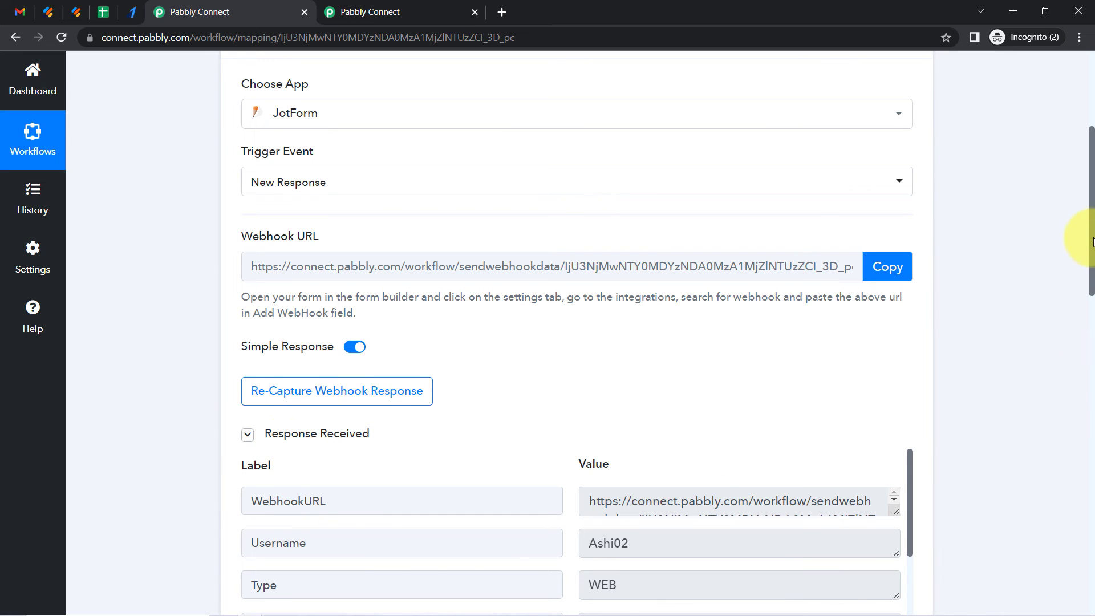
pyautogui.moveTo(1093, 240); pyautogui.dragTo(1086, 331)
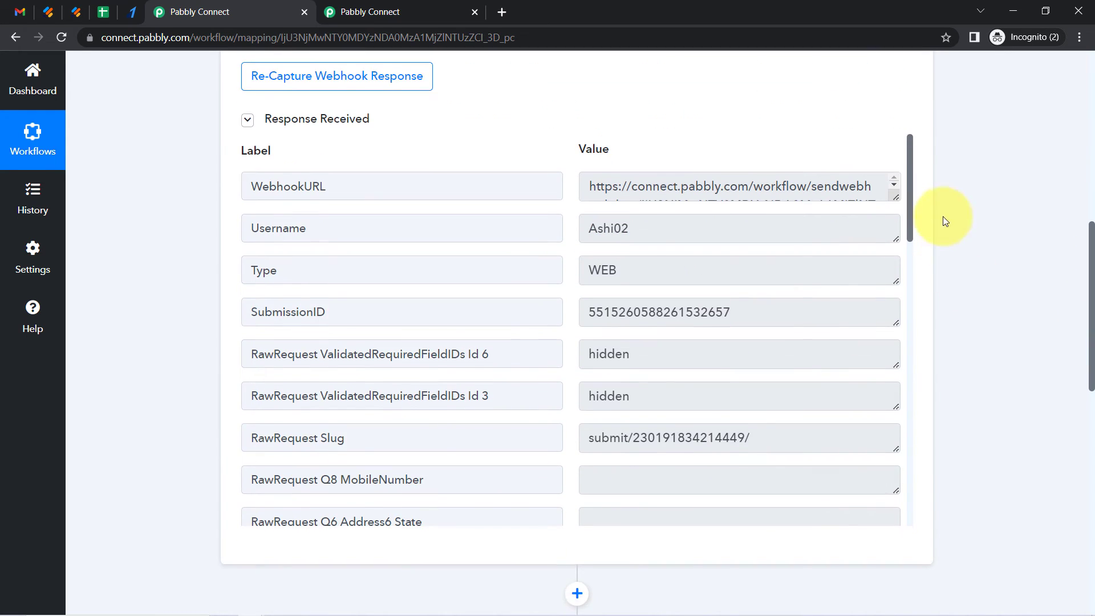
pyautogui.moveTo(910, 190); pyautogui.dragTo(930, 451)
pyautogui.doubleClick(366, 253)
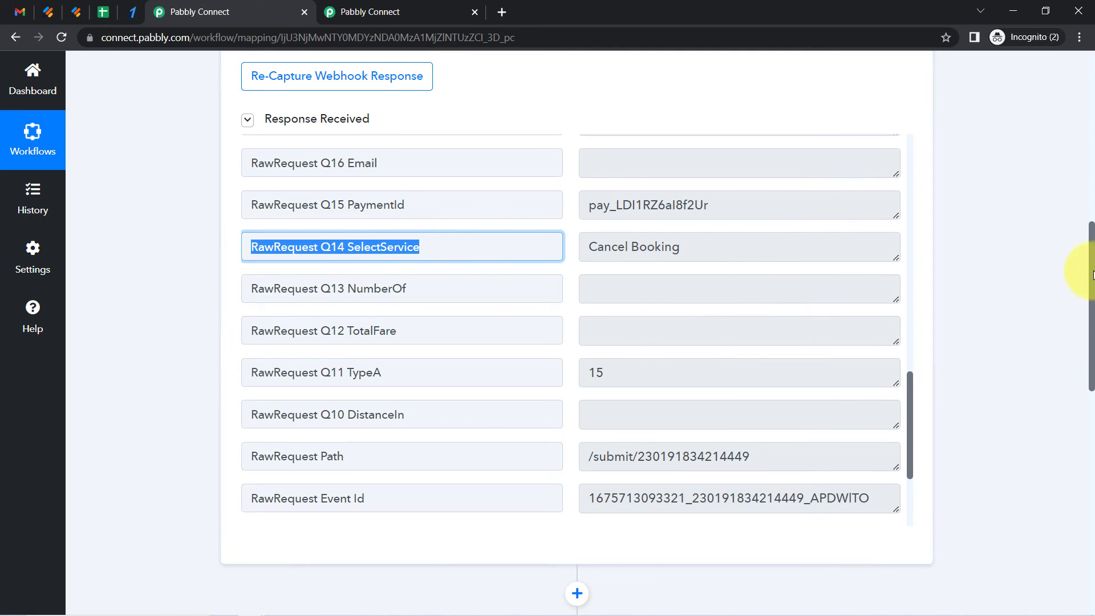
pyautogui.moveTo(1091, 254); pyautogui.dragTo(1091, 428)
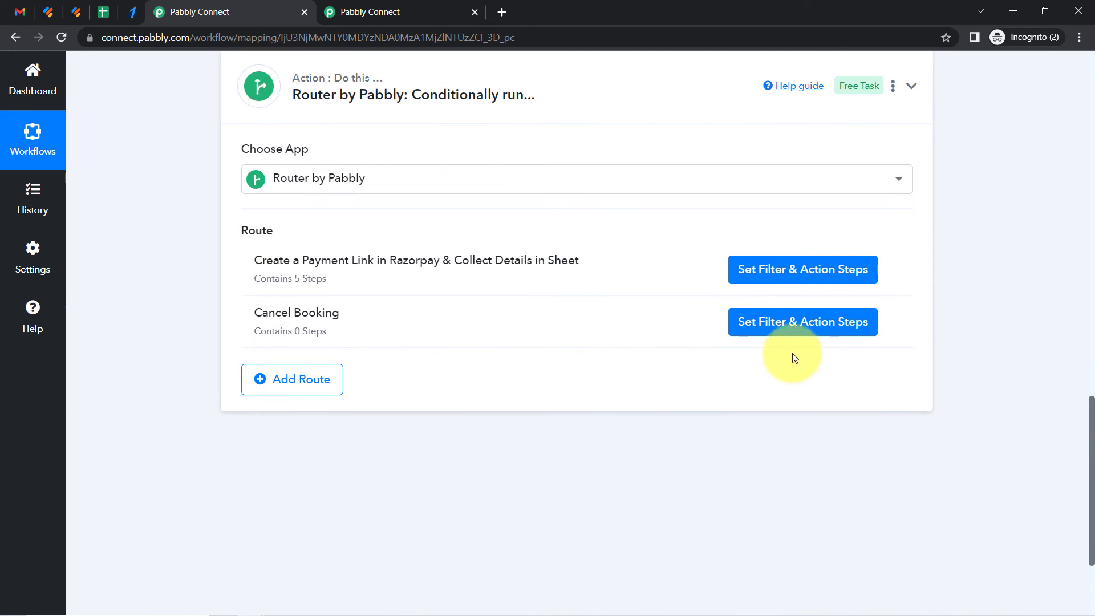
pyautogui.click(747, 323)
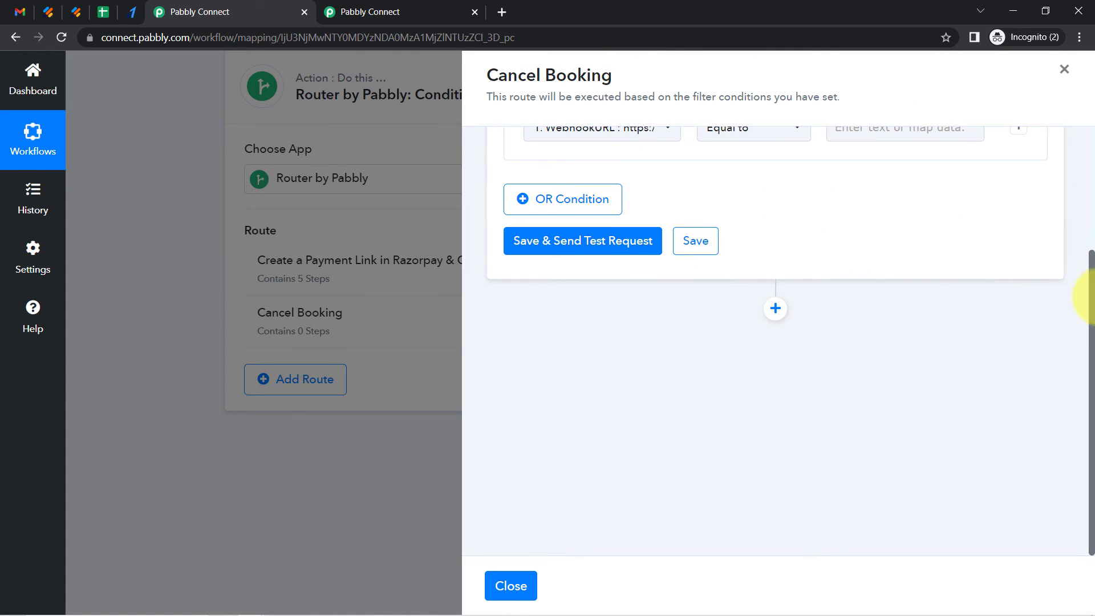
pyautogui.moveTo(1092, 308); pyautogui.dragTo(1070, 152)
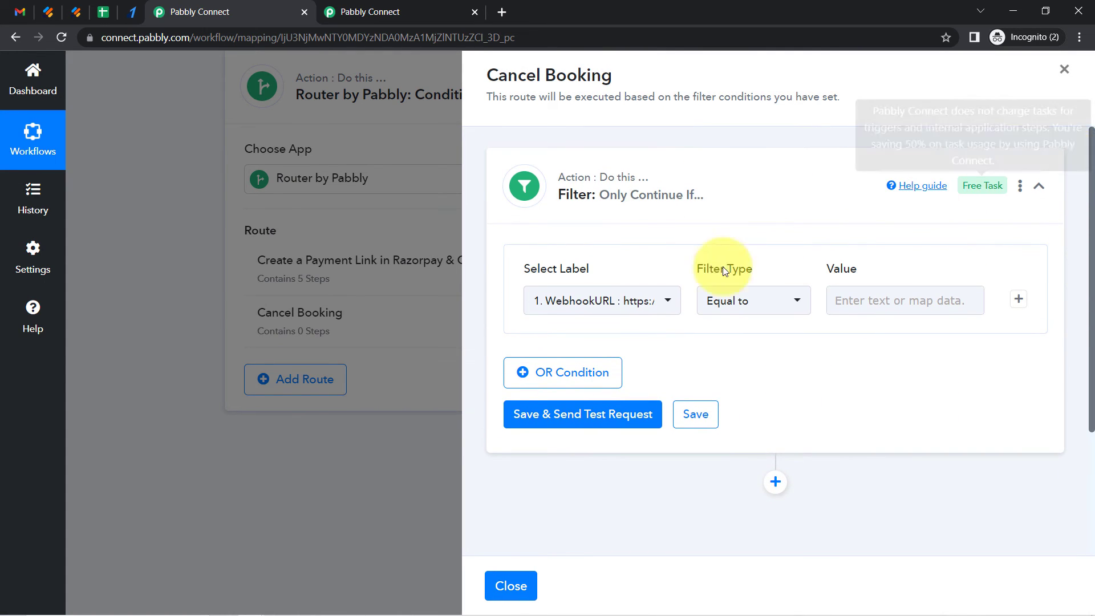
pyautogui.click(606, 308)
pyautogui.write('RawRequest Q14 SelectService')
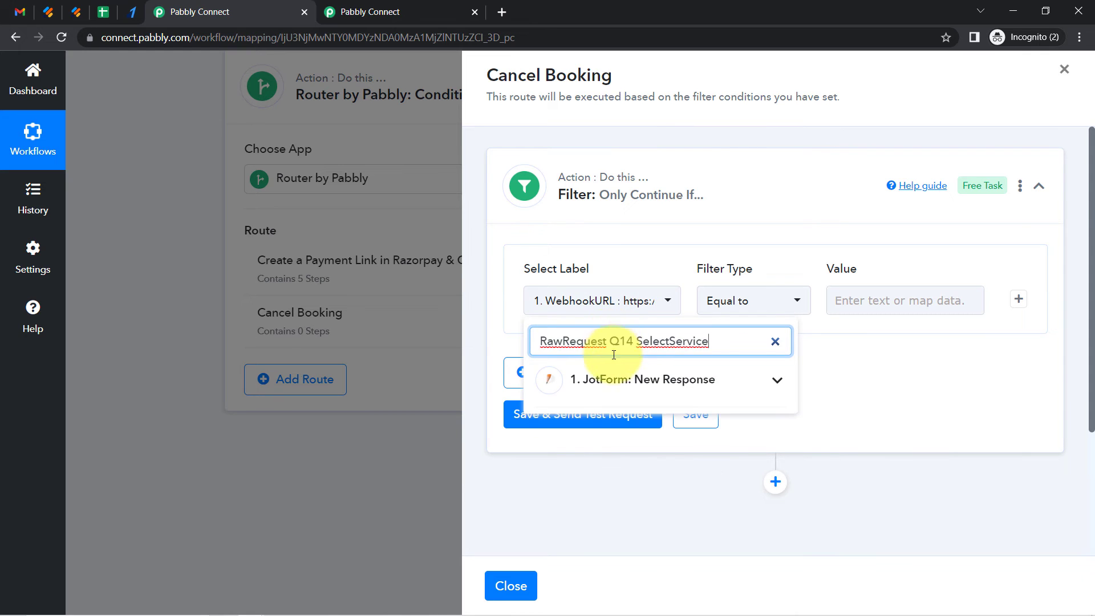
pyautogui.click(622, 379)
pyautogui.click(666, 422)
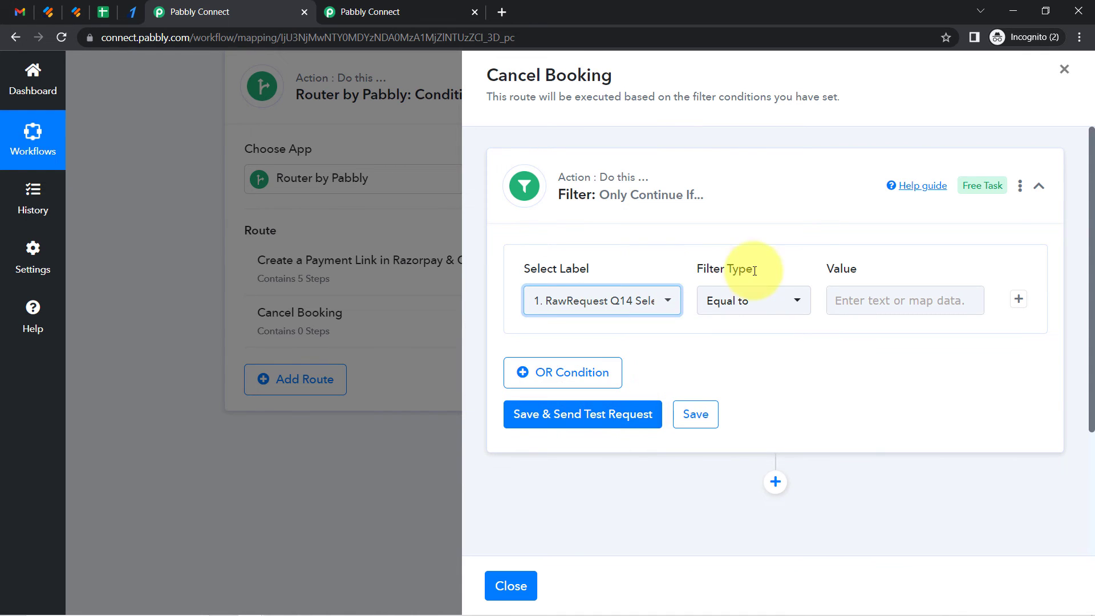
# Set the filter to Equal to Cancel Booking and save it with a test request
pyautogui.click(872, 299)
pyautogui.write('Cancel Booking')
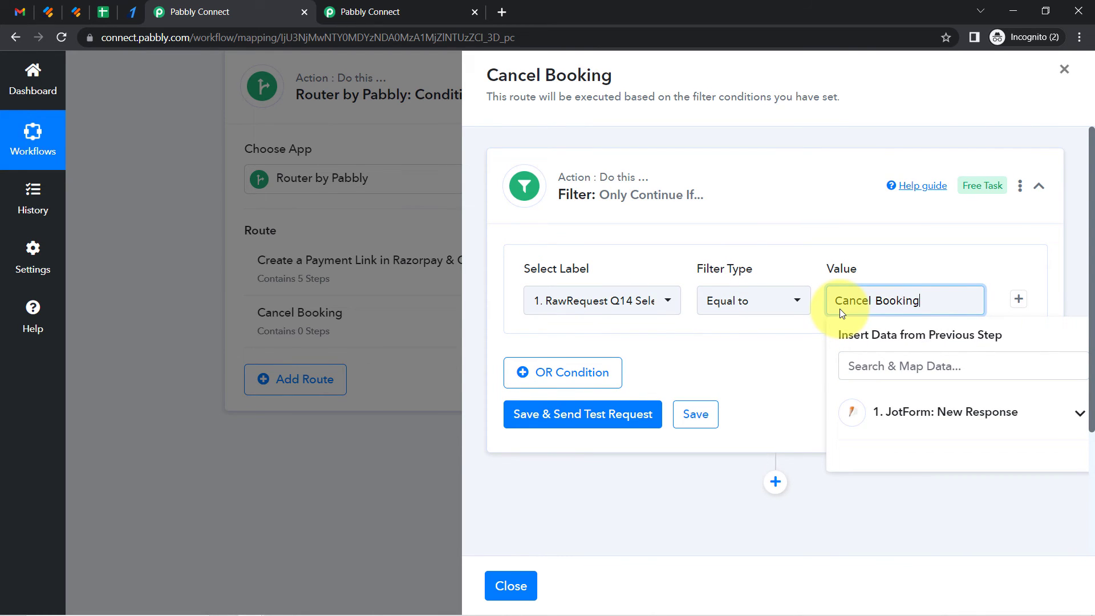
pyautogui.moveTo(836, 301); pyautogui.dragTo(920, 300)
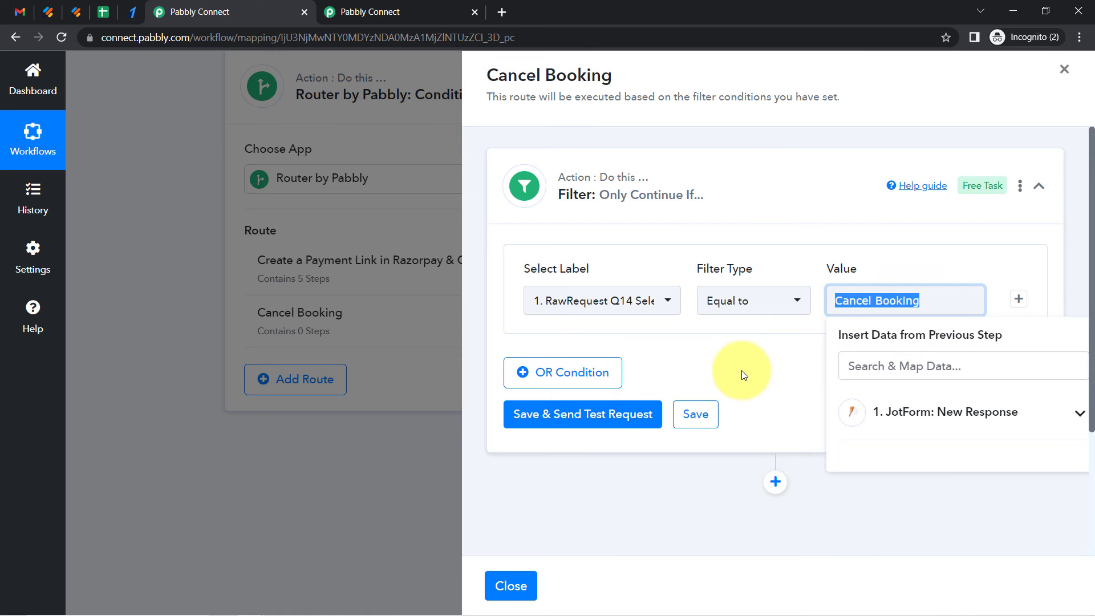
pyautogui.click(741, 375)
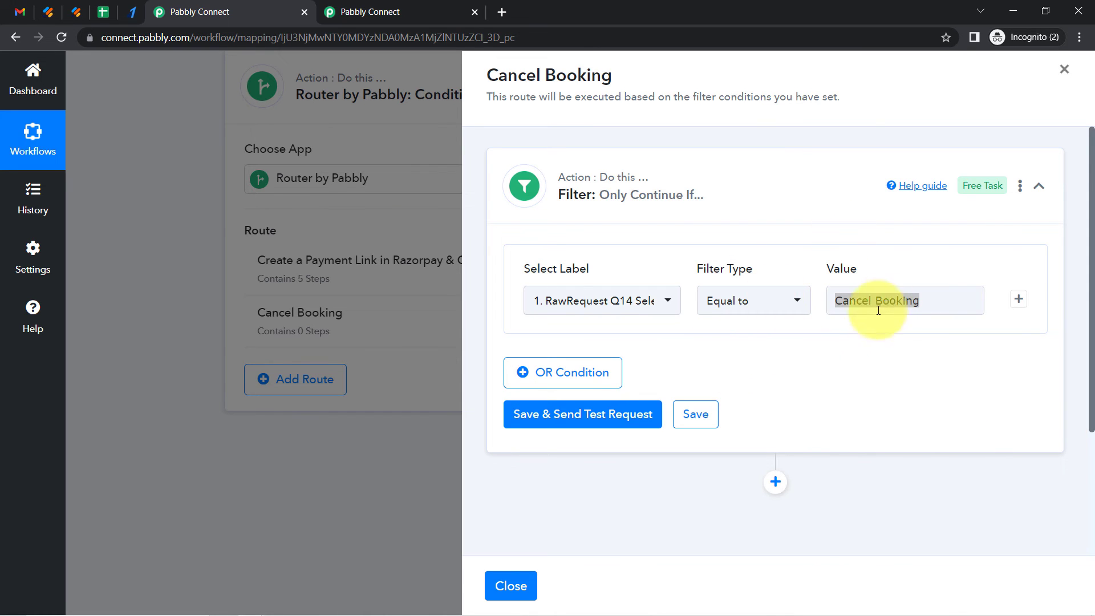
pyautogui.click(615, 415)
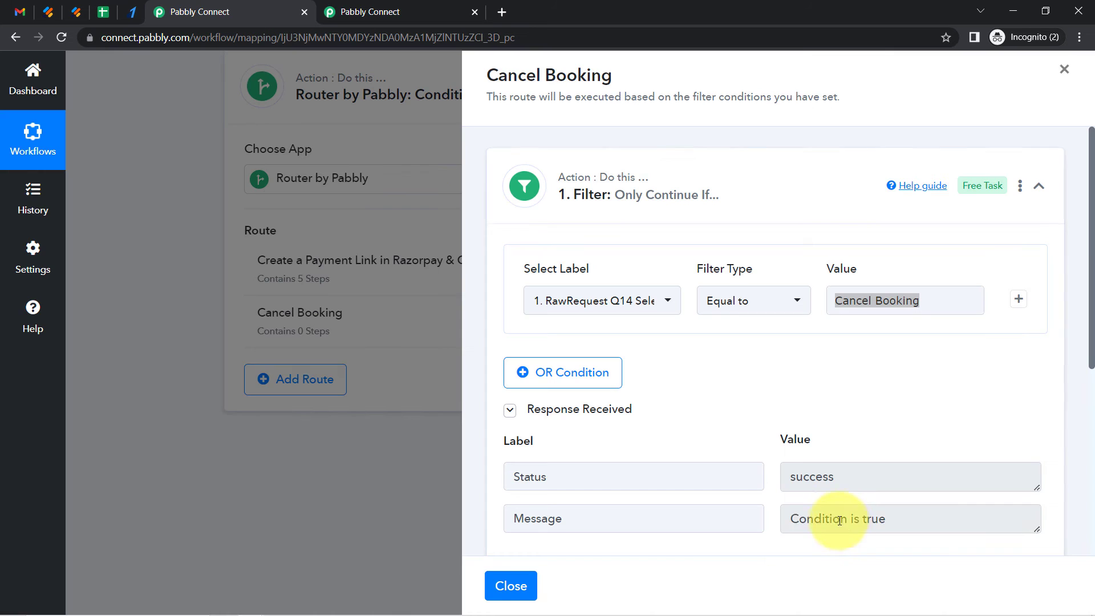
pyautogui.doubleClick(833, 517)
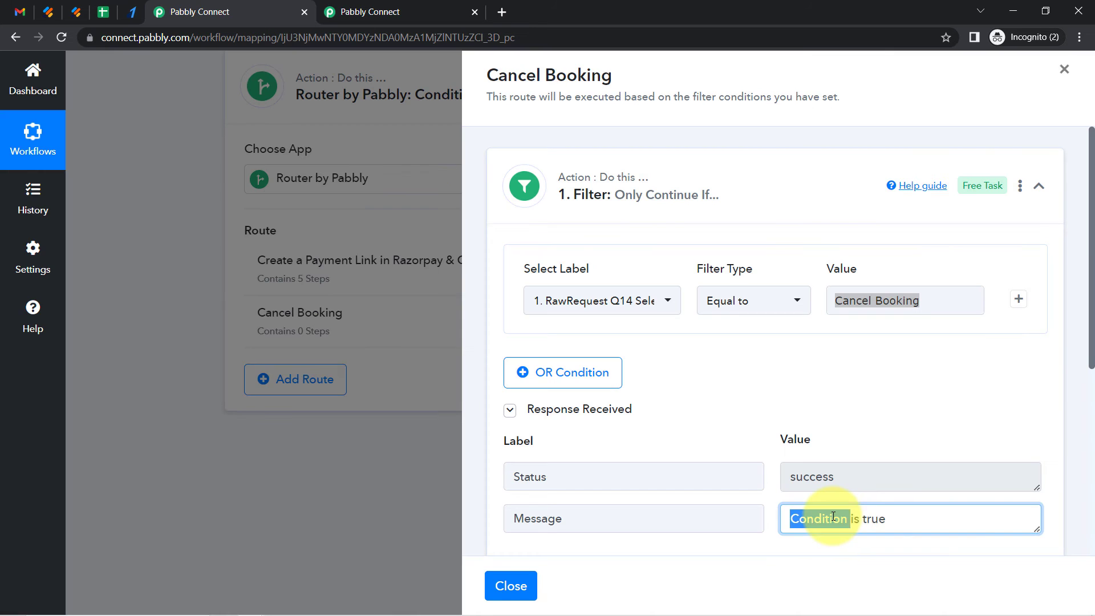
pyautogui.click(862, 448)
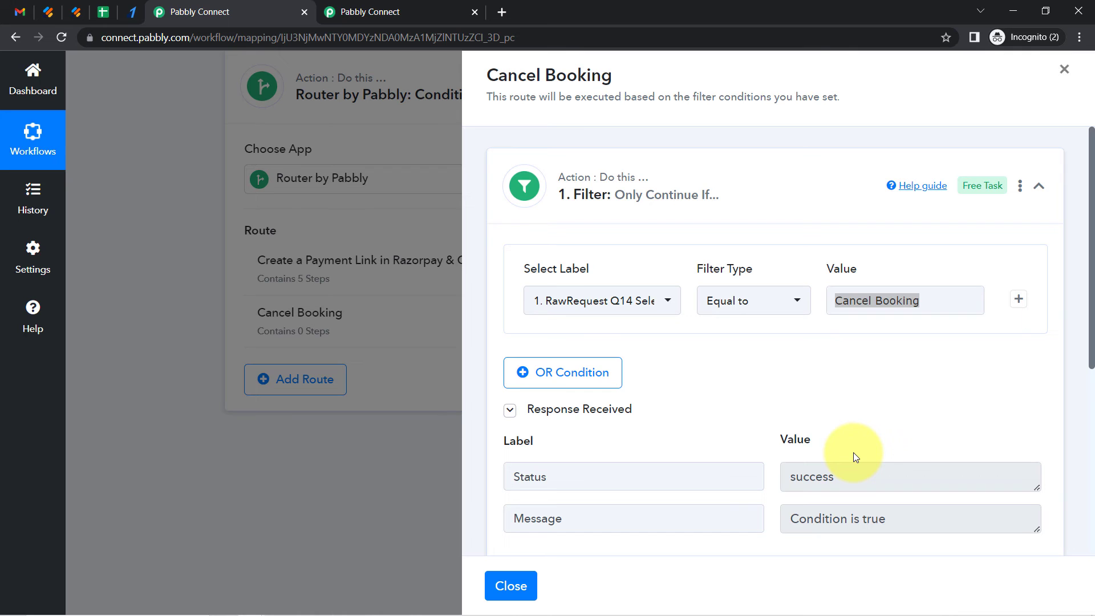
pyautogui.click(858, 300)
pyautogui.click(697, 429)
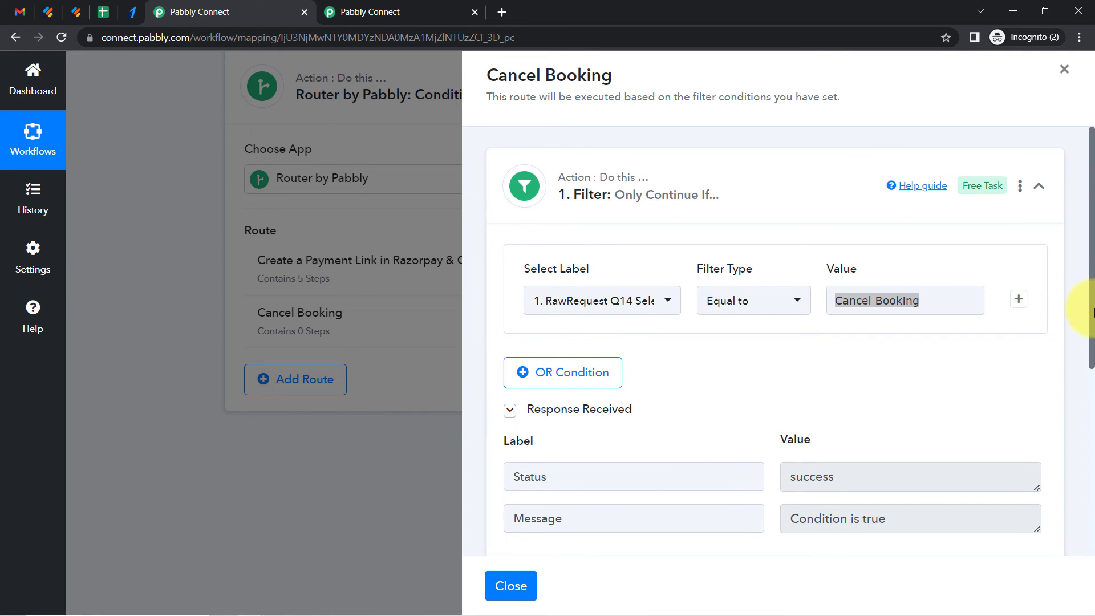
# Add an action step below the filter in the Cancel Booking route and choose the Razorpay app
pyautogui.moveTo(1093, 311); pyautogui.dragTo(1093, 496)
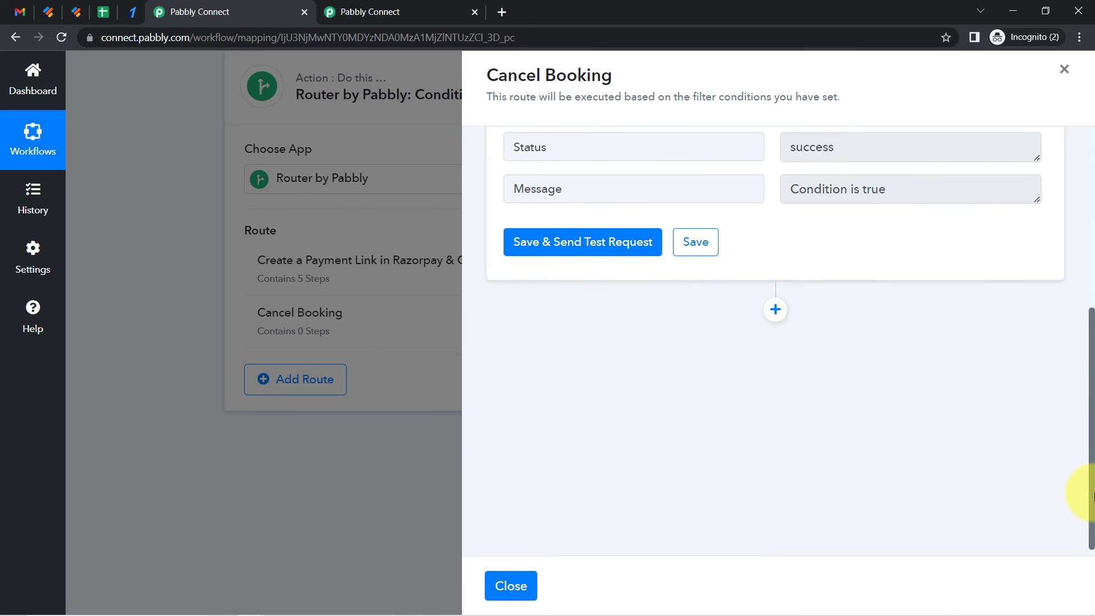
pyautogui.click(774, 311)
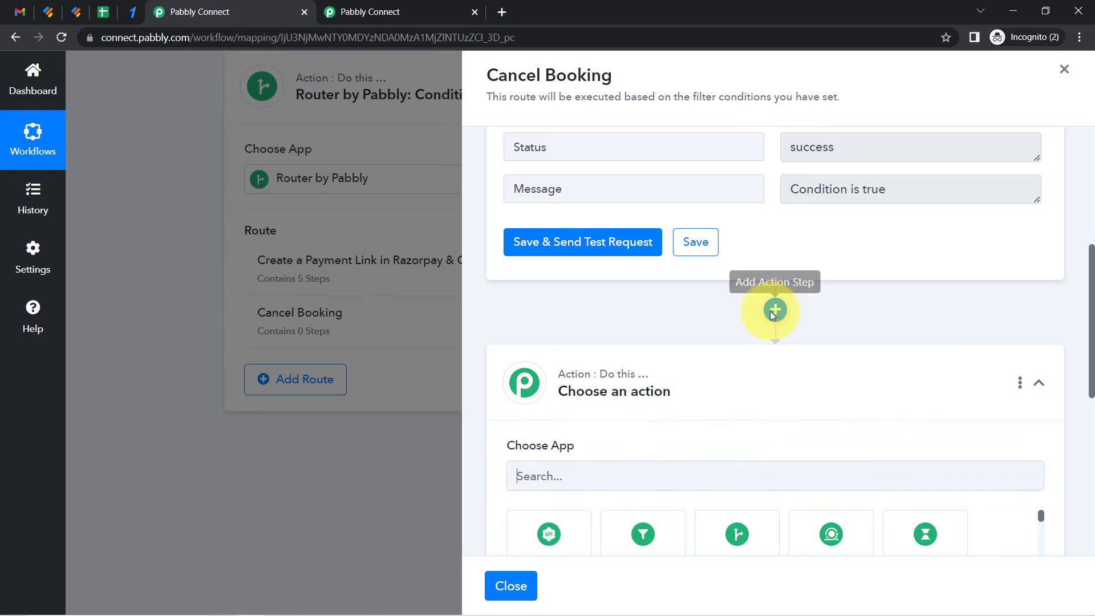
pyautogui.click(554, 465)
pyautogui.write('creat')
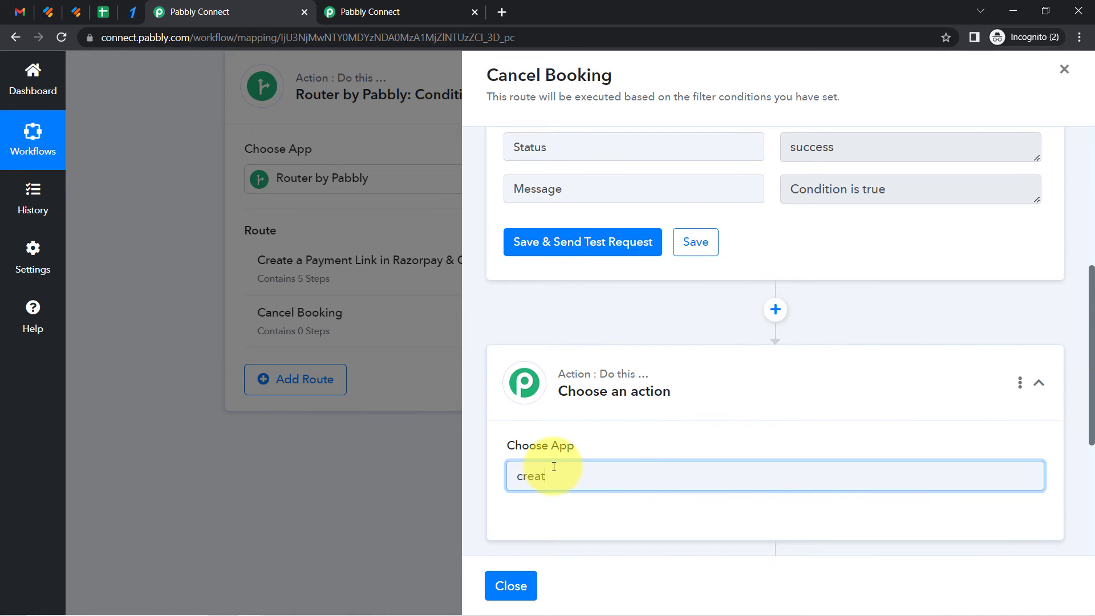
pyautogui.write('erazor')
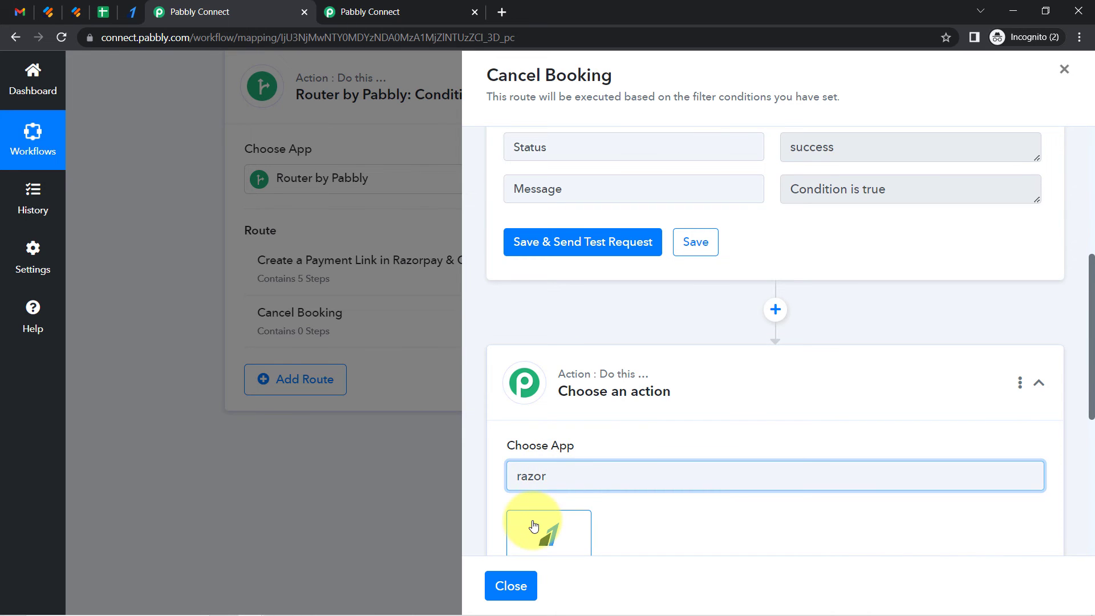
pyautogui.click(533, 525)
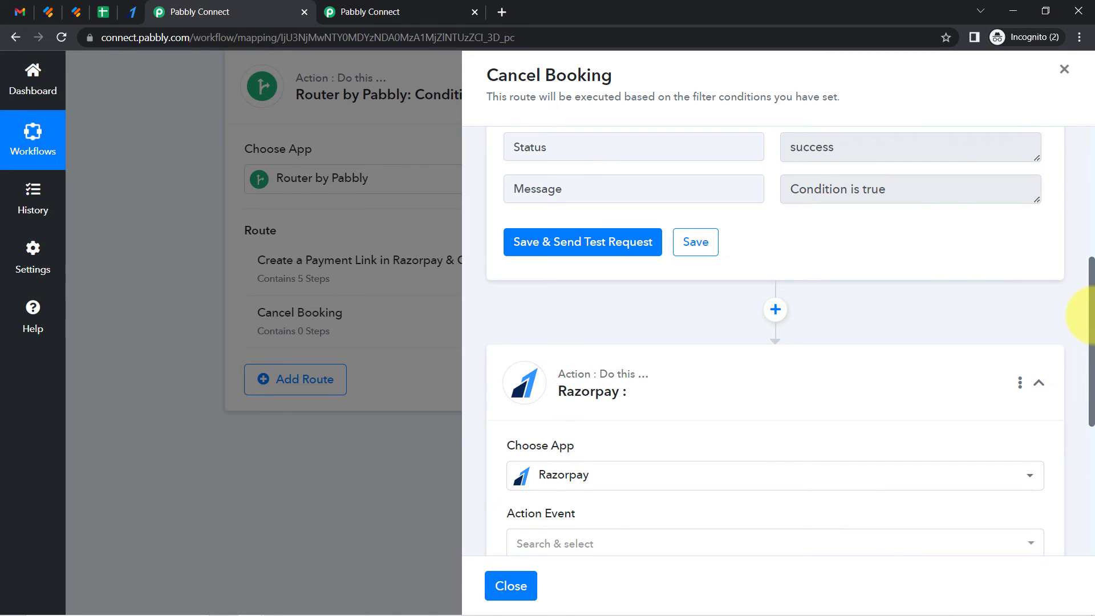
# Choose the Create Full Refund action event and connect it with the existing Razorpay #4 connection
pyautogui.moveTo(1091, 316); pyautogui.dragTo(1089, 427)
pyautogui.click(589, 260)
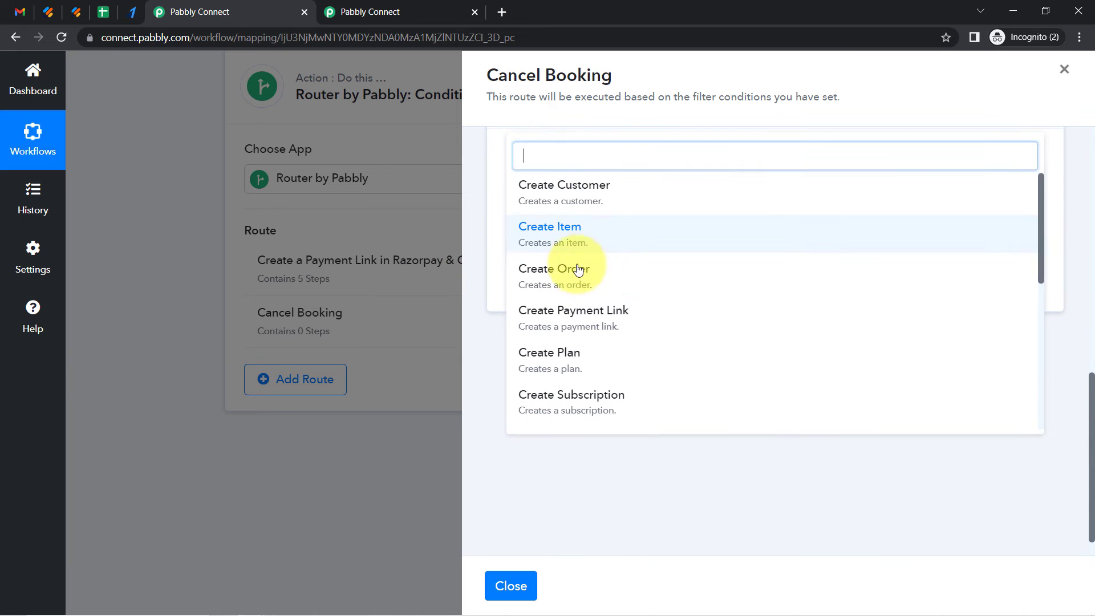
pyautogui.write('ref')
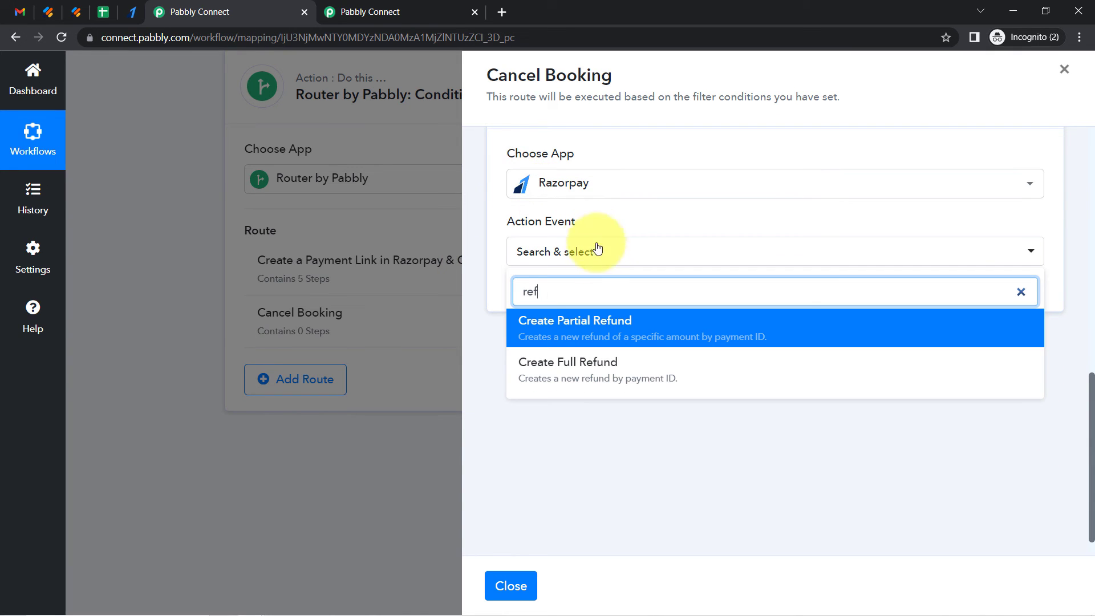
pyautogui.click(577, 371)
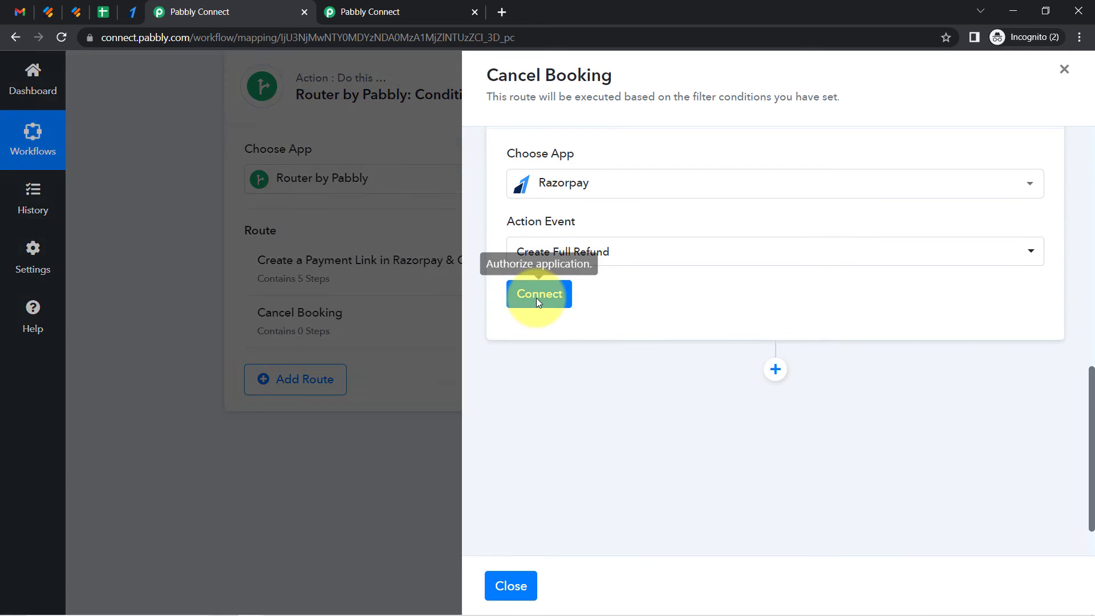
pyautogui.click(536, 298)
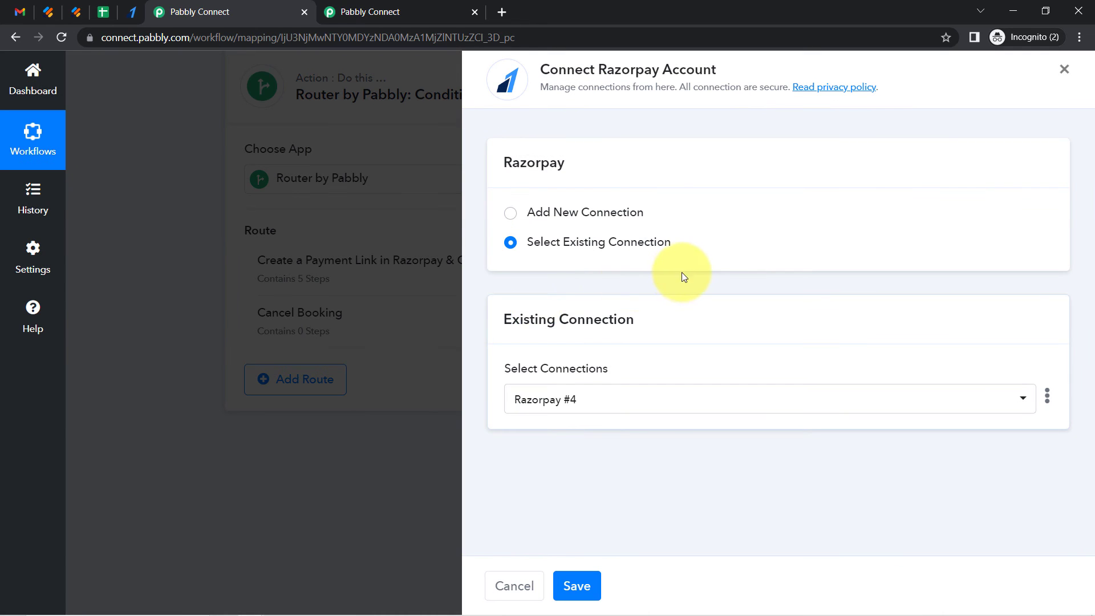
pyautogui.click(576, 588)
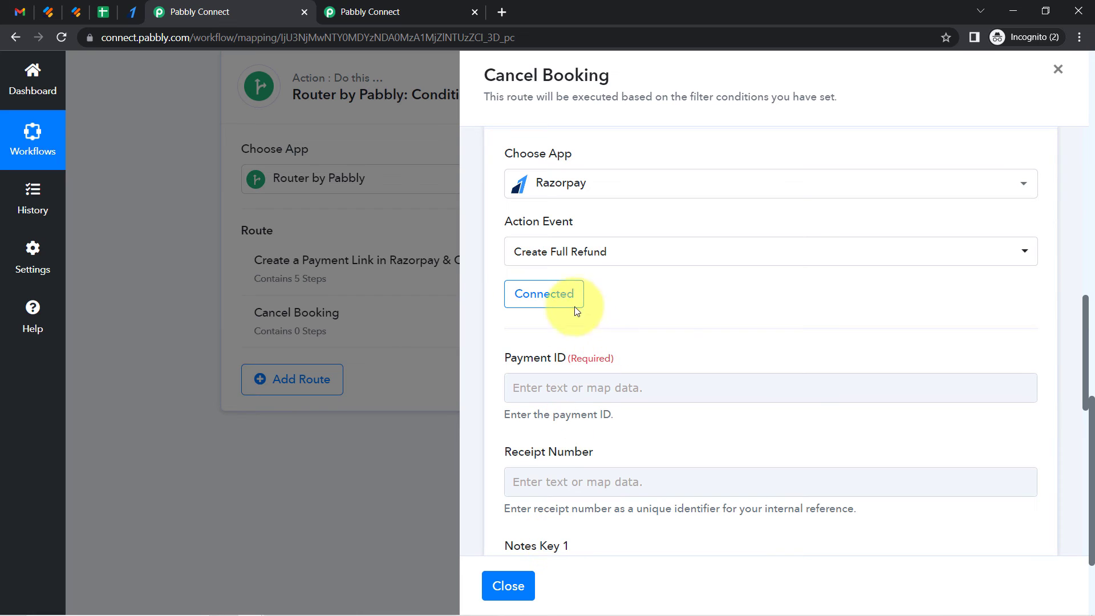
# Review the refund action's Payment ID and Receipt Number fields
pyautogui.moveTo(533, 358); pyautogui.dragTo(587, 359)
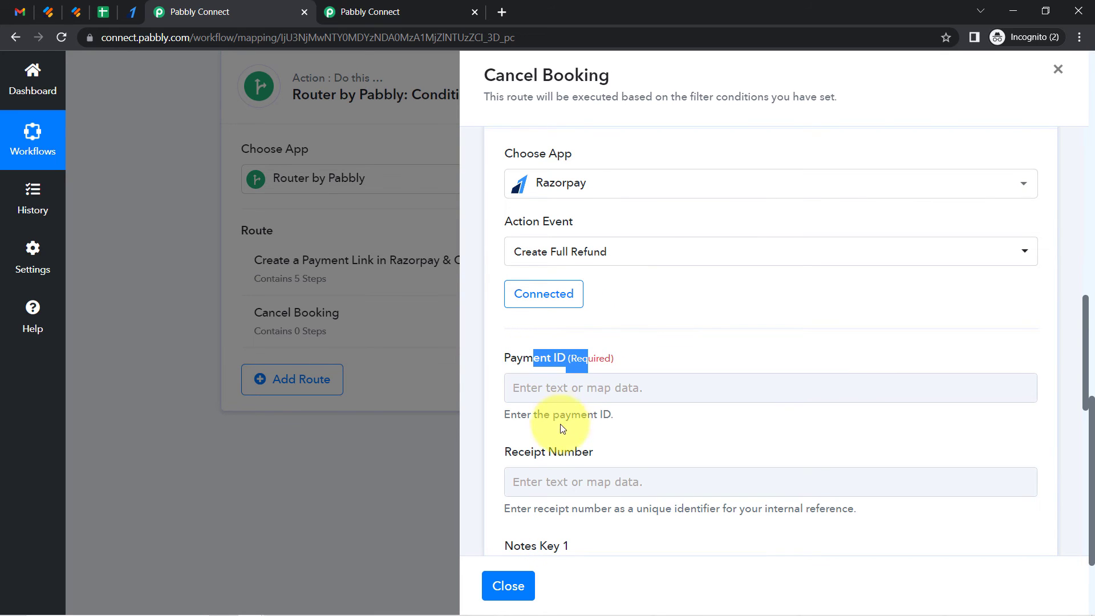
pyautogui.moveTo(544, 451); pyautogui.dragTo(621, 452)
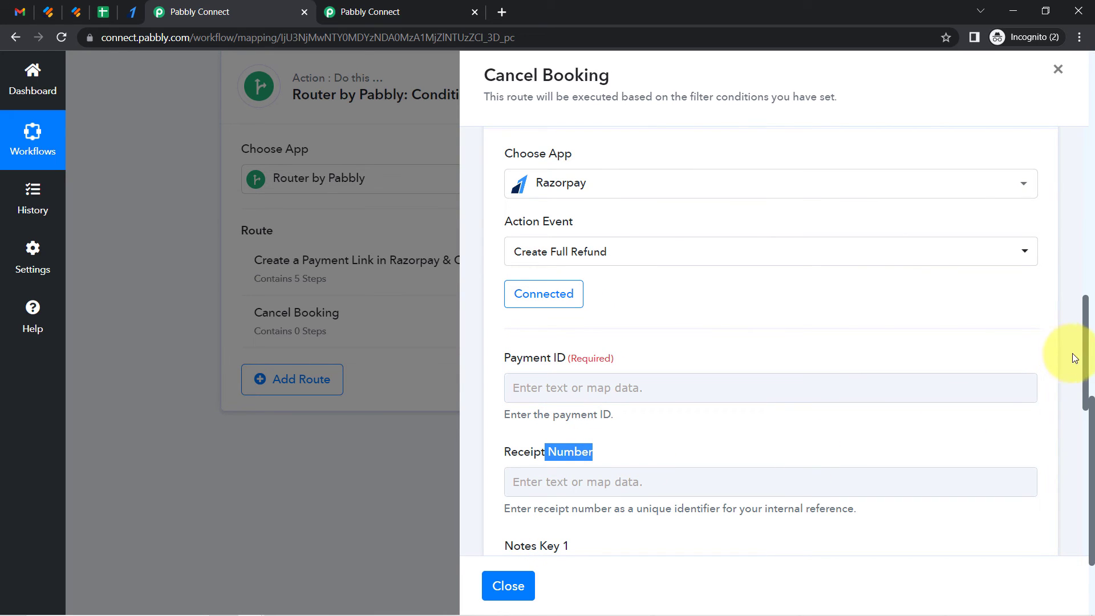
pyautogui.scroll(-2, 1084, 359)
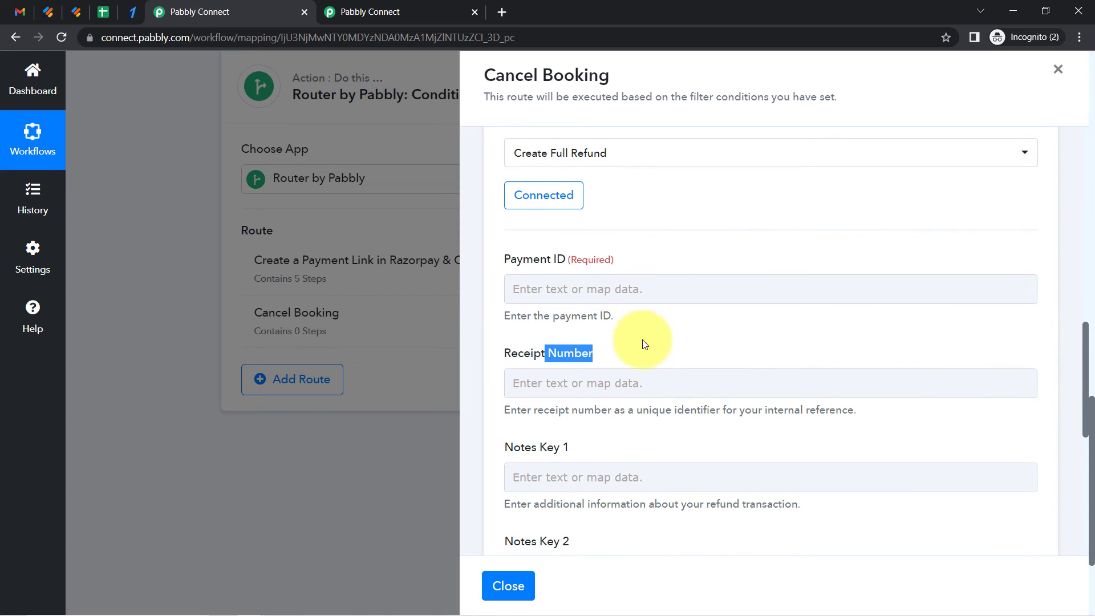
# Map the refund's Payment ID field to the Jotform response's RawRequest Q15 PaymentId value
pyautogui.click(577, 288)
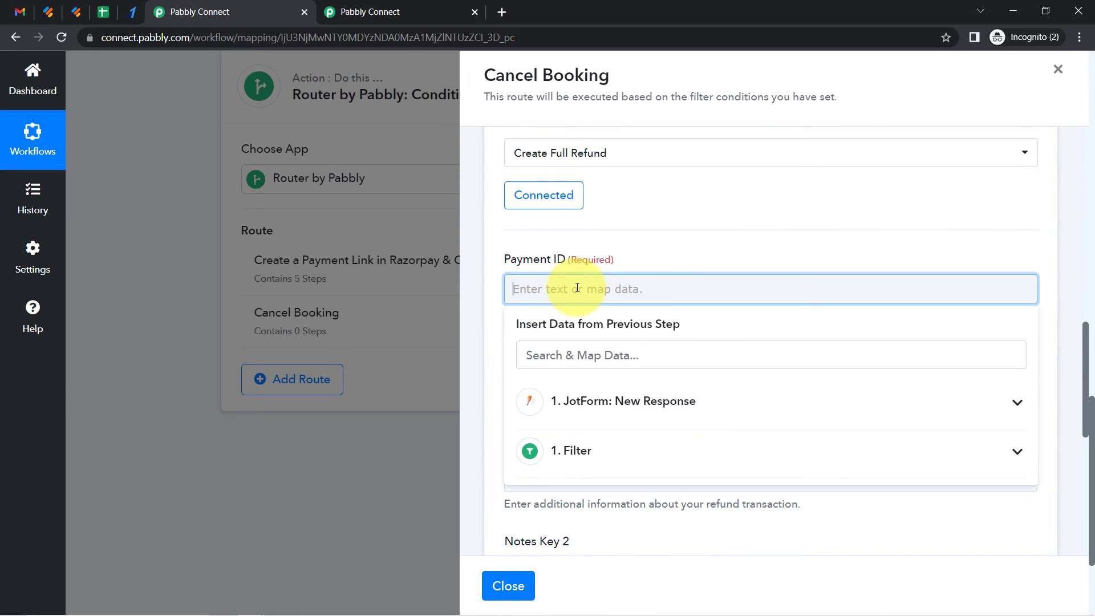
pyautogui.click(615, 405)
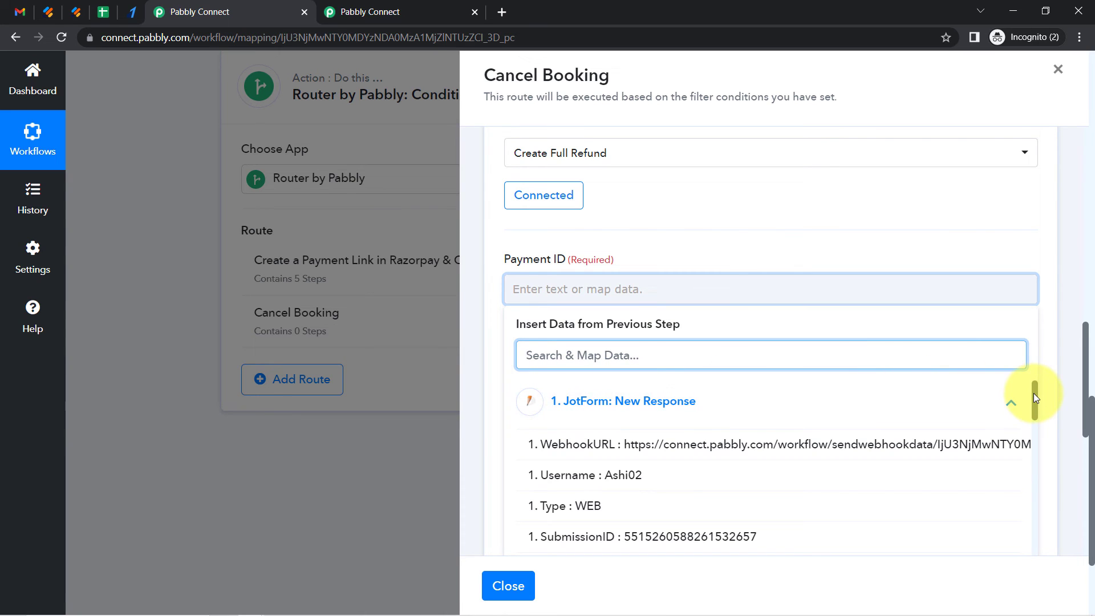
pyautogui.moveTo(1033, 392); pyautogui.dragTo(1030, 518)
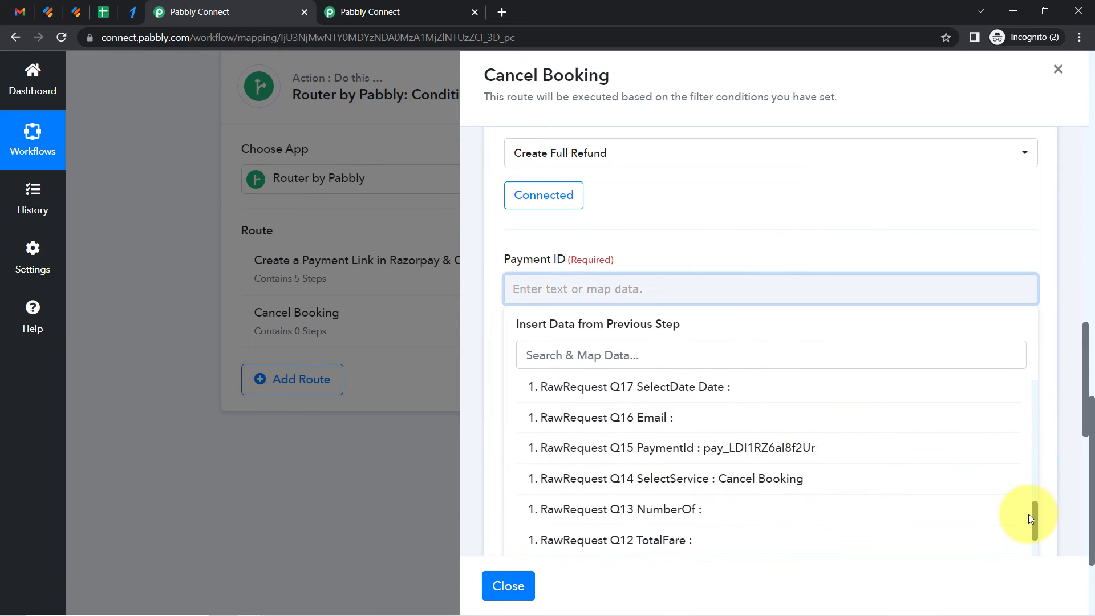
pyautogui.click(734, 448)
pyautogui.click(580, 224)
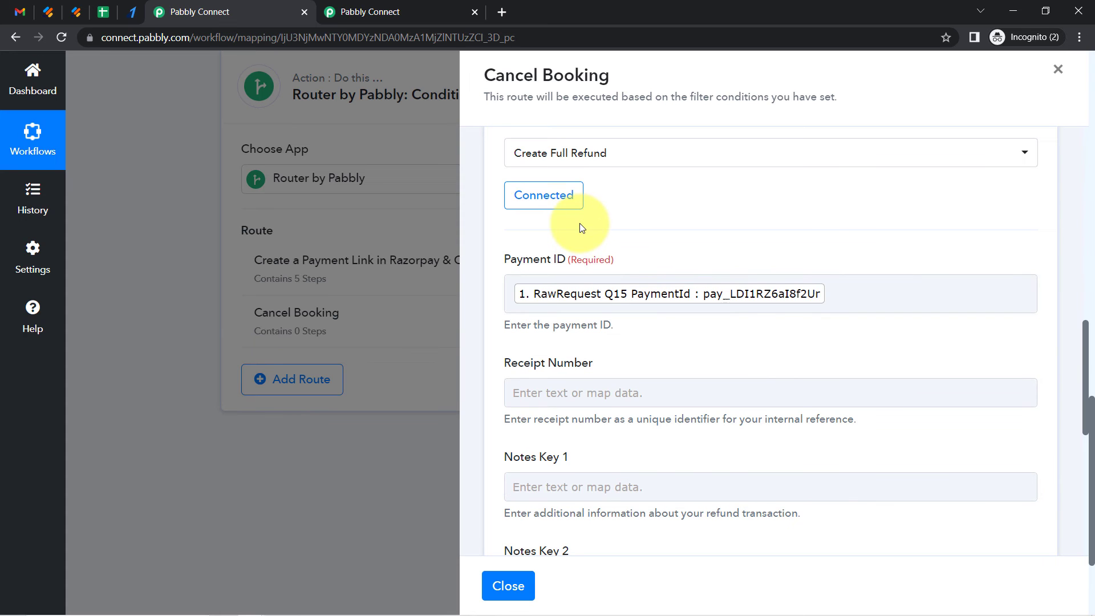
# Review the booking's payment in the Razorpay Transactions list before testing the refund
pyautogui.moveTo(1088, 370); pyautogui.dragTo(1083, 325)
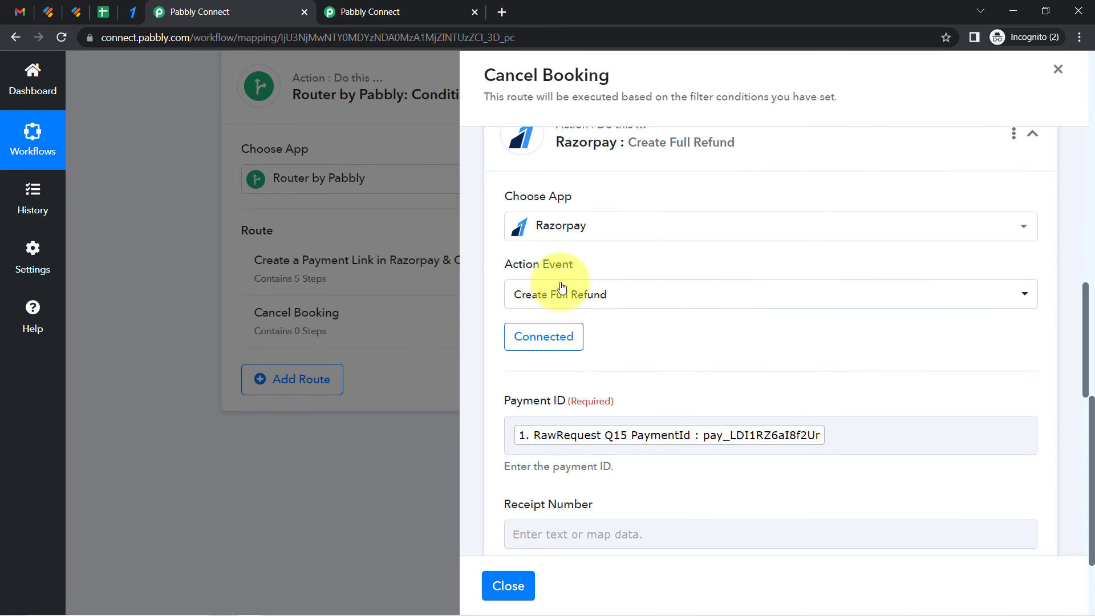
pyautogui.moveTo(1086, 320); pyautogui.dragTo(1072, 448)
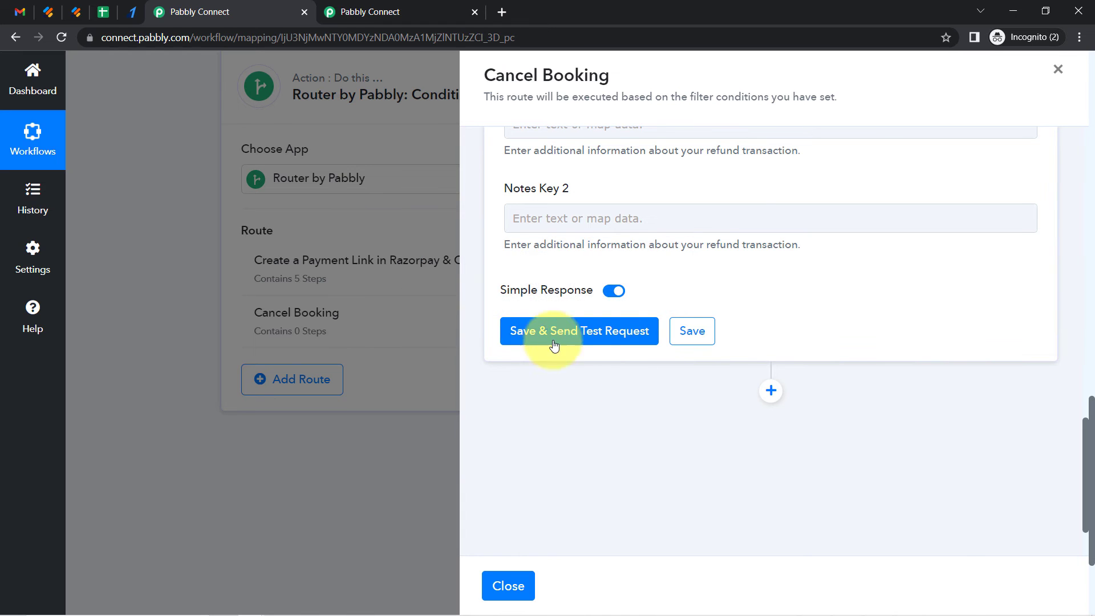
pyautogui.click(132, 14)
pyautogui.click(66, 222)
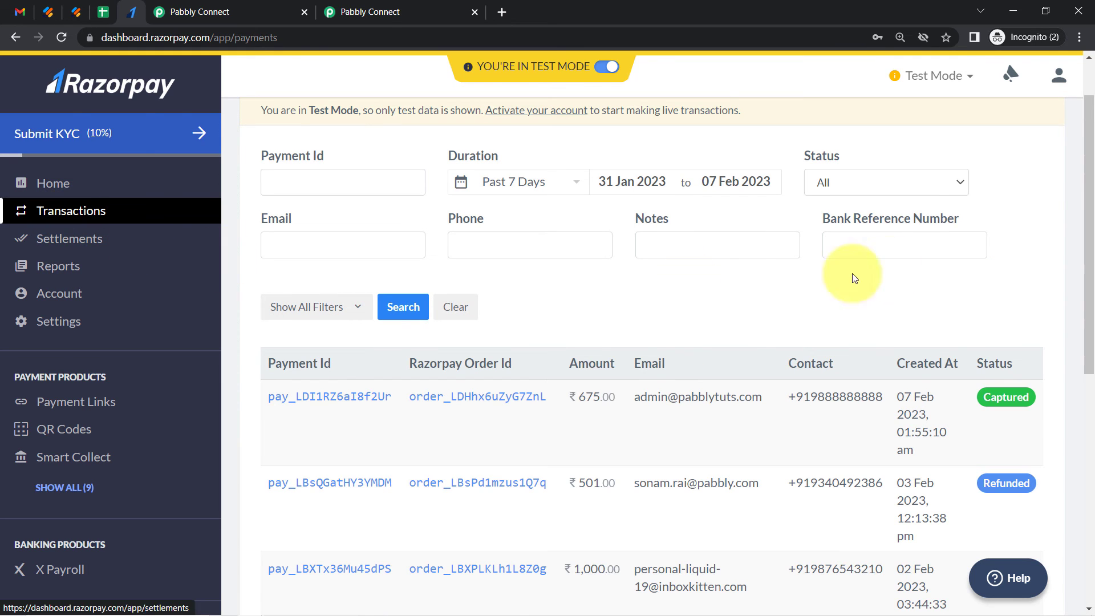
pyautogui.moveTo(1088, 164); pyautogui.dragTo(1091, 221)
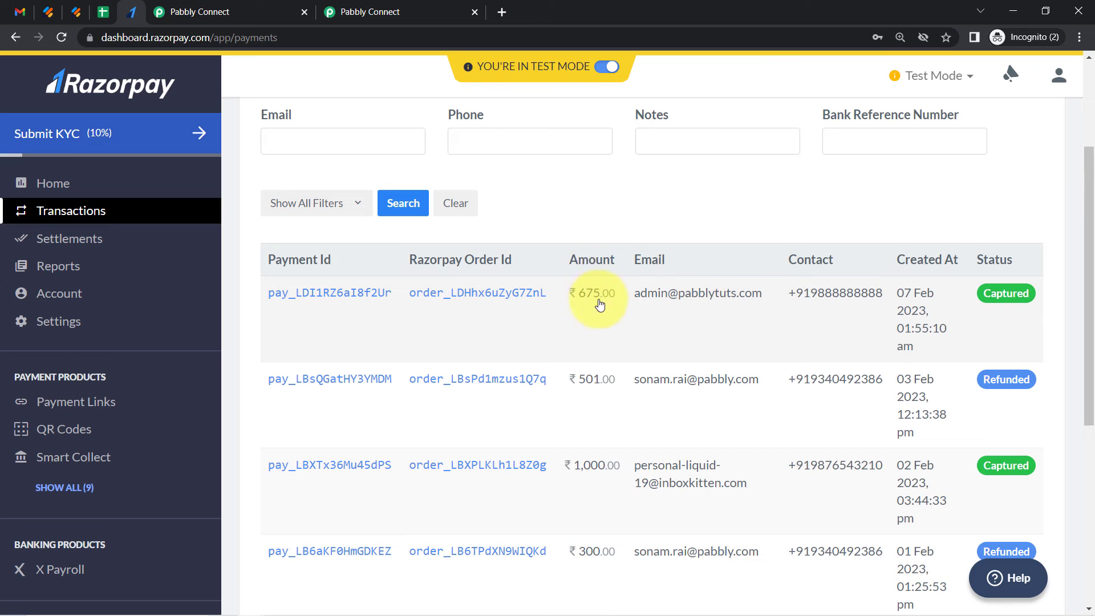
pyautogui.moveTo(598, 301)
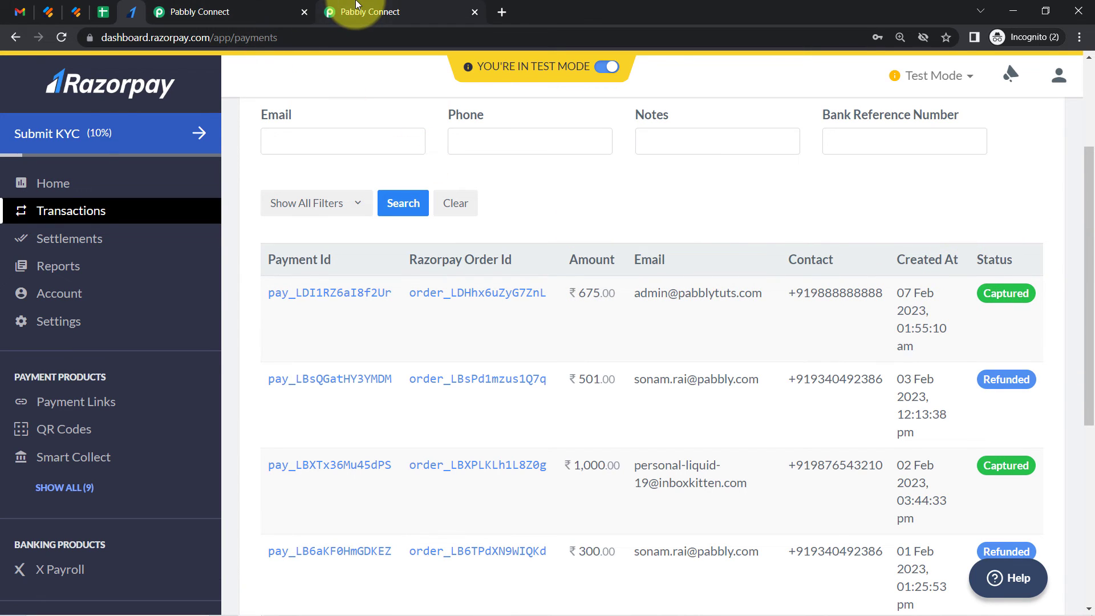
pyautogui.click(232, 7)
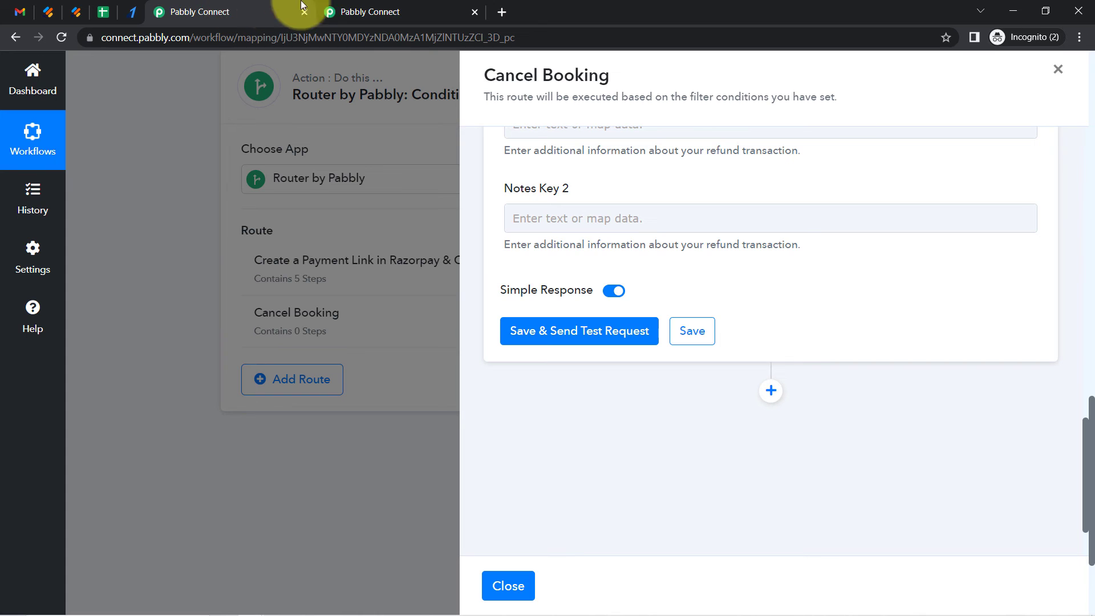
# Save the Create Full Refund action and send a test request, then examine the response fields
pyautogui.click(553, 336)
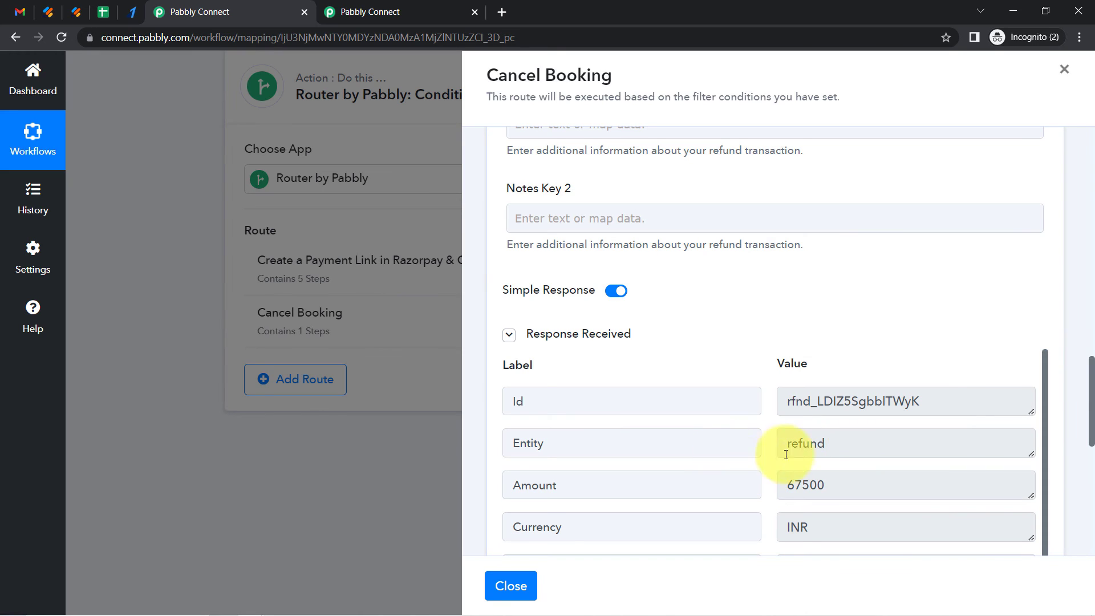
pyautogui.moveTo(817, 444); pyautogui.dragTo(778, 449)
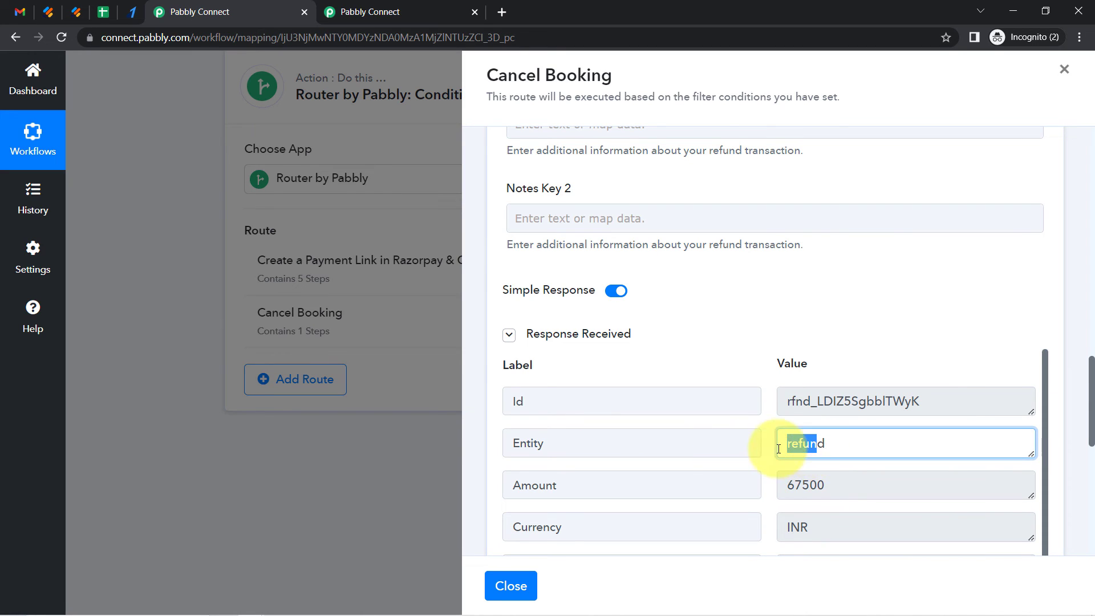
pyautogui.moveTo(822, 485); pyautogui.dragTo(803, 484)
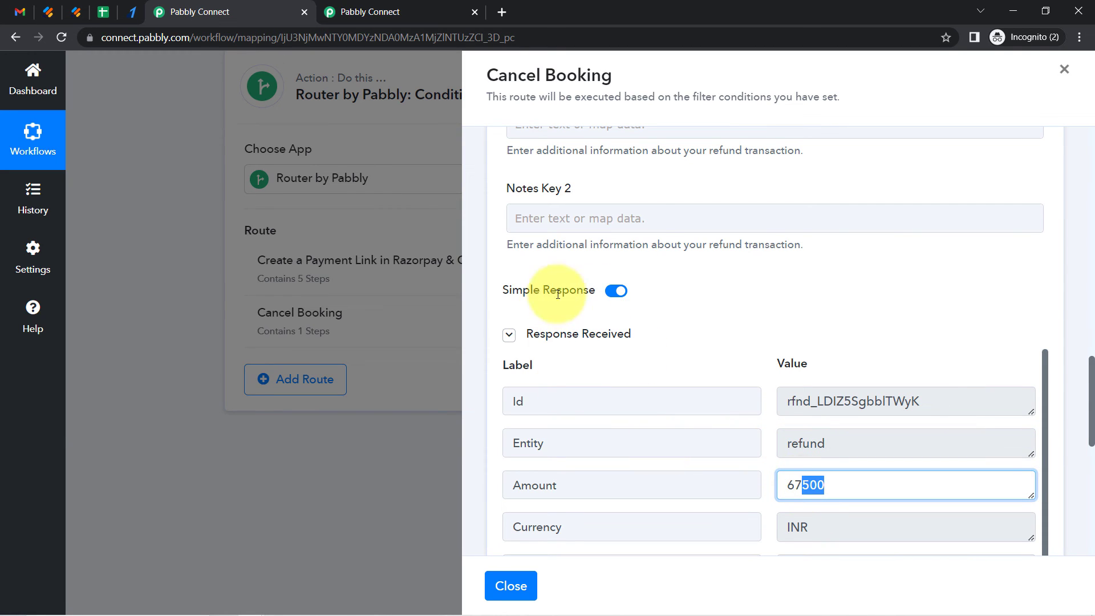
# Reload the Razorpay Transactions list to check the payment's status after the refund test
pyautogui.click(132, 12)
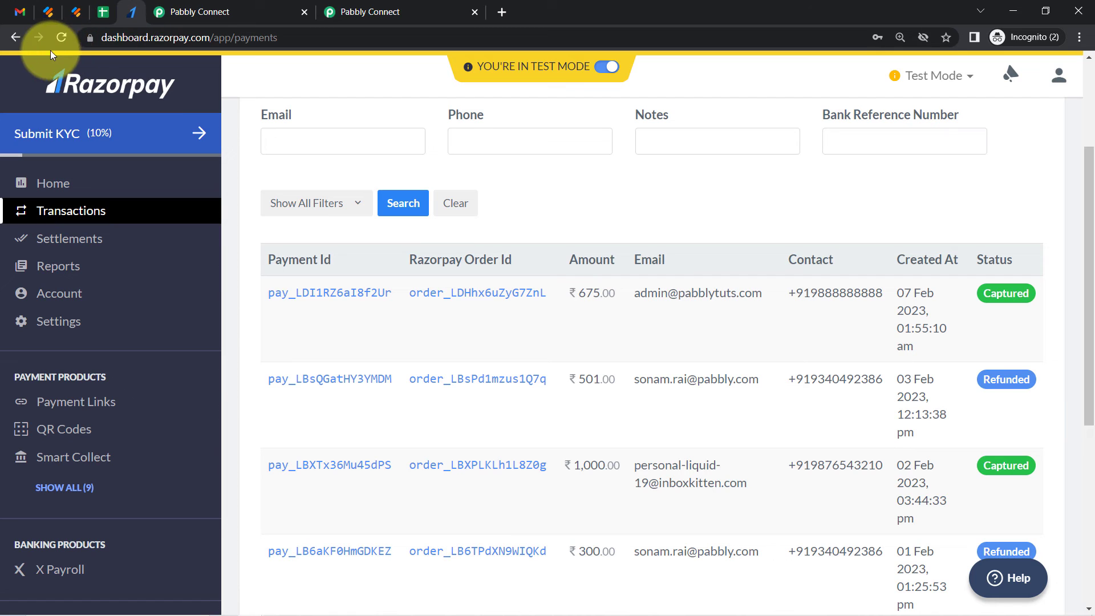
pyautogui.click(62, 38)
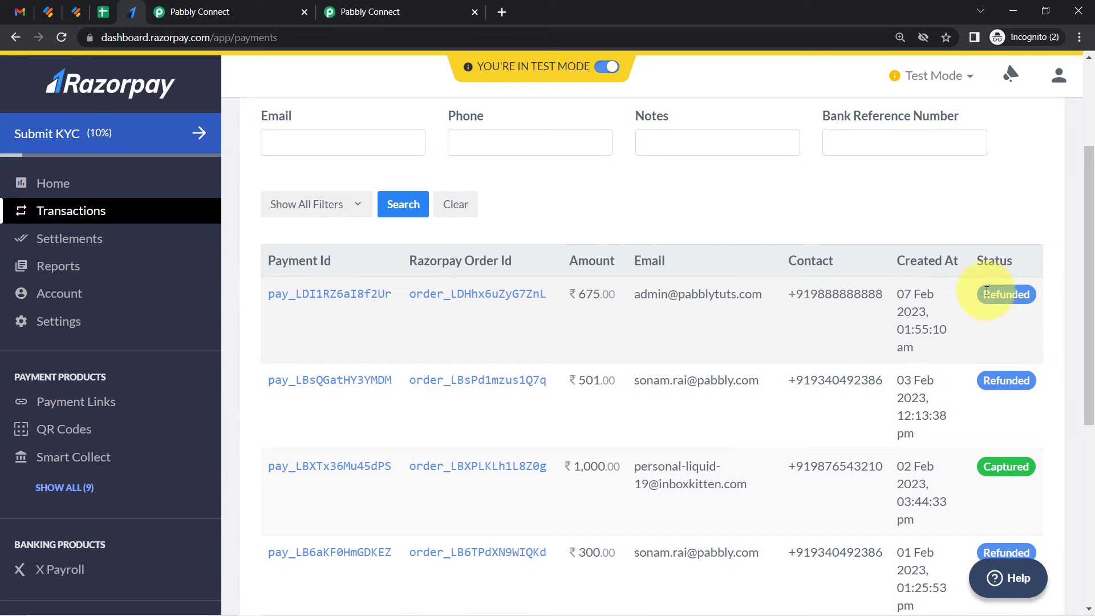
pyautogui.click(381, 5)
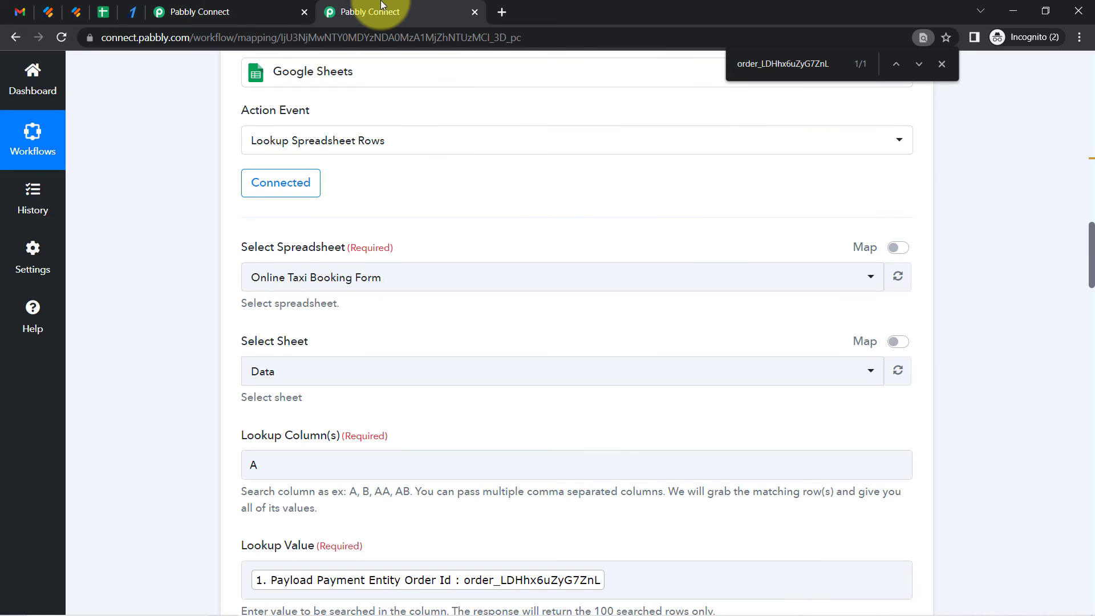
pyautogui.click(220, 8)
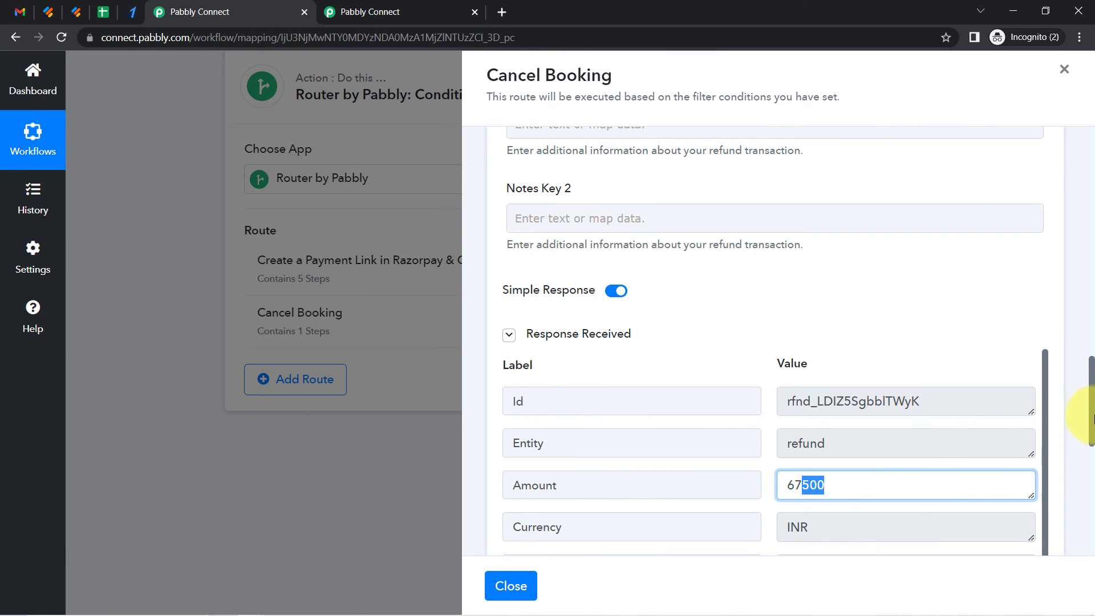
# Add a Gmail Send Email action step after the refund and connect it using the existing Gmail #3 connection
pyautogui.moveTo(1090, 405); pyautogui.dragTo(1091, 521)
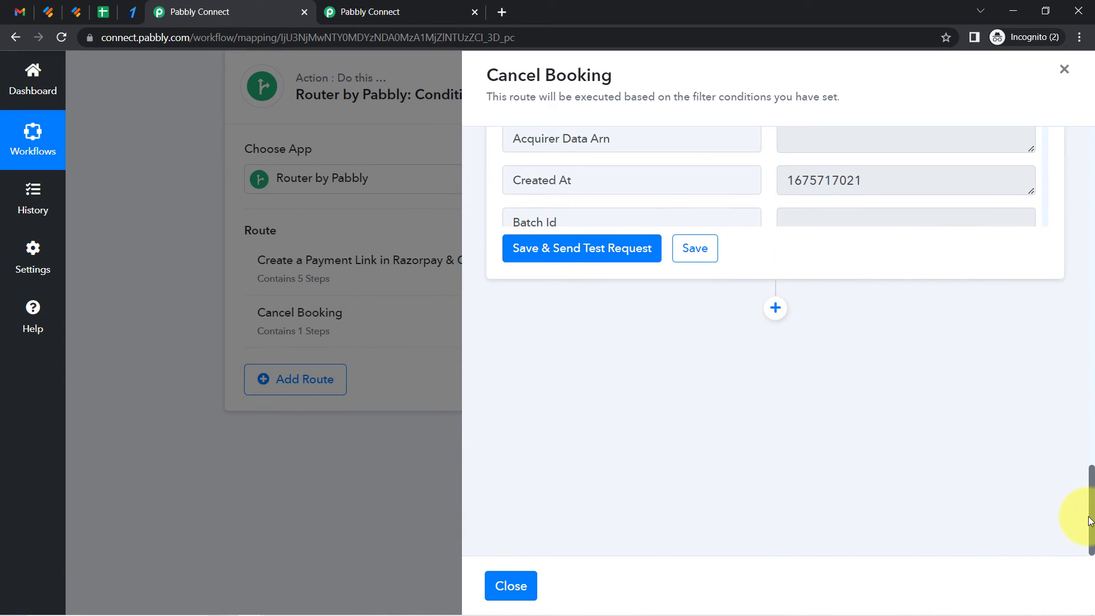
pyautogui.click(775, 309)
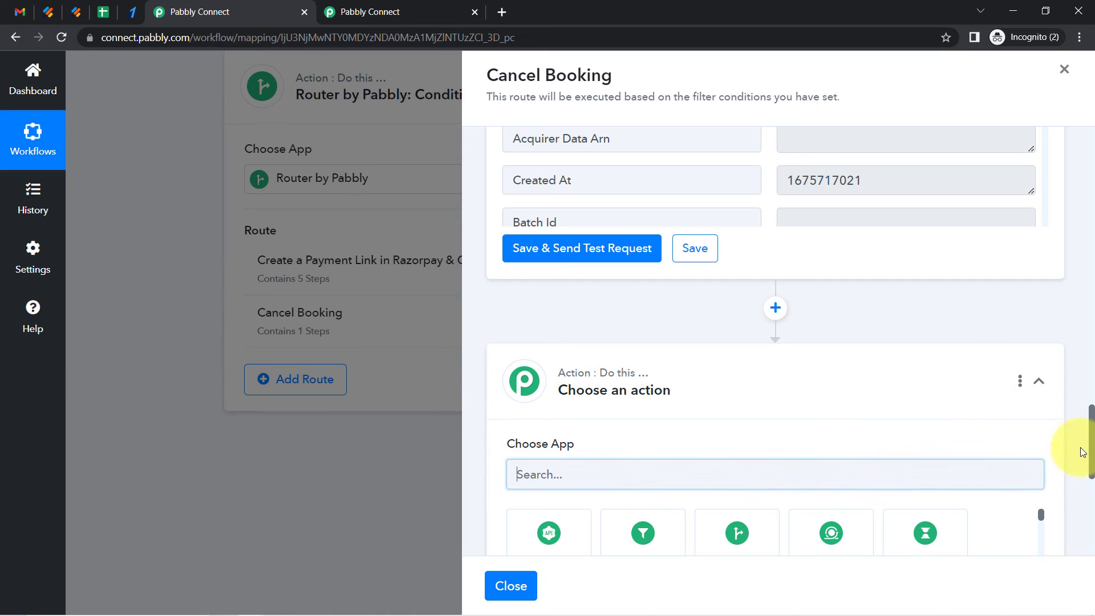
pyautogui.moveTo(1091, 447); pyautogui.dragTo(1089, 495)
pyautogui.click(583, 201)
pyautogui.write('gmai')
pyautogui.click(633, 253)
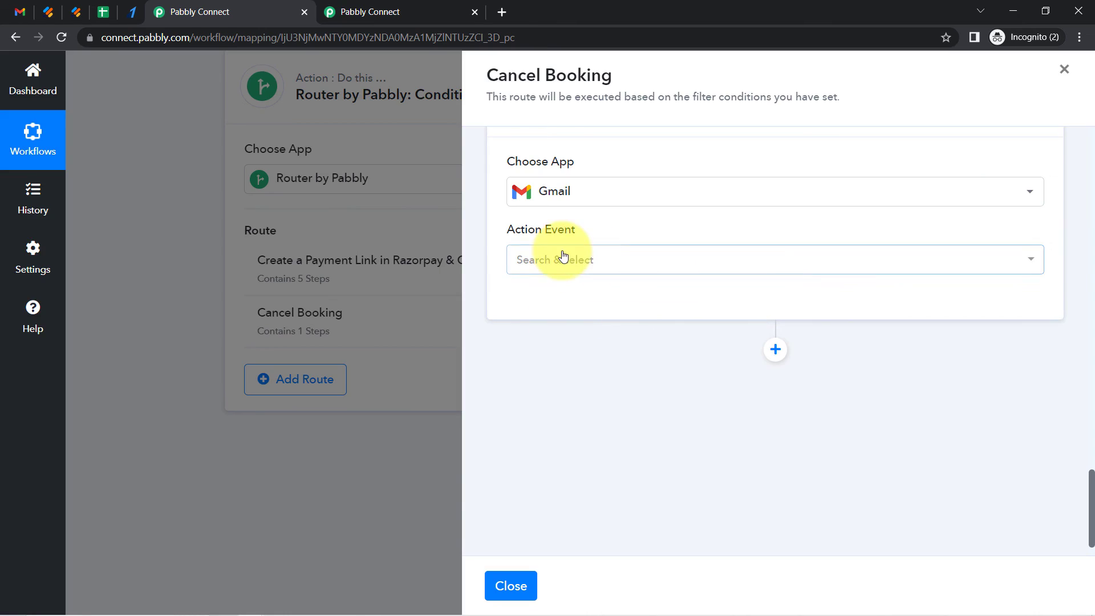
pyautogui.click(562, 258)
pyautogui.click(586, 324)
pyautogui.click(545, 305)
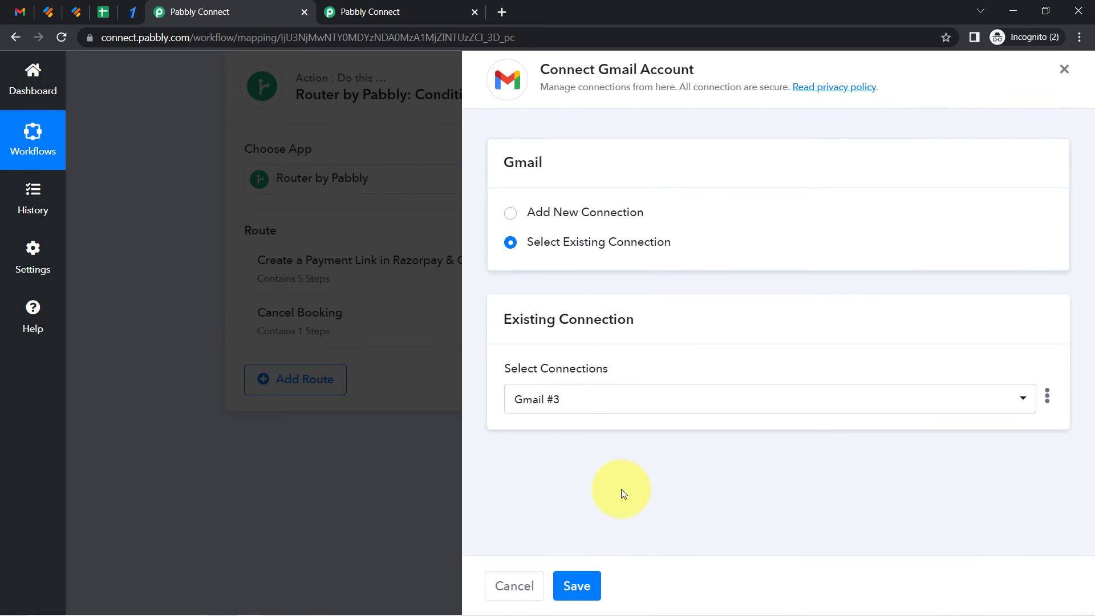
pyautogui.click(577, 586)
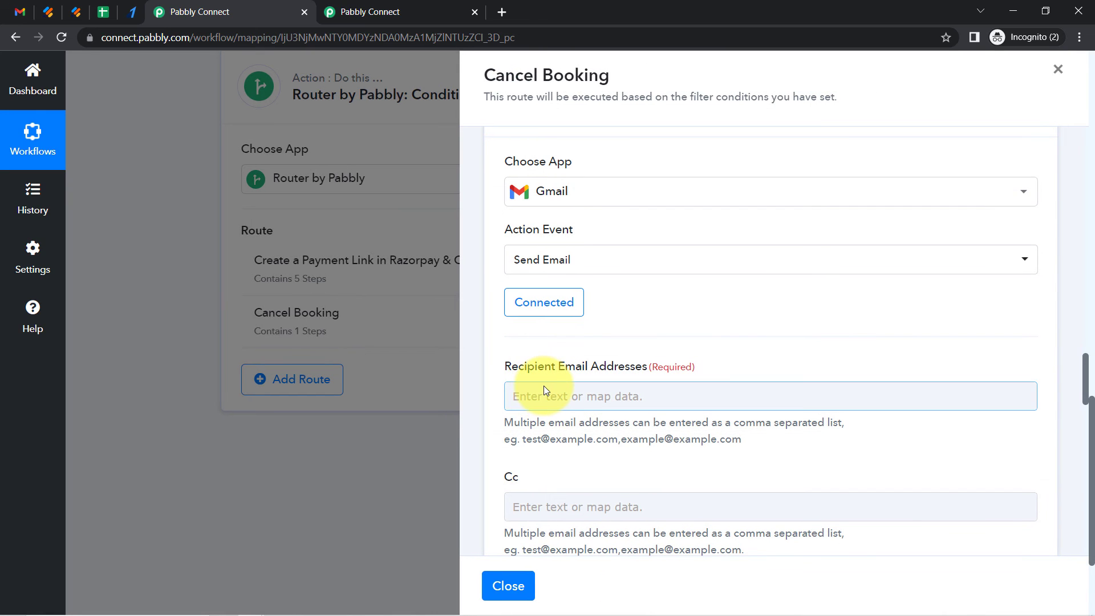
# Browse the mapping data from previous steps for a recipient email value for the Gmail step
pyautogui.click(540, 394)
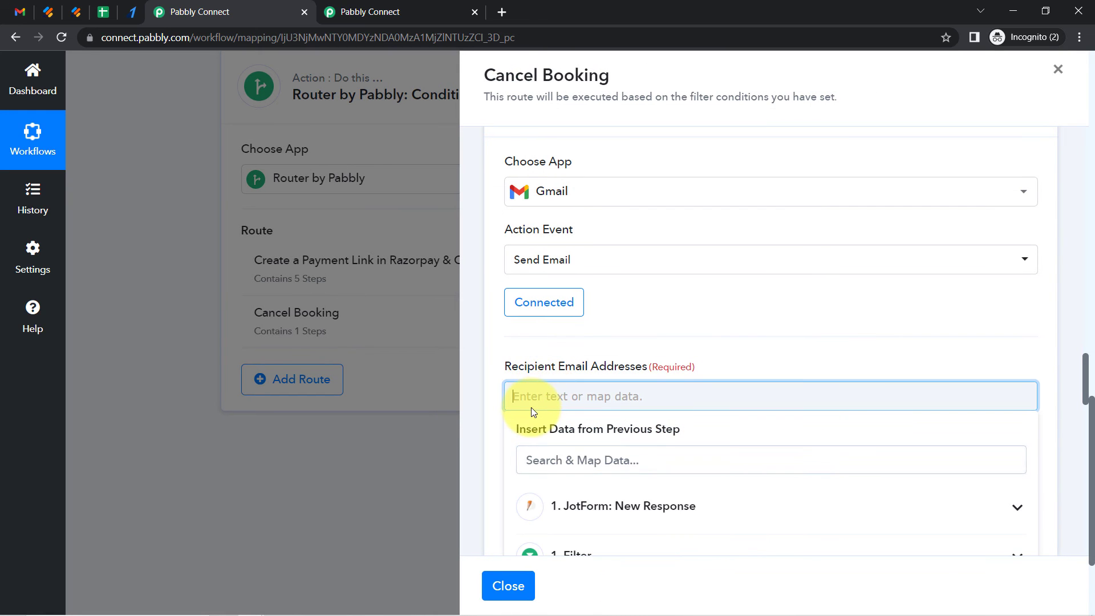
pyautogui.click(539, 468)
pyautogui.write('@')
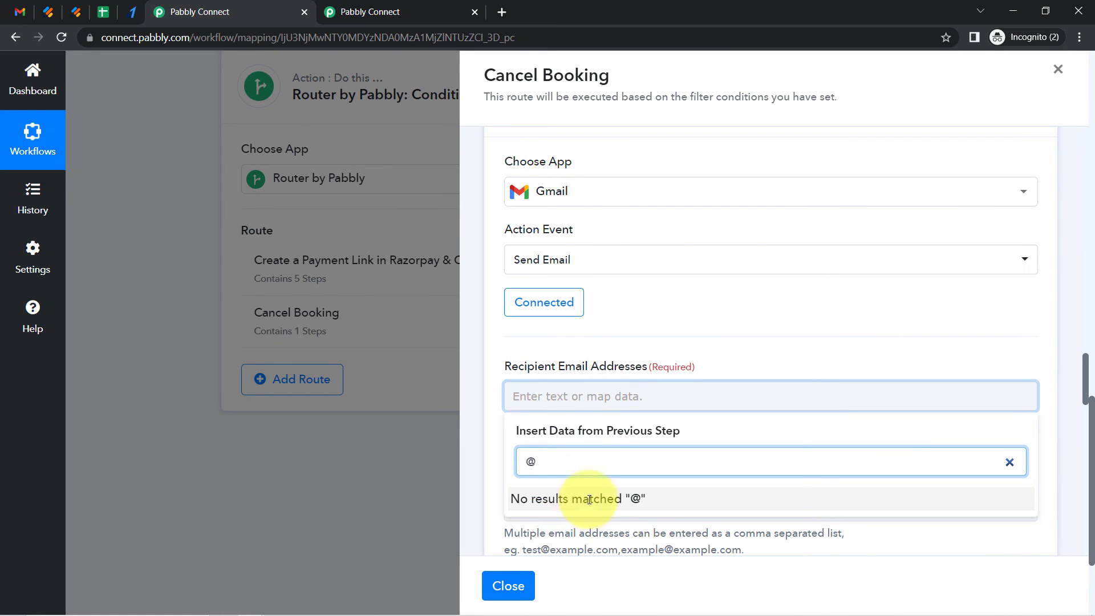
pyautogui.press('BackSpace')
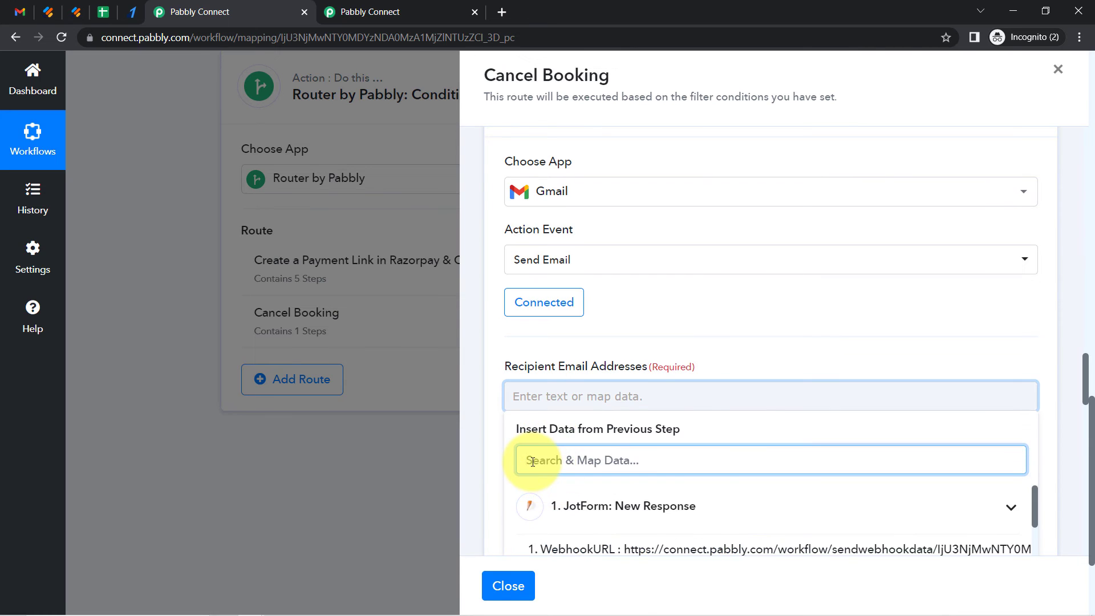
pyautogui.write('@')
pyautogui.press('BackSpace')
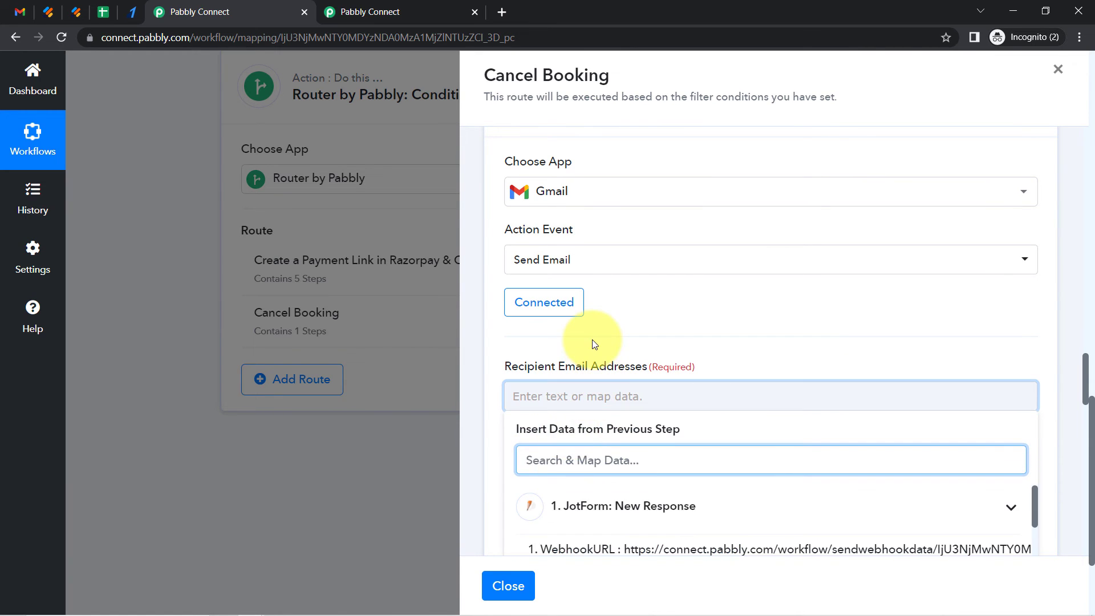
pyautogui.click(592, 340)
pyautogui.click(1013, 397)
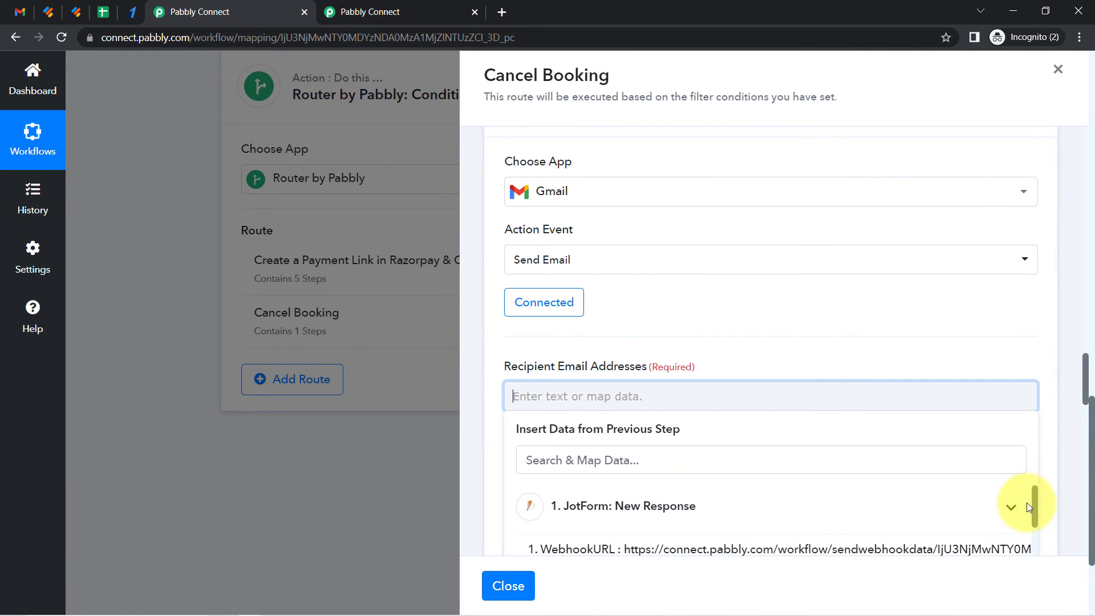
pyautogui.moveTo(1034, 502); pyautogui.dragTo(1029, 553)
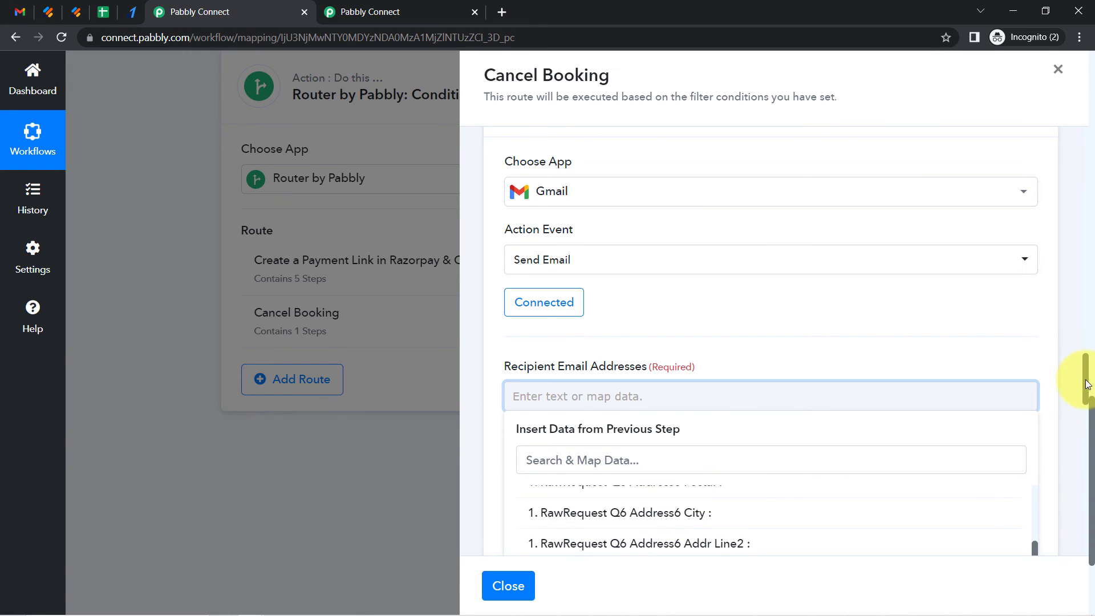
pyautogui.scroll(-1, 1083, 392)
pyautogui.scroll(-1, 1083, 393)
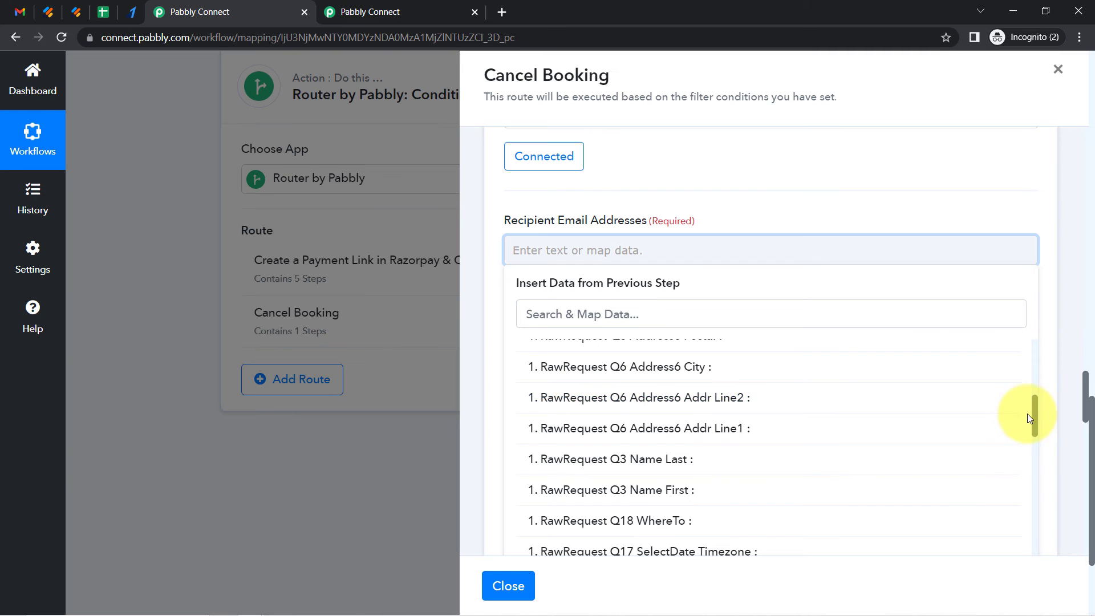
pyautogui.moveTo(1036, 419); pyautogui.dragTo(1039, 353)
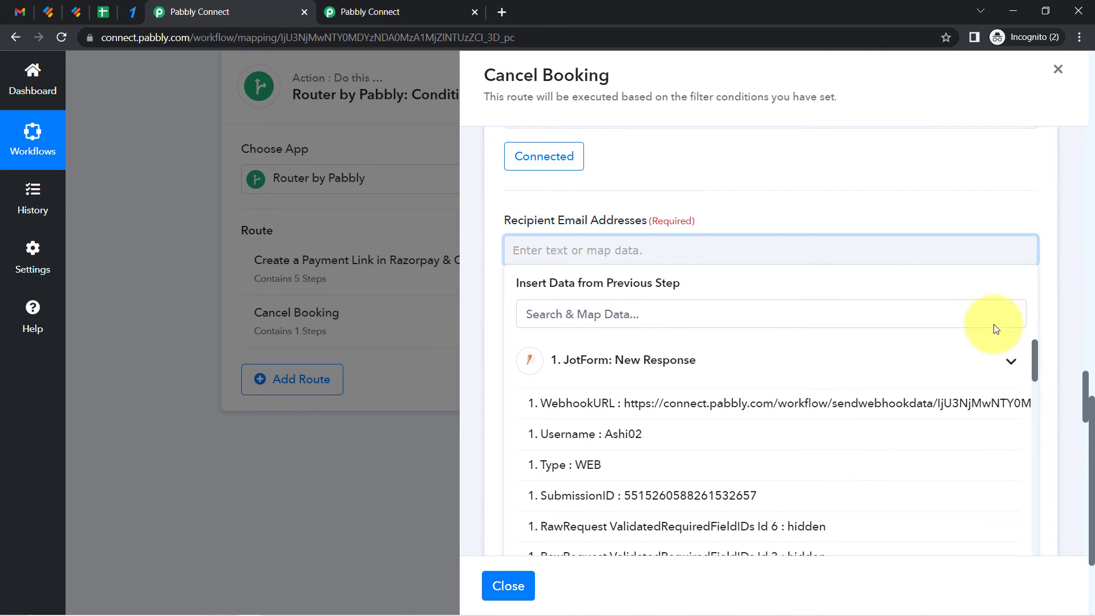
pyautogui.click(781, 197)
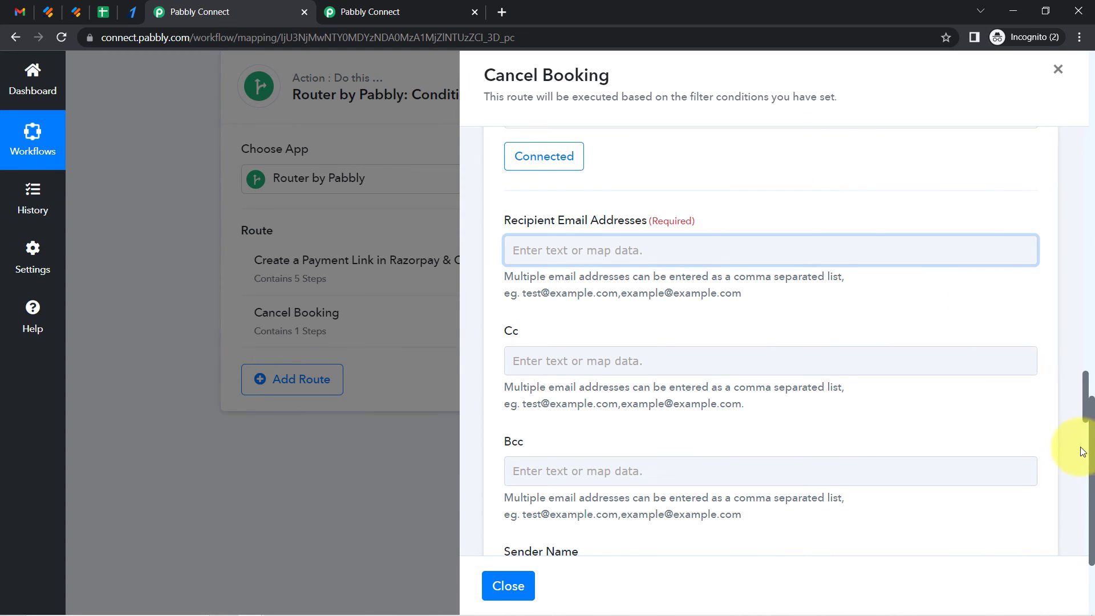
# Insert a new action step between the refund and Gmail steps and choose the Google Sheets app
pyautogui.moveTo(1087, 394); pyautogui.dragTo(1069, 331)
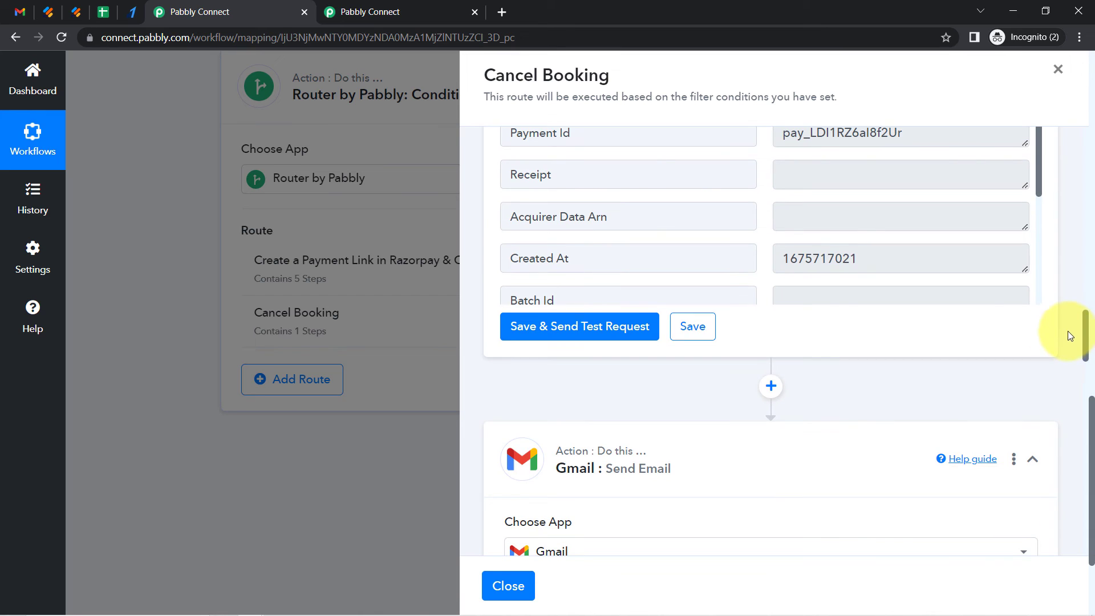
pyautogui.click(771, 387)
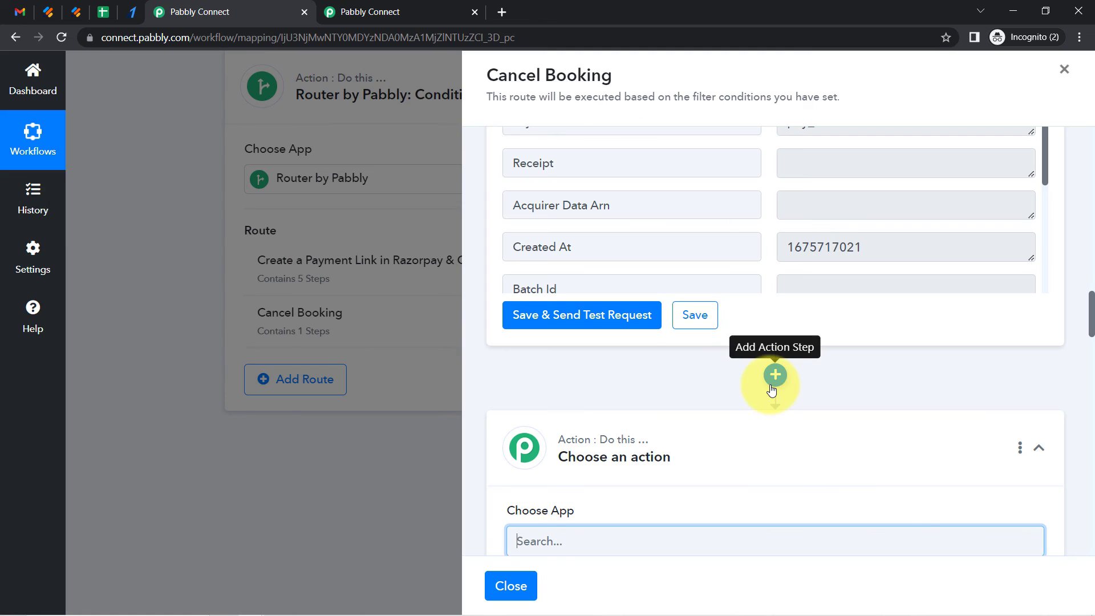
pyautogui.moveTo(1090, 317); pyautogui.dragTo(1089, 342)
pyautogui.click(540, 222)
pyautogui.write('google s')
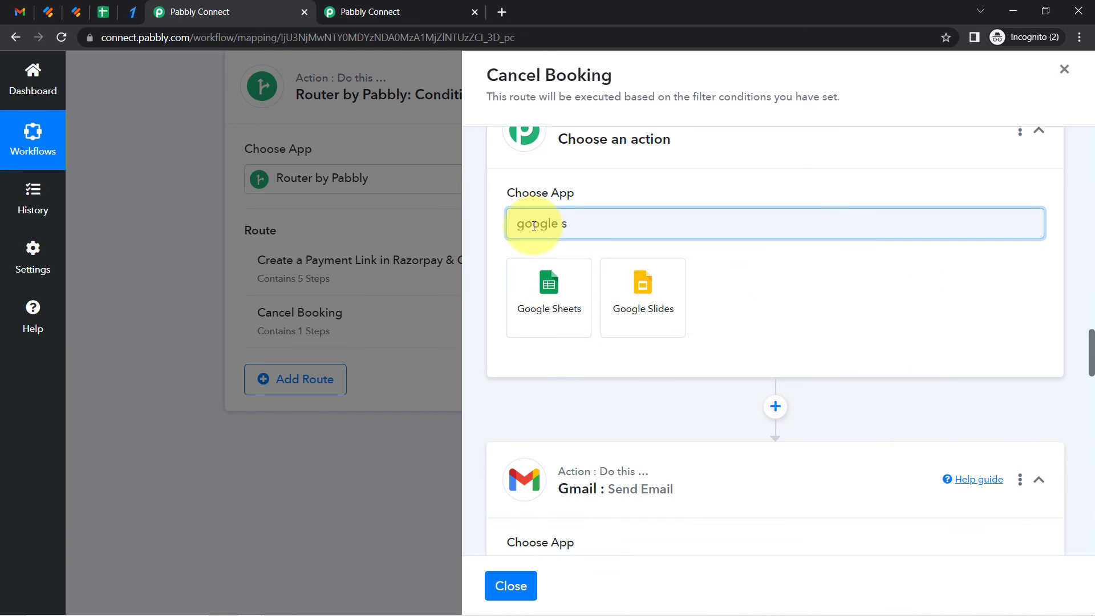
pyautogui.click(549, 308)
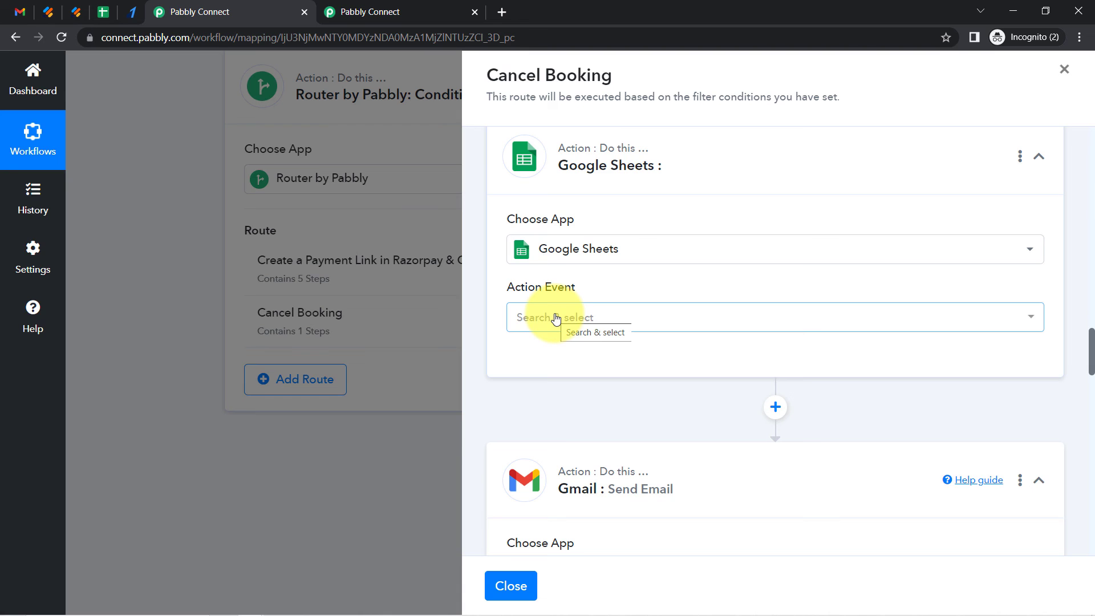
# Choose the Lookup Spreadsheet Rows action for the Google Sheets step and connect it with the existing Google Sheets #1 connection
pyautogui.click(559, 319)
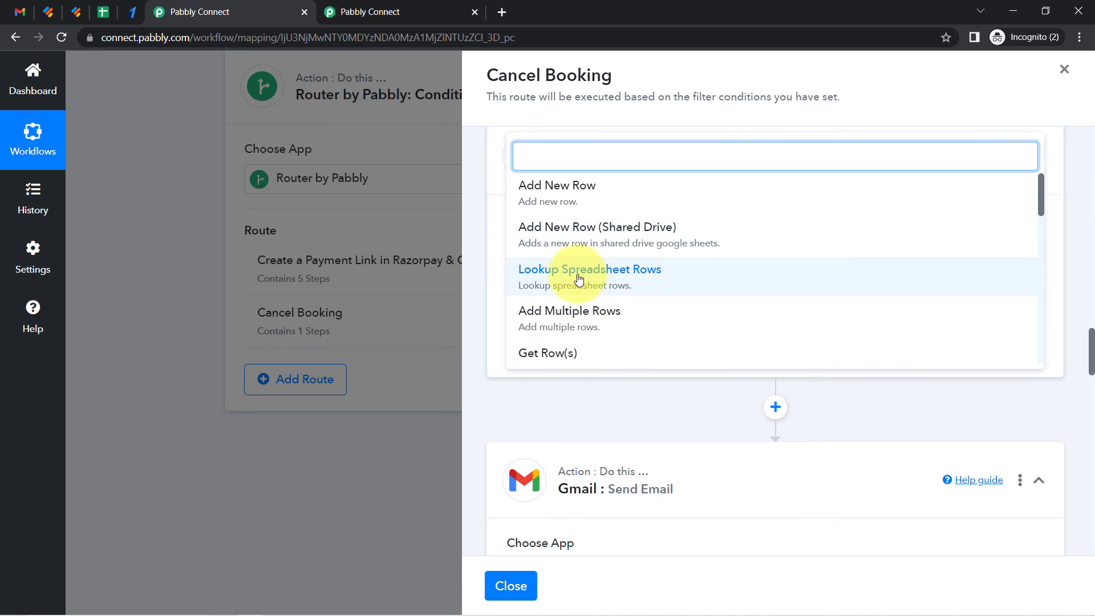
pyautogui.click(629, 279)
pyautogui.click(554, 365)
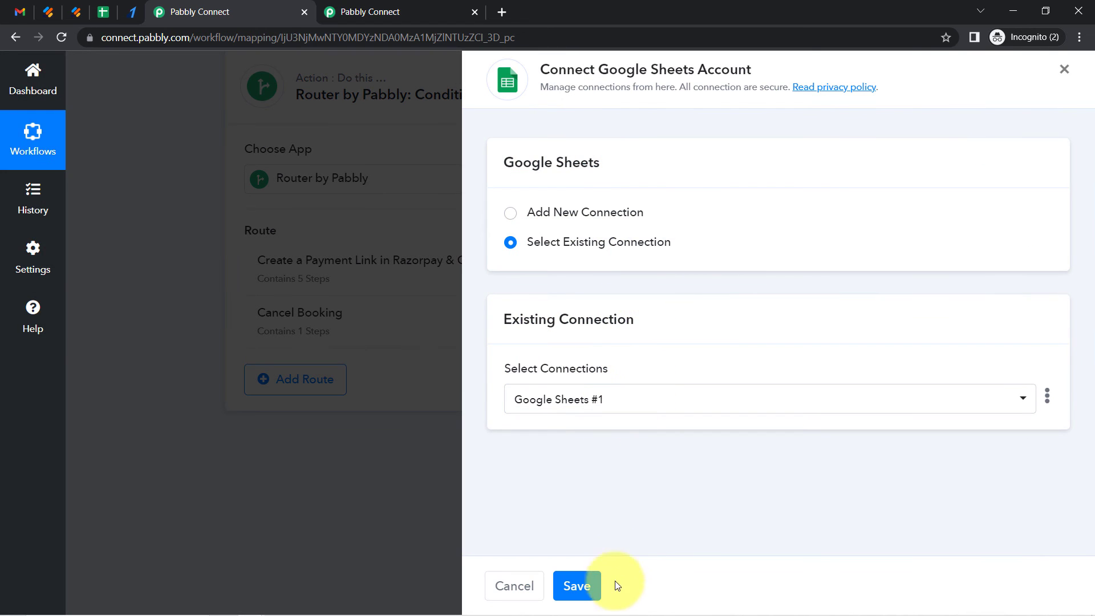
pyautogui.click(590, 593)
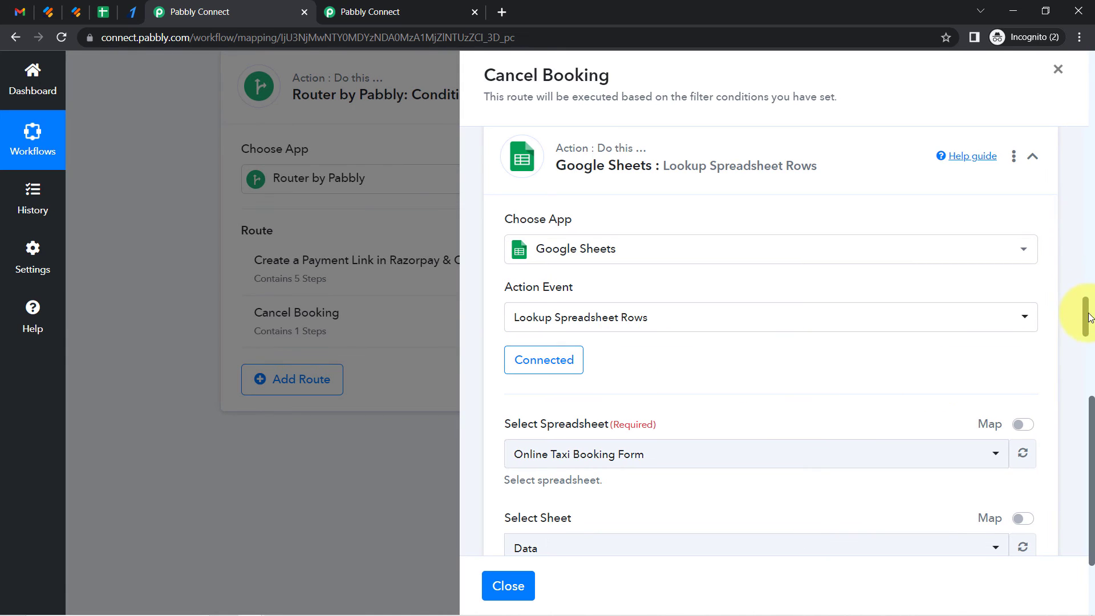
# Review the lookup step's spreadsheet fields, then check the sheet's Payment Id column and copy the payment ID in row 2
pyautogui.scroll(-1, 1084, 318)
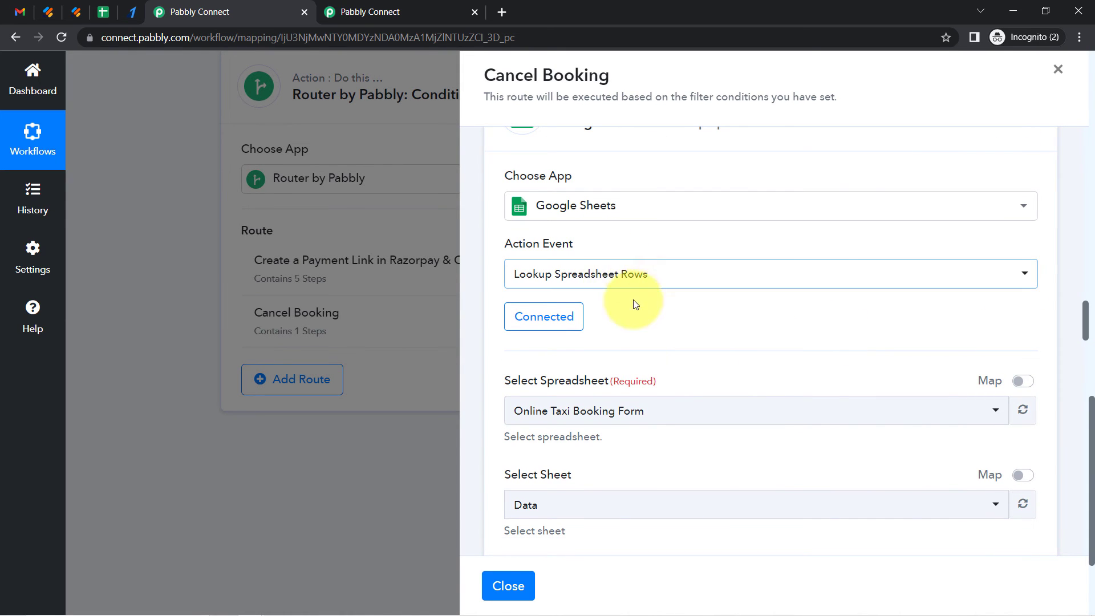
pyautogui.scroll(-3, 1084, 320)
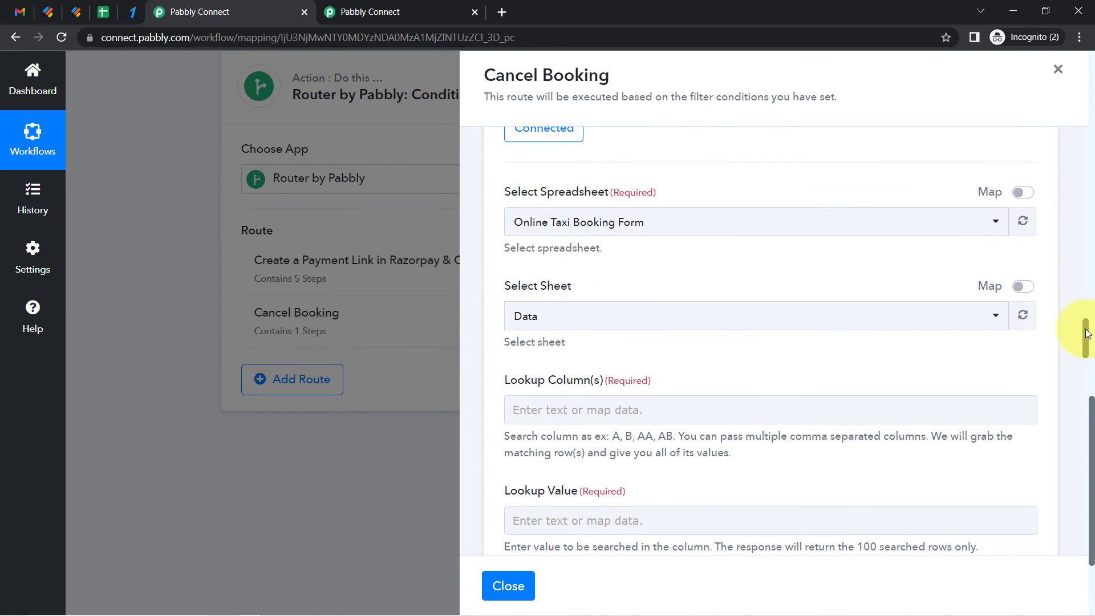
pyautogui.scroll(1, 686, 270)
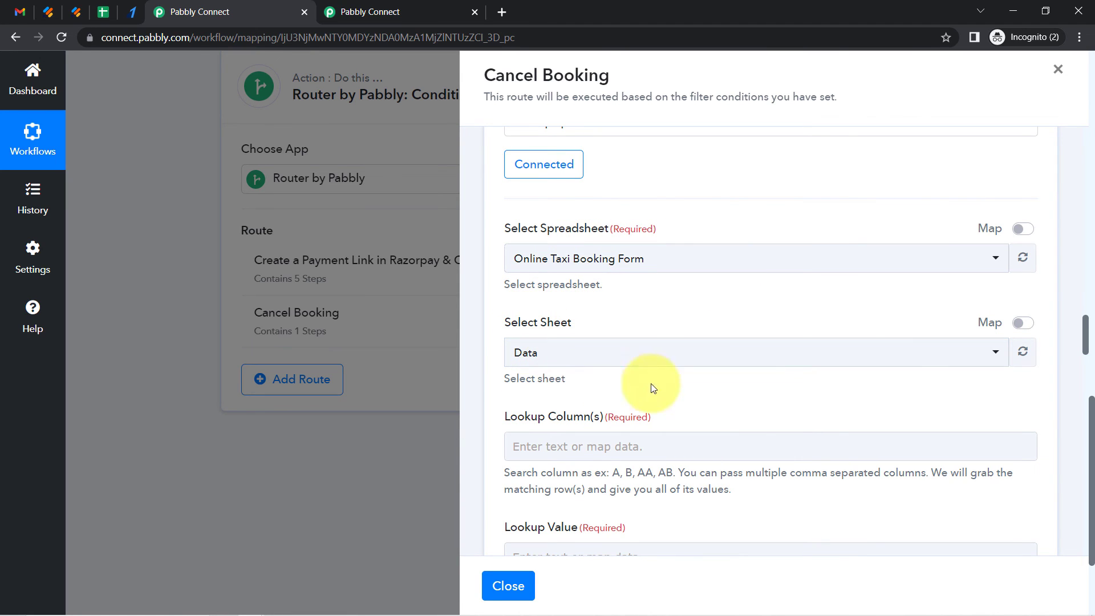
pyautogui.scroll(-3, 1086, 328)
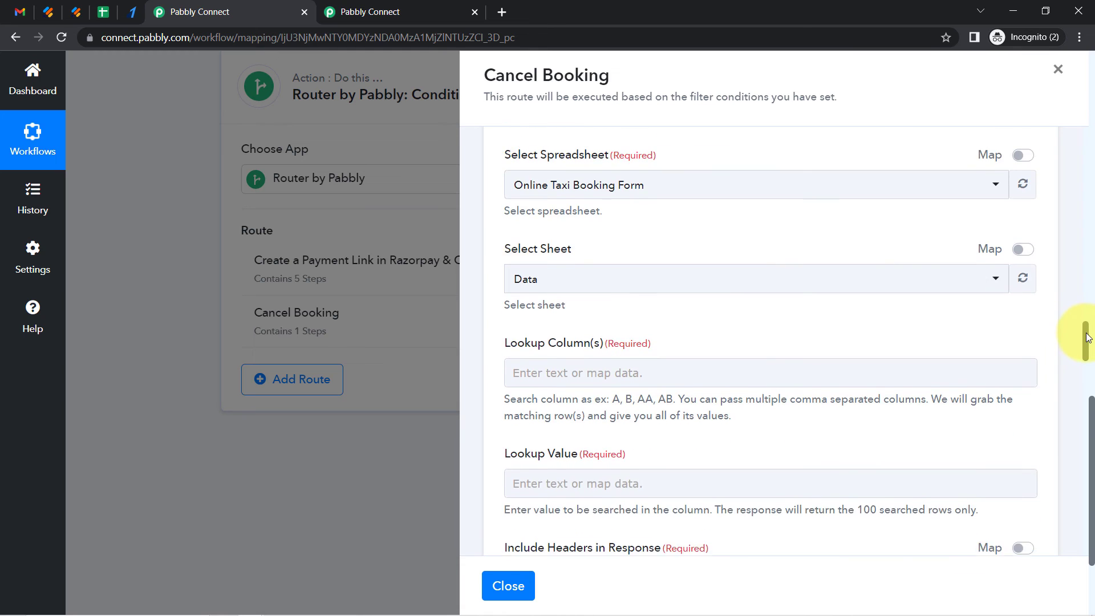
pyautogui.click(104, 13)
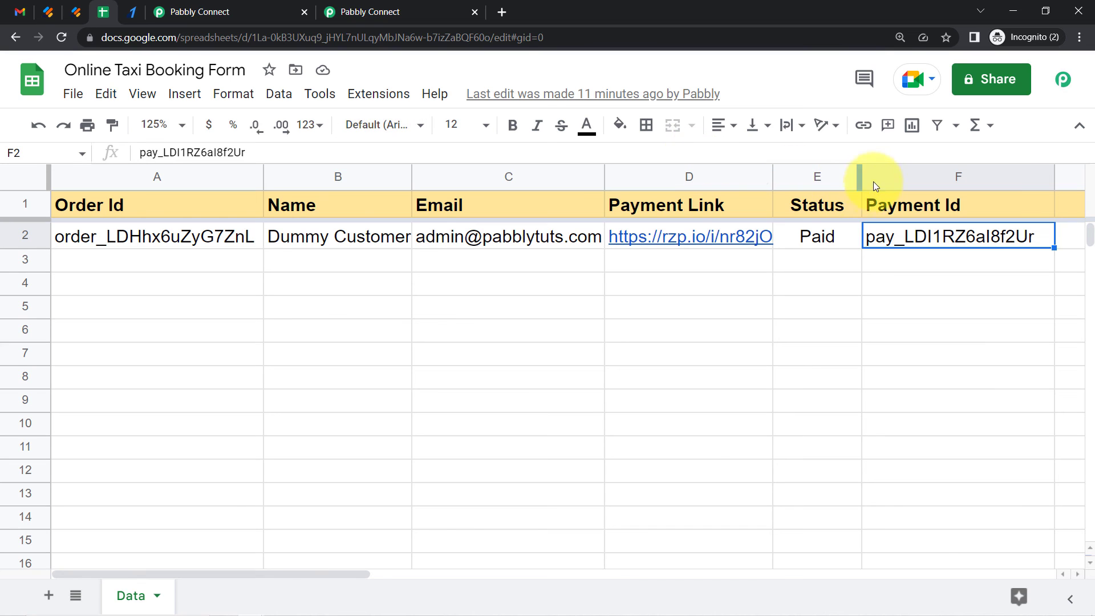
pyautogui.click(916, 177)
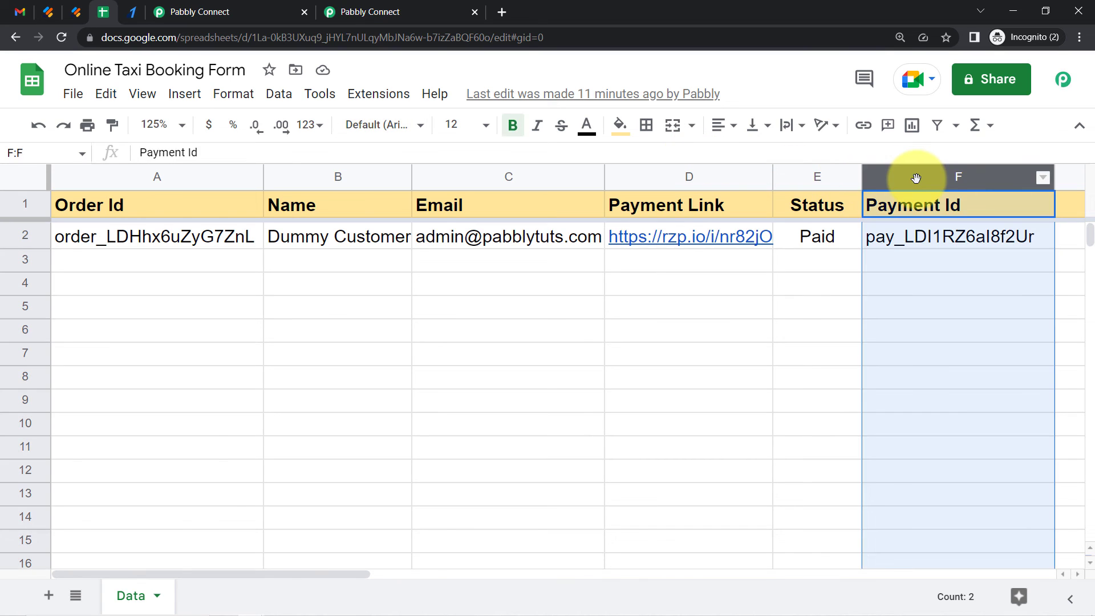
pyautogui.click(886, 234)
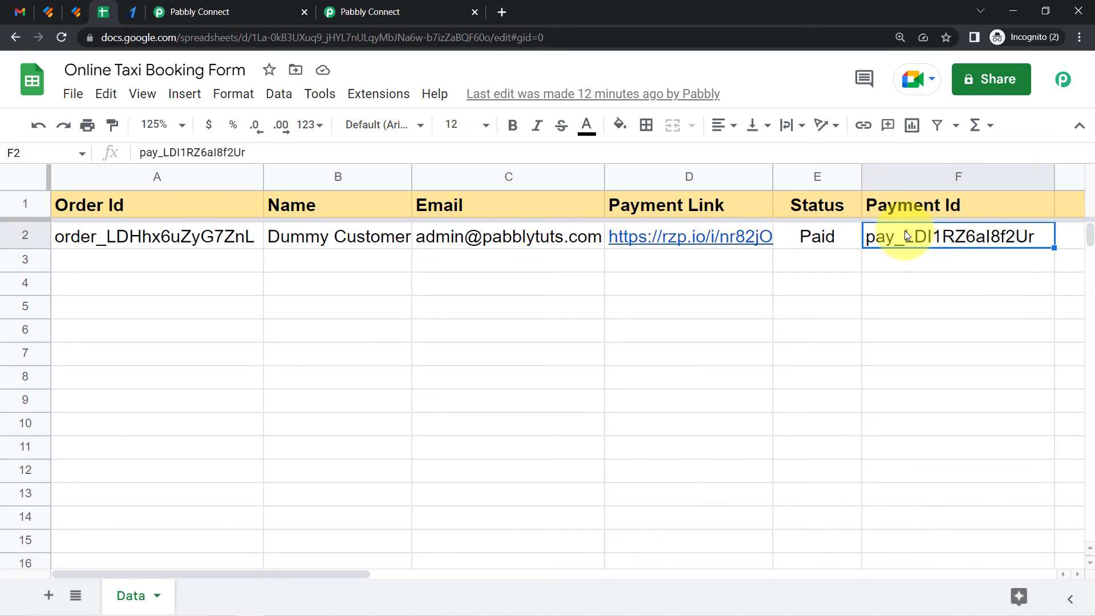
pyautogui.doubleClick(890, 234)
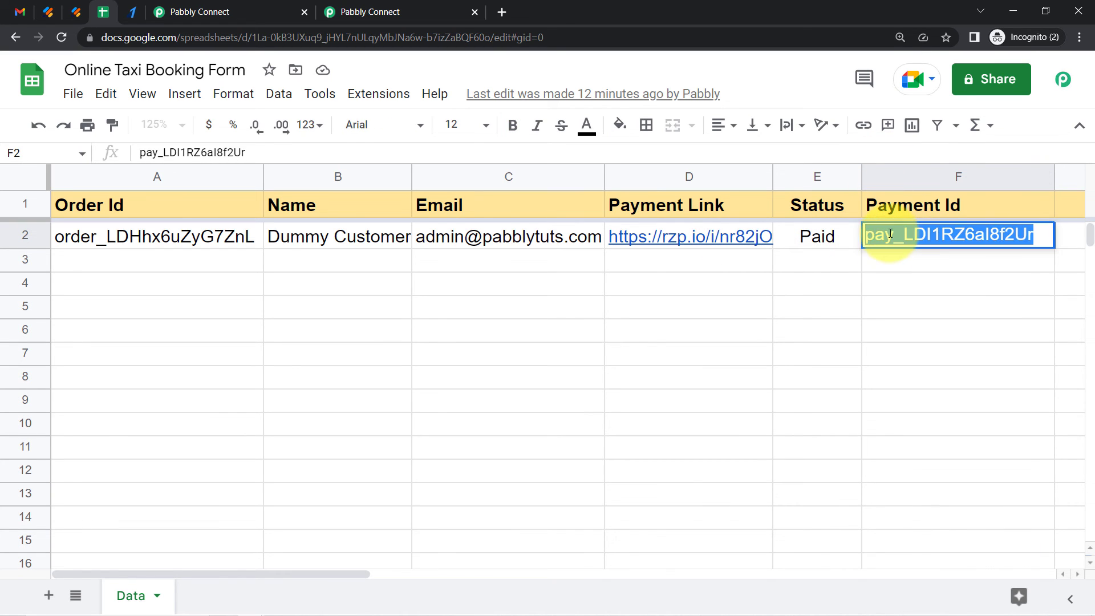
pyautogui.click(752, 314)
# Search the workflow page for the copied payment ID to find which mapped fields contain it
pyautogui.click(360, 11)
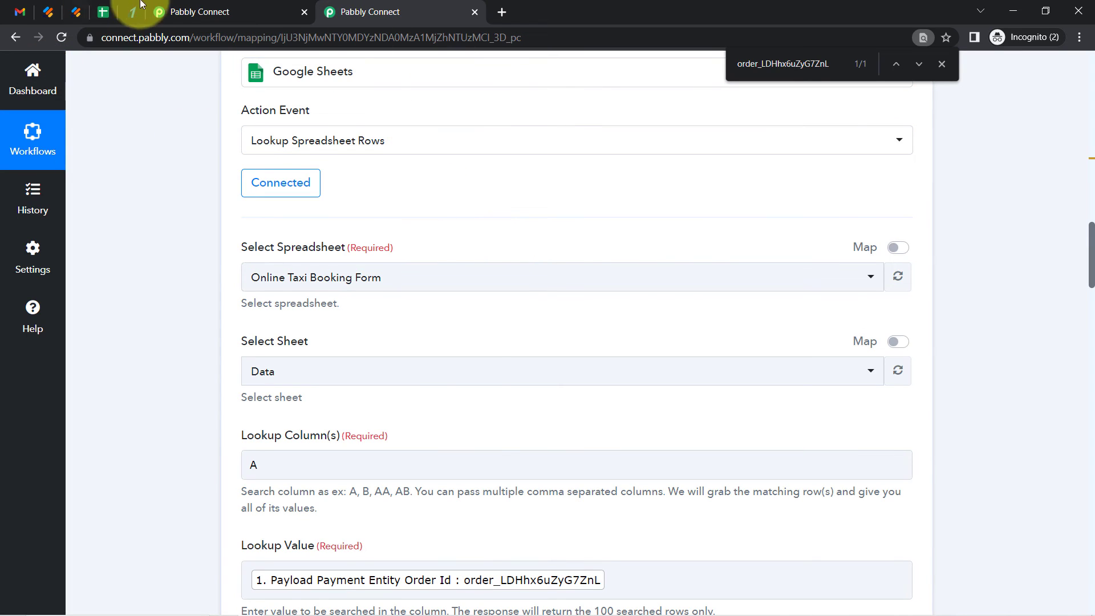
pyautogui.click(177, 7)
pyautogui.hotkey('ctrl', 'f')
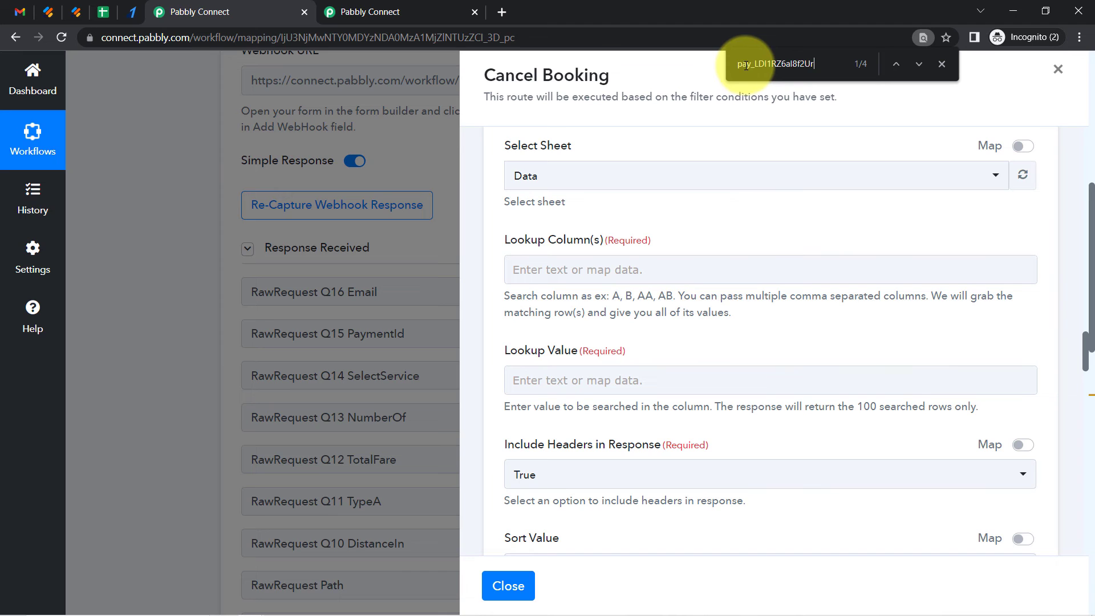
pyautogui.press('Return')
pyautogui.press('Return')
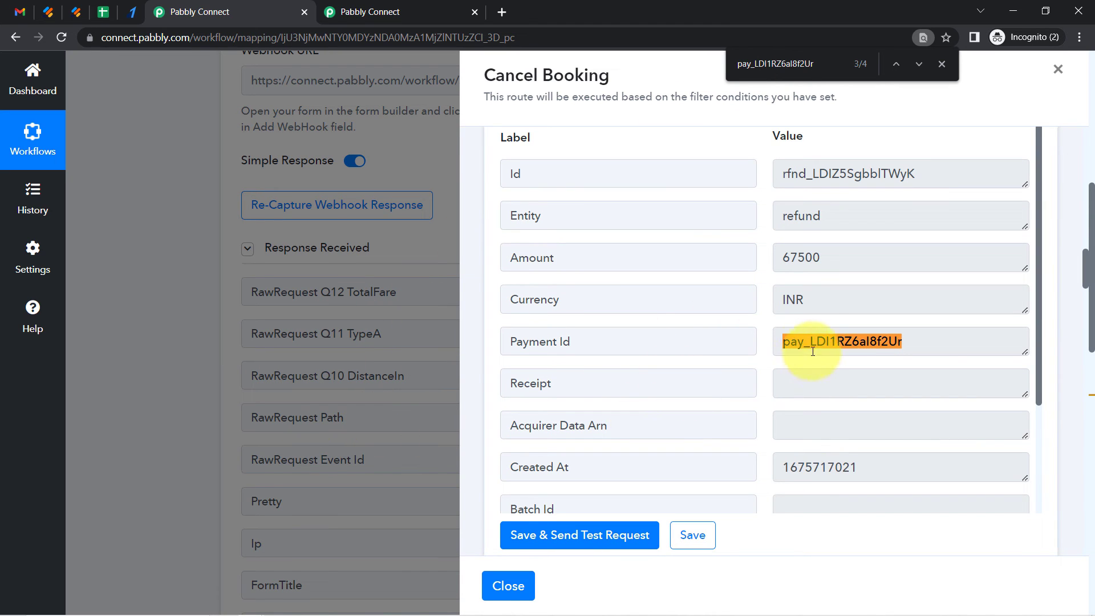
pyautogui.moveTo(1086, 260); pyautogui.dragTo(1091, 368)
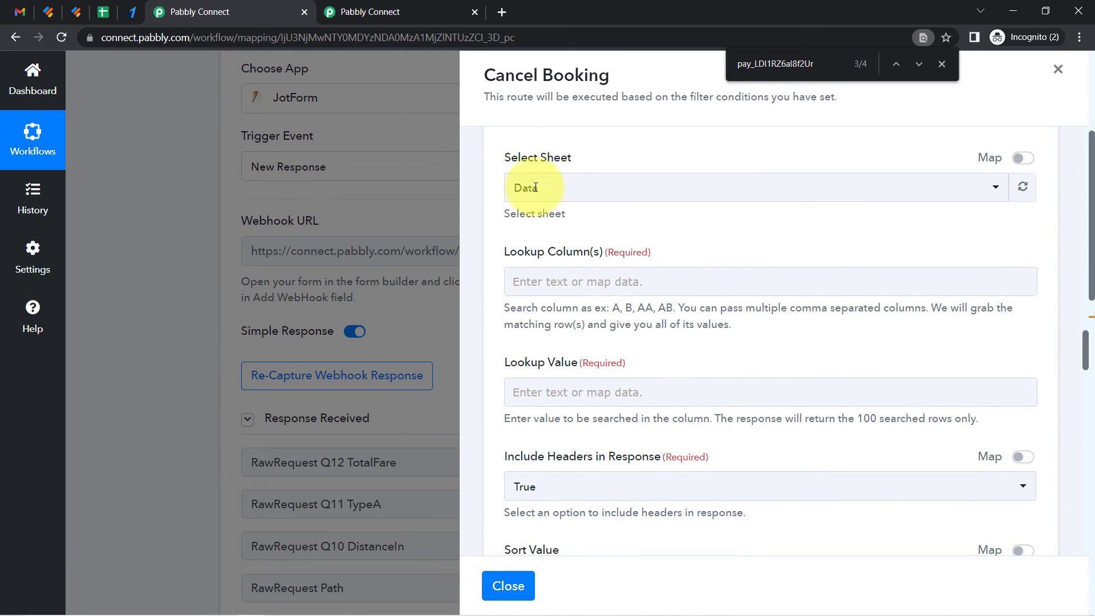
# Set the lookup column of the Google Sheets lookup step to F
pyautogui.click(103, 12)
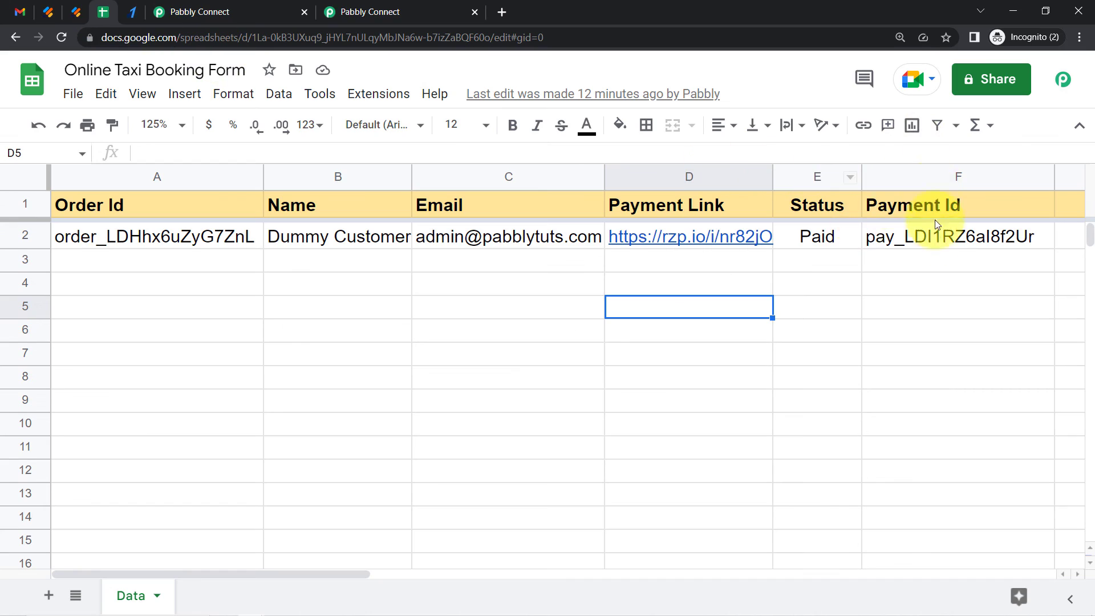
pyautogui.click(243, 7)
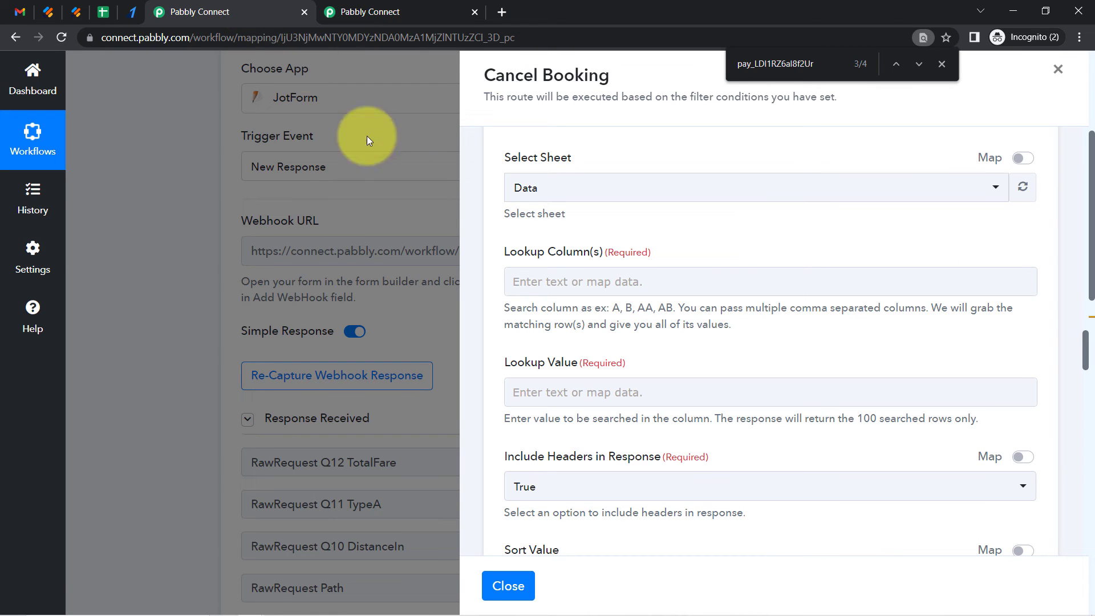
pyautogui.click(528, 284)
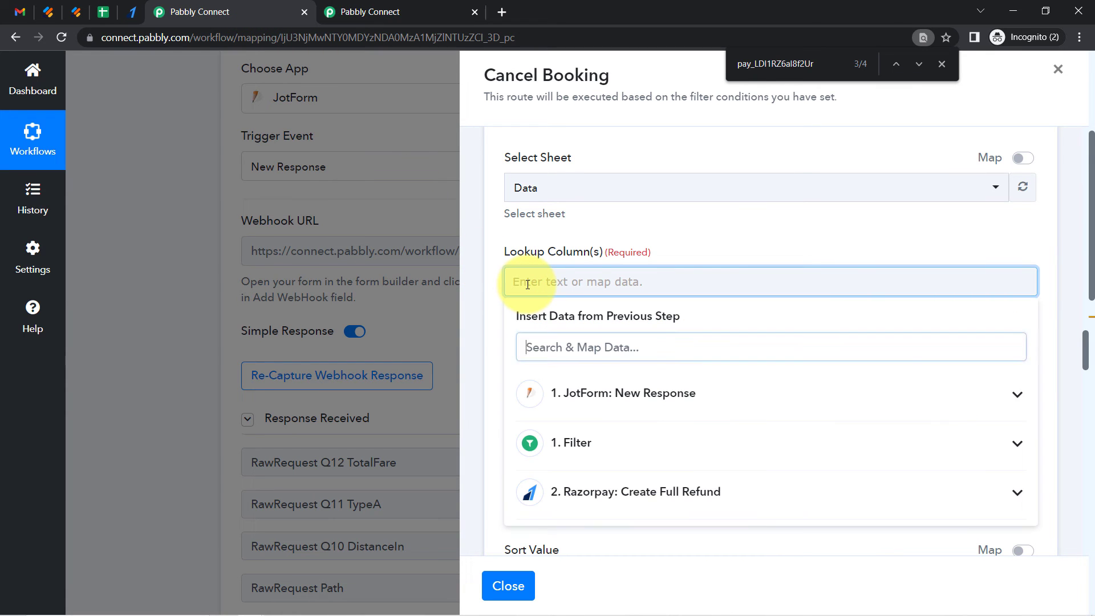
pyautogui.click(552, 254)
pyautogui.click(535, 386)
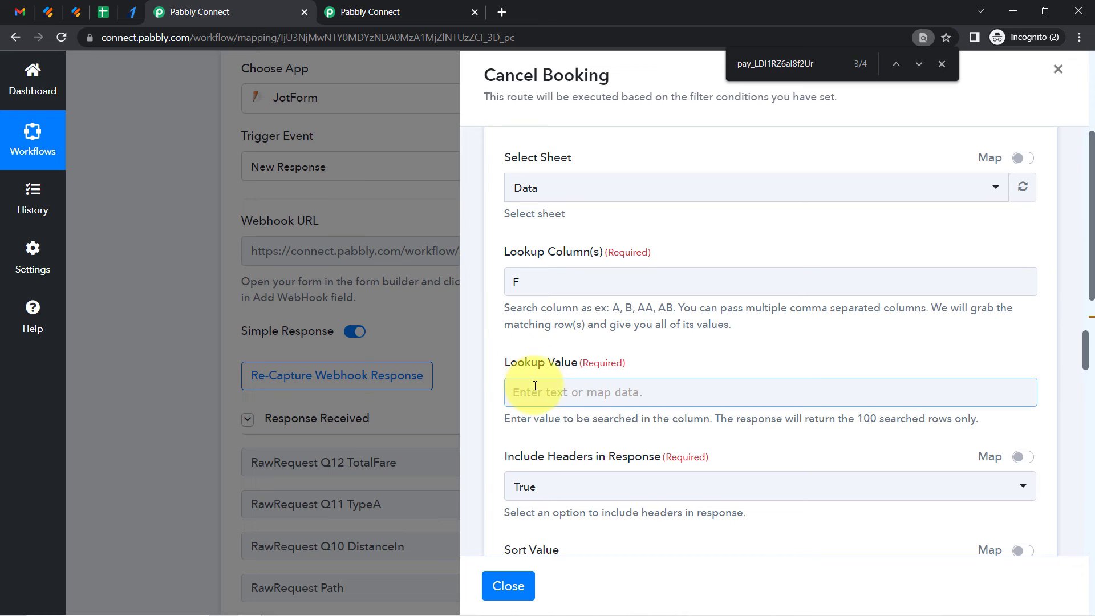
# Map the Jotform RawRequest Q15 PaymentId field as the lookup value
pyautogui.scroll(-3, 1087, 349)
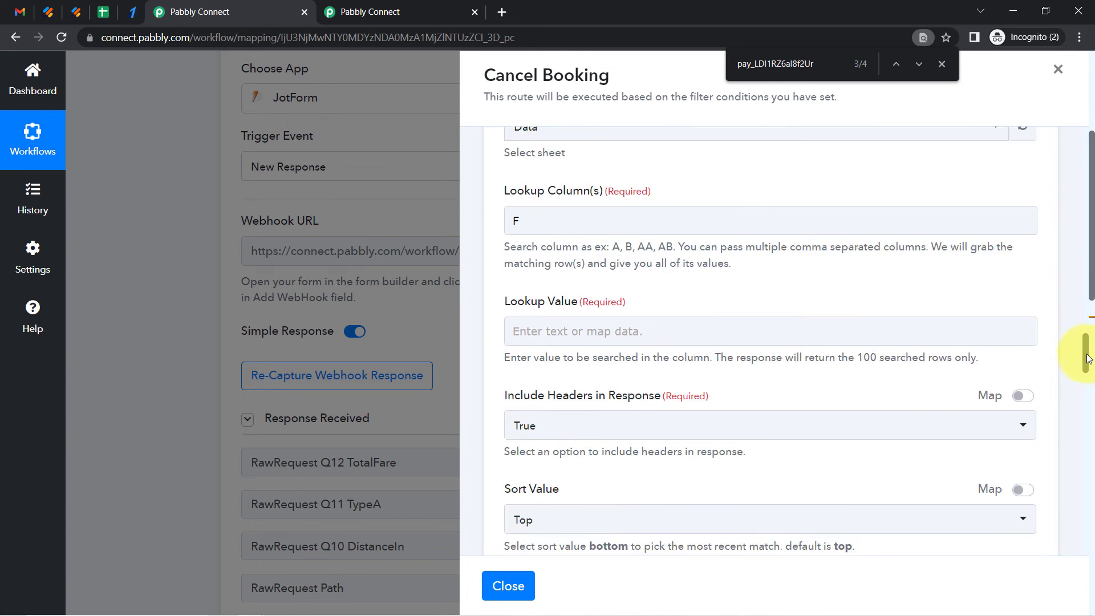
pyautogui.click(577, 210)
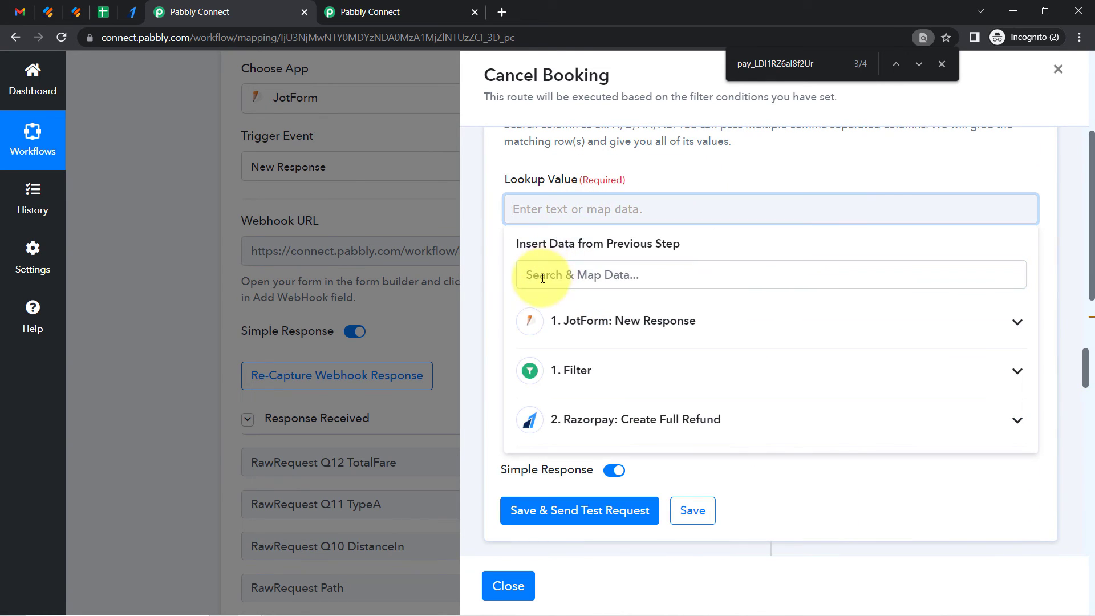
pyautogui.write('pay')
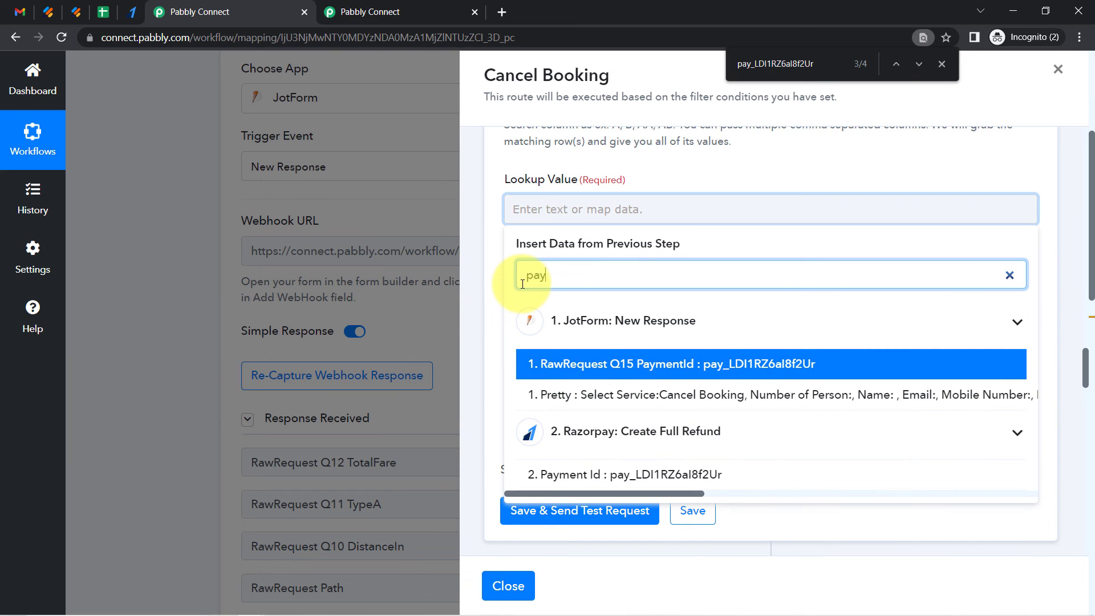
pyautogui.click(666, 365)
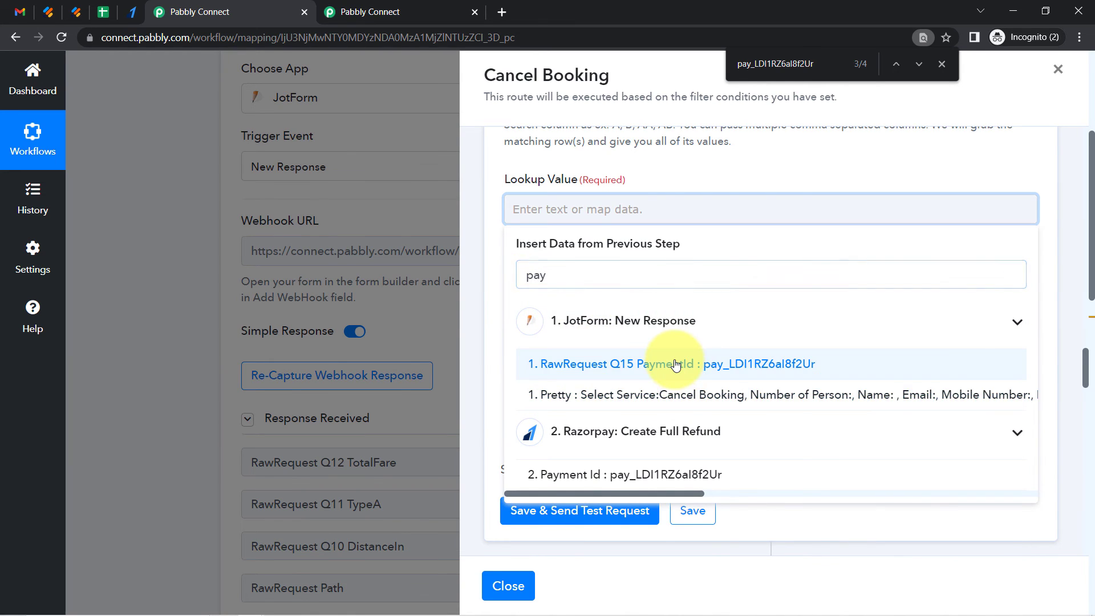
pyautogui.click(480, 287)
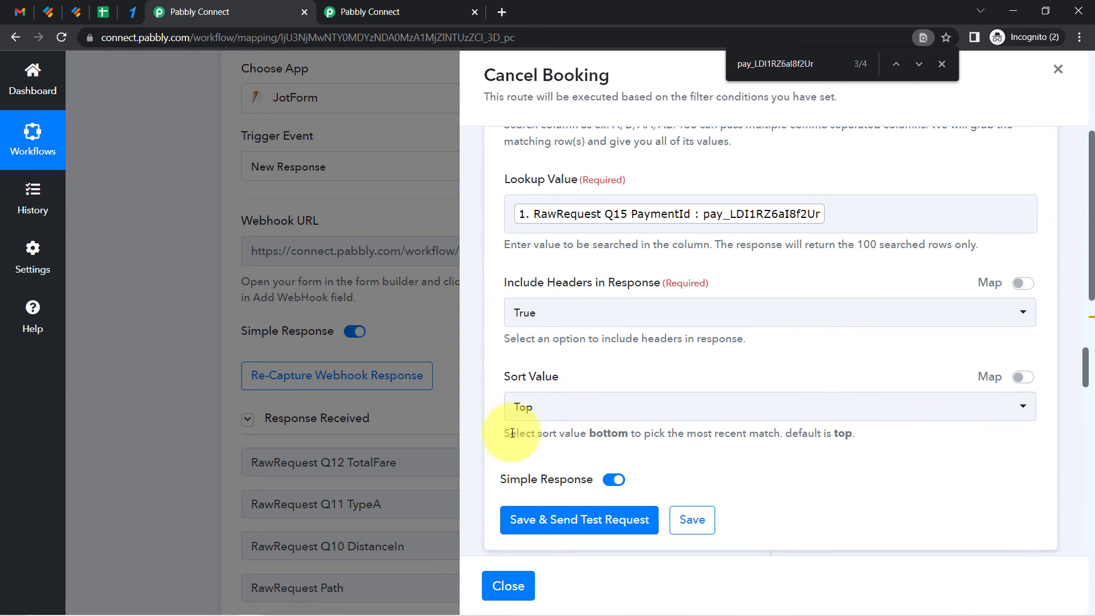
# Save and send a test request for the lookup step, then examine the returned row values
pyautogui.click(557, 519)
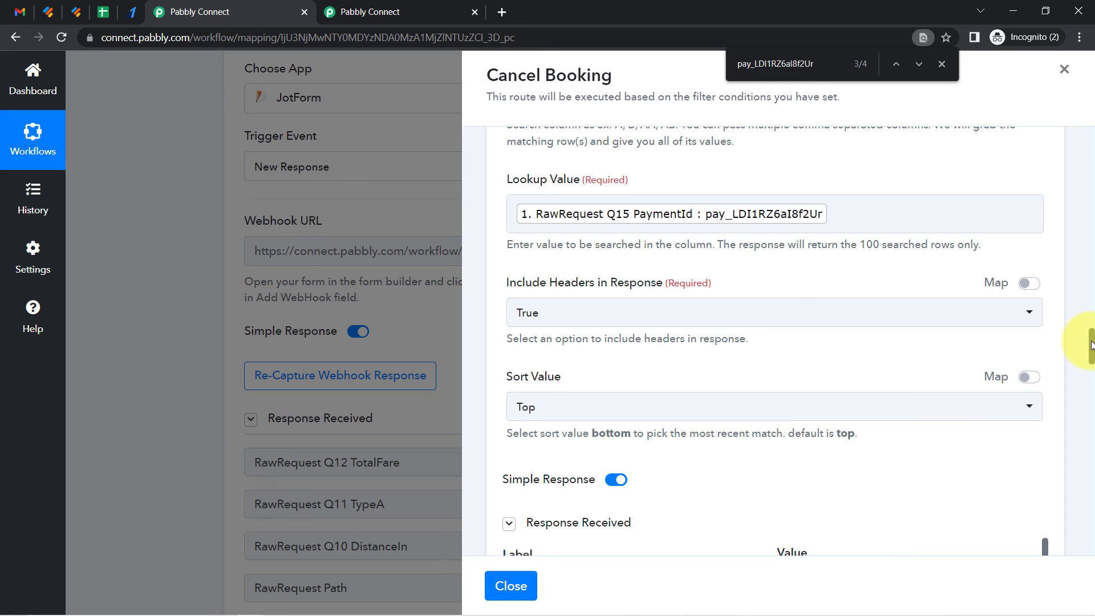
pyautogui.scroll(-8, 1087, 342)
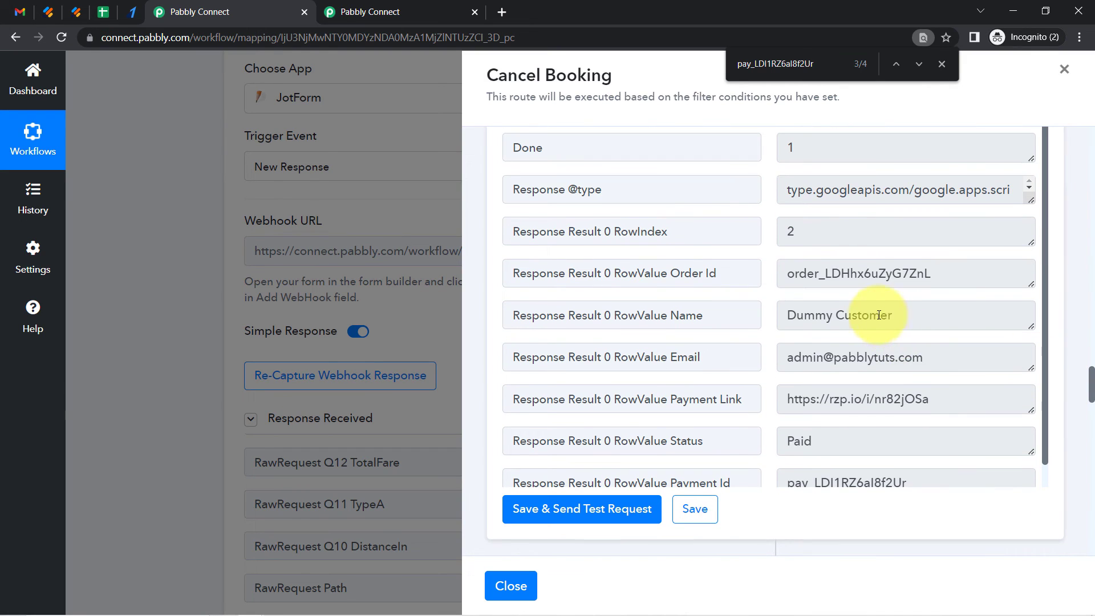
pyautogui.moveTo(880, 316); pyautogui.dragTo(820, 324)
pyautogui.moveTo(868, 358); pyautogui.dragTo(817, 359)
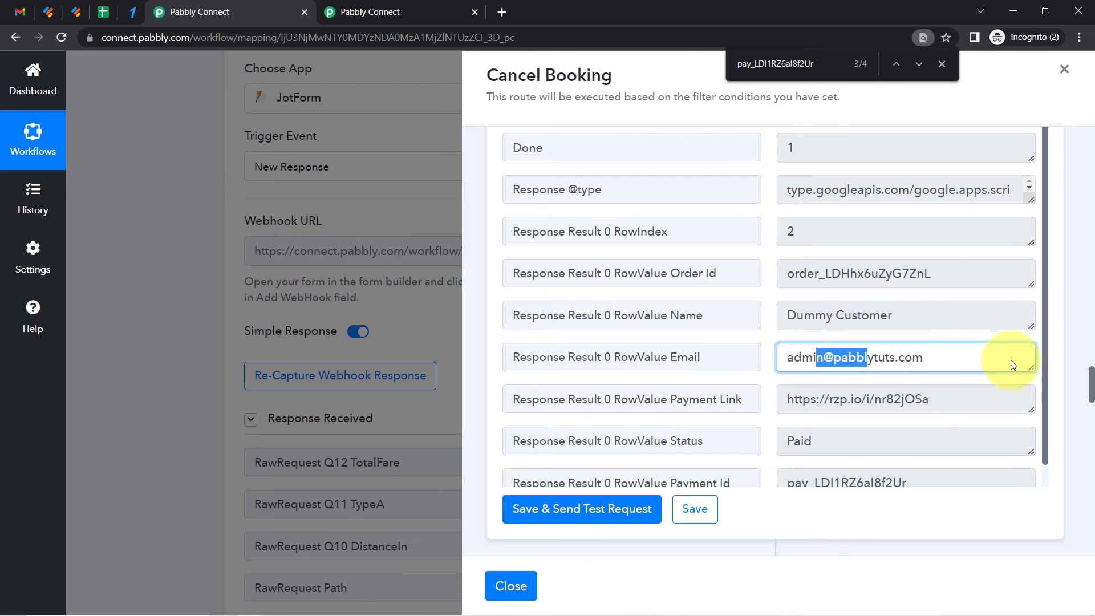
pyautogui.moveTo(795, 442); pyautogui.dragTo(824, 468)
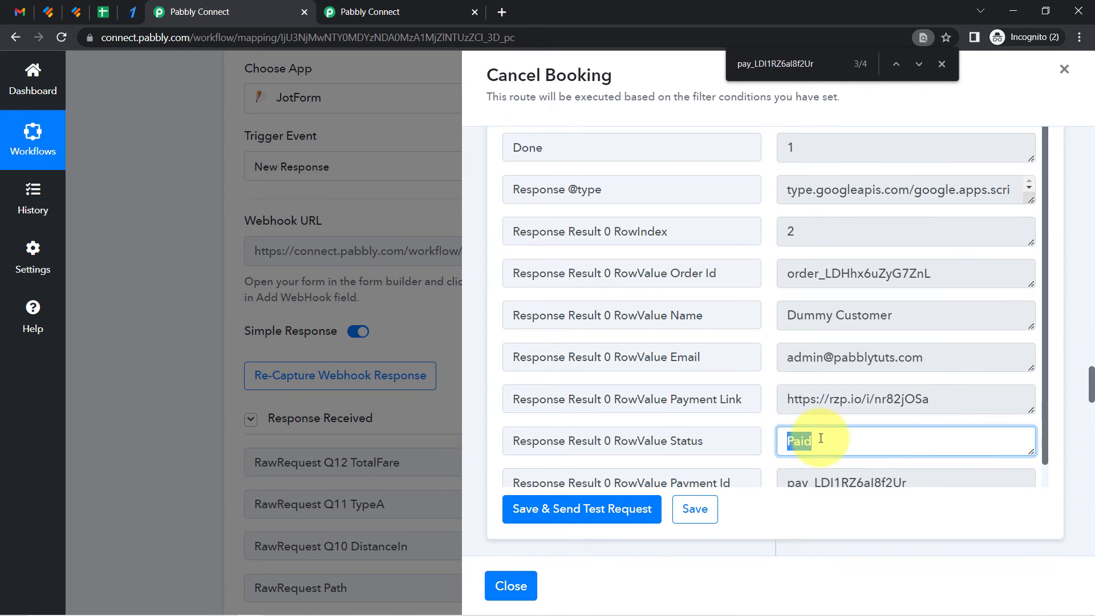
# Reconnect the Gmail step using the existing Gmail #3 connection
pyautogui.moveTo(1090, 388); pyautogui.dragTo(1062, 441)
pyautogui.click(564, 249)
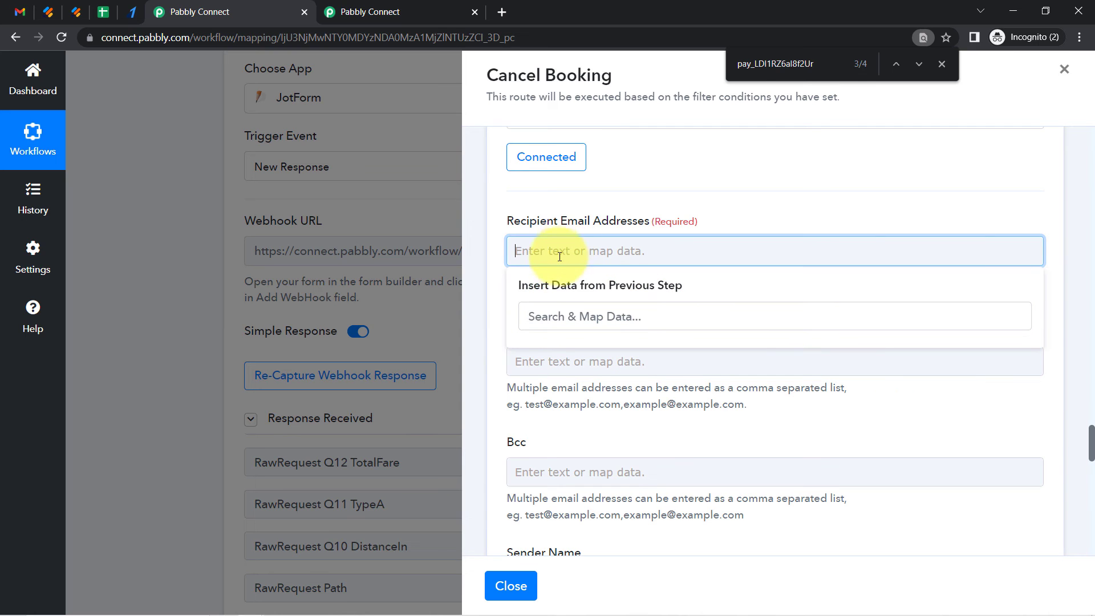
pyautogui.click(575, 206)
pyautogui.click(534, 162)
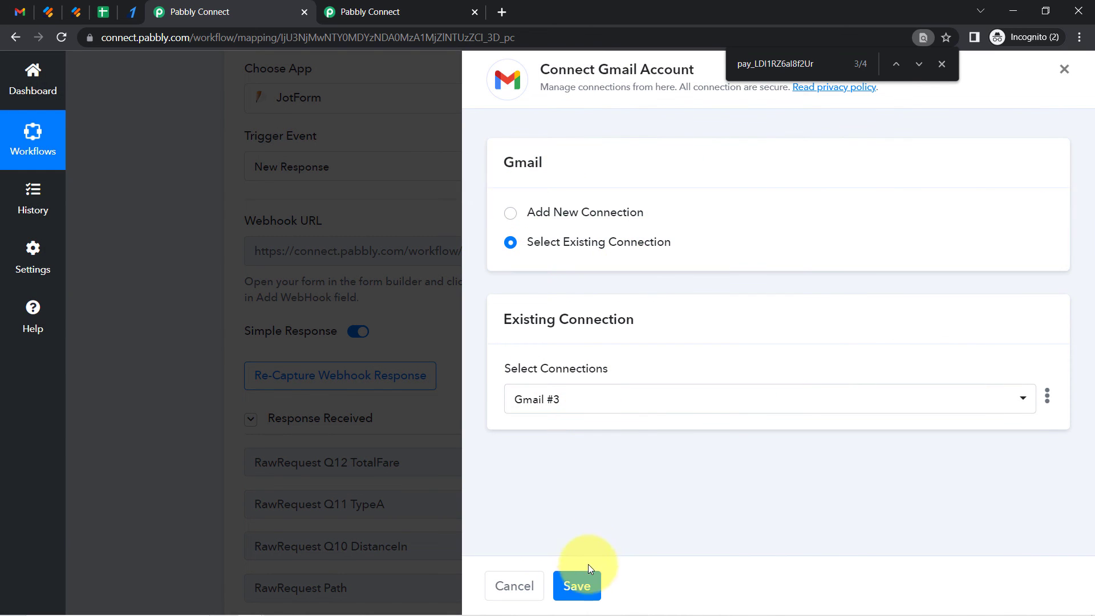
pyautogui.click(582, 589)
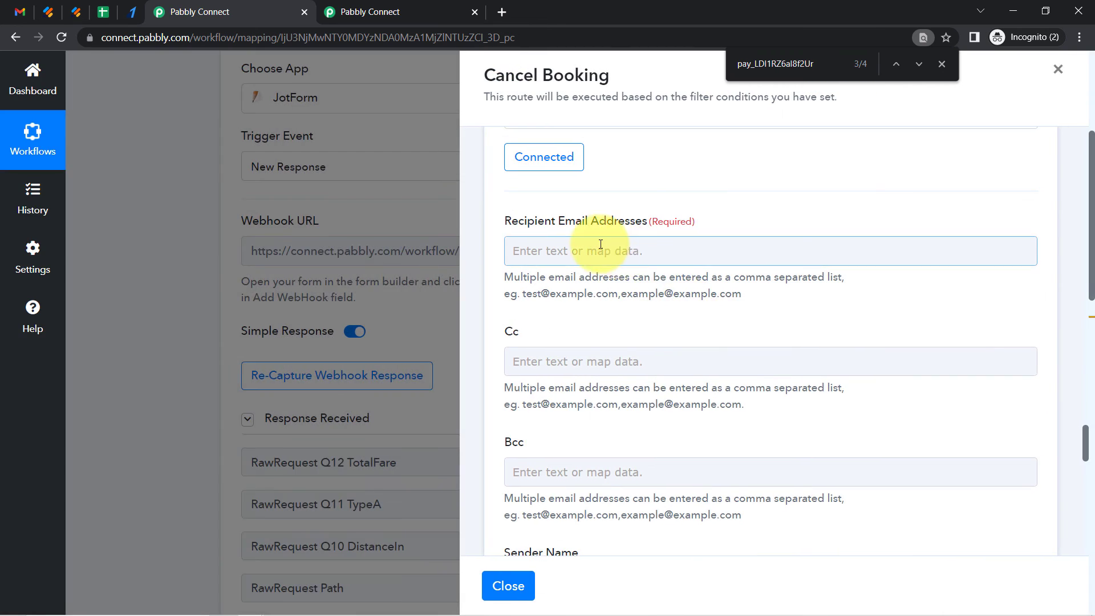
# Map the lookup step's Response Result 0 RowValue Email as the recipient email address
pyautogui.click(548, 250)
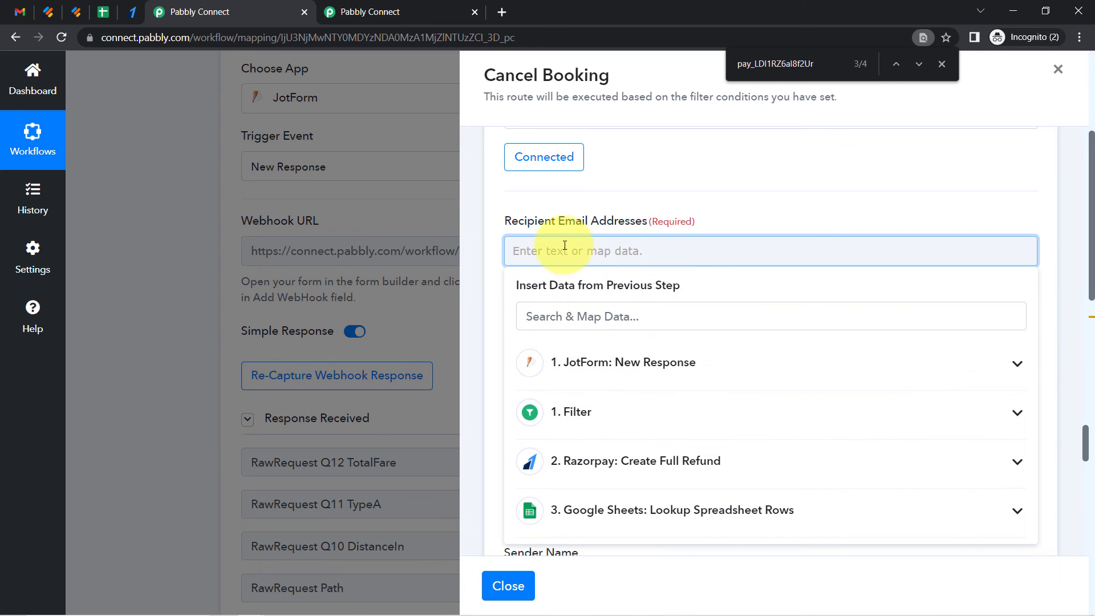
pyautogui.write('@')
pyautogui.press('BackSpace')
pyautogui.click(564, 308)
pyautogui.write('@')
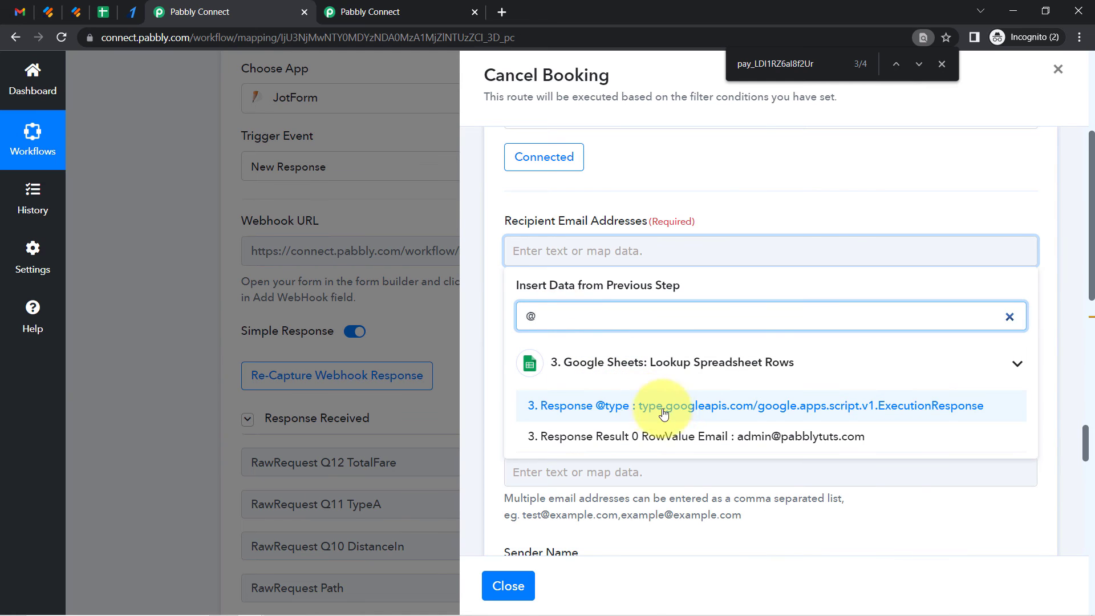
pyautogui.click(723, 440)
pyautogui.click(747, 203)
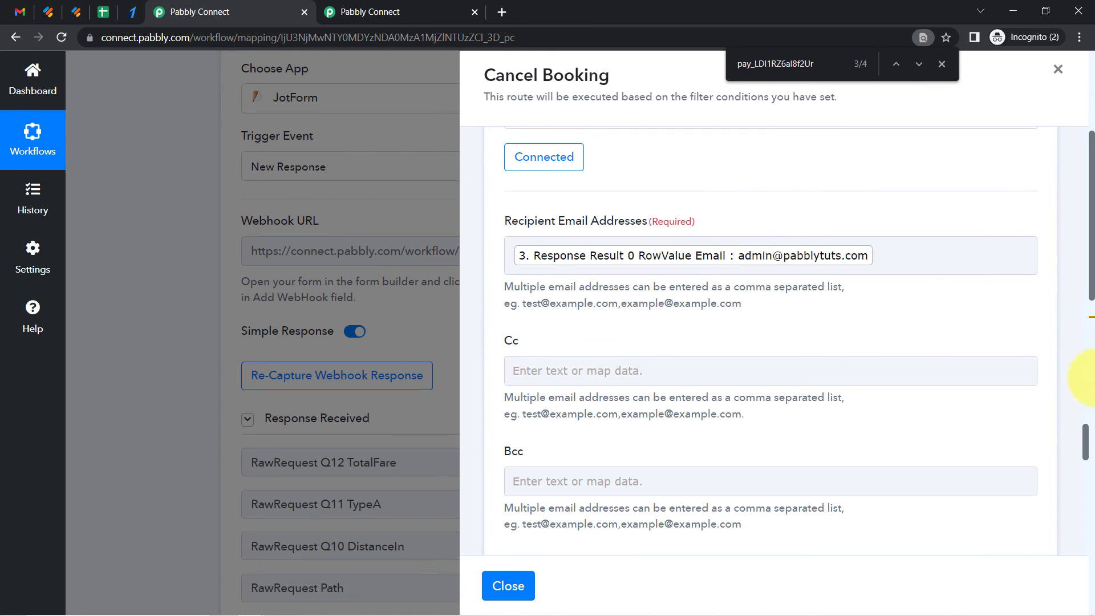
# Set the sender name to Tour&Travelling Agency and start the email subject with Refund
pyautogui.scroll(-2, 1091, 295)
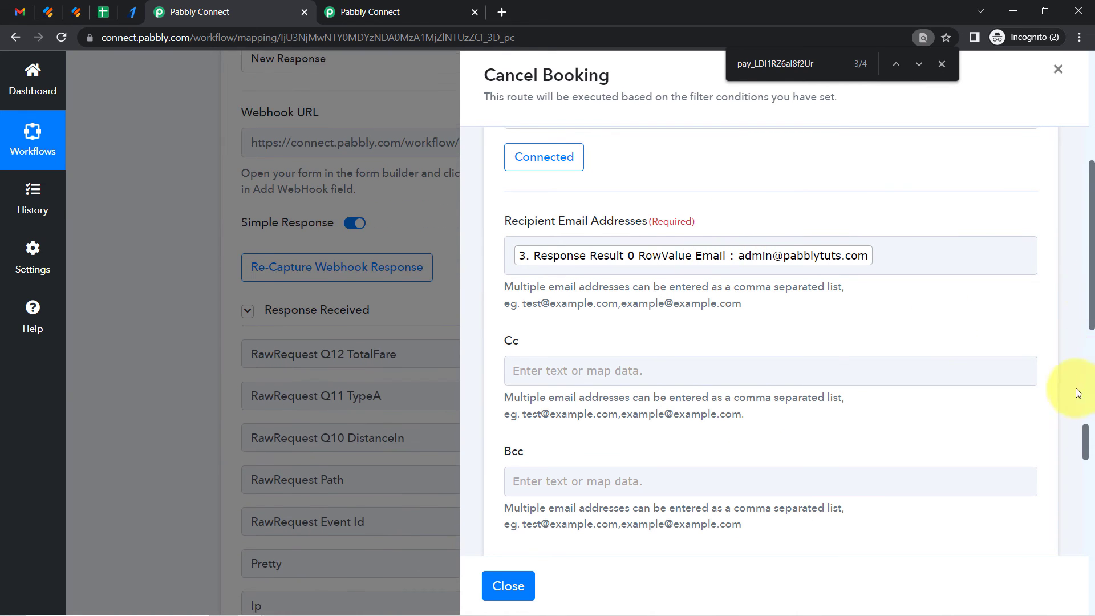
pyautogui.moveTo(1085, 433); pyautogui.dragTo(1086, 463)
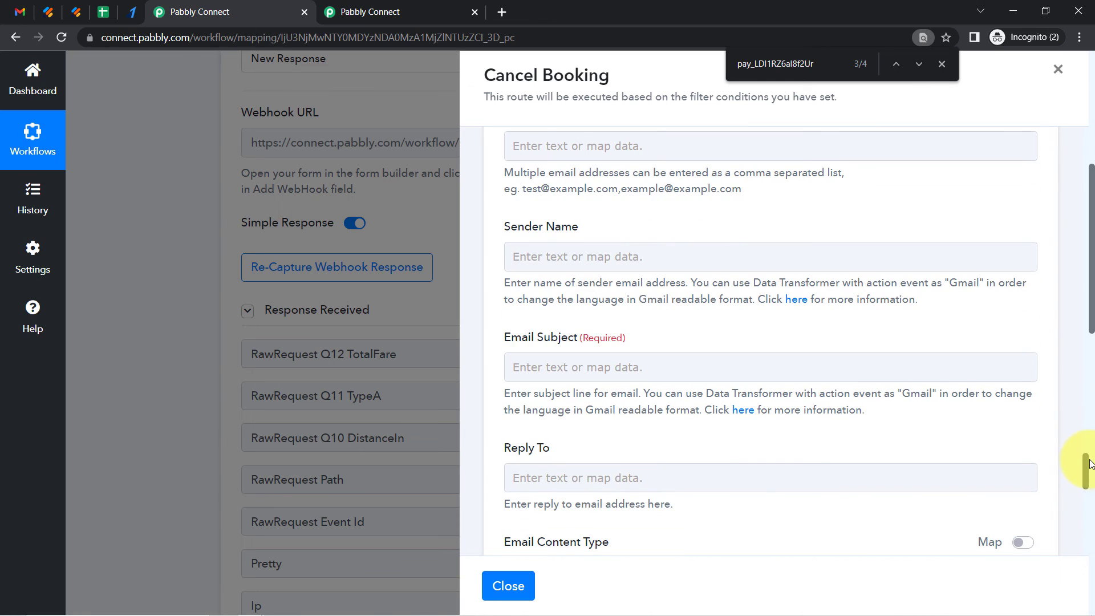
pyautogui.click(545, 262)
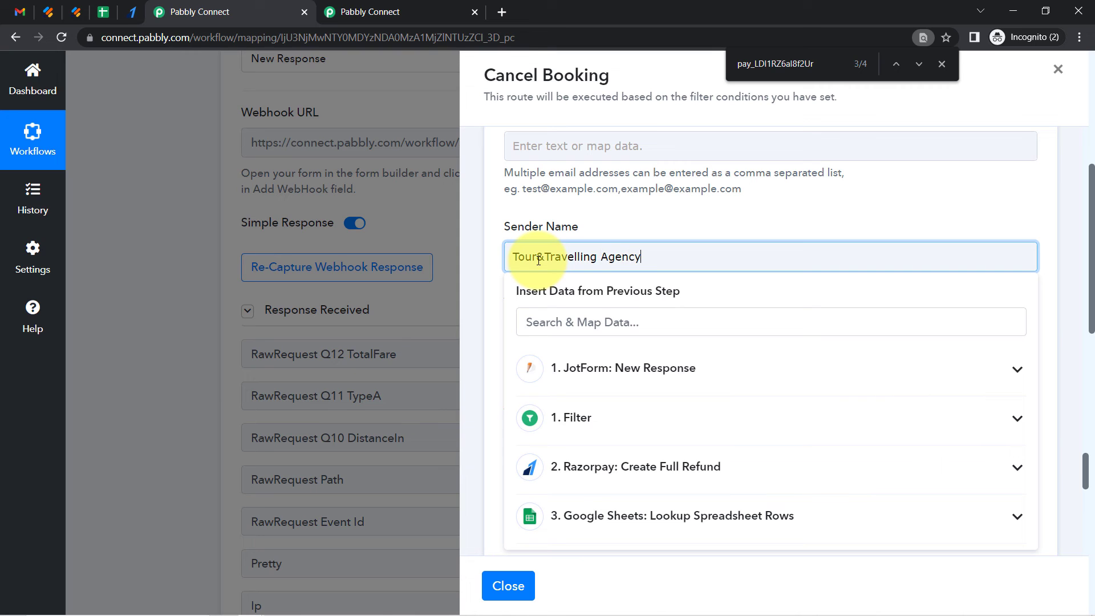
pyautogui.click(556, 212)
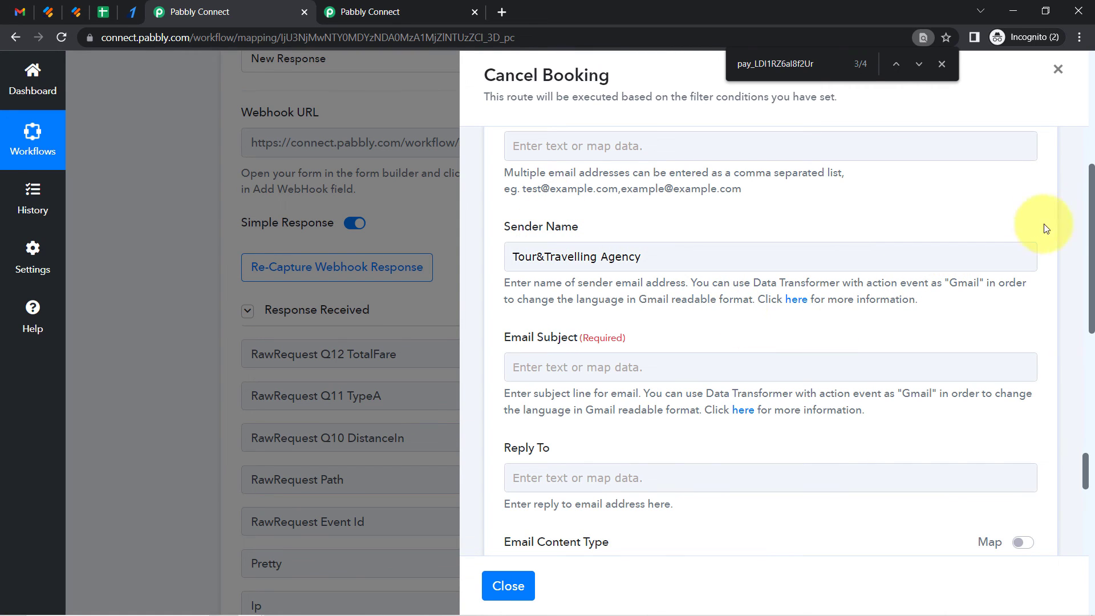
pyautogui.moveTo(1091, 221); pyautogui.dragTo(1092, 232)
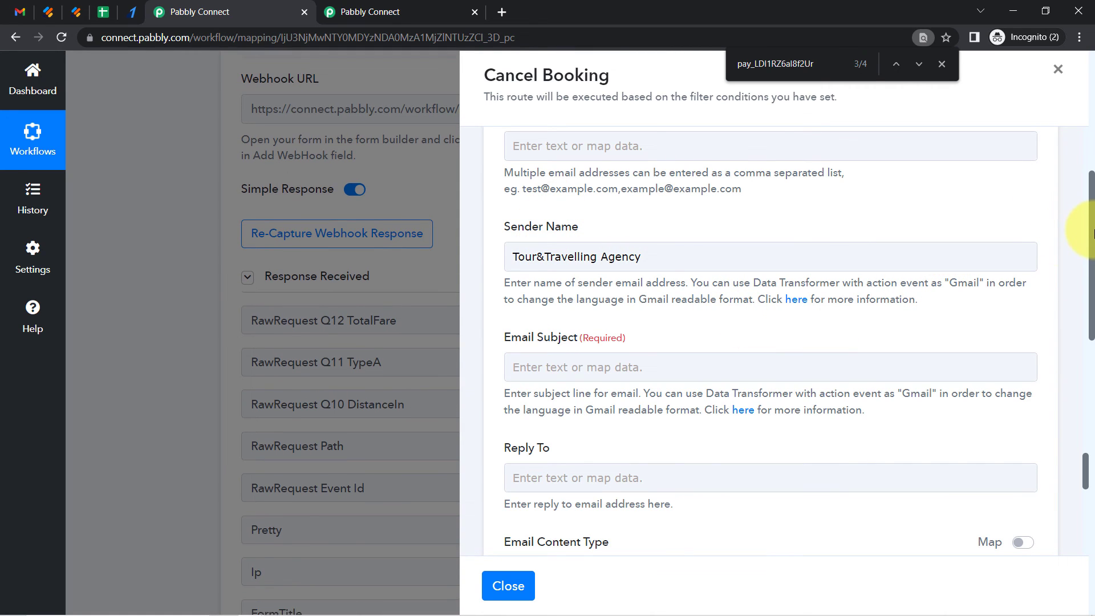
pyautogui.click(565, 367)
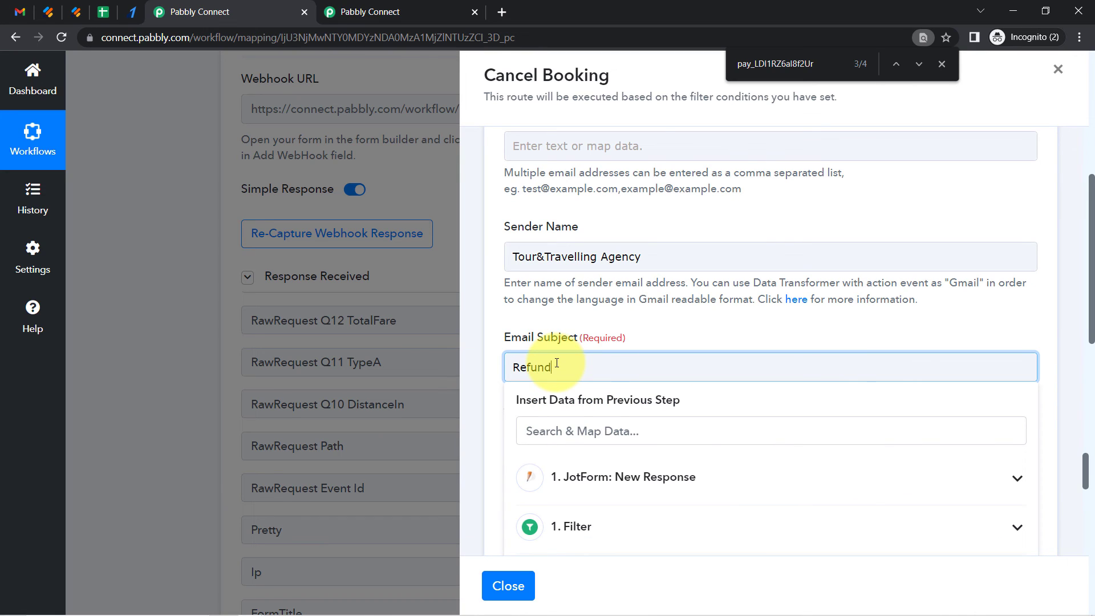
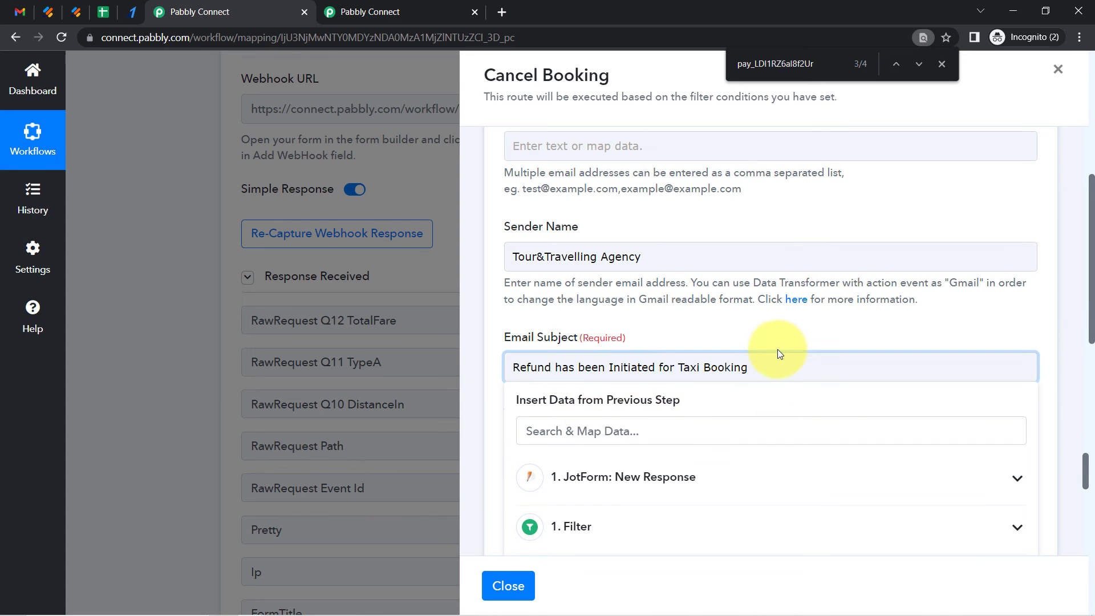
# Copy the refund message from Notepad and paste it into the Email Content field
pyautogui.click(1082, 285)
pyautogui.scroll(-3, 1091, 285)
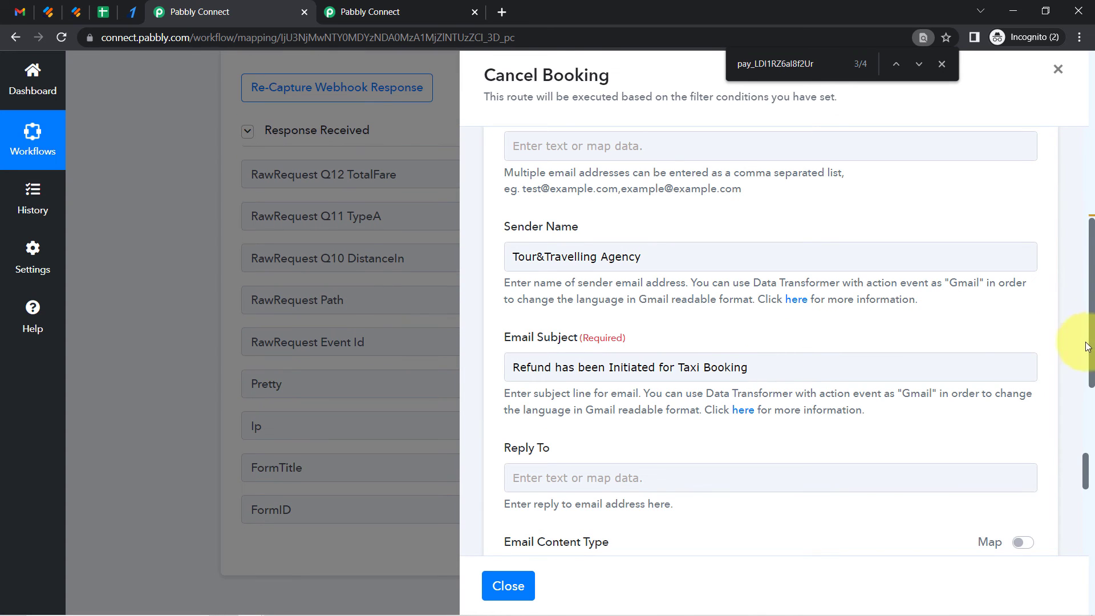
pyautogui.moveTo(1087, 474); pyautogui.dragTo(1087, 512)
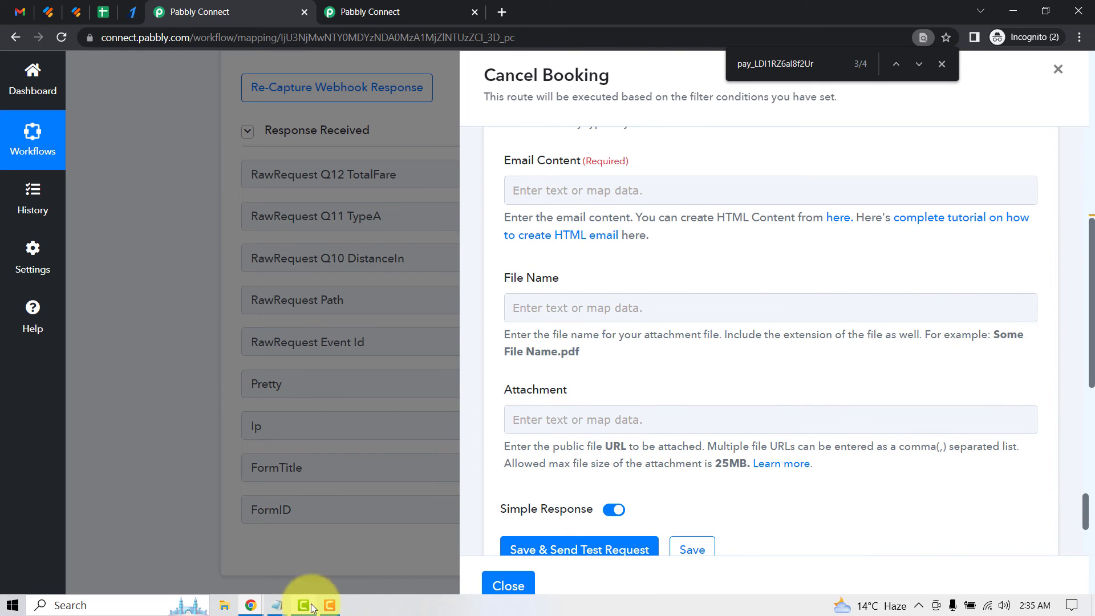
pyautogui.click(276, 611)
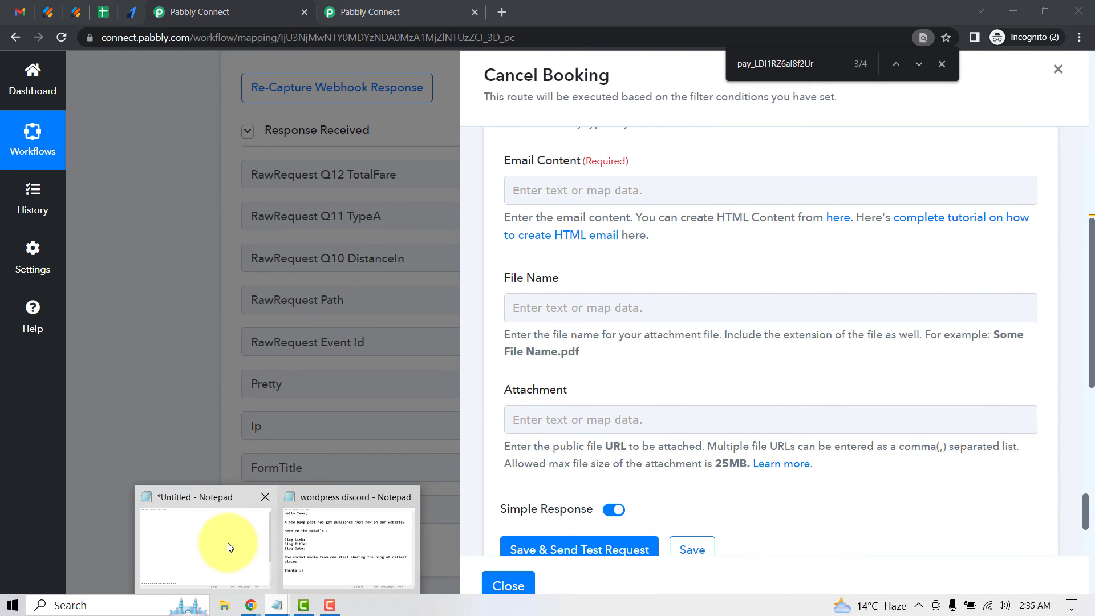
pyautogui.click(225, 543)
pyautogui.moveTo(855, 244); pyautogui.dragTo(816, 431)
pyautogui.moveTo(403, 518); pyautogui.dragTo(179, 399)
pyautogui.hotkey('ctrl', 'c')
pyautogui.click(895, 365)
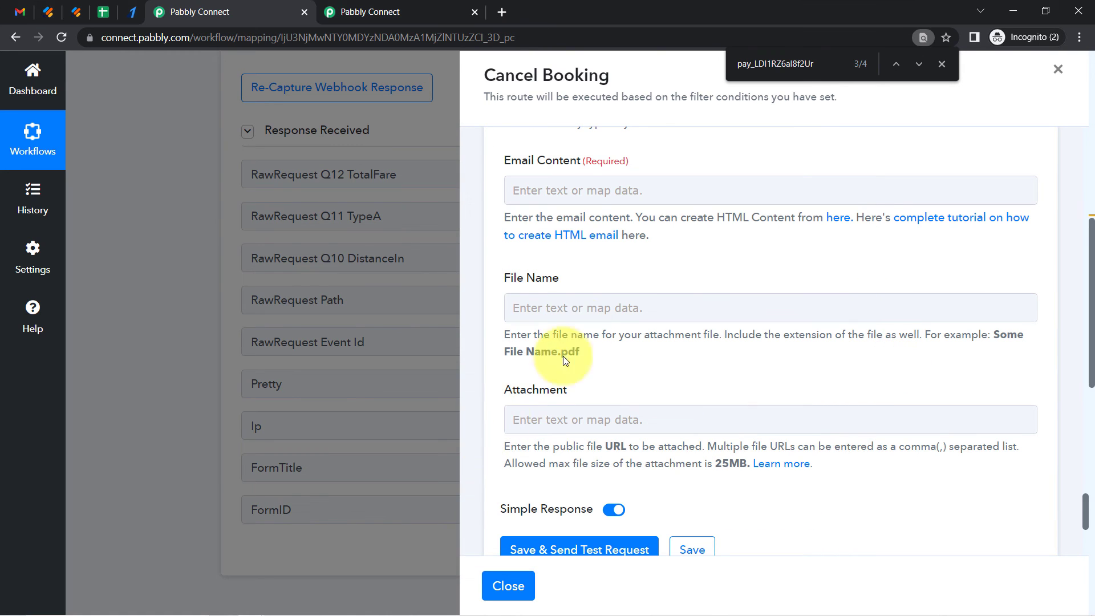
pyautogui.click(568, 192)
pyautogui.hotkey('ctrl', 'v')
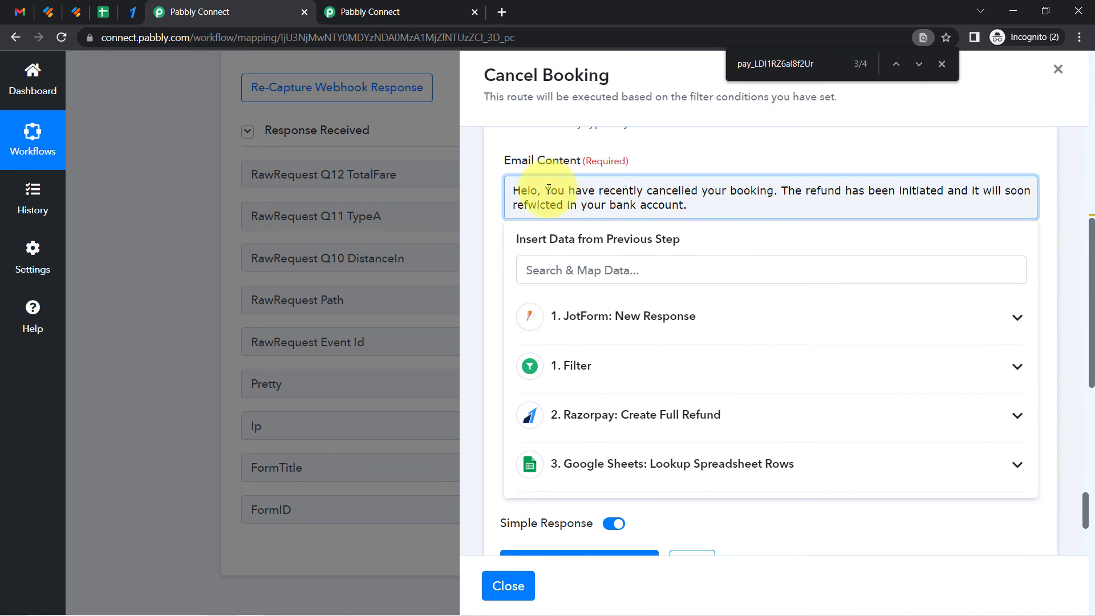
# Put the greeting on its own line and insert the looked-up customer Name value after 'Helo'
pyautogui.click(546, 190)
pyautogui.press('Return')
pyautogui.press('Return')
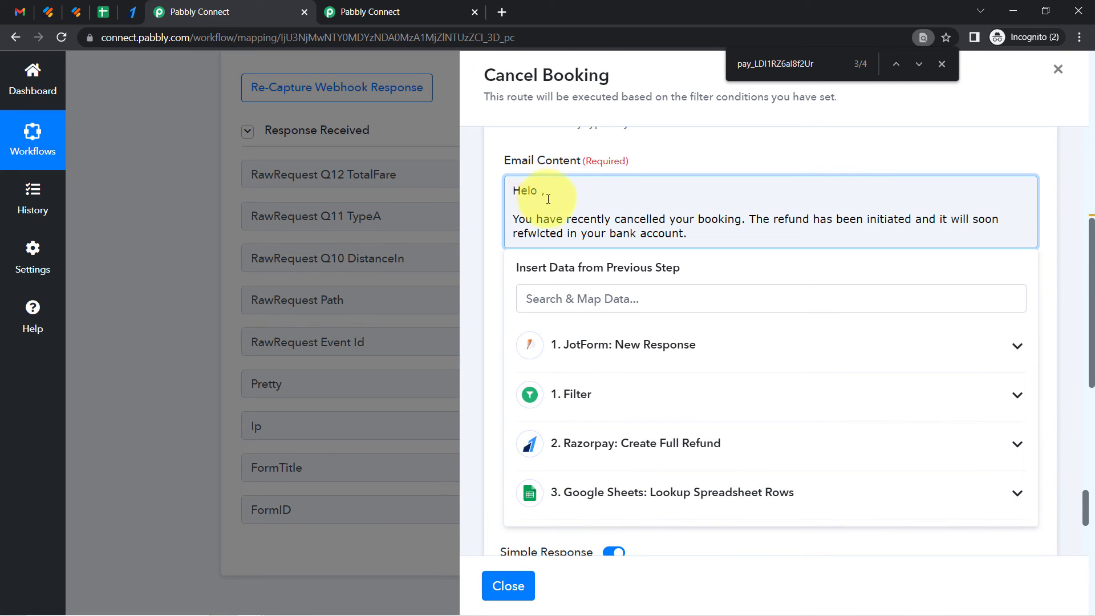
pyautogui.click(554, 305)
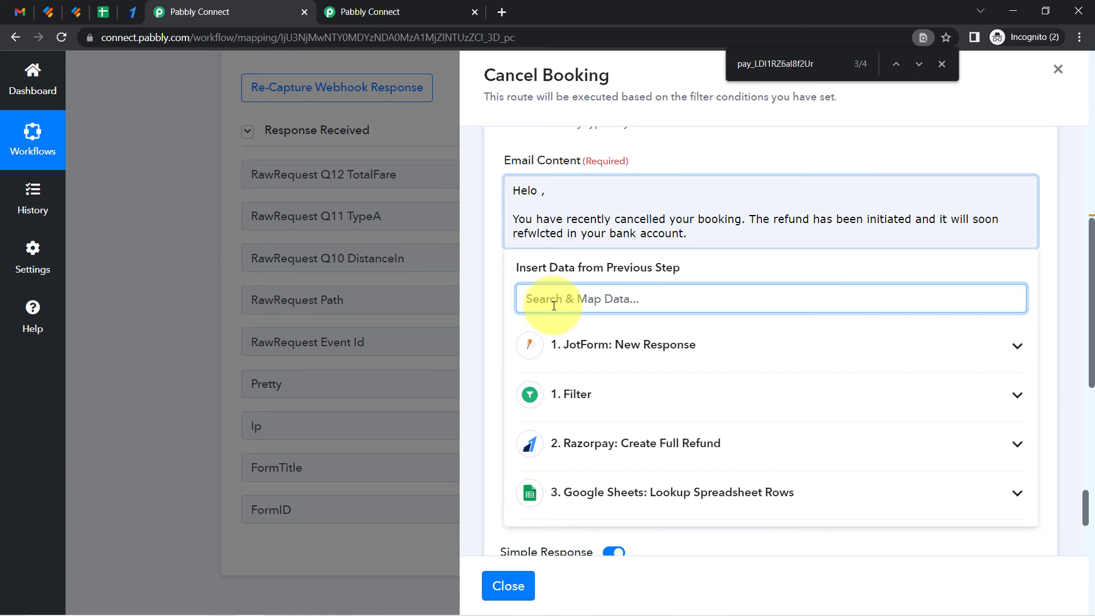
pyautogui.write('dumm')
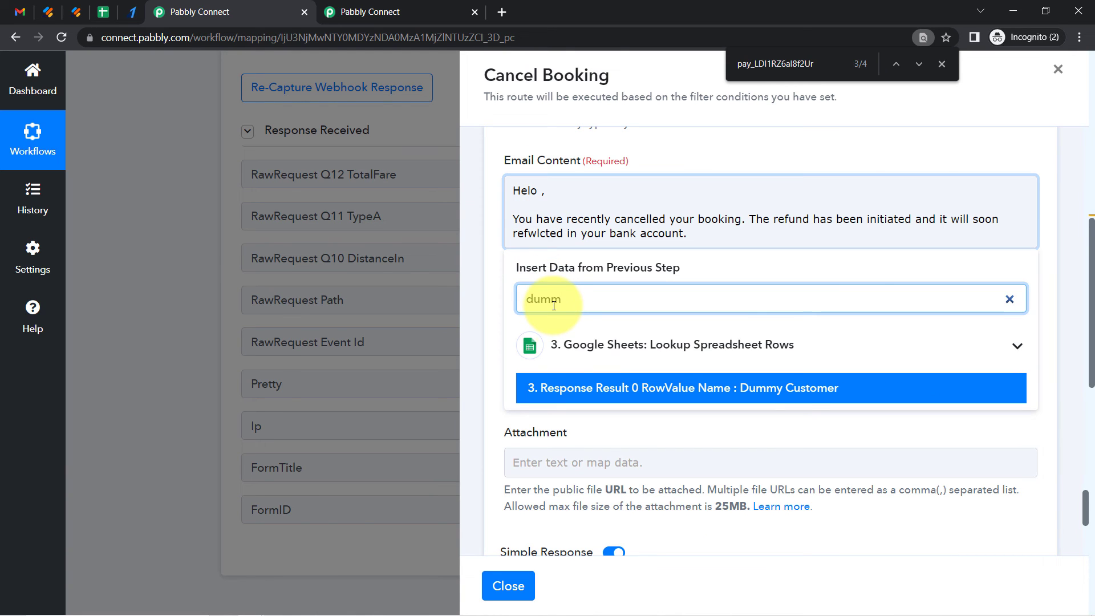
pyautogui.click(606, 390)
# Start a new paragraph after 'booking.' and correct 'refwlcted' to 'reflected'
pyautogui.click(615, 231)
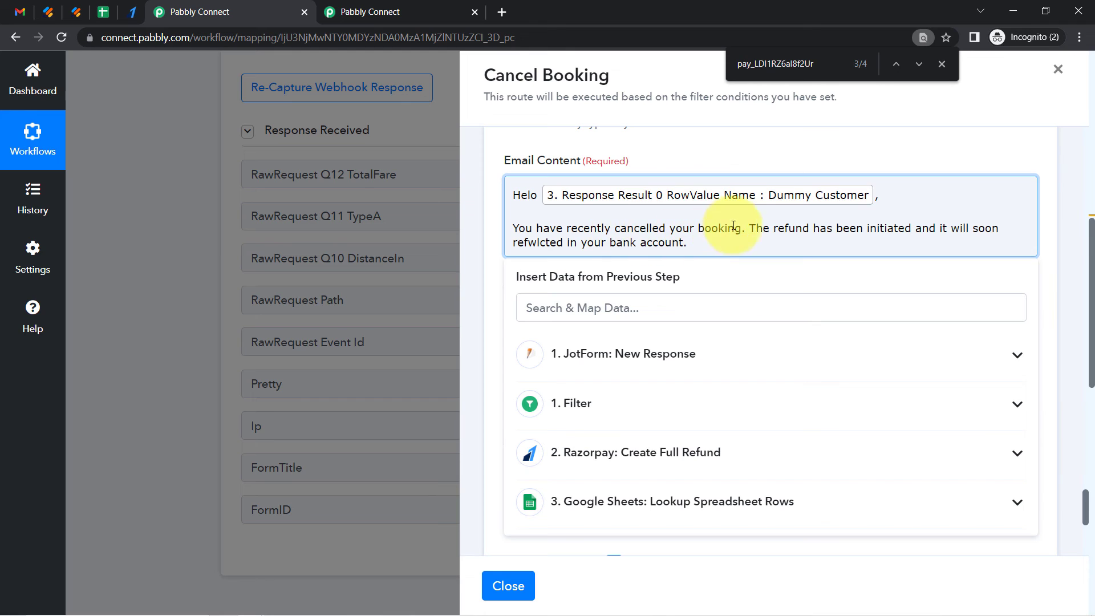
pyautogui.click(751, 228)
pyautogui.press('Return')
pyautogui.press('Return')
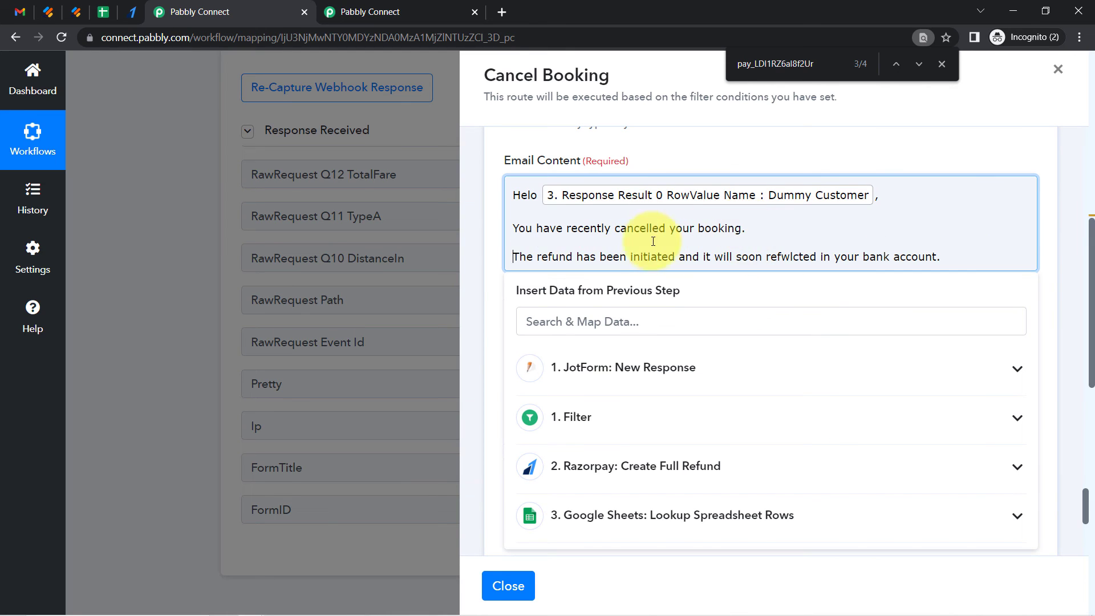
pyautogui.click(627, 259)
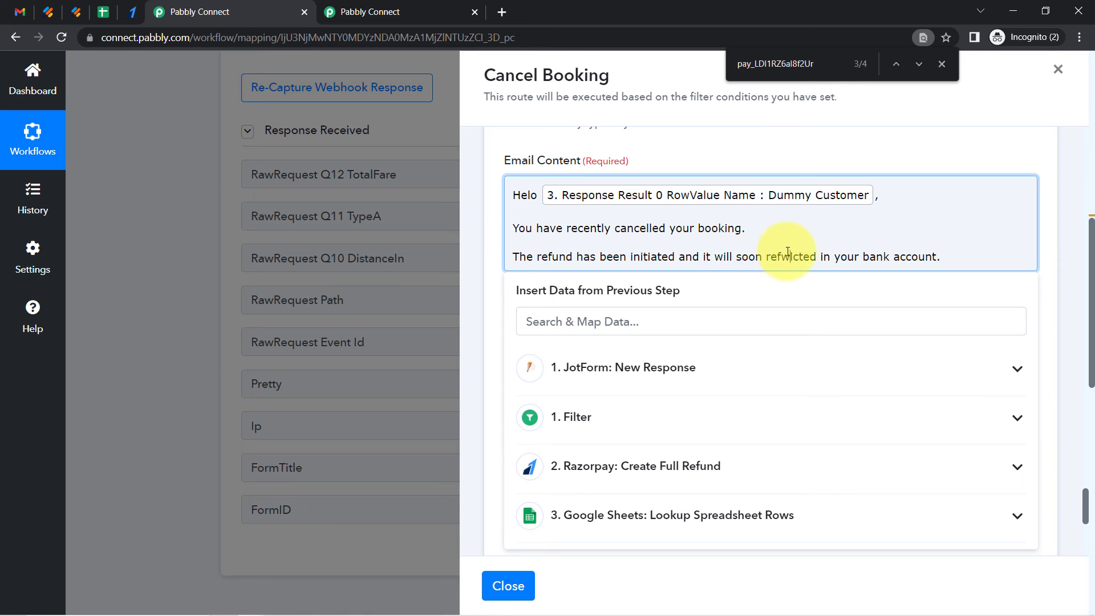
pyautogui.press('BackSpace')
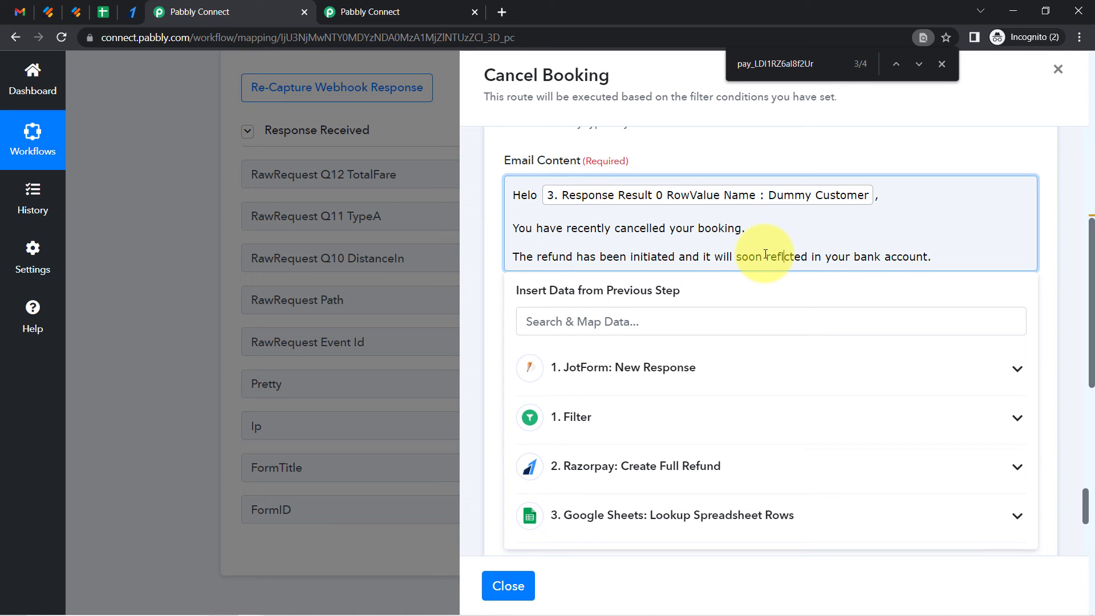
pyautogui.write('e')
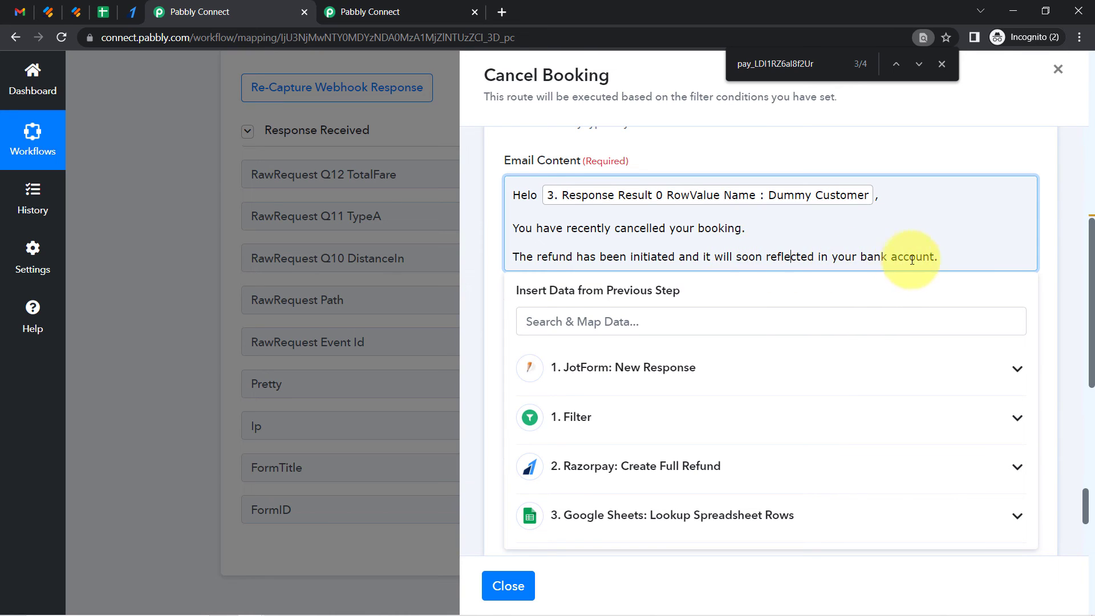
# Add a 'Thanks' sign-off from Tour&Travellling Agency and save the email step with a test request
pyautogui.press('Return')
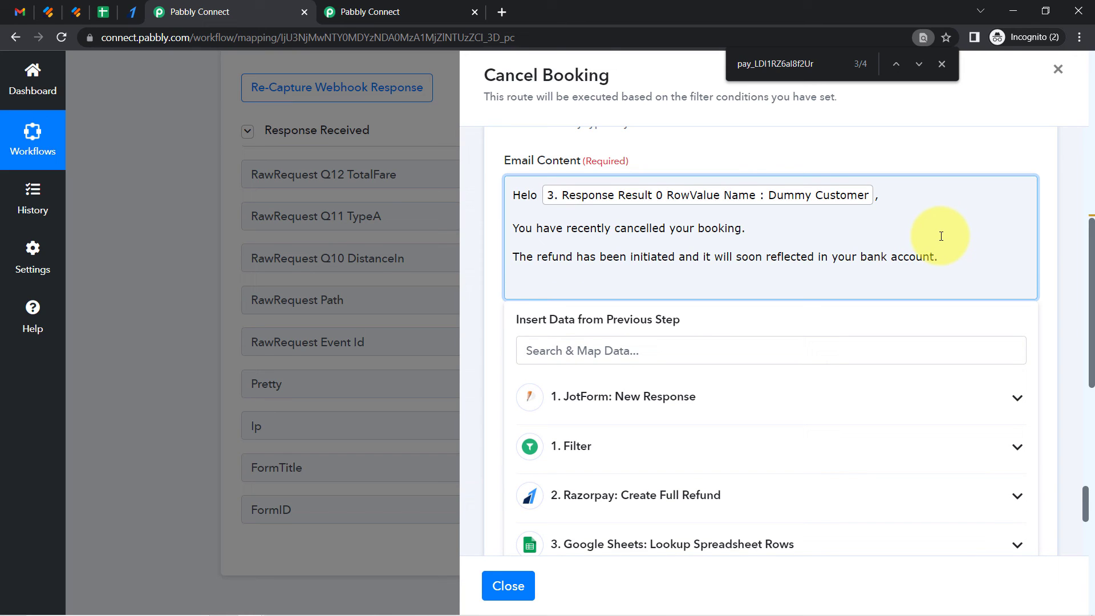
pyautogui.press('Return')
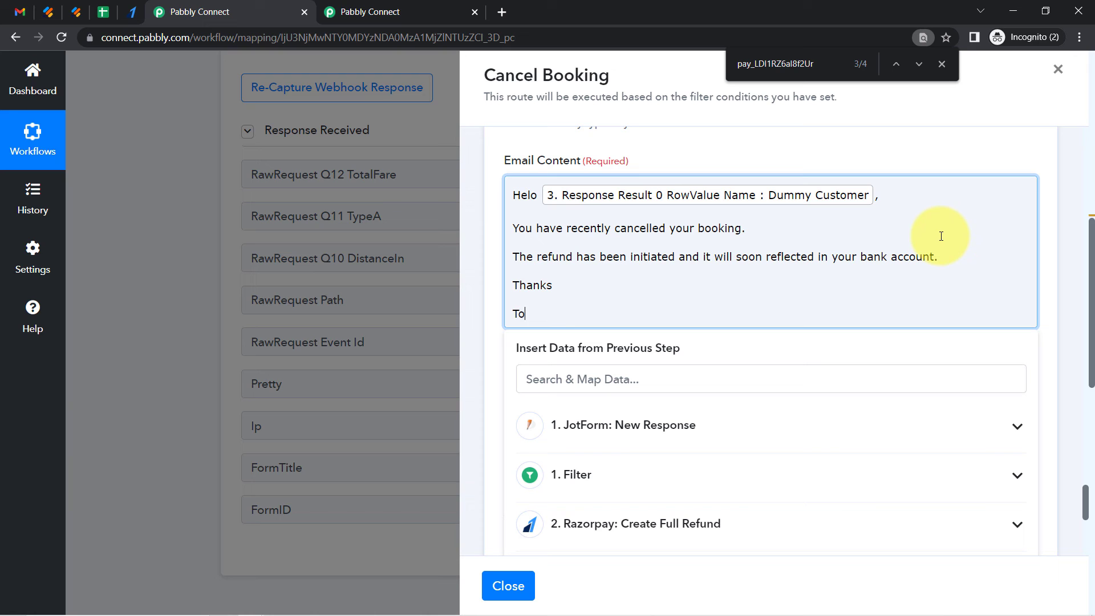
pyautogui.click(1086, 486)
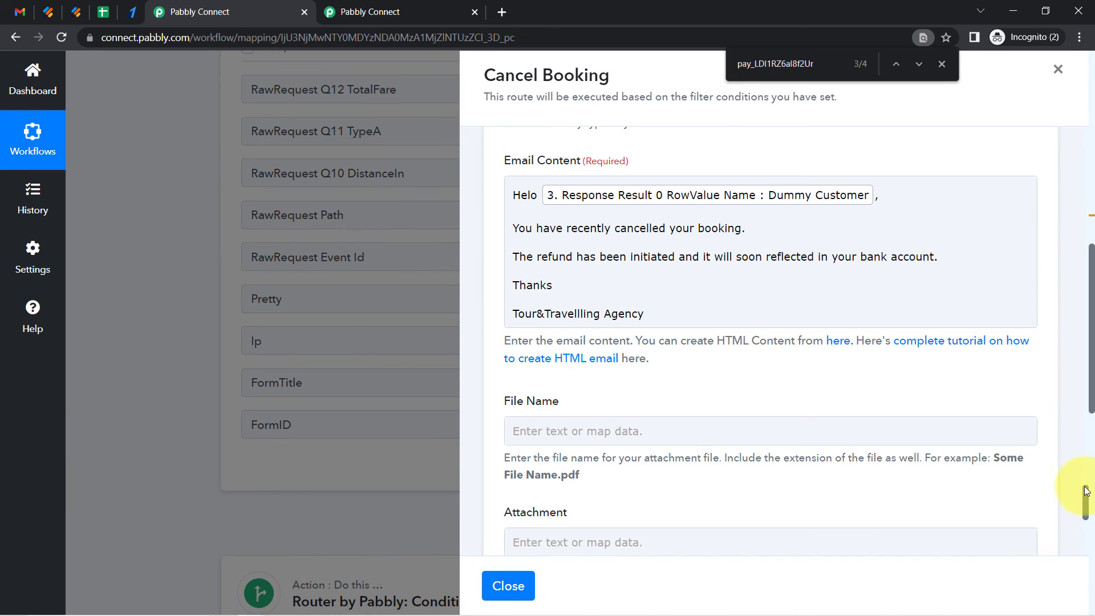
pyautogui.moveTo(1091, 507); pyautogui.dragTo(1088, 542)
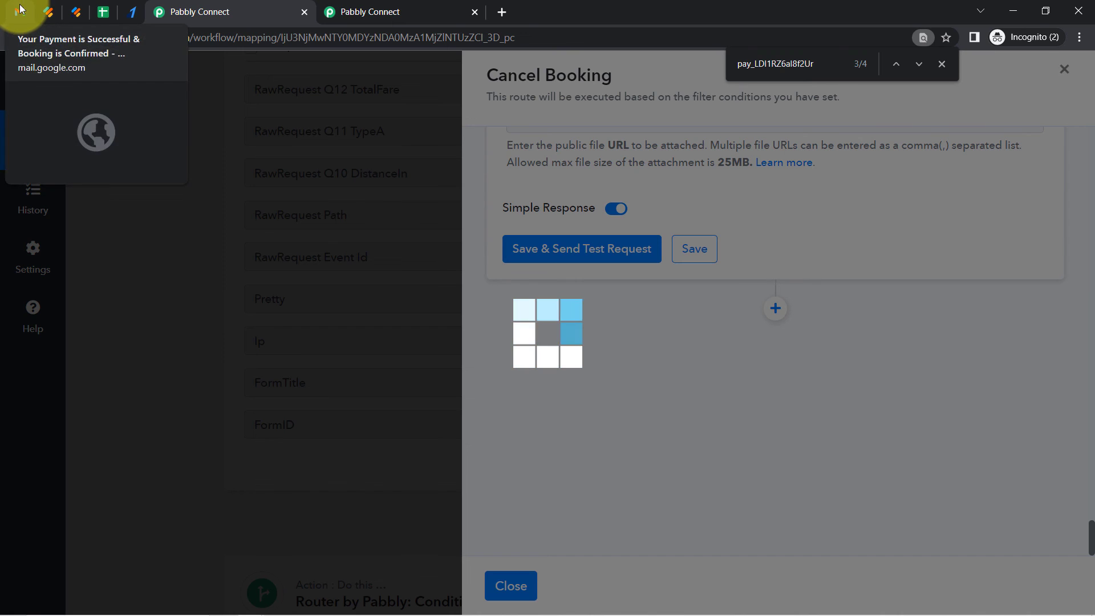
# Refresh the Gmail inbox to check for the refund email
pyautogui.click(20, 13)
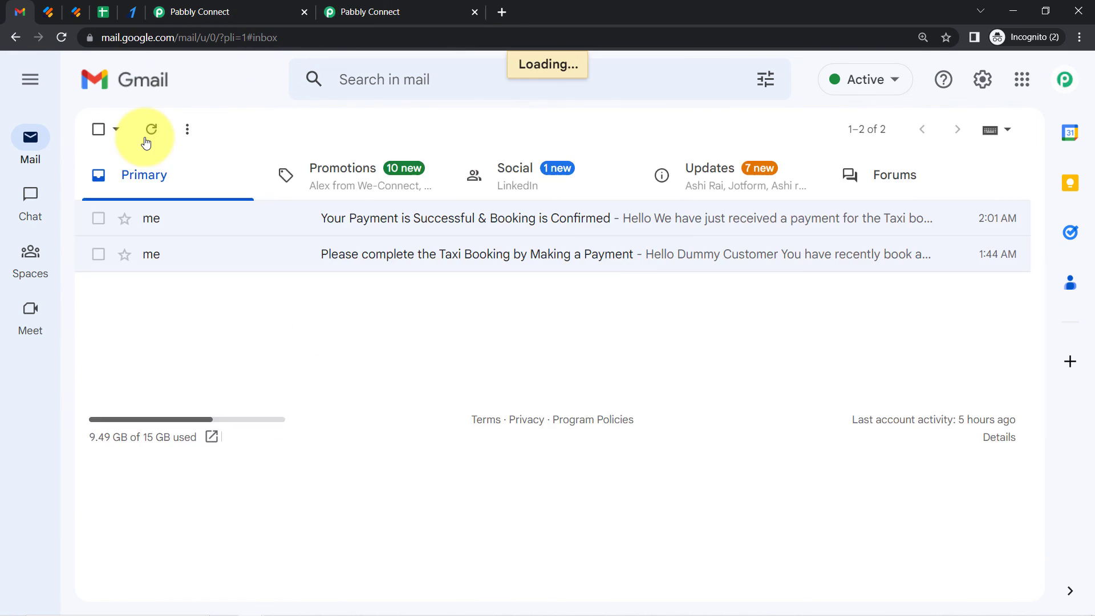
pyautogui.click(145, 137)
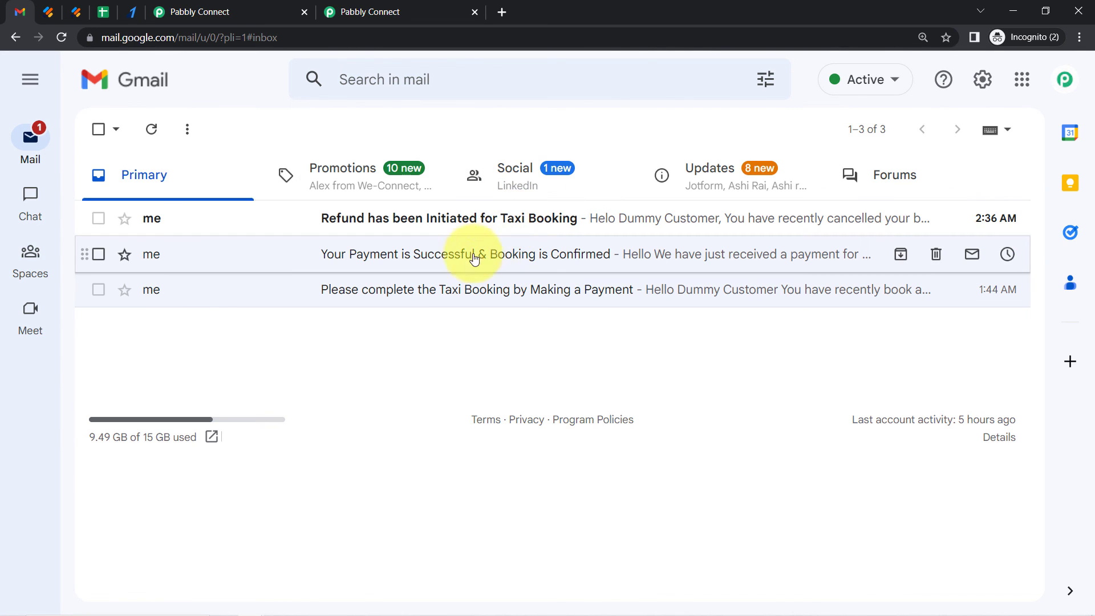
pyautogui.click(263, 6)
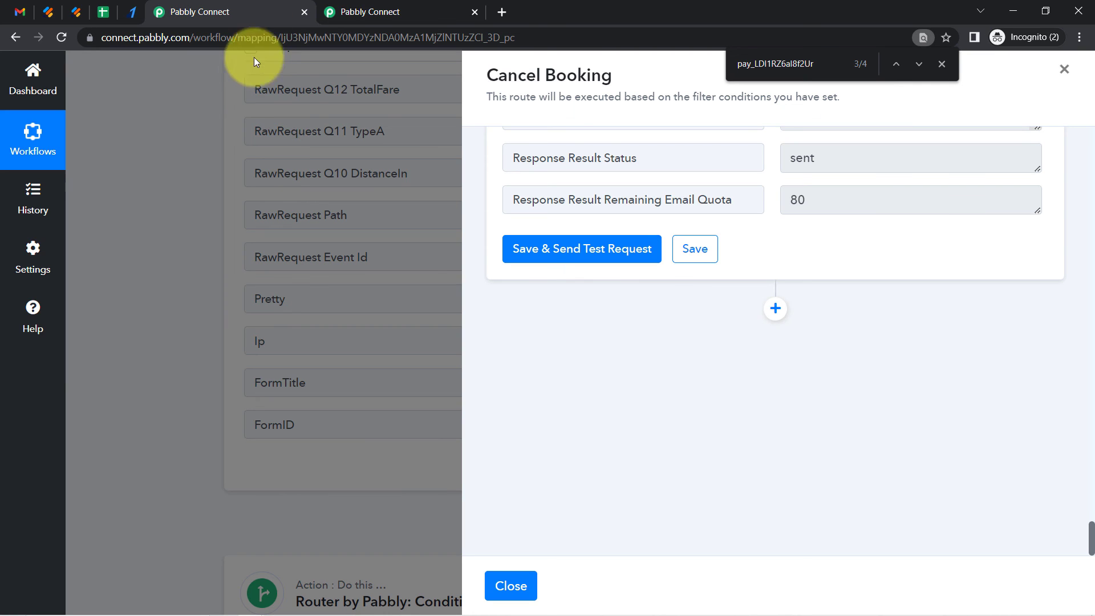
# Add a new action step below the email and choose the Google Sheets app
pyautogui.click(775, 309)
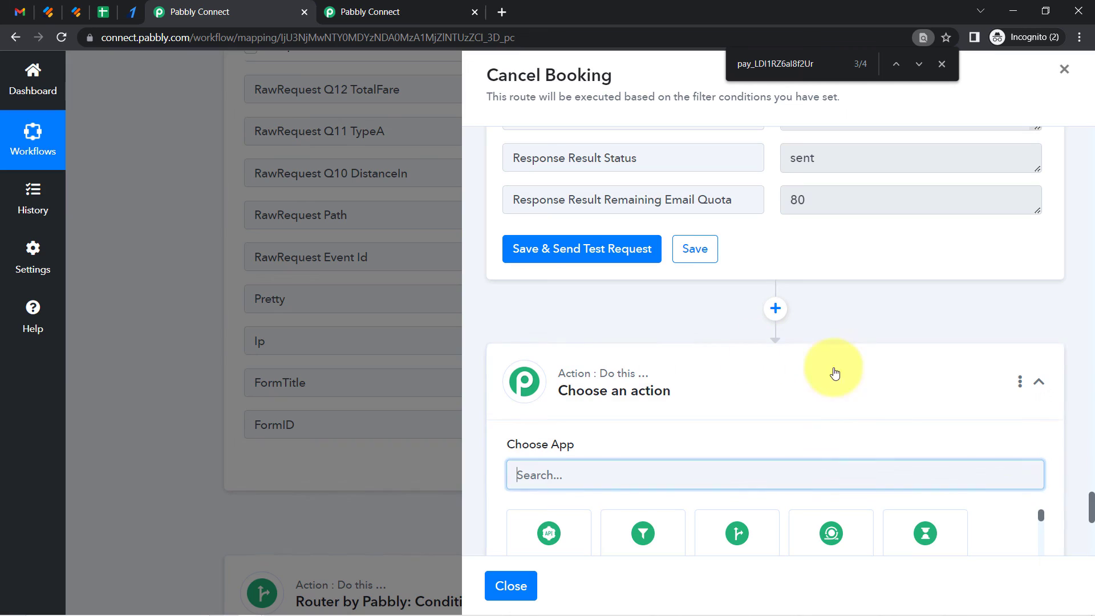
pyautogui.moveTo(1092, 499); pyautogui.dragTo(1091, 516)
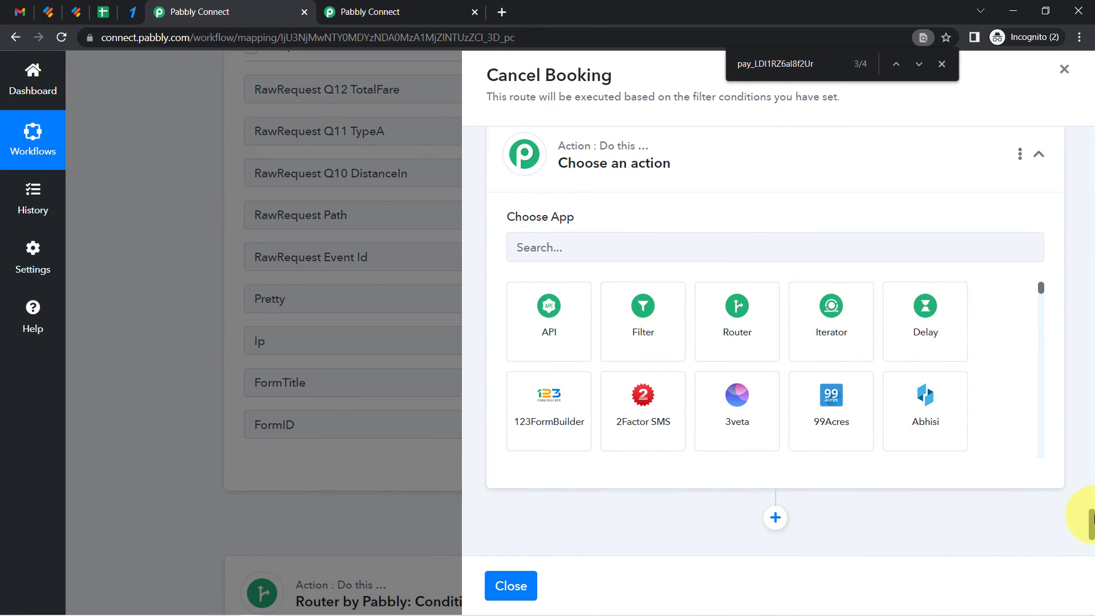
pyautogui.click(650, 241)
pyautogui.write('google she')
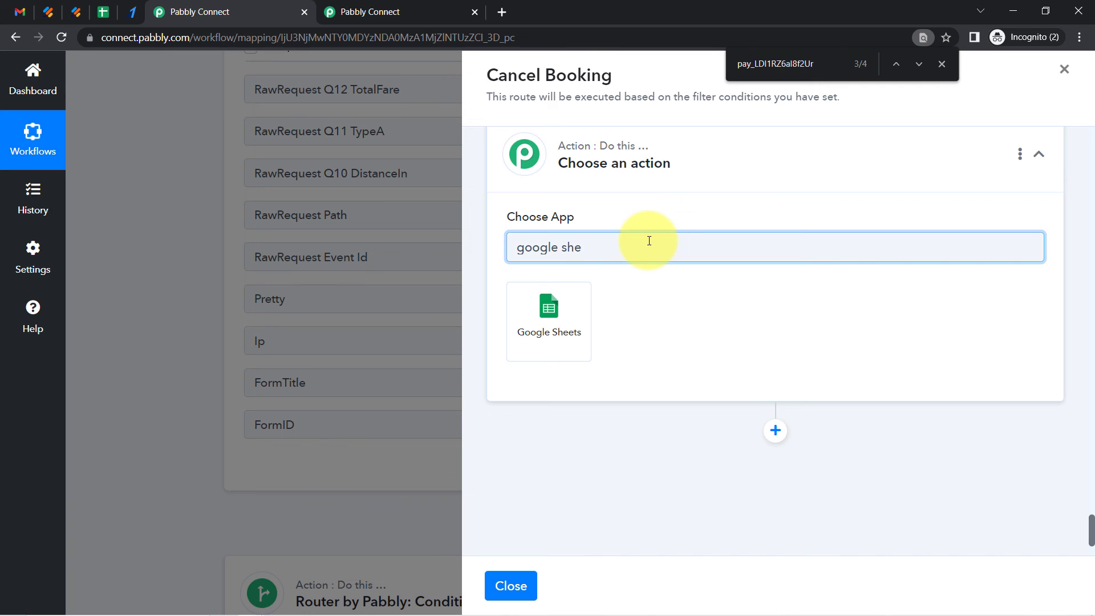
pyautogui.click(567, 315)
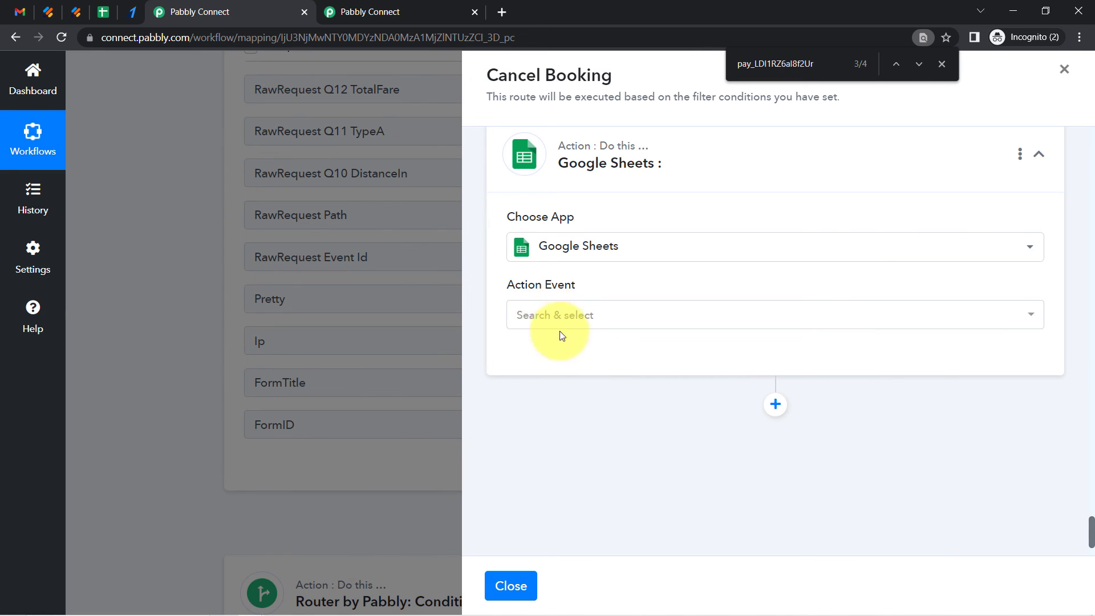
pyautogui.click(543, 318)
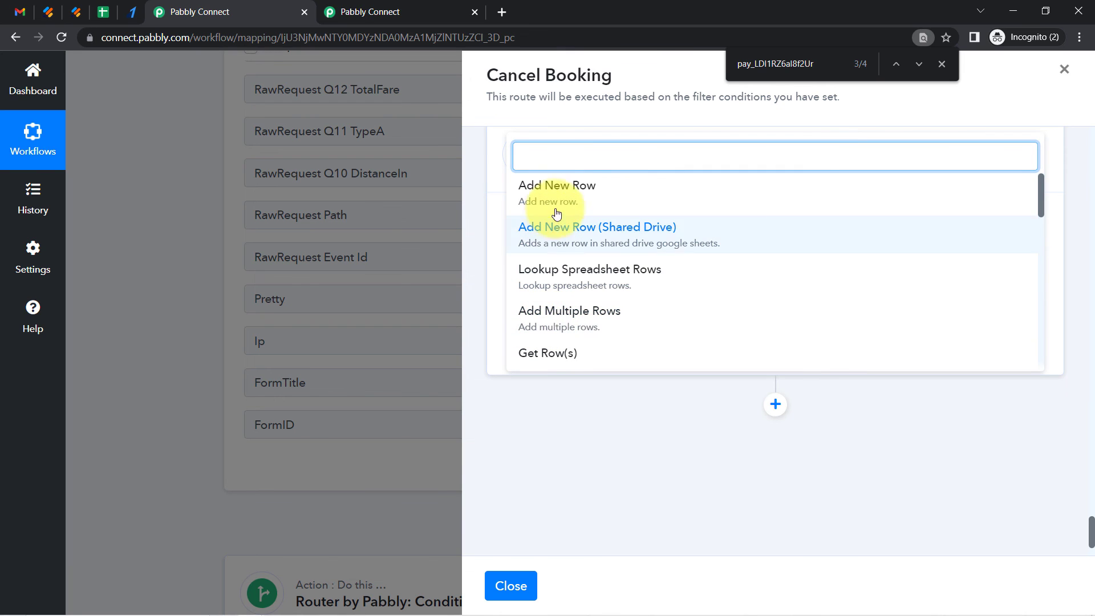
# Choose the Update Row action event and connect the Google Sheets account
pyautogui.write('update')
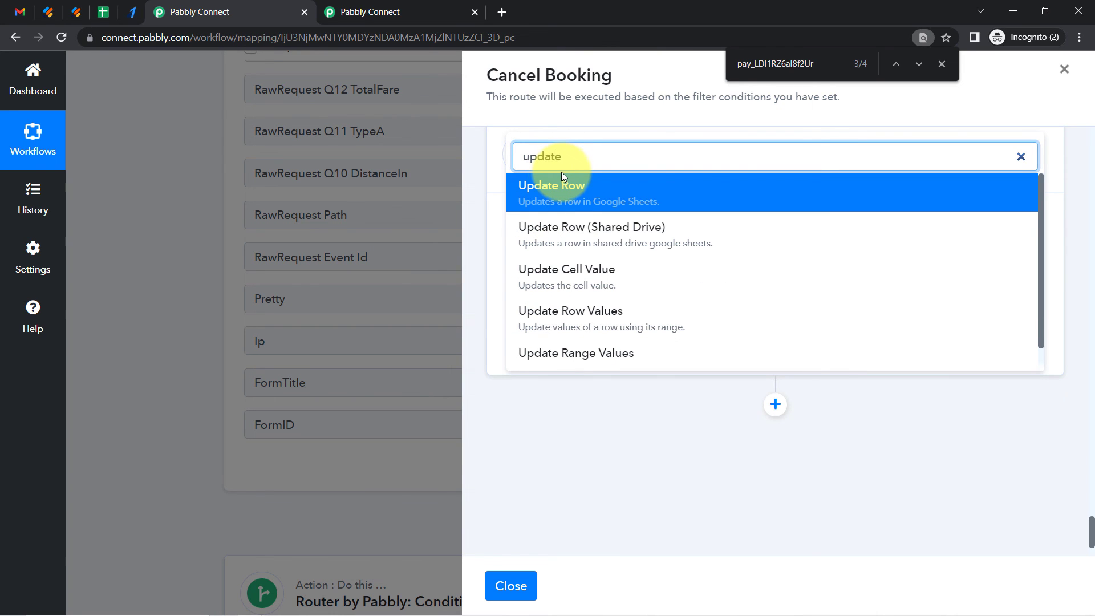
pyautogui.click(562, 174)
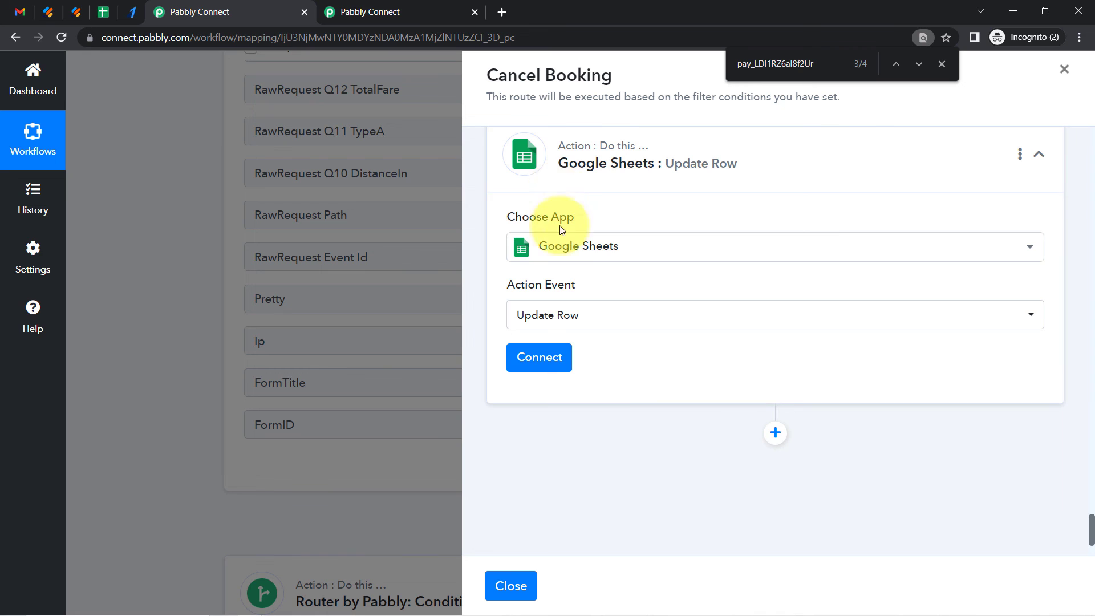
pyautogui.click(522, 368)
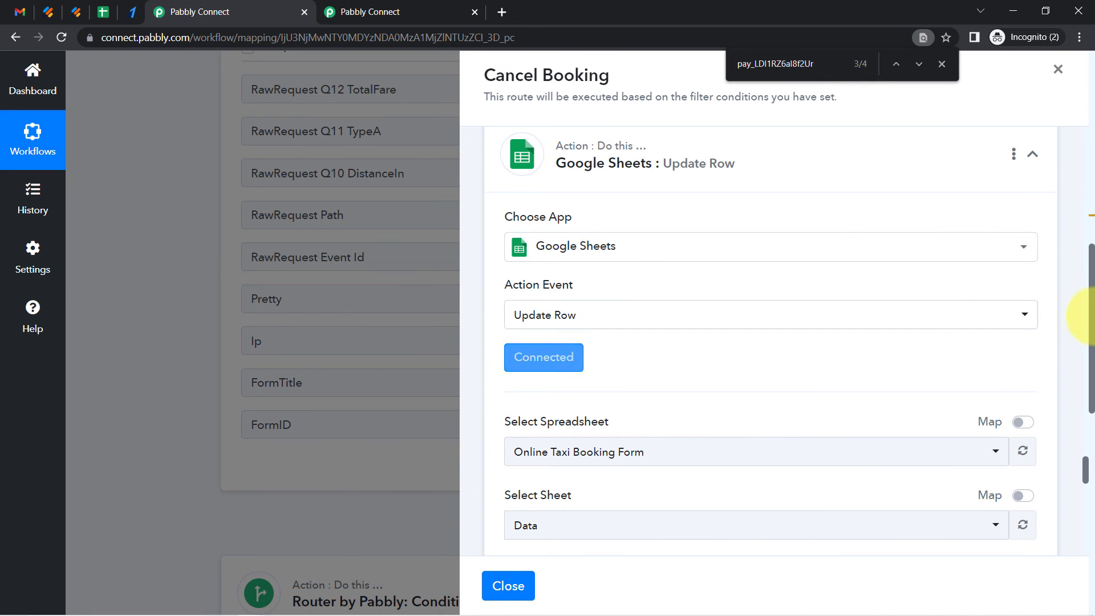
# Map the Row Index field to the RowIndex from the Lookup Spreadsheet Rows step
pyautogui.scroll(-2, 1091, 338)
pyautogui.scroll(-2, 1091, 338)
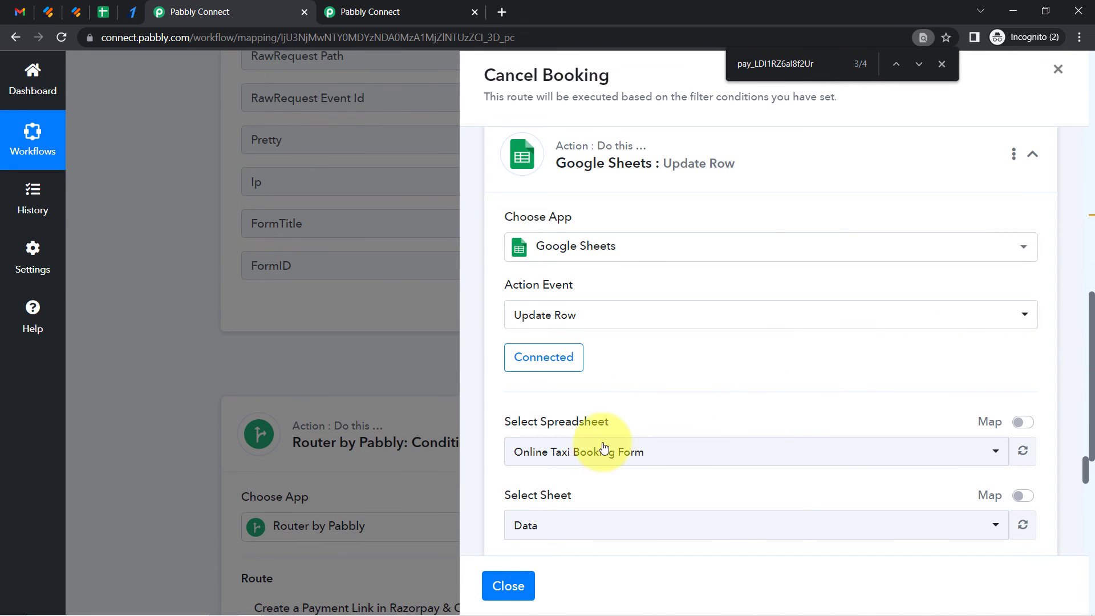
pyautogui.moveTo(1085, 471); pyautogui.dragTo(1085, 493)
pyautogui.click(626, 273)
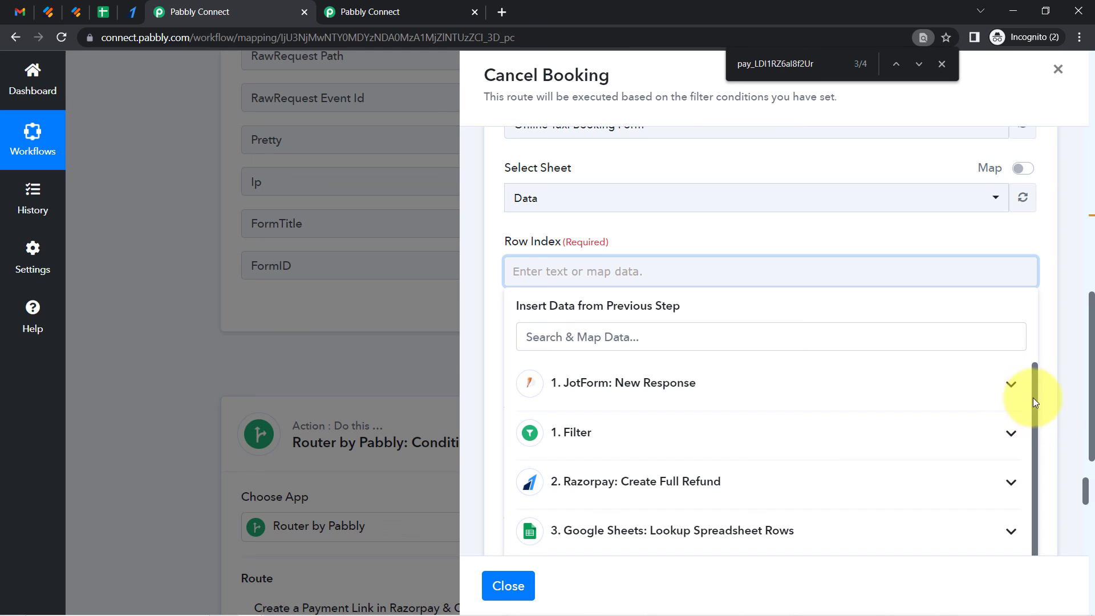
pyautogui.moveTo(1037, 399); pyautogui.dragTo(1042, 476)
pyautogui.click(779, 520)
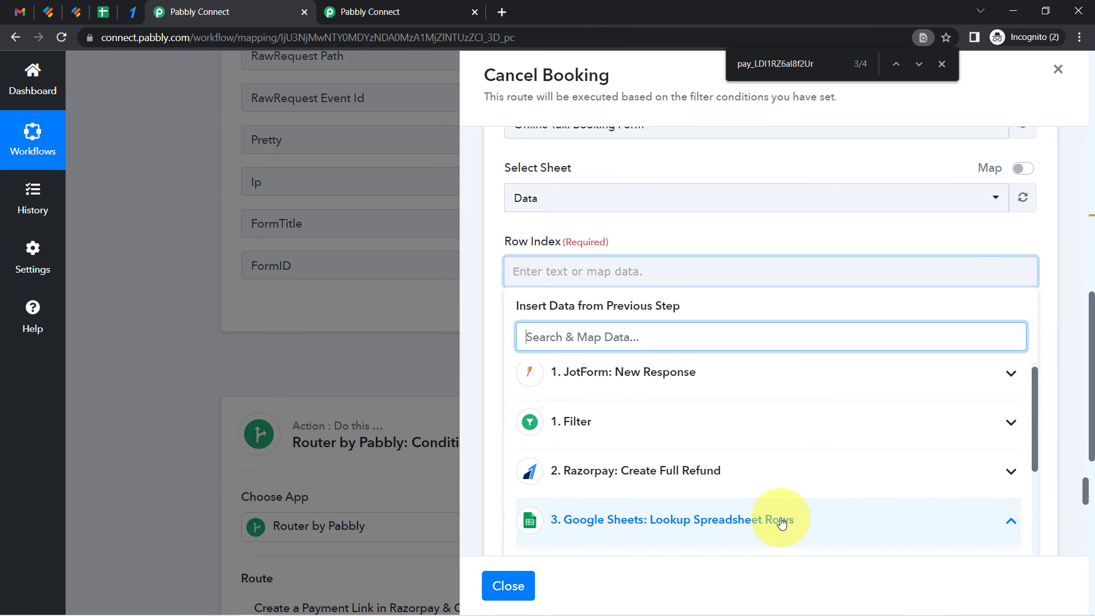
pyautogui.moveTo(1037, 383); pyautogui.dragTo(1022, 482)
pyautogui.click(697, 396)
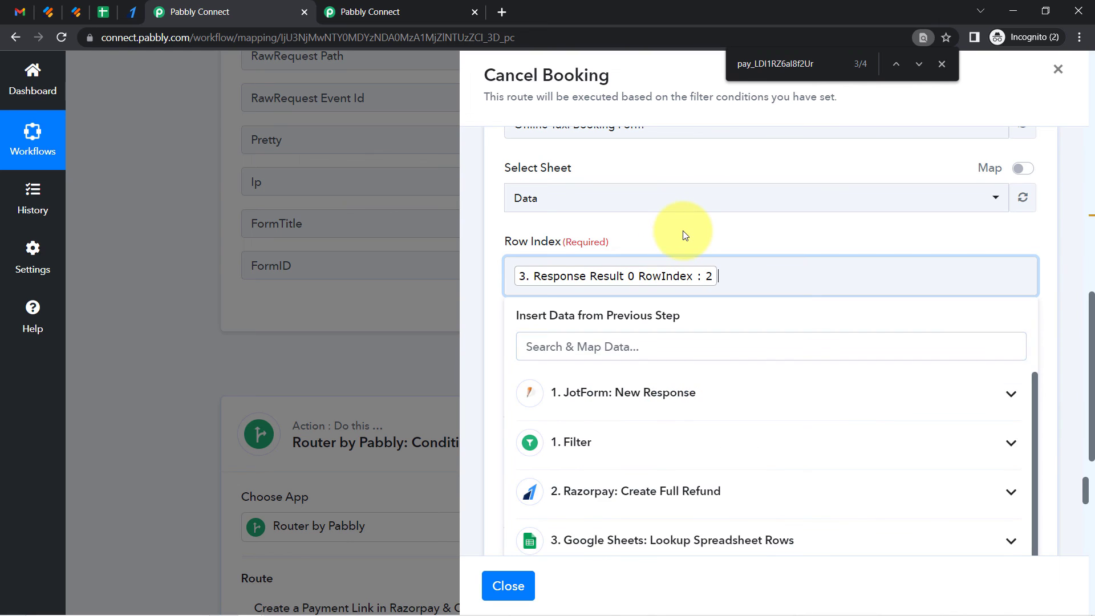
pyautogui.click(679, 234)
# Review the row's column fields down to Status and Payment Id
pyautogui.click(539, 368)
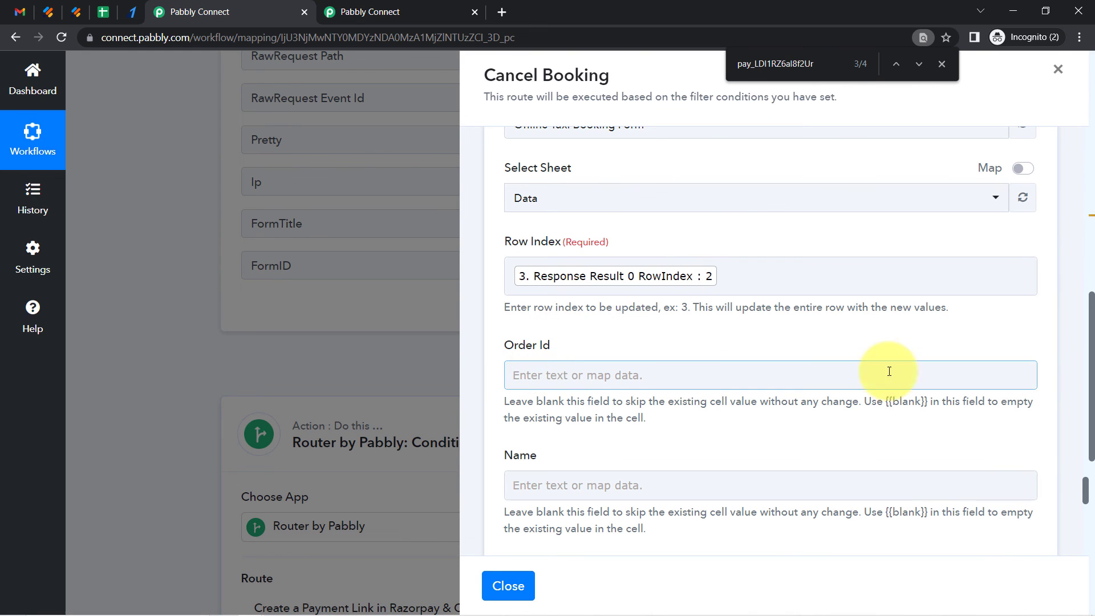
pyautogui.click(1087, 494)
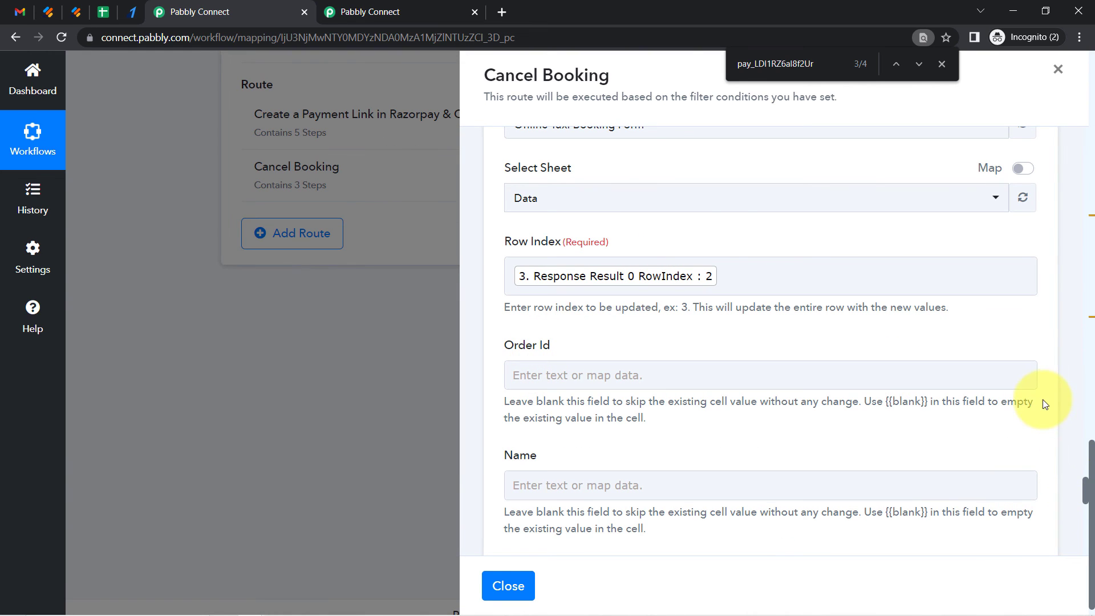
pyautogui.scroll(4, 1039, 430)
pyautogui.scroll(-13, 1085, 479)
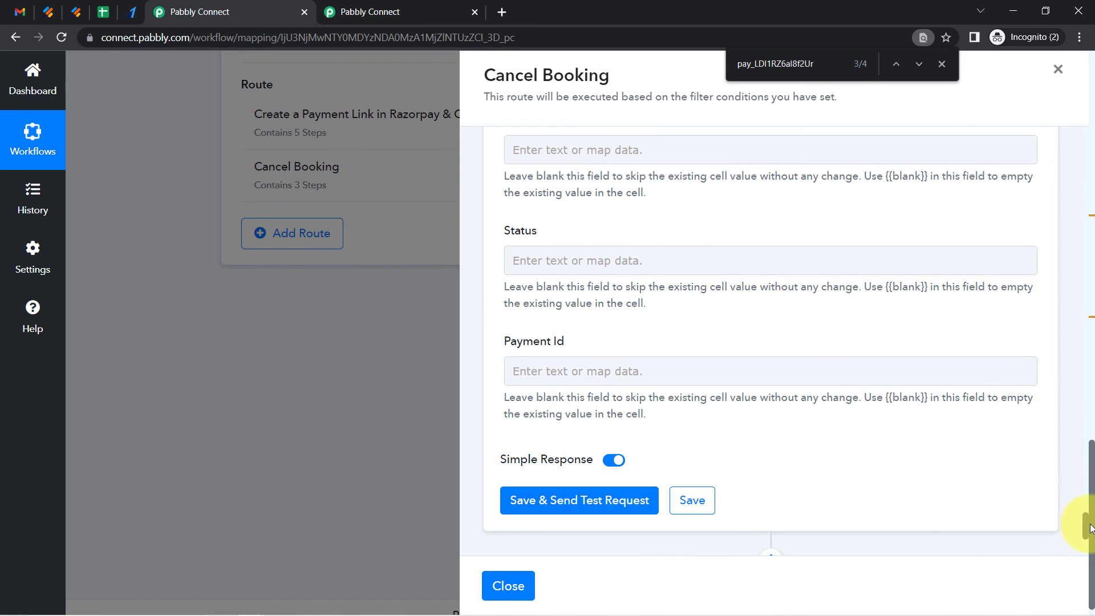
# Set the Update Row Status field to the text Refund, after checking the Status column in the booking sheet
pyautogui.moveTo(521, 241); pyautogui.dragTo(529, 238)
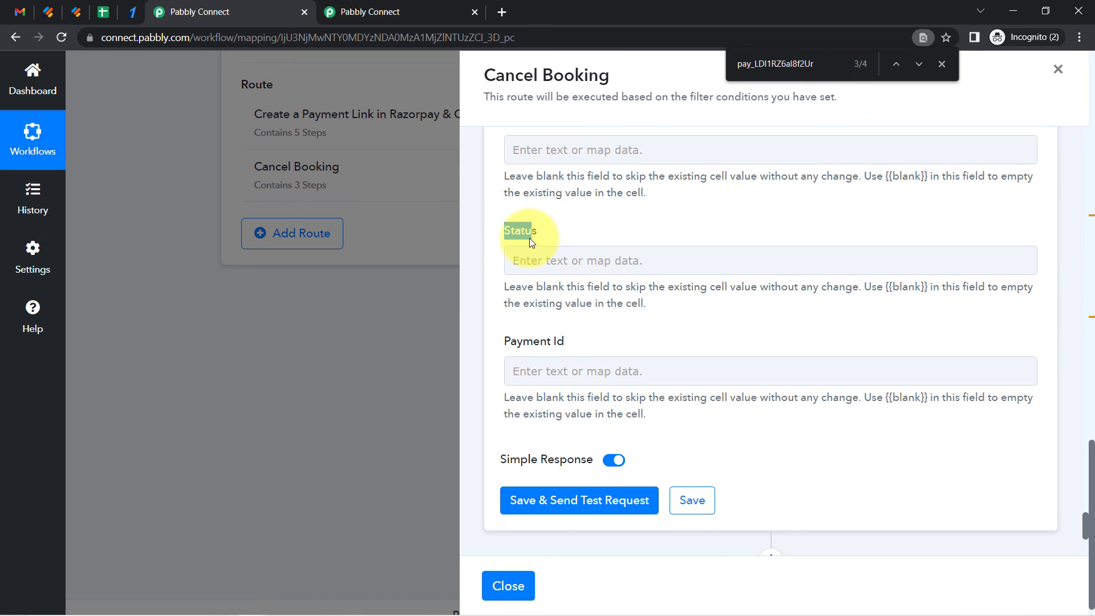
pyautogui.click(102, 12)
pyautogui.click(817, 240)
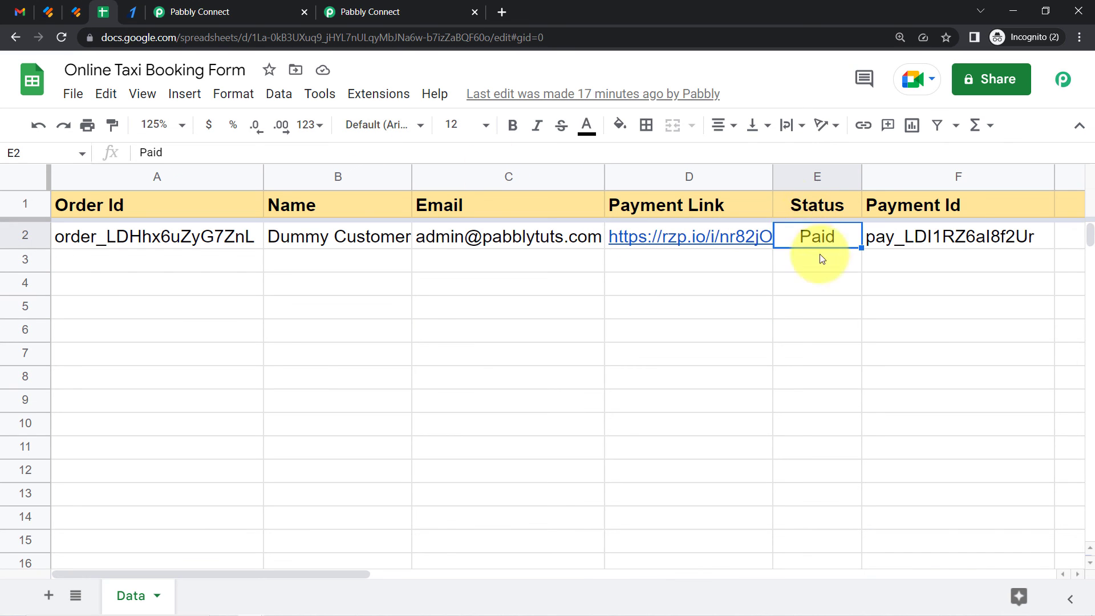
pyautogui.click(256, 11)
pyautogui.click(529, 255)
pyautogui.write('Refund')
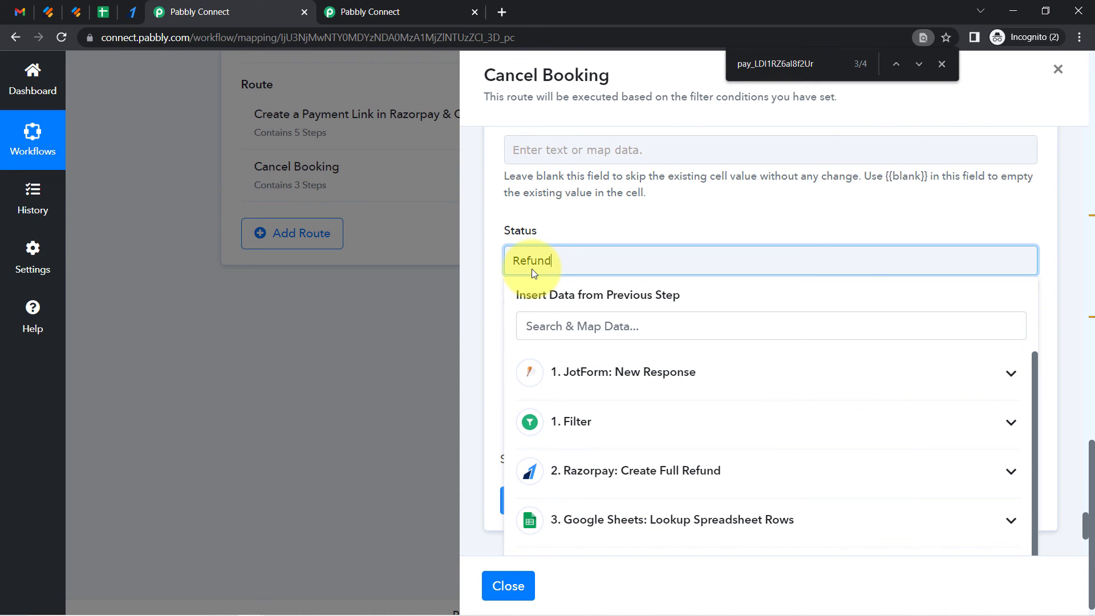
pyautogui.click(548, 221)
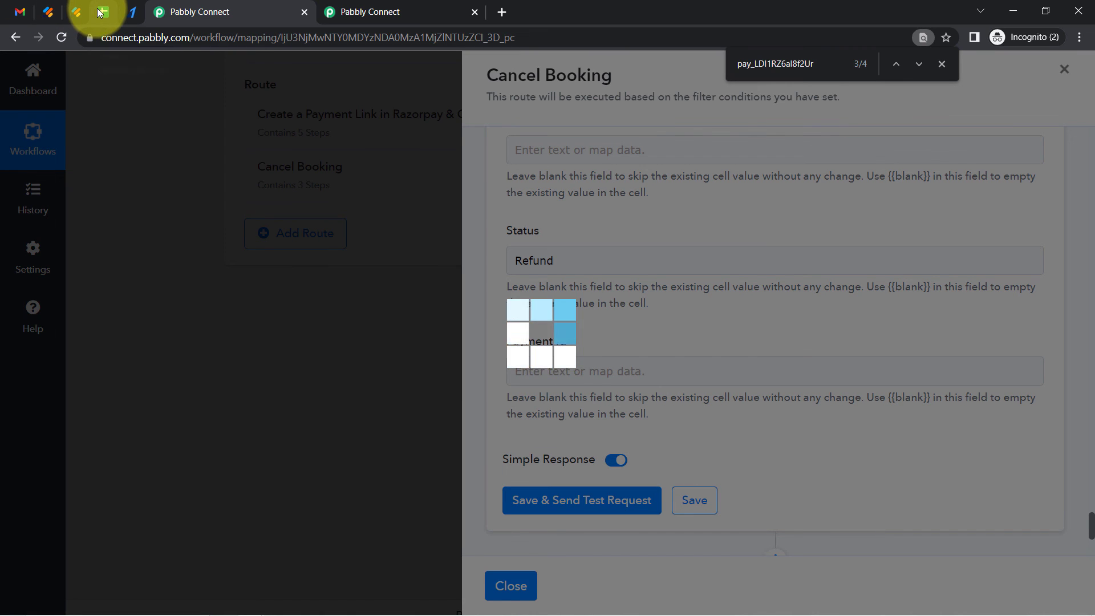
# Check the booking row's Status in the Online Taxi Booking Form sheet
pyautogui.click(100, 12)
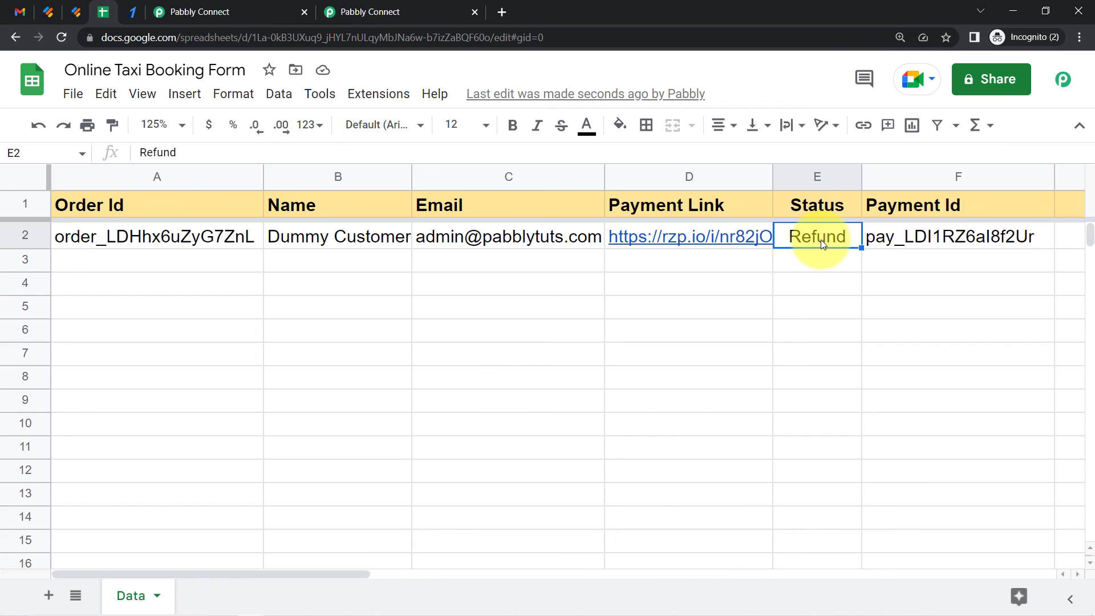
pyautogui.click(174, 6)
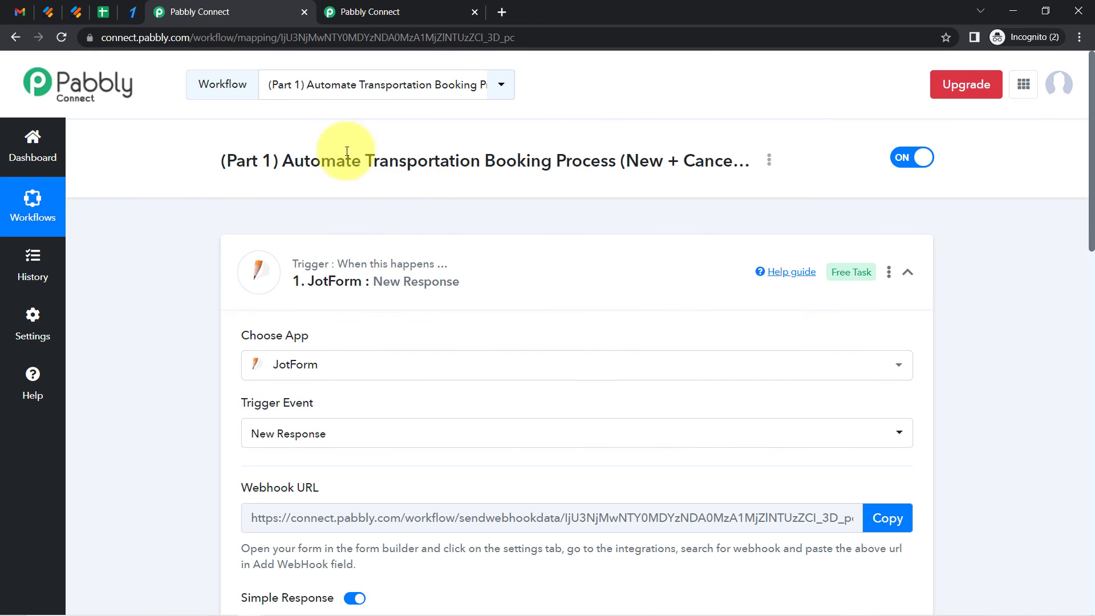
# Open the Online Taxi Booking form, select New Booking and set Number of Person to 4
pyautogui.click(78, 13)
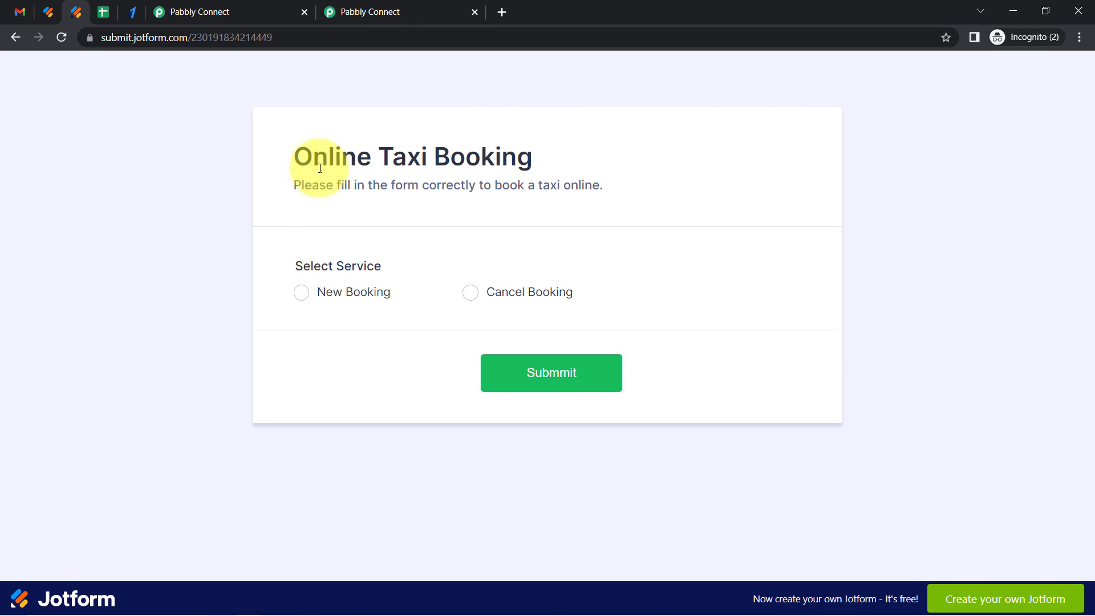
pyautogui.moveTo(311, 156); pyautogui.dragTo(448, 187)
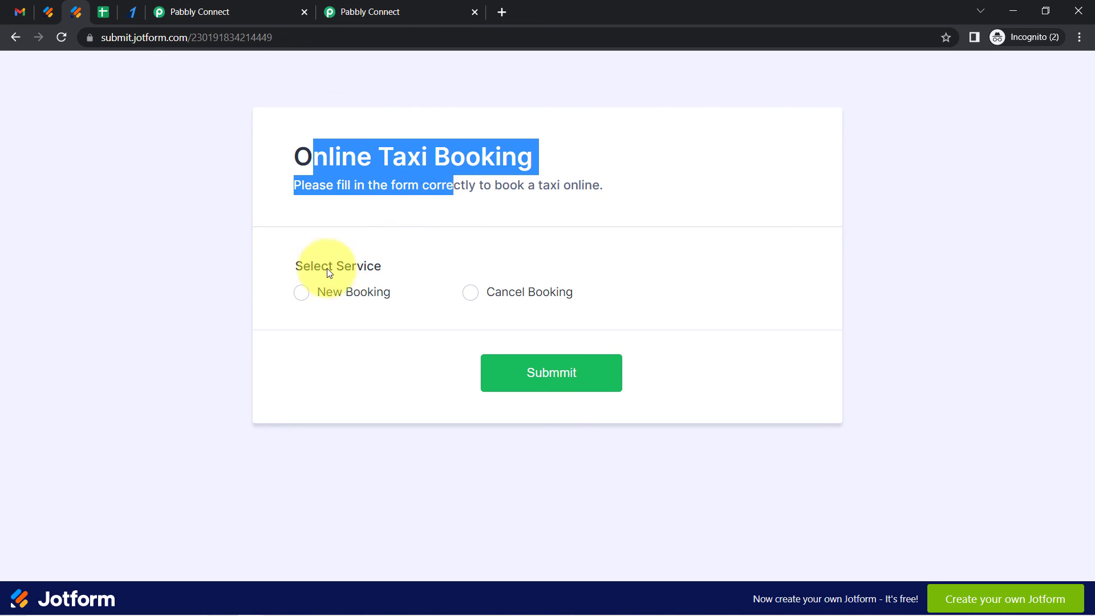
pyautogui.click(298, 293)
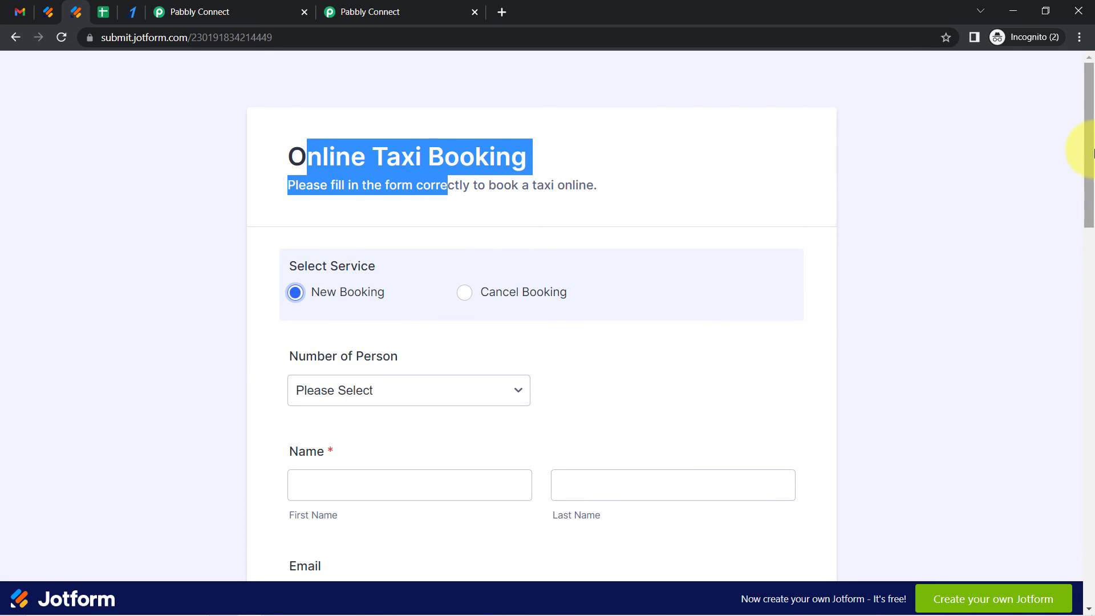
pyautogui.moveTo(1092, 150); pyautogui.dragTo(1080, 224)
pyautogui.click(341, 133)
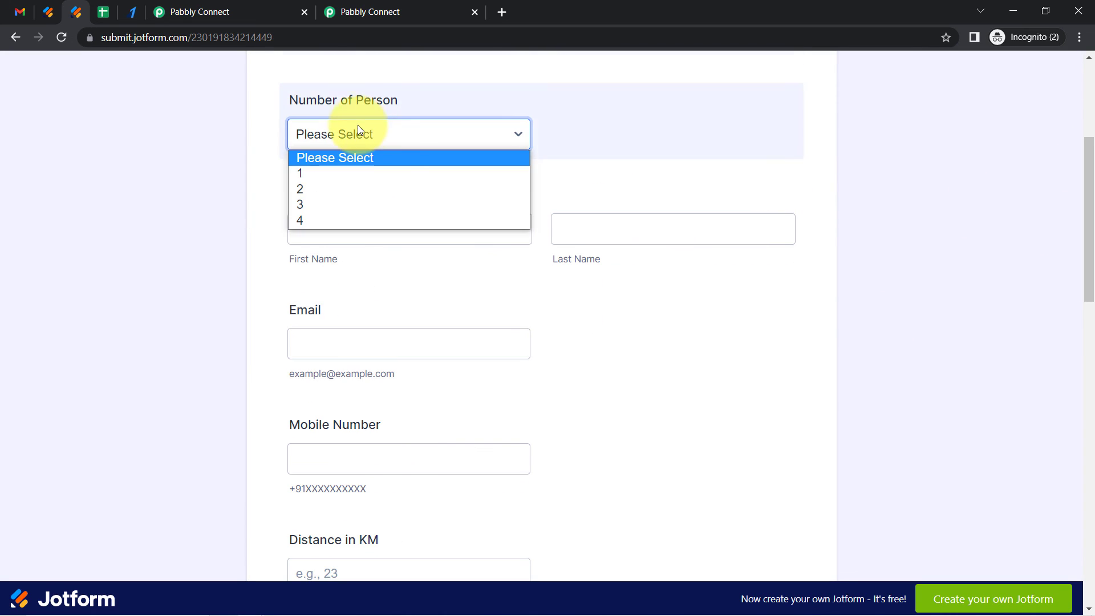
pyautogui.click(312, 221)
# Fill in the name as Test Customer, plus the customer's e-mail address and mobile number
pyautogui.click(330, 227)
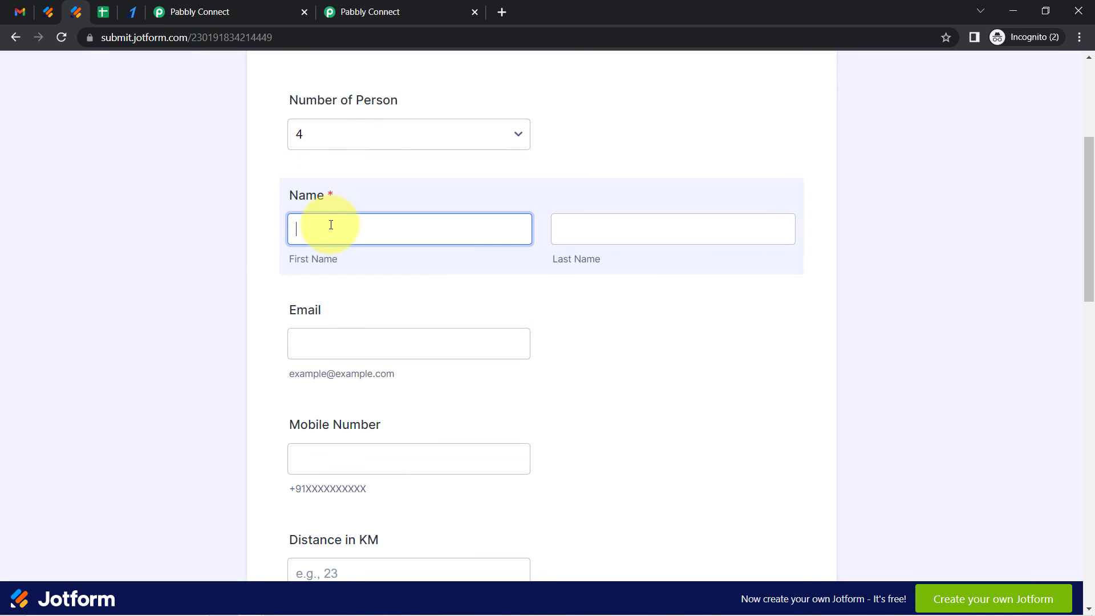
pyautogui.write('Test')
pyautogui.press('Tab')
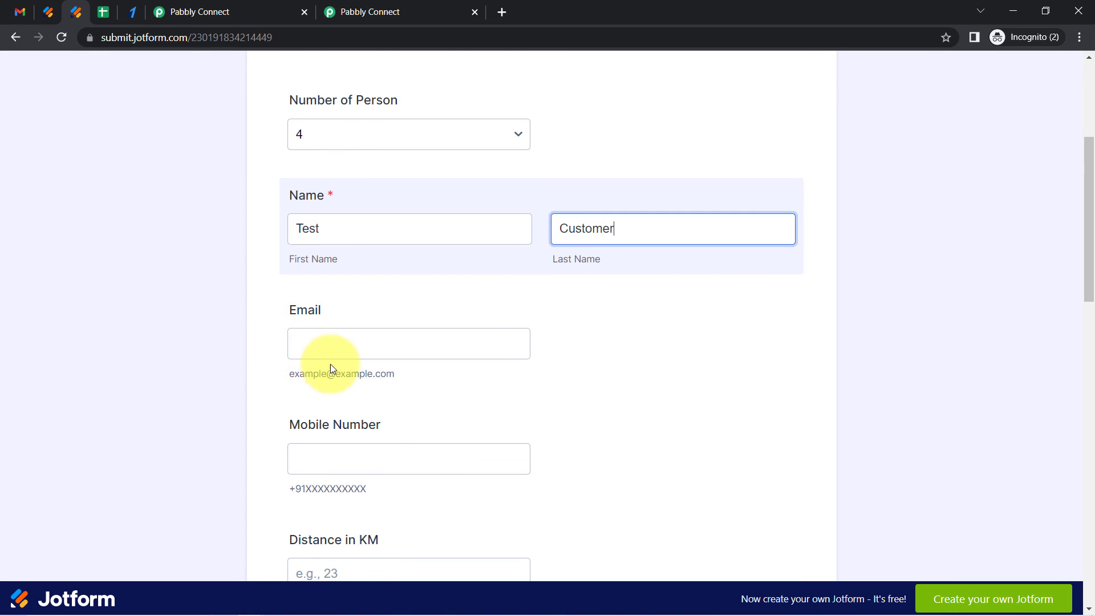
pyautogui.click(351, 339)
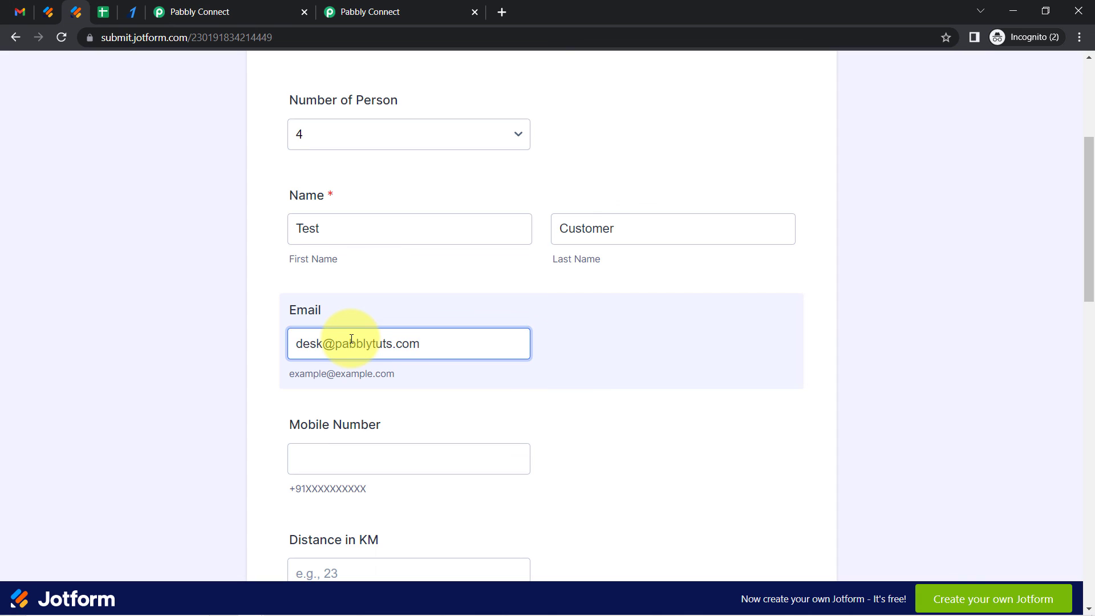
pyautogui.click(325, 452)
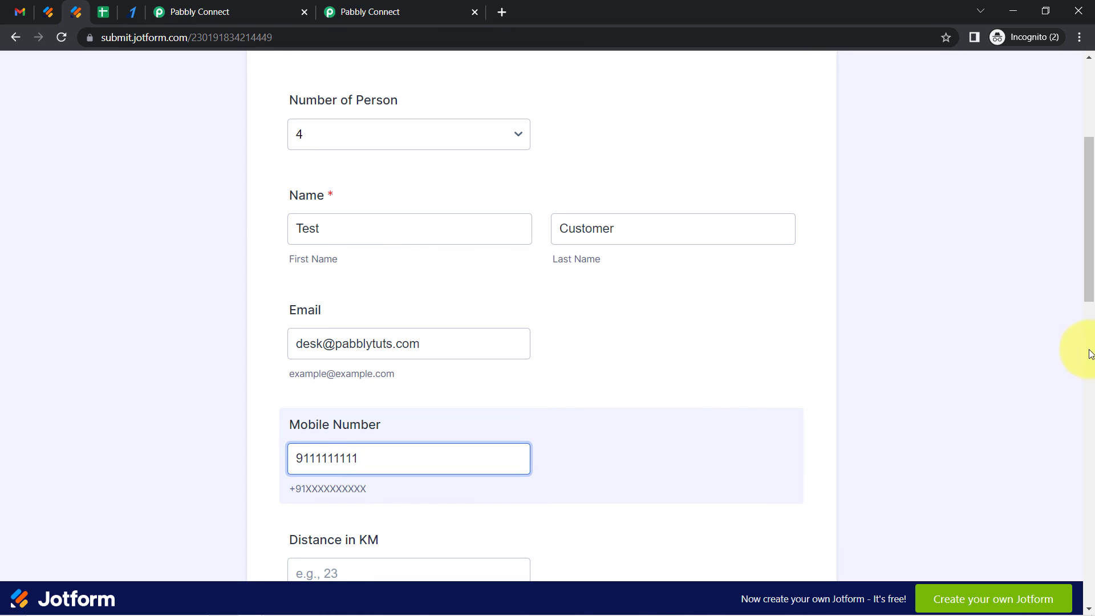
# Enter the travel distance and the pick-up address fields
pyautogui.scroll(-2, 1093, 310)
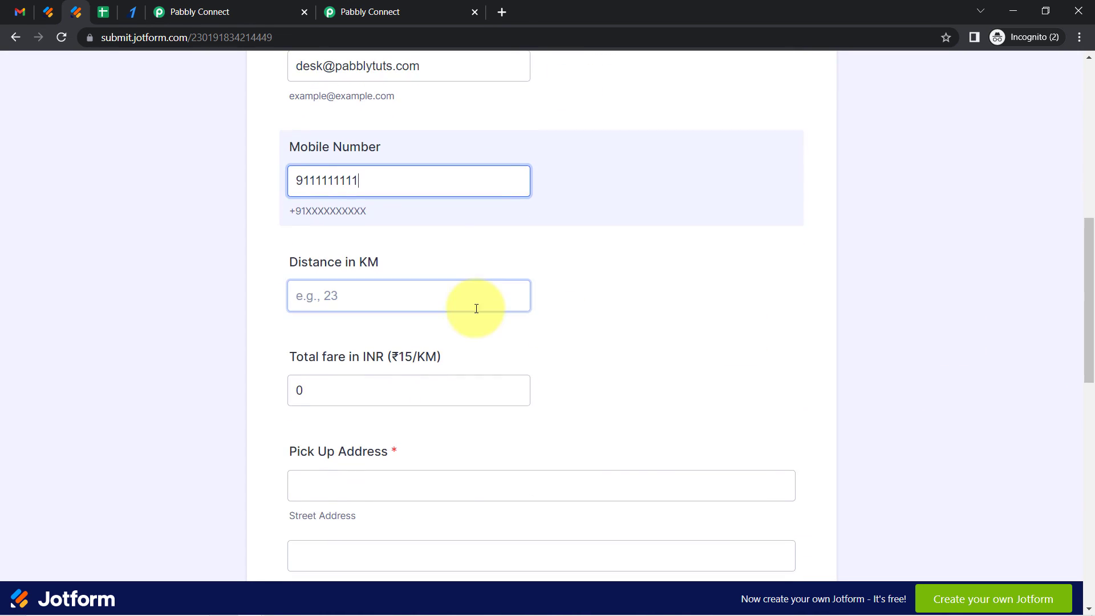
pyautogui.click(391, 286)
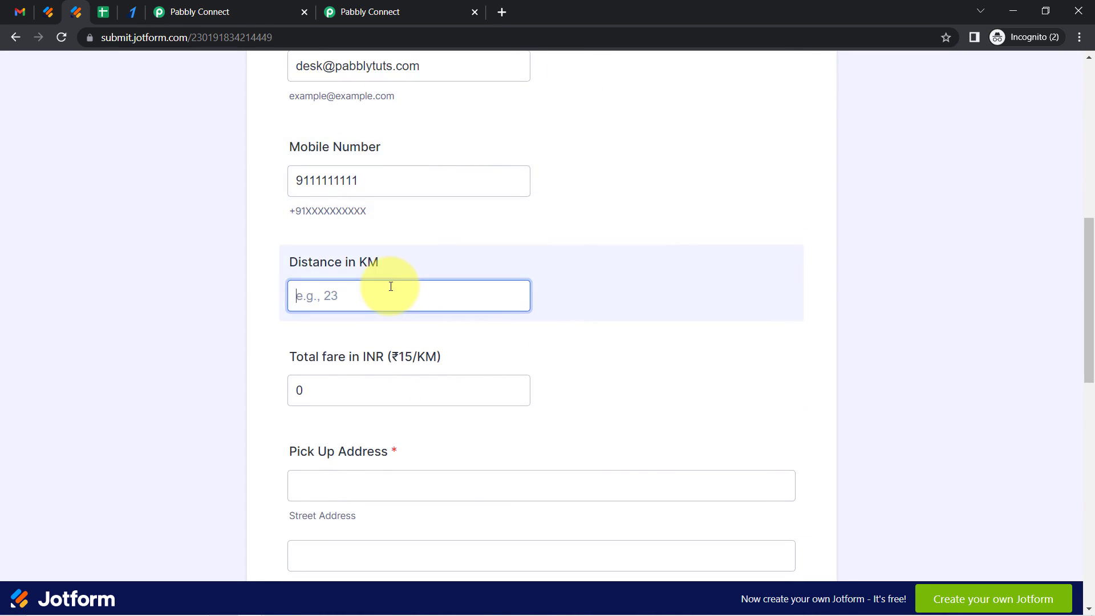
pyautogui.moveTo(1089, 346); pyautogui.dragTo(1091, 556)
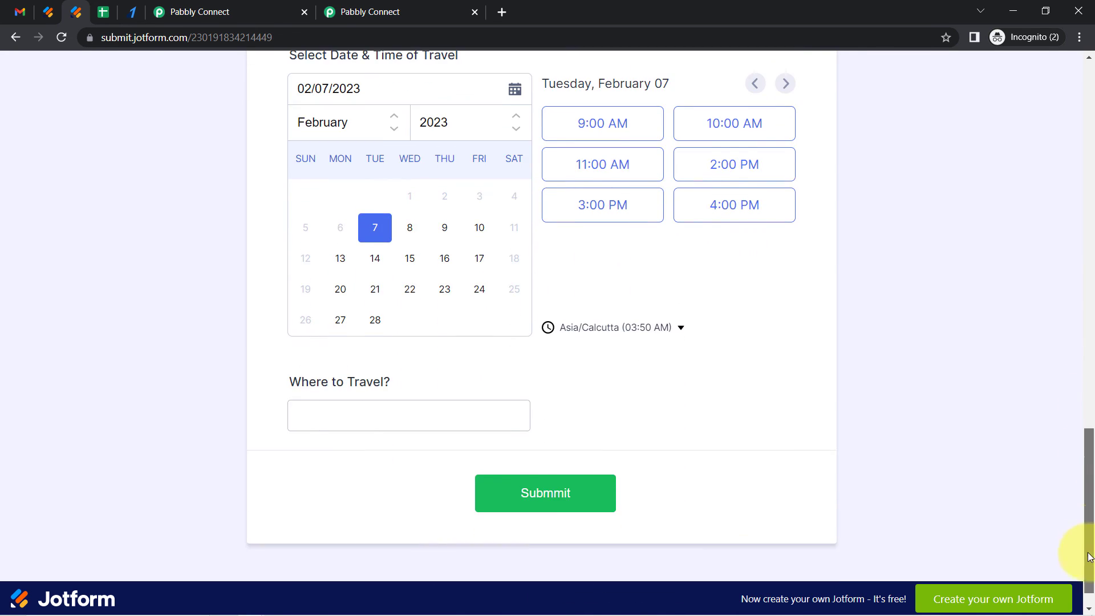
# Choose February 23, 2023 at 3:00 PM as the travel slot and enter Bhojpur as the destination
pyautogui.click(449, 288)
pyautogui.click(622, 206)
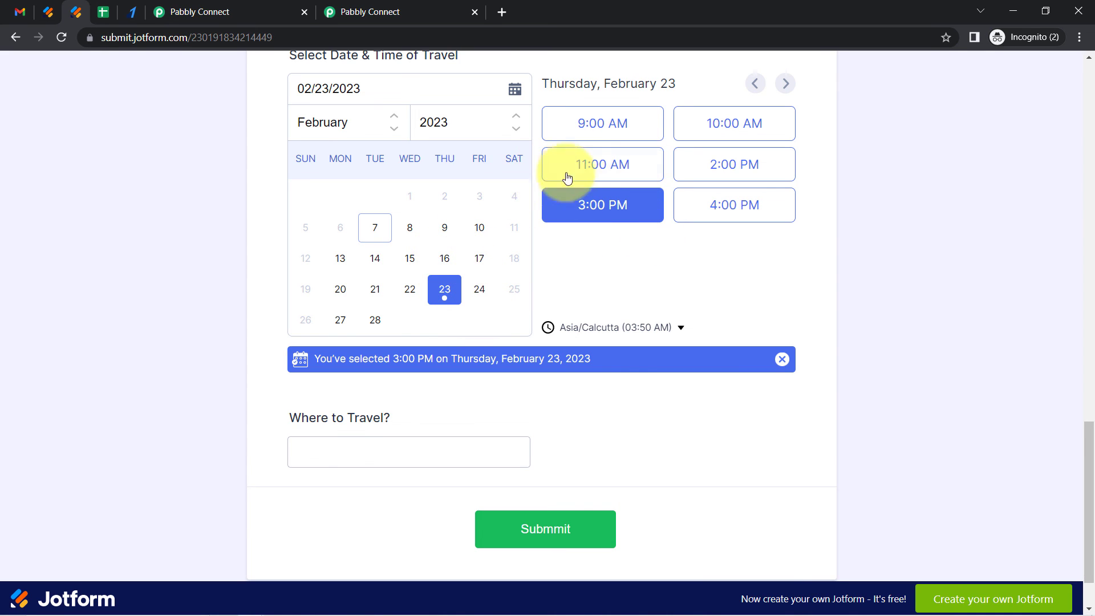
pyautogui.click(342, 451)
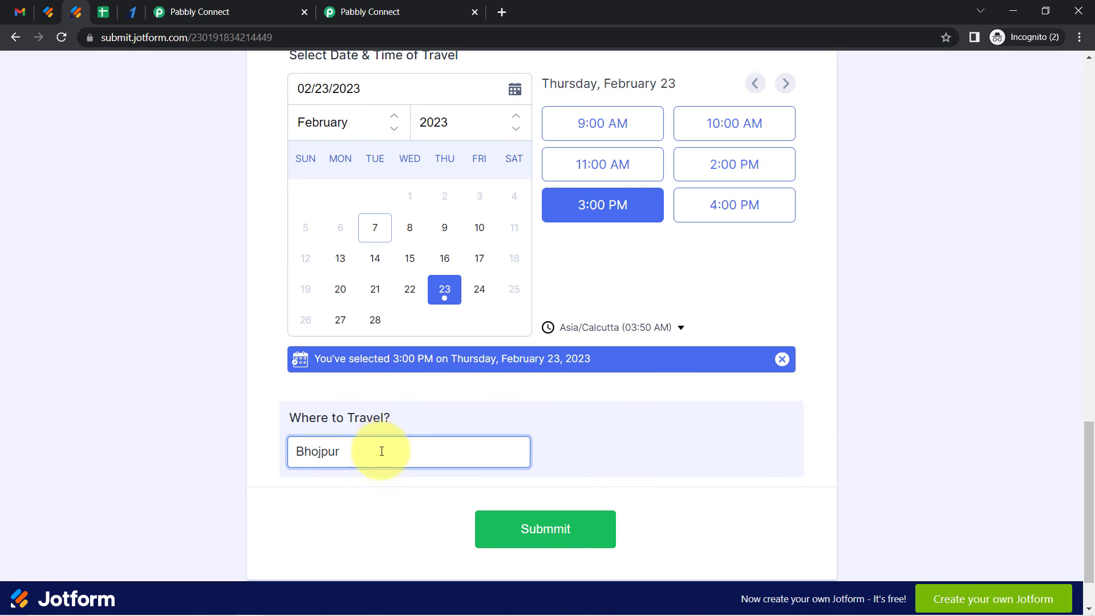
# Review the filled form and submit the booking
pyautogui.moveTo(1087, 496); pyautogui.dragTo(1085, 381)
pyautogui.click(448, 172)
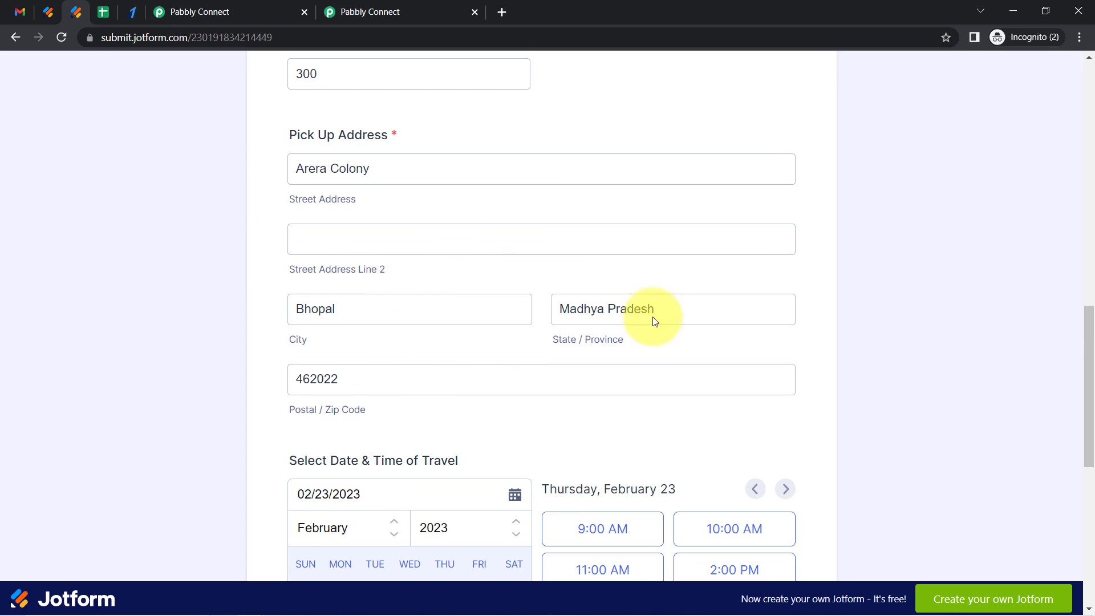
pyautogui.moveTo(1091, 372); pyautogui.dragTo(1088, 502)
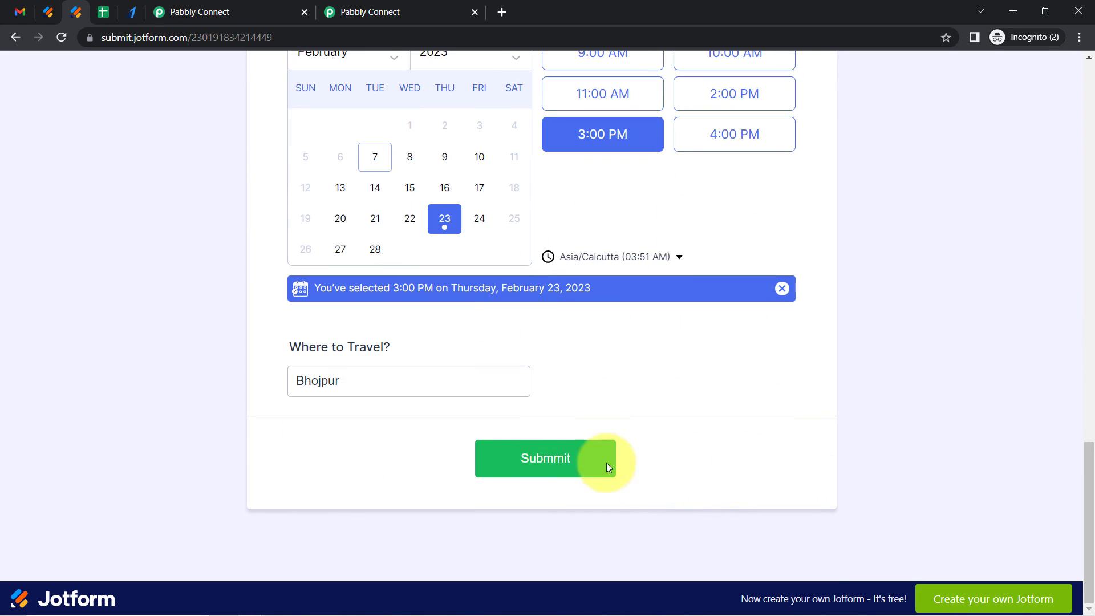
pyautogui.click(556, 463)
# Inspect the new booking row's Status in the sheet
pyautogui.click(103, 12)
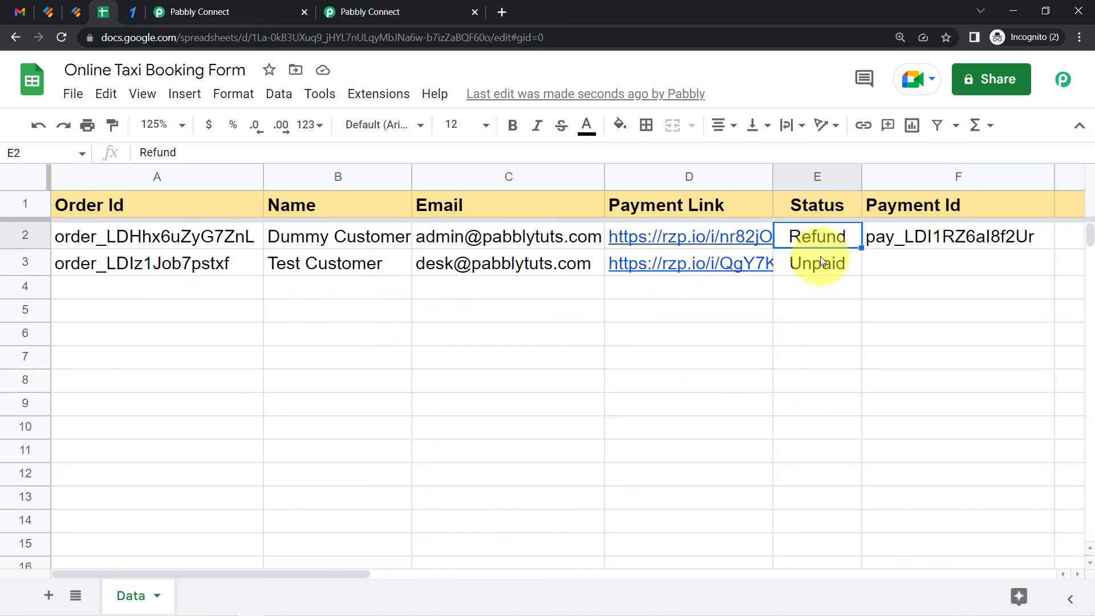
pyautogui.click(812, 269)
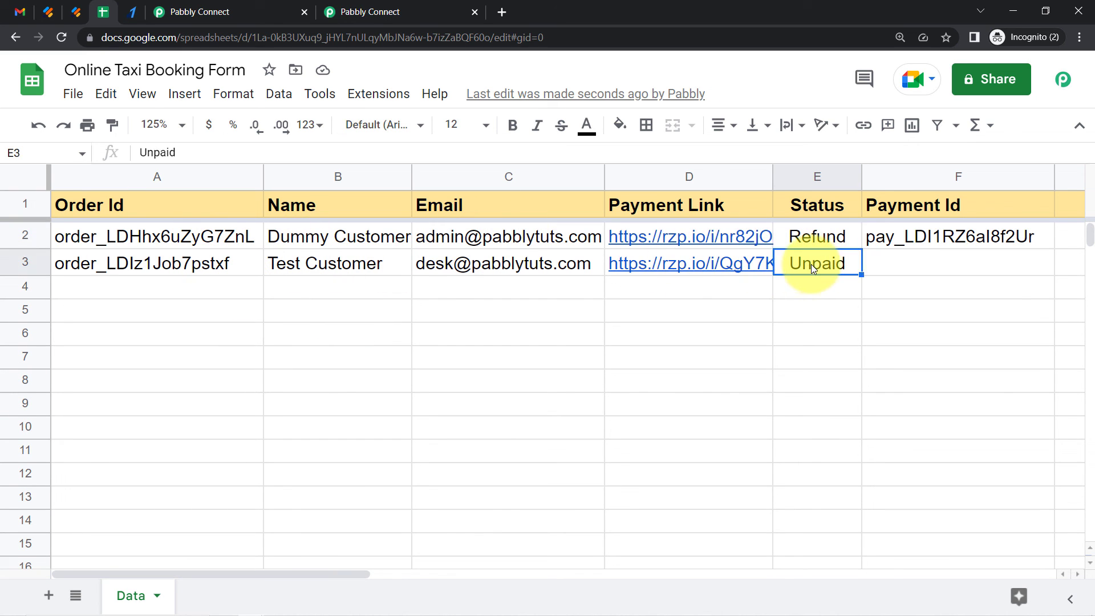
pyautogui.click(15, 8)
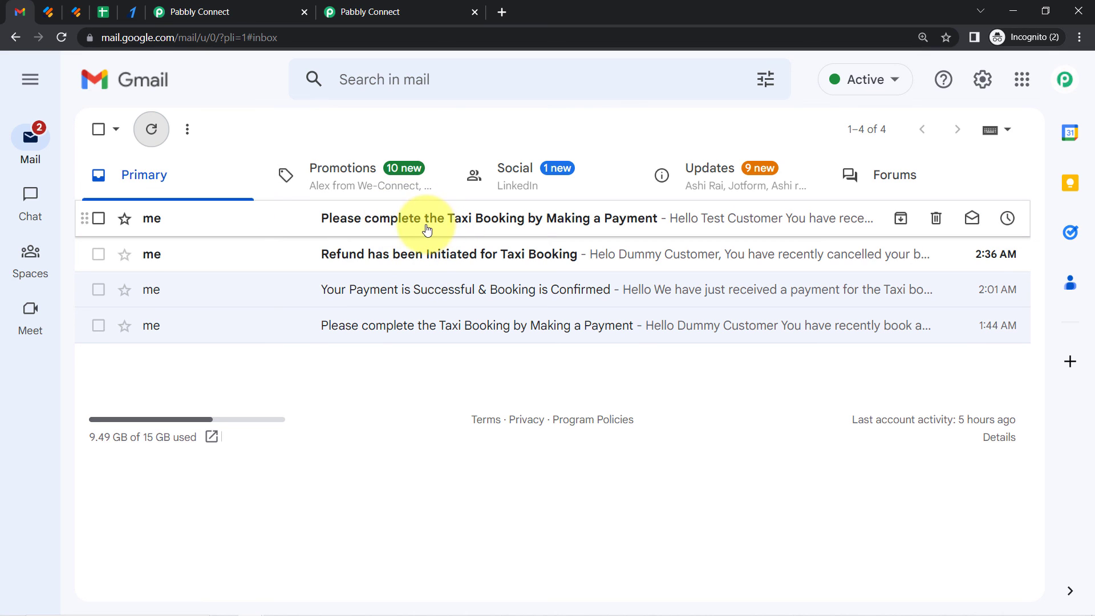
# Open the payment request e-mail and follow its Razorpay payment link
pyautogui.click(503, 224)
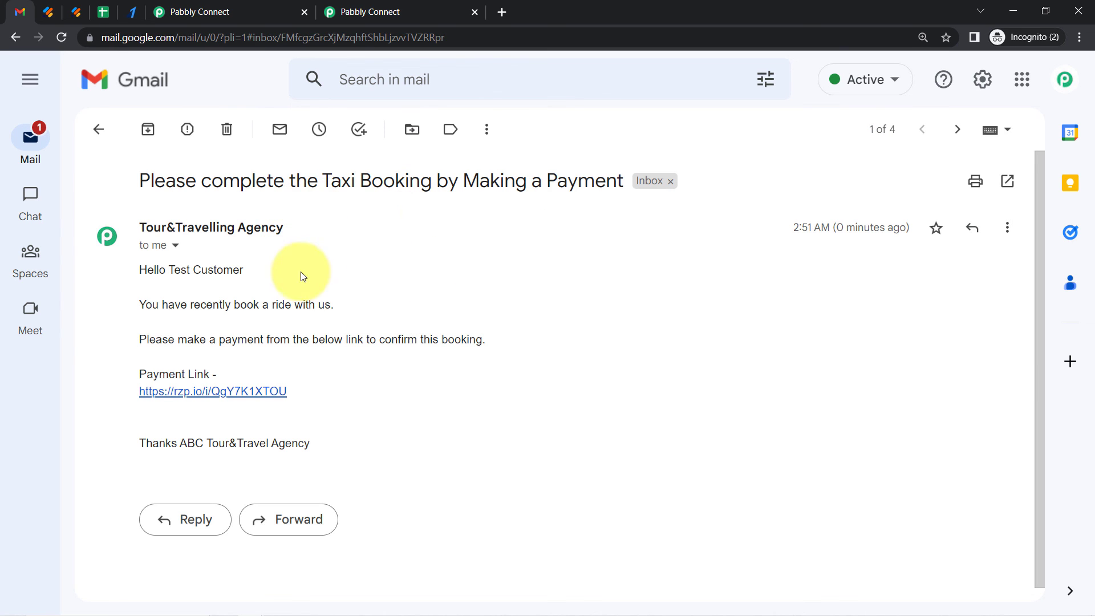
pyautogui.click(197, 391)
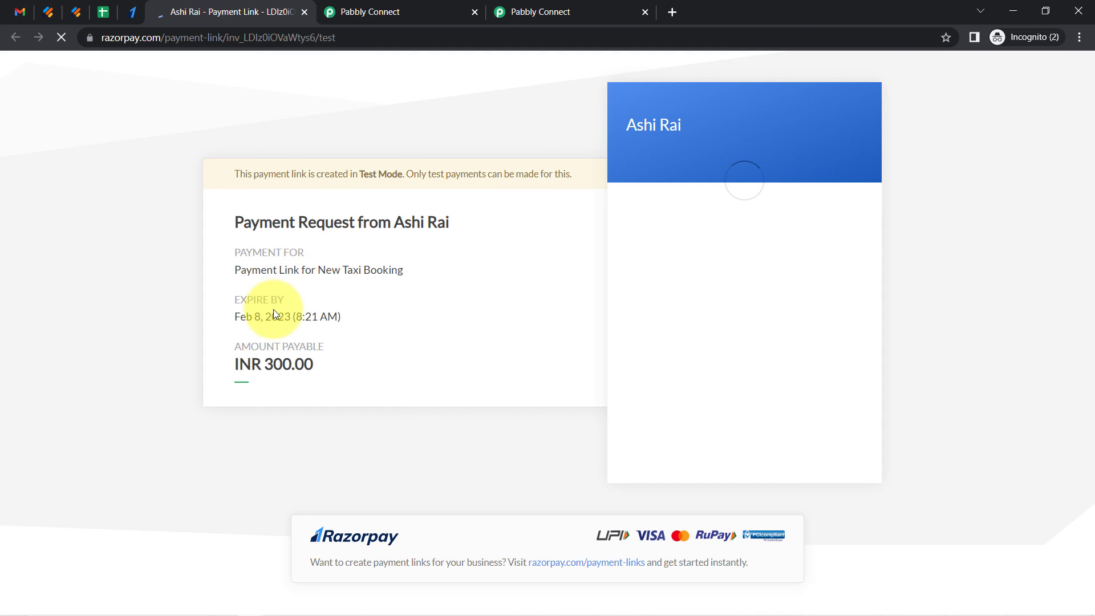
pyautogui.moveTo(253, 270); pyautogui.dragTo(376, 271)
pyautogui.moveTo(222, 320); pyautogui.dragTo(293, 325)
pyautogui.moveTo(264, 382); pyautogui.dragTo(304, 357)
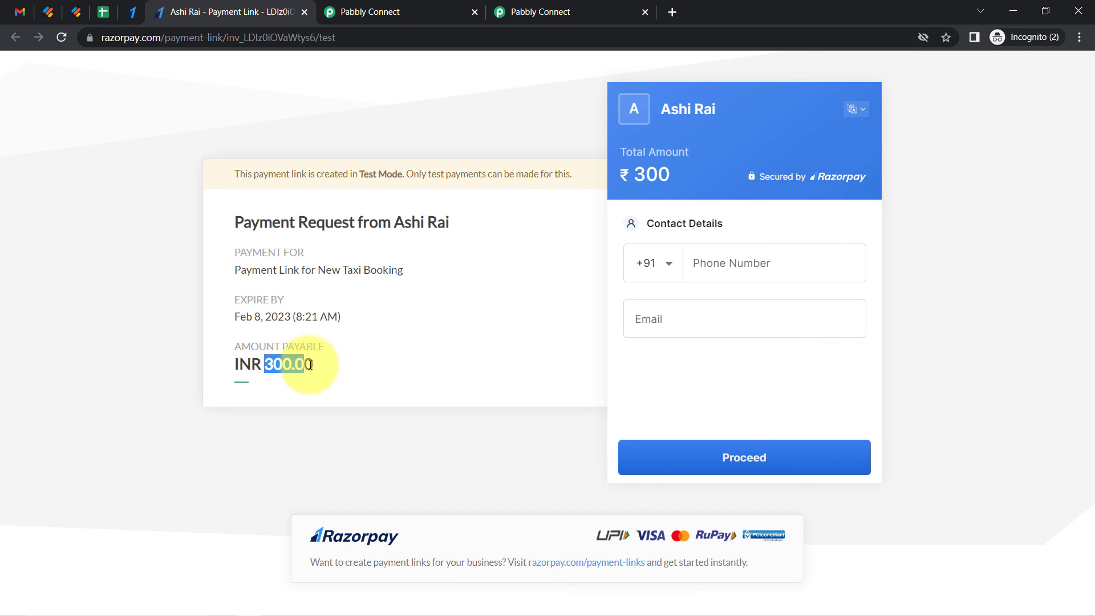
# Enter the contact phone number and e-mail on the payment page and proceed
pyautogui.click(805, 253)
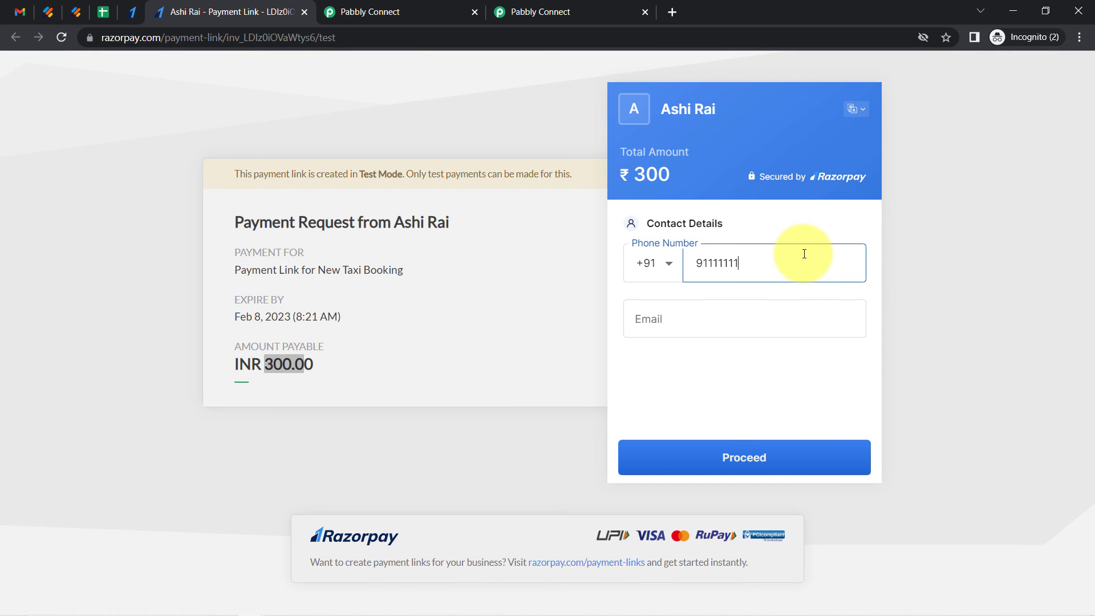
pyautogui.press('Tab')
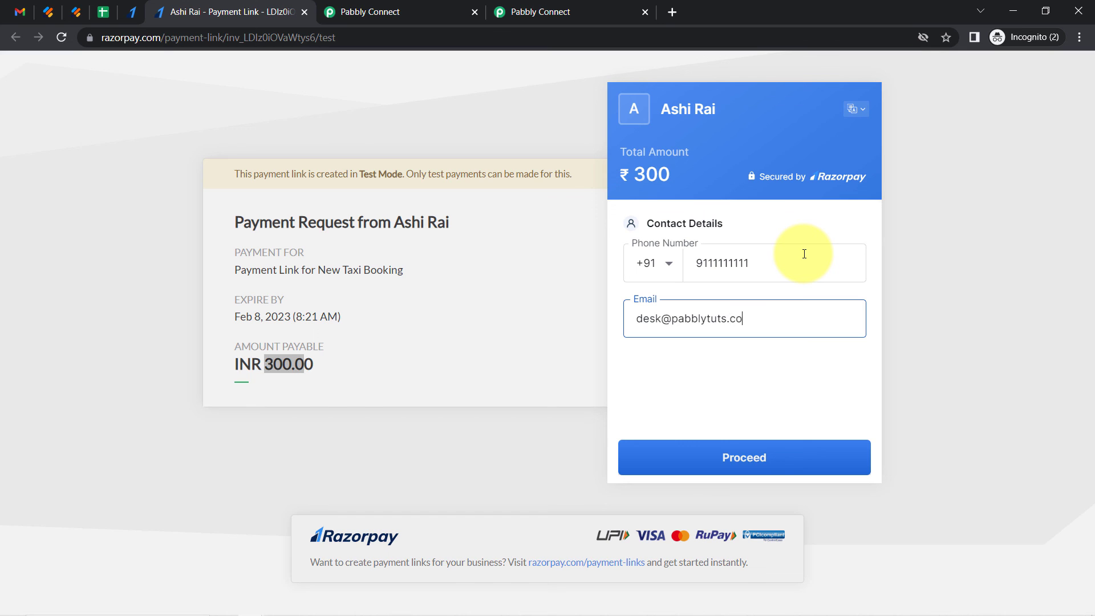
pyautogui.click(782, 457)
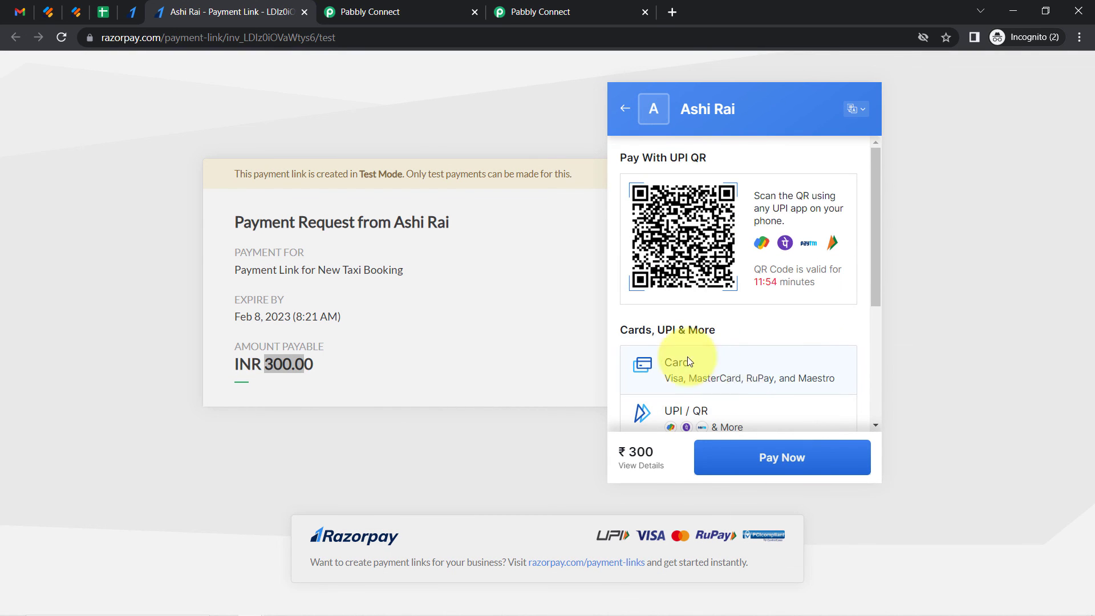
# Pay by card, filling in the card number, expiry, holder's name and CVV
pyautogui.click(711, 376)
pyautogui.click(701, 201)
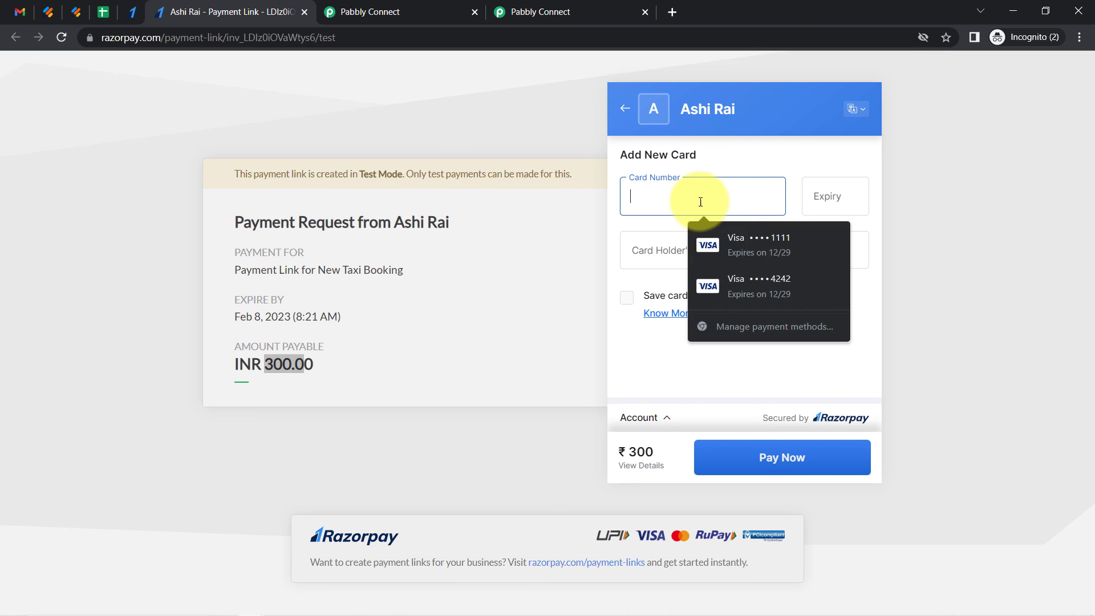
pyautogui.click(739, 245)
pyautogui.click(831, 255)
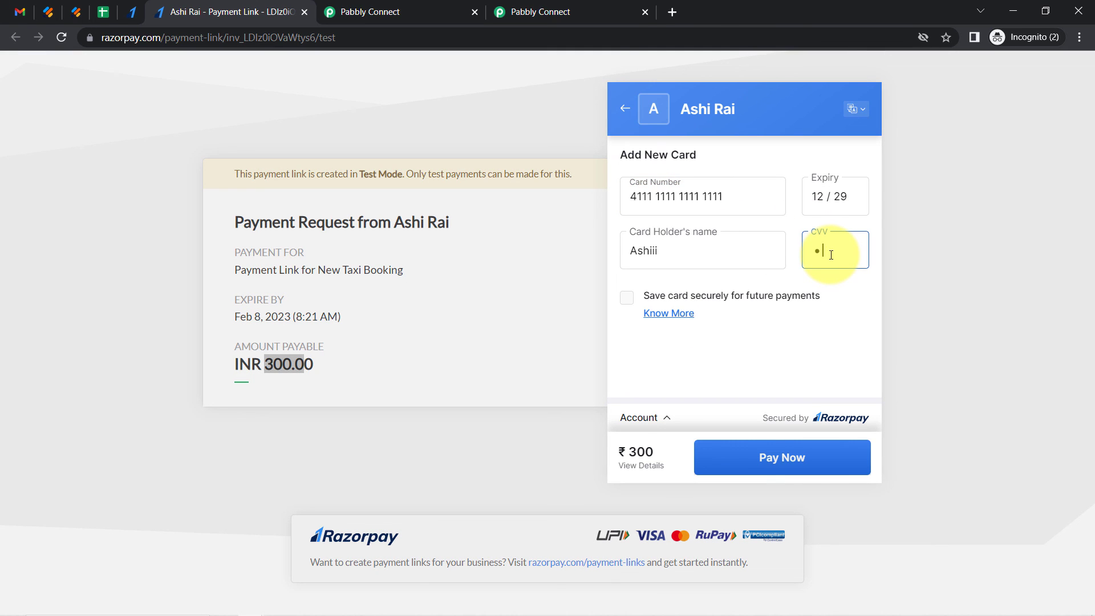
pyautogui.click(760, 471)
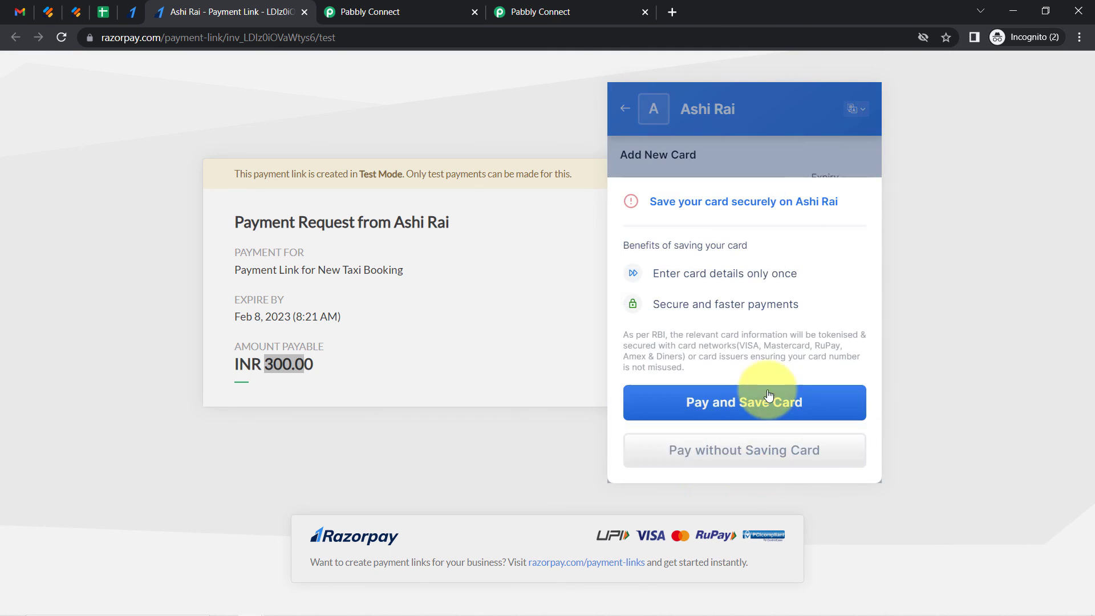
# Pay without saving the card, mark the demo bank payment as successful, and check the sheet
pyautogui.click(703, 460)
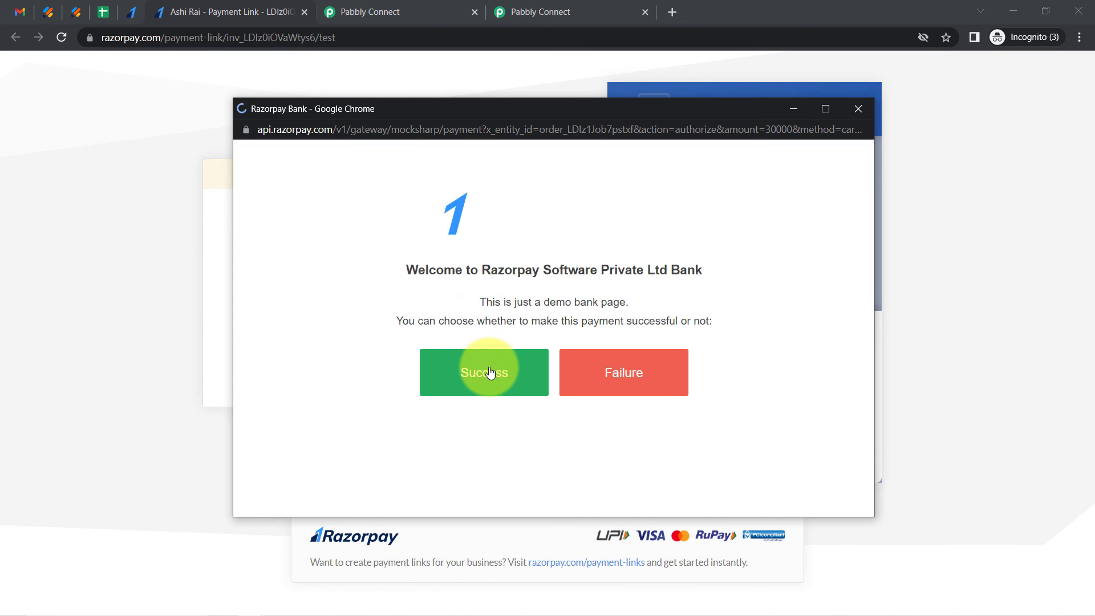
pyautogui.click(490, 371)
pyautogui.click(103, 12)
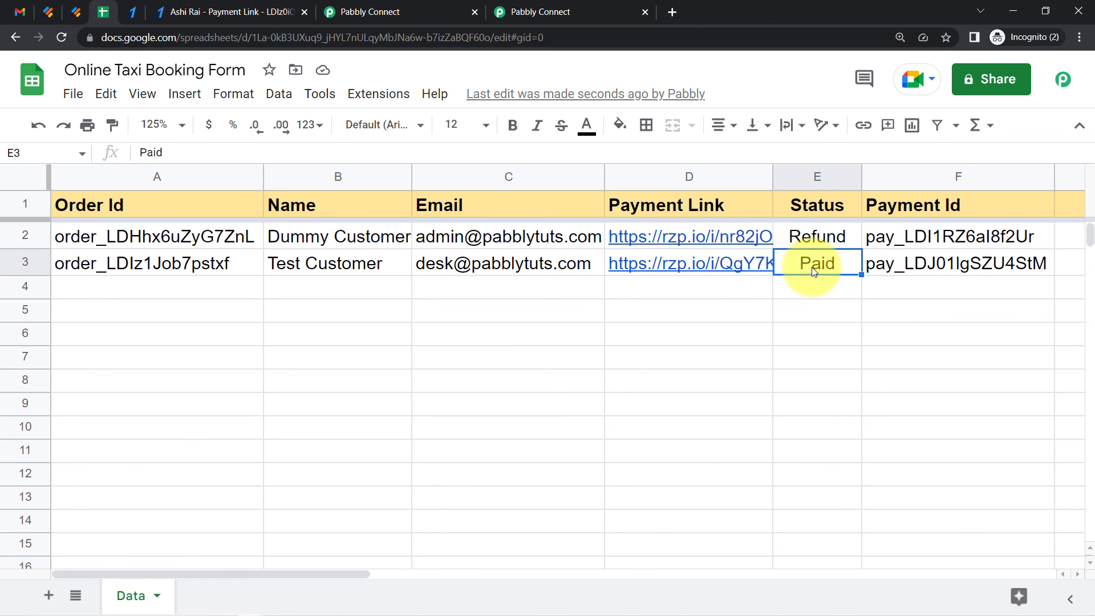
# Check the payment confirmation e-mail in the inbox and the payments list in the Razorpay dashboard
pyautogui.click(20, 12)
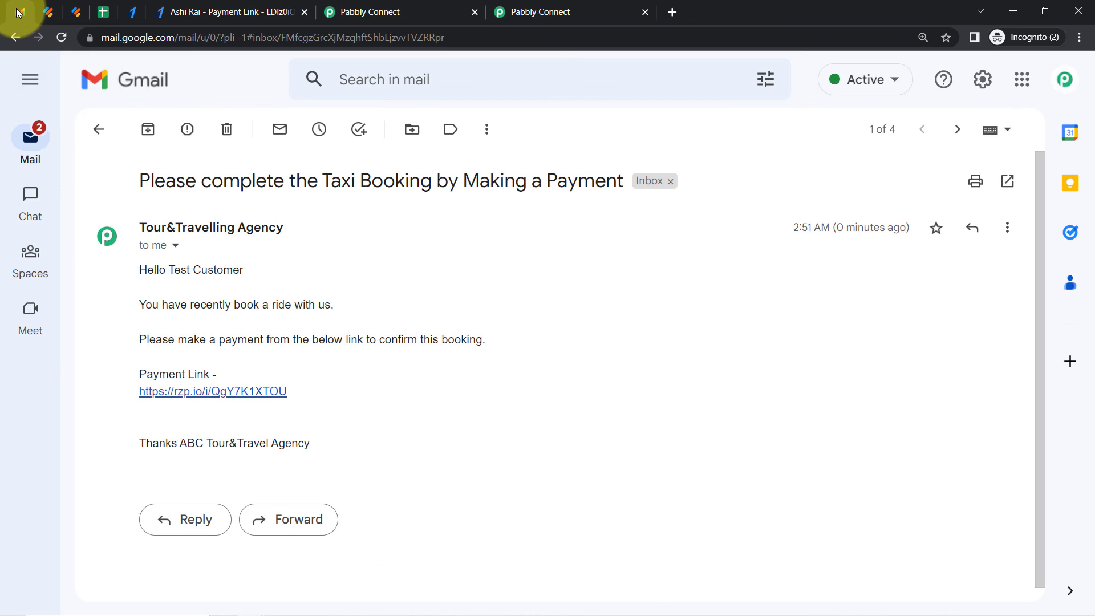
pyautogui.click(95, 129)
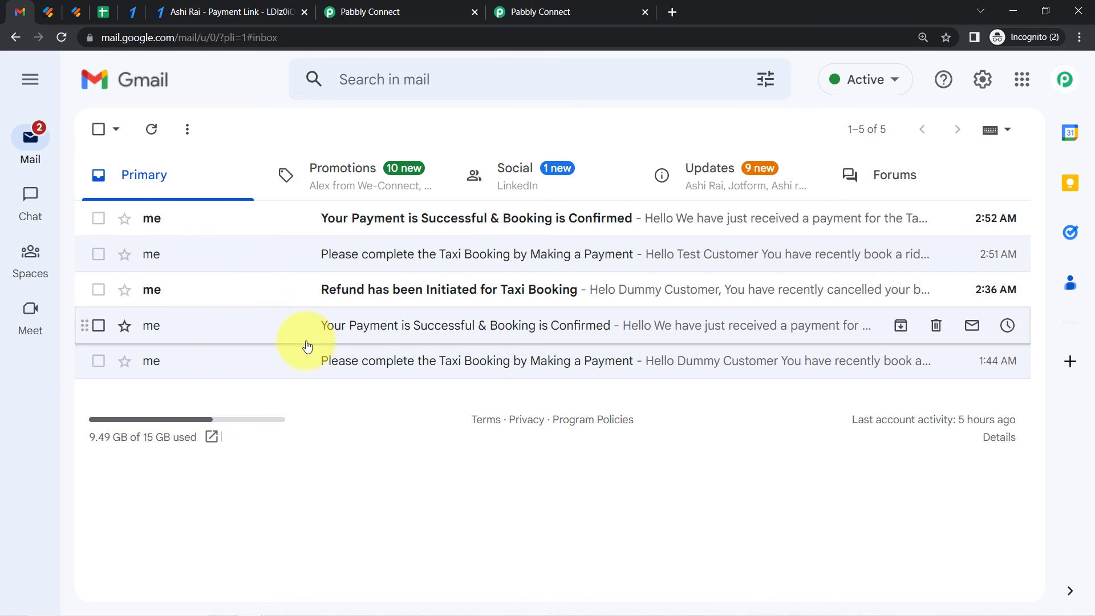
pyautogui.click(394, 214)
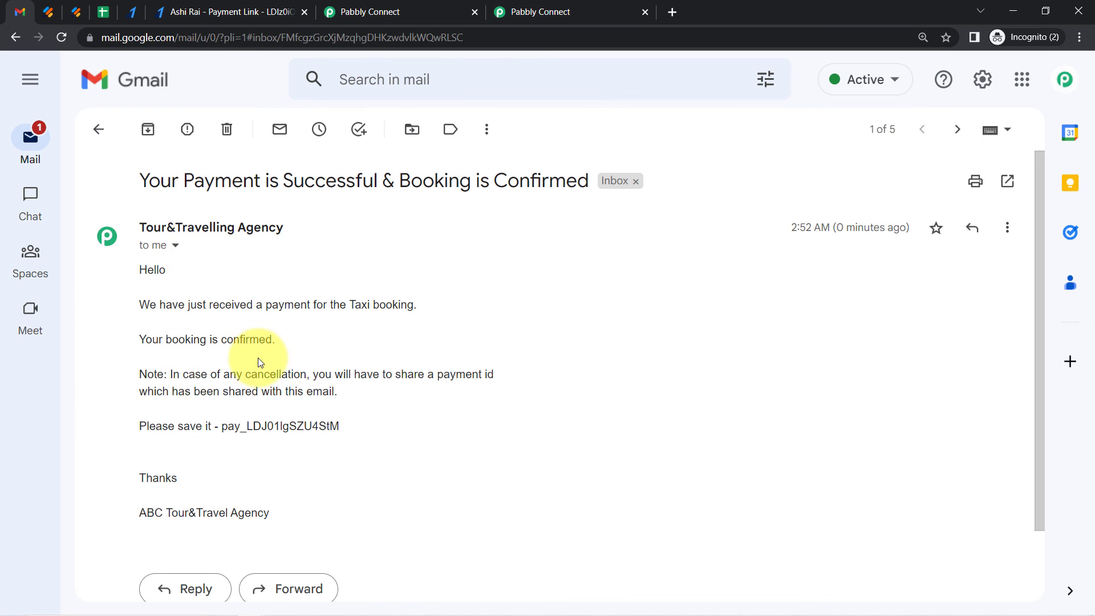
pyautogui.click(128, 14)
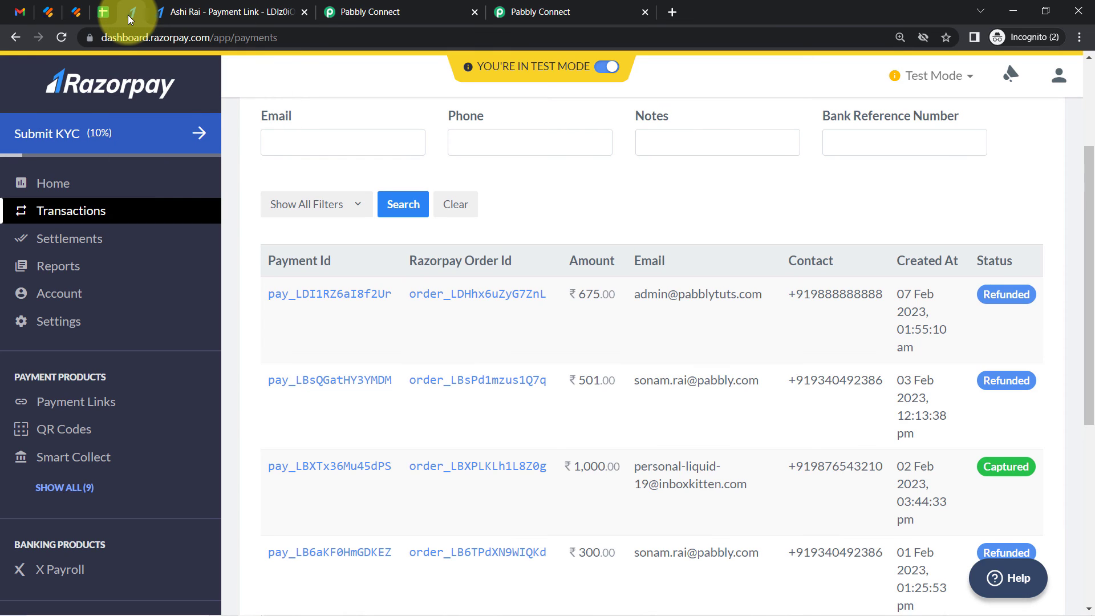
pyautogui.click(87, 15)
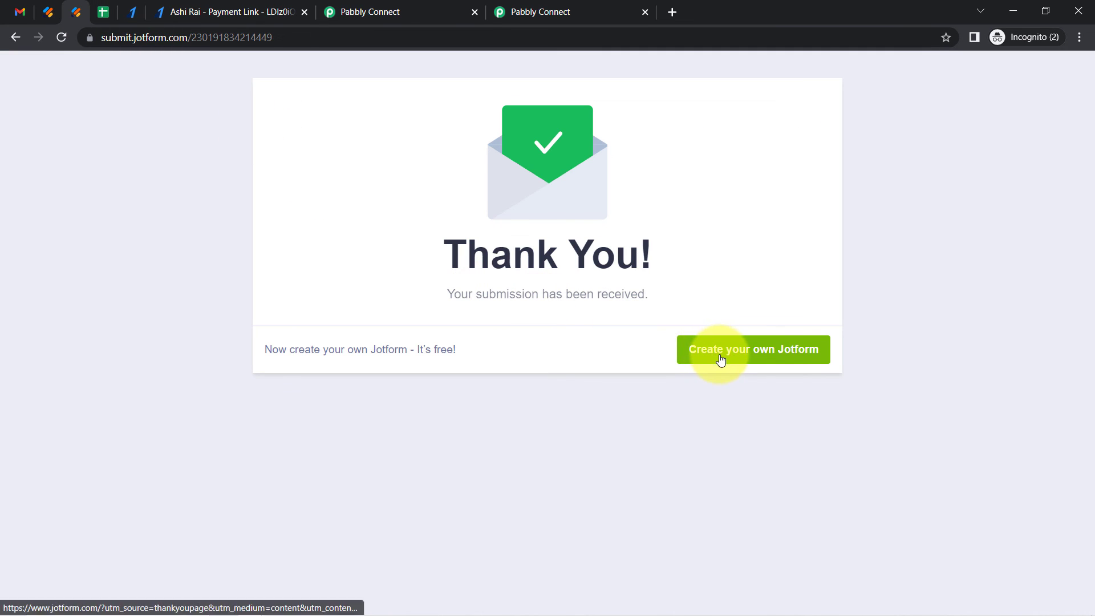
# Copy the payment ID from the booking confirmation e-mail and return to the booking form
pyautogui.click(20, 12)
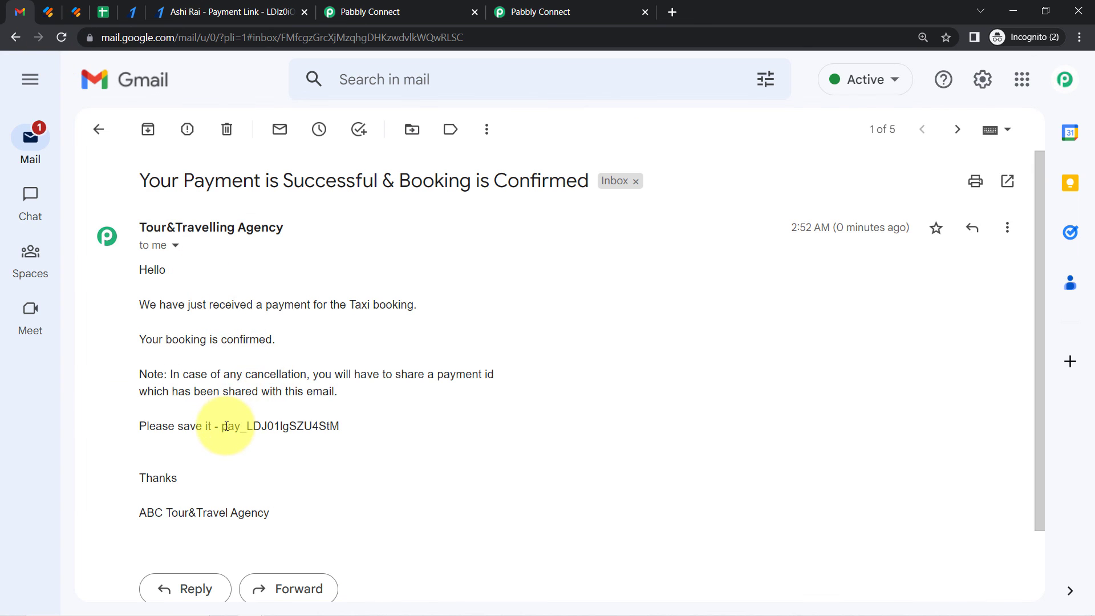
pyautogui.moveTo(222, 426); pyautogui.dragTo(342, 428)
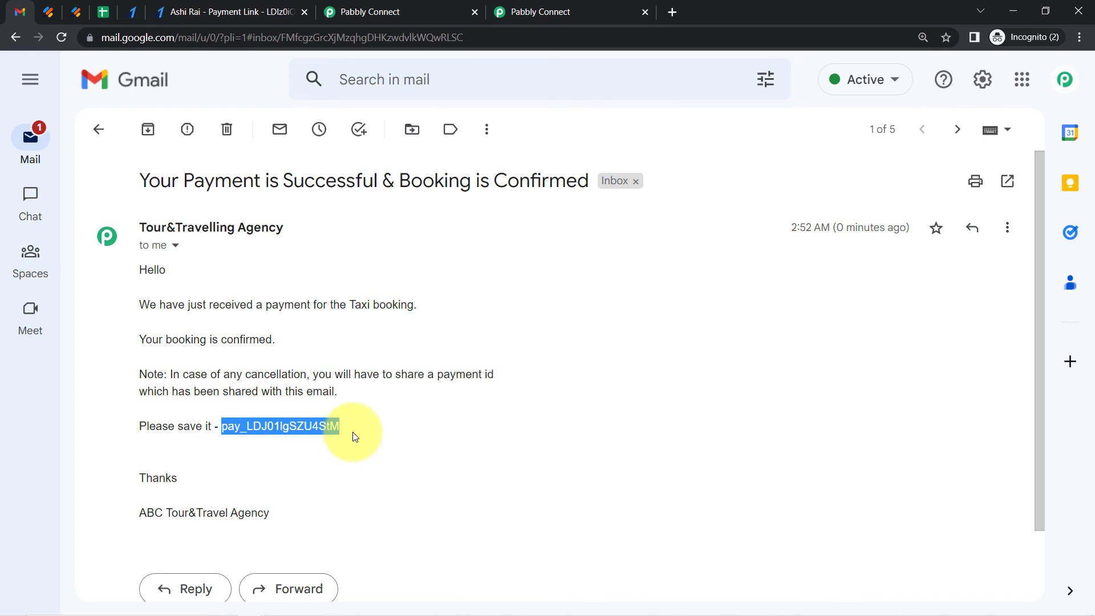
pyautogui.click(91, 16)
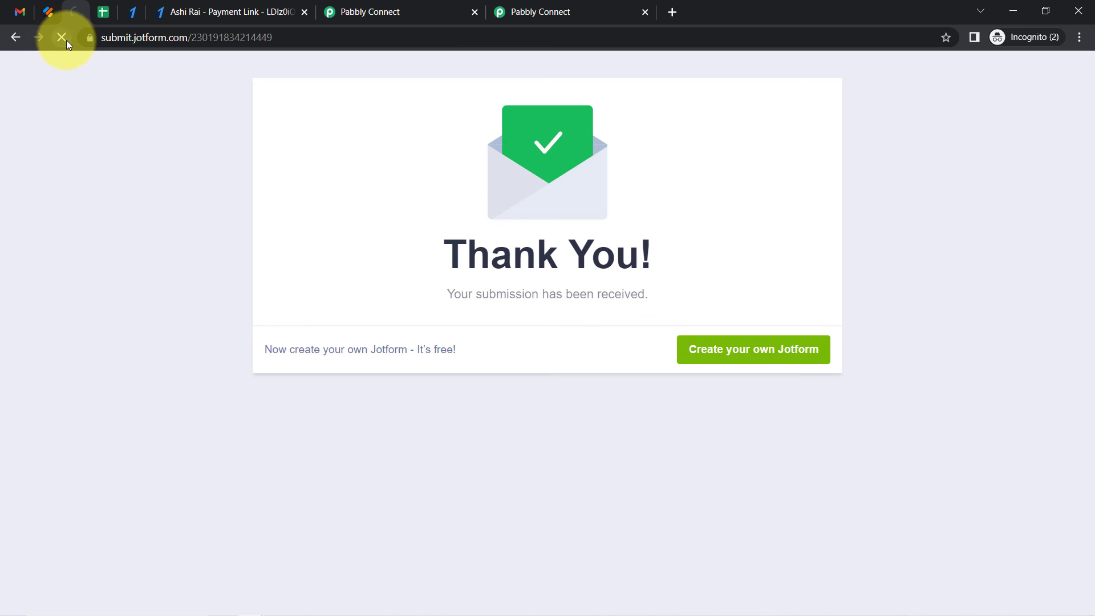
pyautogui.click(22, 12)
pyautogui.moveTo(140, 374); pyautogui.dragTo(240, 426)
pyautogui.click(81, 12)
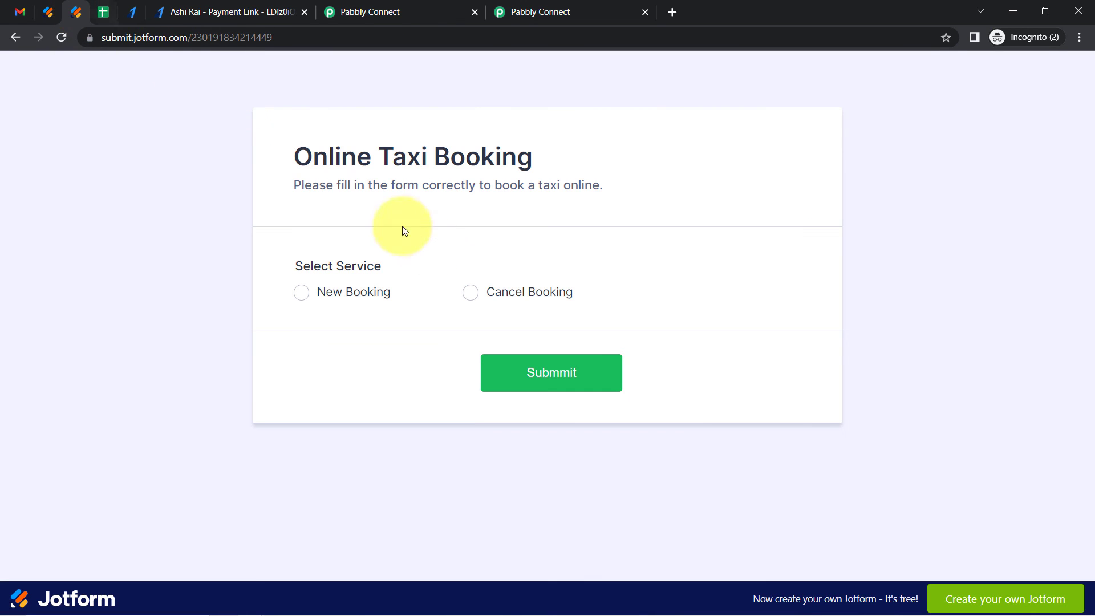
# Submit the Online Taxi Booking form as Cancel Booking with the copied payment ID pasted in
pyautogui.click(492, 291)
pyautogui.click(347, 383)
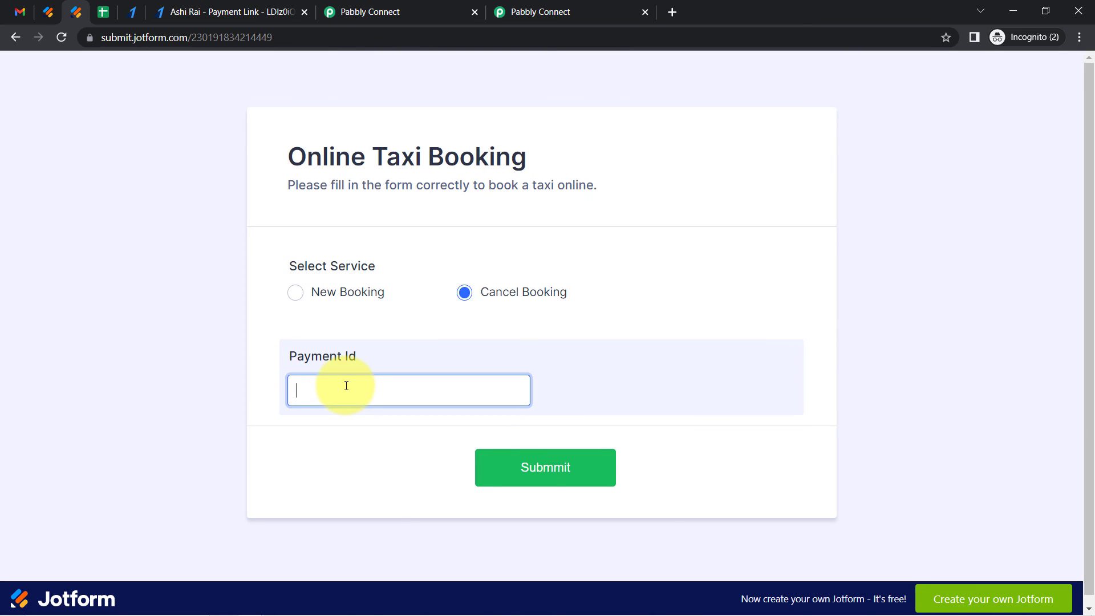
pyautogui.click(517, 466)
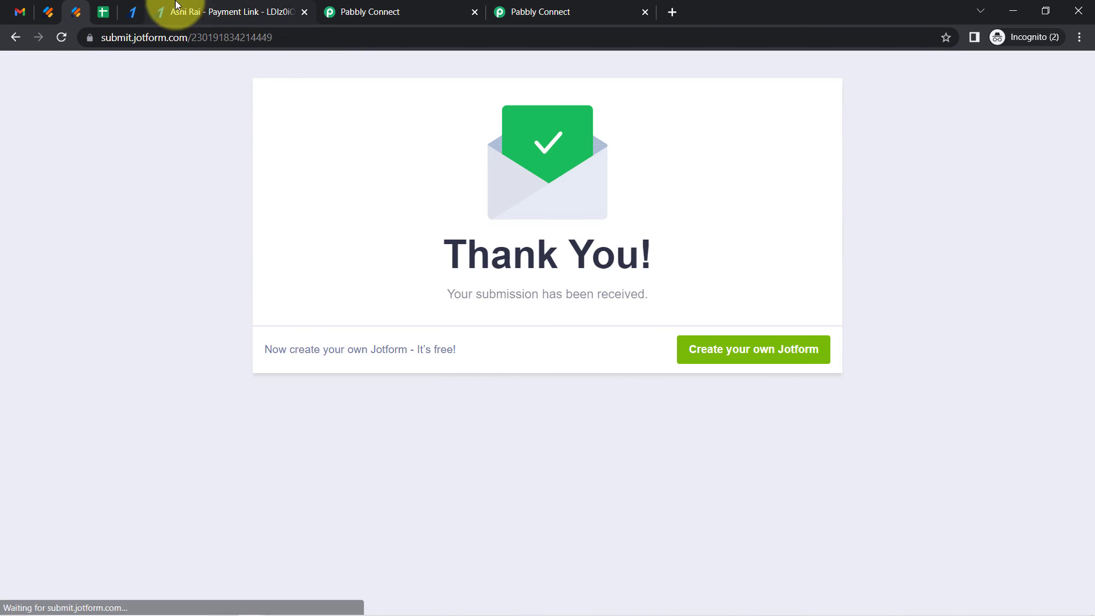
# Check the booking's status in the sheet and open the refund e-mail in the inbox
pyautogui.click(108, 12)
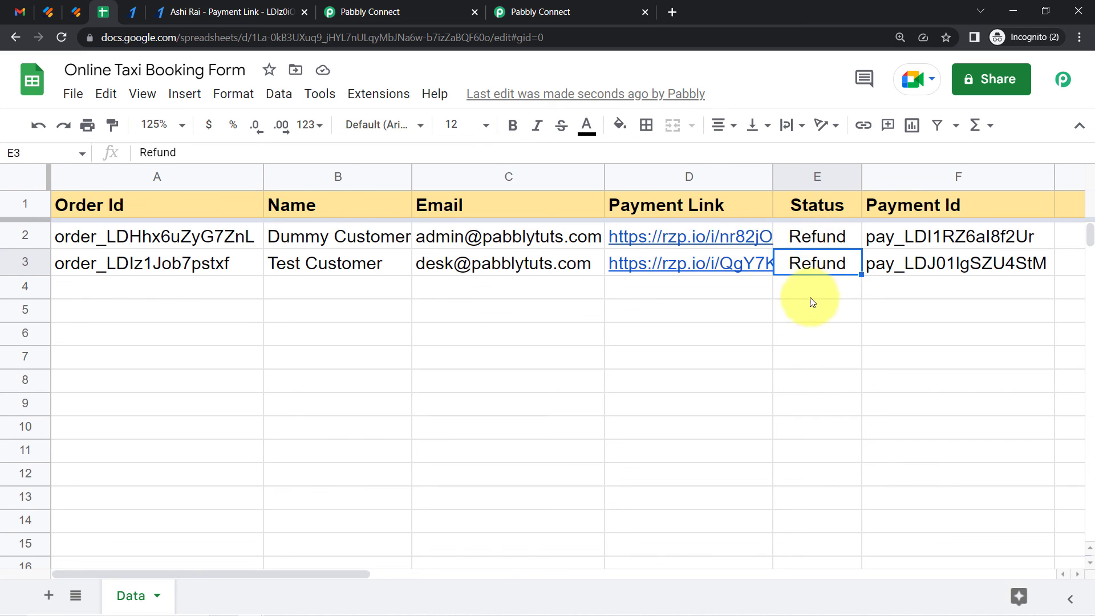
pyautogui.click(21, 12)
pyautogui.click(98, 129)
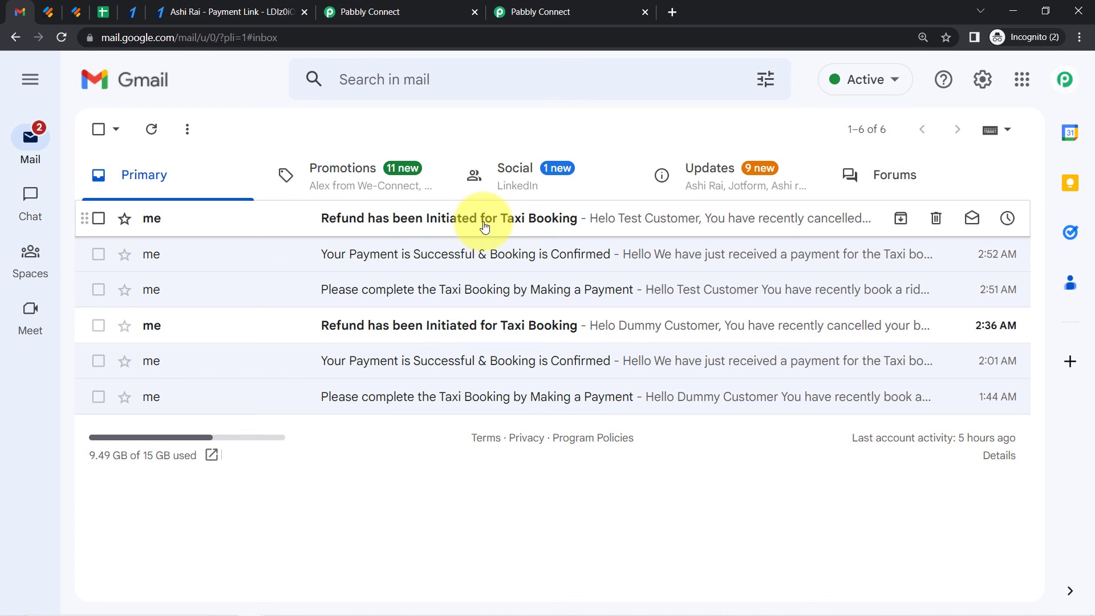
pyautogui.click(386, 230)
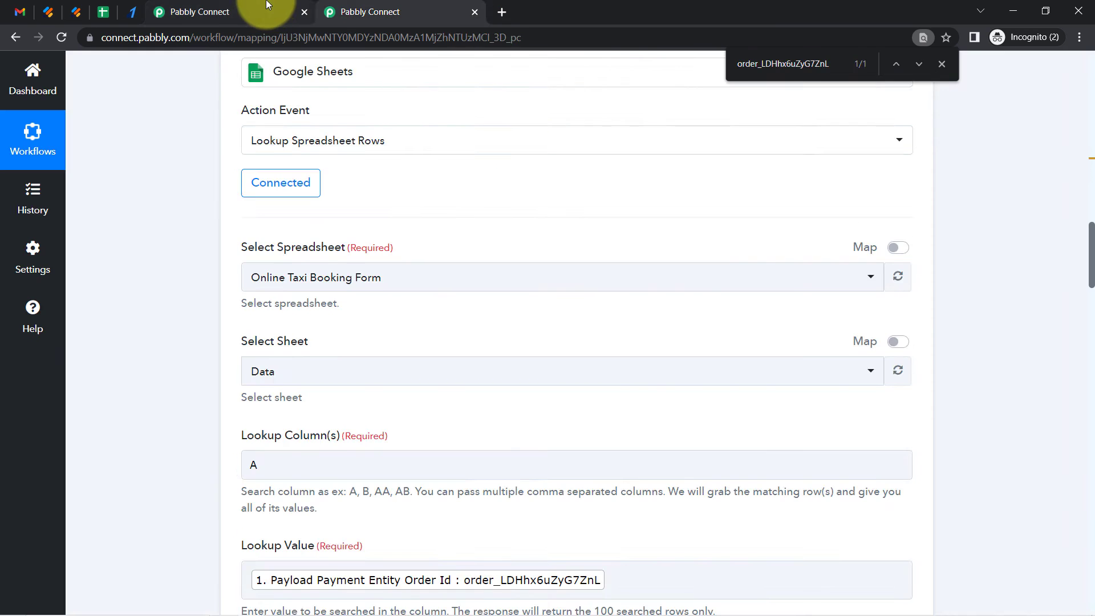
# Review the Part 1 and Part 2 workflows in Pabbly Connect, collapsing their trigger and action steps
pyautogui.click(265, 4)
pyautogui.click(346, 4)
pyautogui.click(255, 4)
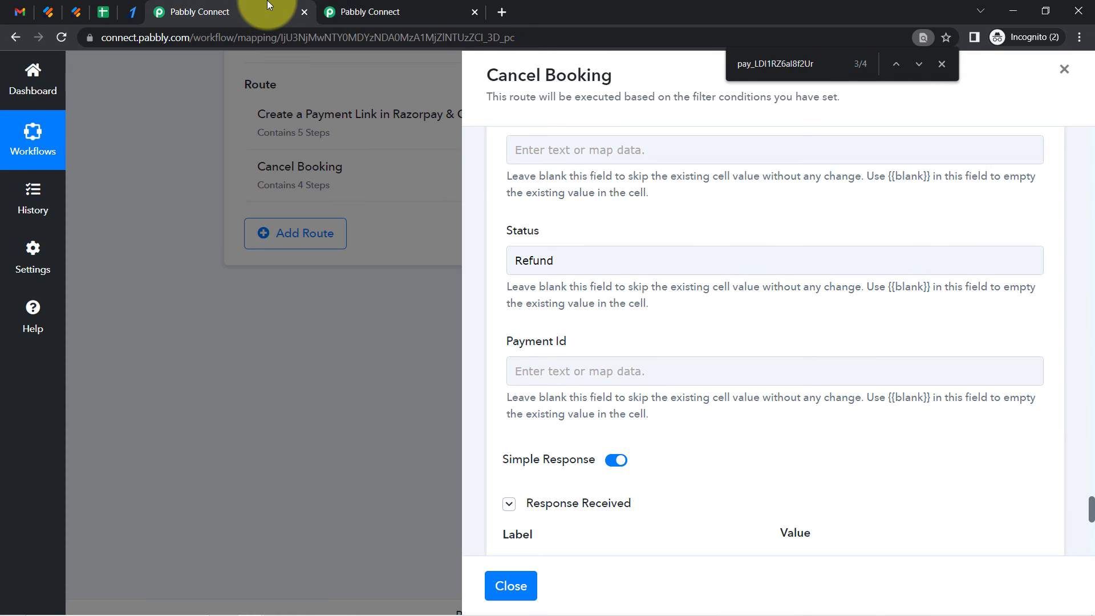
pyautogui.click(397, 5)
pyautogui.click(238, 4)
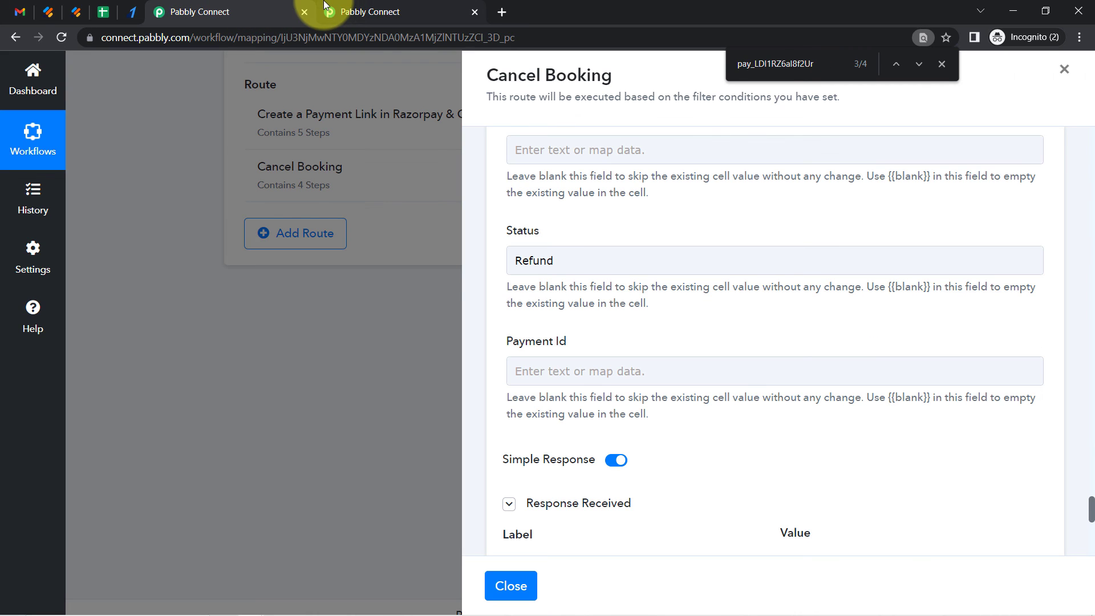
pyautogui.click(337, 5)
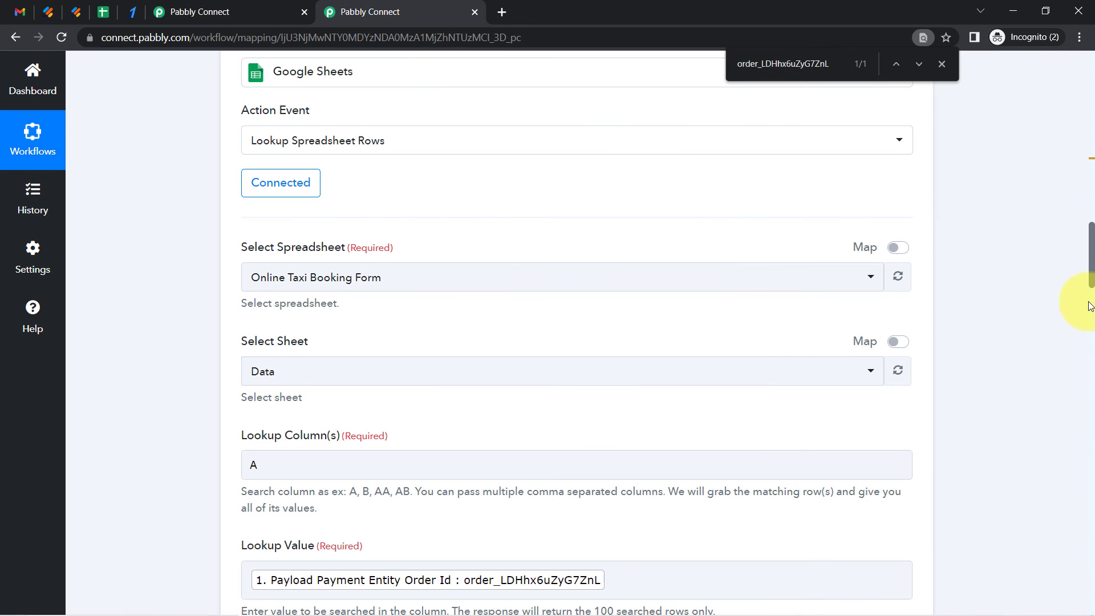
pyautogui.moveTo(1089, 274); pyautogui.dragTo(1092, 74)
pyautogui.click(699, 143)
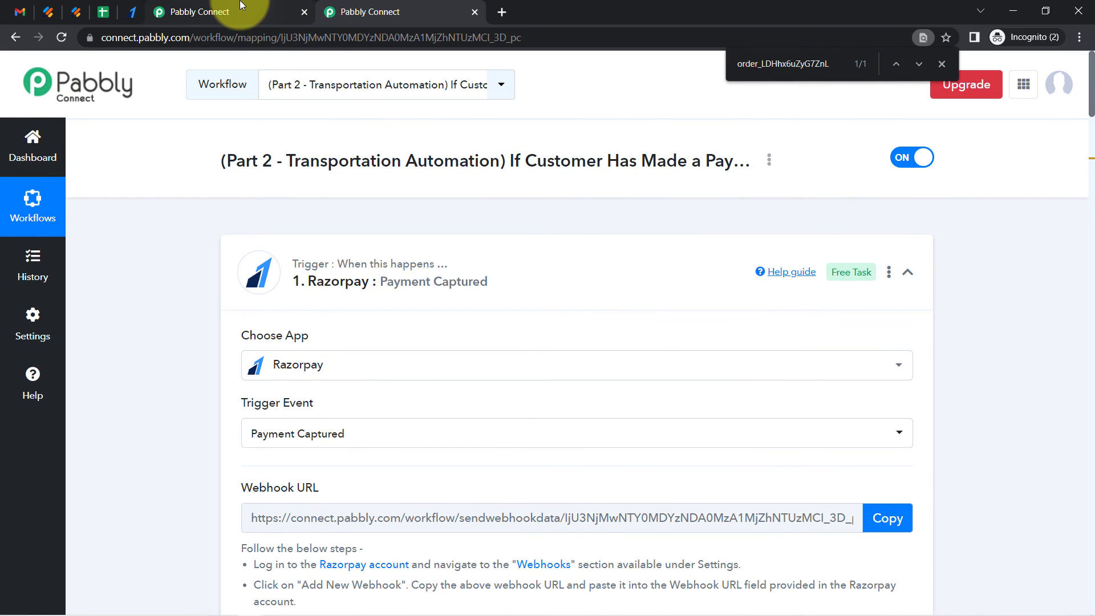
pyautogui.click(290, 12)
pyautogui.click(1064, 69)
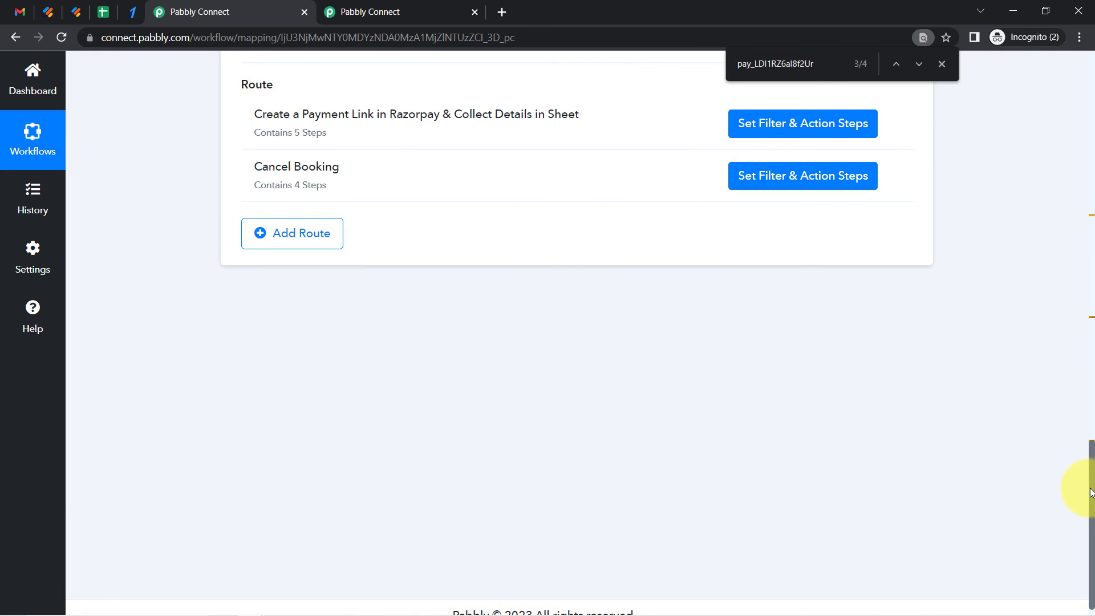
pyautogui.moveTo(1092, 476); pyautogui.dragTo(1072, 54)
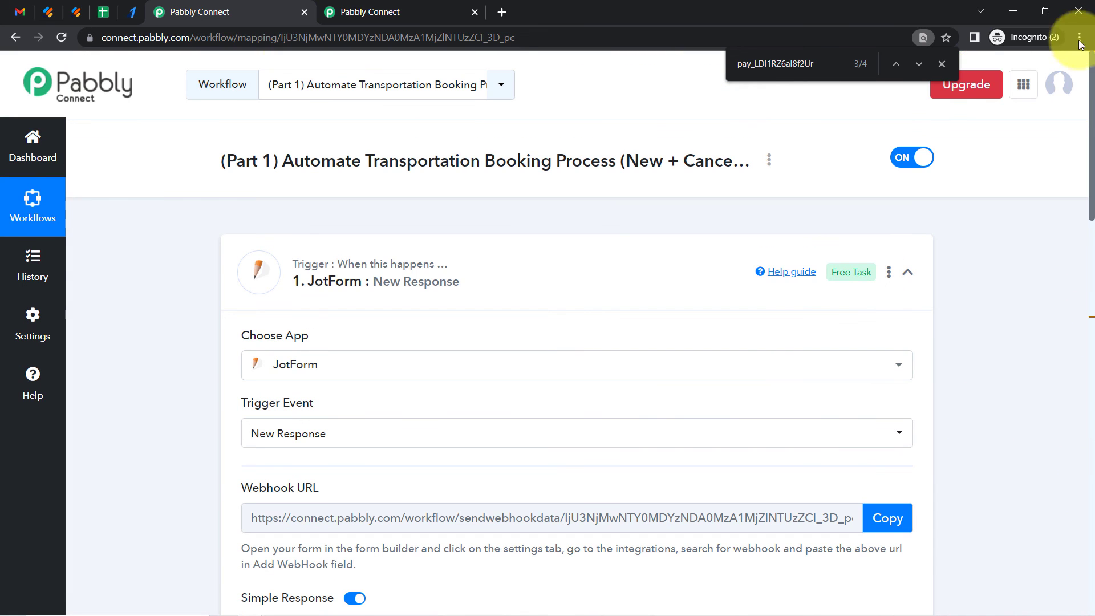
pyautogui.click(459, 275)
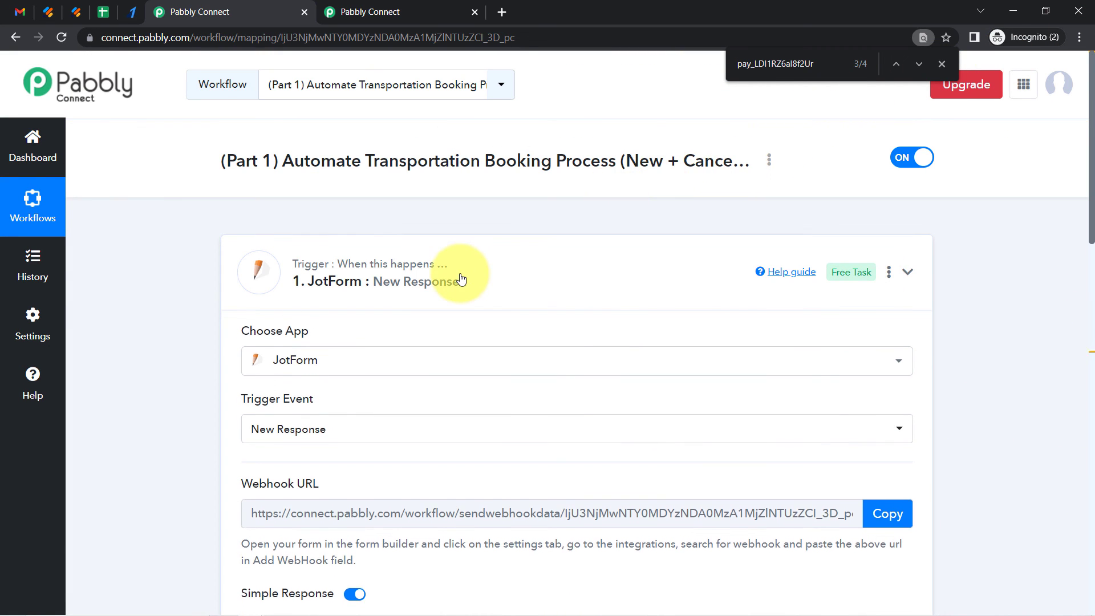
pyautogui.click(259, 421)
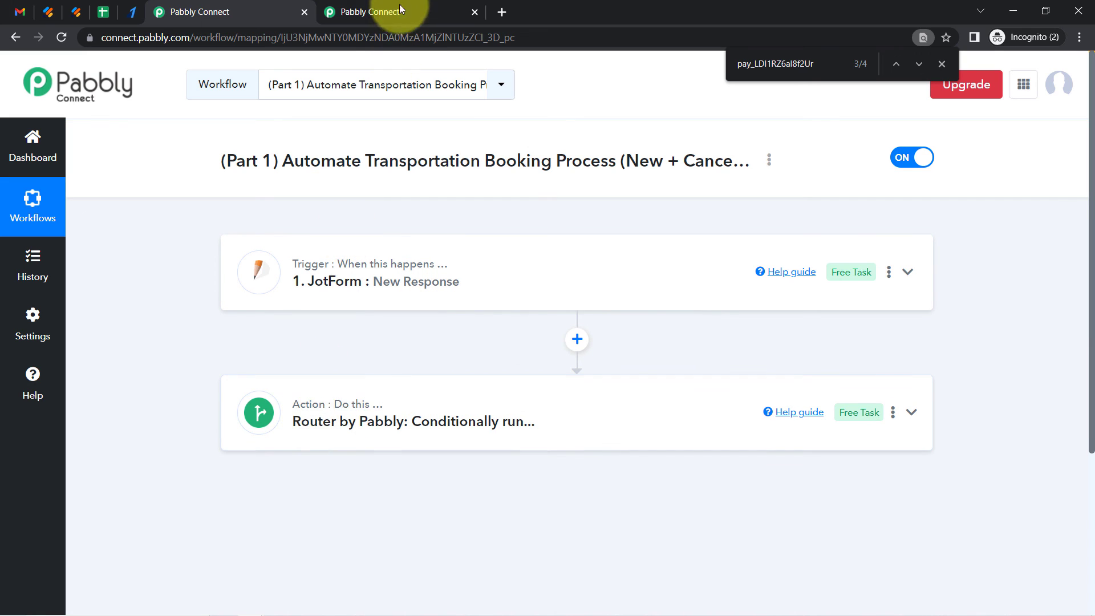
pyautogui.click(402, 9)
pyautogui.click(265, 286)
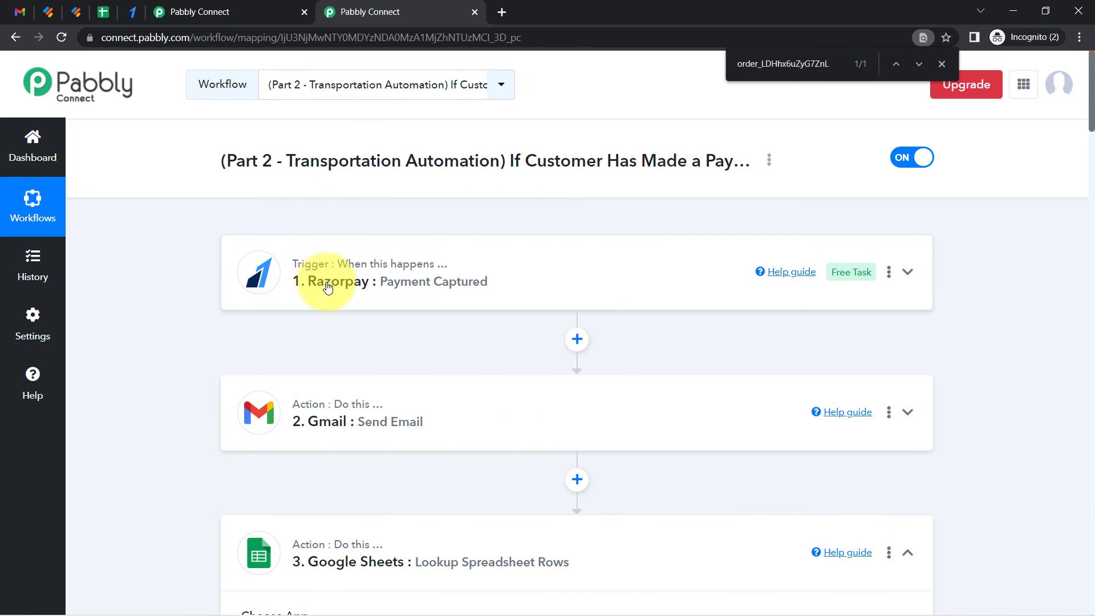
# Copy the share link of the Part 2 Transportation Automation workflow and close the share dialog
pyautogui.click(769, 160)
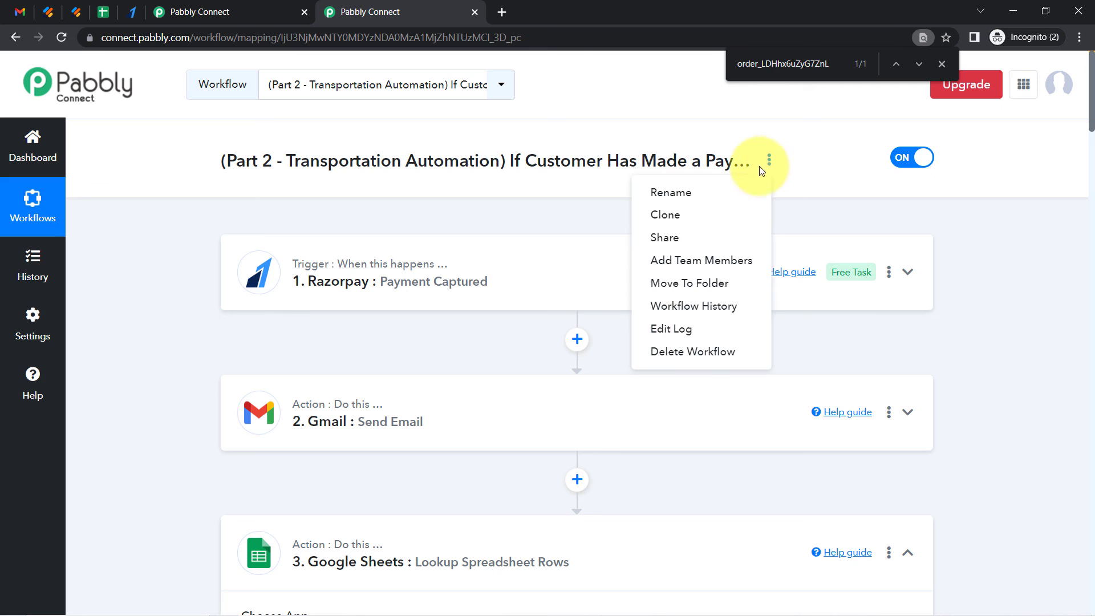
pyautogui.click(685, 236)
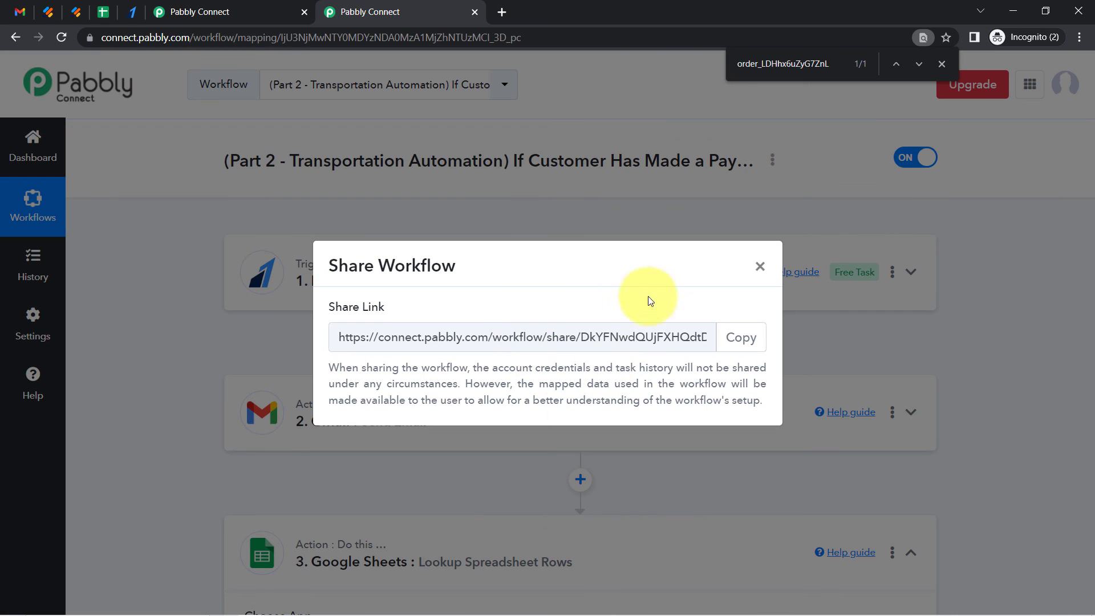
pyautogui.click(741, 337)
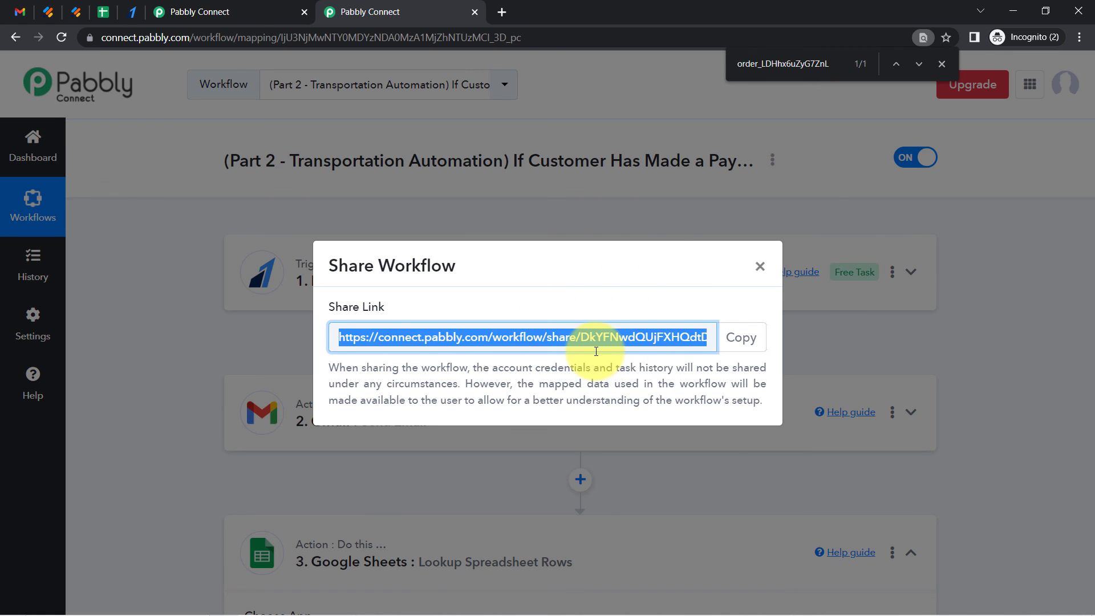
pyautogui.click(743, 336)
pyautogui.click(759, 267)
pyautogui.scroll(-3, 551, 486)
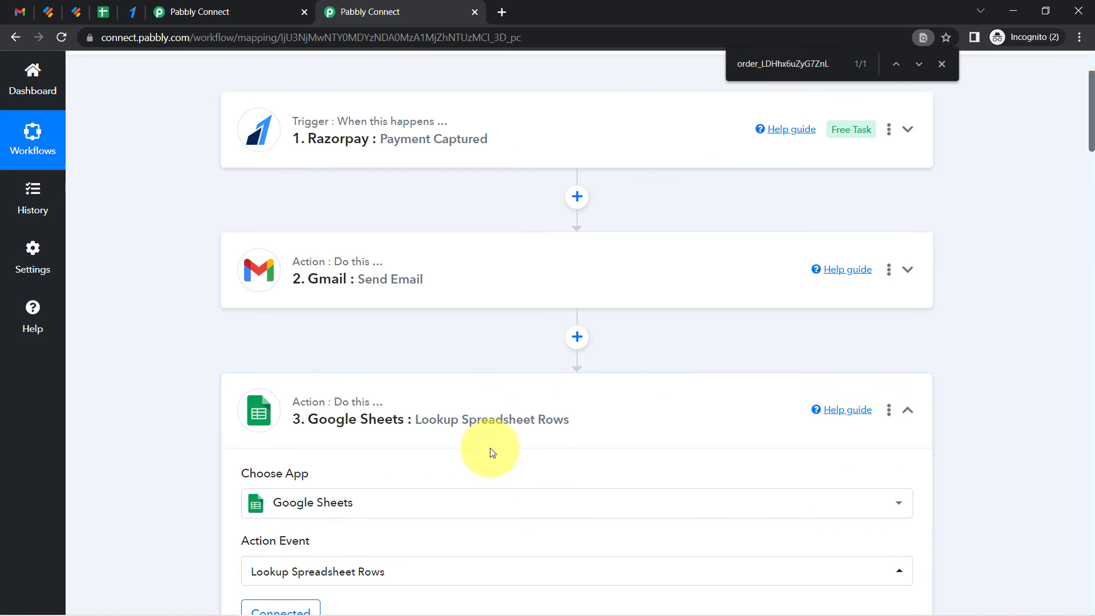
pyautogui.click(476, 423)
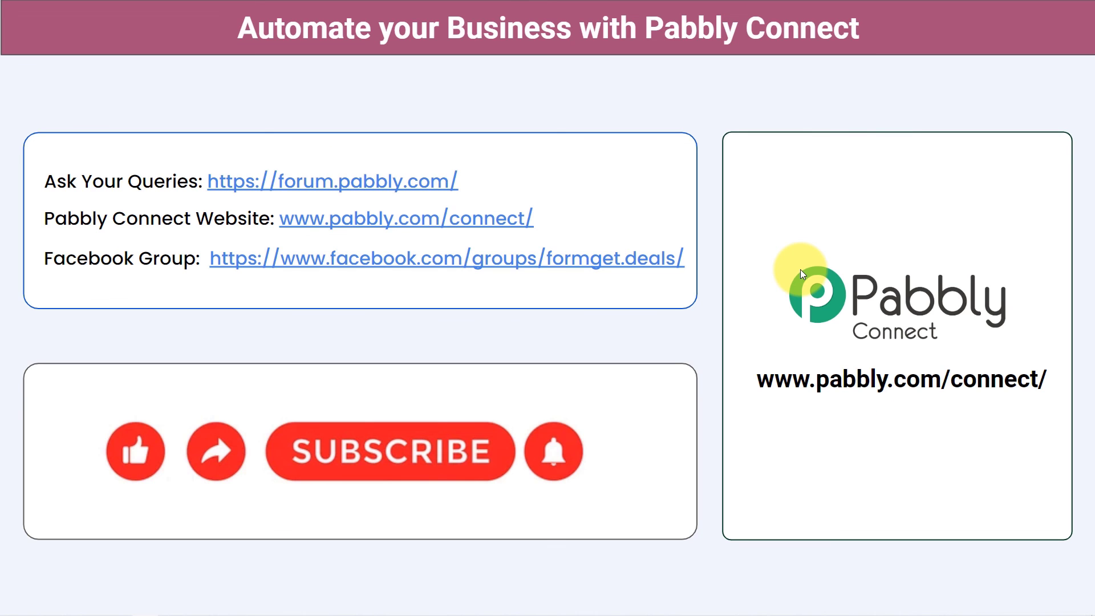